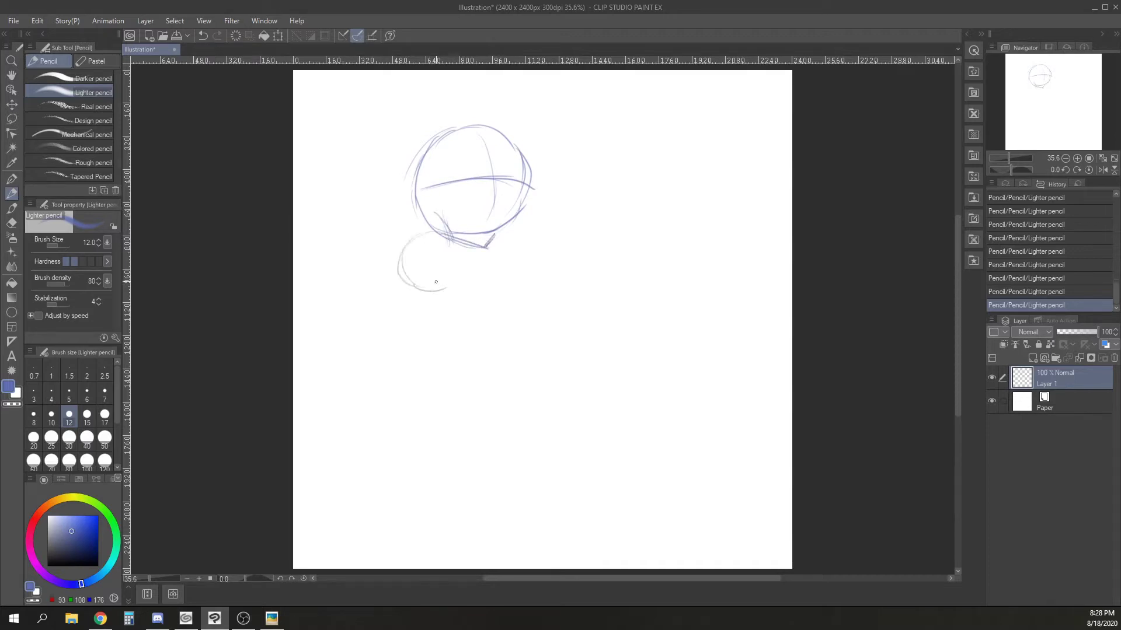
Sketch the character's bent arm below the head circle, reaching across the chest up to a raised hand.
{"action": "left_click_drag", "start_coordinate": [428, 264], "coordinate": [517, 234]}
{"action": "left_click_drag", "start_coordinate": [438, 238], "coordinate": [518, 225]}
{"action": "left_click_drag", "start_coordinate": [525, 224], "coordinate": [528, 240]}
{"action": "mouse_move", "coordinate": [442, 285]}
{"action": "left_mouse_down"}
{"action": "mouse_move", "coordinate": [536, 241]}
{"action": "mouse_move", "coordinate": [565, 174]}
{"action": "left_mouse_up"}
{"action": "mouse_move", "coordinate": [511, 232]}
{"action": "left_mouse_down"}
{"action": "mouse_move", "coordinate": [563, 175]}
{"action": "mouse_move", "coordinate": [534, 247]}
{"action": "left_mouse_up"}
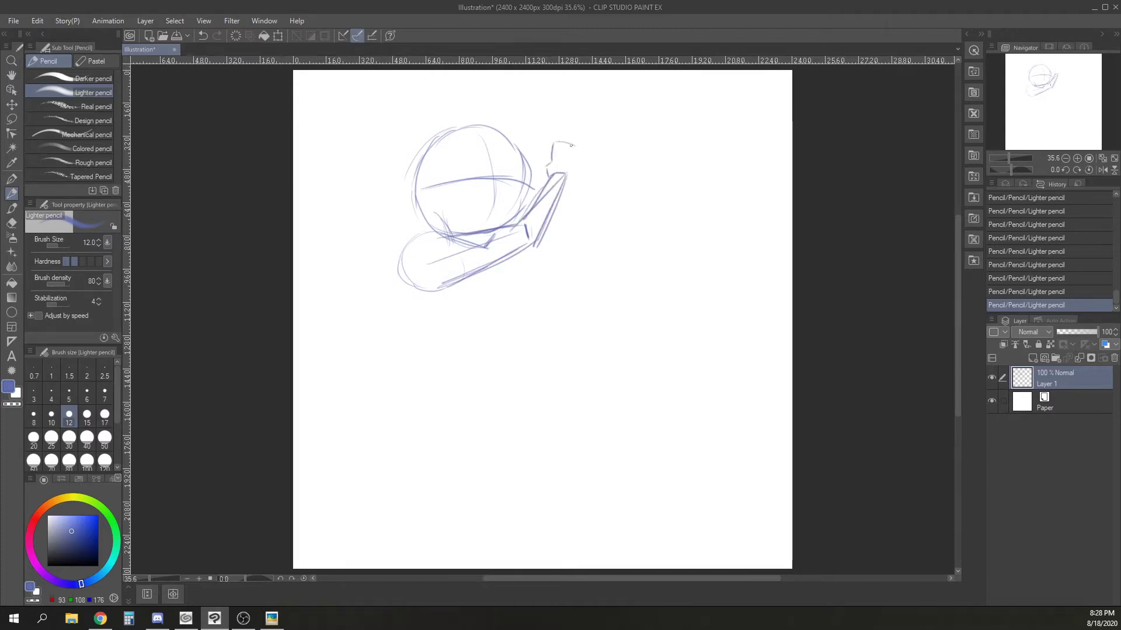
Sketch the flaring torso sides and the curved hem beneath the arm.
{"action": "left_click_drag", "start_coordinate": [499, 270], "coordinate": [518, 376]}
{"action": "left_click_drag", "start_coordinate": [516, 301], "coordinate": [504, 407]}
{"action": "left_click_drag", "start_coordinate": [518, 265], "coordinate": [549, 360]}
{"action": "left_click_drag", "start_coordinate": [439, 292], "coordinate": [421, 391]}
{"action": "left_click_drag", "start_coordinate": [441, 288], "coordinate": [410, 403]}
{"action": "left_click_drag", "start_coordinate": [439, 308], "coordinate": [407, 390]}
{"action": "left_click_drag", "start_coordinate": [461, 389], "coordinate": [484, 395]}
{"action": "left_click_drag", "start_coordinate": [397, 366], "coordinate": [511, 405]}
Block in the raised forearm and hand, the boxy shoulder piece and the far side panel of the torso.
{"action": "mouse_move", "coordinate": [467, 392]}
{"action": "left_mouse_down"}
{"action": "mouse_move", "coordinate": [511, 404]}
{"action": "mouse_move", "coordinate": [543, 232]}
{"action": "mouse_move", "coordinate": [581, 224]}
{"action": "mouse_move", "coordinate": [547, 218]}
{"action": "mouse_move", "coordinate": [580, 224]}
{"action": "mouse_move", "coordinate": [581, 199]}
{"action": "mouse_move", "coordinate": [586, 224]}
{"action": "mouse_move", "coordinate": [595, 160]}
{"action": "left_mouse_up"}
{"action": "mouse_move", "coordinate": [586, 201]}
{"action": "left_mouse_down"}
{"action": "mouse_move", "coordinate": [572, 136]}
{"action": "mouse_move", "coordinate": [554, 143]}
{"action": "mouse_move", "coordinate": [580, 219]}
{"action": "left_mouse_up"}
{"action": "mouse_move", "coordinate": [585, 161]}
{"action": "left_mouse_down"}
{"action": "mouse_move", "coordinate": [541, 255]}
{"action": "mouse_move", "coordinate": [553, 282]}
{"action": "left_mouse_up"}
{"action": "mouse_move", "coordinate": [483, 293]}
{"action": "left_mouse_down"}
{"action": "mouse_move", "coordinate": [423, 248]}
{"action": "mouse_move", "coordinate": [419, 289]}
{"action": "left_mouse_up"}
{"action": "mouse_move", "coordinate": [432, 227]}
{"action": "left_mouse_down"}
{"action": "mouse_move", "coordinate": [498, 227]}
{"action": "mouse_move", "coordinate": [479, 299]}
{"action": "mouse_move", "coordinate": [516, 339]}
{"action": "left_mouse_up"}
{"action": "left_click_drag", "start_coordinate": [522, 366], "coordinate": [489, 412]}
{"action": "left_click_drag", "start_coordinate": [538, 281], "coordinate": [580, 374]}
{"action": "left_click_drag", "start_coordinate": [575, 369], "coordinate": [540, 386]}
{"action": "left_click_drag", "start_coordinate": [438, 301], "coordinate": [424, 374]}
Scale the figure sketch down to 79% and move it higher on the canvas.
{"action": "left_click", "coordinate": [277, 35]}
{"action": "left_click_drag", "start_coordinate": [495, 412], "coordinate": [495, 348]}
{"action": "left_click_drag", "start_coordinate": [518, 296], "coordinate": [487, 279]}
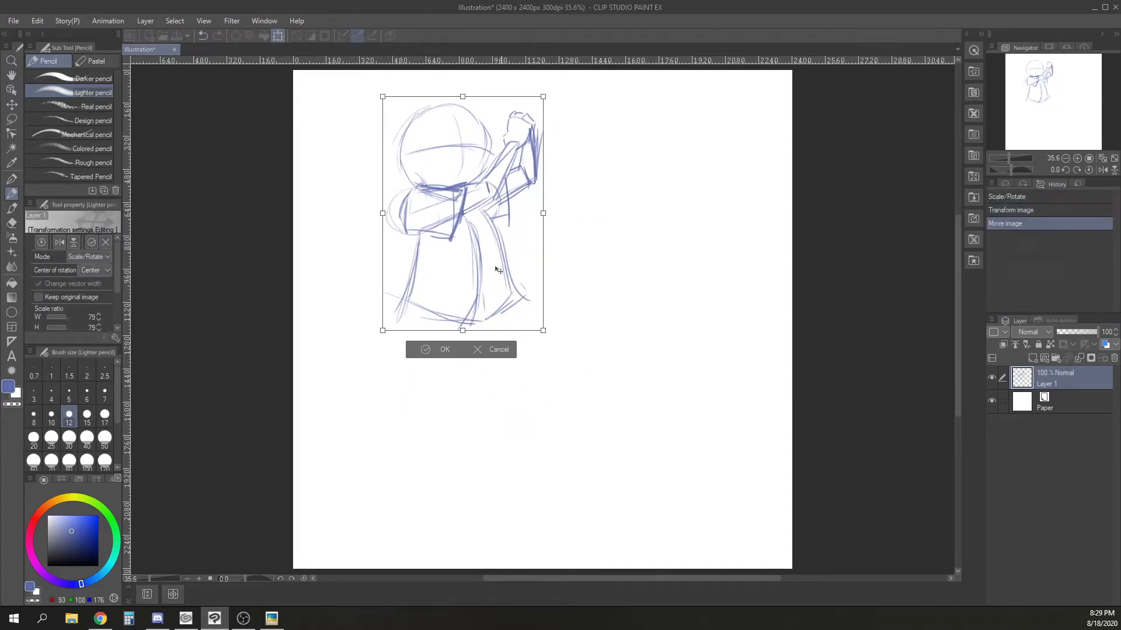
{"action": "key", "text": "Return"}
Sketch the front leg striding outward from the hem, with a knee line and a rounded foot.
{"action": "left_click_drag", "start_coordinate": [466, 349], "coordinate": [463, 341]}
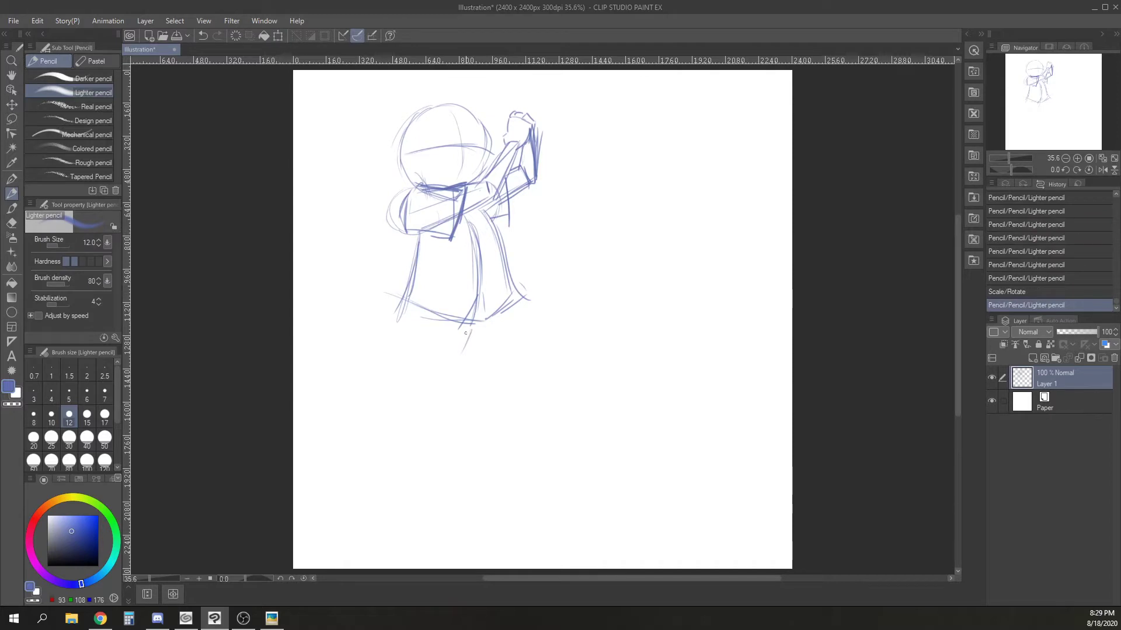
{"action": "mouse_move", "coordinate": [416, 305]}
{"action": "left_mouse_down"}
{"action": "mouse_move", "coordinate": [393, 380]}
{"action": "mouse_move", "coordinate": [425, 404]}
{"action": "left_mouse_up"}
{"action": "mouse_move", "coordinate": [478, 326]}
{"action": "left_mouse_down"}
{"action": "mouse_move", "coordinate": [431, 408]}
{"action": "mouse_move", "coordinate": [358, 469]}
{"action": "left_mouse_up"}
{"action": "left_click_drag", "start_coordinate": [387, 386], "coordinate": [339, 473]}
{"action": "mouse_move", "coordinate": [334, 467]}
{"action": "left_mouse_down"}
{"action": "mouse_move", "coordinate": [336, 496]}
{"action": "mouse_move", "coordinate": [365, 504]}
{"action": "left_mouse_up"}
{"action": "left_click_drag", "start_coordinate": [332, 463], "coordinate": [337, 490]}
{"action": "mouse_move", "coordinate": [339, 471]}
{"action": "left_mouse_down"}
{"action": "mouse_move", "coordinate": [384, 459]}
{"action": "mouse_move", "coordinate": [396, 479]}
{"action": "mouse_move", "coordinate": [378, 503]}
{"action": "left_mouse_up"}
{"action": "left_click_drag", "start_coordinate": [384, 461], "coordinate": [390, 503]}
{"action": "mouse_move", "coordinate": [334, 464]}
{"action": "left_mouse_down"}
{"action": "mouse_move", "coordinate": [391, 507]}
{"action": "mouse_move", "coordinate": [400, 492]}
{"action": "left_mouse_up"}
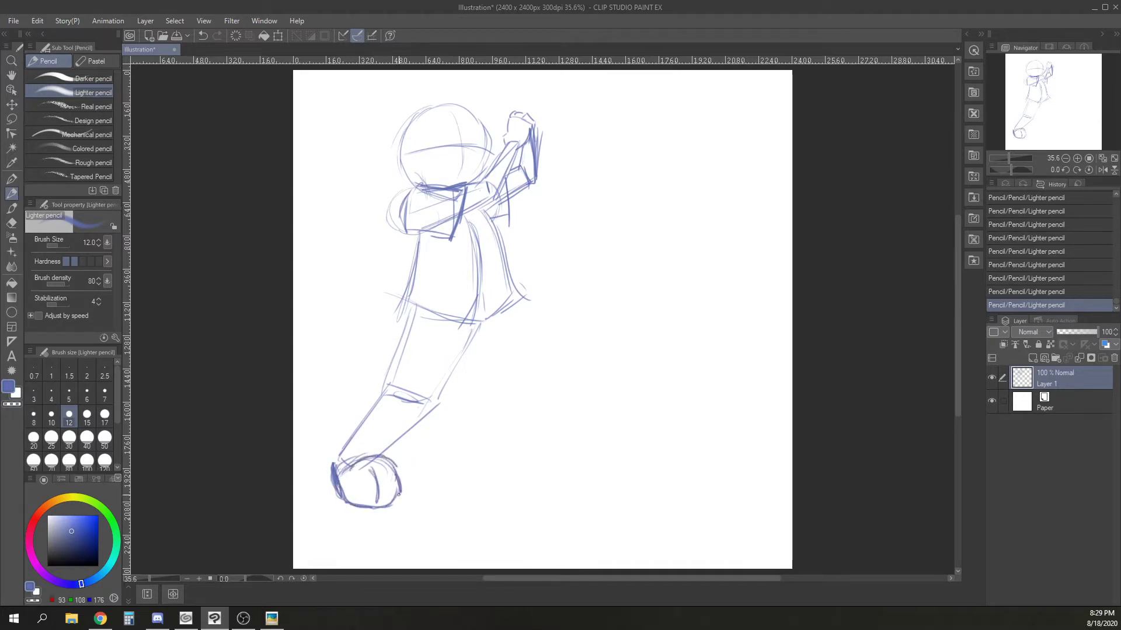
Sketch the rear leg bent at the knee, ending in a rounded foot.
{"action": "mouse_move", "coordinate": [521, 304]}
{"action": "left_mouse_down"}
{"action": "mouse_move", "coordinate": [553, 379]}
{"action": "mouse_move", "coordinate": [554, 402]}
{"action": "mouse_move", "coordinate": [539, 388]}
{"action": "mouse_move", "coordinate": [544, 470]}
{"action": "left_mouse_up"}
{"action": "mouse_move", "coordinate": [509, 395]}
{"action": "left_mouse_down"}
{"action": "mouse_move", "coordinate": [522, 476]}
{"action": "mouse_move", "coordinate": [606, 483]}
{"action": "left_mouse_up"}
{"action": "left_click_drag", "start_coordinate": [522, 480], "coordinate": [570, 502]}
{"action": "left_click_drag", "start_coordinate": [574, 459], "coordinate": [581, 496]}
Lasso the legs and lower hem, scale them down closer to the torso and deselect.
{"action": "left_click", "coordinate": [13, 118]}
{"action": "mouse_move", "coordinate": [553, 295]}
{"action": "left_mouse_down"}
{"action": "mouse_move", "coordinate": [563, 299]}
{"action": "mouse_move", "coordinate": [547, 293]}
{"action": "left_mouse_up"}
{"action": "key", "text": "ctrl+t"}
{"action": "mouse_move", "coordinate": [478, 533]}
{"action": "left_mouse_down"}
{"action": "mouse_move", "coordinate": [478, 468]}
{"action": "mouse_move", "coordinate": [476, 482]}
{"action": "left_mouse_up"}
{"action": "key", "text": "Return"}
{"action": "key", "text": "ctrl+d"}
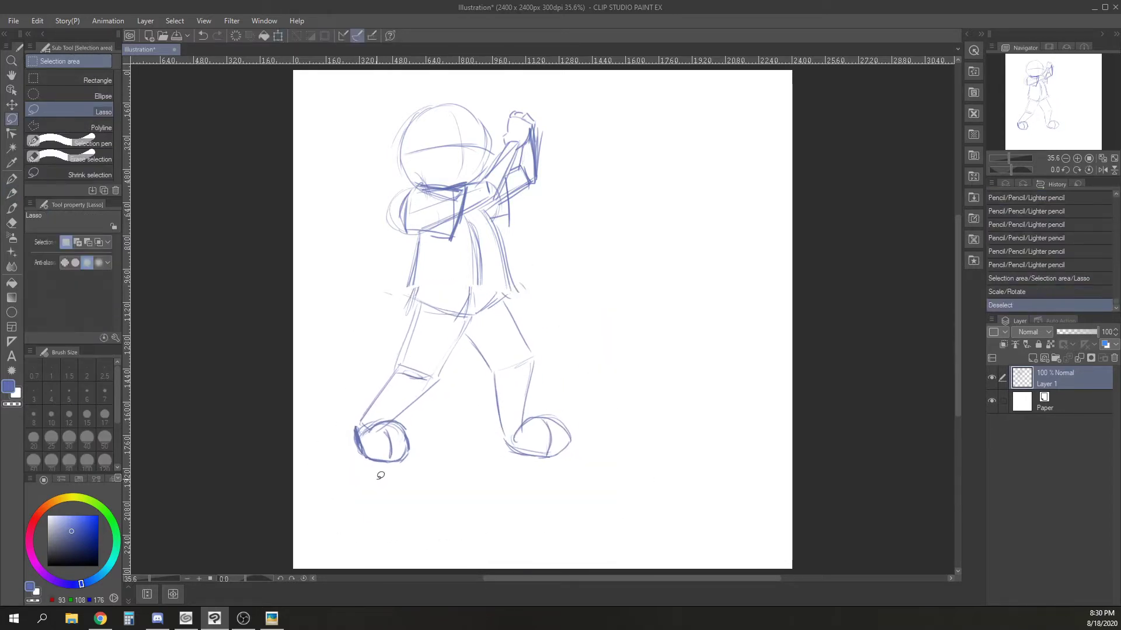
Reinforce the torso's outer side and inner fold with darker pencil strokes down to the hem.
{"action": "key", "text": "p"}
{"action": "mouse_move", "coordinate": [419, 248]}
{"action": "left_mouse_down"}
{"action": "mouse_move", "coordinate": [409, 289]}
{"action": "mouse_move", "coordinate": [416, 245]}
{"action": "left_mouse_up"}
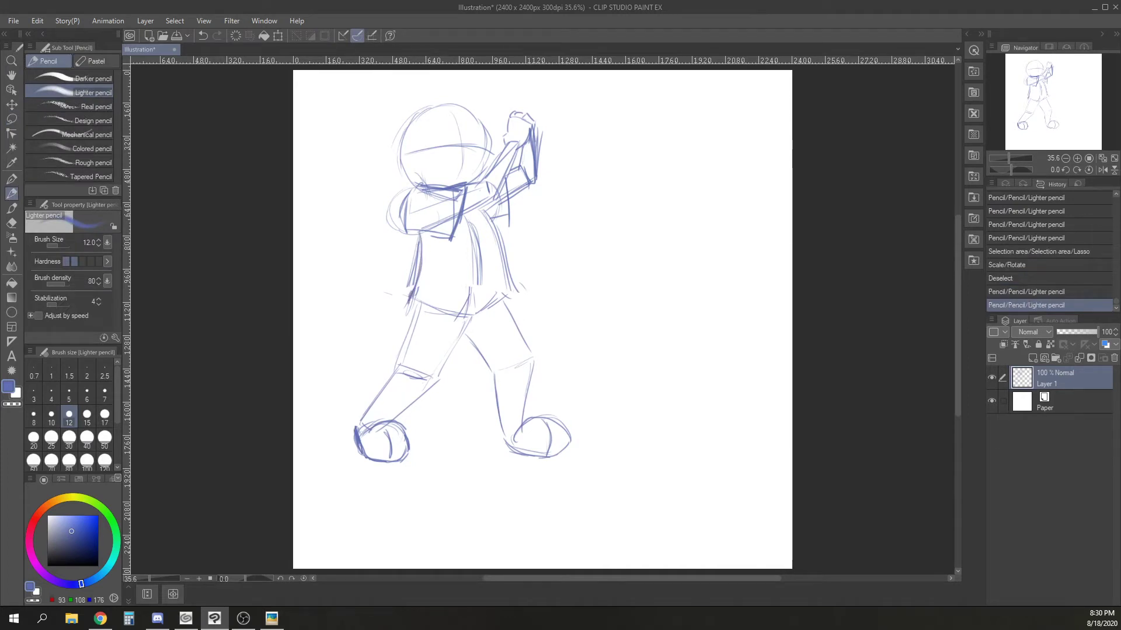
{"action": "key", "text": "alt+Tab"}
{"action": "key", "text": "alt+Tab"}
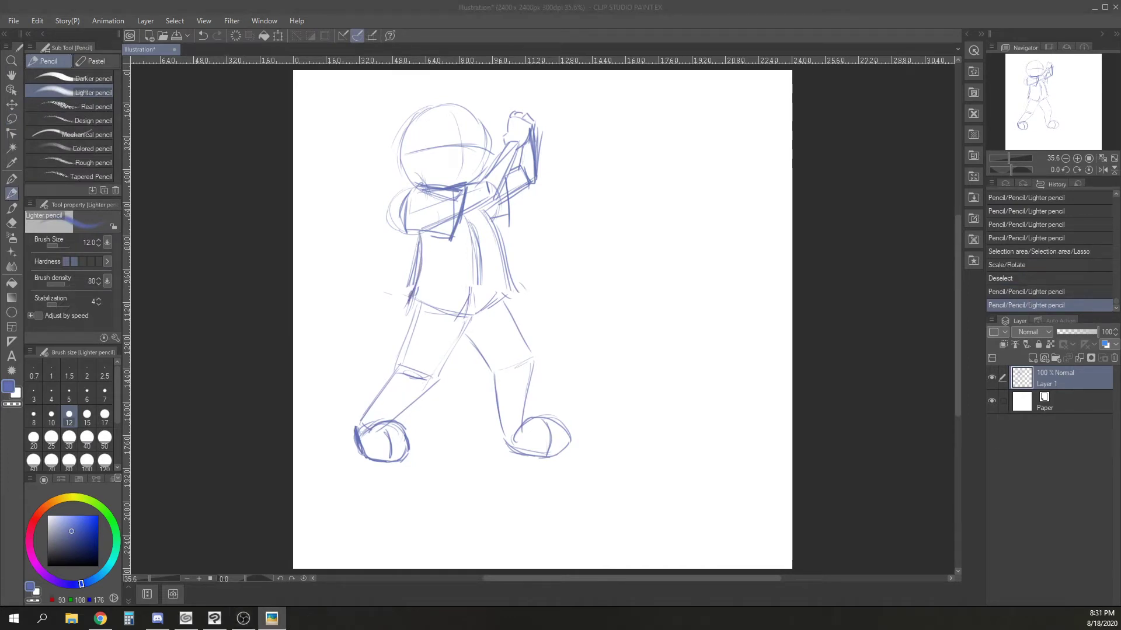
{"action": "key", "text": "alt+Tab"}
{"action": "left_click_drag", "start_coordinate": [470, 222], "coordinate": [480, 255]}
{"action": "left_click_drag", "start_coordinate": [479, 250], "coordinate": [477, 296]}
{"action": "left_click_drag", "start_coordinate": [478, 279], "coordinate": [473, 310]}
{"action": "left_click_drag", "start_coordinate": [478, 291], "coordinate": [487, 314]}
{"action": "left_click_drag", "start_coordinate": [480, 293], "coordinate": [491, 312]}
Scale the whole figure to 89% and move it down to leave space above the head.
{"action": "left_click", "coordinate": [280, 39]}
{"action": "left_click_drag", "start_coordinate": [463, 99], "coordinate": [462, 139]}
{"action": "left_click_drag", "start_coordinate": [467, 260], "coordinate": [453, 297]}
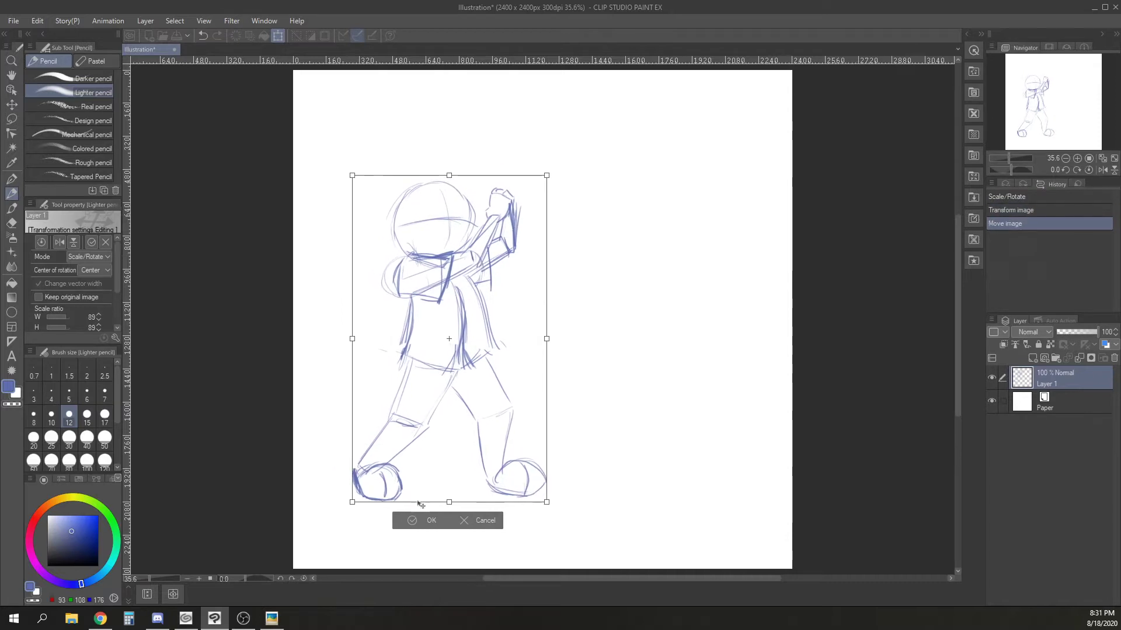
{"action": "left_click", "coordinate": [414, 520]}
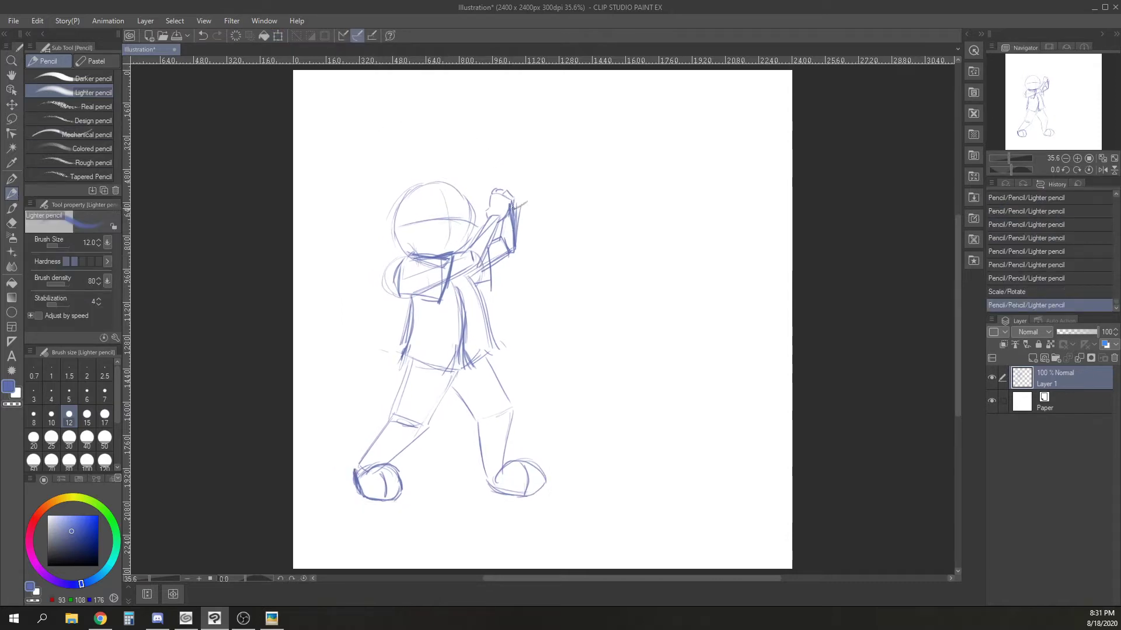
Sketch the large, angular two-section weapon extending from the raised hand over the character's head.
{"action": "left_click_drag", "start_coordinate": [481, 199], "coordinate": [434, 144]}
{"action": "mouse_move", "coordinate": [529, 201]}
{"action": "left_mouse_down"}
{"action": "mouse_move", "coordinate": [516, 155]}
{"action": "mouse_move", "coordinate": [479, 105]}
{"action": "mouse_move", "coordinate": [430, 158]}
{"action": "left_mouse_up"}
{"action": "mouse_move", "coordinate": [467, 90]}
{"action": "left_mouse_down"}
{"action": "mouse_move", "coordinate": [440, 87]}
{"action": "mouse_move", "coordinate": [381, 164]}
{"action": "left_mouse_up"}
{"action": "mouse_move", "coordinate": [393, 100]}
{"action": "left_mouse_down"}
{"action": "mouse_move", "coordinate": [459, 115]}
{"action": "mouse_move", "coordinate": [483, 99]}
{"action": "mouse_move", "coordinate": [448, 153]}
{"action": "mouse_move", "coordinate": [383, 99]}
{"action": "mouse_move", "coordinate": [375, 159]}
{"action": "mouse_move", "coordinate": [479, 202]}
{"action": "left_mouse_up"}
{"action": "left_click_drag", "start_coordinate": [470, 99], "coordinate": [527, 205]}
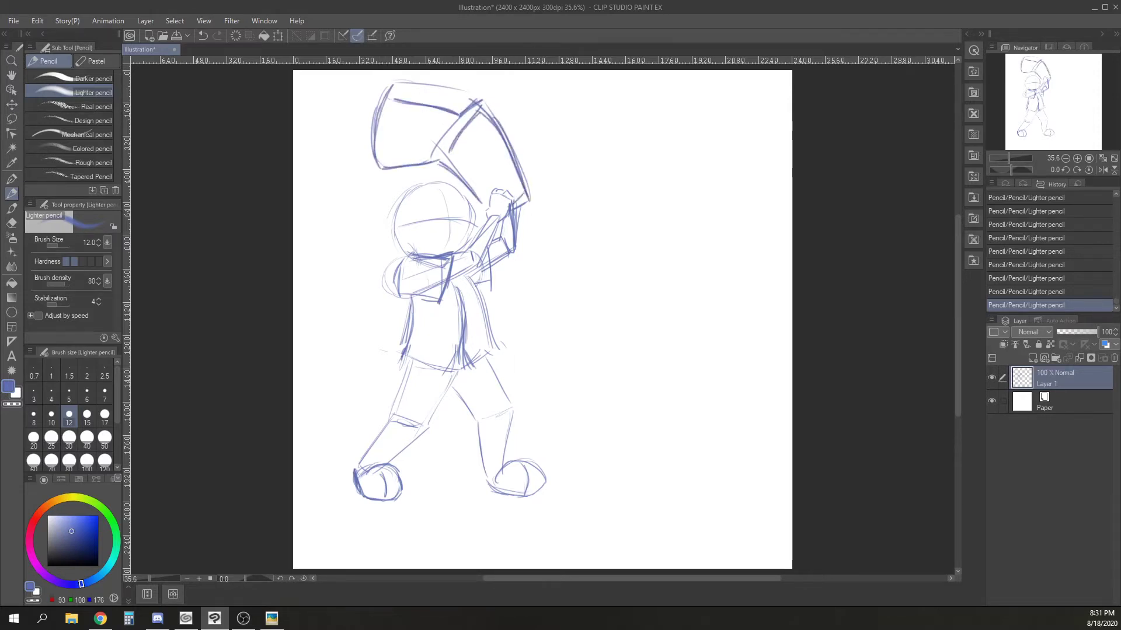
Sketch a broad crescent-shaped swing arc around the character's back and legs, with short cross strokes.
{"action": "mouse_move", "coordinate": [536, 110]}
{"action": "left_mouse_down"}
{"action": "mouse_move", "coordinate": [414, 420]}
{"action": "mouse_move", "coordinate": [382, 428]}
{"action": "mouse_move", "coordinate": [634, 261]}
{"action": "mouse_move", "coordinate": [389, 418]}
{"action": "left_mouse_up"}
{"action": "left_click_drag", "start_coordinate": [533, 381], "coordinate": [575, 280]}
{"action": "mouse_move", "coordinate": [550, 211]}
{"action": "left_mouse_down"}
{"action": "mouse_move", "coordinate": [577, 280]}
{"action": "mouse_move", "coordinate": [450, 417]}
{"action": "left_mouse_up"}
{"action": "mouse_move", "coordinate": [523, 109]}
{"action": "left_mouse_down"}
{"action": "mouse_move", "coordinate": [583, 372]}
{"action": "mouse_move", "coordinate": [385, 431]}
{"action": "left_mouse_up"}
{"action": "mouse_move", "coordinate": [529, 363]}
{"action": "left_mouse_down"}
{"action": "mouse_move", "coordinate": [568, 396]}
{"action": "mouse_move", "coordinate": [570, 344]}
{"action": "left_mouse_up"}
{"action": "mouse_move", "coordinate": [552, 238]}
{"action": "left_mouse_down"}
{"action": "mouse_move", "coordinate": [619, 150]}
{"action": "mouse_move", "coordinate": [559, 189]}
{"action": "left_mouse_up"}
{"action": "left_click_drag", "start_coordinate": [542, 128], "coordinate": [540, 153]}
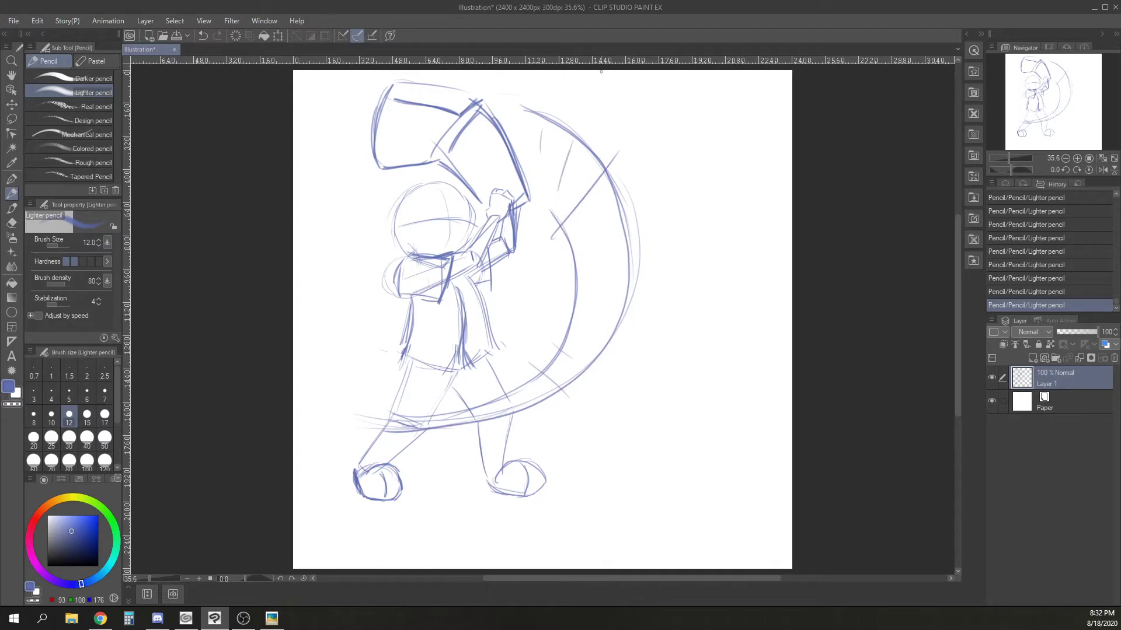
Add a new raster layer and sketch the bird creature's plump, rounded body near the canvas's lower corner.
{"action": "left_click", "coordinate": [1032, 357]}
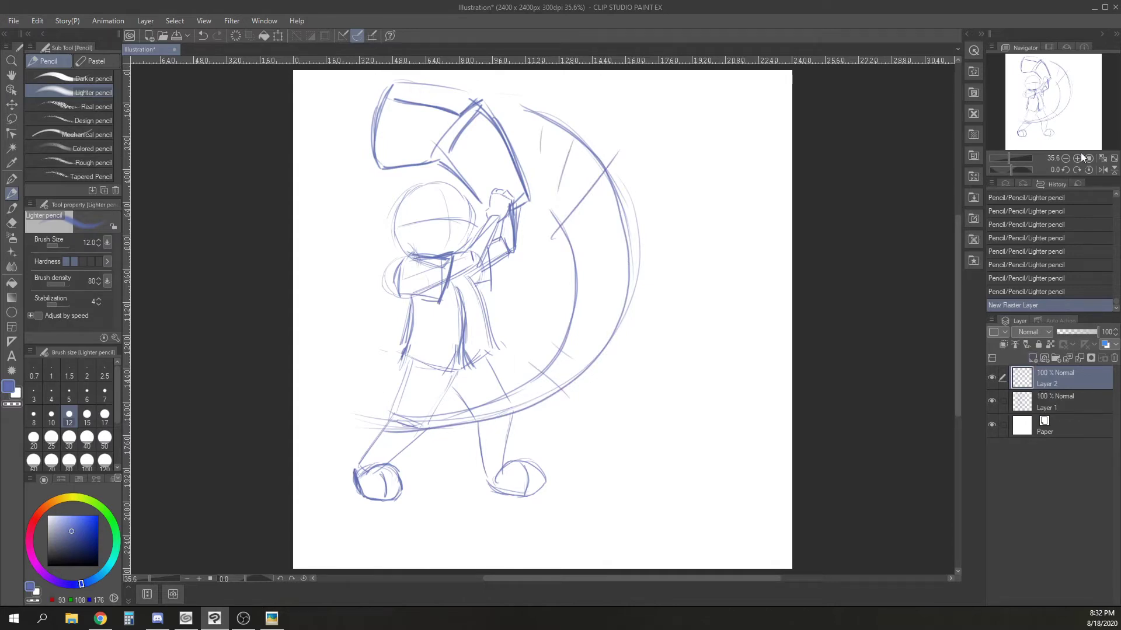
{"action": "scroll", "coordinate": [687, 322], "scroll_direction": "up", "scroll_amount": 3}
{"action": "left_click_drag", "start_coordinate": [702, 342], "coordinate": [692, 342]}
{"action": "mouse_move", "coordinate": [679, 348]}
{"action": "left_mouse_down"}
{"action": "mouse_move", "coordinate": [627, 398]}
{"action": "mouse_move", "coordinate": [607, 394]}
{"action": "left_mouse_up"}
{"action": "mouse_move", "coordinate": [595, 441]}
{"action": "left_mouse_down"}
{"action": "mouse_move", "coordinate": [624, 509]}
{"action": "mouse_move", "coordinate": [726, 510]}
{"action": "left_mouse_up"}
{"action": "mouse_move", "coordinate": [581, 438]}
{"action": "left_mouse_down"}
{"action": "mouse_move", "coordinate": [667, 512]}
{"action": "mouse_move", "coordinate": [634, 359]}
{"action": "left_mouse_up"}
{"action": "left_click_drag", "start_coordinate": [645, 360], "coordinate": [764, 341]}
{"action": "mouse_move", "coordinate": [742, 345]}
{"action": "left_mouse_down"}
{"action": "mouse_move", "coordinate": [817, 445]}
{"action": "mouse_move", "coordinate": [773, 500]}
{"action": "left_mouse_up"}
{"action": "left_click_drag", "start_coordinate": [803, 473], "coordinate": [592, 489]}
{"action": "left_click_drag", "start_coordinate": [584, 432], "coordinate": [588, 476]}
{"action": "mouse_move", "coordinate": [657, 360]}
{"action": "left_mouse_down"}
{"action": "mouse_move", "coordinate": [629, 477]}
{"action": "mouse_move", "coordinate": [639, 509]}
{"action": "left_mouse_up"}
{"action": "mouse_move", "coordinate": [809, 470]}
{"action": "left_mouse_down"}
{"action": "mouse_move", "coordinate": [763, 388]}
{"action": "mouse_move", "coordinate": [668, 443]}
{"action": "left_mouse_up"}
Sketch the bird's two upper legs and the clawed foot of its outstretched front leg.
{"action": "left_click_drag", "start_coordinate": [648, 366], "coordinate": [652, 457]}
{"action": "mouse_move", "coordinate": [536, 370]}
{"action": "left_mouse_down"}
{"action": "mouse_move", "coordinate": [501, 413]}
{"action": "mouse_move", "coordinate": [555, 421]}
{"action": "left_mouse_up"}
{"action": "left_click_drag", "start_coordinate": [536, 370], "coordinate": [538, 424]}
{"action": "mouse_move", "coordinate": [652, 366]}
{"action": "left_mouse_down"}
{"action": "mouse_move", "coordinate": [643, 441]}
{"action": "mouse_move", "coordinate": [683, 472]}
{"action": "left_mouse_up"}
{"action": "left_click_drag", "start_coordinate": [671, 433], "coordinate": [695, 467]}
{"action": "left_click_drag", "start_coordinate": [680, 438], "coordinate": [696, 468]}
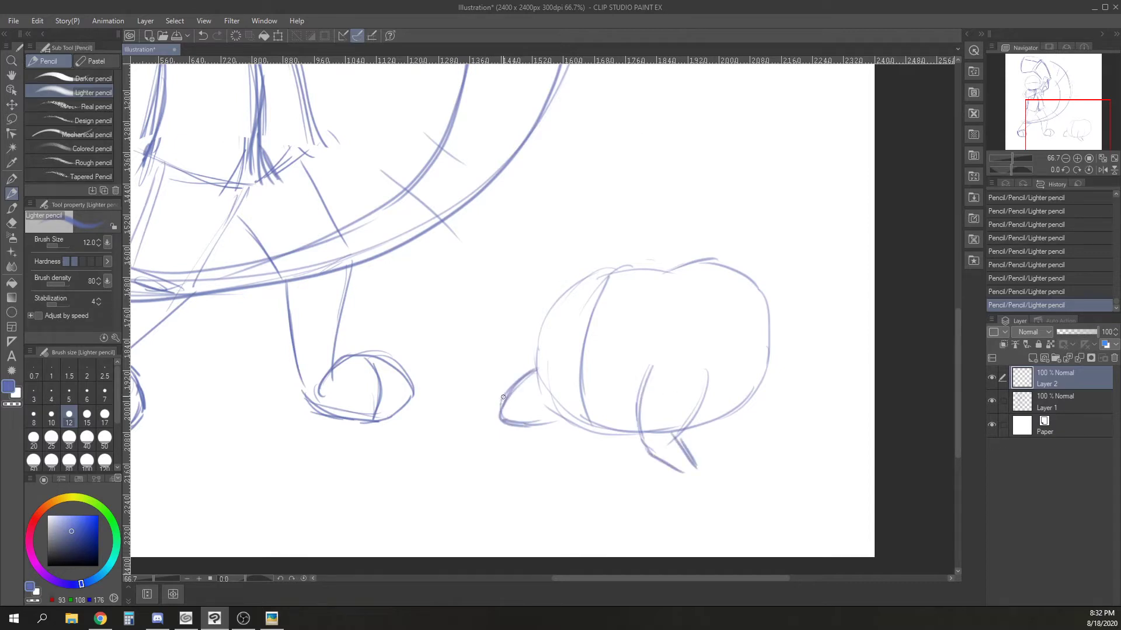
{"action": "left_click_drag", "start_coordinate": [459, 416], "coordinate": [429, 434]}
{"action": "left_click_drag", "start_coordinate": [474, 477], "coordinate": [490, 436]}
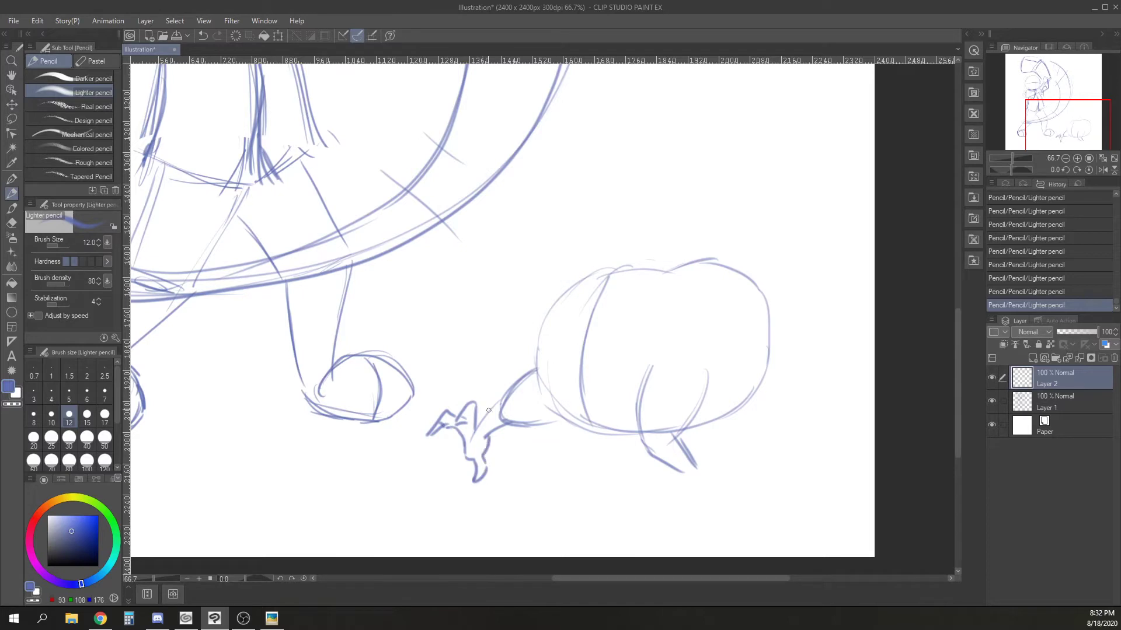
Draw the clawed foot and lower shin of the bird's standing leg.
{"action": "left_click_drag", "start_coordinate": [655, 501], "coordinate": [674, 490]}
{"action": "mouse_move", "coordinate": [686, 495]}
{"action": "left_mouse_down"}
{"action": "mouse_move", "coordinate": [704, 500]}
{"action": "mouse_move", "coordinate": [680, 453]}
{"action": "left_mouse_up"}
{"action": "mouse_move", "coordinate": [645, 439]}
{"action": "left_mouse_down"}
{"action": "mouse_move", "coordinate": [643, 460]}
{"action": "mouse_move", "coordinate": [677, 449]}
{"action": "left_mouse_up"}
{"action": "mouse_move", "coordinate": [666, 458]}
{"action": "left_mouse_down"}
{"action": "mouse_move", "coordinate": [681, 441]}
{"action": "mouse_move", "coordinate": [672, 447]}
{"action": "left_mouse_up"}
{"action": "left_click_drag", "start_coordinate": [674, 437], "coordinate": [712, 383]}
Sketch the bird's curved wing across its body and the second wing tip on the opposite side.
{"action": "left_click_drag", "start_coordinate": [649, 331], "coordinate": [745, 380]}
{"action": "mouse_move", "coordinate": [778, 338]}
{"action": "left_mouse_down"}
{"action": "mouse_move", "coordinate": [774, 313]}
{"action": "mouse_move", "coordinate": [705, 292]}
{"action": "left_mouse_up"}
{"action": "left_click_drag", "start_coordinate": [649, 331], "coordinate": [695, 366]}
{"action": "mouse_move", "coordinate": [569, 289]}
{"action": "left_mouse_down"}
{"action": "mouse_move", "coordinate": [515, 350]}
{"action": "mouse_move", "coordinate": [537, 366]}
{"action": "mouse_move", "coordinate": [576, 285]}
{"action": "left_mouse_up"}
Sketch a double curved trail sweeping behind the bird, plus its arched neck and an oval head.
{"action": "left_click_drag", "start_coordinate": [685, 218], "coordinate": [769, 202]}
{"action": "left_click_drag", "start_coordinate": [752, 207], "coordinate": [826, 246]}
{"action": "mouse_move", "coordinate": [844, 286]}
{"action": "left_mouse_down"}
{"action": "mouse_move", "coordinate": [841, 351]}
{"action": "mouse_move", "coordinate": [731, 426]}
{"action": "left_mouse_up"}
{"action": "left_click_drag", "start_coordinate": [765, 426], "coordinate": [851, 365]}
{"action": "mouse_move", "coordinate": [862, 334]}
{"action": "left_mouse_down"}
{"action": "mouse_move", "coordinate": [768, 161]}
{"action": "mouse_move", "coordinate": [660, 208]}
{"action": "mouse_move", "coordinate": [801, 400]}
{"action": "left_mouse_up"}
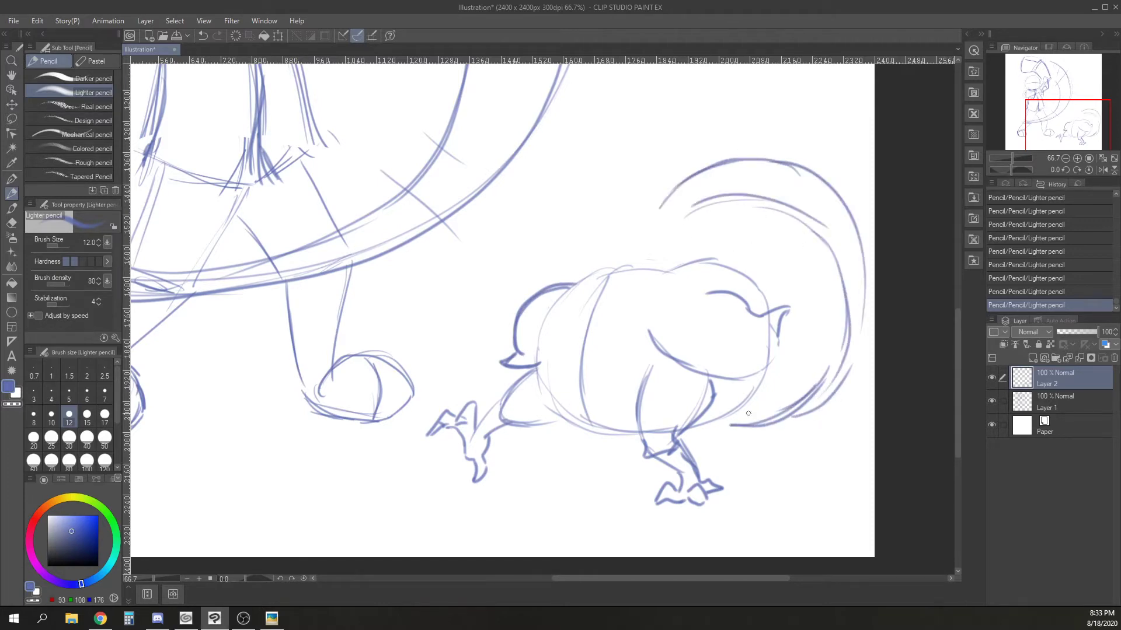
{"action": "mouse_move", "coordinate": [604, 286]}
{"action": "left_mouse_down"}
{"action": "mouse_move", "coordinate": [575, 272]}
{"action": "mouse_move", "coordinate": [769, 153]}
{"action": "left_mouse_up"}
{"action": "mouse_move", "coordinate": [697, 164]}
{"action": "left_mouse_down"}
{"action": "mouse_move", "coordinate": [746, 147]}
{"action": "mouse_move", "coordinate": [778, 206]}
{"action": "mouse_move", "coordinate": [718, 150]}
{"action": "mouse_move", "coordinate": [781, 208]}
{"action": "left_mouse_up"}
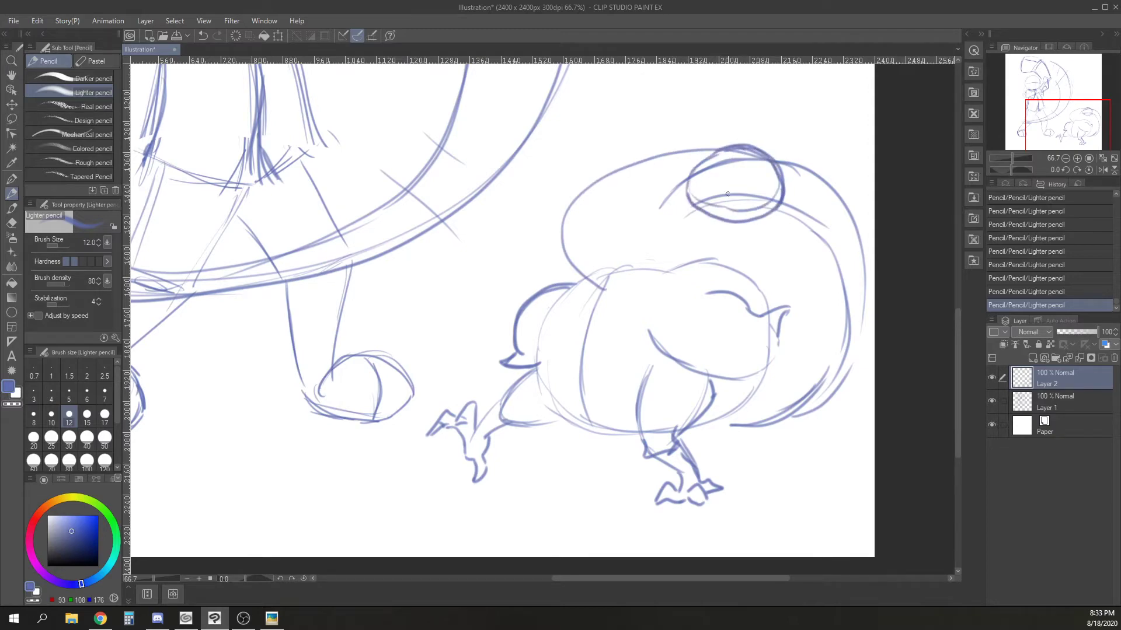
Erase the guide lines crossing the inside of the bird's head oval.
{"action": "left_click", "coordinate": [1077, 158]}
{"action": "left_click_drag", "start_coordinate": [1073, 125], "coordinate": [1072, 106]}
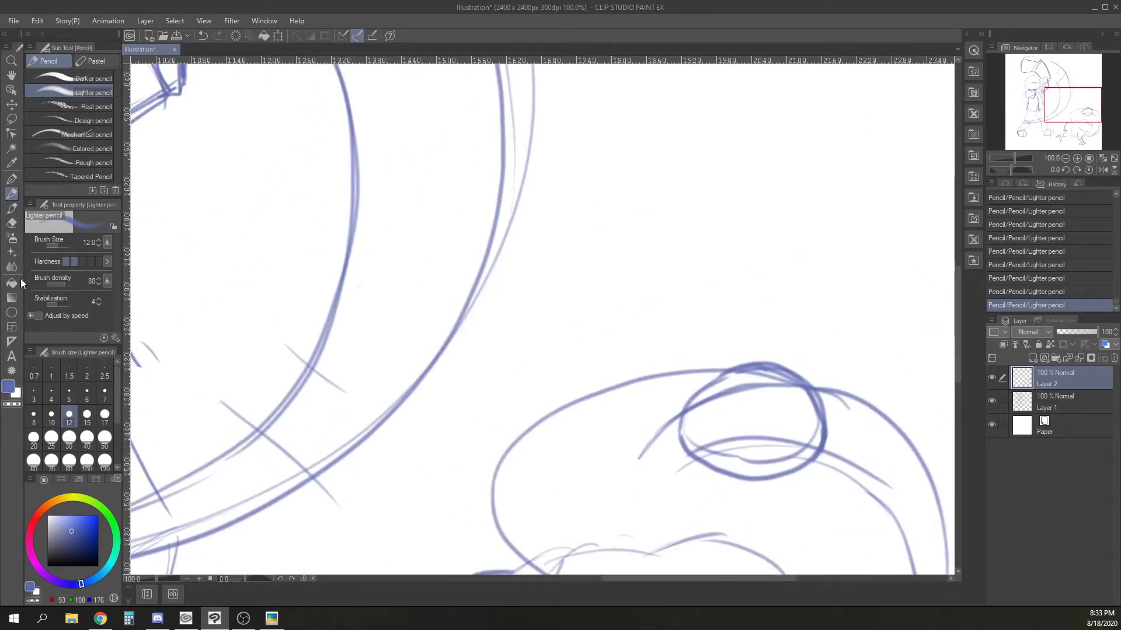
{"action": "left_click", "coordinate": [12, 223]}
{"action": "left_click", "coordinate": [51, 439]}
{"action": "mouse_move", "coordinate": [745, 398]}
{"action": "left_mouse_down"}
{"action": "mouse_move", "coordinate": [797, 432]}
{"action": "mouse_move", "coordinate": [800, 455]}
{"action": "mouse_move", "coordinate": [810, 412]}
{"action": "left_mouse_up"}
Draw the bird's hooked beak and wavy open mouth inside the head oval with the Lighter pencil.
{"action": "left_click", "coordinate": [12, 194]}
{"action": "mouse_move", "coordinate": [766, 371]}
{"action": "left_mouse_down"}
{"action": "mouse_move", "coordinate": [793, 415]}
{"action": "mouse_move", "coordinate": [779, 470]}
{"action": "left_mouse_up"}
{"action": "left_click_drag", "start_coordinate": [823, 408], "coordinate": [845, 438]}
{"action": "left_click_drag", "start_coordinate": [845, 440], "coordinate": [785, 478]}
{"action": "mouse_move", "coordinate": [785, 476]}
{"action": "left_mouse_down"}
{"action": "mouse_move", "coordinate": [724, 442]}
{"action": "mouse_move", "coordinate": [693, 446]}
{"action": "left_mouse_up"}
{"action": "left_click_drag", "start_coordinate": [817, 422], "coordinate": [689, 431]}
Draw the bird's wide eyes with pupils, its domed forehead and the crest feathers on top.
{"action": "mouse_move", "coordinate": [772, 390]}
{"action": "left_mouse_down"}
{"action": "mouse_move", "coordinate": [766, 373]}
{"action": "mouse_move", "coordinate": [734, 418]}
{"action": "mouse_move", "coordinate": [758, 357]}
{"action": "left_mouse_up"}
{"action": "mouse_move", "coordinate": [788, 376]}
{"action": "left_mouse_down"}
{"action": "mouse_move", "coordinate": [820, 417]}
{"action": "mouse_move", "coordinate": [822, 403]}
{"action": "mouse_move", "coordinate": [760, 377]}
{"action": "mouse_move", "coordinate": [754, 401]}
{"action": "left_mouse_up"}
{"action": "mouse_move", "coordinate": [806, 374]}
{"action": "left_mouse_down"}
{"action": "mouse_move", "coordinate": [767, 334]}
{"action": "mouse_move", "coordinate": [703, 370]}
{"action": "left_mouse_up"}
{"action": "left_click_drag", "start_coordinate": [743, 338], "coordinate": [695, 402]}
{"action": "mouse_move", "coordinate": [741, 345]}
{"action": "left_mouse_down"}
{"action": "mouse_move", "coordinate": [783, 332]}
{"action": "mouse_move", "coordinate": [812, 295]}
{"action": "left_mouse_up"}
{"action": "left_click_drag", "start_coordinate": [809, 324], "coordinate": [770, 335]}
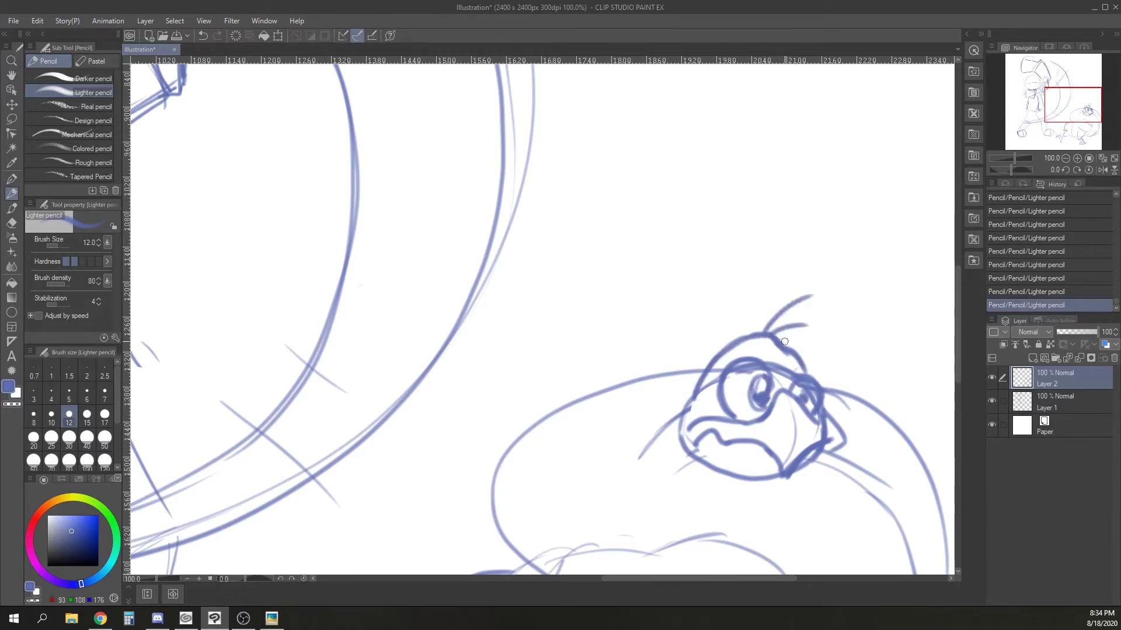
Draw the bird's jagged lower jaw and redraw the outer line of its curved neck.
{"action": "mouse_move", "coordinate": [698, 439]}
{"action": "left_mouse_down"}
{"action": "mouse_move", "coordinate": [741, 482]}
{"action": "mouse_move", "coordinate": [759, 475]}
{"action": "mouse_move", "coordinate": [725, 492]}
{"action": "mouse_move", "coordinate": [689, 487]}
{"action": "left_mouse_up"}
{"action": "left_click_drag", "start_coordinate": [680, 436], "coordinate": [693, 489]}
{"action": "mouse_move", "coordinate": [681, 413]}
{"action": "left_mouse_down"}
{"action": "mouse_move", "coordinate": [577, 449]}
{"action": "mouse_move", "coordinate": [641, 450]}
{"action": "mouse_move", "coordinate": [685, 423]}
{"action": "mouse_move", "coordinate": [676, 453]}
{"action": "mouse_move", "coordinate": [646, 445]}
{"action": "left_mouse_up"}
{"action": "mouse_move", "coordinate": [700, 373]}
{"action": "left_mouse_down"}
{"action": "mouse_move", "coordinate": [602, 389]}
{"action": "mouse_move", "coordinate": [544, 461]}
{"action": "left_mouse_up"}
{"action": "mouse_move", "coordinate": [536, 436]}
{"action": "left_mouse_down"}
{"action": "mouse_move", "coordinate": [509, 498]}
{"action": "mouse_move", "coordinate": [548, 561]}
{"action": "left_mouse_up"}
Draw the inner line and base of the bird's neck and add detail inside its mouth.
{"action": "left_click_drag", "start_coordinate": [791, 475], "coordinate": [768, 319]}
{"action": "mouse_move", "coordinate": [503, 390]}
{"action": "left_mouse_down"}
{"action": "mouse_move", "coordinate": [534, 435]}
{"action": "mouse_move", "coordinate": [600, 403]}
{"action": "left_mouse_up"}
{"action": "mouse_move", "coordinate": [600, 401]}
{"action": "left_mouse_down"}
{"action": "mouse_move", "coordinate": [581, 381]}
{"action": "mouse_move", "coordinate": [578, 314]}
{"action": "left_mouse_up"}
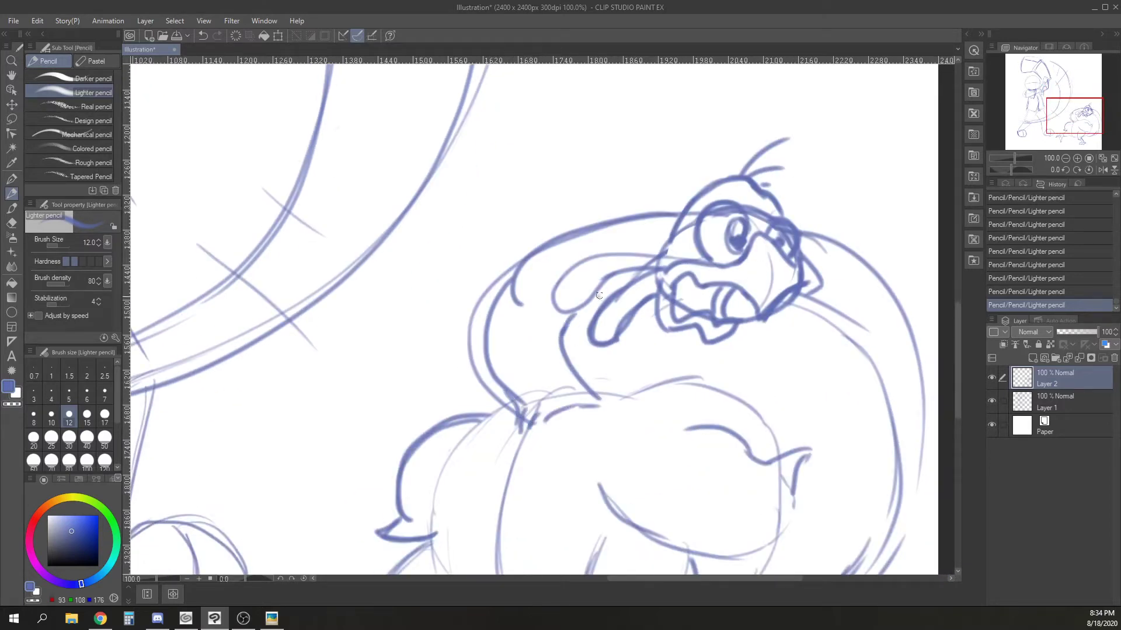
{"action": "mouse_move", "coordinate": [680, 281]}
{"action": "left_mouse_down"}
{"action": "mouse_move", "coordinate": [693, 313]}
{"action": "mouse_move", "coordinate": [710, 309]}
{"action": "left_mouse_up"}
Set the pencil size to 7 and draw the character's glaring eyes, lowered brows and nose on the head guide.
{"action": "left_click_drag", "start_coordinate": [1047, 128], "coordinate": [1034, 87]}
{"action": "mouse_move", "coordinate": [548, 267]}
{"action": "left_mouse_down"}
{"action": "mouse_move", "coordinate": [611, 258]}
{"action": "mouse_move", "coordinate": [616, 278]}
{"action": "mouse_move", "coordinate": [583, 300]}
{"action": "left_mouse_up"}
{"action": "left_click", "coordinate": [105, 394]}
{"action": "left_click_drag", "start_coordinate": [577, 299], "coordinate": [546, 300]}
{"action": "mouse_move", "coordinate": [545, 230]}
{"action": "left_mouse_down"}
{"action": "mouse_move", "coordinate": [549, 261]}
{"action": "mouse_move", "coordinate": [469, 274]}
{"action": "mouse_move", "coordinate": [532, 234]}
{"action": "mouse_move", "coordinate": [496, 293]}
{"action": "mouse_move", "coordinate": [476, 291]}
{"action": "left_mouse_up"}
{"action": "mouse_move", "coordinate": [487, 234]}
{"action": "left_mouse_down"}
{"action": "mouse_move", "coordinate": [474, 295]}
{"action": "mouse_move", "coordinate": [536, 257]}
{"action": "mouse_move", "coordinate": [509, 228]}
{"action": "left_mouse_up"}
{"action": "mouse_move", "coordinate": [601, 256]}
{"action": "left_mouse_down"}
{"action": "mouse_move", "coordinate": [552, 229]}
{"action": "mouse_move", "coordinate": [583, 226]}
{"action": "left_mouse_up"}
{"action": "left_click_drag", "start_coordinate": [483, 252], "coordinate": [533, 272]}
{"action": "left_click_drag", "start_coordinate": [606, 241], "coordinate": [562, 263]}
{"action": "mouse_move", "coordinate": [445, 270]}
{"action": "left_mouse_down"}
{"action": "mouse_move", "coordinate": [495, 256]}
{"action": "mouse_move", "coordinate": [528, 273]}
{"action": "left_mouse_up"}
{"action": "mouse_move", "coordinate": [483, 254]}
{"action": "left_mouse_down"}
{"action": "mouse_move", "coordinate": [526, 272]}
{"action": "mouse_move", "coordinate": [467, 290]}
{"action": "left_mouse_up"}
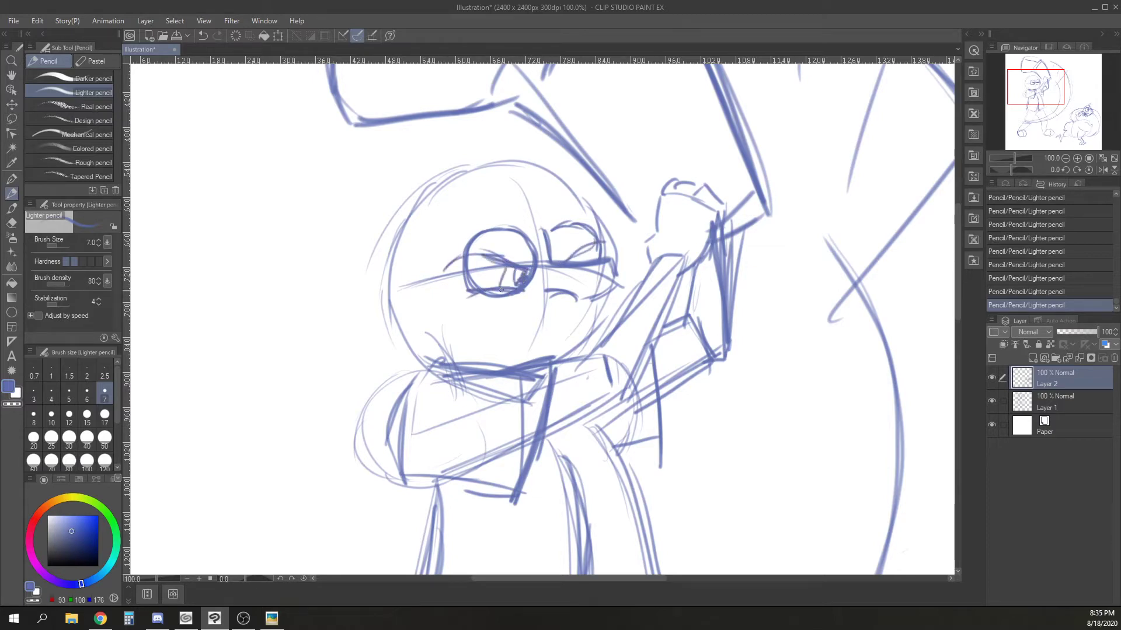
Draw the character's frowning mouth and the spiky cheek tufts beside it.
{"action": "mouse_move", "coordinate": [617, 280]}
{"action": "left_mouse_down"}
{"action": "mouse_move", "coordinate": [668, 291]}
{"action": "mouse_move", "coordinate": [556, 335]}
{"action": "mouse_move", "coordinate": [453, 322]}
{"action": "mouse_move", "coordinate": [452, 358]}
{"action": "mouse_move", "coordinate": [512, 349]}
{"action": "left_mouse_up"}
{"action": "left_click_drag", "start_coordinate": [512, 349], "coordinate": [462, 355]}
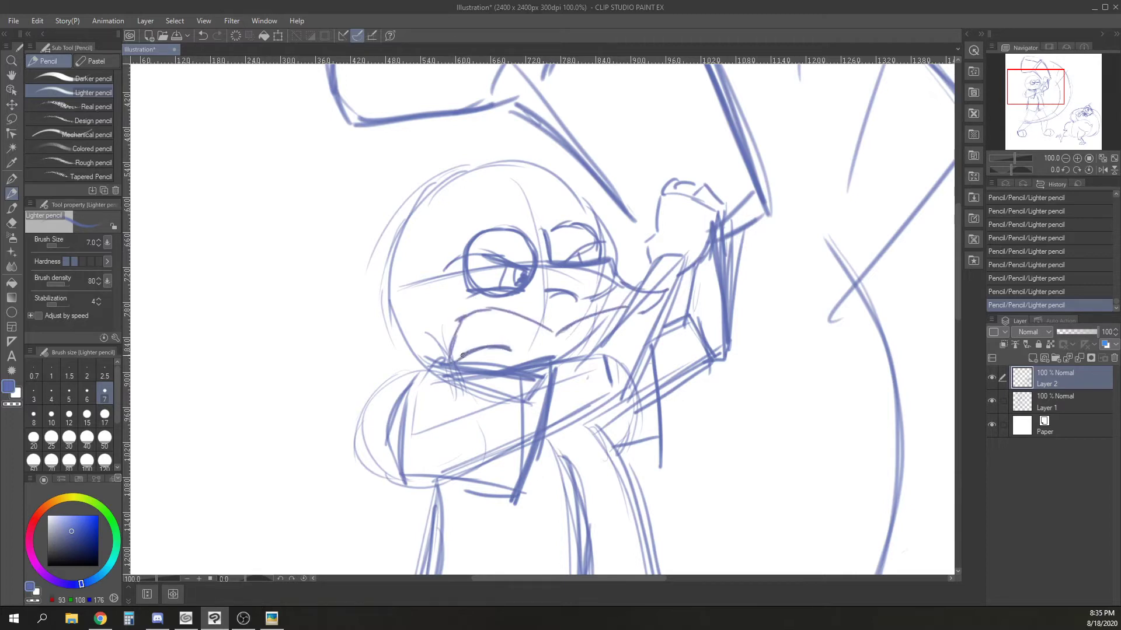
{"action": "left_click_drag", "start_coordinate": [632, 316], "coordinate": [579, 347]}
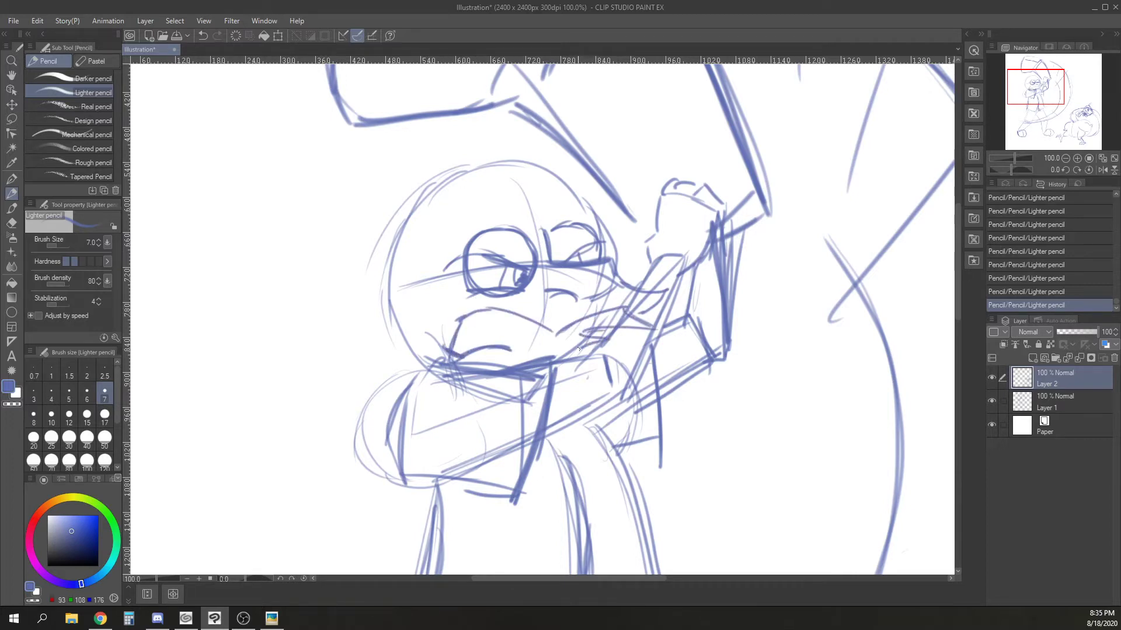
Add a tooth at the corner of the character's mouth and draw the notched hairline above the brows.
{"action": "mouse_move", "coordinate": [470, 317]}
{"action": "left_mouse_down"}
{"action": "mouse_move", "coordinate": [461, 337]}
{"action": "mouse_move", "coordinate": [488, 334]}
{"action": "left_mouse_up"}
{"action": "left_click_drag", "start_coordinate": [601, 203], "coordinate": [559, 177]}
{"action": "left_click_drag", "start_coordinate": [560, 178], "coordinate": [543, 198]}
{"action": "left_click_drag", "start_coordinate": [550, 213], "coordinate": [528, 180]}
{"action": "mouse_move", "coordinate": [516, 183]}
{"action": "left_mouse_down"}
{"action": "mouse_move", "coordinate": [545, 213]}
{"action": "mouse_move", "coordinate": [417, 259]}
{"action": "left_mouse_up"}
Draw the character's large ear with its jagged lobe at the side of the head.
{"action": "mouse_move", "coordinate": [418, 263]}
{"action": "left_mouse_down"}
{"action": "mouse_move", "coordinate": [435, 301]}
{"action": "mouse_move", "coordinate": [424, 323]}
{"action": "left_mouse_up"}
{"action": "left_click_drag", "start_coordinate": [427, 323], "coordinate": [441, 357]}
{"action": "mouse_move", "coordinate": [428, 241]}
{"action": "left_mouse_down"}
{"action": "mouse_move", "coordinate": [409, 311]}
{"action": "mouse_move", "coordinate": [428, 338]}
{"action": "left_mouse_up"}
{"action": "left_click_drag", "start_coordinate": [419, 263], "coordinate": [384, 268]}
Draw pointed hair spikes across the top and back of the character's head.
{"action": "mouse_move", "coordinate": [603, 250]}
{"action": "left_mouse_down"}
{"action": "mouse_move", "coordinate": [636, 179]}
{"action": "mouse_move", "coordinate": [557, 122]}
{"action": "left_mouse_up"}
{"action": "left_click_drag", "start_coordinate": [561, 124], "coordinate": [548, 171]}
{"action": "left_click_drag", "start_coordinate": [538, 172], "coordinate": [452, 117]}
{"action": "left_click_drag", "start_coordinate": [457, 123], "coordinate": [464, 170]}
{"action": "mouse_move", "coordinate": [458, 178]}
{"action": "left_mouse_down"}
{"action": "mouse_move", "coordinate": [346, 204]}
{"action": "mouse_move", "coordinate": [353, 301]}
{"action": "left_mouse_up"}
Draw the long pointed hair locks falling from below the ear over the character's shoulder.
{"action": "left_click_drag", "start_coordinate": [398, 335], "coordinate": [365, 432]}
{"action": "left_click_drag", "start_coordinate": [431, 403], "coordinate": [392, 516]}
{"action": "mouse_move", "coordinate": [416, 408]}
{"action": "left_mouse_down"}
{"action": "mouse_move", "coordinate": [444, 529]}
{"action": "mouse_move", "coordinate": [468, 408]}
{"action": "left_mouse_up"}
{"action": "left_click_drag", "start_coordinate": [417, 397], "coordinate": [447, 522]}
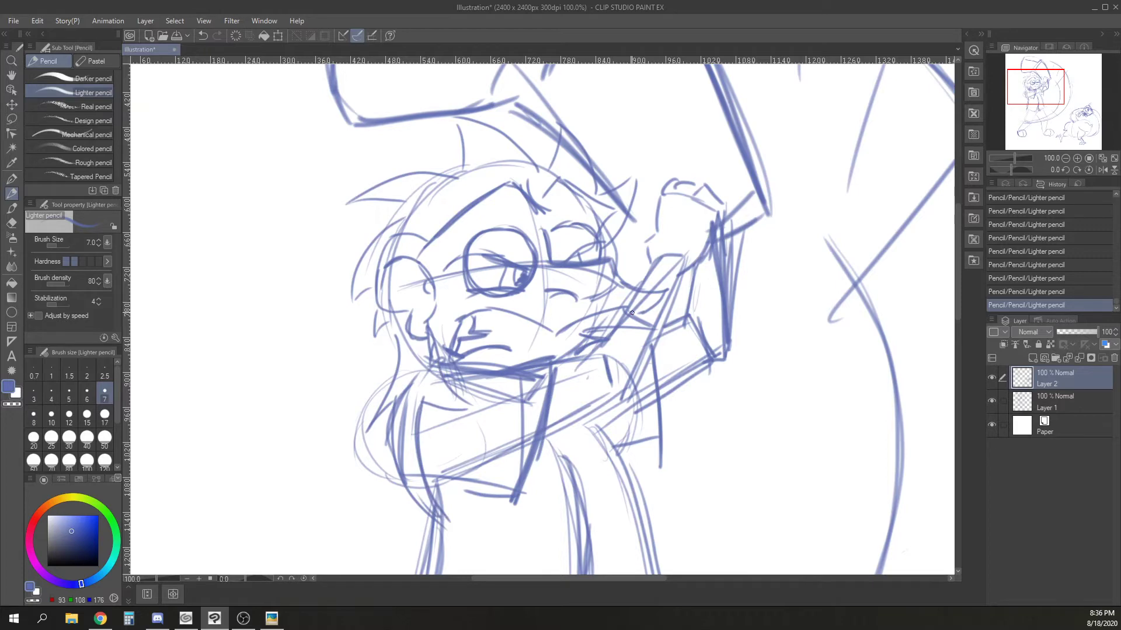
Draw the character's vest with its front edge, curved hem, frayed side, three buttons and flared back panel.
{"action": "left_click_drag", "start_coordinate": [713, 417], "coordinate": [636, 205]}
{"action": "mouse_move", "coordinate": [474, 229]}
{"action": "left_mouse_down"}
{"action": "mouse_move", "coordinate": [503, 375]}
{"action": "mouse_move", "coordinate": [492, 496]}
{"action": "left_mouse_up"}
{"action": "mouse_move", "coordinate": [490, 488]}
{"action": "left_mouse_down"}
{"action": "mouse_move", "coordinate": [453, 484]}
{"action": "mouse_move", "coordinate": [347, 429]}
{"action": "left_mouse_up"}
{"action": "left_click_drag", "start_coordinate": [369, 304], "coordinate": [341, 435]}
{"action": "left_click_drag", "start_coordinate": [345, 447], "coordinate": [333, 464]}
{"action": "left_click_drag", "start_coordinate": [486, 259], "coordinate": [484, 272]}
{"action": "left_click_drag", "start_coordinate": [493, 321], "coordinate": [493, 337]}
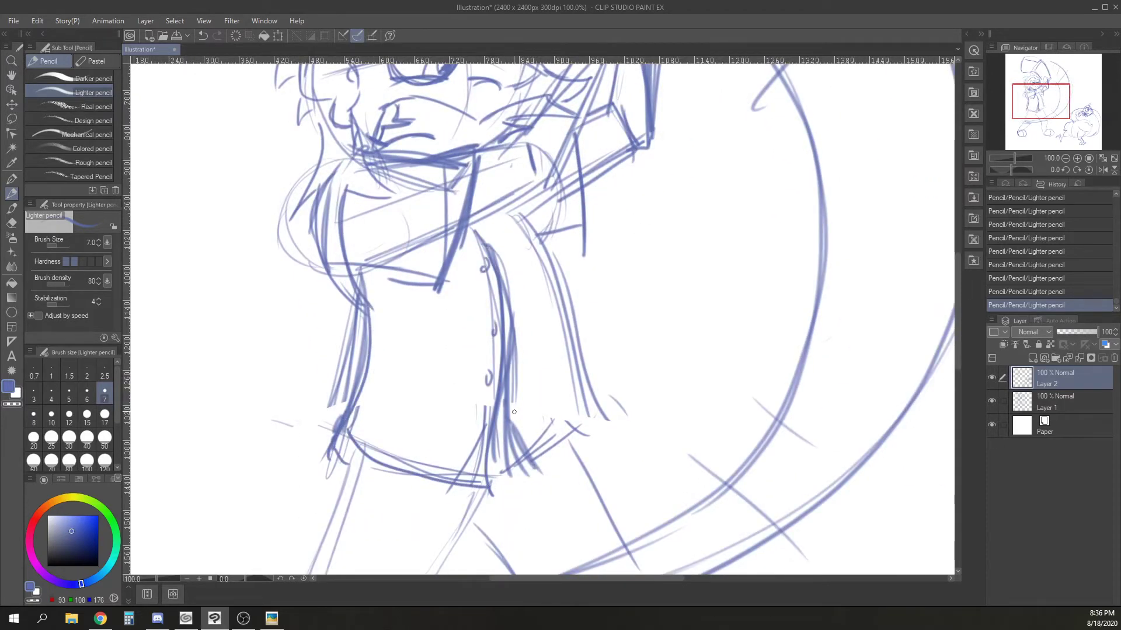
{"action": "mouse_move", "coordinate": [498, 408]}
{"action": "left_mouse_down"}
{"action": "mouse_move", "coordinate": [568, 479]}
{"action": "mouse_move", "coordinate": [615, 398]}
{"action": "left_mouse_up"}
{"action": "mouse_move", "coordinate": [615, 394]}
{"action": "left_mouse_down"}
{"action": "mouse_move", "coordinate": [594, 395]}
{"action": "mouse_move", "coordinate": [521, 224]}
{"action": "left_mouse_up"}
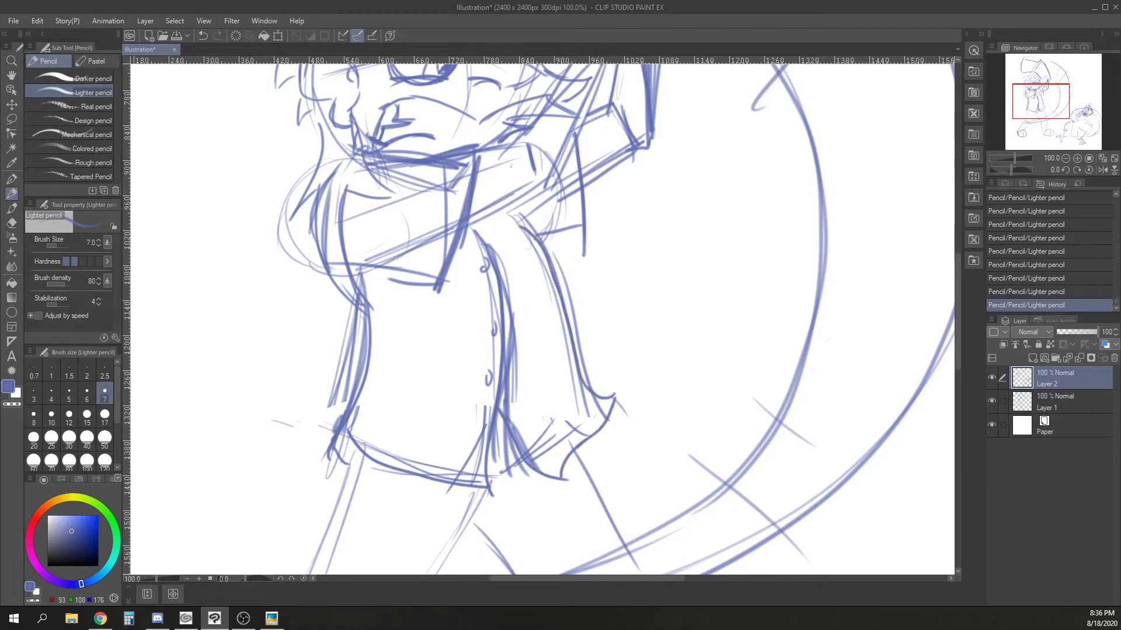
Draw the character's shorts with both leg openings, the crotch line and the stripe along the outer side.
{"action": "left_click_drag", "start_coordinate": [688, 395], "coordinate": [672, 165]}
{"action": "left_click_drag", "start_coordinate": [350, 239], "coordinate": [302, 359]}
{"action": "mouse_move", "coordinate": [354, 239]}
{"action": "left_mouse_down"}
{"action": "mouse_move", "coordinate": [307, 353]}
{"action": "mouse_move", "coordinate": [405, 411]}
{"action": "mouse_move", "coordinate": [431, 392]}
{"action": "left_mouse_up"}
{"action": "mouse_move", "coordinate": [423, 394]}
{"action": "left_mouse_down"}
{"action": "mouse_move", "coordinate": [467, 297]}
{"action": "mouse_move", "coordinate": [496, 272]}
{"action": "left_mouse_up"}
{"action": "mouse_move", "coordinate": [471, 293]}
{"action": "left_mouse_down"}
{"action": "mouse_move", "coordinate": [522, 285]}
{"action": "mouse_move", "coordinate": [521, 388]}
{"action": "mouse_move", "coordinate": [638, 310]}
{"action": "left_mouse_up"}
{"action": "left_click_drag", "start_coordinate": [566, 215], "coordinate": [638, 312]}
{"action": "left_click_drag", "start_coordinate": [575, 216], "coordinate": [635, 309]}
{"action": "mouse_move", "coordinate": [330, 221]}
{"action": "left_mouse_down"}
{"action": "mouse_move", "coordinate": [304, 310]}
{"action": "mouse_move", "coordinate": [277, 352]}
{"action": "left_mouse_up"}
{"action": "left_click_drag", "start_coordinate": [296, 373], "coordinate": [287, 352]}
Draw the knee, shin and ankle of the character's bent left-hand leg below the shorts.
{"action": "left_click_drag", "start_coordinate": [324, 398], "coordinate": [368, 408]}
{"action": "left_click_drag", "start_coordinate": [363, 409], "coordinate": [265, 509]}
{"action": "mouse_move", "coordinate": [302, 369]}
{"action": "left_mouse_down"}
{"action": "mouse_move", "coordinate": [281, 405]}
{"action": "mouse_move", "coordinate": [299, 388]}
{"action": "left_mouse_up"}
{"action": "left_click_drag", "start_coordinate": [297, 381], "coordinate": [231, 452]}
{"action": "mouse_move", "coordinate": [270, 407]}
{"action": "left_mouse_down"}
{"action": "mouse_move", "coordinate": [204, 512]}
{"action": "mouse_move", "coordinate": [262, 502]}
{"action": "left_mouse_up"}
{"action": "left_click_drag", "start_coordinate": [186, 526], "coordinate": [209, 503]}
{"action": "left_click_drag", "start_coordinate": [210, 496], "coordinate": [258, 500]}
Draw both sides of the character's lower right-hand leg below the shorts.
{"action": "left_click_drag", "start_coordinate": [619, 343], "coordinate": [599, 491]}
{"action": "left_click_drag", "start_coordinate": [610, 403], "coordinate": [598, 485]}
{"action": "mouse_move", "coordinate": [541, 387]}
{"action": "left_mouse_down"}
{"action": "mouse_move", "coordinate": [562, 401]}
{"action": "mouse_move", "coordinate": [537, 491]}
{"action": "left_mouse_up"}
{"action": "left_click_drag", "start_coordinate": [552, 406], "coordinate": [537, 491]}
Draw the character's right-hand paw foot with its ankle line, rounded toes and claws.
{"action": "mouse_move", "coordinate": [557, 554]}
{"action": "left_mouse_down"}
{"action": "mouse_move", "coordinate": [542, 506]}
{"action": "mouse_move", "coordinate": [556, 403]}
{"action": "left_mouse_up"}
{"action": "left_click_drag", "start_coordinate": [551, 416], "coordinate": [540, 463]}
{"action": "mouse_move", "coordinate": [556, 520]}
{"action": "left_mouse_down"}
{"action": "mouse_move", "coordinate": [598, 508]}
{"action": "mouse_move", "coordinate": [580, 349]}
{"action": "mouse_move", "coordinate": [604, 351]}
{"action": "left_mouse_up"}
{"action": "mouse_move", "coordinate": [597, 353]}
{"action": "left_mouse_down"}
{"action": "mouse_move", "coordinate": [543, 376]}
{"action": "mouse_move", "coordinate": [550, 420]}
{"action": "mouse_move", "coordinate": [583, 439]}
{"action": "left_mouse_up"}
{"action": "left_click_drag", "start_coordinate": [645, 354], "coordinate": [694, 370]}
{"action": "mouse_move", "coordinate": [679, 363]}
{"action": "left_mouse_down"}
{"action": "mouse_move", "coordinate": [711, 408]}
{"action": "mouse_move", "coordinate": [604, 446]}
{"action": "mouse_move", "coordinate": [582, 437]}
{"action": "left_mouse_up"}
{"action": "mouse_move", "coordinate": [640, 352]}
{"action": "left_mouse_down"}
{"action": "mouse_move", "coordinate": [575, 396]}
{"action": "mouse_move", "coordinate": [629, 364]}
{"action": "mouse_move", "coordinate": [598, 439]}
{"action": "left_mouse_up"}
{"action": "left_click_drag", "start_coordinate": [647, 357], "coordinate": [668, 449]}
{"action": "left_click_drag", "start_coordinate": [689, 396], "coordinate": [696, 436]}
{"action": "left_click_drag", "start_coordinate": [633, 415], "coordinate": [638, 452]}
Draw the toes and claws of the left-hand paw foot and redraw the outer lines of its leg.
{"action": "left_click_drag", "start_coordinate": [278, 394], "coordinate": [284, 461]}
{"action": "mouse_move", "coordinate": [273, 397]}
{"action": "left_mouse_down"}
{"action": "mouse_move", "coordinate": [260, 468]}
{"action": "mouse_move", "coordinate": [289, 461]}
{"action": "left_mouse_up"}
{"action": "mouse_move", "coordinate": [305, 421]}
{"action": "left_mouse_down"}
{"action": "mouse_move", "coordinate": [308, 446]}
{"action": "mouse_move", "coordinate": [319, 441]}
{"action": "left_mouse_up"}
{"action": "left_click_drag", "start_coordinate": [242, 435], "coordinate": [234, 452]}
{"action": "left_click_drag", "start_coordinate": [230, 439], "coordinate": [224, 454]}
{"action": "left_click_drag", "start_coordinate": [241, 434], "coordinate": [229, 465]}
{"action": "mouse_move", "coordinate": [267, 365]}
{"action": "left_mouse_down"}
{"action": "mouse_move", "coordinate": [232, 389]}
{"action": "mouse_move", "coordinate": [279, 370]}
{"action": "mouse_move", "coordinate": [302, 385]}
{"action": "left_mouse_up"}
{"action": "mouse_move", "coordinate": [215, 381]}
{"action": "left_mouse_down"}
{"action": "mouse_move", "coordinate": [273, 359]}
{"action": "mouse_move", "coordinate": [343, 268]}
{"action": "left_mouse_up"}
{"action": "left_click_drag", "start_coordinate": [285, 327], "coordinate": [344, 269]}
{"action": "left_click_drag", "start_coordinate": [367, 247], "coordinate": [327, 265]}
{"action": "left_click_drag", "start_coordinate": [303, 209], "coordinate": [382, 257]}
Add a new raster layer and lower the sketch layers' opacity, Layer 1 to 48% and Layer 2 to 59%.
{"action": "double_click", "coordinate": [1065, 158]}
{"action": "left_click_drag", "start_coordinate": [1058, 115], "coordinate": [1066, 79]}
{"action": "left_click", "coordinate": [1032, 358]}
{"action": "left_click", "coordinate": [1057, 402]}
{"action": "left_click_drag", "start_coordinate": [1090, 332], "coordinate": [1080, 334]}
{"action": "left_click", "coordinate": [1053, 425]}
{"action": "left_click", "coordinate": [1054, 401]}
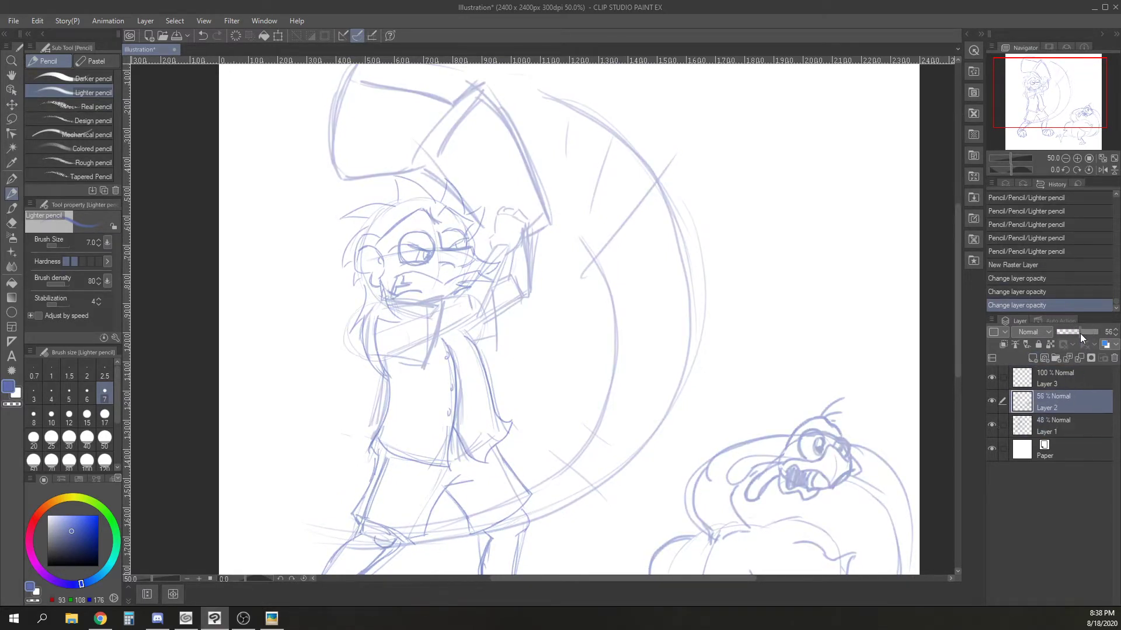
Select the new Layer 3 and change the pencil color to dark blue, RGB 42, 53, 100.
{"action": "left_click", "coordinate": [1053, 378]}
{"action": "left_click", "coordinate": [78, 541]}
{"action": "left_click_drag", "start_coordinate": [76, 544], "coordinate": [76, 546]}
Ink the character's snout, nostril, glaring eyes and brow lines over the faded sketch.
{"action": "left_click", "coordinate": [1076, 159]}
{"action": "left_click", "coordinate": [1076, 158]}
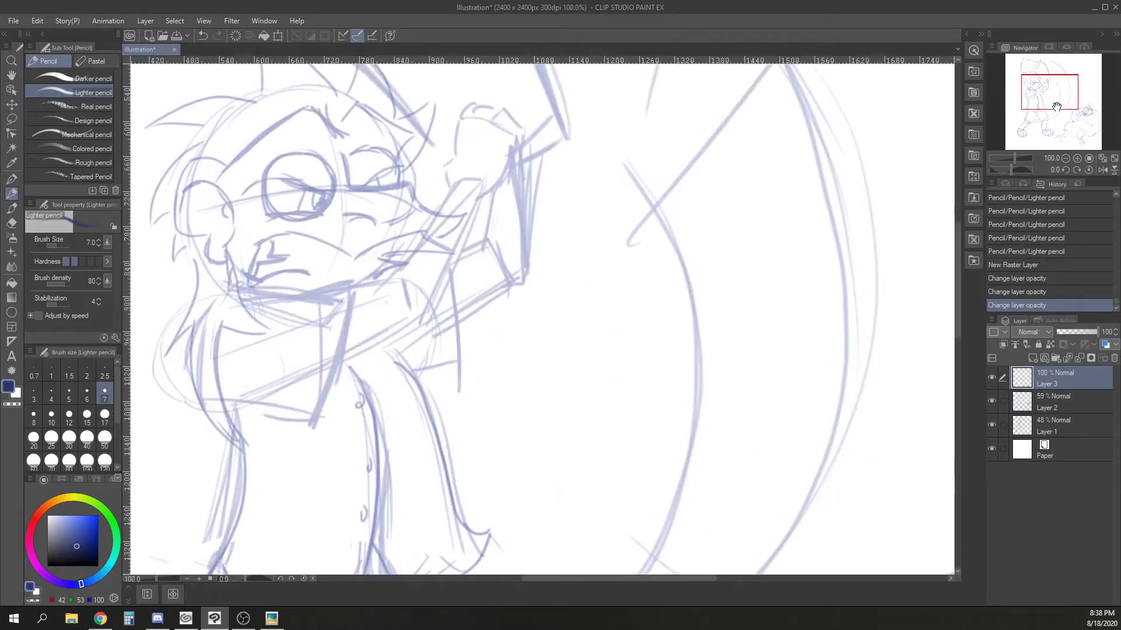
{"action": "left_click_drag", "start_coordinate": [1061, 98], "coordinate": [1047, 90]}
{"action": "mouse_move", "coordinate": [554, 268]}
{"action": "left_mouse_down"}
{"action": "mouse_move", "coordinate": [575, 302]}
{"action": "mouse_move", "coordinate": [606, 298]}
{"action": "mouse_move", "coordinate": [568, 303]}
{"action": "mouse_move", "coordinate": [625, 313]}
{"action": "left_mouse_up"}
{"action": "mouse_move", "coordinate": [625, 312]}
{"action": "left_mouse_down"}
{"action": "mouse_move", "coordinate": [584, 338]}
{"action": "mouse_move", "coordinate": [593, 338]}
{"action": "left_mouse_up"}
{"action": "left_click_drag", "start_coordinate": [584, 337], "coordinate": [563, 333]}
{"action": "mouse_move", "coordinate": [490, 326]}
{"action": "left_mouse_down"}
{"action": "mouse_move", "coordinate": [534, 334]}
{"action": "mouse_move", "coordinate": [546, 304]}
{"action": "mouse_move", "coordinate": [500, 292]}
{"action": "mouse_move", "coordinate": [456, 300]}
{"action": "mouse_move", "coordinate": [513, 293]}
{"action": "mouse_move", "coordinate": [524, 311]}
{"action": "left_mouse_up"}
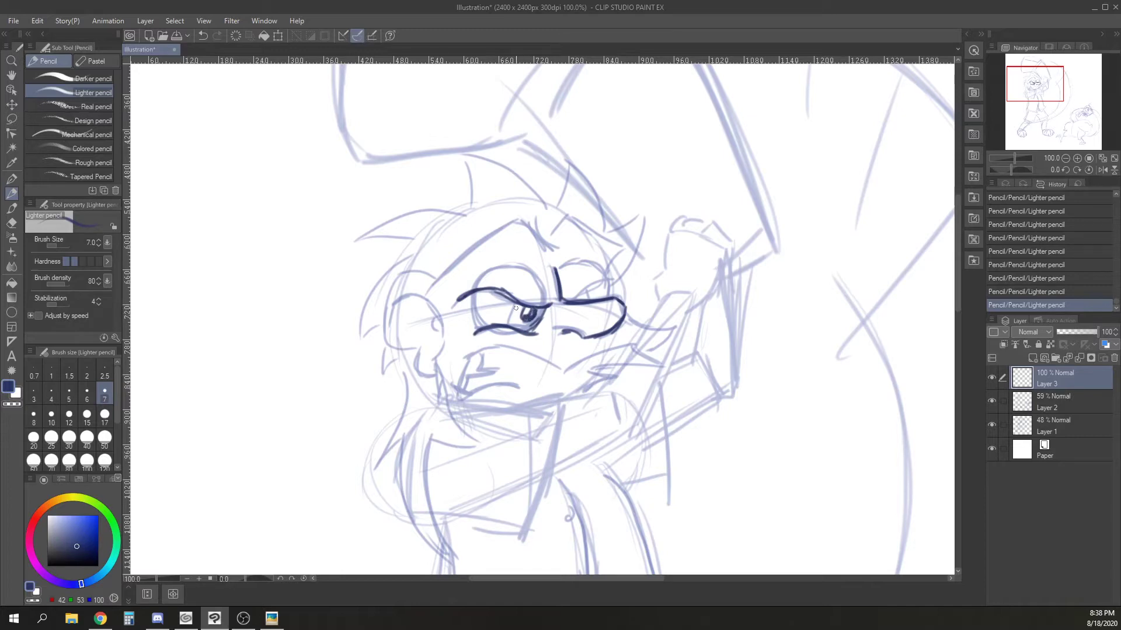
{"action": "mouse_move", "coordinate": [476, 294]}
{"action": "left_mouse_down"}
{"action": "mouse_move", "coordinate": [469, 320]}
{"action": "mouse_move", "coordinate": [481, 331]}
{"action": "left_mouse_up"}
{"action": "mouse_move", "coordinate": [569, 300]}
{"action": "left_mouse_down"}
{"action": "mouse_move", "coordinate": [609, 279]}
{"action": "mouse_move", "coordinate": [604, 298]}
{"action": "mouse_move", "coordinate": [581, 300]}
{"action": "left_mouse_up"}
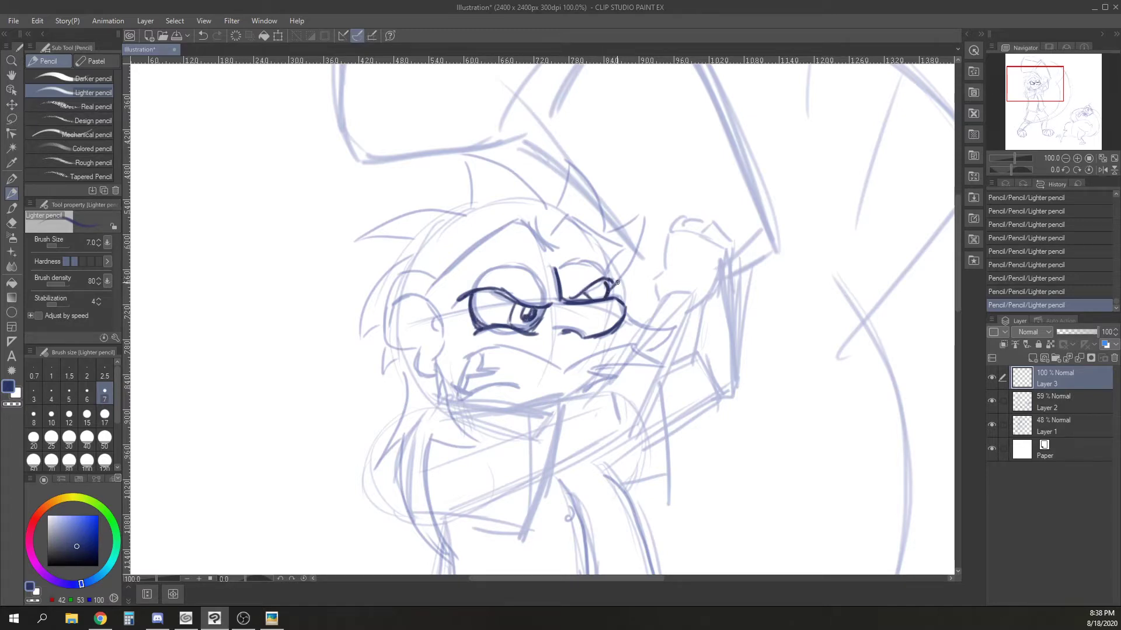
Ink the notched hairline, the long pointed locks over the shoulder and the ear.
{"action": "mouse_move", "coordinate": [621, 253]}
{"action": "left_mouse_down"}
{"action": "mouse_move", "coordinate": [577, 229]}
{"action": "mouse_move", "coordinate": [546, 241]}
{"action": "mouse_move", "coordinate": [550, 253]}
{"action": "mouse_move", "coordinate": [502, 228]}
{"action": "mouse_move", "coordinate": [439, 278]}
{"action": "mouse_move", "coordinate": [441, 395]}
{"action": "mouse_move", "coordinate": [482, 478]}
{"action": "left_mouse_up"}
{"action": "left_click_drag", "start_coordinate": [447, 411], "coordinate": [482, 474]}
{"action": "mouse_move", "coordinate": [446, 441]}
{"action": "left_mouse_down"}
{"action": "mouse_move", "coordinate": [432, 471]}
{"action": "mouse_move", "coordinate": [442, 563]}
{"action": "left_mouse_up"}
{"action": "mouse_move", "coordinate": [407, 434]}
{"action": "left_mouse_down"}
{"action": "mouse_move", "coordinate": [418, 522]}
{"action": "mouse_move", "coordinate": [442, 556]}
{"action": "left_mouse_up"}
{"action": "left_click_drag", "start_coordinate": [402, 371], "coordinate": [378, 484]}
{"action": "left_click_drag", "start_coordinate": [400, 467], "coordinate": [381, 479]}
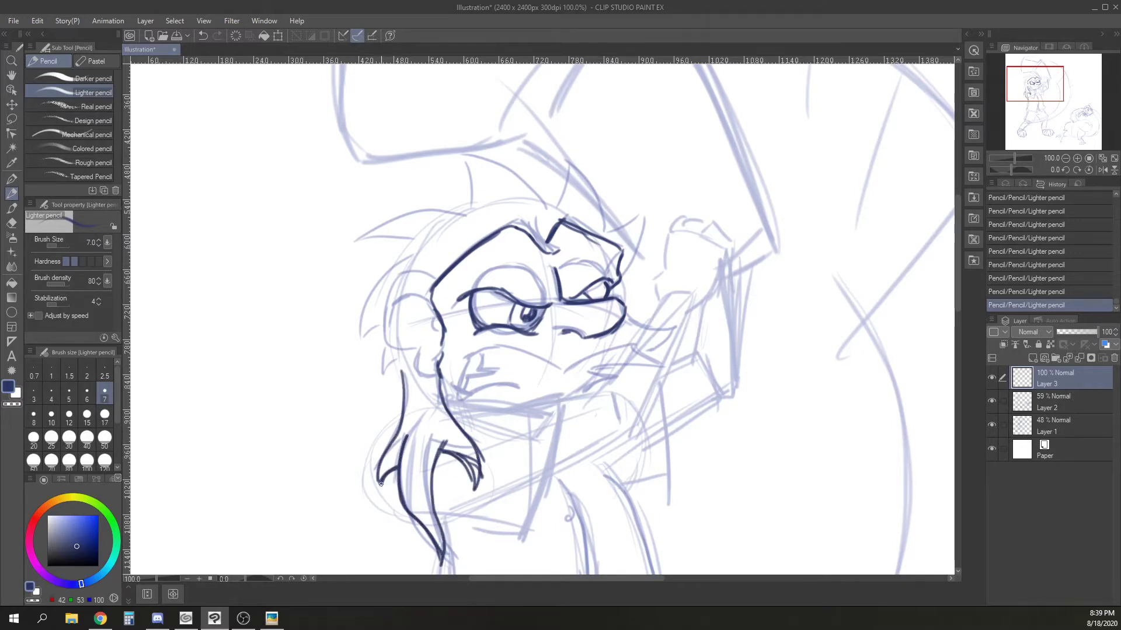
{"action": "mouse_move", "coordinate": [433, 284]}
{"action": "left_mouse_down"}
{"action": "mouse_move", "coordinate": [389, 342]}
{"action": "mouse_move", "coordinate": [416, 350]}
{"action": "mouse_move", "coordinate": [434, 378]}
{"action": "left_mouse_up"}
{"action": "mouse_move", "coordinate": [433, 306]}
{"action": "left_mouse_down"}
{"action": "mouse_move", "coordinate": [405, 295]}
{"action": "mouse_move", "coordinate": [390, 332]}
{"action": "left_mouse_up"}
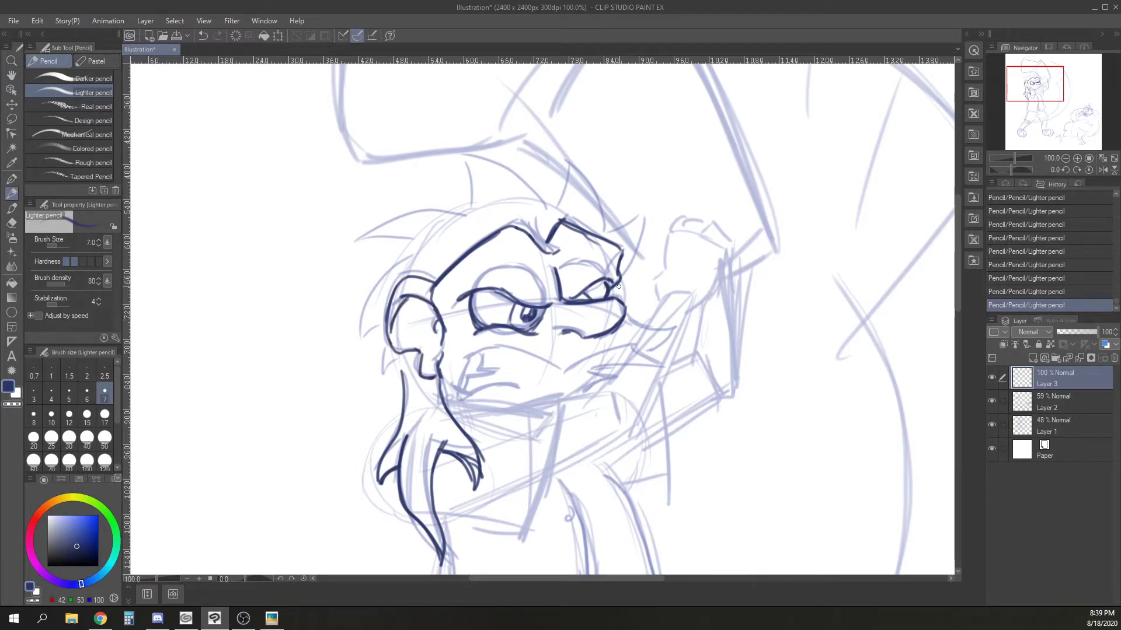
Ink the jaw, the collar strip down the chest, and the raised near arm with its clenched fist.
{"action": "mouse_move", "coordinate": [445, 403]}
{"action": "left_mouse_down"}
{"action": "mouse_move", "coordinate": [493, 413]}
{"action": "mouse_move", "coordinate": [545, 399]}
{"action": "mouse_move", "coordinate": [552, 457]}
{"action": "mouse_move", "coordinate": [518, 537]}
{"action": "left_mouse_up"}
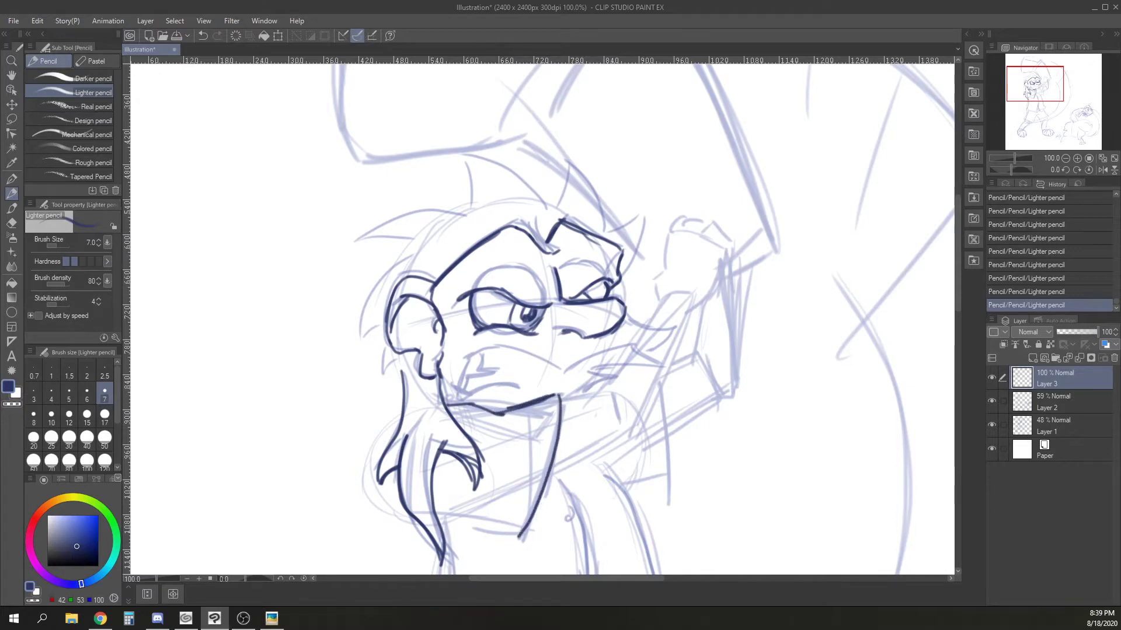
{"action": "mouse_move", "coordinate": [563, 395]}
{"action": "left_mouse_down"}
{"action": "mouse_move", "coordinate": [571, 443]}
{"action": "mouse_move", "coordinate": [520, 536]}
{"action": "mouse_move", "coordinate": [570, 391]}
{"action": "mouse_move", "coordinate": [618, 396]}
{"action": "left_mouse_up"}
{"action": "mouse_move", "coordinate": [603, 389]}
{"action": "left_mouse_down"}
{"action": "mouse_move", "coordinate": [657, 302]}
{"action": "mouse_move", "coordinate": [648, 273]}
{"action": "mouse_move", "coordinate": [658, 272]}
{"action": "mouse_move", "coordinate": [662, 245]}
{"action": "mouse_move", "coordinate": [676, 231]}
{"action": "mouse_move", "coordinate": [720, 248]}
{"action": "mouse_move", "coordinate": [645, 422]}
{"action": "mouse_move", "coordinate": [565, 456]}
{"action": "left_mouse_up"}
{"action": "left_click_drag", "start_coordinate": [609, 443], "coordinate": [641, 429]}
{"action": "mouse_move", "coordinate": [721, 247]}
{"action": "left_mouse_down"}
{"action": "mouse_move", "coordinate": [696, 239]}
{"action": "mouse_move", "coordinate": [711, 248]}
{"action": "left_mouse_up"}
{"action": "left_click_drag", "start_coordinate": [711, 228], "coordinate": [680, 235]}
{"action": "left_click_drag", "start_coordinate": [691, 222], "coordinate": [659, 230]}
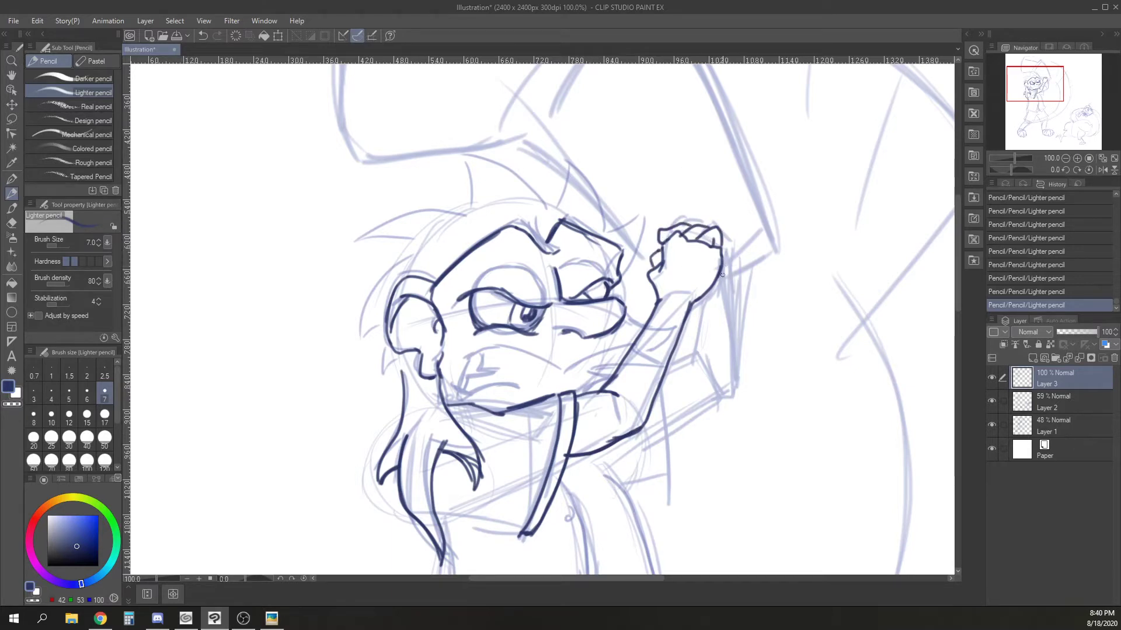
Ink the character's far arm behind the fist and the edge of its sleeve.
{"action": "left_click_drag", "start_coordinate": [722, 268], "coordinate": [730, 347]}
{"action": "mouse_move", "coordinate": [699, 301]}
{"action": "left_mouse_down"}
{"action": "mouse_move", "coordinate": [692, 357]}
{"action": "mouse_move", "coordinate": [663, 371]}
{"action": "left_mouse_up"}
{"action": "mouse_move", "coordinate": [666, 432]}
{"action": "left_mouse_down"}
{"action": "mouse_move", "coordinate": [720, 397]}
{"action": "mouse_move", "coordinate": [731, 340]}
{"action": "left_mouse_up"}
{"action": "mouse_move", "coordinate": [665, 385]}
{"action": "left_mouse_down"}
{"action": "mouse_move", "coordinate": [669, 476]}
{"action": "mouse_move", "coordinate": [618, 486]}
{"action": "left_mouse_up"}
Ink the snarling mouth with its tooth and the cheek tufts beside it.
{"action": "left_click_drag", "start_coordinate": [573, 369], "coordinate": [633, 342]}
{"action": "mouse_move", "coordinate": [571, 371]}
{"action": "left_mouse_down"}
{"action": "mouse_move", "coordinate": [497, 350]}
{"action": "mouse_move", "coordinate": [564, 372]}
{"action": "left_mouse_up"}
{"action": "mouse_move", "coordinate": [467, 359]}
{"action": "left_mouse_down"}
{"action": "mouse_move", "coordinate": [458, 399]}
{"action": "mouse_move", "coordinate": [503, 386]}
{"action": "mouse_move", "coordinate": [551, 395]}
{"action": "left_mouse_up"}
{"action": "left_click_drag", "start_coordinate": [517, 384], "coordinate": [473, 399]}
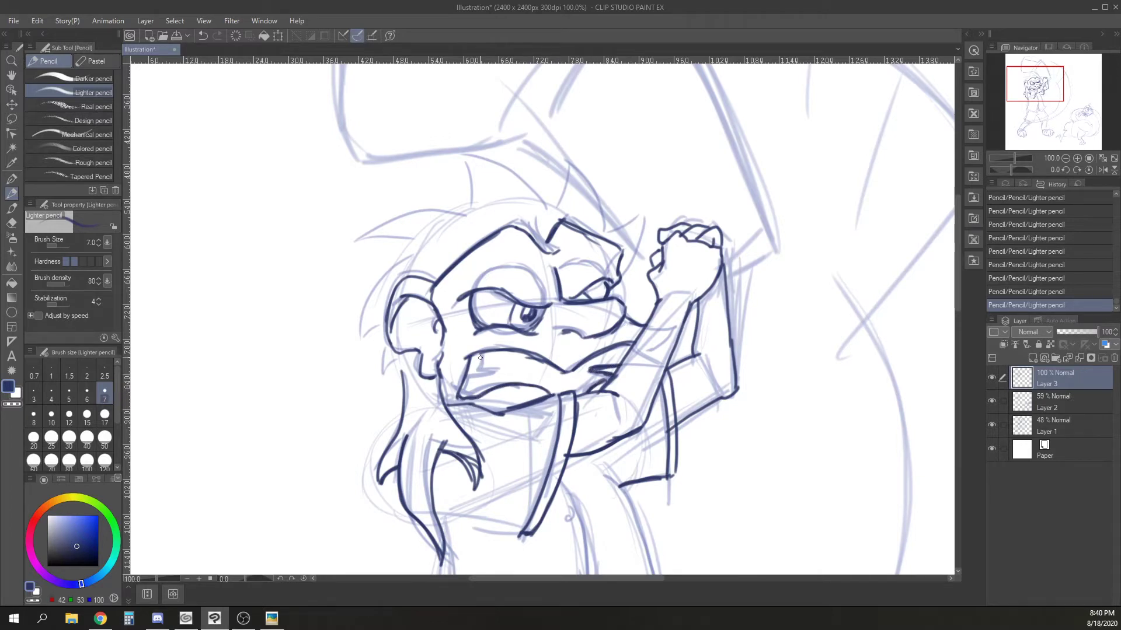
{"action": "left_click_drag", "start_coordinate": [476, 389], "coordinate": [488, 390]}
Ink the hair spikes around the top and back of the head and the tufts below the ear.
{"action": "mouse_move", "coordinate": [619, 279]}
{"action": "left_mouse_down"}
{"action": "mouse_move", "coordinate": [640, 225]}
{"action": "mouse_move", "coordinate": [608, 234]}
{"action": "mouse_move", "coordinate": [573, 158]}
{"action": "left_mouse_up"}
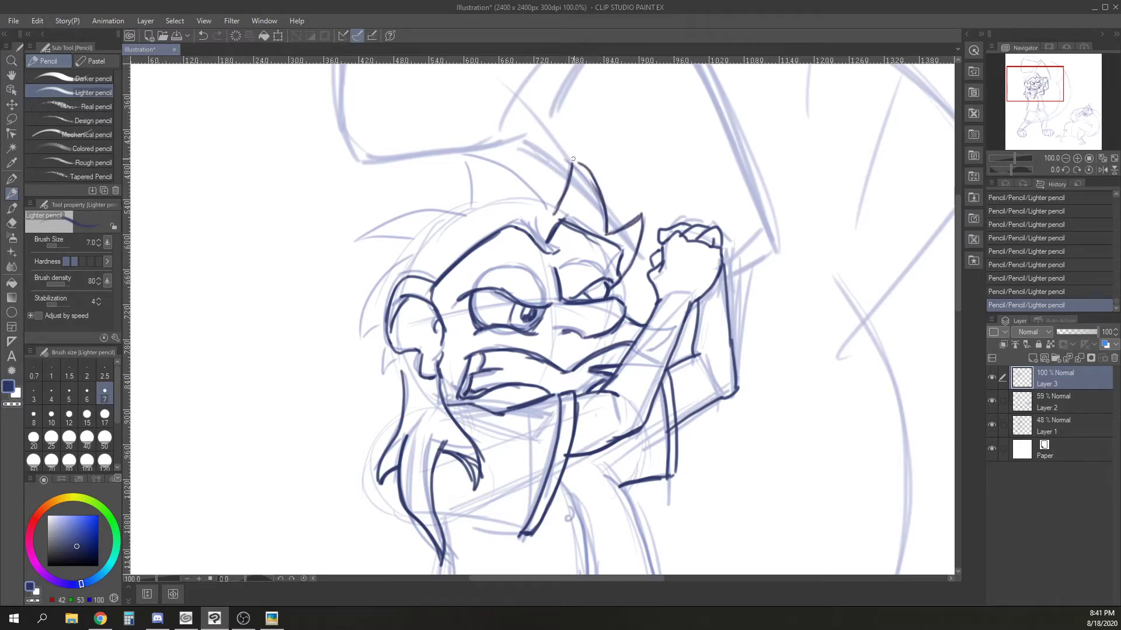
{"action": "left_click_drag", "start_coordinate": [1015, 169], "coordinate": [1003, 170]}
{"action": "mouse_move", "coordinate": [455, 255]}
{"action": "left_mouse_down"}
{"action": "mouse_move", "coordinate": [353, 310]}
{"action": "mouse_move", "coordinate": [417, 331]}
{"action": "mouse_move", "coordinate": [348, 320]}
{"action": "mouse_move", "coordinate": [420, 214]}
{"action": "left_mouse_up"}
{"action": "mouse_move", "coordinate": [501, 220]}
{"action": "left_mouse_down"}
{"action": "mouse_move", "coordinate": [433, 209]}
{"action": "mouse_move", "coordinate": [413, 216]}
{"action": "left_mouse_up"}
{"action": "left_click_drag", "start_coordinate": [415, 332], "coordinate": [374, 397]}
{"action": "mouse_move", "coordinate": [409, 335]}
{"action": "left_mouse_down"}
{"action": "mouse_move", "coordinate": [378, 438]}
{"action": "mouse_move", "coordinate": [416, 400]}
{"action": "mouse_move", "coordinate": [466, 482]}
{"action": "mouse_move", "coordinate": [467, 459]}
{"action": "left_mouse_up"}
{"action": "mouse_move", "coordinate": [488, 465]}
{"action": "left_mouse_down"}
{"action": "mouse_move", "coordinate": [511, 483]}
{"action": "mouse_move", "coordinate": [509, 466]}
{"action": "left_mouse_up"}
{"action": "left_click_drag", "start_coordinate": [521, 470], "coordinate": [512, 466]}
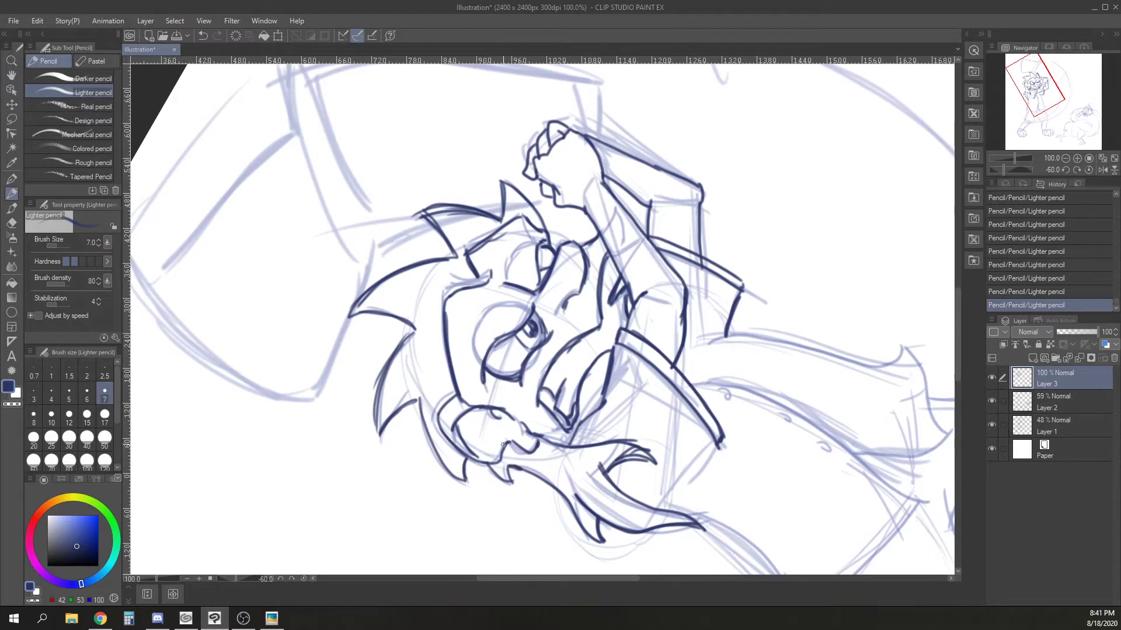
Reset the canvas rotation and ink the vest's front edge, three buttons, hem and frayed side.
{"action": "left_click", "coordinate": [1088, 171]}
{"action": "mouse_move", "coordinate": [767, 432]}
{"action": "left_mouse_down"}
{"action": "mouse_move", "coordinate": [690, 270]}
{"action": "mouse_move", "coordinate": [635, 196]}
{"action": "left_mouse_up"}
{"action": "mouse_move", "coordinate": [431, 239]}
{"action": "left_mouse_down"}
{"action": "mouse_move", "coordinate": [461, 298]}
{"action": "mouse_move", "coordinate": [455, 402]}
{"action": "mouse_move", "coordinate": [438, 386]}
{"action": "mouse_move", "coordinate": [444, 377]}
{"action": "left_mouse_up"}
{"action": "left_click_drag", "start_coordinate": [450, 327], "coordinate": [448, 327]}
{"action": "left_click_drag", "start_coordinate": [438, 267], "coordinate": [439, 277]}
{"action": "left_click_drag", "start_coordinate": [459, 377], "coordinate": [454, 497]}
{"action": "mouse_move", "coordinate": [443, 432]}
{"action": "left_mouse_down"}
{"action": "mouse_move", "coordinate": [457, 498]}
{"action": "mouse_move", "coordinate": [411, 494]}
{"action": "mouse_move", "coordinate": [305, 442]}
{"action": "left_mouse_up"}
{"action": "mouse_move", "coordinate": [393, 284]}
{"action": "left_mouse_down"}
{"action": "mouse_move", "coordinate": [321, 268]}
{"action": "mouse_move", "coordinate": [336, 357]}
{"action": "mouse_move", "coordinate": [278, 440]}
{"action": "mouse_move", "coordinate": [302, 445]}
{"action": "left_mouse_up"}
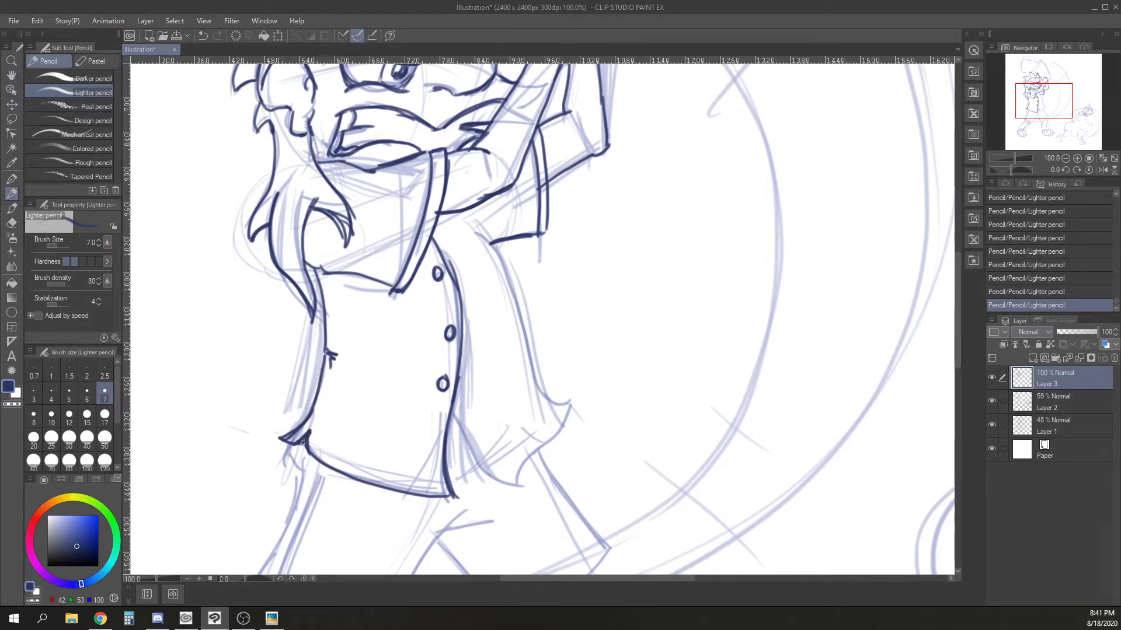
Ink the vest's armhole and flared back panel, with short cross lines beside the front edge.
{"action": "mouse_move", "coordinate": [472, 223]}
{"action": "left_mouse_down"}
{"action": "mouse_move", "coordinate": [496, 253]}
{"action": "mouse_move", "coordinate": [454, 253]}
{"action": "left_mouse_up"}
{"action": "mouse_move", "coordinate": [454, 256]}
{"action": "left_mouse_down"}
{"action": "mouse_move", "coordinate": [476, 294]}
{"action": "mouse_move", "coordinate": [510, 288]}
{"action": "mouse_move", "coordinate": [484, 295]}
{"action": "mouse_move", "coordinate": [522, 327]}
{"action": "mouse_move", "coordinate": [544, 403]}
{"action": "mouse_move", "coordinate": [574, 401]}
{"action": "mouse_move", "coordinate": [514, 485]}
{"action": "left_mouse_up"}
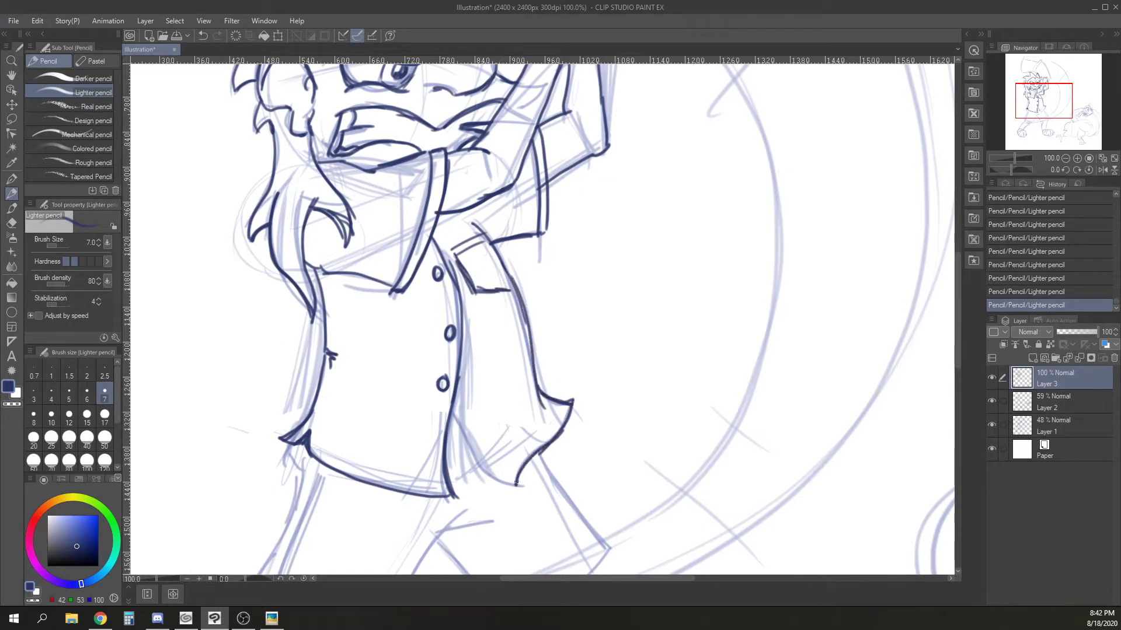
{"action": "mouse_move", "coordinate": [450, 408]}
{"action": "left_mouse_down"}
{"action": "mouse_move", "coordinate": [485, 467]}
{"action": "mouse_move", "coordinate": [515, 485]}
{"action": "left_mouse_up"}
{"action": "left_click_drag", "start_coordinate": [451, 415], "coordinate": [509, 476]}
{"action": "left_click_drag", "start_coordinate": [442, 459], "coordinate": [470, 454]}
{"action": "left_click_drag", "start_coordinate": [462, 431], "coordinate": [445, 434]}
Ink the character's shorts with both leg openings, the crotch fold and the double side stripe.
{"action": "left_click_drag", "start_coordinate": [549, 328], "coordinate": [596, 109]}
{"action": "mouse_move", "coordinate": [353, 227]}
{"action": "left_mouse_down"}
{"action": "mouse_move", "coordinate": [339, 306]}
{"action": "mouse_move", "coordinate": [304, 366]}
{"action": "mouse_move", "coordinate": [309, 390]}
{"action": "mouse_move", "coordinate": [352, 390]}
{"action": "mouse_move", "coordinate": [408, 425]}
{"action": "left_mouse_up"}
{"action": "mouse_move", "coordinate": [539, 300]}
{"action": "left_mouse_down"}
{"action": "mouse_move", "coordinate": [461, 352]}
{"action": "mouse_move", "coordinate": [414, 433]}
{"action": "left_mouse_up"}
{"action": "left_click_drag", "start_coordinate": [589, 234], "coordinate": [657, 329]}
{"action": "mouse_move", "coordinate": [493, 321]}
{"action": "left_mouse_down"}
{"action": "mouse_move", "coordinate": [535, 400]}
{"action": "mouse_move", "coordinate": [613, 379]}
{"action": "mouse_move", "coordinate": [661, 327]}
{"action": "left_mouse_up"}
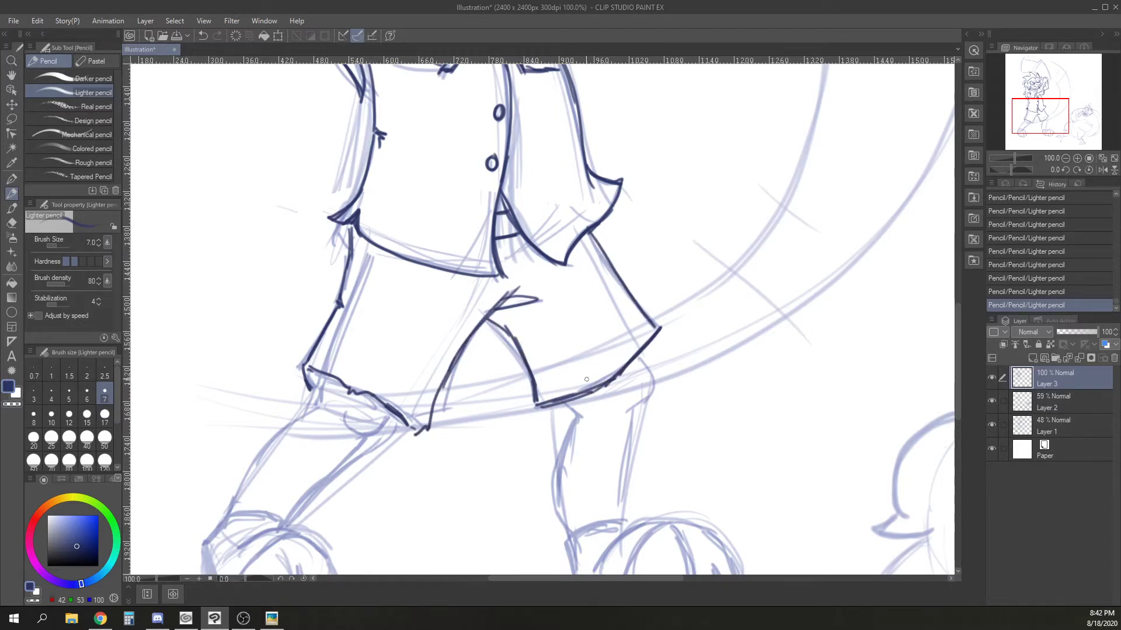
{"action": "left_click_drag", "start_coordinate": [376, 243], "coordinate": [358, 299]}
{"action": "left_click_drag", "start_coordinate": [357, 303], "coordinate": [315, 373]}
{"action": "left_click_drag", "start_coordinate": [376, 241], "coordinate": [360, 305]}
{"action": "left_click_drag", "start_coordinate": [375, 259], "coordinate": [366, 308]}
Ink the left-hand lower leg and its paw foot with ankle cuff, toes, claws and sole line.
{"action": "left_click_drag", "start_coordinate": [675, 454], "coordinate": [717, 328]}
{"action": "left_click_drag", "start_coordinate": [437, 291], "coordinate": [338, 378]}
{"action": "left_click_drag", "start_coordinate": [407, 314], "coordinate": [325, 392]}
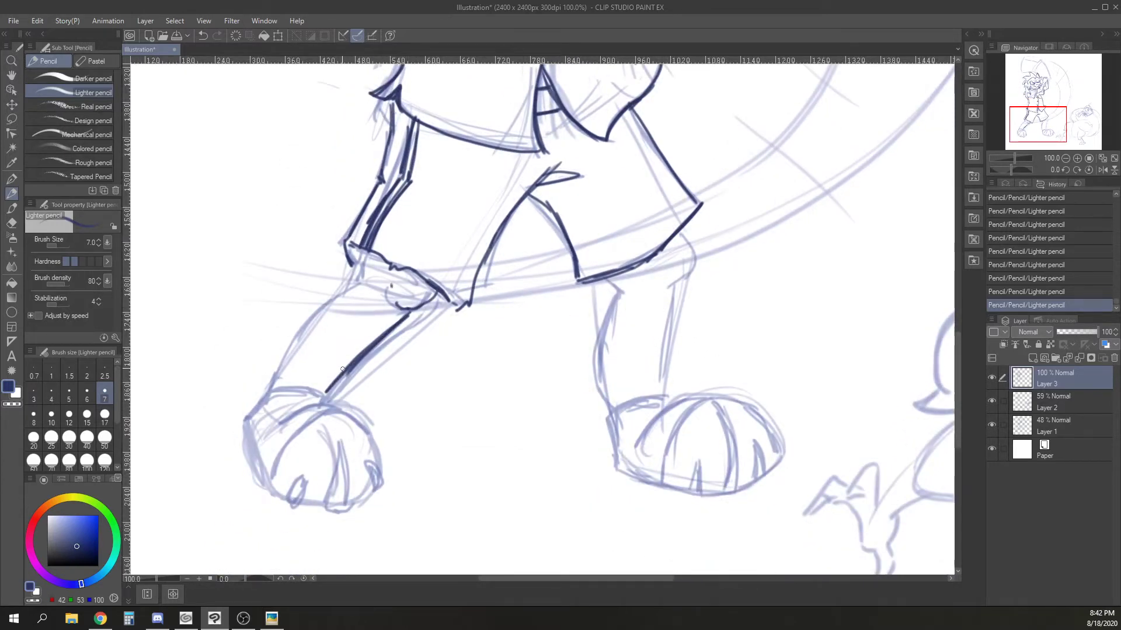
{"action": "mouse_move", "coordinate": [352, 280]}
{"action": "left_mouse_down"}
{"action": "mouse_move", "coordinate": [299, 328]}
{"action": "mouse_move", "coordinate": [243, 422]}
{"action": "mouse_move", "coordinate": [272, 491]}
{"action": "mouse_move", "coordinate": [292, 437]}
{"action": "mouse_move", "coordinate": [347, 411]}
{"action": "mouse_move", "coordinate": [378, 467]}
{"action": "left_mouse_up"}
{"action": "mouse_move", "coordinate": [363, 461]}
{"action": "left_mouse_down"}
{"action": "mouse_move", "coordinate": [371, 488]}
{"action": "mouse_move", "coordinate": [373, 464]}
{"action": "mouse_move", "coordinate": [352, 511]}
{"action": "left_mouse_up"}
{"action": "mouse_move", "coordinate": [337, 442]}
{"action": "left_mouse_down"}
{"action": "mouse_move", "coordinate": [333, 484]}
{"action": "mouse_move", "coordinate": [343, 514]}
{"action": "mouse_move", "coordinate": [350, 509]}
{"action": "left_mouse_up"}
{"action": "mouse_move", "coordinate": [305, 483]}
{"action": "left_mouse_down"}
{"action": "mouse_move", "coordinate": [296, 504]}
{"action": "mouse_move", "coordinate": [325, 502]}
{"action": "left_mouse_up"}
{"action": "left_click_drag", "start_coordinate": [279, 424], "coordinate": [324, 403]}
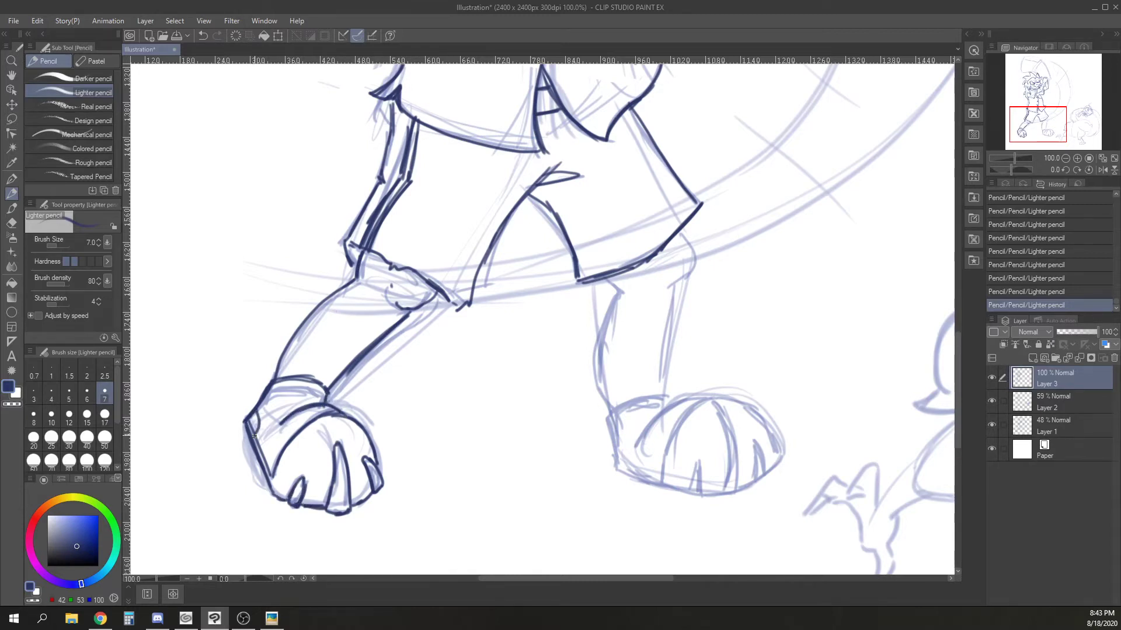
{"action": "mouse_move", "coordinate": [240, 427]}
{"action": "left_mouse_down"}
{"action": "mouse_move", "coordinate": [258, 476]}
{"action": "mouse_move", "coordinate": [350, 515]}
{"action": "mouse_move", "coordinate": [276, 512]}
{"action": "left_mouse_up"}
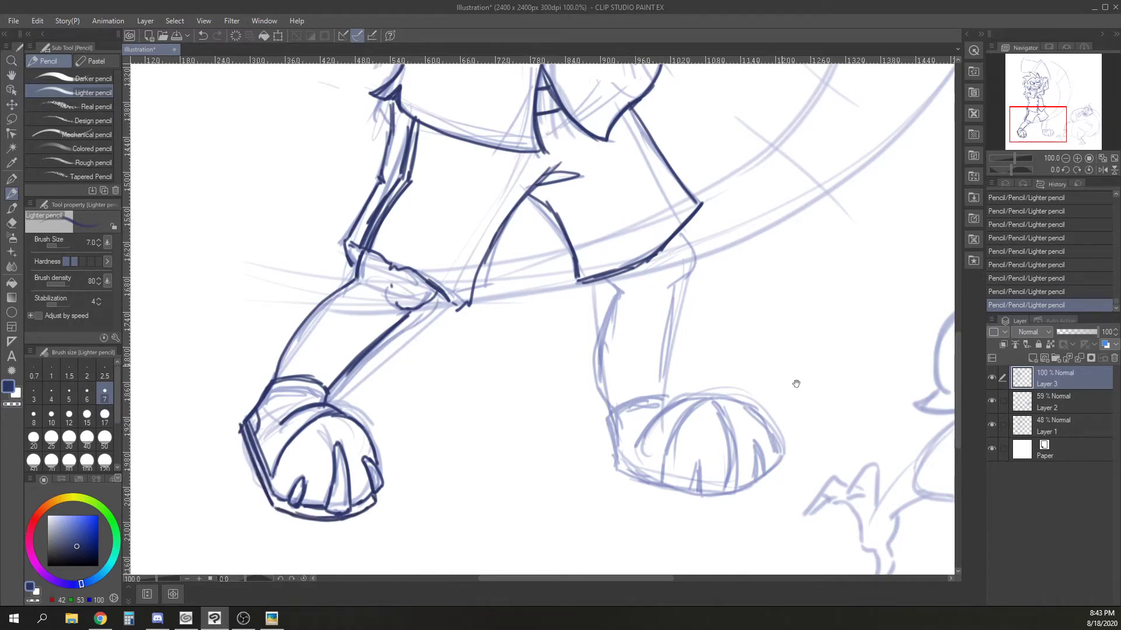
Ink the right-hand lower leg and its paw foot with ankle line, toes and bottom edge.
{"action": "left_click_drag", "start_coordinate": [796, 384], "coordinate": [575, 409]}
{"action": "mouse_move", "coordinate": [459, 258]}
{"action": "left_mouse_down"}
{"action": "mouse_move", "coordinate": [467, 310]}
{"action": "mouse_move", "coordinate": [457, 334]}
{"action": "mouse_move", "coordinate": [453, 305]}
{"action": "left_mouse_up"}
{"action": "left_click_drag", "start_coordinate": [461, 311], "coordinate": [443, 423]}
{"action": "mouse_move", "coordinate": [402, 321]}
{"action": "left_mouse_down"}
{"action": "mouse_move", "coordinate": [385, 382]}
{"action": "mouse_move", "coordinate": [389, 439]}
{"action": "mouse_move", "coordinate": [388, 397]}
{"action": "mouse_move", "coordinate": [443, 412]}
{"action": "left_mouse_up"}
{"action": "mouse_move", "coordinate": [385, 433]}
{"action": "left_mouse_down"}
{"action": "mouse_move", "coordinate": [393, 494]}
{"action": "mouse_move", "coordinate": [483, 429]}
{"action": "mouse_move", "coordinate": [520, 426]}
{"action": "mouse_move", "coordinate": [564, 481]}
{"action": "mouse_move", "coordinate": [663, 380]}
{"action": "mouse_move", "coordinate": [644, 442]}
{"action": "left_mouse_up"}
{"action": "mouse_move", "coordinate": [628, 354]}
{"action": "left_mouse_down"}
{"action": "mouse_move", "coordinate": [661, 431]}
{"action": "mouse_move", "coordinate": [641, 445]}
{"action": "left_mouse_up"}
{"action": "mouse_move", "coordinate": [666, 380]}
{"action": "left_mouse_down"}
{"action": "mouse_move", "coordinate": [662, 429]}
{"action": "mouse_move", "coordinate": [622, 409]}
{"action": "mouse_move", "coordinate": [620, 449]}
{"action": "left_mouse_up"}
{"action": "mouse_move", "coordinate": [619, 448]}
{"action": "left_mouse_down"}
{"action": "mouse_move", "coordinate": [607, 435]}
{"action": "mouse_move", "coordinate": [617, 454]}
{"action": "mouse_move", "coordinate": [559, 441]}
{"action": "mouse_move", "coordinate": [598, 360]}
{"action": "mouse_move", "coordinate": [559, 444]}
{"action": "left_mouse_up"}
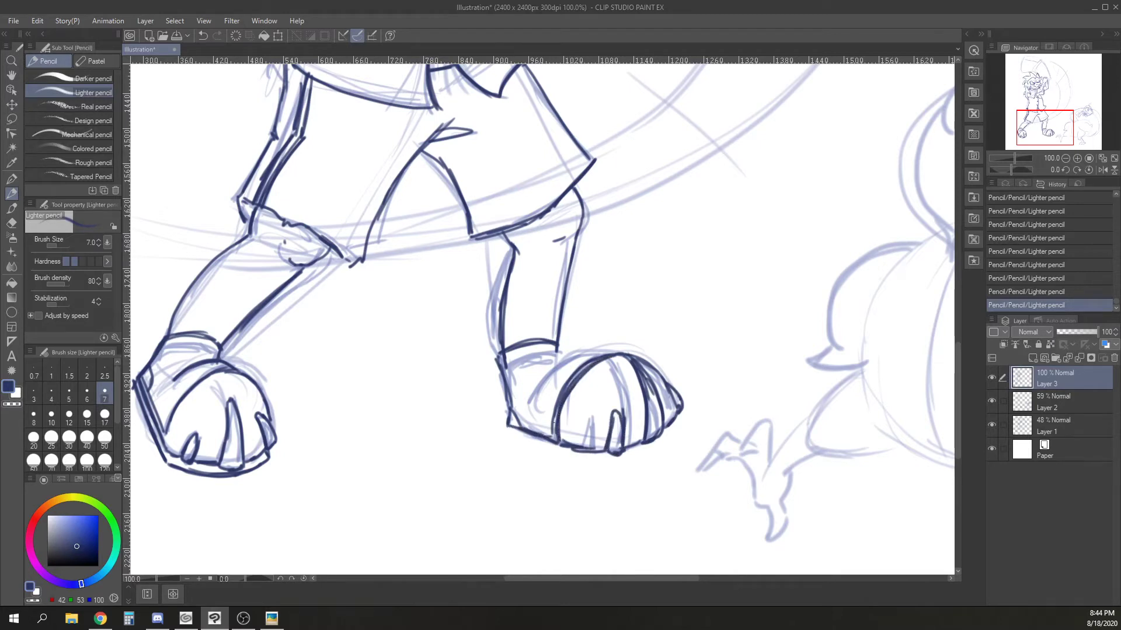
Finish inking the right-hand paw foot with its ankle cuff, heel curve, thick sole line and darkened claw.
{"action": "mouse_move", "coordinate": [529, 402]}
{"action": "left_mouse_down"}
{"action": "mouse_move", "coordinate": [584, 351]}
{"action": "mouse_move", "coordinate": [614, 351]}
{"action": "left_mouse_up"}
{"action": "mouse_move", "coordinate": [527, 401]}
{"action": "left_mouse_down"}
{"action": "mouse_move", "coordinate": [554, 355]}
{"action": "mouse_move", "coordinate": [505, 350]}
{"action": "left_mouse_up"}
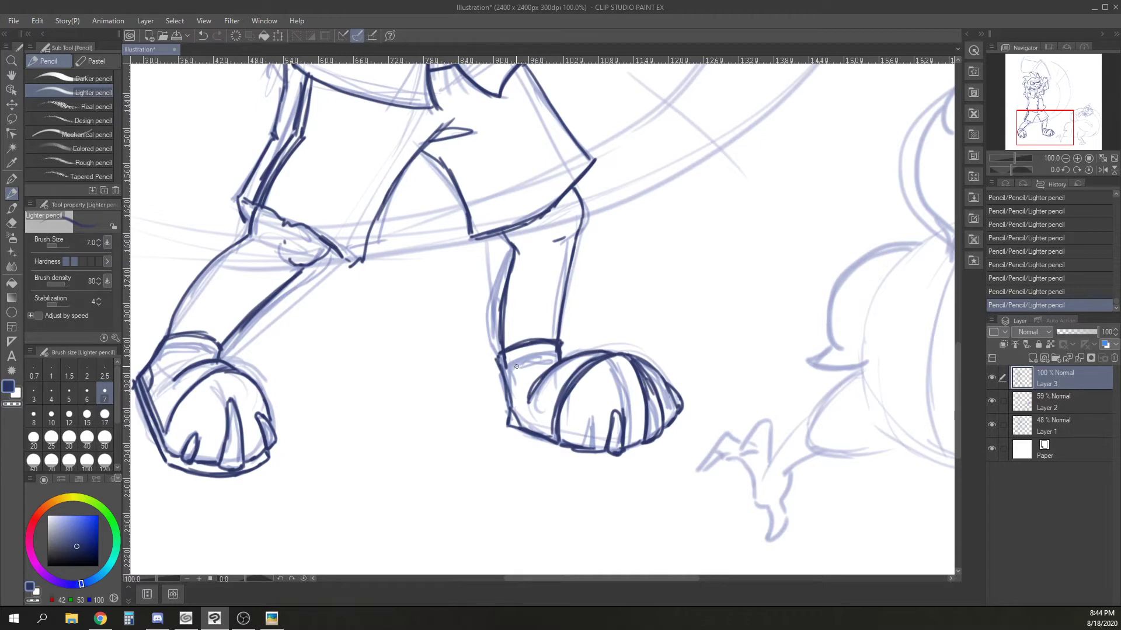
{"action": "mouse_move", "coordinate": [507, 437]}
{"action": "left_mouse_down"}
{"action": "mouse_move", "coordinate": [616, 460]}
{"action": "mouse_move", "coordinate": [679, 417]}
{"action": "left_mouse_up"}
{"action": "mouse_move", "coordinate": [659, 442]}
{"action": "left_mouse_down"}
{"action": "mouse_move", "coordinate": [577, 459]}
{"action": "mouse_move", "coordinate": [543, 453]}
{"action": "mouse_move", "coordinate": [612, 411]}
{"action": "left_mouse_up"}
{"action": "left_click_drag", "start_coordinate": [622, 450], "coordinate": [613, 412]}
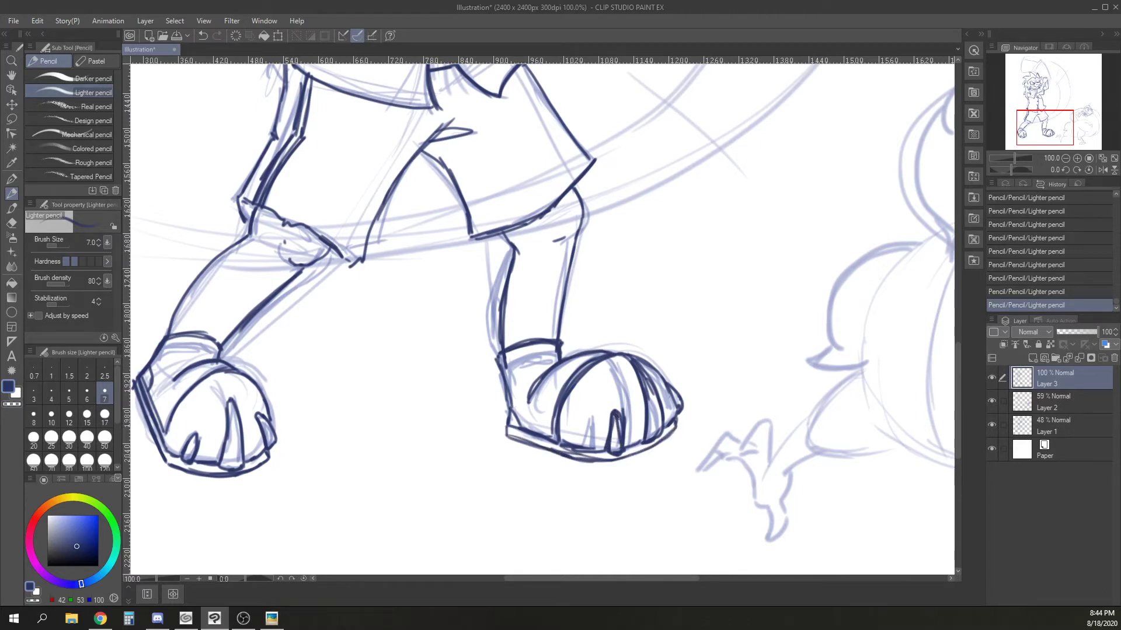
Ink the turkey's head with round eyes, hooked beak, crest feathers, gaping mouth and dangling wattles.
{"action": "mouse_move", "coordinate": [929, 258]}
{"action": "left_mouse_down"}
{"action": "mouse_move", "coordinate": [520, 422]}
{"action": "mouse_move", "coordinate": [234, 413]}
{"action": "left_mouse_up"}
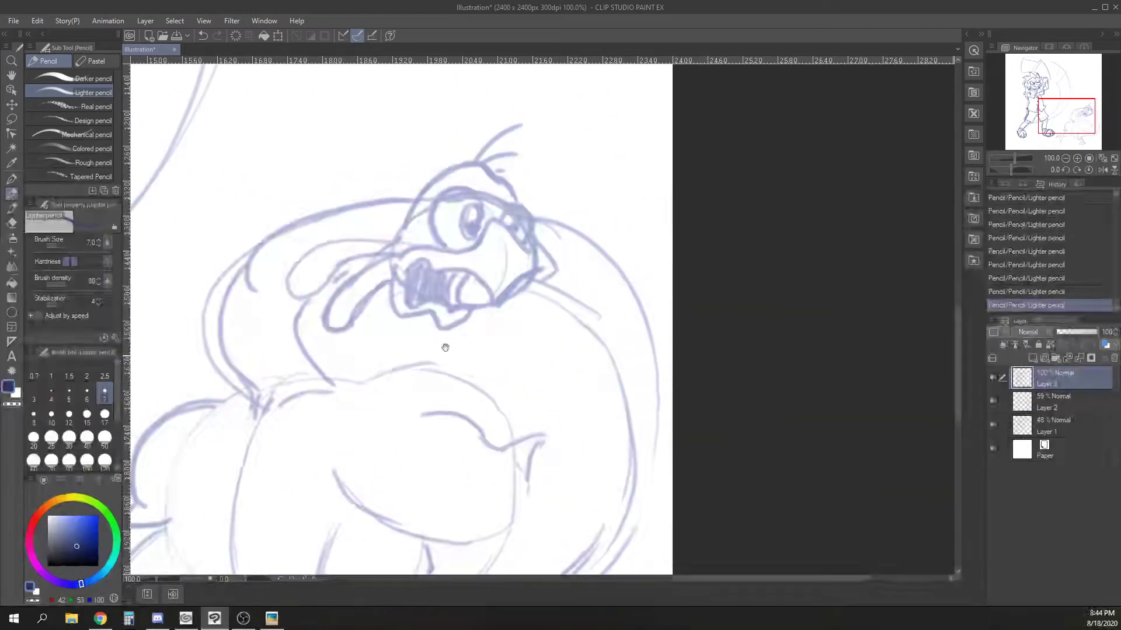
{"action": "mouse_move", "coordinate": [469, 250]}
{"action": "left_mouse_down"}
{"action": "mouse_move", "coordinate": [493, 219]}
{"action": "mouse_move", "coordinate": [531, 252]}
{"action": "mouse_move", "coordinate": [503, 272]}
{"action": "mouse_move", "coordinate": [492, 311]}
{"action": "mouse_move", "coordinate": [473, 273]}
{"action": "mouse_move", "coordinate": [492, 312]}
{"action": "mouse_move", "coordinate": [543, 269]}
{"action": "mouse_move", "coordinate": [503, 205]}
{"action": "mouse_move", "coordinate": [476, 200]}
{"action": "mouse_move", "coordinate": [462, 238]}
{"action": "mouse_move", "coordinate": [482, 217]}
{"action": "left_mouse_up"}
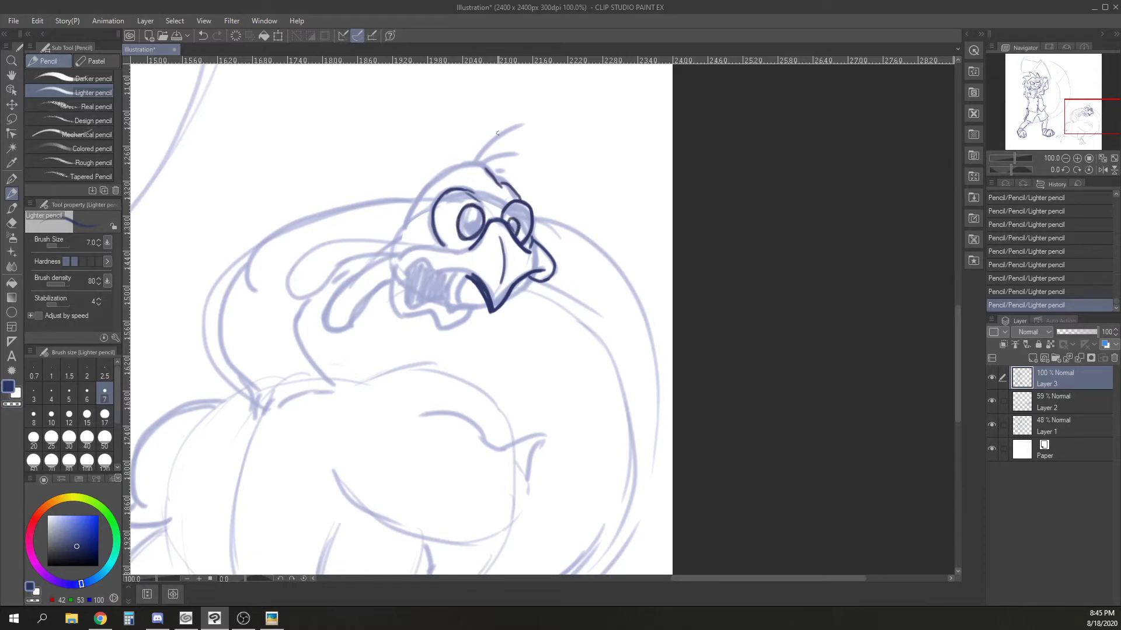
{"action": "mouse_move", "coordinate": [498, 184]}
{"action": "left_mouse_down"}
{"action": "mouse_move", "coordinate": [447, 169]}
{"action": "mouse_move", "coordinate": [412, 207]}
{"action": "mouse_move", "coordinate": [526, 119]}
{"action": "left_mouse_up"}
{"action": "left_click_drag", "start_coordinate": [484, 164], "coordinate": [517, 149]}
{"action": "mouse_move", "coordinate": [470, 216]}
{"action": "left_mouse_down"}
{"action": "mouse_move", "coordinate": [464, 233]}
{"action": "mouse_move", "coordinate": [478, 219]}
{"action": "left_mouse_up"}
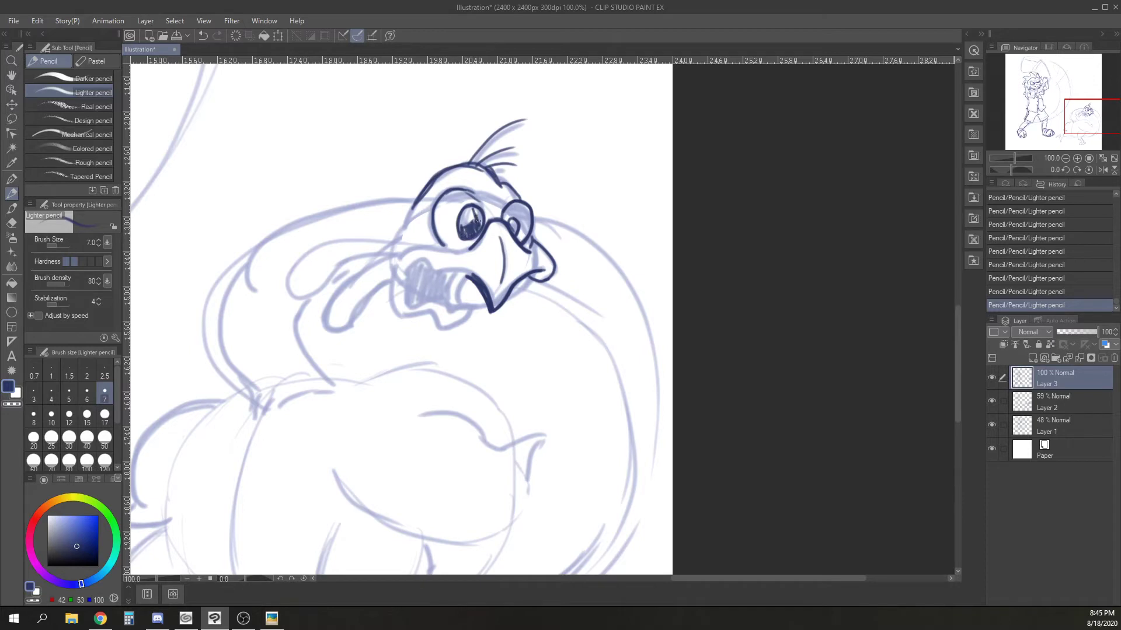
{"action": "mouse_move", "coordinate": [471, 275]}
{"action": "left_mouse_down"}
{"action": "mouse_move", "coordinate": [421, 258]}
{"action": "mouse_move", "coordinate": [405, 307]}
{"action": "mouse_move", "coordinate": [457, 309]}
{"action": "mouse_move", "coordinate": [446, 319]}
{"action": "left_mouse_up"}
{"action": "mouse_move", "coordinate": [395, 274]}
{"action": "left_mouse_down"}
{"action": "mouse_move", "coordinate": [399, 257]}
{"action": "mouse_move", "coordinate": [468, 248]}
{"action": "mouse_move", "coordinate": [387, 241]}
{"action": "mouse_move", "coordinate": [297, 297]}
{"action": "mouse_move", "coordinate": [401, 255]}
{"action": "mouse_move", "coordinate": [338, 321]}
{"action": "left_mouse_up"}
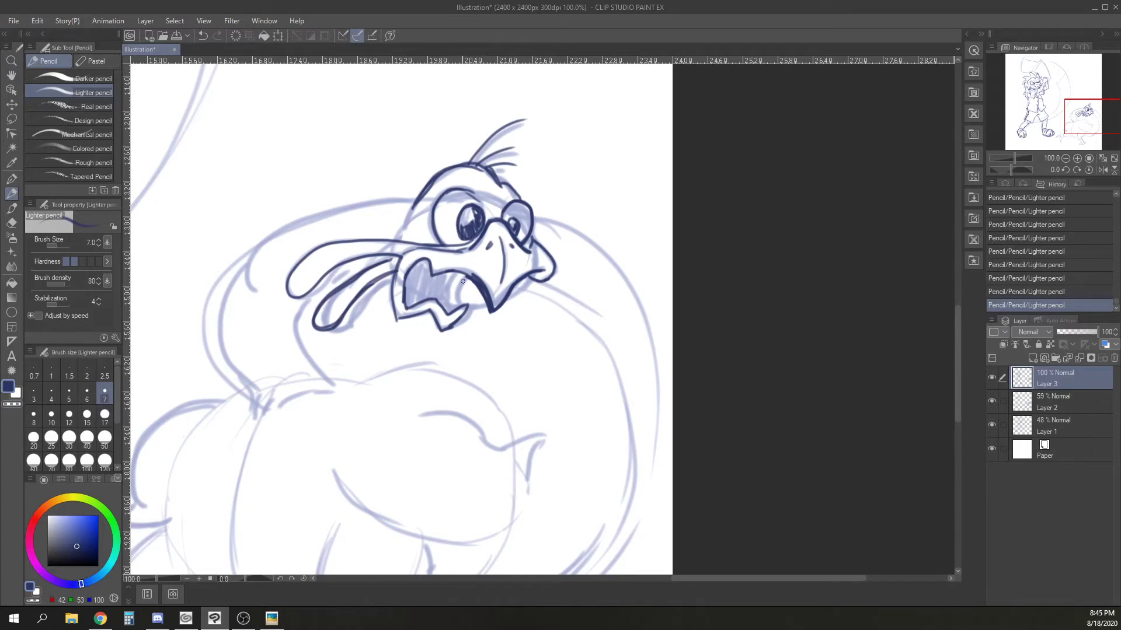
Ink the turkey's curved neck with throat folds and a ragged feather collar at its base.
{"action": "left_click_drag", "start_coordinate": [422, 368], "coordinate": [571, 350]}
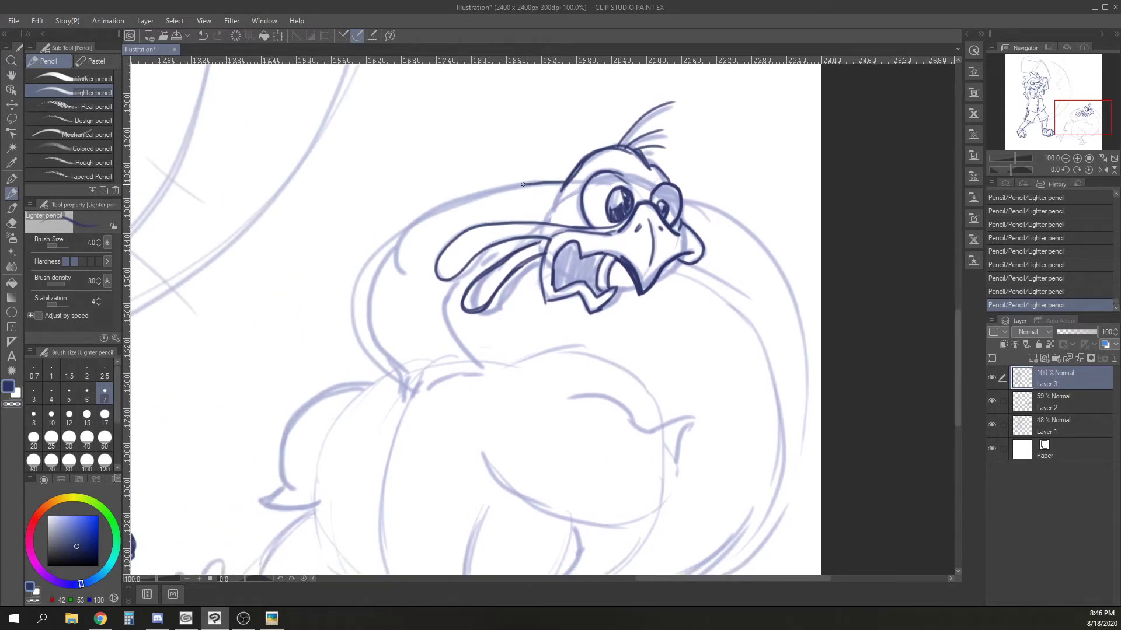
{"action": "key", "text": "ctrl+z"}
{"action": "mouse_move", "coordinate": [563, 185]}
{"action": "left_mouse_down"}
{"action": "mouse_move", "coordinate": [525, 187]}
{"action": "mouse_move", "coordinate": [386, 263]}
{"action": "left_mouse_up"}
{"action": "mouse_move", "coordinate": [435, 212]}
{"action": "left_mouse_down"}
{"action": "mouse_move", "coordinate": [408, 279]}
{"action": "mouse_move", "coordinate": [506, 190]}
{"action": "left_mouse_up"}
{"action": "mouse_move", "coordinate": [401, 250]}
{"action": "left_mouse_down"}
{"action": "mouse_move", "coordinate": [395, 366]}
{"action": "mouse_move", "coordinate": [380, 358]}
{"action": "left_mouse_up"}
{"action": "left_click_drag", "start_coordinate": [479, 262], "coordinate": [415, 346]}
{"action": "left_click_drag", "start_coordinate": [444, 291], "coordinate": [474, 363]}
{"action": "mouse_move", "coordinate": [423, 328]}
{"action": "left_mouse_down"}
{"action": "mouse_move", "coordinate": [501, 254]}
{"action": "mouse_move", "coordinate": [538, 240]}
{"action": "left_mouse_up"}
{"action": "mouse_move", "coordinate": [469, 272]}
{"action": "left_mouse_down"}
{"action": "mouse_move", "coordinate": [418, 328]}
{"action": "mouse_move", "coordinate": [401, 400]}
{"action": "left_mouse_up"}
{"action": "mouse_move", "coordinate": [408, 364]}
{"action": "left_mouse_down"}
{"action": "mouse_move", "coordinate": [401, 385]}
{"action": "mouse_move", "coordinate": [484, 367]}
{"action": "left_mouse_up"}
Ink the turkey's breast line and rounded shoulder, adding short feather strokes.
{"action": "mouse_move", "coordinate": [407, 408]}
{"action": "left_mouse_down"}
{"action": "mouse_move", "coordinate": [373, 489]}
{"action": "mouse_move", "coordinate": [373, 519]}
{"action": "left_mouse_up"}
{"action": "left_click_drag", "start_coordinate": [380, 513], "coordinate": [384, 546]}
{"action": "left_click_drag", "start_coordinate": [614, 489], "coordinate": [604, 473]}
{"action": "left_click_drag", "start_coordinate": [527, 352], "coordinate": [547, 368]}
{"action": "mouse_move", "coordinate": [496, 350]}
{"action": "left_mouse_down"}
{"action": "mouse_move", "coordinate": [558, 334]}
{"action": "mouse_move", "coordinate": [537, 341]}
{"action": "mouse_move", "coordinate": [601, 346]}
{"action": "left_mouse_up"}
Ink the turkey's near wing with pointed tip and feather tufts, plus the far wing and outer body edge.
{"action": "mouse_move", "coordinate": [469, 438]}
{"action": "left_mouse_down"}
{"action": "mouse_move", "coordinate": [525, 490]}
{"action": "mouse_move", "coordinate": [582, 512]}
{"action": "mouse_move", "coordinate": [656, 493]}
{"action": "mouse_move", "coordinate": [683, 399]}
{"action": "left_mouse_up"}
{"action": "left_click_drag", "start_coordinate": [659, 479], "coordinate": [686, 403]}
{"action": "left_click_drag", "start_coordinate": [648, 409], "coordinate": [697, 386]}
{"action": "mouse_move", "coordinate": [626, 389]}
{"action": "left_mouse_down"}
{"action": "mouse_move", "coordinate": [605, 420]}
{"action": "mouse_move", "coordinate": [558, 382]}
{"action": "left_mouse_up"}
{"action": "mouse_move", "coordinate": [325, 397]}
{"action": "left_mouse_down"}
{"action": "mouse_move", "coordinate": [305, 438]}
{"action": "mouse_move", "coordinate": [305, 489]}
{"action": "left_mouse_up"}
{"action": "mouse_move", "coordinate": [361, 366]}
{"action": "left_mouse_down"}
{"action": "mouse_move", "coordinate": [270, 443]}
{"action": "mouse_move", "coordinate": [248, 490]}
{"action": "left_mouse_up"}
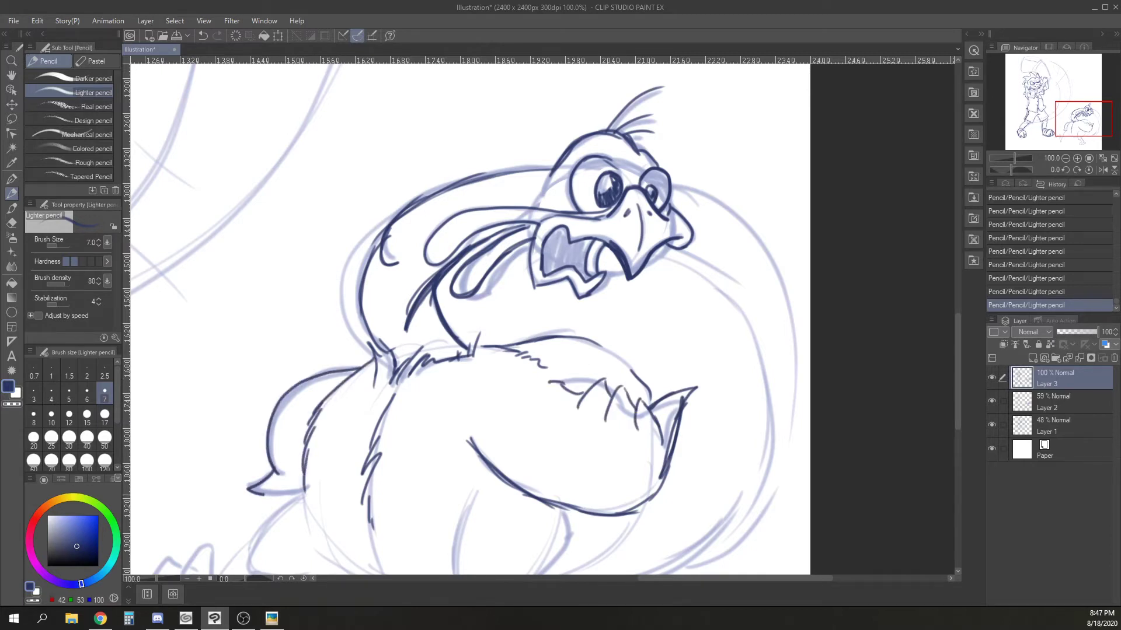
Ink the turkey's near leg with feathered thigh, thin shank and clawed foot.
{"action": "scroll", "coordinate": [326, 439], "scroll_direction": "down", "scroll_amount": 5}
{"action": "mouse_move", "coordinate": [453, 300]}
{"action": "left_mouse_down"}
{"action": "mouse_move", "coordinate": [422, 366]}
{"action": "mouse_move", "coordinate": [438, 416]}
{"action": "left_mouse_up"}
{"action": "left_click_drag", "start_coordinate": [542, 323], "coordinate": [504, 394]}
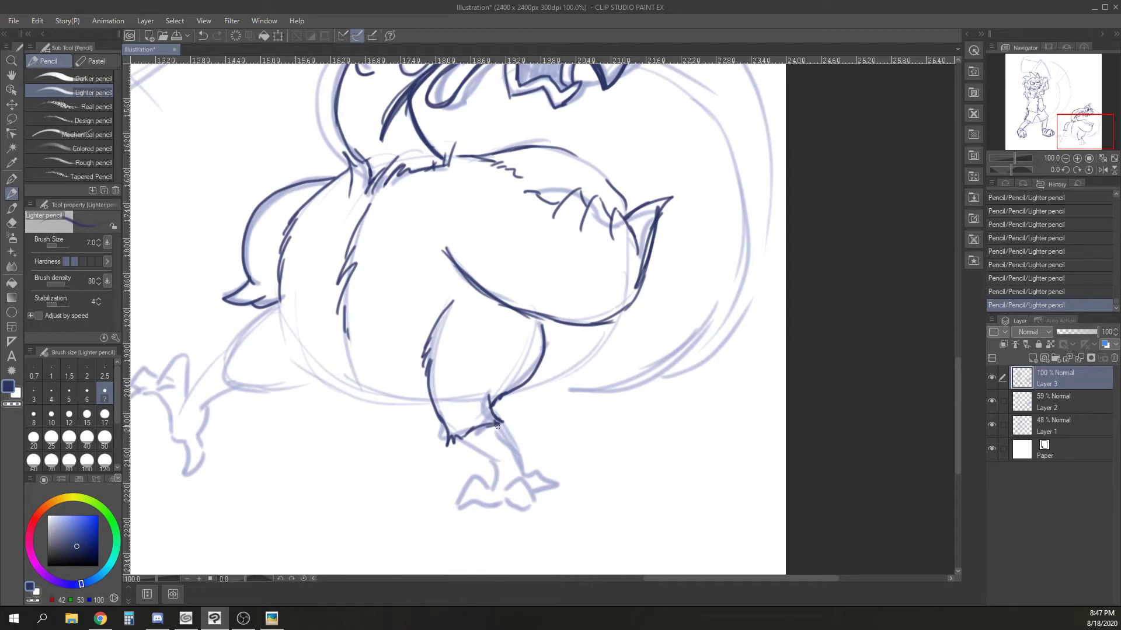
{"action": "left_click_drag", "start_coordinate": [497, 425], "coordinate": [521, 467]}
{"action": "mouse_move", "coordinate": [460, 439]}
{"action": "left_mouse_down"}
{"action": "mouse_move", "coordinate": [493, 478]}
{"action": "mouse_move", "coordinate": [529, 485]}
{"action": "mouse_move", "coordinate": [516, 506]}
{"action": "left_mouse_up"}
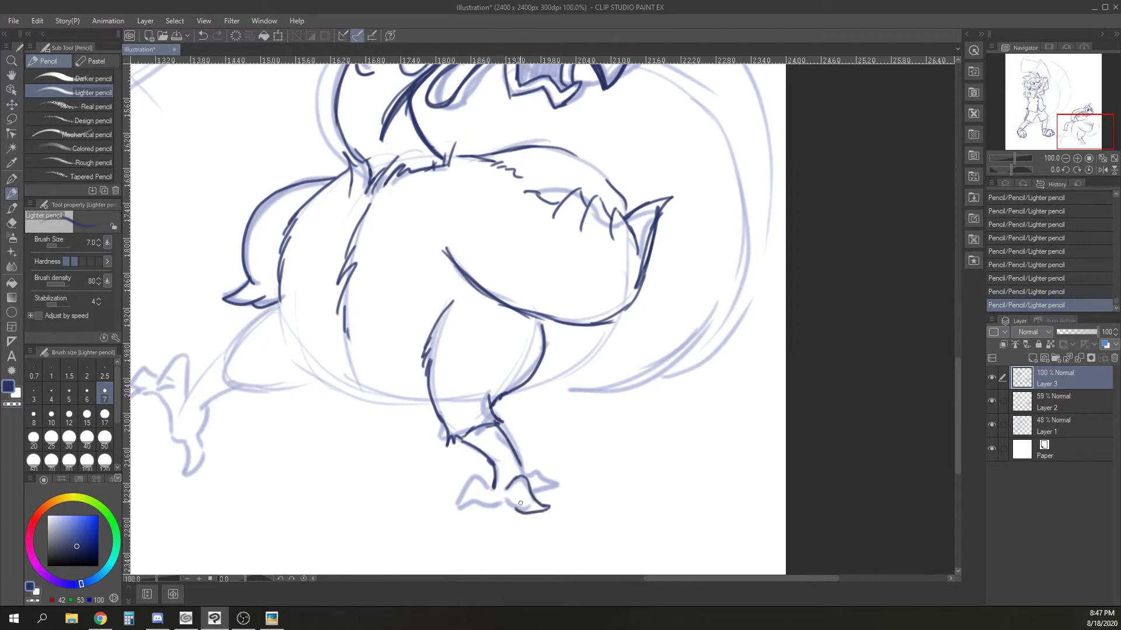
{"action": "left_click_drag", "start_coordinate": [466, 489], "coordinate": [550, 510]}
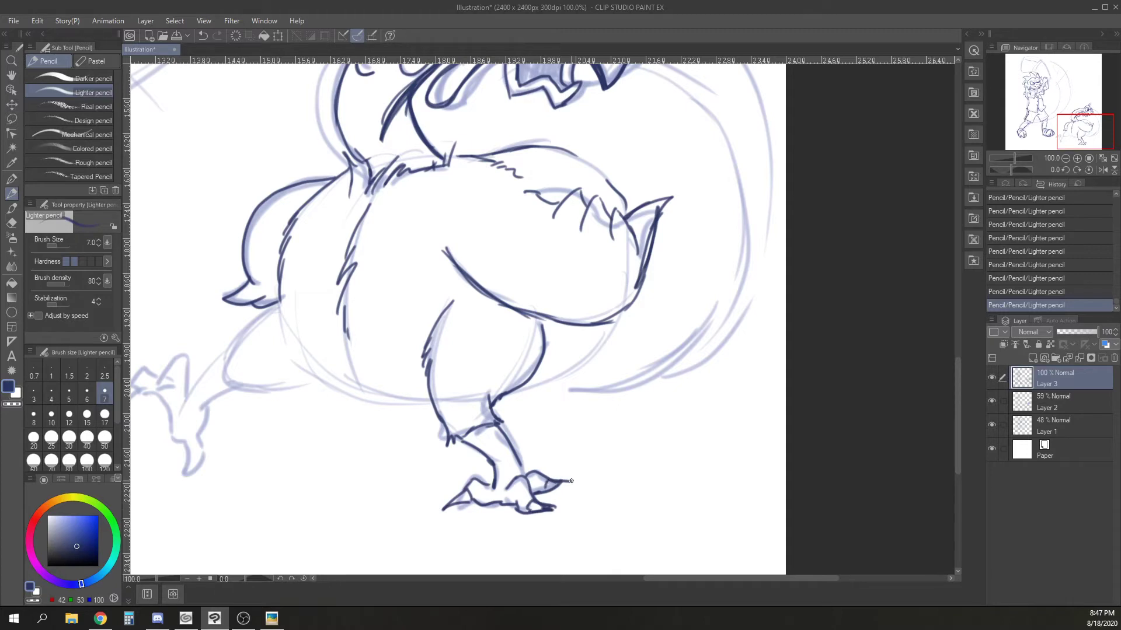
Ink the turkey's belly underside and its far leg with the raised, clawed foot.
{"action": "mouse_move", "coordinate": [286, 334]}
{"action": "left_mouse_down"}
{"action": "mouse_move", "coordinate": [315, 379]}
{"action": "mouse_move", "coordinate": [387, 405]}
{"action": "mouse_move", "coordinate": [427, 398]}
{"action": "left_mouse_up"}
{"action": "left_click_drag", "start_coordinate": [282, 305], "coordinate": [236, 337]}
{"action": "mouse_move", "coordinate": [302, 386]}
{"action": "left_mouse_down"}
{"action": "mouse_move", "coordinate": [223, 395]}
{"action": "mouse_move", "coordinate": [355, 333]}
{"action": "mouse_move", "coordinate": [351, 291]}
{"action": "mouse_move", "coordinate": [334, 323]}
{"action": "left_mouse_up"}
{"action": "mouse_move", "coordinate": [329, 309]}
{"action": "left_mouse_down"}
{"action": "mouse_move", "coordinate": [308, 339]}
{"action": "mouse_move", "coordinate": [315, 332]}
{"action": "left_mouse_up"}
{"action": "mouse_move", "coordinate": [325, 313]}
{"action": "left_mouse_down"}
{"action": "mouse_move", "coordinate": [309, 302]}
{"action": "mouse_move", "coordinate": [295, 318]}
{"action": "left_mouse_up"}
{"action": "left_click_drag", "start_coordinate": [295, 317], "coordinate": [302, 327]}
{"action": "mouse_move", "coordinate": [297, 318]}
{"action": "left_mouse_down"}
{"action": "mouse_move", "coordinate": [275, 346]}
{"action": "mouse_move", "coordinate": [302, 329]}
{"action": "mouse_move", "coordinate": [339, 373]}
{"action": "left_mouse_up"}
{"action": "mouse_move", "coordinate": [402, 324]}
{"action": "left_mouse_down"}
{"action": "mouse_move", "coordinate": [362, 349]}
{"action": "mouse_move", "coordinate": [366, 368]}
{"action": "left_mouse_up"}
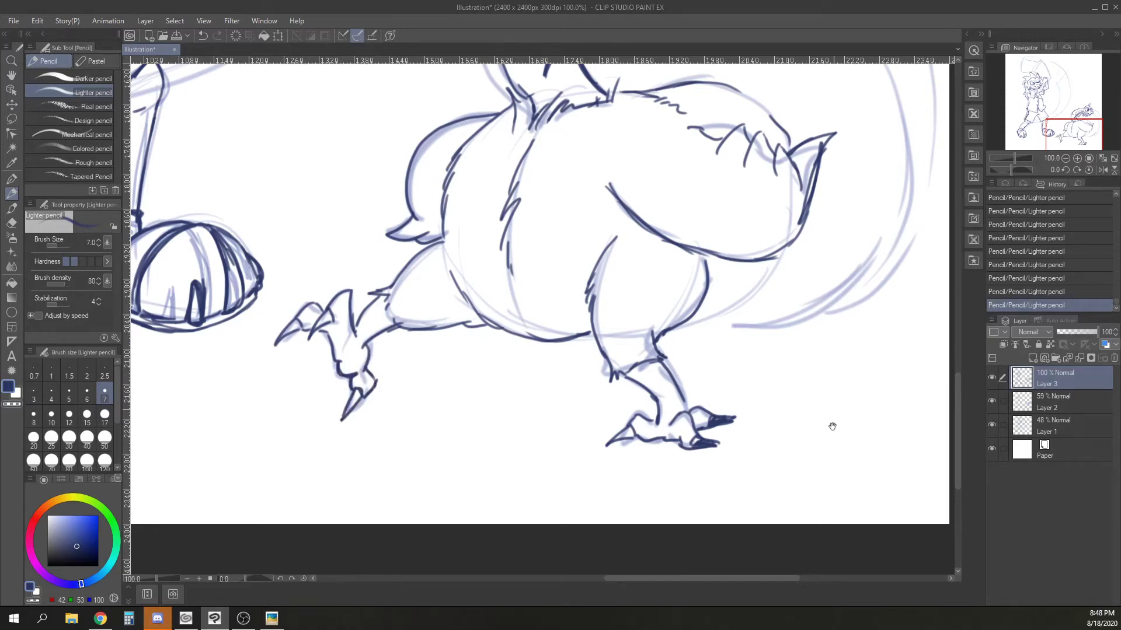
Ink the curved inner and outer outlines of the turkey's fanned tail behind the body.
{"action": "left_click_drag", "start_coordinate": [832, 427], "coordinate": [548, 473]}
{"action": "left_click_drag", "start_coordinate": [377, 378], "coordinate": [495, 309]}
{"action": "left_click_drag", "start_coordinate": [632, 367], "coordinate": [565, 543]}
{"action": "mouse_move", "coordinate": [450, 223]}
{"action": "left_mouse_down"}
{"action": "mouse_move", "coordinate": [528, 274]}
{"action": "mouse_move", "coordinate": [557, 461]}
{"action": "mouse_move", "coordinate": [376, 556]}
{"action": "left_mouse_up"}
{"action": "mouse_move", "coordinate": [467, 155]}
{"action": "left_mouse_down"}
{"action": "mouse_move", "coordinate": [564, 224]}
{"action": "mouse_move", "coordinate": [590, 374]}
{"action": "mouse_move", "coordinate": [578, 438]}
{"action": "mouse_move", "coordinate": [461, 545]}
{"action": "left_mouse_up"}
Draw radiating feather divisions across the inner part of the turkey's tail fan.
{"action": "left_click_drag", "start_coordinate": [413, 330], "coordinate": [473, 264]}
{"action": "left_click_drag", "start_coordinate": [434, 353], "coordinate": [531, 299]}
{"action": "left_click_drag", "start_coordinate": [465, 386], "coordinate": [560, 359]}
{"action": "left_click_drag", "start_coordinate": [452, 435], "coordinate": [558, 432]}
{"action": "left_click_drag", "start_coordinate": [432, 476], "coordinate": [548, 498]}
{"action": "left_click_drag", "start_coordinate": [401, 518], "coordinate": [455, 531]}
{"action": "left_click_drag", "start_coordinate": [382, 308], "coordinate": [407, 254]}
{"action": "left_click_drag", "start_coordinate": [335, 305], "coordinate": [337, 253]}
{"action": "left_click_drag", "start_coordinate": [290, 306], "coordinate": [274, 247]}
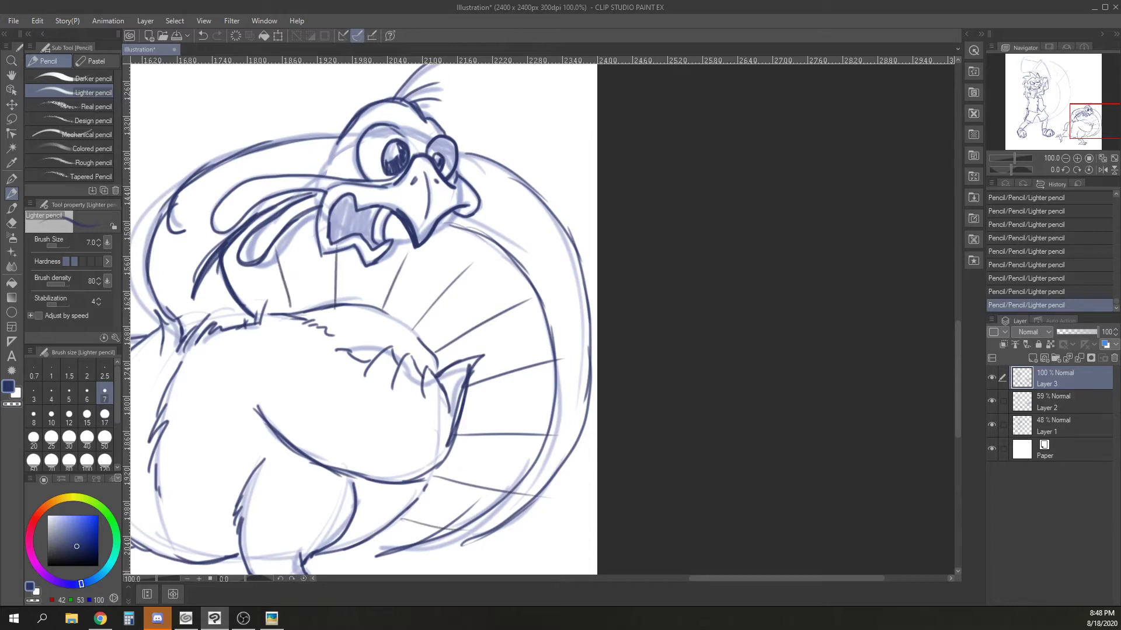
Divide the tail fan's outer band with short cross lines and begin rounding its feather tips near the head.
{"action": "left_click_drag", "start_coordinate": [534, 282], "coordinate": [577, 252]}
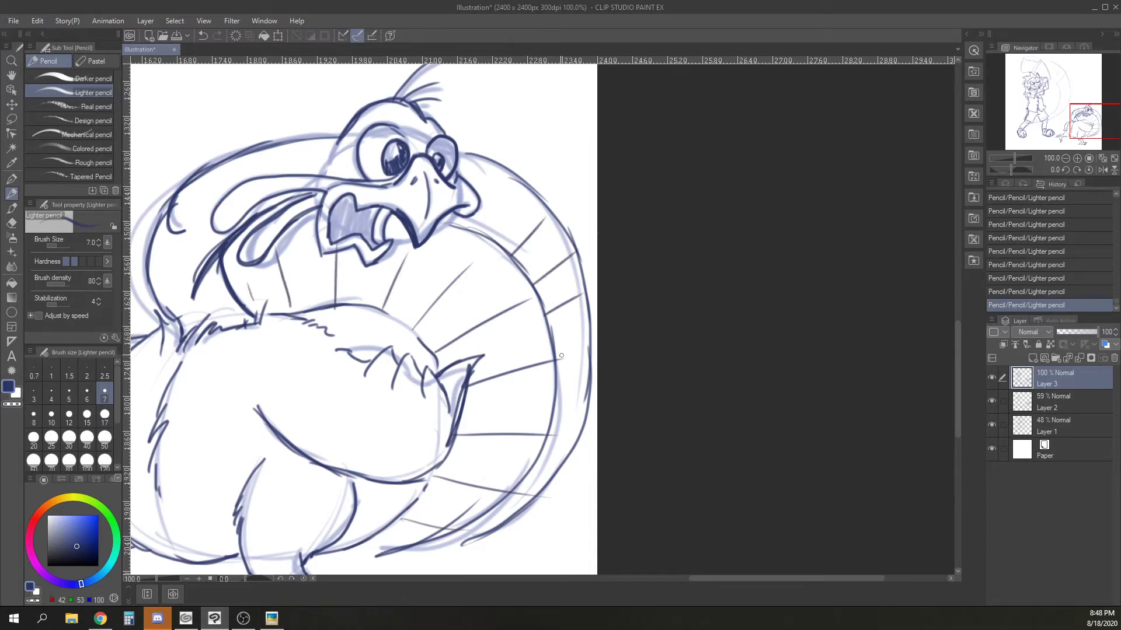
{"action": "left_click_drag", "start_coordinate": [480, 224], "coordinate": [508, 172]}
{"action": "mouse_move", "coordinate": [462, 177]}
{"action": "left_mouse_down"}
{"action": "mouse_move", "coordinate": [473, 159]}
{"action": "mouse_move", "coordinate": [546, 225]}
{"action": "left_mouse_up"}
{"action": "left_click_drag", "start_coordinate": [523, 179], "coordinate": [545, 217]}
{"action": "left_click_drag", "start_coordinate": [507, 180], "coordinate": [496, 157]}
{"action": "left_click_drag", "start_coordinate": [474, 163], "coordinate": [489, 155]}
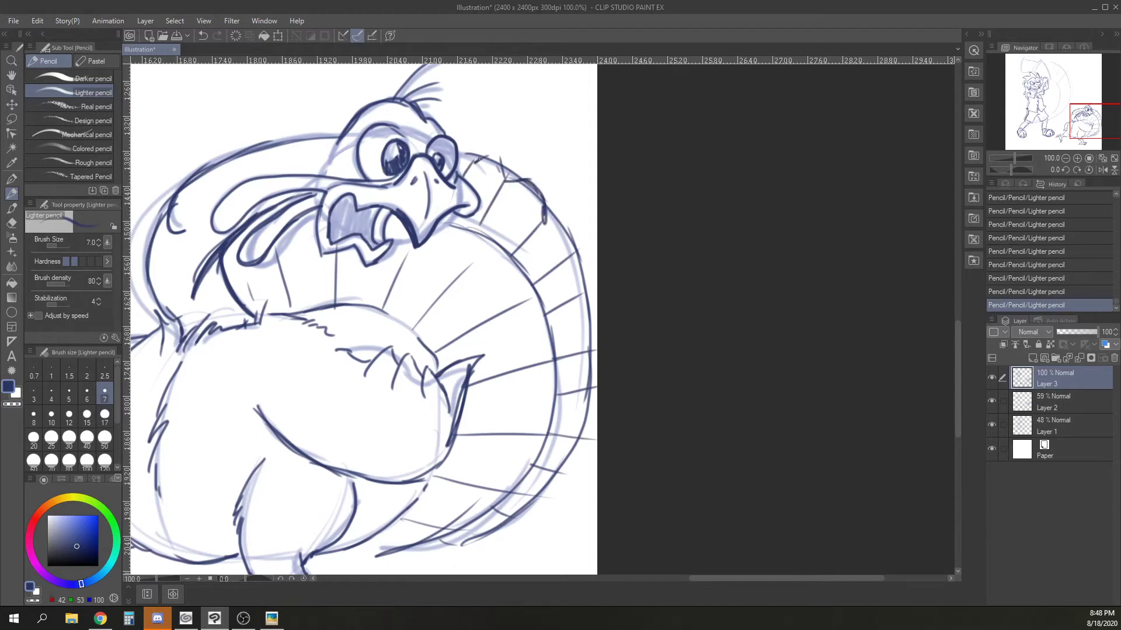
Ink scalloped feather edges along the tail fan's outer rim and inner band.
{"action": "left_click_drag", "start_coordinate": [544, 222], "coordinate": [586, 272]}
{"action": "mouse_move", "coordinate": [586, 271]}
{"action": "left_mouse_down"}
{"action": "mouse_move", "coordinate": [591, 373]}
{"action": "mouse_move", "coordinate": [577, 435]}
{"action": "mouse_move", "coordinate": [560, 469]}
{"action": "mouse_move", "coordinate": [507, 522]}
{"action": "left_mouse_up"}
{"action": "left_click_drag", "start_coordinate": [558, 366], "coordinate": [536, 439]}
{"action": "left_click_drag", "start_coordinate": [529, 296], "coordinate": [556, 356]}
{"action": "left_click_drag", "start_coordinate": [484, 246], "coordinate": [533, 300]}
{"action": "left_click_drag", "start_coordinate": [447, 224], "coordinate": [489, 251]}
{"action": "mouse_move", "coordinate": [541, 436]}
{"action": "left_mouse_down"}
{"action": "mouse_move", "coordinate": [530, 479]}
{"action": "mouse_move", "coordinate": [414, 550]}
{"action": "mouse_move", "coordinate": [375, 553]}
{"action": "left_mouse_up"}
Ink the raised bag's opening edge, round rivet and long strap running down to the fist.
{"action": "left_click", "coordinate": [1064, 160]}
{"action": "left_click", "coordinate": [1065, 159]}
{"action": "left_click", "coordinate": [1064, 159]}
{"action": "left_click_drag", "start_coordinate": [1077, 111], "coordinate": [1032, 67]}
{"action": "left_click", "coordinate": [1077, 159]}
{"action": "left_click", "coordinate": [1076, 159]}
{"action": "left_click", "coordinate": [1077, 159]}
{"action": "left_click_drag", "start_coordinate": [590, 352], "coordinate": [664, 252]}
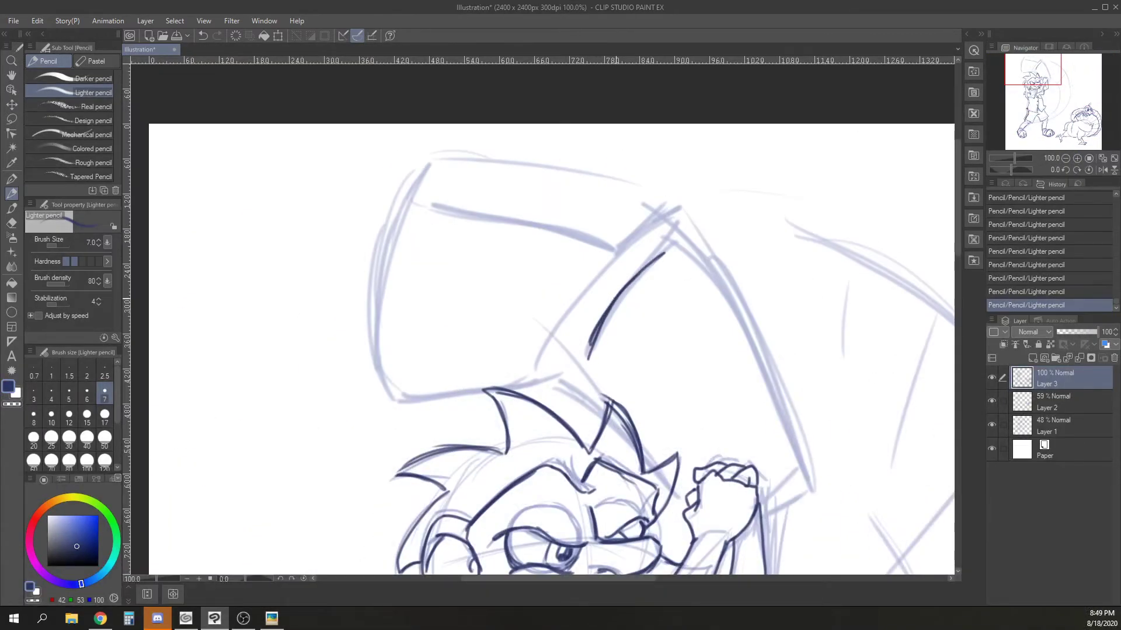
{"action": "left_click_drag", "start_coordinate": [784, 437], "coordinate": [653, 412]}
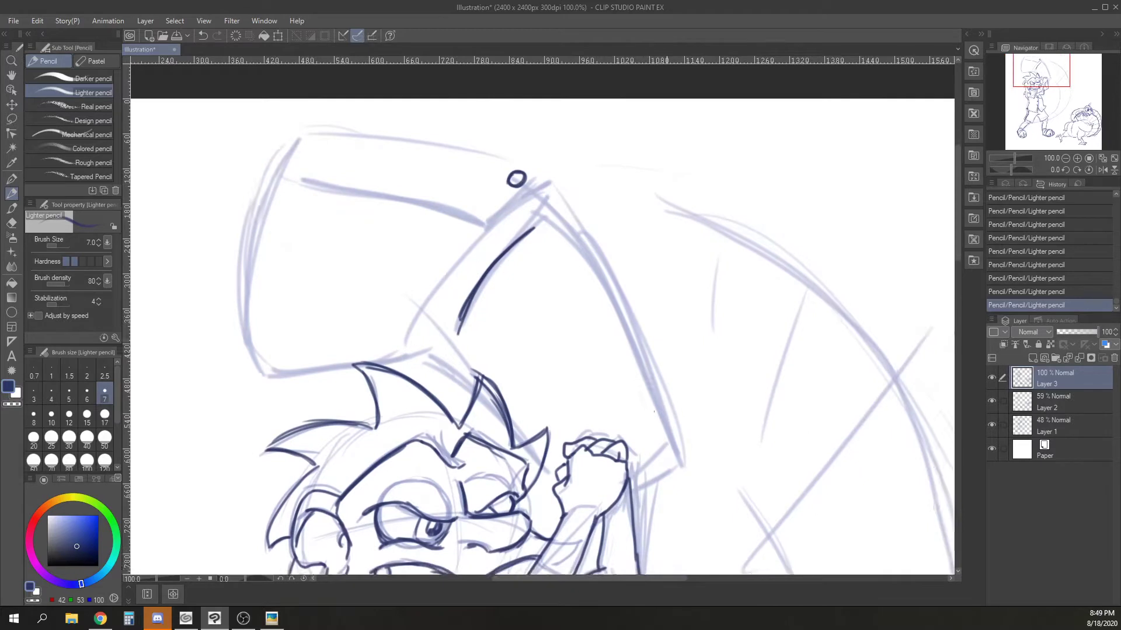
{"action": "mouse_move", "coordinate": [522, 198]}
{"action": "left_mouse_down"}
{"action": "mouse_move", "coordinate": [644, 388]}
{"action": "mouse_move", "coordinate": [660, 443]}
{"action": "mouse_move", "coordinate": [497, 160]}
{"action": "mouse_move", "coordinate": [629, 301]}
{"action": "mouse_move", "coordinate": [682, 448]}
{"action": "mouse_move", "coordinate": [627, 476]}
{"action": "left_mouse_up"}
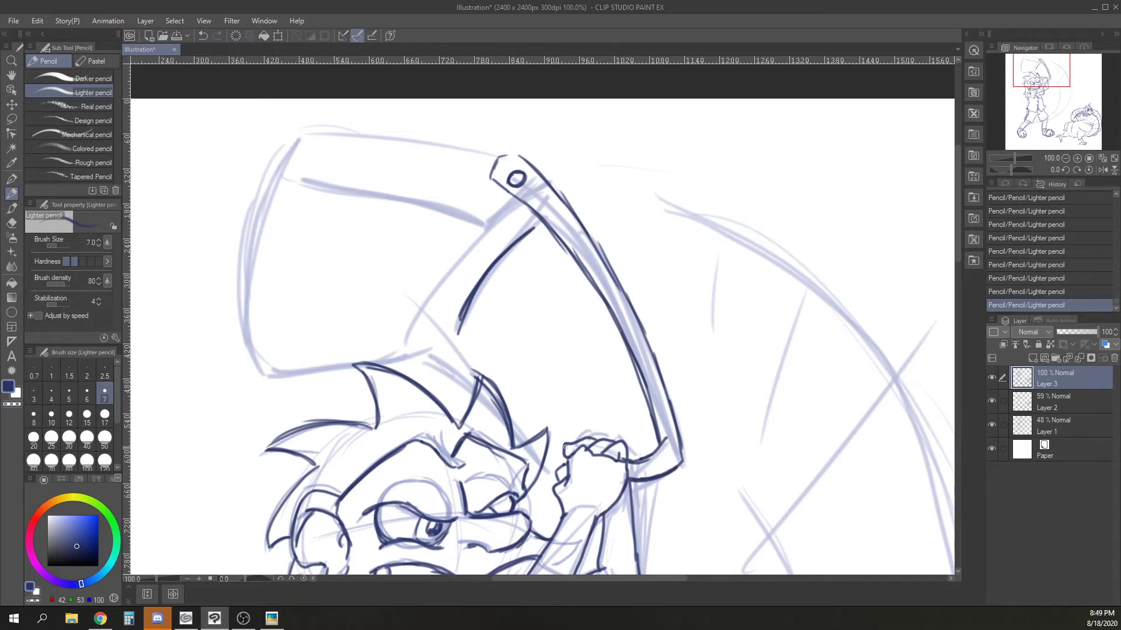
Ink the lower strap between bag and fist, and the bag's curved opening and long top panel.
{"action": "left_click_drag", "start_coordinate": [450, 345], "coordinate": [539, 423]}
{"action": "left_click_drag", "start_coordinate": [437, 357], "coordinate": [474, 396]}
{"action": "left_click_drag", "start_coordinate": [440, 360], "coordinate": [556, 483]}
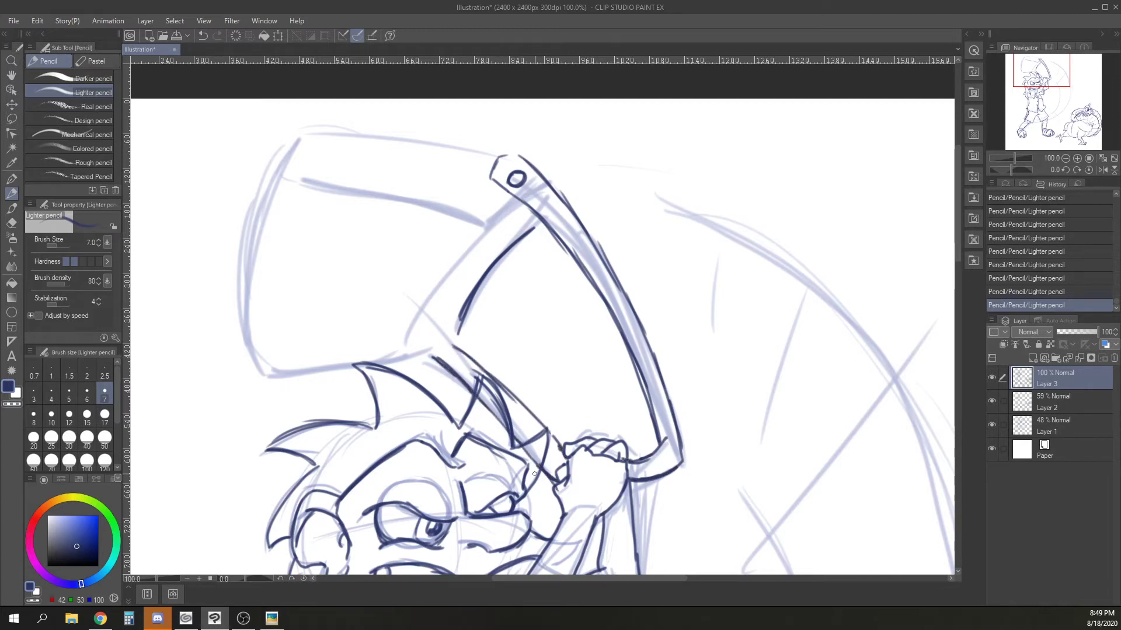
{"action": "left_click_drag", "start_coordinate": [473, 392], "coordinate": [542, 467]}
{"action": "left_click_drag", "start_coordinate": [480, 386], "coordinate": [496, 409]}
{"action": "mouse_move", "coordinate": [431, 350]}
{"action": "left_mouse_down"}
{"action": "mouse_move", "coordinate": [406, 354]}
{"action": "mouse_move", "coordinate": [467, 241]}
{"action": "left_mouse_up"}
{"action": "mouse_move", "coordinate": [433, 289]}
{"action": "left_mouse_down"}
{"action": "mouse_move", "coordinate": [483, 227]}
{"action": "mouse_move", "coordinate": [523, 202]}
{"action": "mouse_move", "coordinate": [305, 188]}
{"action": "mouse_move", "coordinate": [292, 140]}
{"action": "mouse_move", "coordinate": [391, 140]}
{"action": "mouse_move", "coordinate": [552, 169]}
{"action": "left_mouse_up"}
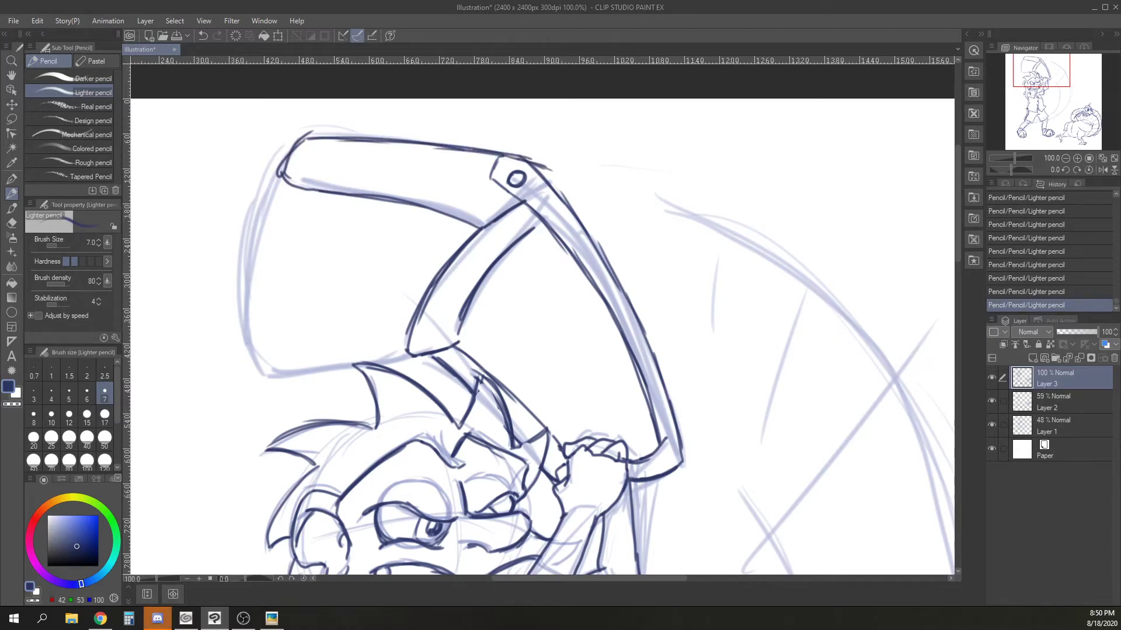
Ink the bag's open flap and outer body, with hatching across the band at its opening.
{"action": "left_click_drag", "start_coordinate": [548, 233], "coordinate": [570, 290]}
{"action": "mouse_move", "coordinate": [549, 236]}
{"action": "left_mouse_down"}
{"action": "mouse_move", "coordinate": [586, 301]}
{"action": "mouse_move", "coordinate": [493, 376]}
{"action": "left_mouse_up"}
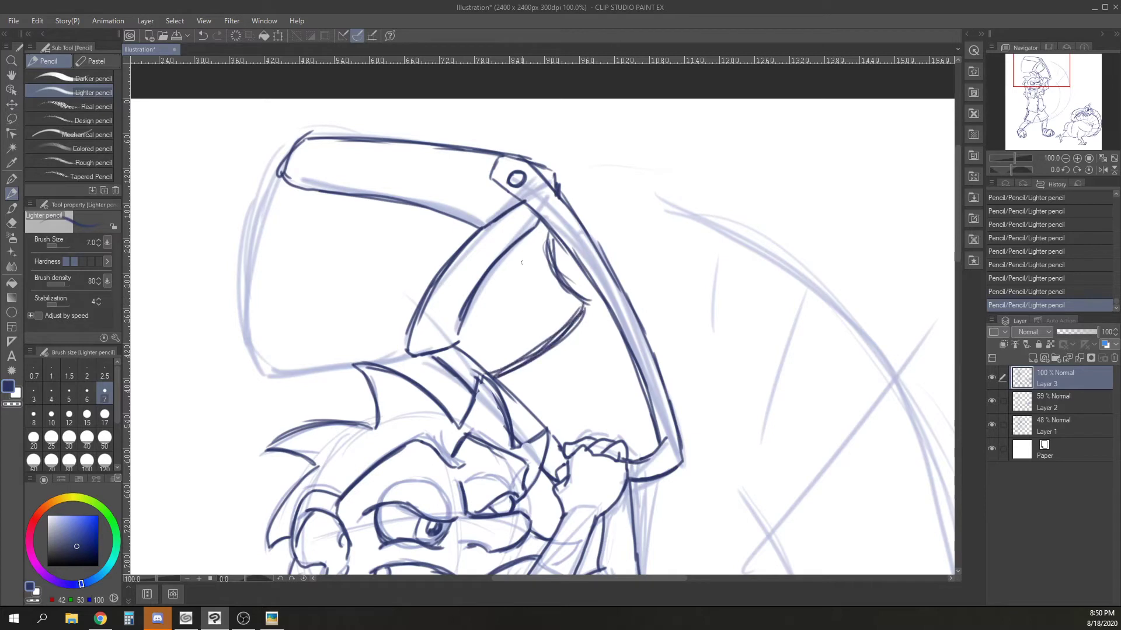
{"action": "mouse_move", "coordinate": [514, 221]}
{"action": "left_mouse_down"}
{"action": "mouse_move", "coordinate": [462, 261]}
{"action": "mouse_move", "coordinate": [420, 345]}
{"action": "mouse_move", "coordinate": [433, 344]}
{"action": "left_mouse_up"}
{"action": "mouse_move", "coordinate": [295, 145]}
{"action": "left_mouse_down"}
{"action": "mouse_move", "coordinate": [251, 263]}
{"action": "mouse_move", "coordinate": [262, 374]}
{"action": "left_mouse_up"}
{"action": "mouse_move", "coordinate": [252, 309]}
{"action": "left_mouse_down"}
{"action": "mouse_move", "coordinate": [277, 380]}
{"action": "mouse_move", "coordinate": [419, 356]}
{"action": "left_mouse_up"}
{"action": "left_click_drag", "start_coordinate": [317, 367], "coordinate": [261, 381]}
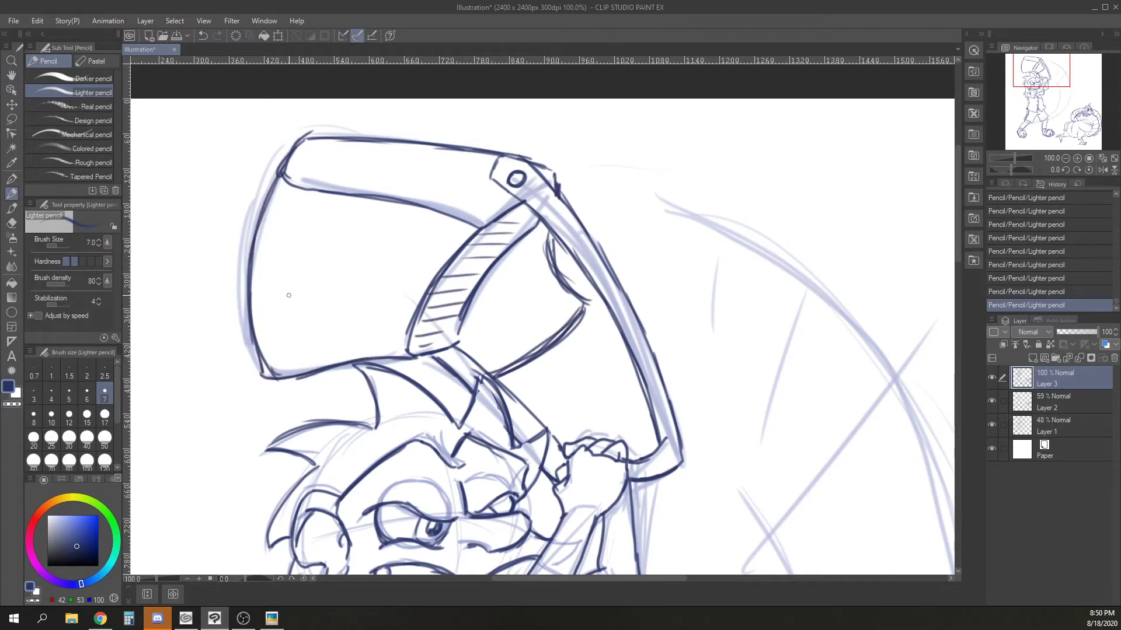
Draw an angular eagle-head emblem on the side of the bag with the canvas rotated.
{"action": "left_click_drag", "start_coordinate": [1024, 168], "coordinate": [988, 173]}
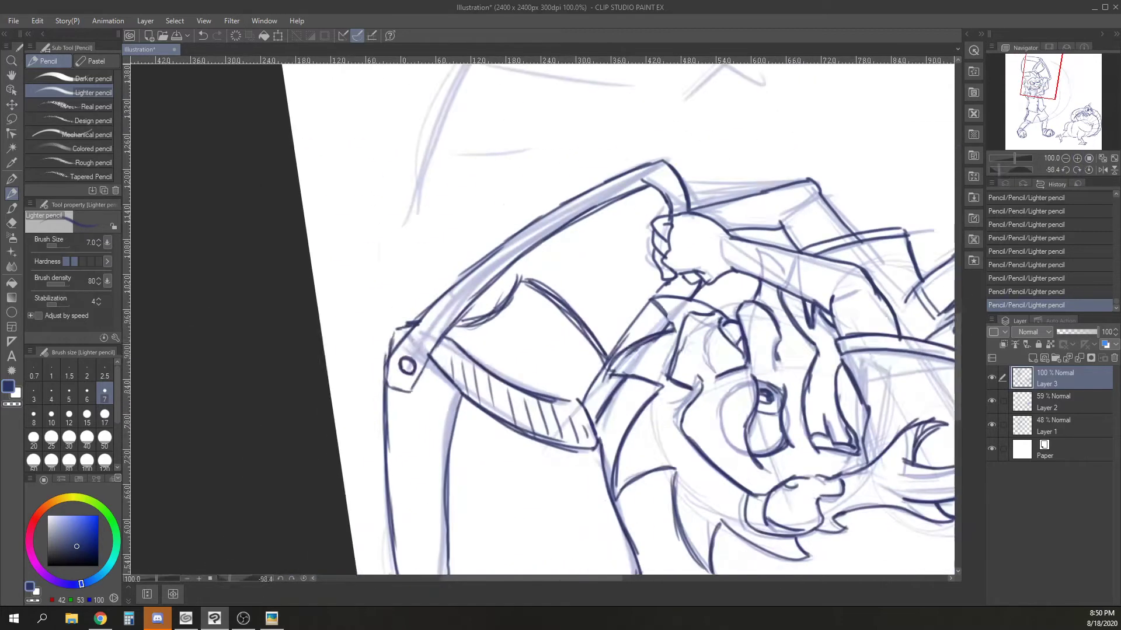
{"action": "left_click_drag", "start_coordinate": [506, 269], "coordinate": [559, 236]}
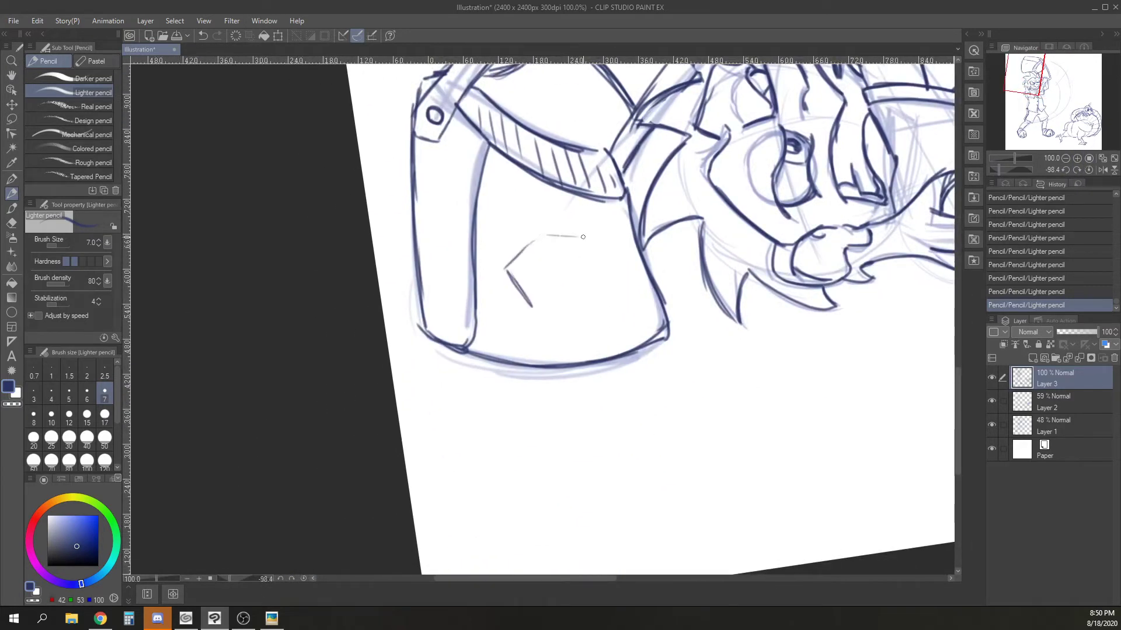
{"action": "left_click_drag", "start_coordinate": [564, 288], "coordinate": [531, 314]}
{"action": "left_click_drag", "start_coordinate": [503, 271], "coordinate": [586, 241]}
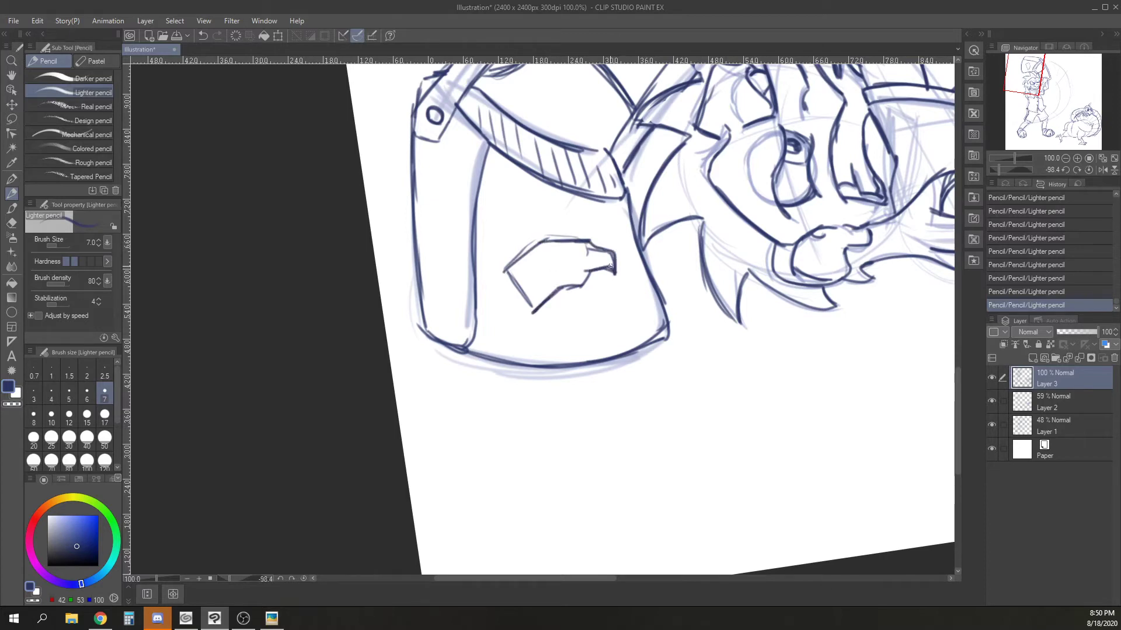
{"action": "left_click_drag", "start_coordinate": [516, 287], "coordinate": [533, 312]}
Draw two flying envelopes with stamps and address lines in the upright canvas area beside the bag.
{"action": "left_click", "coordinate": [1088, 169]}
{"action": "mouse_move", "coordinate": [948, 359]}
{"action": "left_mouse_down"}
{"action": "mouse_move", "coordinate": [759, 211]}
{"action": "mouse_move", "coordinate": [563, 362]}
{"action": "left_mouse_up"}
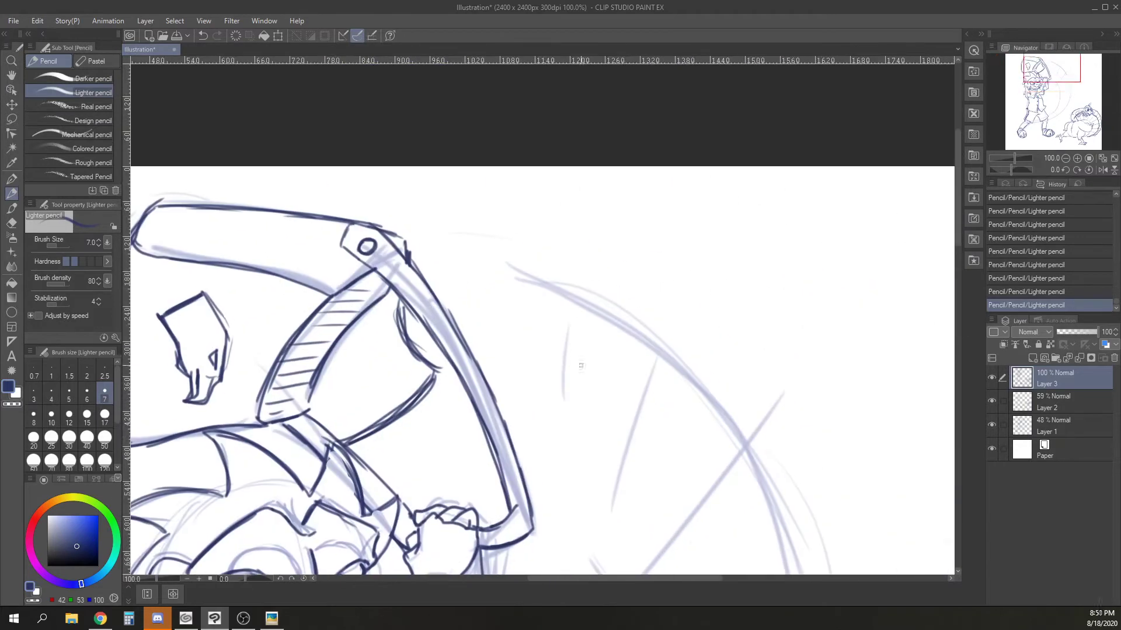
{"action": "mouse_move", "coordinate": [552, 190]}
{"action": "left_mouse_down"}
{"action": "mouse_move", "coordinate": [492, 240]}
{"action": "mouse_move", "coordinate": [534, 269]}
{"action": "mouse_move", "coordinate": [580, 206]}
{"action": "left_mouse_up"}
{"action": "mouse_move", "coordinate": [534, 270]}
{"action": "left_mouse_down"}
{"action": "mouse_move", "coordinate": [586, 216]}
{"action": "mouse_move", "coordinate": [542, 238]}
{"action": "left_mouse_up"}
{"action": "left_click_drag", "start_coordinate": [536, 238], "coordinate": [552, 218]}
{"action": "left_click_drag", "start_coordinate": [526, 329], "coordinate": [626, 291]}
{"action": "left_click_drag", "start_coordinate": [532, 329], "coordinate": [540, 357]}
{"action": "left_click_drag", "start_coordinate": [534, 328], "coordinate": [549, 367]}
{"action": "left_click_drag", "start_coordinate": [550, 365], "coordinate": [602, 344]}
{"action": "left_click_drag", "start_coordinate": [621, 298], "coordinate": [628, 334]}
{"action": "left_click_drag", "start_coordinate": [628, 335], "coordinate": [600, 344]}
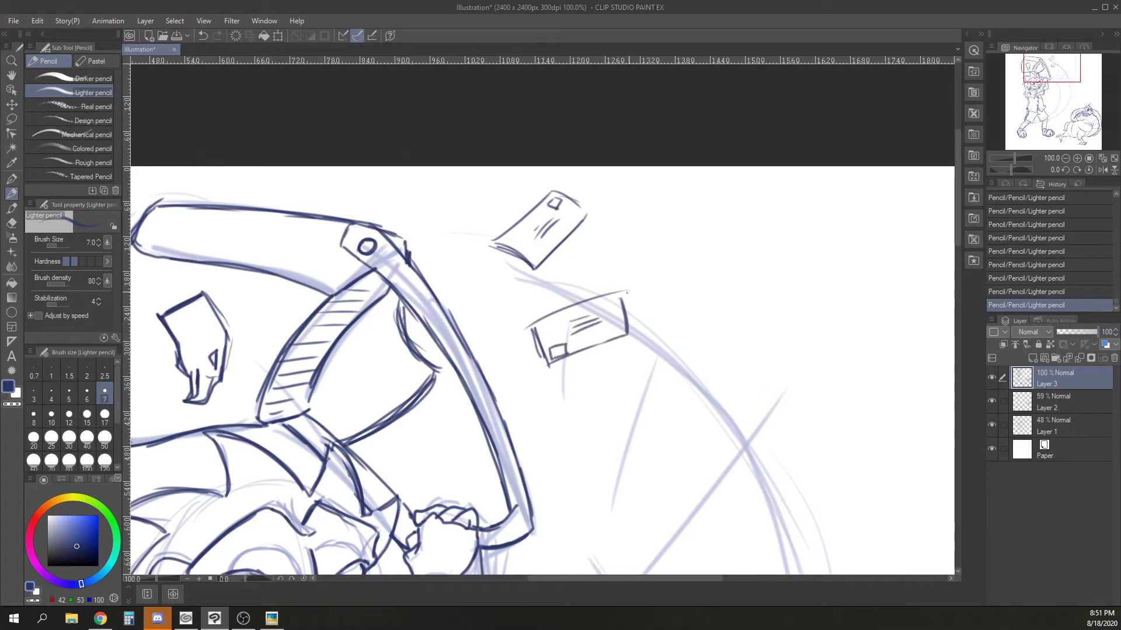
Draw a small envelope emerging from the bag's opening and erase the lines overlapping it.
{"action": "left_click_drag", "start_coordinate": [324, 364], "coordinate": [310, 410]}
{"action": "left_click_drag", "start_coordinate": [360, 374], "coordinate": [324, 409]}
{"action": "left_click_drag", "start_coordinate": [304, 330], "coordinate": [341, 349]}
{"action": "mouse_move", "coordinate": [284, 369]}
{"action": "left_mouse_down"}
{"action": "mouse_move", "coordinate": [305, 358]}
{"action": "mouse_move", "coordinate": [315, 379]}
{"action": "mouse_move", "coordinate": [301, 347]}
{"action": "mouse_move", "coordinate": [325, 364]}
{"action": "left_mouse_up"}
Ink the long swing arcs around the character and add short motion lines between character and turkey.
{"action": "left_click", "coordinate": [1065, 160]}
{"action": "left_click", "coordinate": [1065, 159]}
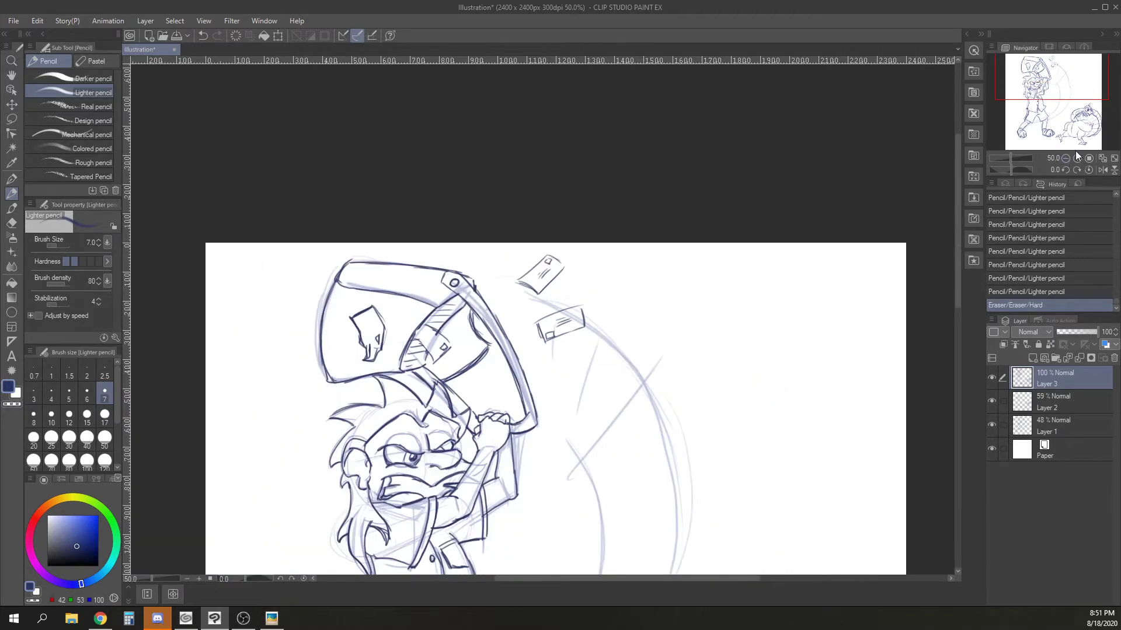
{"action": "left_click", "coordinate": [1066, 159]}
{"action": "left_click_drag", "start_coordinate": [823, 471], "coordinate": [760, 302]}
{"action": "left_click_drag", "start_coordinate": [469, 132], "coordinate": [574, 260]}
{"action": "mouse_move", "coordinate": [566, 201]}
{"action": "left_mouse_down"}
{"action": "mouse_move", "coordinate": [394, 437]}
{"action": "mouse_move", "coordinate": [260, 429]}
{"action": "left_mouse_up"}
{"action": "mouse_move", "coordinate": [487, 222]}
{"action": "left_mouse_down"}
{"action": "mouse_move", "coordinate": [388, 414]}
{"action": "mouse_move", "coordinate": [255, 416]}
{"action": "left_mouse_up"}
{"action": "left_click_drag", "start_coordinate": [625, 279], "coordinate": [569, 322]}
{"action": "mouse_move", "coordinate": [573, 337]}
{"action": "left_mouse_down"}
{"action": "mouse_move", "coordinate": [588, 345]}
{"action": "mouse_move", "coordinate": [564, 388]}
{"action": "left_mouse_up"}
{"action": "left_click_drag", "start_coordinate": [522, 407], "coordinate": [507, 456]}
{"action": "left_click_drag", "start_coordinate": [495, 414], "coordinate": [488, 437]}
Lasso the turkey across Layers 1, 2 and 3, move it closer to the character, and deselect it.
{"action": "left_click", "coordinate": [11, 118]}
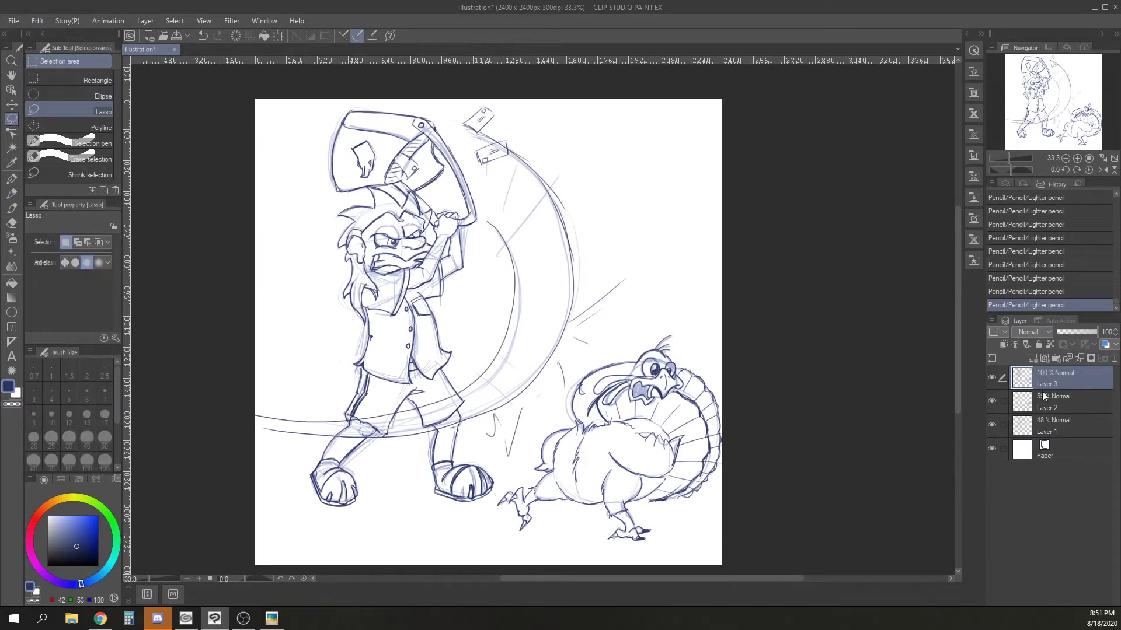
{"action": "left_click", "coordinate": [1069, 395], "text": "shift"}
{"action": "left_click", "coordinate": [1062, 426], "text": "shift"}
{"action": "mouse_move", "coordinate": [721, 350]}
{"action": "left_mouse_down"}
{"action": "mouse_move", "coordinate": [643, 317]}
{"action": "mouse_move", "coordinate": [495, 504]}
{"action": "mouse_move", "coordinate": [763, 418]}
{"action": "mouse_move", "coordinate": [761, 403]}
{"action": "left_mouse_up"}
{"action": "left_click", "coordinate": [624, 566]}
{"action": "left_click_drag", "start_coordinate": [672, 445], "coordinate": [637, 433]}
{"action": "left_click", "coordinate": [530, 568]}
{"action": "left_click", "coordinate": [459, 566]}
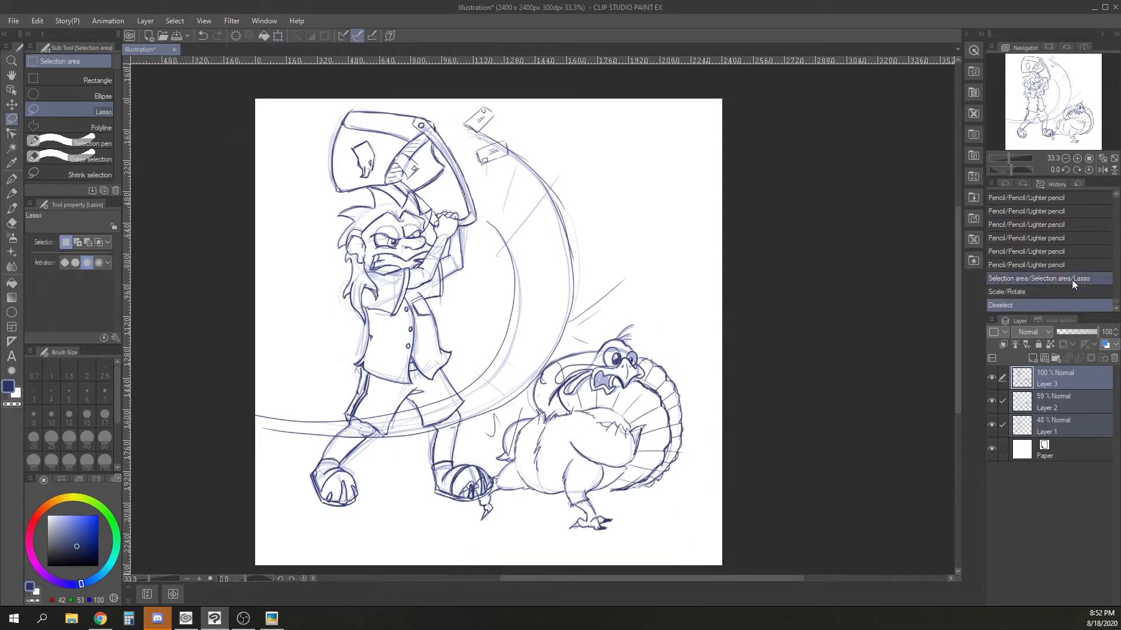
Scale the whole drawing on Layers 1, 2 and 3 to 106 to fill more of the canvas.
{"action": "left_click", "coordinate": [1066, 158]}
{"action": "left_click", "coordinate": [277, 36]}
{"action": "left_click_drag", "start_coordinate": [649, 478], "coordinate": [667, 496]}
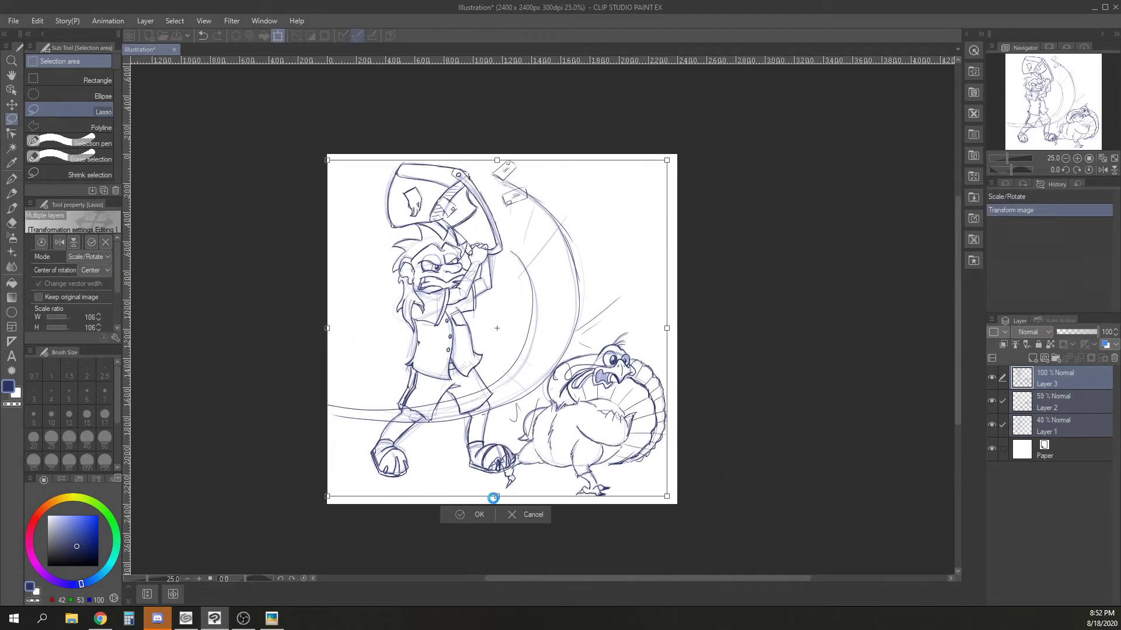
{"action": "key", "text": "Return"}
{"action": "left_click", "coordinate": [1077, 157]}
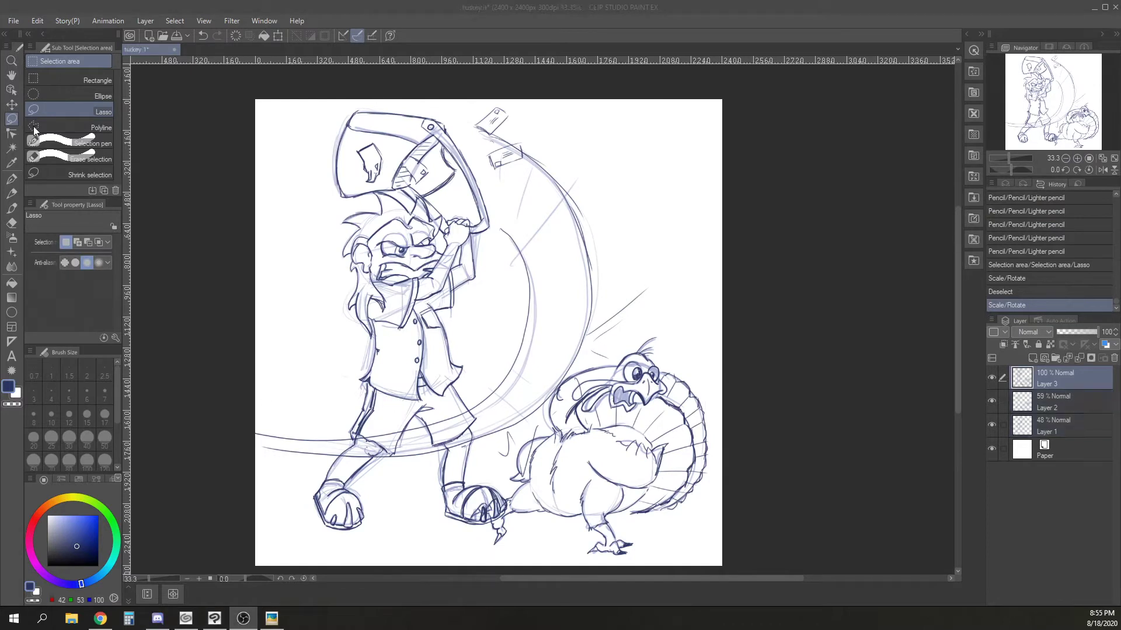
Lasso the character's inked shorts and legs, transform them to a shorter, higher pose, and deselect them.
{"action": "left_click", "coordinate": [24, 111]}
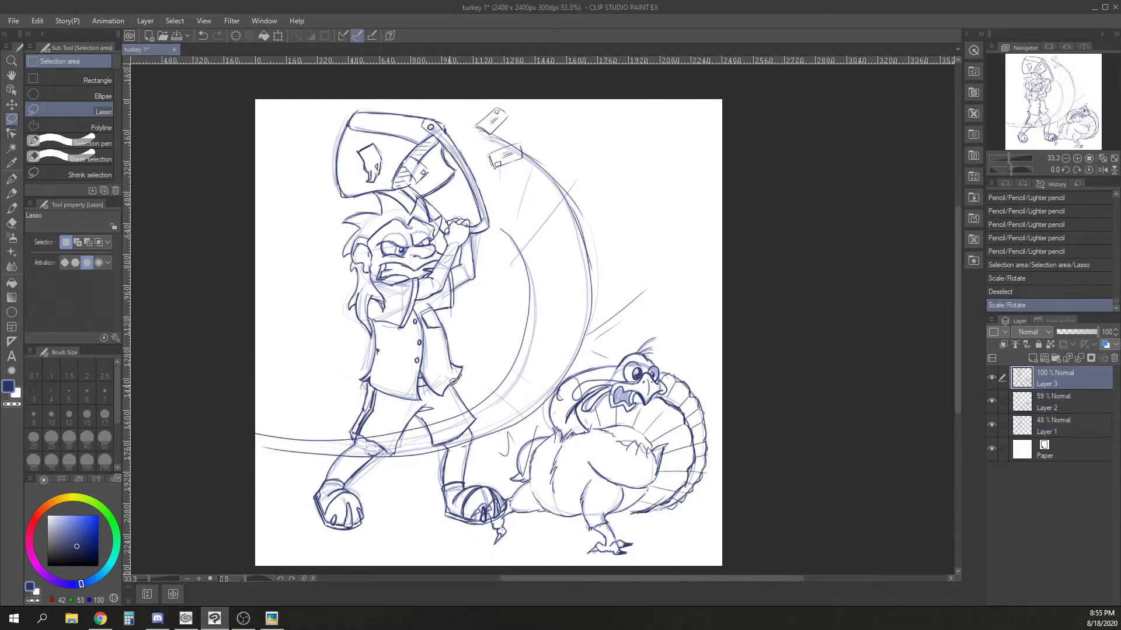
{"action": "mouse_move", "coordinate": [346, 404]}
{"action": "left_mouse_down"}
{"action": "mouse_move", "coordinate": [425, 524]}
{"action": "mouse_move", "coordinate": [492, 531]}
{"action": "mouse_move", "coordinate": [458, 382]}
{"action": "left_mouse_up"}
{"action": "key", "text": "ctrl+t"}
{"action": "mouse_move", "coordinate": [456, 490]}
{"action": "left_mouse_down"}
{"action": "mouse_move", "coordinate": [455, 474]}
{"action": "mouse_move", "coordinate": [491, 446]}
{"action": "left_mouse_up"}
{"action": "left_click", "coordinate": [384, 555]}
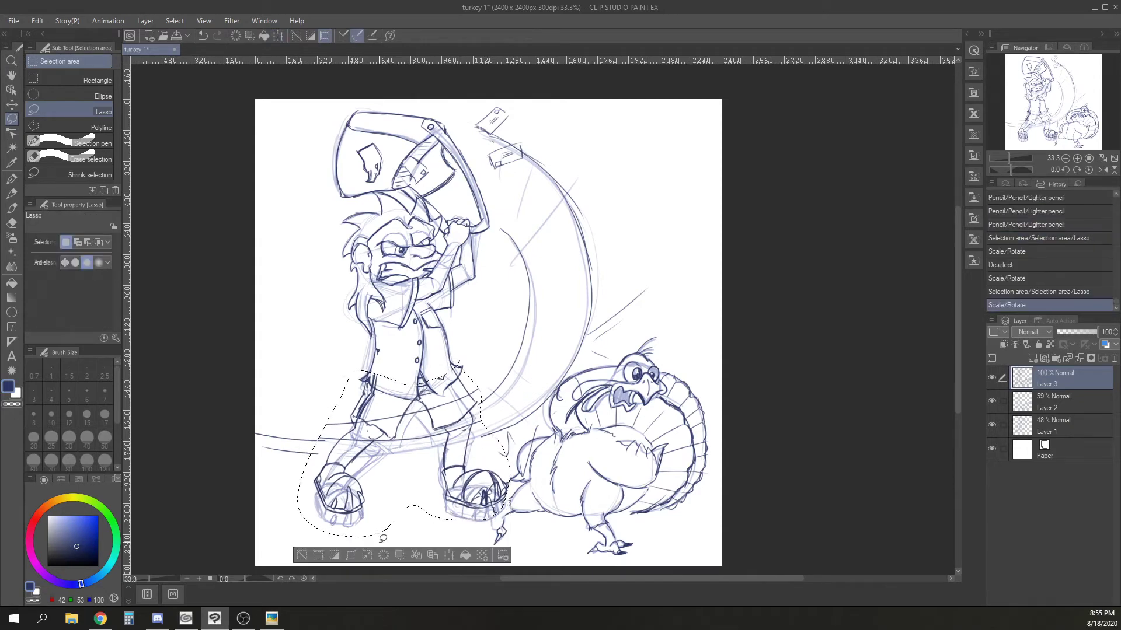
{"action": "left_click", "coordinate": [310, 554]}
Erase overlapping lines around the character's vest hem and shorts with the Hard eraser at size 25.
{"action": "scroll", "coordinate": [467, 376], "scroll_direction": "up", "scroll_amount": 1}
{"action": "key", "text": "e"}
{"action": "key", "text": "ctrl+plus"}
{"action": "left_click_drag", "start_coordinate": [384, 397], "coordinate": [399, 392]}
{"action": "left_click_drag", "start_coordinate": [374, 433], "coordinate": [350, 430]}
{"action": "left_click_drag", "start_coordinate": [265, 382], "coordinate": [259, 409]}
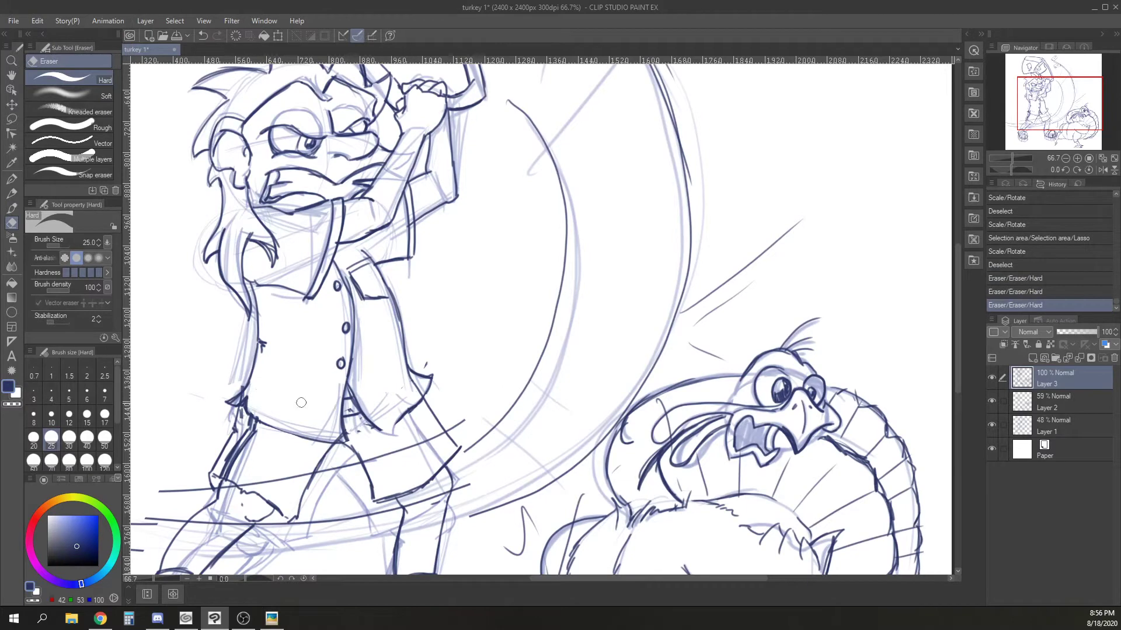
Erase the small stray marks around the lower corner of the character's open vest.
{"action": "left_click_drag", "start_coordinate": [412, 380], "coordinate": [416, 388]}
{"action": "left_click_drag", "start_coordinate": [415, 387], "coordinate": [421, 392]}
{"action": "left_click_drag", "start_coordinate": [428, 362], "coordinate": [425, 367]}
Create a layer folder named sketch and move Layers 1, 2 and 3 into it.
{"action": "left_click_drag", "start_coordinate": [556, 572], "coordinate": [572, 433]}
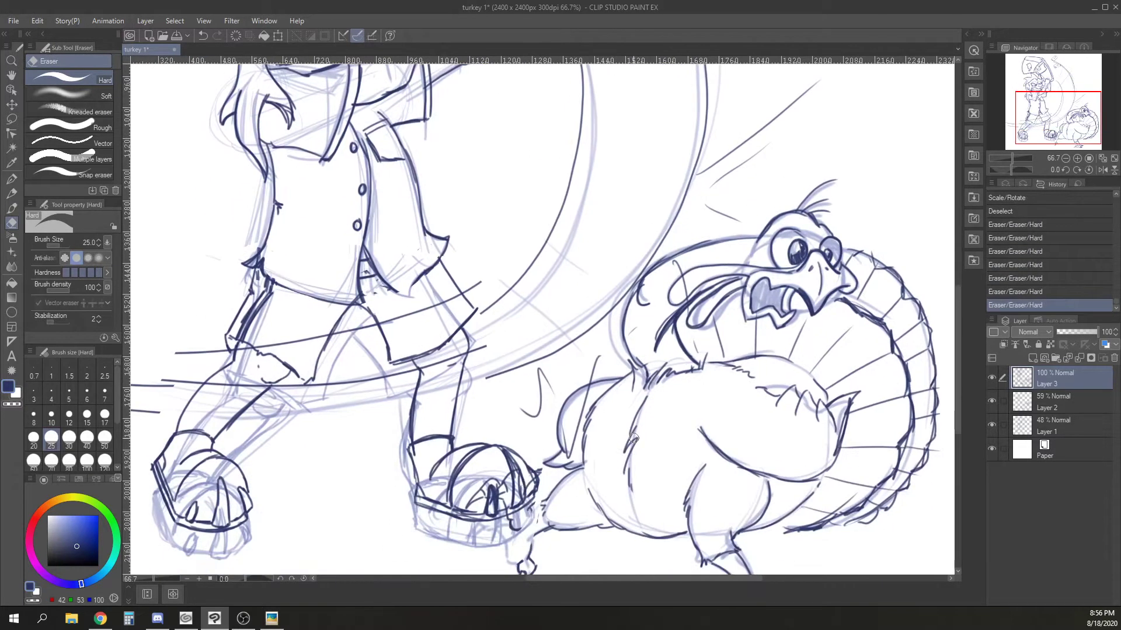
{"action": "key", "text": "ctrl+minus"}
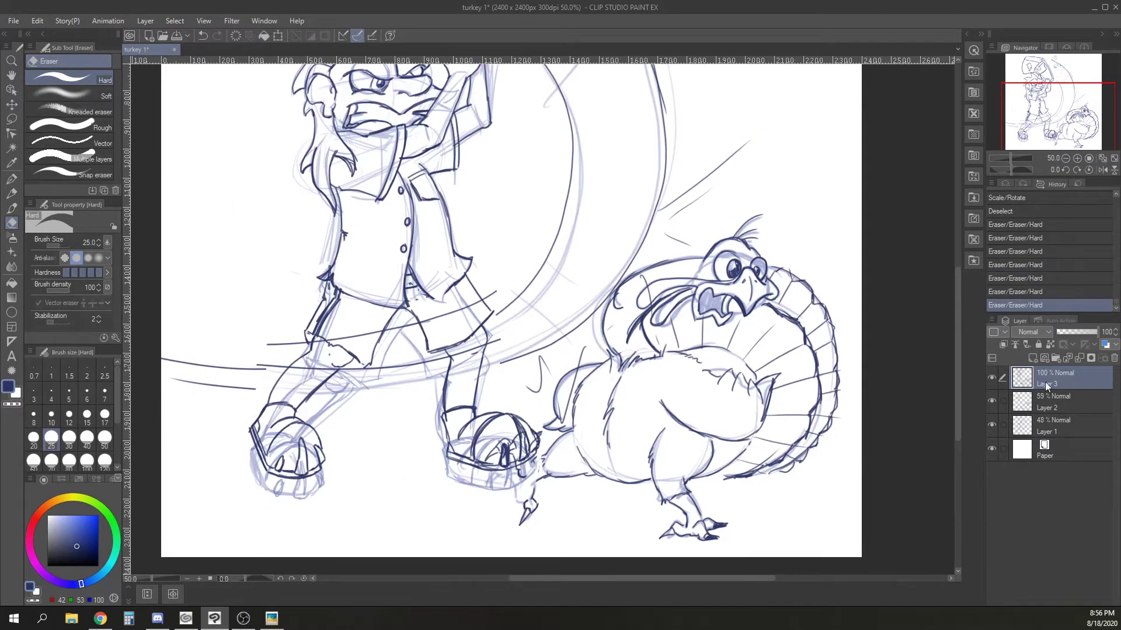
{"action": "key", "text": "ctrl+g"}
{"action": "type", "text": "sketch"}
{"action": "key", "text": "Return"}
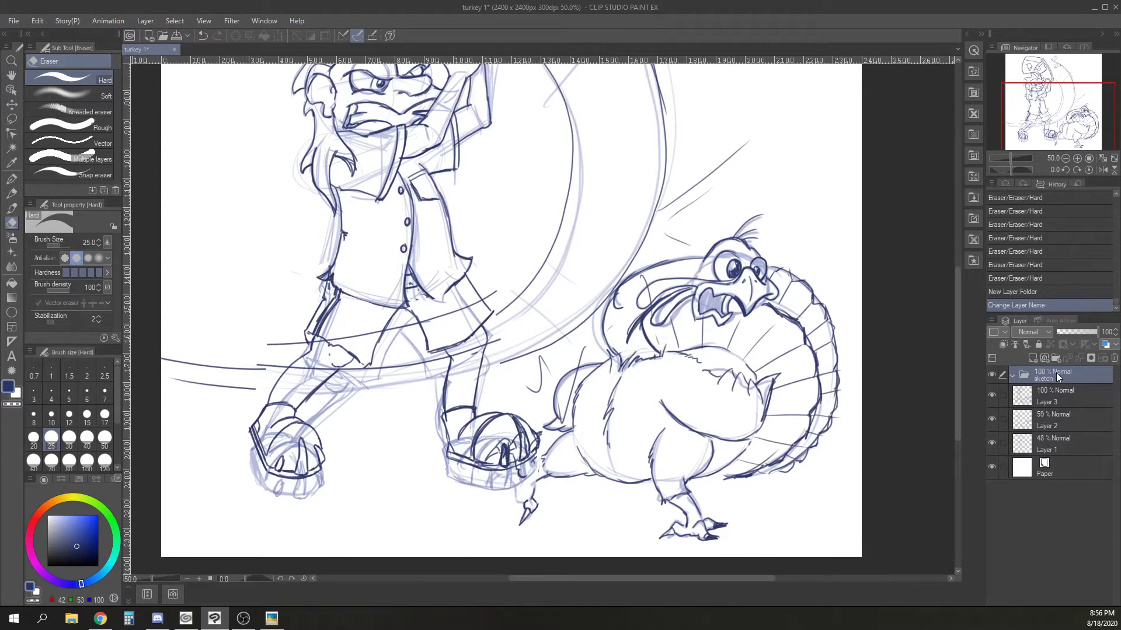
{"action": "left_click", "coordinate": [1057, 396]}
{"action": "left_click", "coordinate": [1058, 442], "text": "shift"}
{"action": "left_click_drag", "start_coordinate": [1057, 404], "coordinate": [1058, 376]}
Lower the opacity of Layers 1, 2 and 3 to 35, and hide Layers 1 and 2.
{"action": "left_click_drag", "start_coordinate": [1096, 331], "coordinate": [1070, 331]}
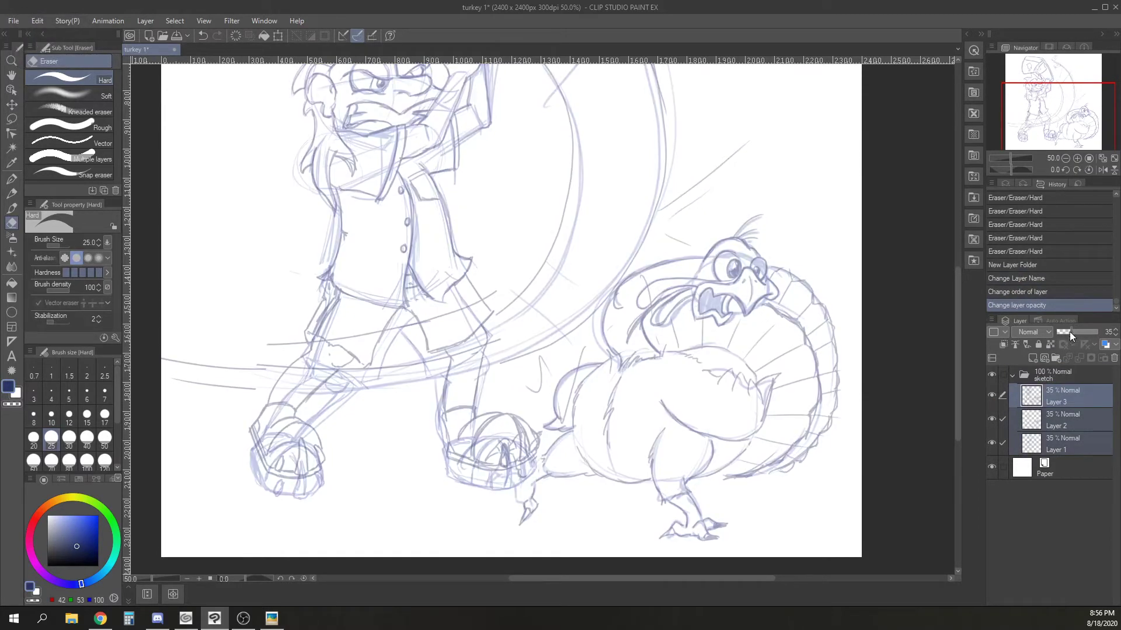
{"action": "mouse_move", "coordinate": [1043, 404]}
{"action": "left_mouse_down"}
{"action": "mouse_move", "coordinate": [1058, 373]}
{"action": "mouse_move", "coordinate": [1054, 385]}
{"action": "left_mouse_up"}
{"action": "left_click", "coordinate": [993, 419]}
{"action": "left_click", "coordinate": [991, 442]}
{"action": "left_click", "coordinate": [992, 419]}
{"action": "left_click", "coordinate": [992, 419]}
{"action": "left_click", "coordinate": [992, 441]}
{"action": "left_click", "coordinate": [992, 442]}
Set the opacity of Layer 3 alone back to 100.
{"action": "left_click", "coordinate": [1067, 390]}
{"action": "left_click_drag", "start_coordinate": [1074, 332], "coordinate": [1098, 331]}
{"action": "double_click", "coordinate": [1065, 158]}
{"action": "left_click_drag", "start_coordinate": [1062, 132], "coordinate": [1062, 117]}
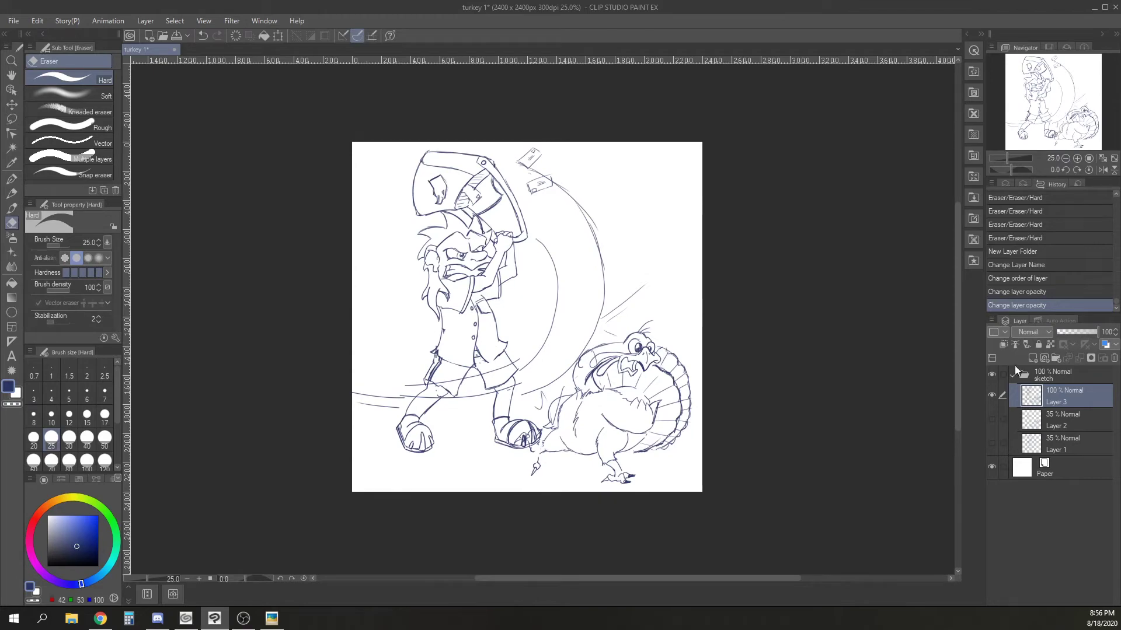
Collapse the sketch folder, add a vector layer named turkey above it, and set the G-pen to brush size 10.
{"action": "left_click", "coordinate": [1014, 374]}
{"action": "left_click", "coordinate": [1044, 358]}
{"action": "key", "text": "p"}
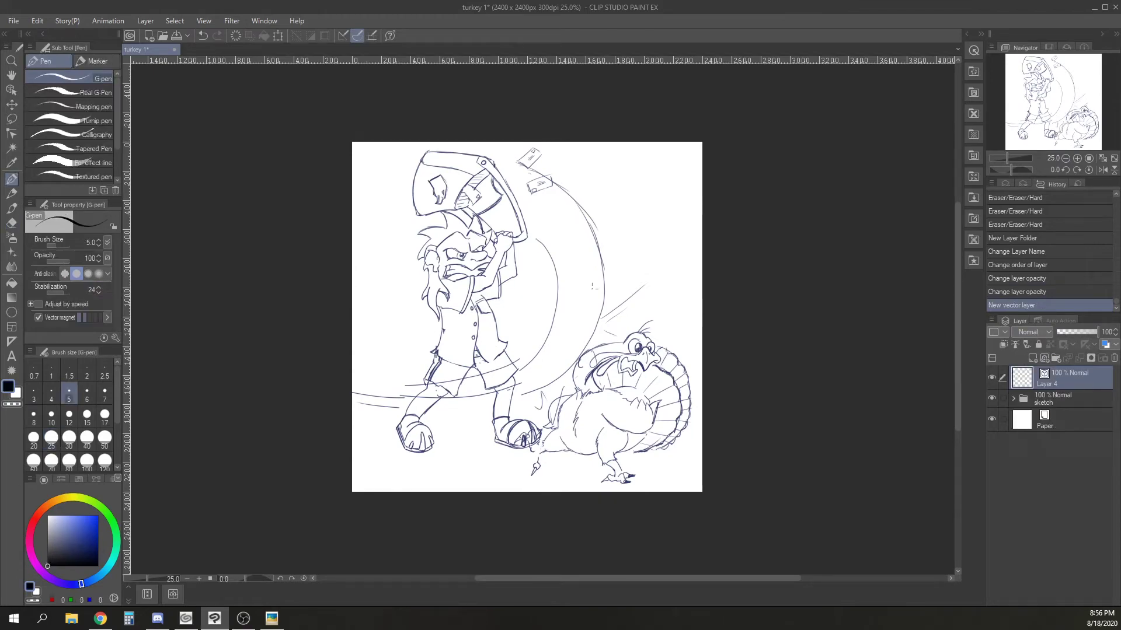
{"action": "left_click", "coordinate": [51, 416]}
{"action": "scroll", "coordinate": [702, 324], "scroll_direction": "up", "scroll_amount": 2}
{"action": "double_click", "coordinate": [1058, 383]}
{"action": "type", "text": "turkey"}
{"action": "key", "text": "Return"}
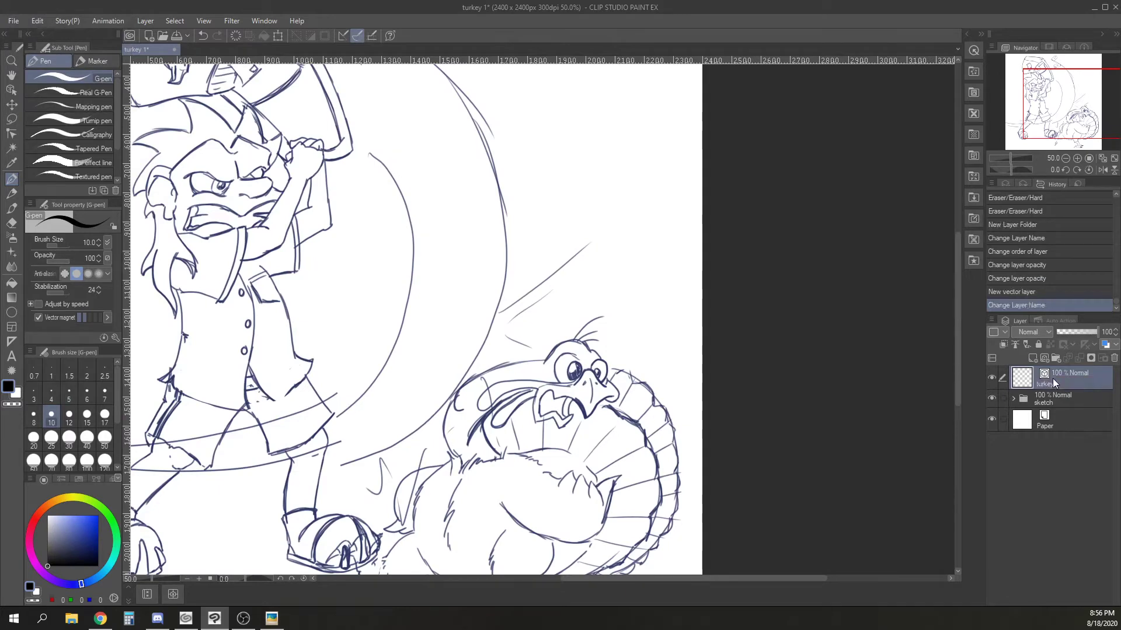
Lower the sketch folder's opacity to 23 and make the turkey layer active for inking.
{"action": "scroll", "coordinate": [543, 315], "scroll_direction": "down", "scroll_amount": 5}
{"action": "key", "text": "ctrl+plus"}
{"action": "key", "text": "ctrl+plus"}
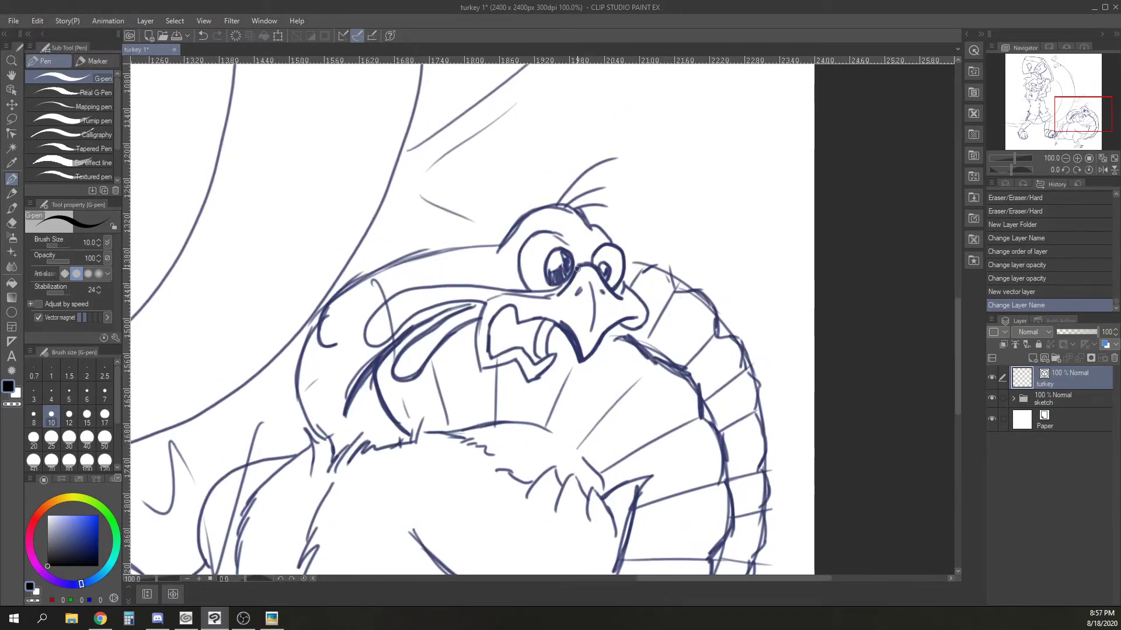
{"action": "left_click", "coordinate": [1074, 399]}
{"action": "left_click", "coordinate": [1066, 331]}
{"action": "left_click", "coordinate": [1074, 378]}
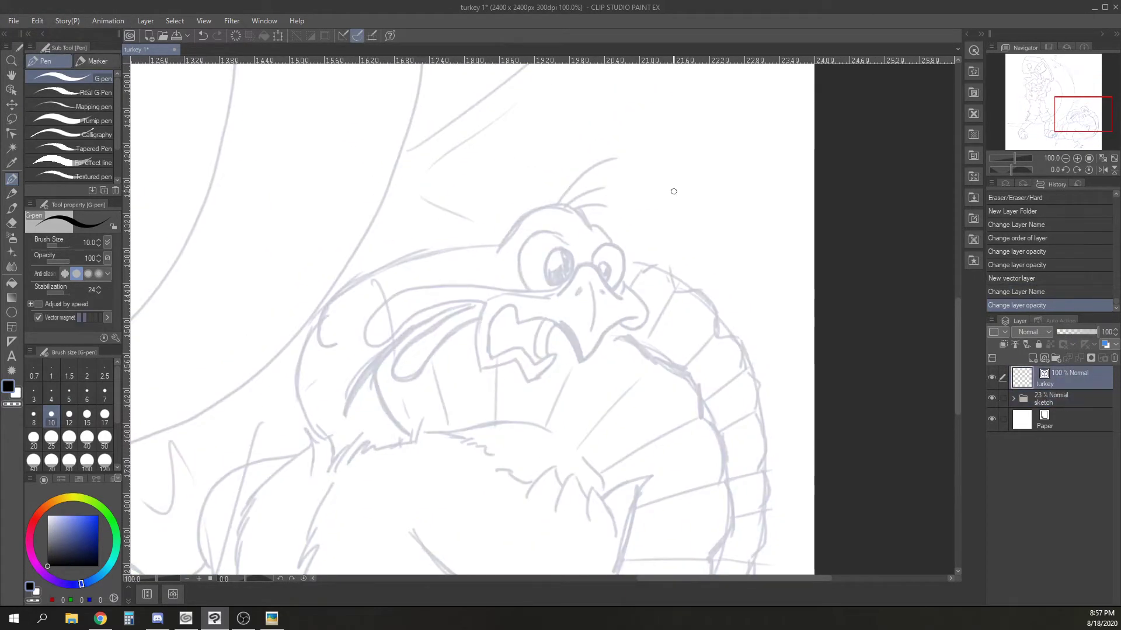
Ink the turkey's beak ridge, eye outlines and the two trailing wattles over the faded sketch.
{"action": "left_click_drag", "start_coordinate": [590, 278], "coordinate": [591, 338]}
{"action": "mouse_move", "coordinate": [559, 295]}
{"action": "left_mouse_down"}
{"action": "mouse_move", "coordinate": [601, 274]}
{"action": "mouse_move", "coordinate": [622, 296]}
{"action": "mouse_move", "coordinate": [590, 264]}
{"action": "mouse_move", "coordinate": [607, 241]}
{"action": "mouse_move", "coordinate": [621, 295]}
{"action": "left_mouse_up"}
{"action": "key", "text": "ctrl+z"}
{"action": "mouse_move", "coordinate": [568, 245]}
{"action": "left_mouse_down"}
{"action": "mouse_move", "coordinate": [530, 236]}
{"action": "mouse_move", "coordinate": [555, 295]}
{"action": "mouse_move", "coordinate": [458, 282]}
{"action": "mouse_move", "coordinate": [374, 337]}
{"action": "mouse_move", "coordinate": [466, 299]}
{"action": "left_mouse_up"}
{"action": "left_click_drag", "start_coordinate": [426, 359], "coordinate": [491, 315]}
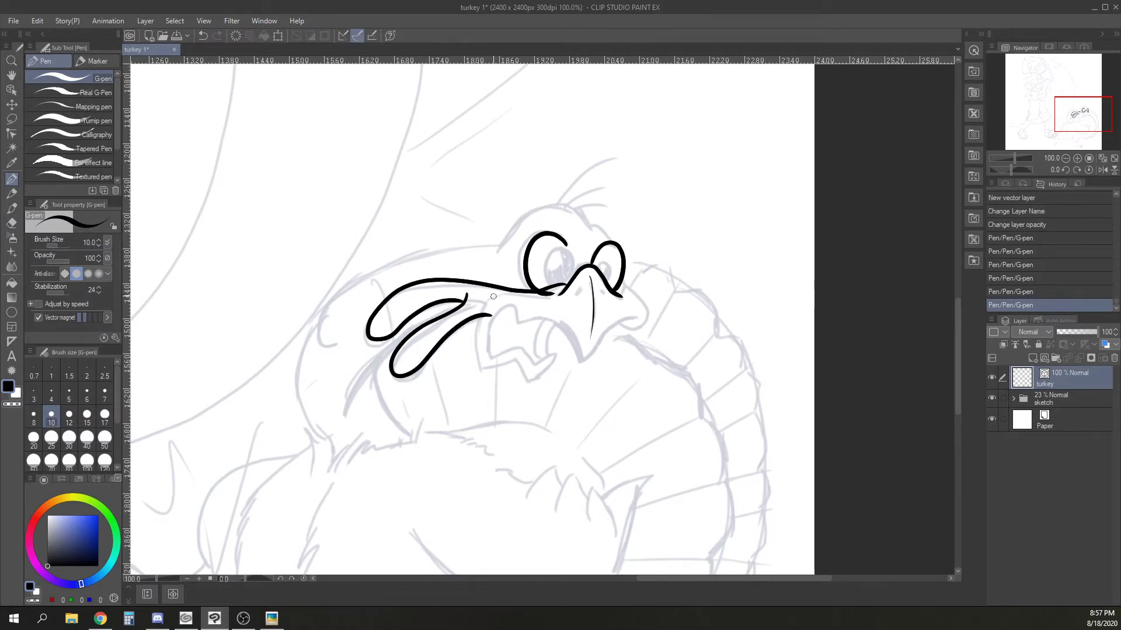
{"action": "left_click", "coordinate": [554, 293]}
Ink the turkey's pointed beak, open mouth, tongue and cheek, erasing the excess line beside the mouth.
{"action": "scroll", "coordinate": [534, 309], "scroll_direction": "up", "scroll_amount": 2}
{"action": "mouse_move", "coordinate": [597, 268]}
{"action": "left_mouse_down"}
{"action": "mouse_move", "coordinate": [456, 277]}
{"action": "mouse_move", "coordinate": [437, 419]}
{"action": "mouse_move", "coordinate": [495, 401]}
{"action": "mouse_move", "coordinate": [555, 429]}
{"action": "mouse_move", "coordinate": [473, 388]}
{"action": "mouse_move", "coordinate": [453, 332]}
{"action": "mouse_move", "coordinate": [512, 333]}
{"action": "mouse_move", "coordinate": [636, 409]}
{"action": "mouse_move", "coordinate": [732, 319]}
{"action": "mouse_move", "coordinate": [745, 320]}
{"action": "left_mouse_up"}
{"action": "left_click_drag", "start_coordinate": [586, 328], "coordinate": [548, 406]}
{"action": "key", "text": "e"}
{"action": "left_click_drag", "start_coordinate": [456, 315], "coordinate": [435, 316]}
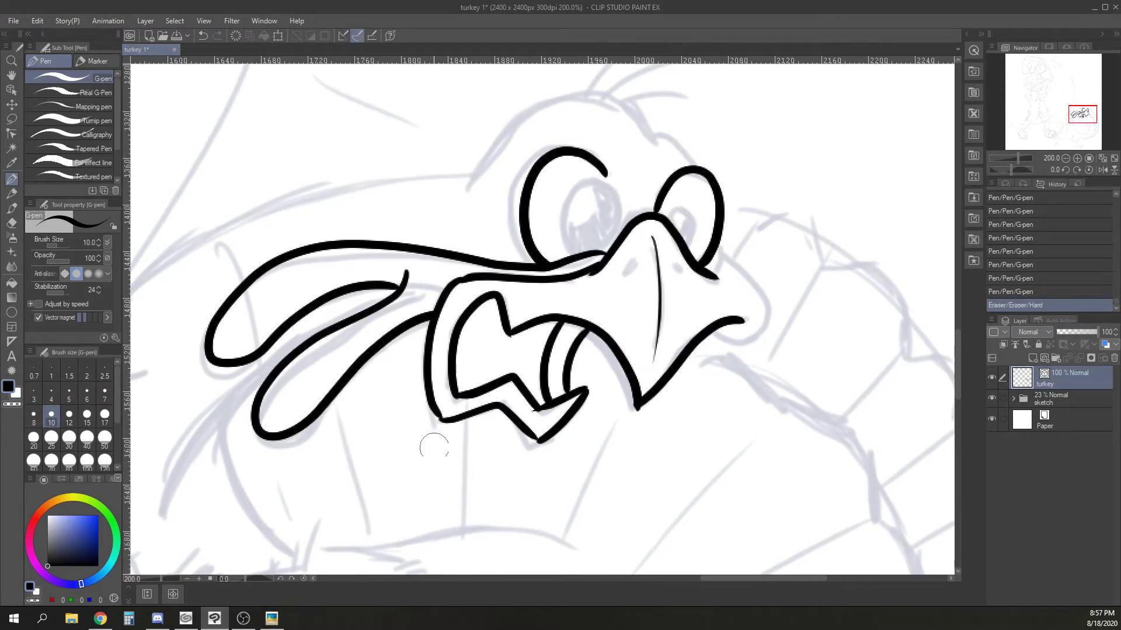
{"action": "mouse_move", "coordinate": [719, 244]}
{"action": "left_mouse_down"}
{"action": "mouse_move", "coordinate": [764, 307]}
{"action": "mouse_move", "coordinate": [709, 320]}
{"action": "left_mouse_up"}
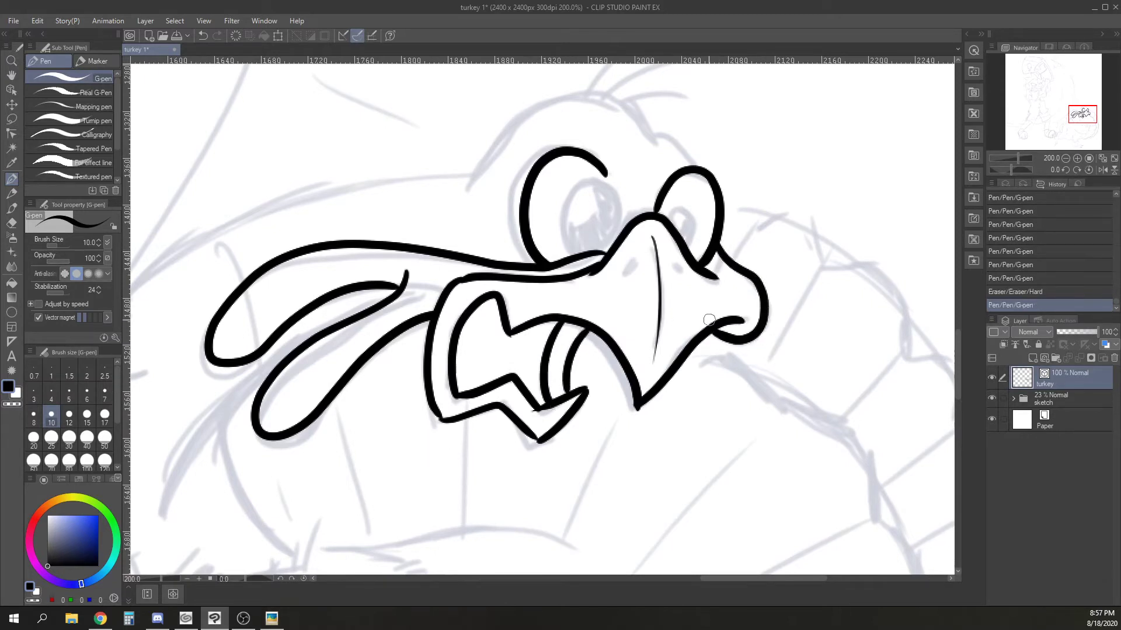
Ink the turkey's irises, nostrils, head outline and the loose feathers on top of its head.
{"action": "mouse_move", "coordinate": [573, 252]}
{"action": "left_mouse_down"}
{"action": "mouse_move", "coordinate": [564, 202]}
{"action": "mouse_move", "coordinate": [622, 196]}
{"action": "left_mouse_up"}
{"action": "key", "text": "ctrl+z"}
{"action": "mouse_move", "coordinate": [575, 257]}
{"action": "left_mouse_down"}
{"action": "mouse_move", "coordinate": [590, 180]}
{"action": "mouse_move", "coordinate": [616, 250]}
{"action": "left_mouse_up"}
{"action": "mouse_move", "coordinate": [680, 205]}
{"action": "left_mouse_down"}
{"action": "mouse_move", "coordinate": [694, 230]}
{"action": "mouse_move", "coordinate": [625, 269]}
{"action": "mouse_move", "coordinate": [682, 269]}
{"action": "left_mouse_up"}
{"action": "mouse_move", "coordinate": [469, 186]}
{"action": "left_mouse_down"}
{"action": "mouse_move", "coordinate": [510, 139]}
{"action": "mouse_move", "coordinate": [609, 93]}
{"action": "mouse_move", "coordinate": [656, 145]}
{"action": "left_mouse_up"}
{"action": "left_click_drag", "start_coordinate": [650, 135], "coordinate": [689, 167]}
{"action": "left_click_drag", "start_coordinate": [761, 161], "coordinate": [706, 240]}
{"action": "left_click_drag", "start_coordinate": [526, 187], "coordinate": [621, 86]}
{"action": "mouse_move", "coordinate": [563, 171]}
{"action": "left_mouse_down"}
{"action": "mouse_move", "coordinate": [628, 138]}
{"action": "mouse_move", "coordinate": [632, 174]}
{"action": "left_mouse_up"}
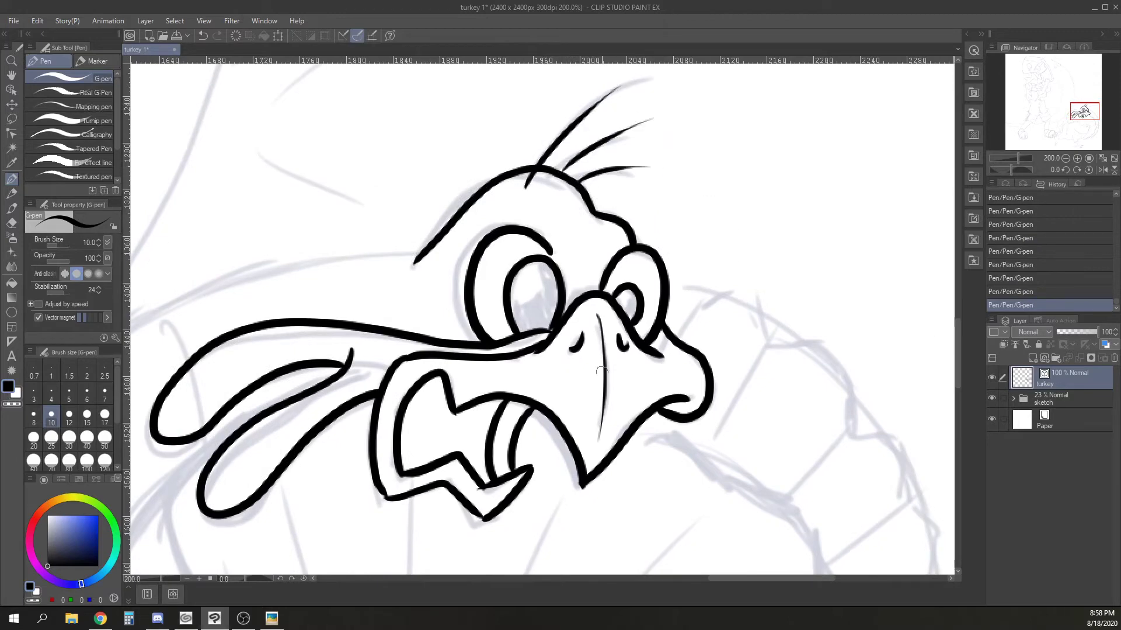
Ink both sides of the turkey's curved neck and erase the excess line overlapping the wattles.
{"action": "left_click_drag", "start_coordinate": [472, 303], "coordinate": [709, 195]}
{"action": "mouse_move", "coordinate": [655, 142]}
{"action": "left_mouse_down"}
{"action": "mouse_move", "coordinate": [540, 157]}
{"action": "mouse_move", "coordinate": [295, 356]}
{"action": "mouse_move", "coordinate": [298, 531]}
{"action": "left_mouse_up"}
{"action": "left_click_drag", "start_coordinate": [570, 281], "coordinate": [366, 464]}
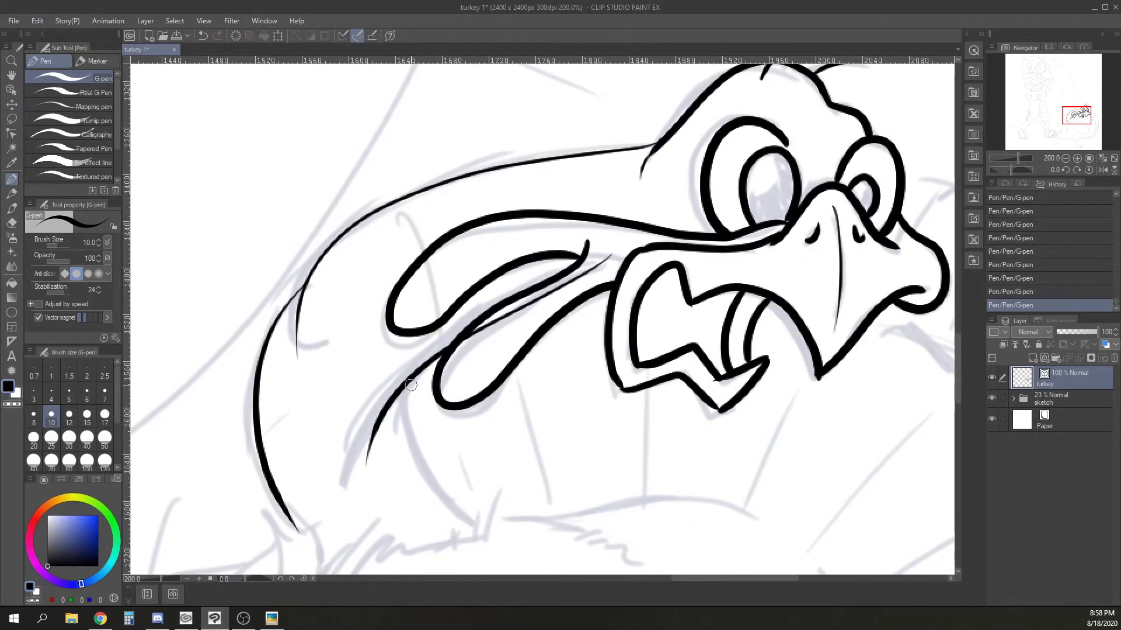
{"action": "left_click_drag", "start_coordinate": [408, 378], "coordinate": [487, 536]}
{"action": "left_click_drag", "start_coordinate": [610, 250], "coordinate": [453, 409]}
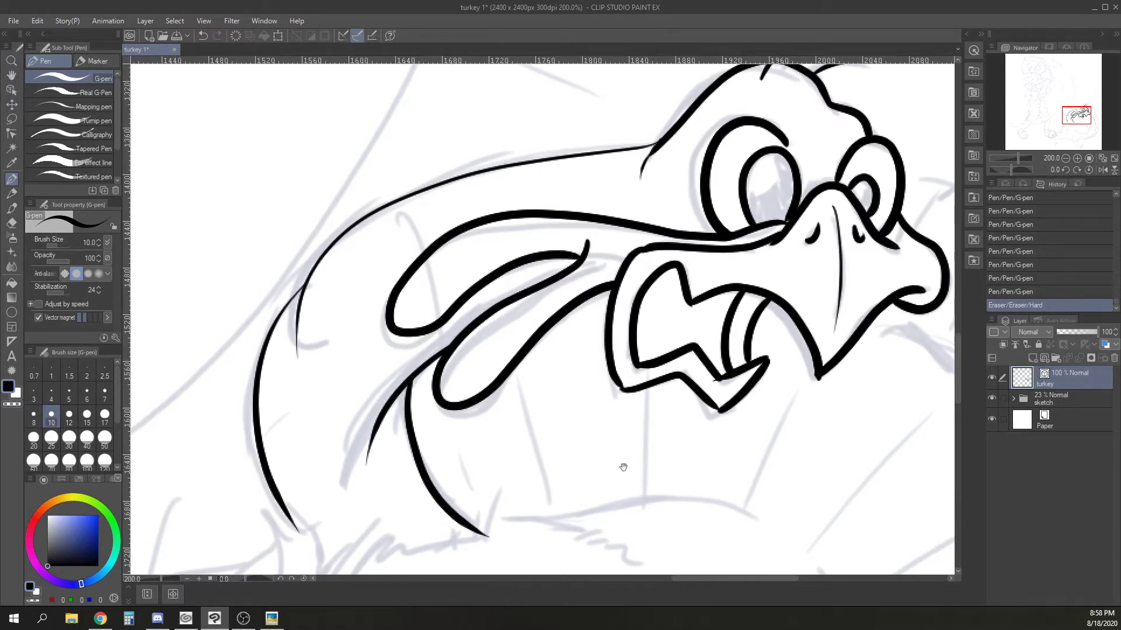
Ink the ragged feather collar at the base of the turkey's neck.
{"action": "left_click_drag", "start_coordinate": [624, 468], "coordinate": [608, 284]}
{"action": "mouse_move", "coordinate": [259, 390]}
{"action": "left_mouse_down"}
{"action": "mouse_move", "coordinate": [251, 324]}
{"action": "mouse_move", "coordinate": [272, 353]}
{"action": "left_mouse_up"}
{"action": "left_click_drag", "start_coordinate": [272, 352], "coordinate": [283, 346]}
{"action": "mouse_move", "coordinate": [280, 353]}
{"action": "left_mouse_down"}
{"action": "mouse_move", "coordinate": [295, 343]}
{"action": "mouse_move", "coordinate": [350, 365]}
{"action": "mouse_move", "coordinate": [397, 339]}
{"action": "left_mouse_up"}
{"action": "mouse_move", "coordinate": [473, 360]}
{"action": "left_mouse_down"}
{"action": "mouse_move", "coordinate": [495, 309]}
{"action": "mouse_move", "coordinate": [407, 327]}
{"action": "mouse_move", "coordinate": [409, 348]}
{"action": "mouse_move", "coordinate": [360, 334]}
{"action": "mouse_move", "coordinate": [362, 344]}
{"action": "left_mouse_up"}
{"action": "left_click_drag", "start_coordinate": [372, 341], "coordinate": [332, 356]}
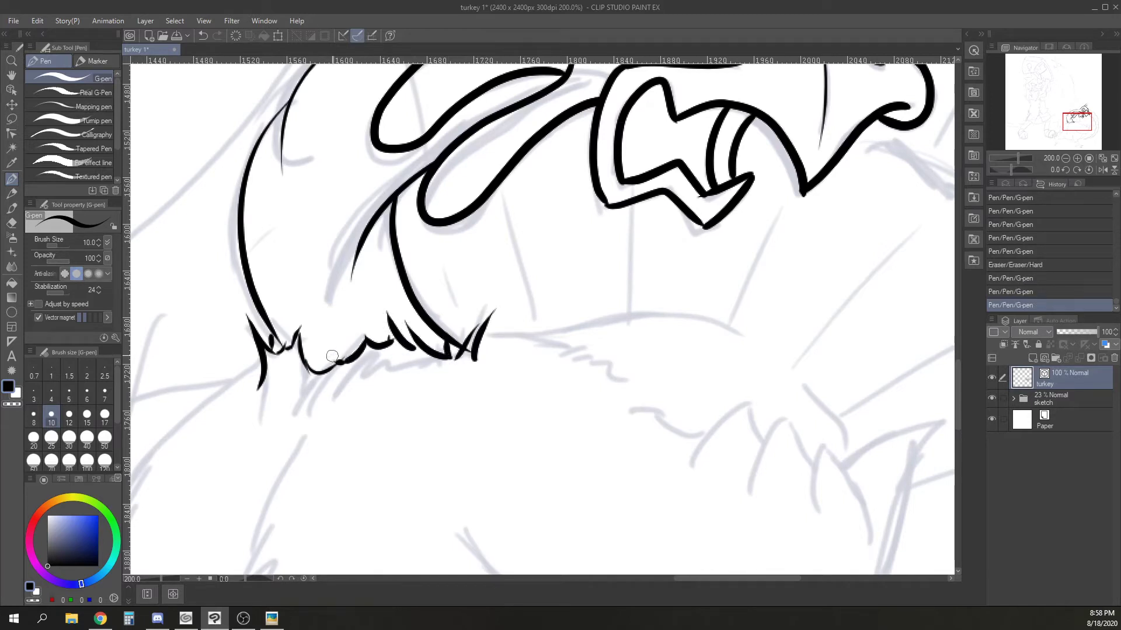
Ink the turkey's far wing with jagged feather tips and the body edge beside it.
{"action": "left_click_drag", "start_coordinate": [430, 415], "coordinate": [744, 271]}
{"action": "left_click_drag", "start_coordinate": [575, 214], "coordinate": [474, 302]}
{"action": "left_click_drag", "start_coordinate": [447, 344], "coordinate": [429, 410]}
{"action": "left_click_drag", "start_coordinate": [431, 416], "coordinate": [428, 463]}
{"action": "left_click_drag", "start_coordinate": [426, 464], "coordinate": [431, 503]}
{"action": "mouse_move", "coordinate": [554, 236]}
{"action": "left_mouse_down"}
{"action": "mouse_move", "coordinate": [362, 306]}
{"action": "mouse_move", "coordinate": [353, 507]}
{"action": "mouse_move", "coordinate": [419, 496]}
{"action": "left_mouse_up"}
{"action": "left_click_drag", "start_coordinate": [541, 422], "coordinate": [553, 216]}
{"action": "left_click_drag", "start_coordinate": [441, 296], "coordinate": [452, 335]}
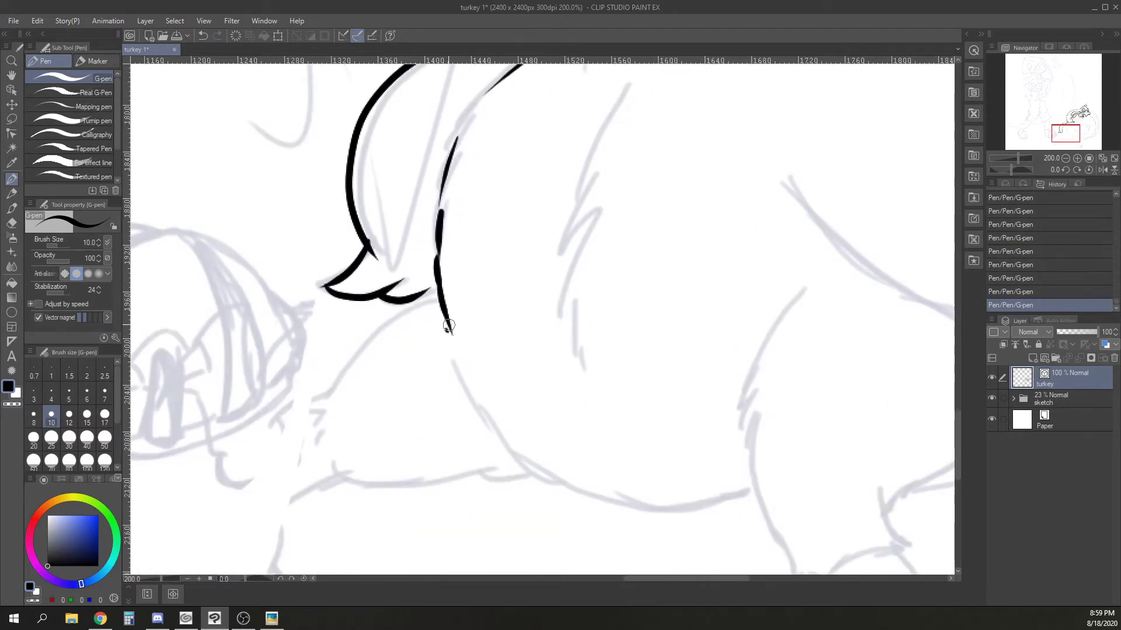
Ink the turkey's outstretched leg, its ragged thigh feathers and clawed foot with the G-pen at size 8.
{"action": "left_click", "coordinate": [34, 415]}
{"action": "left_click_drag", "start_coordinate": [394, 435], "coordinate": [549, 400]}
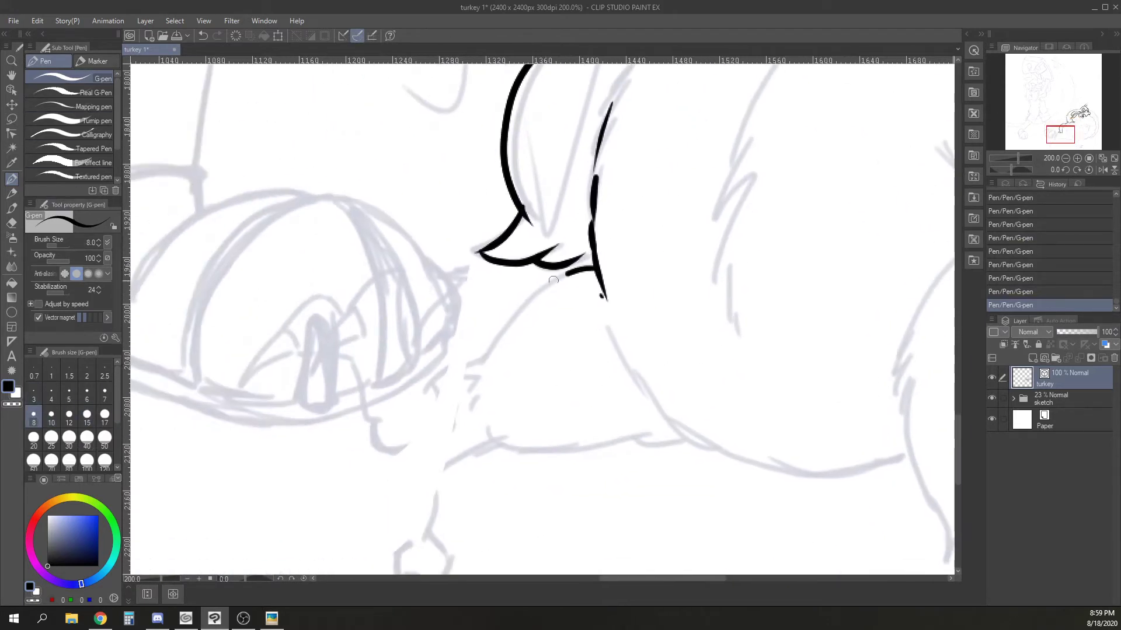
{"action": "left_click_drag", "start_coordinate": [591, 269], "coordinate": [453, 366]}
{"action": "left_click_drag", "start_coordinate": [654, 435], "coordinate": [476, 411]}
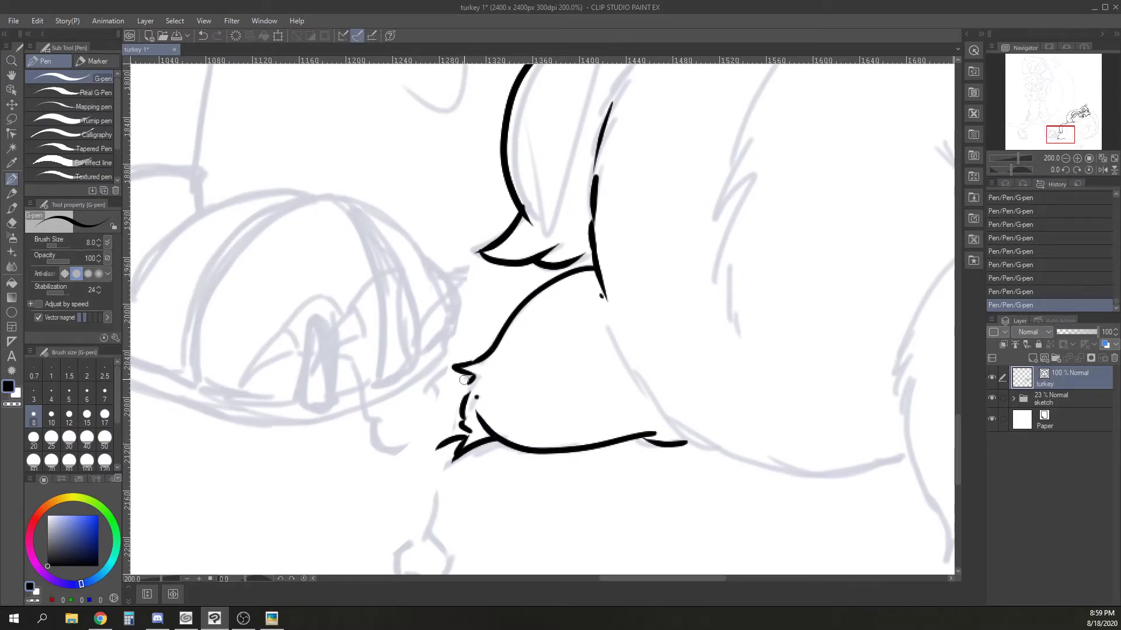
{"action": "mouse_move", "coordinate": [426, 395]}
{"action": "left_mouse_down"}
{"action": "mouse_move", "coordinate": [430, 304]}
{"action": "mouse_move", "coordinate": [392, 275]}
{"action": "mouse_move", "coordinate": [402, 288]}
{"action": "left_mouse_up"}
{"action": "left_click_drag", "start_coordinate": [390, 344], "coordinate": [390, 390]}
{"action": "mouse_move", "coordinate": [386, 346]}
{"action": "left_mouse_down"}
{"action": "mouse_move", "coordinate": [339, 312]}
{"action": "mouse_move", "coordinate": [308, 324]}
{"action": "mouse_move", "coordinate": [299, 352]}
{"action": "mouse_move", "coordinate": [345, 325]}
{"action": "mouse_move", "coordinate": [359, 381]}
{"action": "mouse_move", "coordinate": [404, 447]}
{"action": "mouse_move", "coordinate": [425, 441]}
{"action": "mouse_move", "coordinate": [433, 481]}
{"action": "mouse_move", "coordinate": [410, 482]}
{"action": "mouse_move", "coordinate": [389, 507]}
{"action": "mouse_move", "coordinate": [396, 475]}
{"action": "left_mouse_up"}
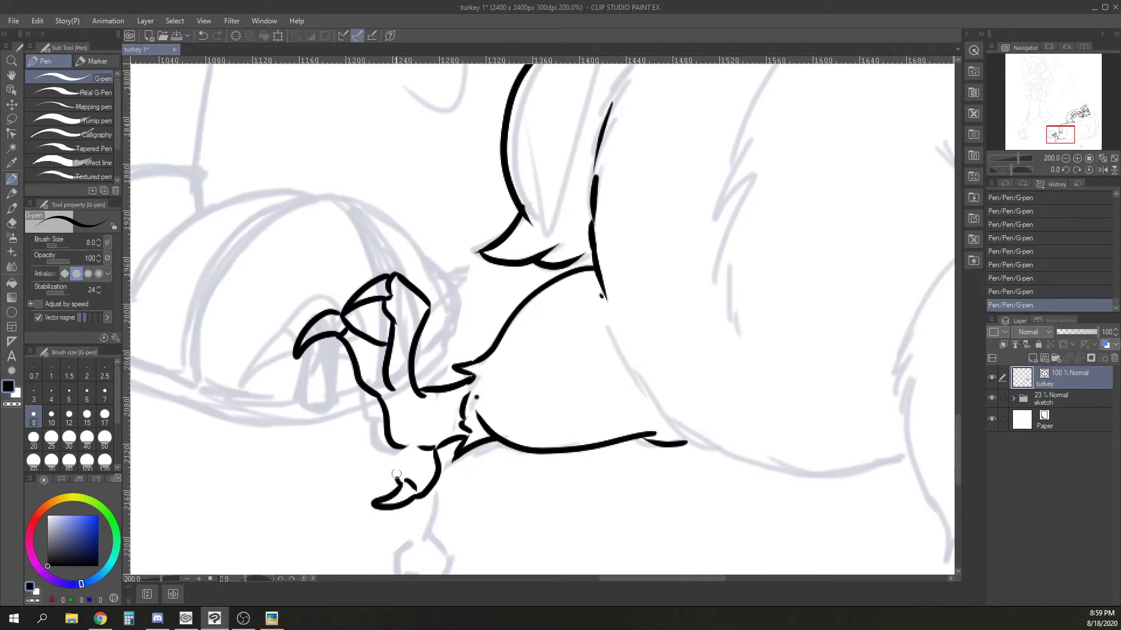
Ink the underside of the turkey's belly and the feathered thigh of its standing leg.
{"action": "mouse_move", "coordinate": [688, 519]}
{"action": "left_mouse_down"}
{"action": "mouse_move", "coordinate": [448, 438]}
{"action": "mouse_move", "coordinate": [339, 441]}
{"action": "left_mouse_up"}
{"action": "left_click_drag", "start_coordinate": [345, 365], "coordinate": [270, 265]}
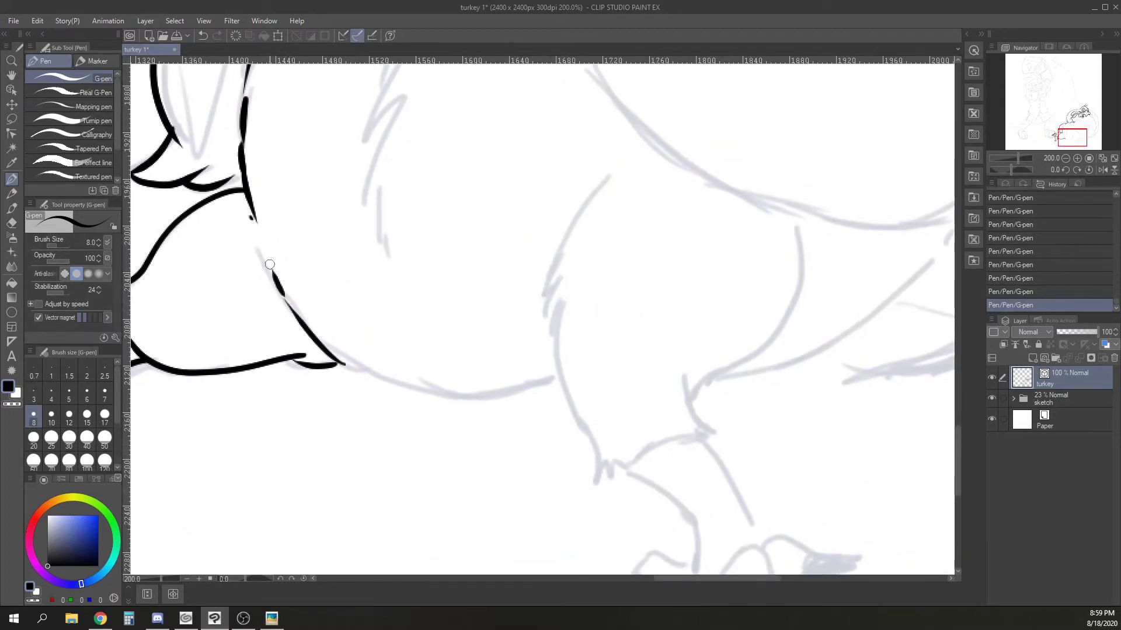
{"action": "mouse_move", "coordinate": [338, 366]}
{"action": "left_mouse_down"}
{"action": "mouse_move", "coordinate": [488, 390]}
{"action": "mouse_move", "coordinate": [545, 386]}
{"action": "left_mouse_up"}
{"action": "mouse_move", "coordinate": [609, 177]}
{"action": "left_mouse_down"}
{"action": "mouse_move", "coordinate": [549, 289]}
{"action": "mouse_move", "coordinate": [545, 326]}
{"action": "left_mouse_up"}
{"action": "mouse_move", "coordinate": [552, 314]}
{"action": "left_mouse_down"}
{"action": "mouse_move", "coordinate": [563, 387]}
{"action": "mouse_move", "coordinate": [606, 482]}
{"action": "left_mouse_up"}
{"action": "left_click_drag", "start_coordinate": [610, 473], "coordinate": [626, 468]}
{"action": "left_click_drag", "start_coordinate": [800, 231], "coordinate": [715, 382]}
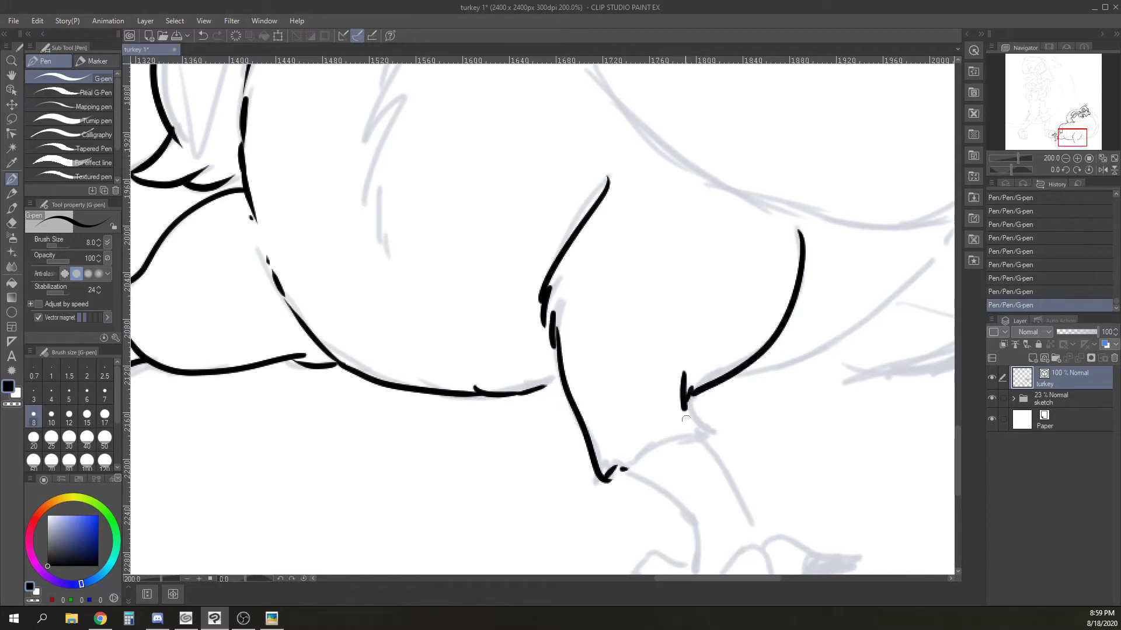
{"action": "left_click_drag", "start_coordinate": [687, 441], "coordinate": [616, 471]}
Ink the standing leg's lower shank with scale lines and its foot with three clawed toes.
{"action": "left_click_drag", "start_coordinate": [736, 457], "coordinate": [505, 288]}
{"action": "mouse_move", "coordinate": [386, 299]}
{"action": "left_mouse_down"}
{"action": "mouse_move", "coordinate": [453, 349]}
{"action": "mouse_move", "coordinate": [462, 403]}
{"action": "left_mouse_up"}
{"action": "left_click_drag", "start_coordinate": [431, 324], "coordinate": [474, 303]}
{"action": "left_click_drag", "start_coordinate": [455, 349], "coordinate": [491, 332]}
{"action": "left_click_drag", "start_coordinate": [466, 373], "coordinate": [472, 368]}
{"action": "left_click_drag", "start_coordinate": [462, 269], "coordinate": [512, 337]}
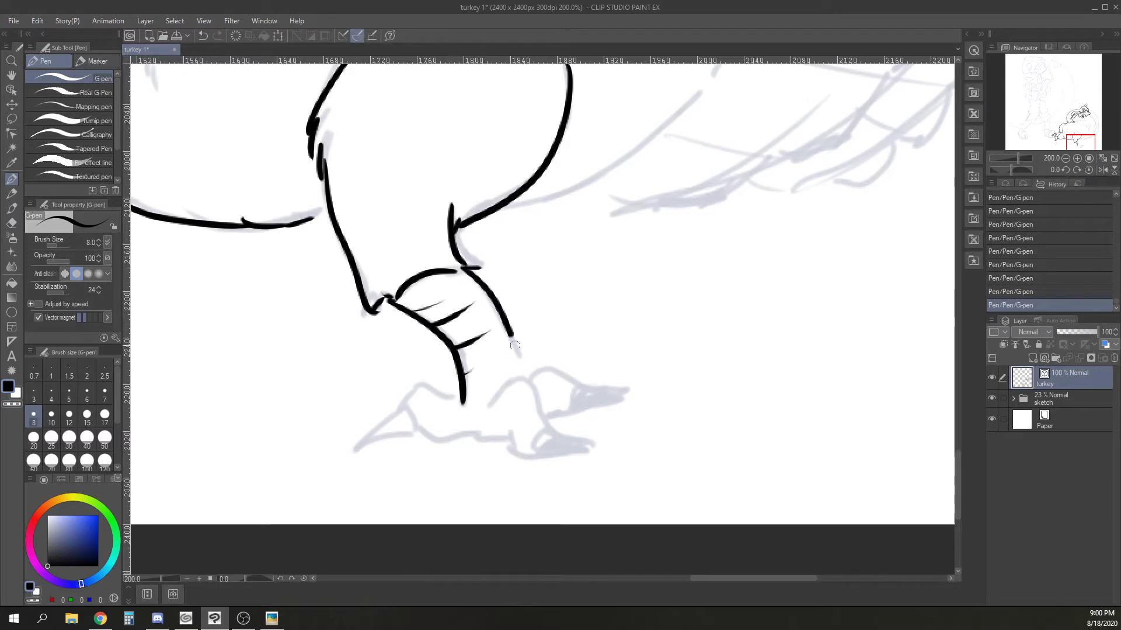
{"action": "left_click_drag", "start_coordinate": [495, 399], "coordinate": [605, 439]}
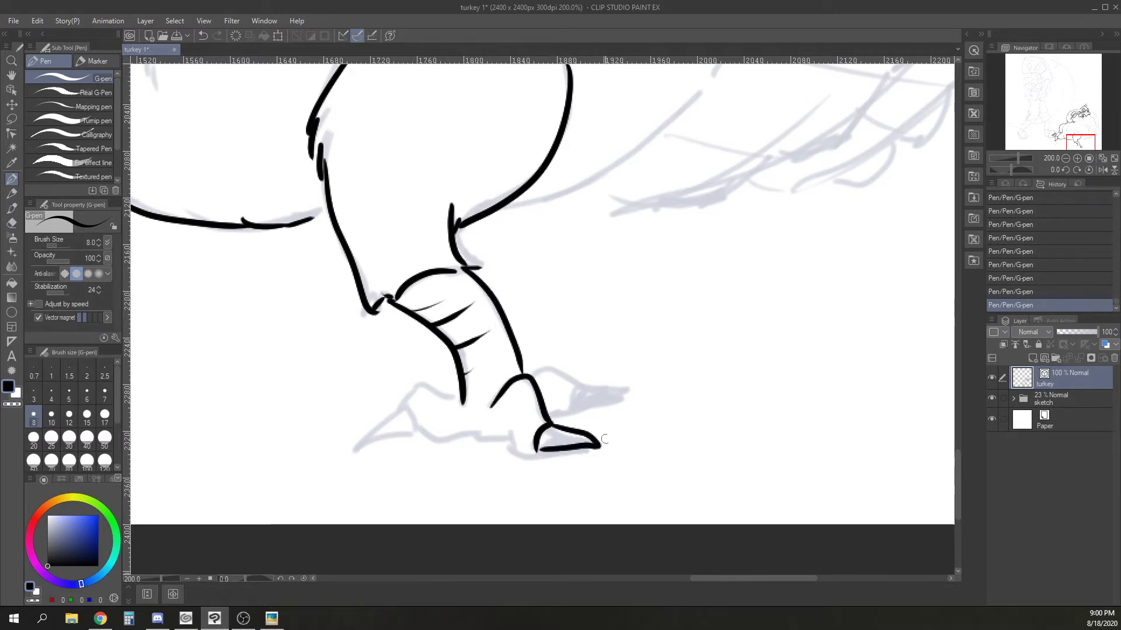
{"action": "left_click_drag", "start_coordinate": [627, 397], "coordinate": [584, 412]}
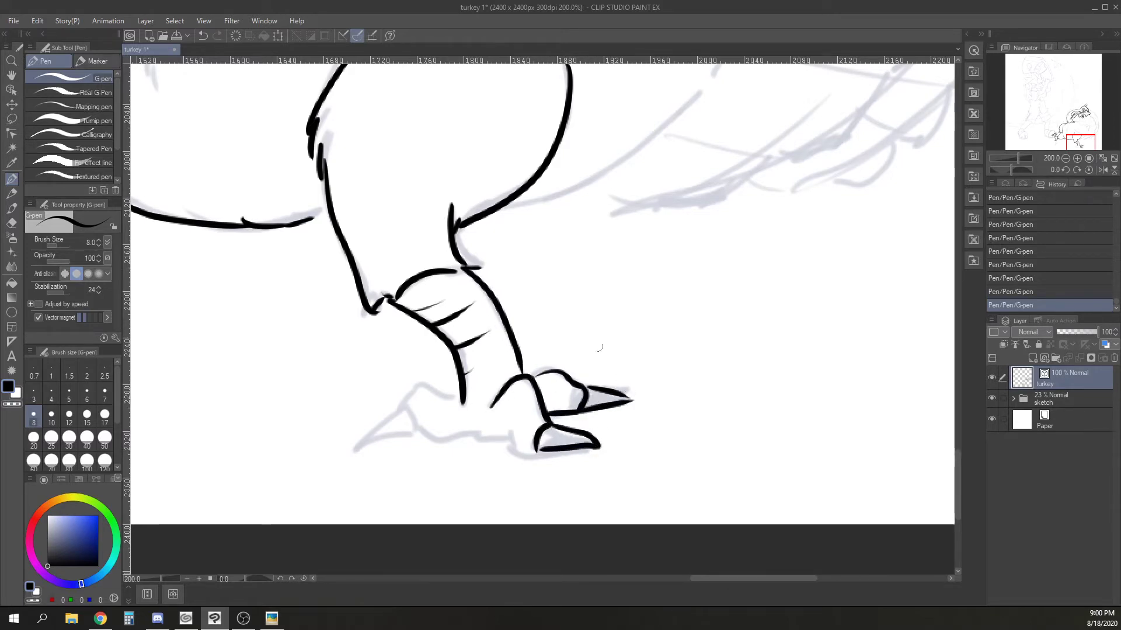
{"action": "mouse_move", "coordinate": [537, 451]}
{"action": "left_mouse_down"}
{"action": "mouse_move", "coordinate": [511, 416]}
{"action": "mouse_move", "coordinate": [464, 432]}
{"action": "left_mouse_up"}
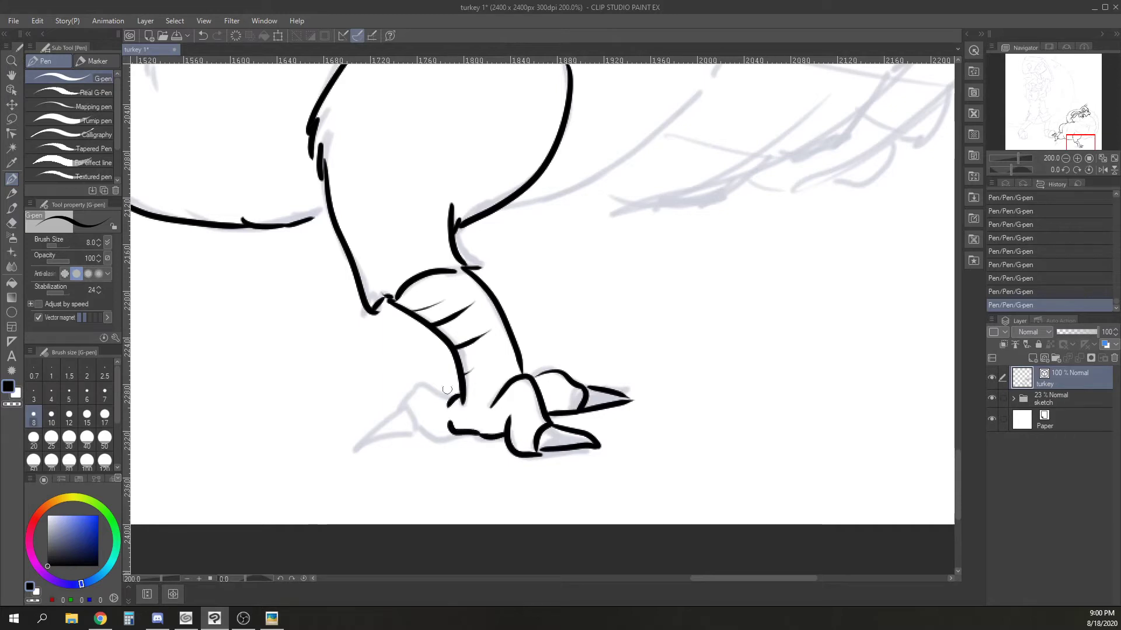
{"action": "left_click_drag", "start_coordinate": [403, 402], "coordinate": [421, 430]}
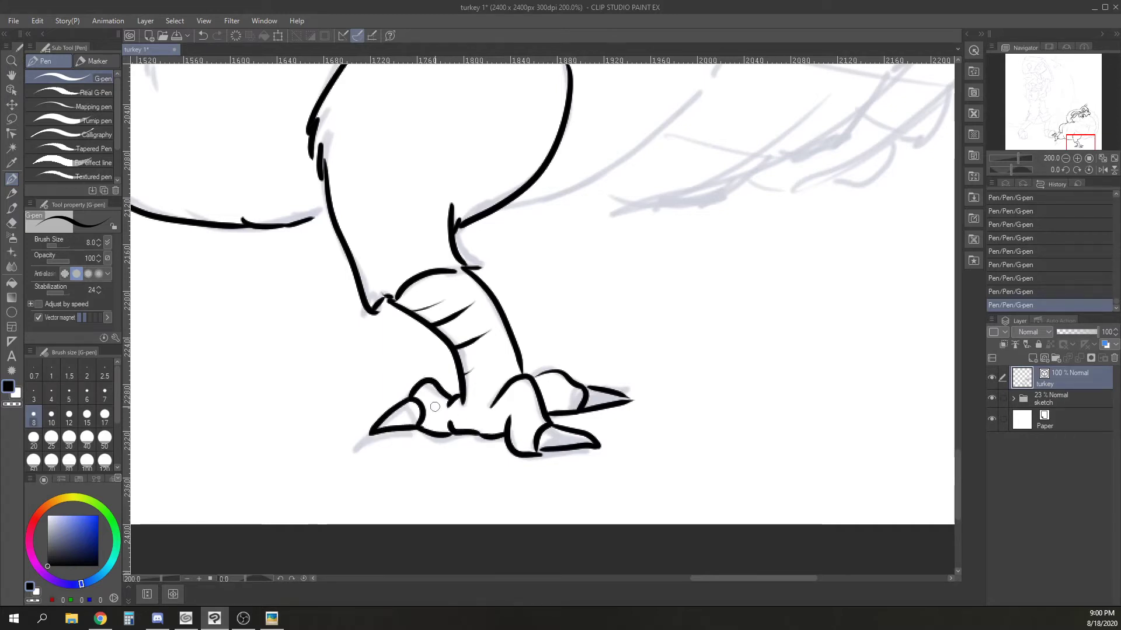
Ink the rump line behind the thigh and the near wing's curved outline with pointed feather tips.
{"action": "left_click_drag", "start_coordinate": [707, 237], "coordinate": [459, 456]}
{"action": "left_click_drag", "start_coordinate": [255, 426], "coordinate": [370, 377]}
{"action": "left_click_drag", "start_coordinate": [414, 338], "coordinate": [464, 282]}
{"action": "left_click_drag", "start_coordinate": [535, 347], "coordinate": [675, 451]}
{"action": "mouse_move", "coordinate": [271, 257]}
{"action": "left_mouse_down"}
{"action": "mouse_move", "coordinate": [356, 352]}
{"action": "mouse_move", "coordinate": [612, 377]}
{"action": "left_mouse_up"}
{"action": "key", "text": "ctrl+z"}
{"action": "left_click_drag", "start_coordinate": [271, 259], "coordinate": [410, 381]}
{"action": "key", "text": "ctrl+z"}
{"action": "mouse_move", "coordinate": [285, 279]}
{"action": "left_mouse_down"}
{"action": "mouse_move", "coordinate": [445, 387]}
{"action": "mouse_move", "coordinate": [690, 313]}
{"action": "mouse_move", "coordinate": [741, 145]}
{"action": "mouse_move", "coordinate": [666, 204]}
{"action": "mouse_move", "coordinate": [663, 141]}
{"action": "mouse_move", "coordinate": [604, 205]}
{"action": "left_mouse_up"}
{"action": "left_click_drag", "start_coordinate": [635, 151], "coordinate": [556, 192]}
{"action": "left_click_drag", "start_coordinate": [604, 148], "coordinate": [518, 171]}
{"action": "left_click_drag", "start_coordinate": [574, 138], "coordinate": [440, 107]}
Ink the turkey's upper back line from the neck to the wing, with small feather tufts below it.
{"action": "left_click_drag", "start_coordinate": [732, 290], "coordinate": [464, 453]}
{"action": "left_click_drag", "start_coordinate": [354, 393], "coordinate": [571, 474]}
{"action": "left_click_drag", "start_coordinate": [246, 299], "coordinate": [381, 342]}
{"action": "mouse_move", "coordinate": [291, 300]}
{"action": "left_mouse_down"}
{"action": "mouse_move", "coordinate": [443, 280]}
{"action": "mouse_move", "coordinate": [497, 297]}
{"action": "left_mouse_up"}
{"action": "mouse_move", "coordinate": [496, 299]}
{"action": "left_mouse_down"}
{"action": "mouse_move", "coordinate": [514, 293]}
{"action": "mouse_move", "coordinate": [578, 363]}
{"action": "left_mouse_up"}
{"action": "left_click_drag", "start_coordinate": [370, 334], "coordinate": [345, 314]}
{"action": "left_click_drag", "start_coordinate": [341, 319], "coordinate": [356, 323]}
Ink the radiating divider lines of the tail fan around the turkey's back, wing and rump.
{"action": "left_click_drag", "start_coordinate": [592, 383], "coordinate": [779, 274]}
{"action": "left_click_drag", "start_coordinate": [553, 328], "coordinate": [692, 168]}
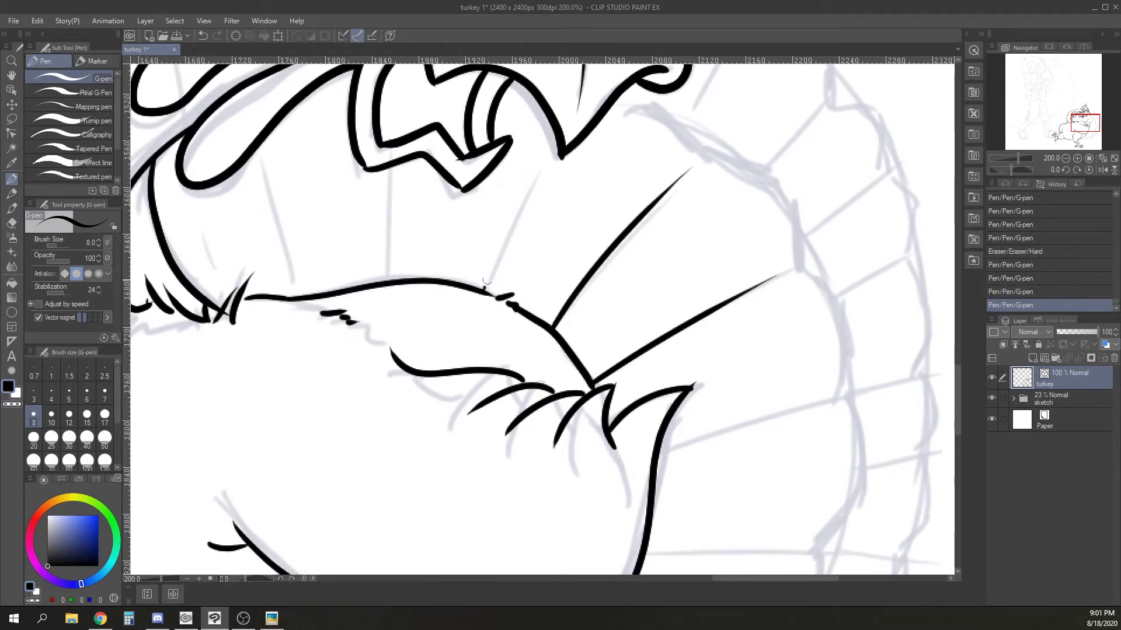
{"action": "left_click_drag", "start_coordinate": [484, 286], "coordinate": [551, 170]}
{"action": "left_click_drag", "start_coordinate": [385, 282], "coordinate": [400, 167]}
{"action": "left_click_drag", "start_coordinate": [296, 297], "coordinate": [288, 146]}
{"action": "left_click_drag", "start_coordinate": [231, 296], "coordinate": [190, 197]}
{"action": "left_click_drag", "start_coordinate": [659, 454], "coordinate": [815, 400]}
{"action": "left_click_drag", "start_coordinate": [768, 365], "coordinate": [677, 140]}
{"action": "left_click_drag", "start_coordinate": [556, 329], "coordinate": [672, 326]}
{"action": "left_click_drag", "start_coordinate": [496, 414], "coordinate": [655, 457]}
{"action": "left_click_drag", "start_coordinate": [425, 499], "coordinate": [585, 551]}
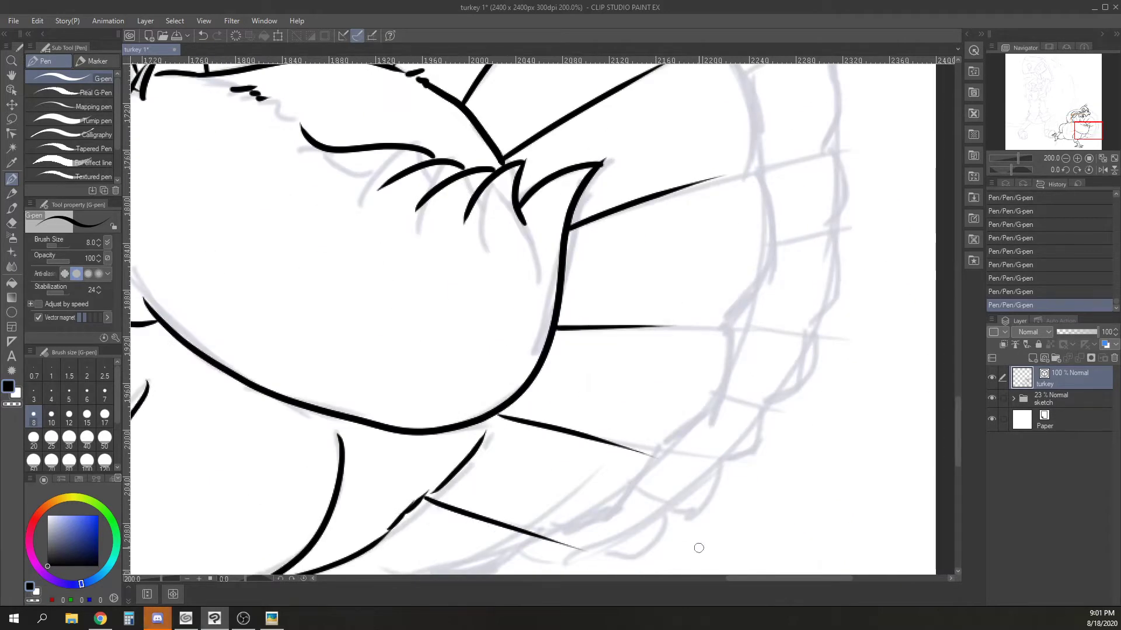
Ink the scalloped inner edge of the tail fan, joining the ends of the divider lines from the rump upward.
{"action": "left_click_drag", "start_coordinate": [695, 545], "coordinate": [700, 358]}
{"action": "left_click_drag", "start_coordinate": [388, 351], "coordinate": [429, 384]}
{"action": "mouse_move", "coordinate": [340, 380]}
{"action": "left_mouse_down"}
{"action": "mouse_move", "coordinate": [353, 399]}
{"action": "mouse_move", "coordinate": [402, 399]}
{"action": "left_mouse_up"}
{"action": "mouse_move", "coordinate": [496, 386]}
{"action": "left_mouse_down"}
{"action": "mouse_move", "coordinate": [578, 341]}
{"action": "mouse_move", "coordinate": [655, 271]}
{"action": "left_mouse_up"}
{"action": "mouse_move", "coordinate": [726, 143]}
{"action": "left_mouse_down"}
{"action": "mouse_move", "coordinate": [717, 222]}
{"action": "mouse_move", "coordinate": [648, 258]}
{"action": "left_mouse_up"}
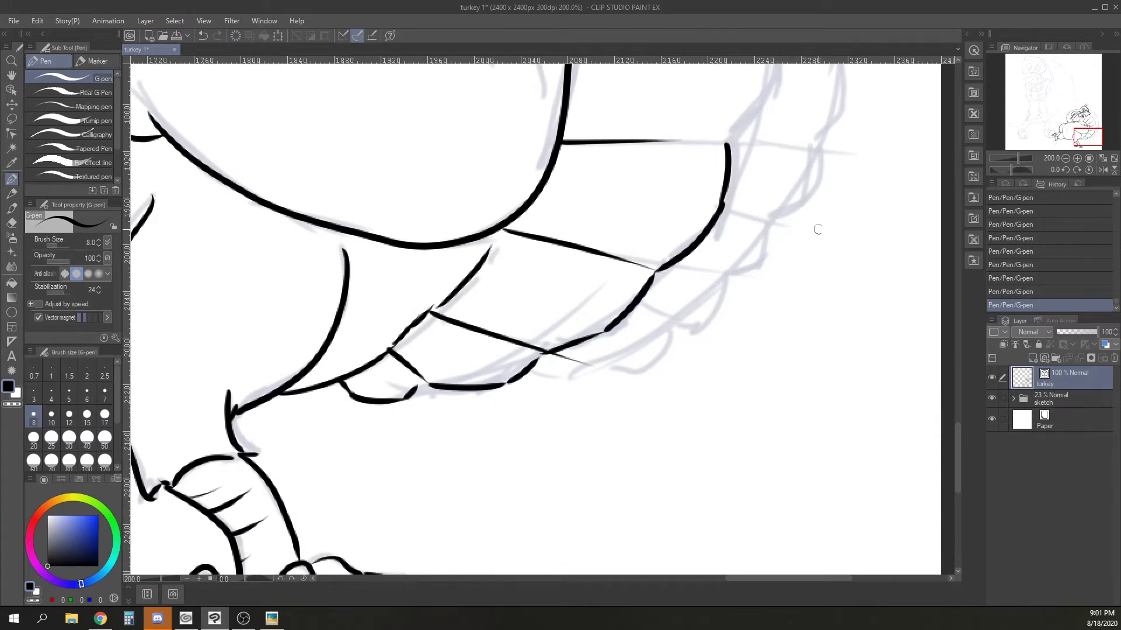
{"action": "left_click_drag", "start_coordinate": [818, 229], "coordinate": [529, 486]}
{"action": "mouse_move", "coordinate": [466, 244]}
{"action": "left_mouse_down"}
{"action": "mouse_move", "coordinate": [470, 364]}
{"action": "mouse_move", "coordinate": [438, 399]}
{"action": "left_mouse_up"}
{"action": "left_click_drag", "start_coordinate": [617, 278], "coordinate": [614, 405]}
{"action": "left_click_drag", "start_coordinate": [419, 242], "coordinate": [466, 340]}
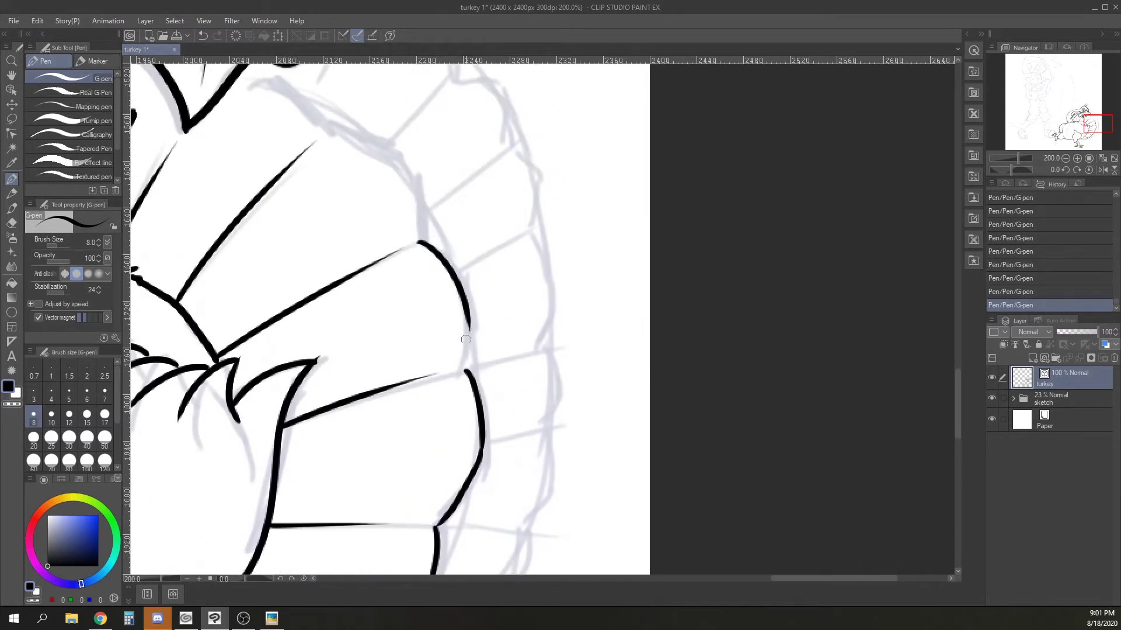
{"action": "mouse_move", "coordinate": [320, 126]}
{"action": "left_mouse_down"}
{"action": "mouse_move", "coordinate": [416, 201]}
{"action": "mouse_move", "coordinate": [419, 241]}
{"action": "left_mouse_up"}
Ink the short divider lines across the tail fan's outer band, between its inner edge and the rim.
{"action": "left_click_drag", "start_coordinate": [536, 240], "coordinate": [616, 435]}
{"action": "mouse_move", "coordinate": [398, 326]}
{"action": "left_mouse_down"}
{"action": "mouse_move", "coordinate": [326, 270]}
{"action": "mouse_move", "coordinate": [453, 194]}
{"action": "left_mouse_up"}
{"action": "left_click_drag", "start_coordinate": [461, 342], "coordinate": [523, 271]}
{"action": "left_click_drag", "start_coordinate": [503, 420], "coordinate": [606, 359]}
{"action": "left_click_drag", "start_coordinate": [539, 486], "coordinate": [609, 459]}
{"action": "left_click_drag", "start_coordinate": [609, 461], "coordinate": [580, 175]}
{"action": "left_click_drag", "start_coordinate": [516, 274], "coordinate": [607, 254]}
{"action": "left_click_drag", "start_coordinate": [489, 437], "coordinate": [597, 435]}
{"action": "mouse_move", "coordinate": [483, 500]}
{"action": "left_mouse_down"}
{"action": "mouse_move", "coordinate": [569, 518]}
{"action": "mouse_move", "coordinate": [528, 298]}
{"action": "left_mouse_up"}
{"action": "left_click_drag", "start_coordinate": [390, 337], "coordinate": [469, 346]}
Ink the tail fan's scalloped outer rim as a double line around the feather tips.
{"action": "left_click_drag", "start_coordinate": [313, 437], "coordinate": [368, 433]}
{"action": "mouse_move", "coordinate": [370, 433]}
{"action": "left_mouse_down"}
{"action": "mouse_move", "coordinate": [394, 402]}
{"action": "mouse_move", "coordinate": [439, 379]}
{"action": "left_mouse_up"}
{"action": "left_click_drag", "start_coordinate": [440, 379], "coordinate": [455, 348]}
{"action": "mouse_move", "coordinate": [456, 346]}
{"action": "left_mouse_down"}
{"action": "mouse_move", "coordinate": [498, 322]}
{"action": "mouse_move", "coordinate": [540, 220]}
{"action": "mouse_move", "coordinate": [498, 403]}
{"action": "mouse_move", "coordinate": [463, 316]}
{"action": "mouse_move", "coordinate": [474, 250]}
{"action": "mouse_move", "coordinate": [463, 223]}
{"action": "left_mouse_up"}
{"action": "left_click_drag", "start_coordinate": [532, 163], "coordinate": [464, 349]}
{"action": "mouse_move", "coordinate": [394, 408]}
{"action": "left_mouse_down"}
{"action": "mouse_move", "coordinate": [367, 233]}
{"action": "mouse_move", "coordinate": [357, 419]}
{"action": "left_mouse_up"}
{"action": "left_click_drag", "start_coordinate": [357, 417], "coordinate": [280, 326]}
{"action": "left_click_drag", "start_coordinate": [384, 274], "coordinate": [447, 364]}
{"action": "mouse_move", "coordinate": [348, 418]}
{"action": "left_mouse_down"}
{"action": "mouse_move", "coordinate": [335, 380]}
{"action": "mouse_move", "coordinate": [239, 306]}
{"action": "mouse_move", "coordinate": [174, 281]}
{"action": "left_mouse_up"}
{"action": "left_click_drag", "start_coordinate": [303, 329], "coordinate": [420, 503]}
{"action": "mouse_move", "coordinate": [453, 465]}
{"action": "left_mouse_down"}
{"action": "mouse_move", "coordinate": [326, 251]}
{"action": "mouse_move", "coordinate": [334, 563]}
{"action": "mouse_move", "coordinate": [331, 265]}
{"action": "mouse_move", "coordinate": [313, 376]}
{"action": "mouse_move", "coordinate": [284, 433]}
{"action": "mouse_move", "coordinate": [565, 223]}
{"action": "mouse_move", "coordinate": [443, 328]}
{"action": "mouse_move", "coordinate": [353, 373]}
{"action": "mouse_move", "coordinate": [220, 387]}
{"action": "left_mouse_up"}
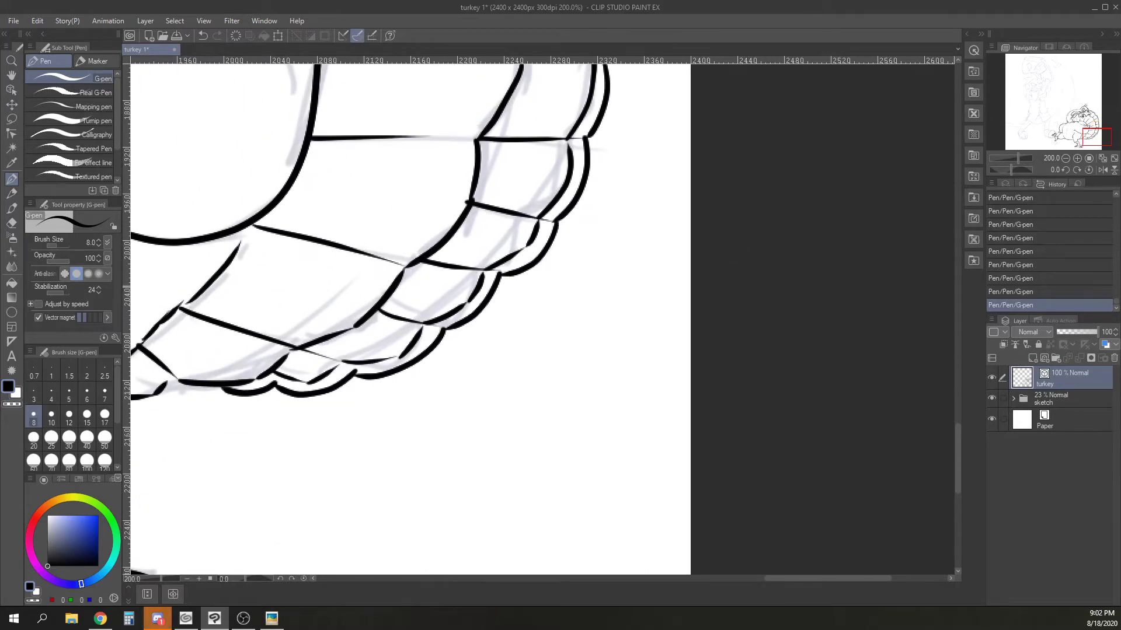
Hide the sketch folder and bring the whole inked turkey into view.
{"action": "key", "text": "ctrl+minus"}
{"action": "key", "text": "ctrl+minus"}
{"action": "key", "text": "ctrl+minus"}
{"action": "left_click", "coordinate": [991, 397]}
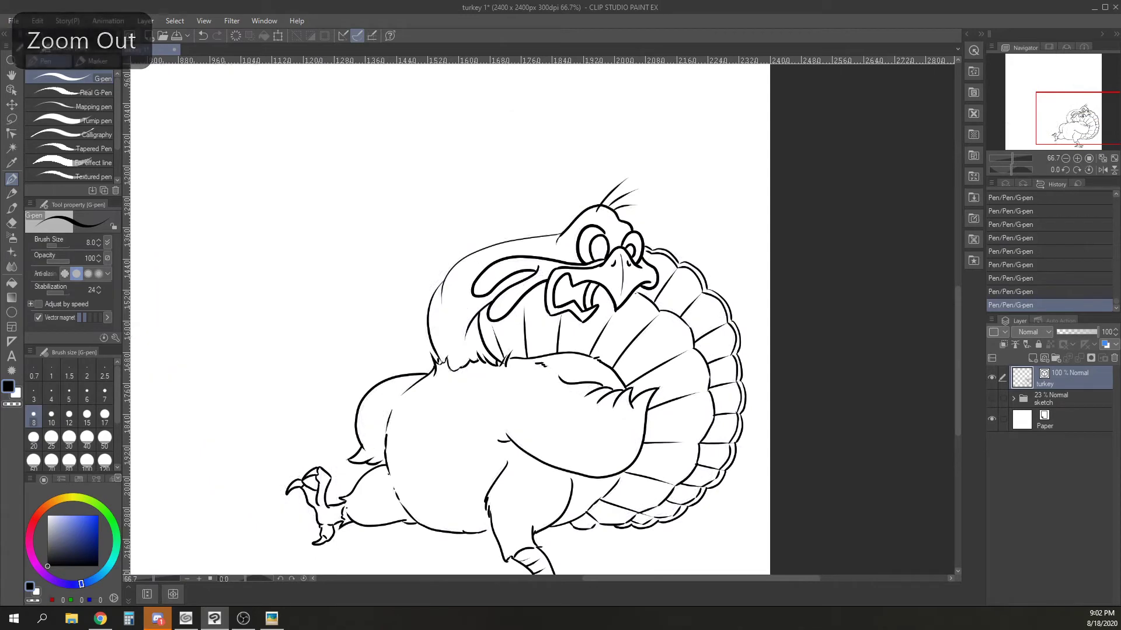
{"action": "left_click_drag", "start_coordinate": [618, 373], "coordinate": [557, 303]}
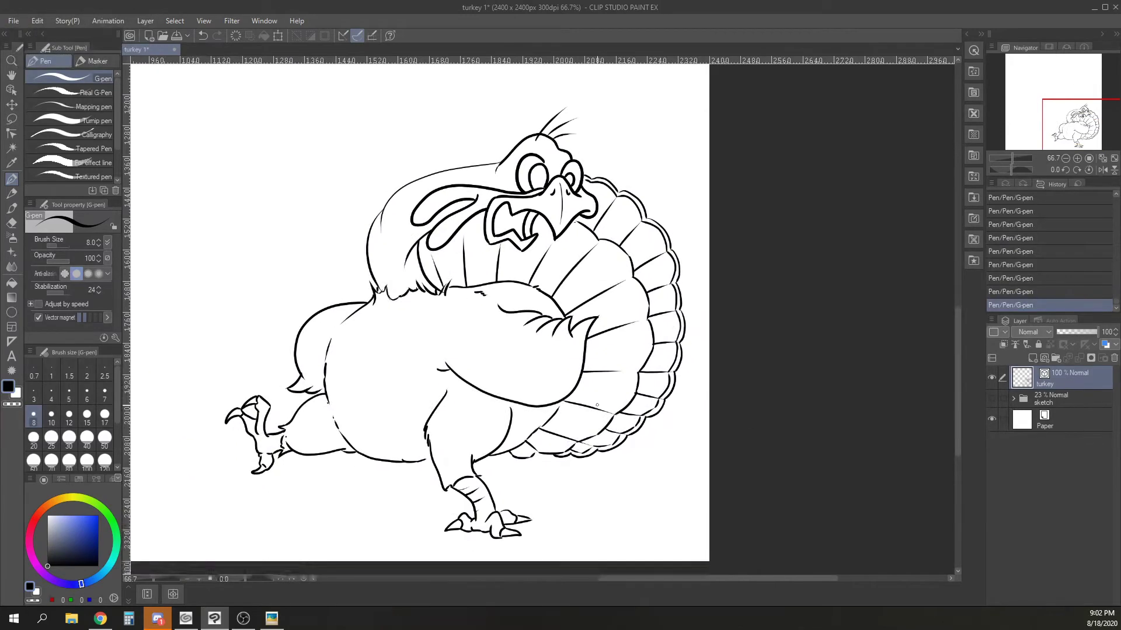
Adjust the vector line width of strokes around the turkey's head, neck and tail fan with the Adjust line width tool.
{"action": "left_click", "coordinate": [12, 133]}
{"action": "left_click", "coordinate": [93, 110]}
{"action": "left_click", "coordinate": [96, 143]}
{"action": "scroll", "coordinate": [556, 192], "scroll_direction": "up", "scroll_amount": 1}
{"action": "left_click_drag", "start_coordinate": [526, 136], "coordinate": [499, 177]}
{"action": "left_click_drag", "start_coordinate": [479, 138], "coordinate": [540, 104]}
{"action": "mouse_move", "coordinate": [485, 130]}
{"action": "left_mouse_down"}
{"action": "mouse_move", "coordinate": [554, 117]}
{"action": "mouse_move", "coordinate": [574, 137]}
{"action": "left_mouse_up"}
{"action": "left_click_drag", "start_coordinate": [549, 114], "coordinate": [585, 158]}
{"action": "mouse_move", "coordinate": [561, 168]}
{"action": "left_mouse_down"}
{"action": "mouse_move", "coordinate": [571, 156]}
{"action": "mouse_move", "coordinate": [575, 238]}
{"action": "mouse_move", "coordinate": [429, 217]}
{"action": "mouse_move", "coordinate": [425, 179]}
{"action": "mouse_move", "coordinate": [437, 181]}
{"action": "left_mouse_up"}
{"action": "mouse_move", "coordinate": [431, 204]}
{"action": "left_mouse_down"}
{"action": "mouse_move", "coordinate": [454, 182]}
{"action": "mouse_move", "coordinate": [476, 189]}
{"action": "mouse_move", "coordinate": [423, 241]}
{"action": "left_mouse_up"}
{"action": "left_click_drag", "start_coordinate": [582, 231], "coordinate": [543, 281]}
{"action": "left_click_drag", "start_coordinate": [588, 193], "coordinate": [617, 224]}
{"action": "left_click_drag", "start_coordinate": [563, 200], "coordinate": [513, 164]}
Move control points to close the gap in the mouth line, and erase the stray dot beside the beak.
{"action": "scroll", "coordinate": [505, 245], "scroll_direction": "up", "scroll_amount": 2}
{"action": "left_click", "coordinate": [98, 81]}
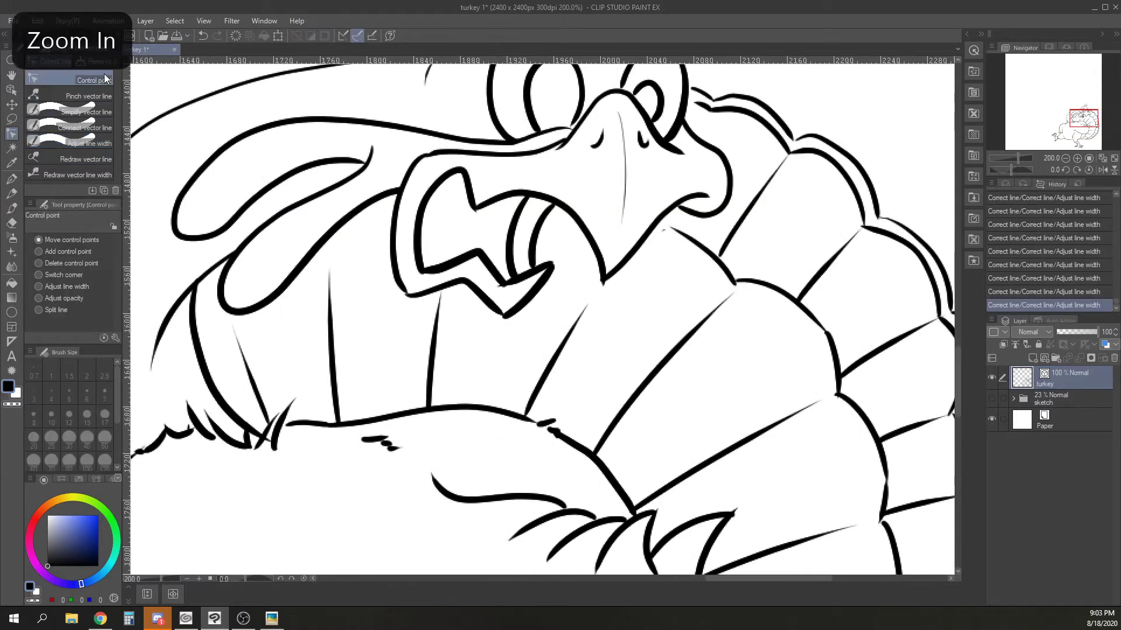
{"action": "left_click_drag", "start_coordinate": [501, 287], "coordinate": [506, 284]}
{"action": "left_click_drag", "start_coordinate": [501, 288], "coordinate": [504, 284]}
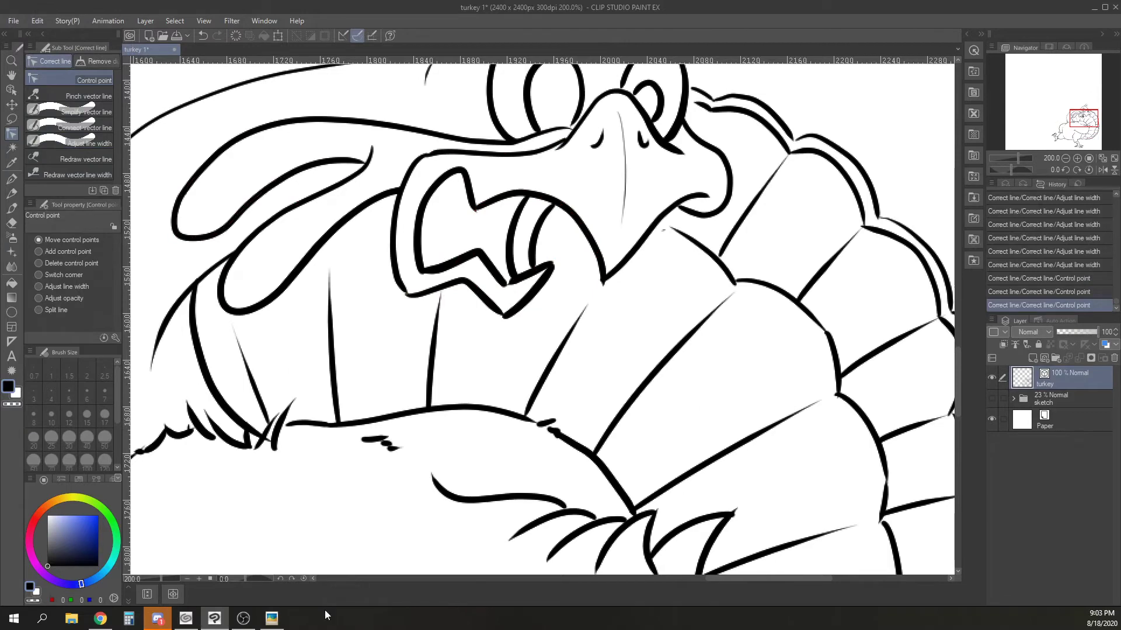
{"action": "left_click", "coordinate": [665, 231]}
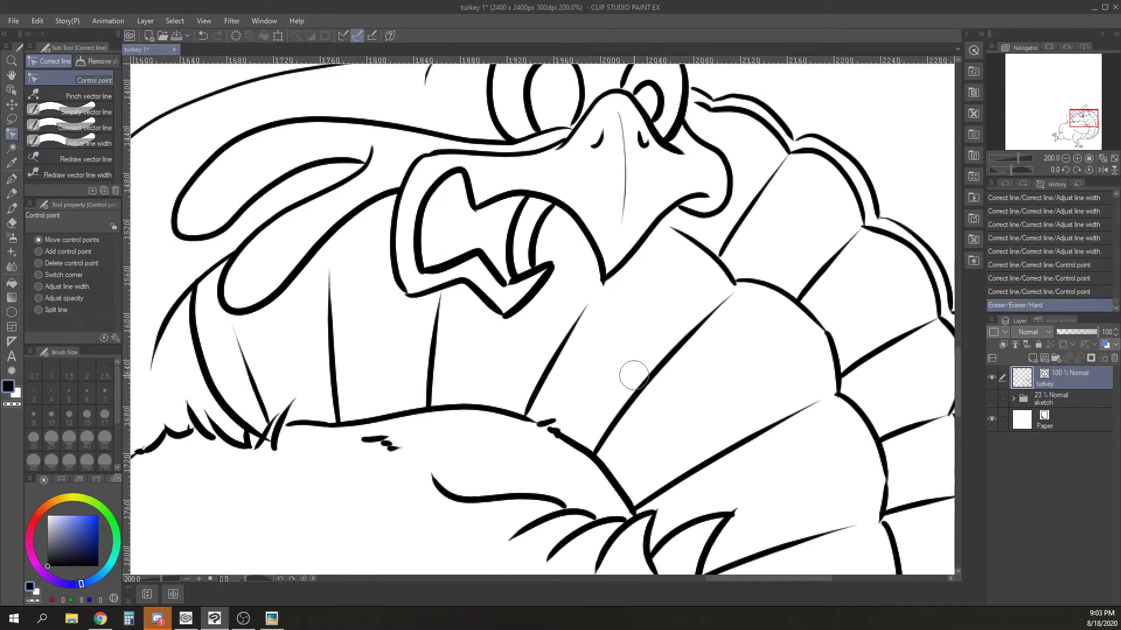
{"action": "scroll", "coordinate": [902, 263], "scroll_direction": "down", "scroll_amount": 1}
Reposition vector control points to tidy the line ends along the turkey's outlines.
{"action": "left_click_drag", "start_coordinate": [871, 313], "coordinate": [582, 164]}
{"action": "scroll", "coordinate": [646, 378], "scroll_direction": "up", "scroll_amount": 5}
{"action": "left_click_drag", "start_coordinate": [641, 344], "coordinate": [660, 365]}
{"action": "left_click_drag", "start_coordinate": [665, 528], "coordinate": [747, 263]}
{"action": "left_click_drag", "start_coordinate": [643, 478], "coordinate": [642, 354]}
{"action": "left_click_drag", "start_coordinate": [652, 475], "coordinate": [759, 87]}
{"action": "left_click_drag", "start_coordinate": [691, 301], "coordinate": [830, 89]}
{"action": "left_click_drag", "start_coordinate": [278, 275], "coordinate": [240, 258]}
Return to a view of the whole turkey and save the file.
{"action": "scroll", "coordinate": [408, 310], "scroll_direction": "down", "scroll_amount": 4}
{"action": "key", "text": "ctrl+minus"}
{"action": "key", "text": "ctrl+minus"}
{"action": "key", "text": "ctrl+minus"}
{"action": "key", "text": "ctrl+minus"}
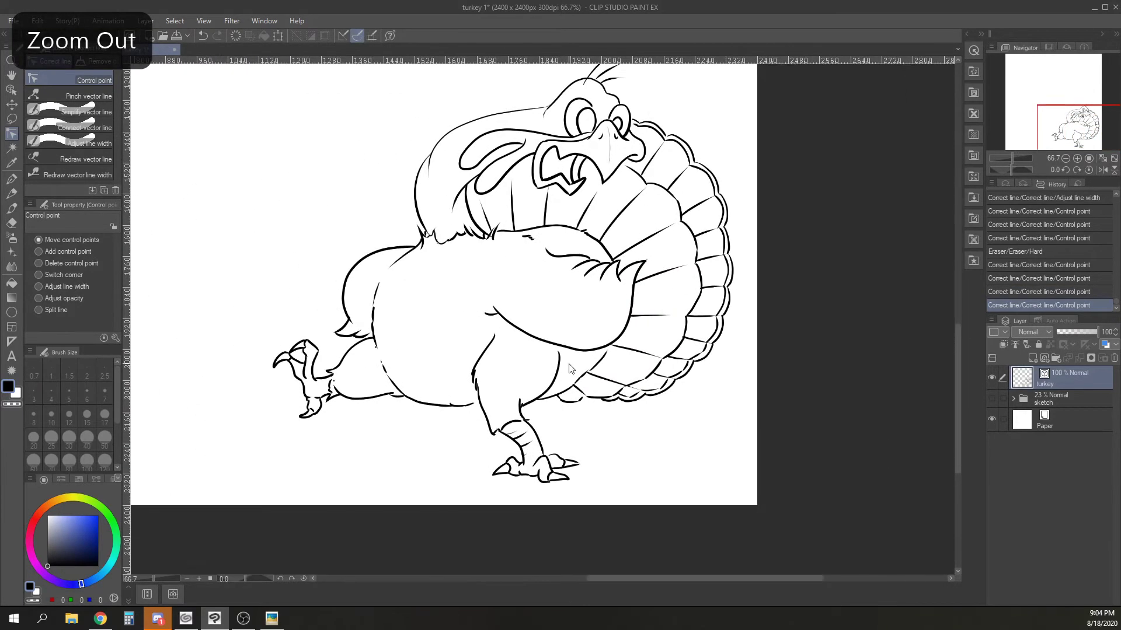
{"action": "left_click", "coordinate": [13, 20]}
{"action": "left_click", "coordinate": [26, 91]}
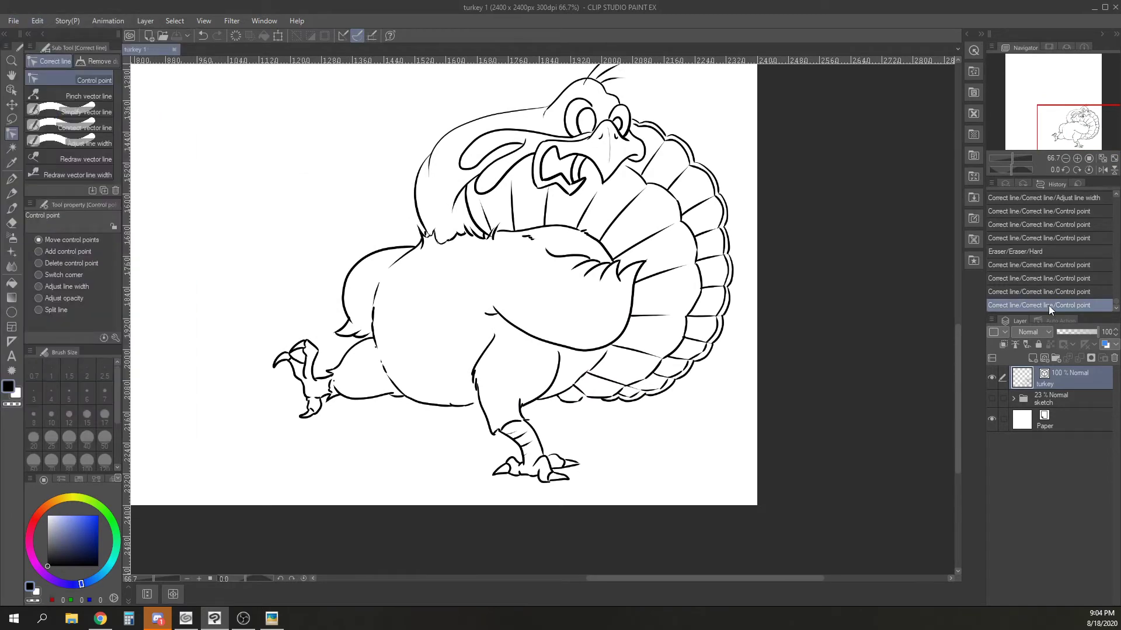
Show the sketch folder and add a new vector layer named "me" above the turkey layer.
{"action": "left_click", "coordinate": [1065, 158]}
{"action": "left_click", "coordinate": [992, 398]}
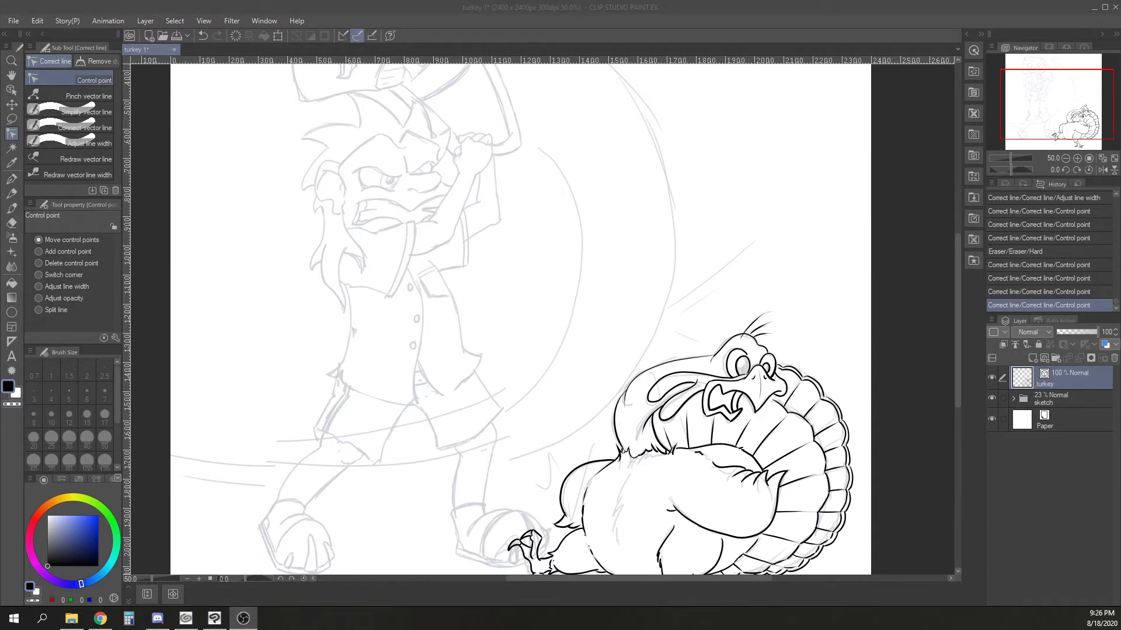
{"action": "left_click", "coordinate": [1076, 158]}
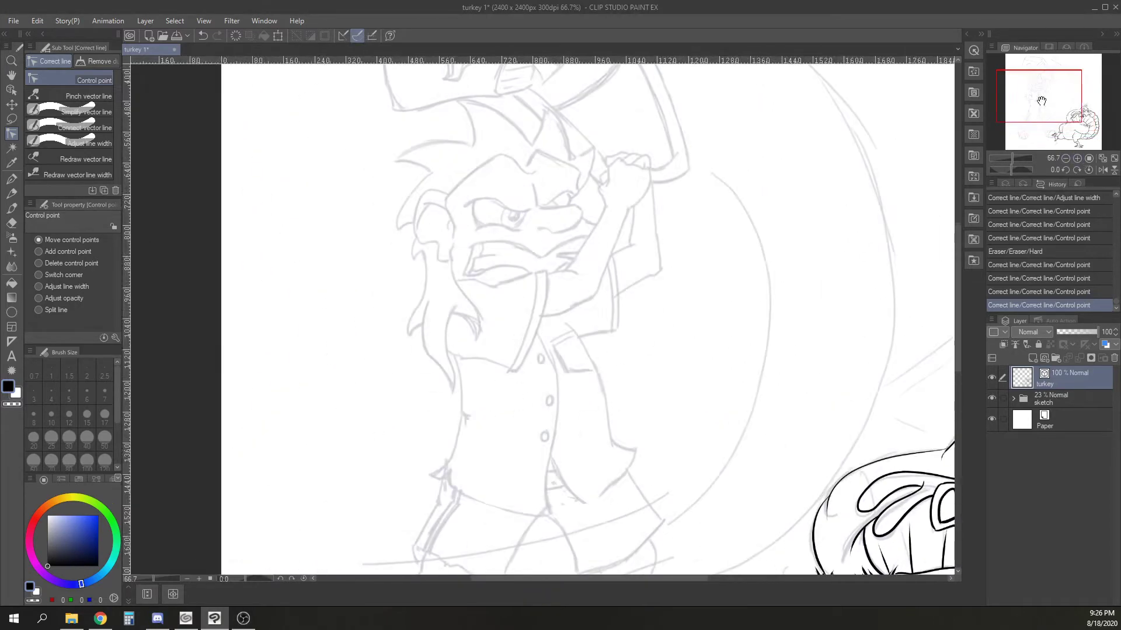
{"action": "left_click", "coordinate": [1044, 358]}
{"action": "key", "text": "Return"}
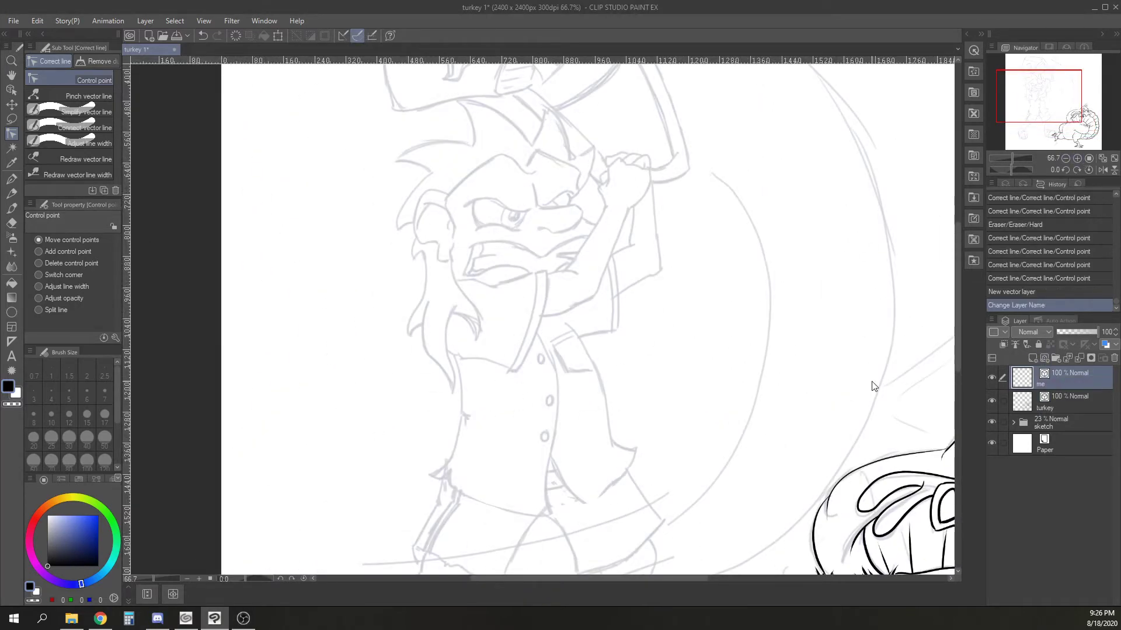
Ink the character's nose and both glaring eyes with the G-pen at size 8.
{"action": "left_click", "coordinate": [1077, 158]}
{"action": "key", "text": "p"}
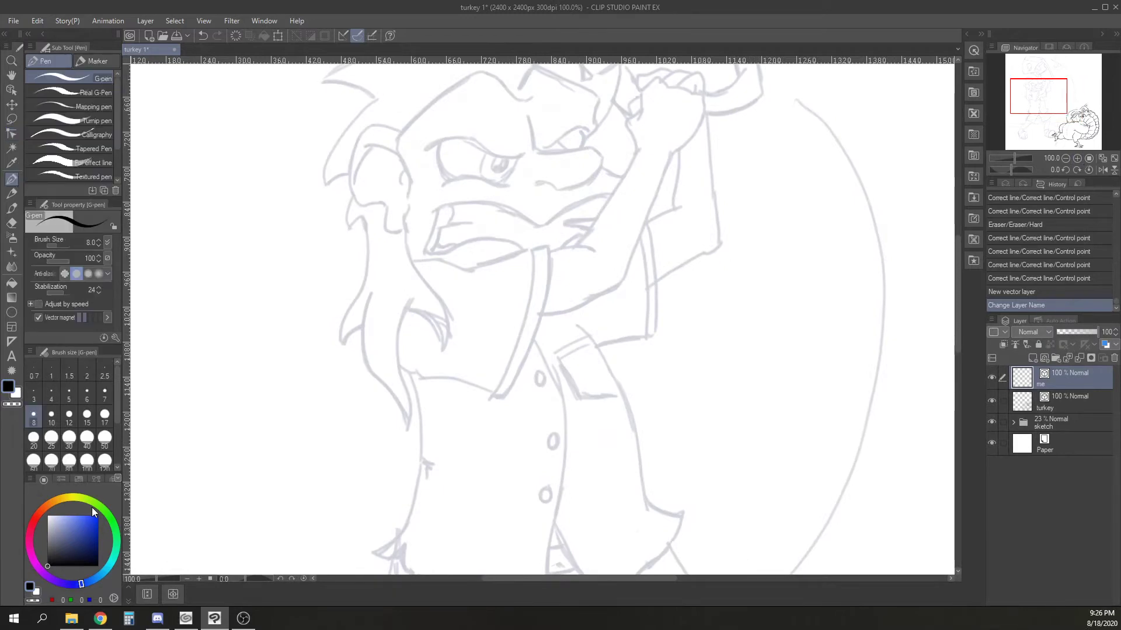
{"action": "left_click", "coordinate": [1077, 158]}
{"action": "left_click_drag", "start_coordinate": [1043, 100], "coordinate": [1036, 86]}
{"action": "mouse_move", "coordinate": [582, 185]}
{"action": "left_mouse_down"}
{"action": "mouse_move", "coordinate": [596, 249]}
{"action": "mouse_move", "coordinate": [698, 247]}
{"action": "mouse_move", "coordinate": [729, 269]}
{"action": "mouse_move", "coordinate": [655, 322]}
{"action": "mouse_move", "coordinate": [595, 321]}
{"action": "left_mouse_up"}
{"action": "mouse_move", "coordinate": [574, 245]}
{"action": "left_mouse_down"}
{"action": "mouse_move", "coordinate": [534, 266]}
{"action": "mouse_move", "coordinate": [388, 230]}
{"action": "mouse_move", "coordinate": [379, 251]}
{"action": "left_mouse_up"}
{"action": "mouse_move", "coordinate": [400, 326]}
{"action": "left_mouse_down"}
{"action": "mouse_move", "coordinate": [461, 308]}
{"action": "mouse_move", "coordinate": [561, 324]}
{"action": "left_mouse_up"}
{"action": "left_click_drag", "start_coordinate": [559, 266], "coordinate": [529, 322]}
{"action": "left_click_drag", "start_coordinate": [402, 232], "coordinate": [418, 309]}
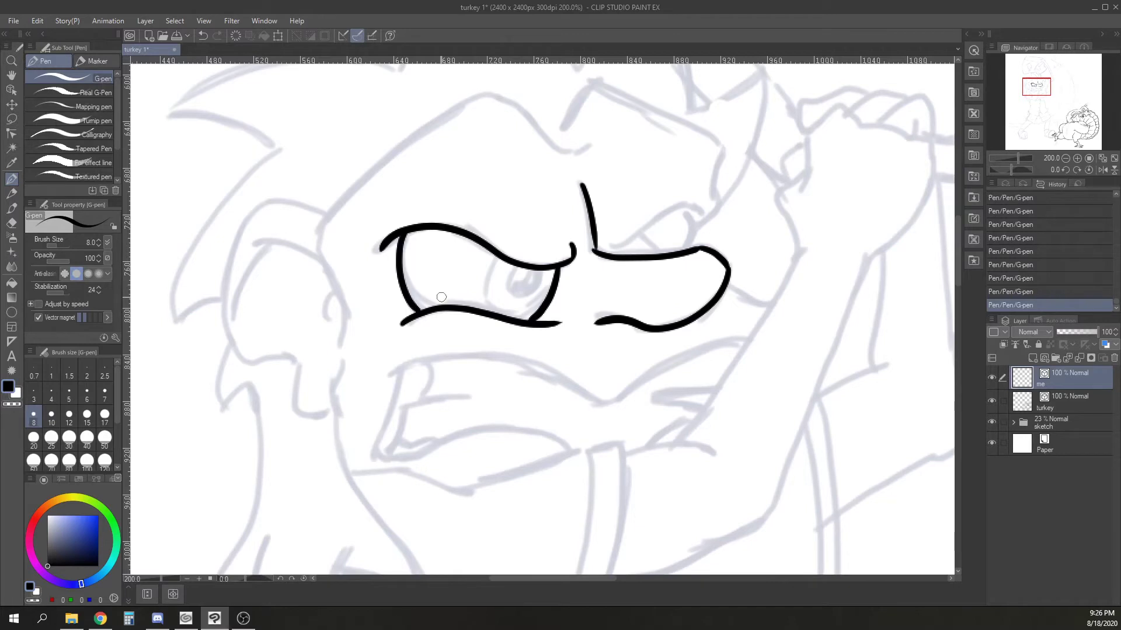
{"action": "left_click_drag", "start_coordinate": [512, 277], "coordinate": [536, 268]}
{"action": "left_click_drag", "start_coordinate": [609, 255], "coordinate": [698, 210]}
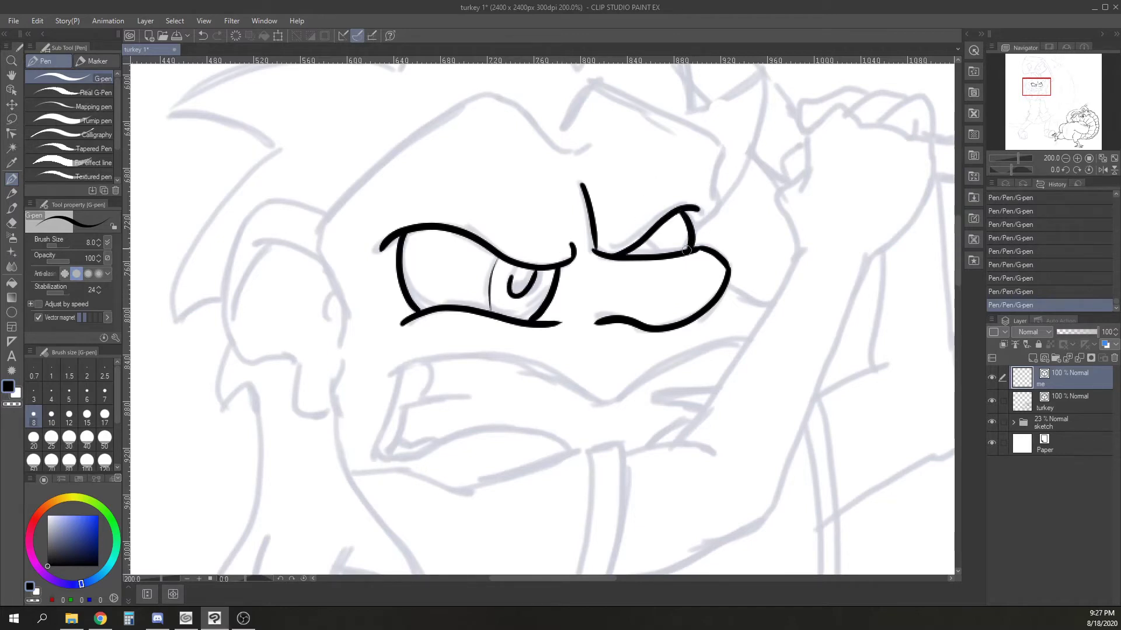
Ink the character's forehead hairline, side of the face and ear with its inner fold.
{"action": "mouse_move", "coordinate": [718, 208]}
{"action": "left_mouse_down"}
{"action": "mouse_move", "coordinate": [721, 146]}
{"action": "mouse_move", "coordinate": [605, 92]}
{"action": "left_mouse_up"}
{"action": "mouse_move", "coordinate": [559, 140]}
{"action": "left_mouse_down"}
{"action": "mouse_move", "coordinate": [432, 122]}
{"action": "mouse_move", "coordinate": [325, 252]}
{"action": "mouse_move", "coordinate": [345, 313]}
{"action": "left_mouse_up"}
{"action": "mouse_move", "coordinate": [332, 221]}
{"action": "left_mouse_down"}
{"action": "mouse_move", "coordinate": [253, 204]}
{"action": "mouse_move", "coordinate": [234, 344]}
{"action": "mouse_move", "coordinate": [296, 365]}
{"action": "mouse_move", "coordinate": [352, 469]}
{"action": "left_mouse_up"}
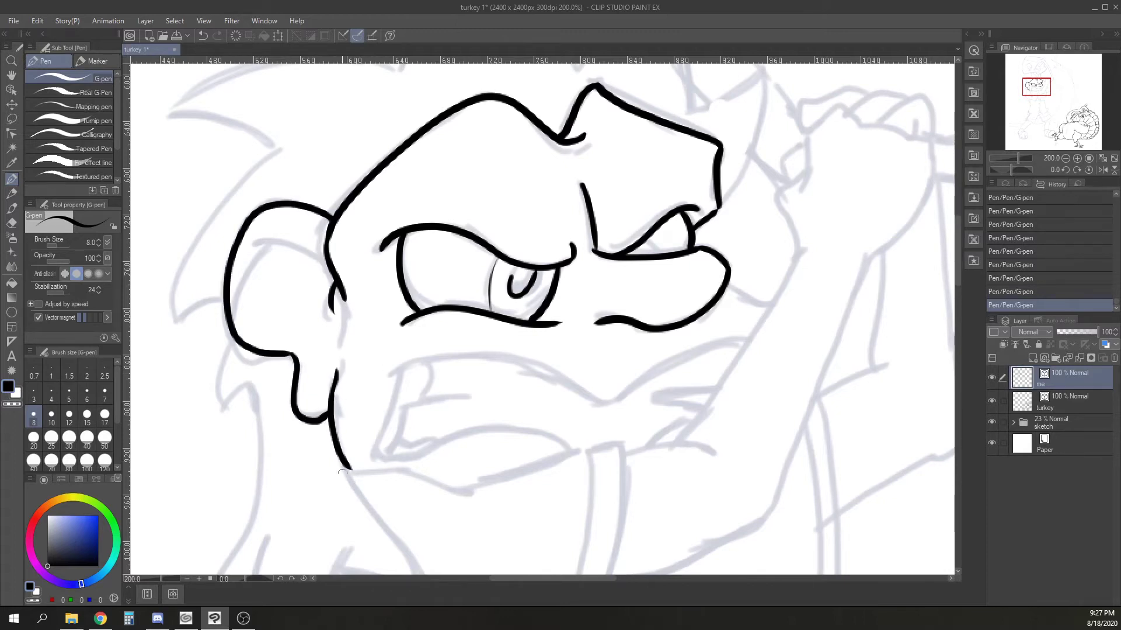
{"action": "mouse_move", "coordinate": [324, 260]}
{"action": "left_mouse_down"}
{"action": "mouse_move", "coordinate": [248, 252]}
{"action": "mouse_move", "coordinate": [241, 346]}
{"action": "left_mouse_up"}
Ink the character's snarling mouth with its wavy upper lip, lower lip and teeth lines.
{"action": "mouse_move", "coordinate": [761, 338]}
{"action": "left_mouse_down"}
{"action": "mouse_move", "coordinate": [563, 388]}
{"action": "mouse_move", "coordinate": [419, 364]}
{"action": "mouse_move", "coordinate": [380, 455]}
{"action": "mouse_move", "coordinate": [574, 455]}
{"action": "left_mouse_up"}
{"action": "left_click_drag", "start_coordinate": [384, 450], "coordinate": [448, 444]}
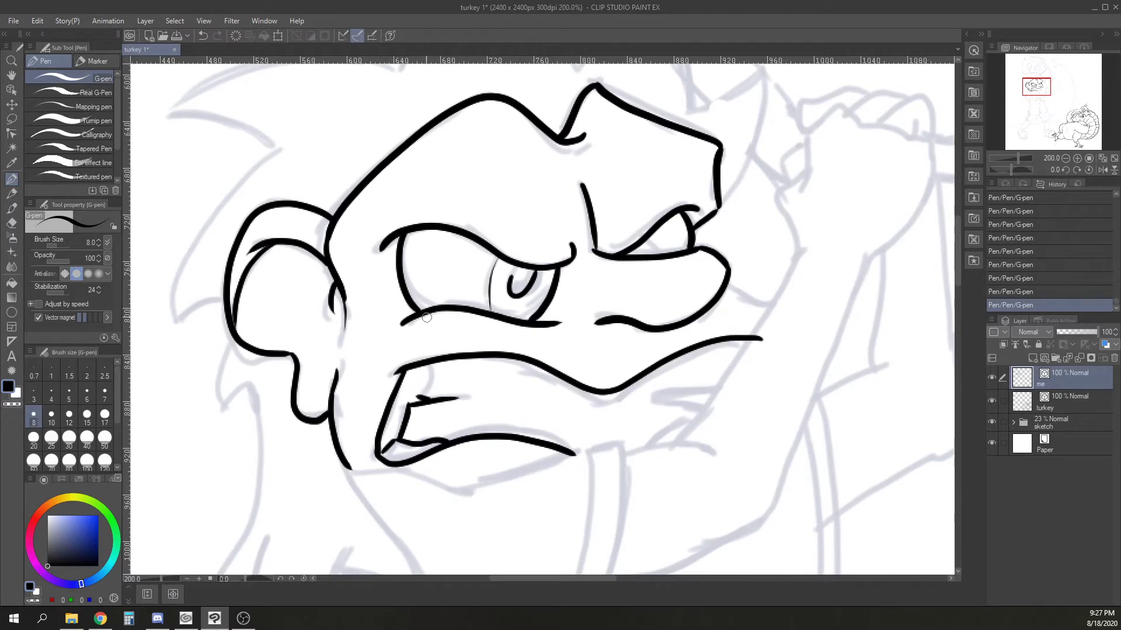
{"action": "mouse_move", "coordinate": [726, 387]}
{"action": "left_mouse_down"}
{"action": "mouse_move", "coordinate": [677, 397]}
{"action": "mouse_move", "coordinate": [724, 406]}
{"action": "mouse_move", "coordinate": [663, 445]}
{"action": "left_mouse_up"}
Ink the long hair locks hanging below the ear and over the shoulder.
{"action": "mouse_move", "coordinate": [576, 482]}
{"action": "left_mouse_down"}
{"action": "mouse_move", "coordinate": [510, 315]}
{"action": "mouse_move", "coordinate": [508, 269]}
{"action": "left_mouse_up"}
{"action": "mouse_move", "coordinate": [260, 232]}
{"action": "left_mouse_down"}
{"action": "mouse_move", "coordinate": [358, 376]}
{"action": "mouse_move", "coordinate": [342, 450]}
{"action": "left_mouse_up"}
{"action": "mouse_move", "coordinate": [278, 365]}
{"action": "left_mouse_down"}
{"action": "mouse_move", "coordinate": [301, 374]}
{"action": "mouse_move", "coordinate": [345, 450]}
{"action": "mouse_move", "coordinate": [359, 344]}
{"action": "left_mouse_up"}
{"action": "mouse_move", "coordinate": [304, 240]}
{"action": "left_mouse_down"}
{"action": "mouse_move", "coordinate": [250, 417]}
{"action": "mouse_move", "coordinate": [169, 459]}
{"action": "left_mouse_up"}
{"action": "left_click_drag", "start_coordinate": [214, 218], "coordinate": [171, 457]}
{"action": "mouse_move", "coordinate": [456, 377]}
{"action": "left_mouse_down"}
{"action": "mouse_move", "coordinate": [520, 485]}
{"action": "mouse_move", "coordinate": [638, 536]}
{"action": "left_mouse_up"}
{"action": "mouse_move", "coordinate": [374, 212]}
{"action": "left_mouse_down"}
{"action": "mouse_move", "coordinate": [330, 449]}
{"action": "mouse_move", "coordinate": [371, 432]}
{"action": "left_mouse_up"}
{"action": "left_click_drag", "start_coordinate": [412, 347], "coordinate": [540, 451]}
{"action": "mouse_move", "coordinate": [479, 285]}
{"action": "left_mouse_down"}
{"action": "mouse_move", "coordinate": [467, 320]}
{"action": "mouse_move", "coordinate": [491, 336]}
{"action": "mouse_move", "coordinate": [469, 357]}
{"action": "left_mouse_up"}
Ink the spiky hair tufts along the top and back of the head, undoing one stray stroke.
{"action": "mouse_move", "coordinate": [939, 181]}
{"action": "left_mouse_down"}
{"action": "mouse_move", "coordinate": [627, 312]}
{"action": "mouse_move", "coordinate": [600, 345]}
{"action": "mouse_move", "coordinate": [670, 181]}
{"action": "left_mouse_up"}
{"action": "left_click_drag", "start_coordinate": [598, 226], "coordinate": [670, 182]}
{"action": "left_click_drag", "start_coordinate": [674, 222], "coordinate": [609, 331]}
{"action": "left_click_drag", "start_coordinate": [532, 336], "coordinate": [457, 172]}
{"action": "left_click_drag", "start_coordinate": [416, 287], "coordinate": [458, 171]}
{"action": "mouse_move", "coordinate": [506, 316]}
{"action": "left_mouse_down"}
{"action": "mouse_move", "coordinate": [616, 339]}
{"action": "mouse_move", "coordinate": [432, 203]}
{"action": "mouse_move", "coordinate": [315, 178]}
{"action": "left_mouse_up"}
{"action": "left_click_drag", "start_coordinate": [347, 310], "coordinate": [315, 178]}
{"action": "key", "text": "ctrl+z"}
{"action": "mouse_move", "coordinate": [537, 318]}
{"action": "left_mouse_down"}
{"action": "mouse_move", "coordinate": [545, 286]}
{"action": "mouse_move", "coordinate": [503, 185]}
{"action": "mouse_move", "coordinate": [504, 304]}
{"action": "mouse_move", "coordinate": [301, 363]}
{"action": "left_mouse_up"}
{"action": "mouse_move", "coordinate": [416, 399]}
{"action": "left_mouse_down"}
{"action": "mouse_move", "coordinate": [301, 363]}
{"action": "mouse_move", "coordinate": [466, 157]}
{"action": "left_mouse_up"}
{"action": "mouse_move", "coordinate": [550, 209]}
{"action": "left_mouse_down"}
{"action": "mouse_move", "coordinate": [456, 340]}
{"action": "mouse_move", "coordinate": [485, 335]}
{"action": "mouse_move", "coordinate": [461, 348]}
{"action": "left_mouse_up"}
{"action": "left_click_drag", "start_coordinate": [778, 428], "coordinate": [449, 304]}
Ink the chin line below the mouth and the shirt sleeve with its cuff.
{"action": "mouse_move", "coordinate": [298, 404]}
{"action": "left_mouse_down"}
{"action": "mouse_move", "coordinate": [467, 403]}
{"action": "mouse_move", "coordinate": [559, 374]}
{"action": "left_mouse_up"}
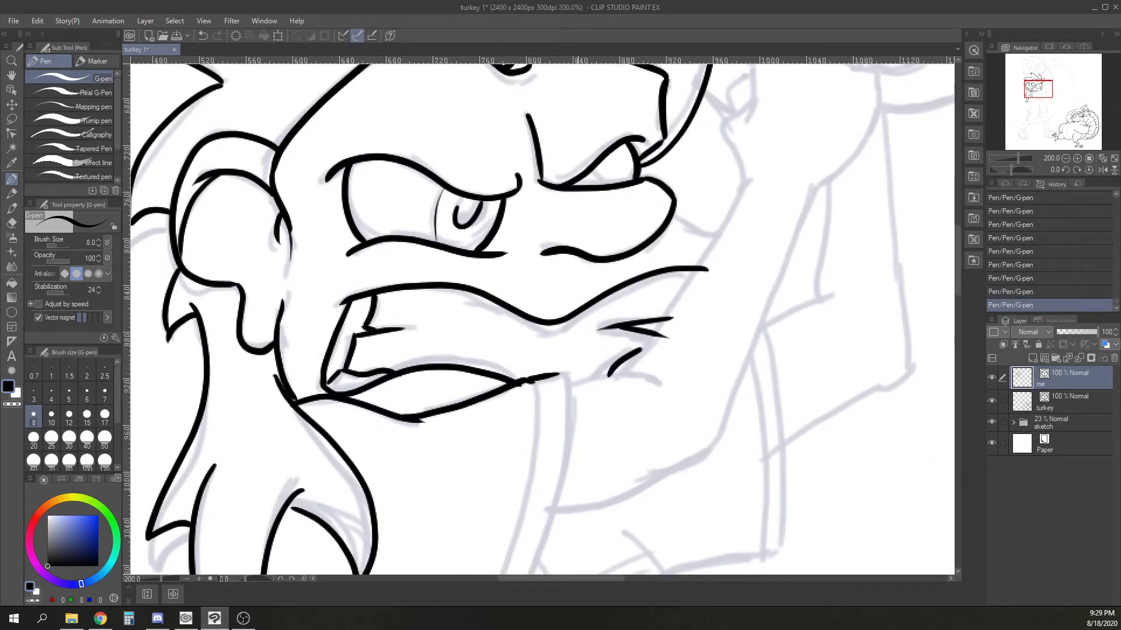
{"action": "left_click", "coordinate": [525, 390]}
{"action": "left_click_drag", "start_coordinate": [662, 426], "coordinate": [714, 259]}
{"action": "mouse_move", "coordinate": [584, 216]}
{"action": "left_mouse_down"}
{"action": "mouse_move", "coordinate": [591, 266]}
{"action": "mouse_move", "coordinate": [537, 454]}
{"action": "mouse_move", "coordinate": [512, 496]}
{"action": "mouse_move", "coordinate": [623, 222]}
{"action": "mouse_move", "coordinate": [629, 278]}
{"action": "mouse_move", "coordinate": [592, 396]}
{"action": "left_mouse_up"}
{"action": "mouse_move", "coordinate": [592, 394]}
{"action": "left_mouse_down"}
{"action": "mouse_move", "coordinate": [524, 511]}
{"action": "mouse_move", "coordinate": [338, 460]}
{"action": "left_mouse_up"}
Ink the raised forearm's upper edge and the clenched fist, erasing the mouth line where it crosses the arm.
{"action": "left_click_drag", "start_coordinate": [805, 350], "coordinate": [668, 431]}
{"action": "left_click_drag", "start_coordinate": [483, 295], "coordinate": [578, 299]}
{"action": "left_click_drag", "start_coordinate": [607, 172], "coordinate": [492, 309]}
{"action": "mouse_move", "coordinate": [411, 429]}
{"action": "left_mouse_down"}
{"action": "mouse_move", "coordinate": [475, 353]}
{"action": "mouse_move", "coordinate": [555, 222]}
{"action": "left_mouse_up"}
{"action": "left_click", "coordinate": [507, 325]}
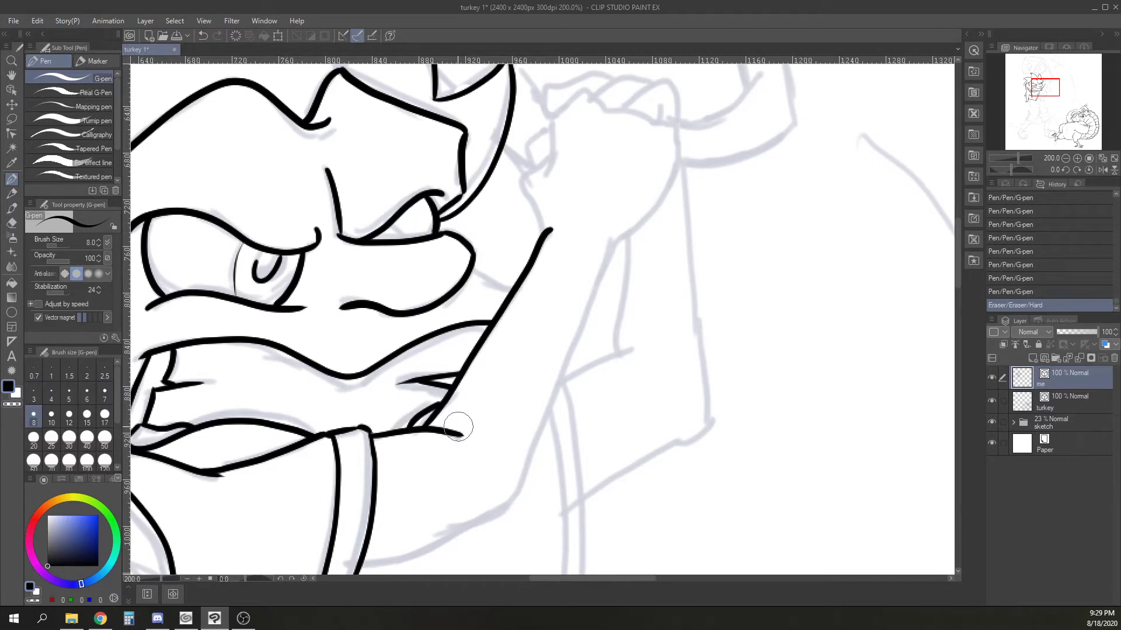
{"action": "left_click_drag", "start_coordinate": [537, 155], "coordinate": [530, 248]}
{"action": "mouse_move", "coordinate": [541, 323]}
{"action": "left_mouse_down"}
{"action": "mouse_move", "coordinate": [528, 312]}
{"action": "mouse_move", "coordinate": [543, 214]}
{"action": "mouse_move", "coordinate": [610, 201]}
{"action": "mouse_move", "coordinate": [640, 213]}
{"action": "mouse_move", "coordinate": [674, 260]}
{"action": "mouse_move", "coordinate": [635, 317]}
{"action": "mouse_move", "coordinate": [606, 334]}
{"action": "left_mouse_up"}
{"action": "left_click", "coordinate": [1059, 159]}
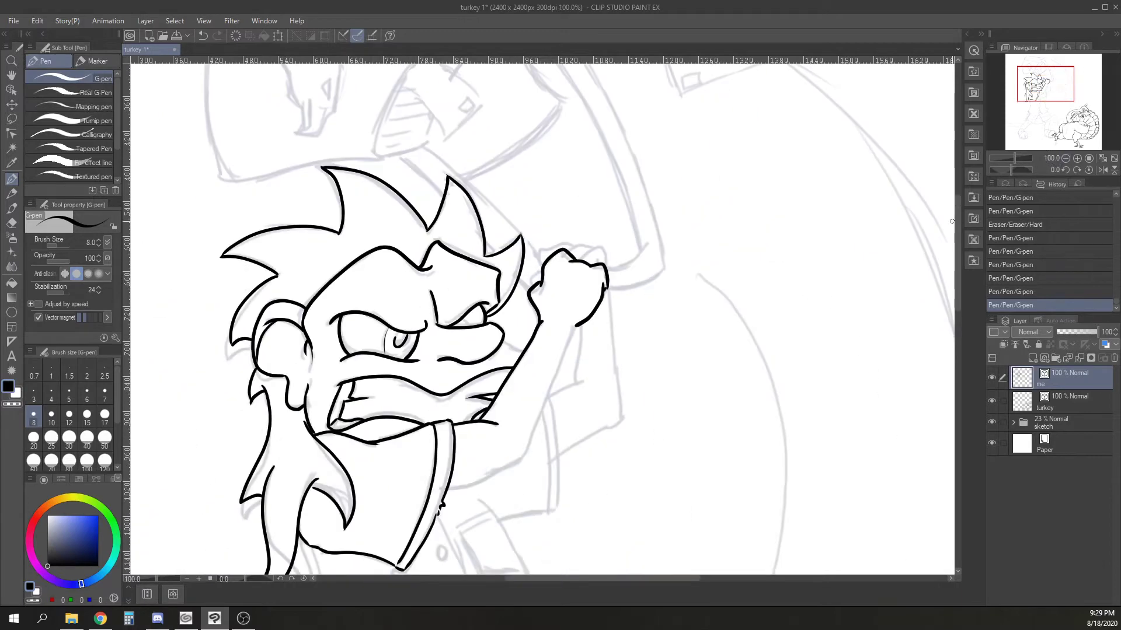
Undo the last pen strokes on the fist.
{"action": "key", "text": "ctrl+z"}
{"action": "key", "text": "ctrl+z"}
{"action": "key", "text": "ctrl+z"}
{"action": "key", "text": "ctrl+z"}
{"action": "key", "text": "ctrl+z"}
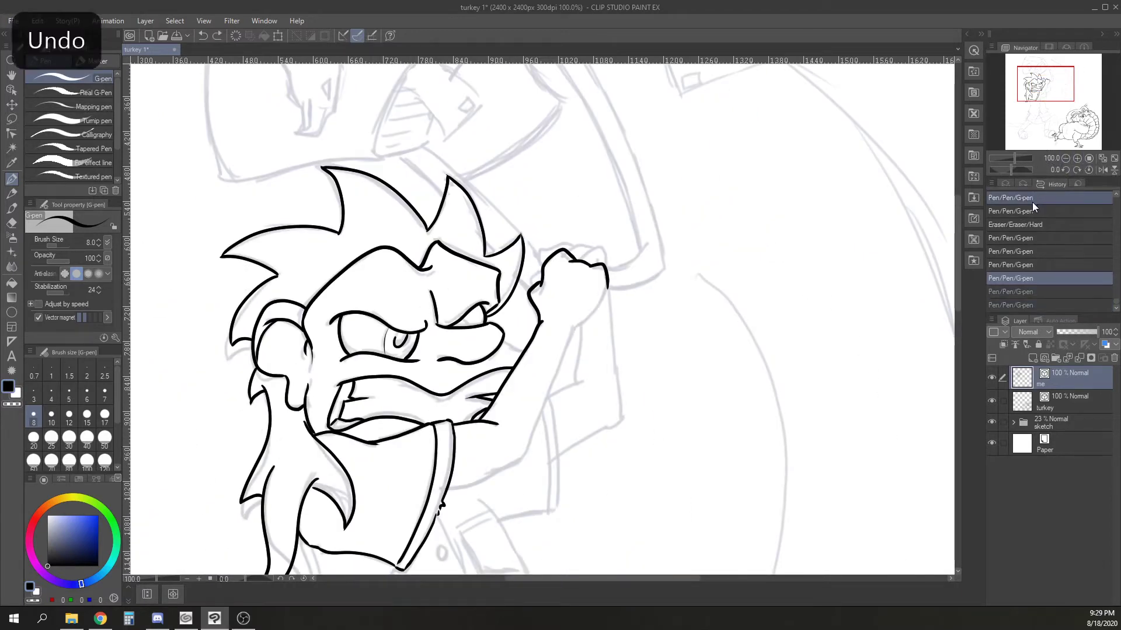
Ink the rest of the raised arm down to the sleeve, and the shirt's side line with its crease.
{"action": "key", "text": "ctrl+plus"}
{"action": "mouse_move", "coordinate": [502, 299]}
{"action": "left_mouse_down"}
{"action": "mouse_move", "coordinate": [511, 231]}
{"action": "mouse_move", "coordinate": [614, 256]}
{"action": "mouse_move", "coordinate": [653, 292]}
{"action": "mouse_move", "coordinate": [567, 388]}
{"action": "left_mouse_up"}
{"action": "left_click_drag", "start_coordinate": [719, 482], "coordinate": [785, 229]}
{"action": "mouse_move", "coordinate": [637, 114]}
{"action": "left_mouse_down"}
{"action": "mouse_move", "coordinate": [600, 231]}
{"action": "mouse_move", "coordinate": [427, 439]}
{"action": "mouse_move", "coordinate": [380, 448]}
{"action": "mouse_move", "coordinate": [656, 304]}
{"action": "left_mouse_up"}
{"action": "left_click_drag", "start_coordinate": [588, 456], "coordinate": [419, 289]}
{"action": "mouse_move", "coordinate": [251, 233]}
{"action": "left_mouse_down"}
{"action": "mouse_move", "coordinate": [264, 375]}
{"action": "mouse_move", "coordinate": [275, 435]}
{"action": "left_mouse_up"}
{"action": "left_click_drag", "start_coordinate": [618, 395], "coordinate": [478, 517]}
Ink the underside of the near forearm and the shirt pocket with its pens.
{"action": "left_click_drag", "start_coordinate": [389, 314], "coordinate": [464, 276]}
{"action": "mouse_move", "coordinate": [404, 325]}
{"action": "left_mouse_down"}
{"action": "mouse_move", "coordinate": [474, 294]}
{"action": "mouse_move", "coordinate": [424, 363]}
{"action": "mouse_move", "coordinate": [443, 401]}
{"action": "left_mouse_up"}
{"action": "mouse_move", "coordinate": [401, 304]}
{"action": "left_mouse_down"}
{"action": "mouse_move", "coordinate": [387, 270]}
{"action": "mouse_move", "coordinate": [426, 306]}
{"action": "left_mouse_up"}
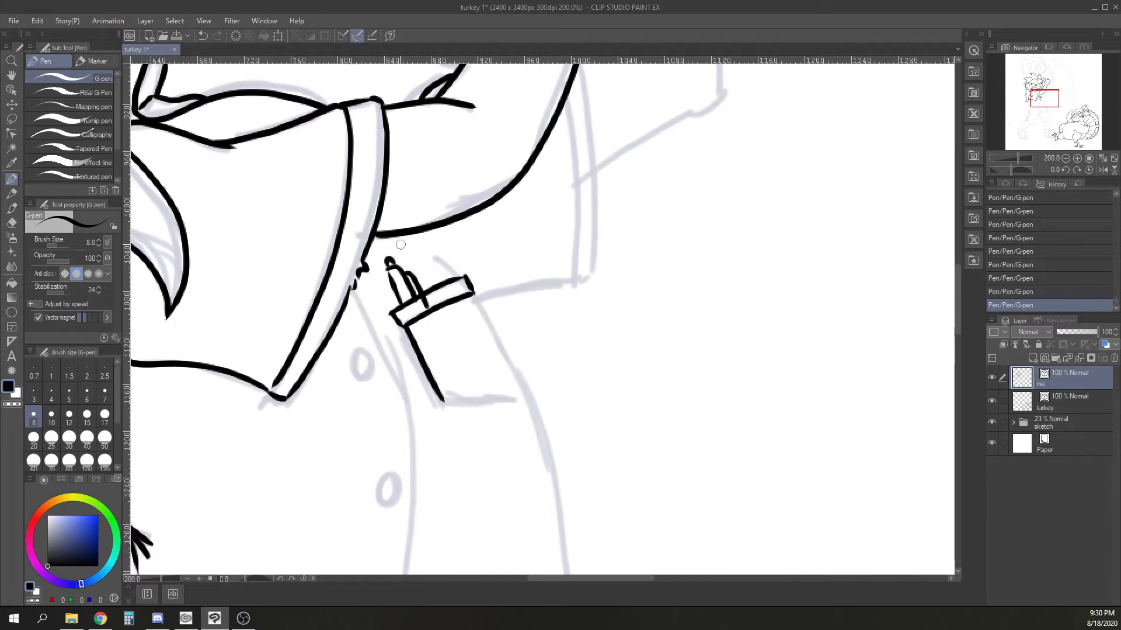
{"action": "left_click_drag", "start_coordinate": [446, 401], "coordinate": [506, 405]}
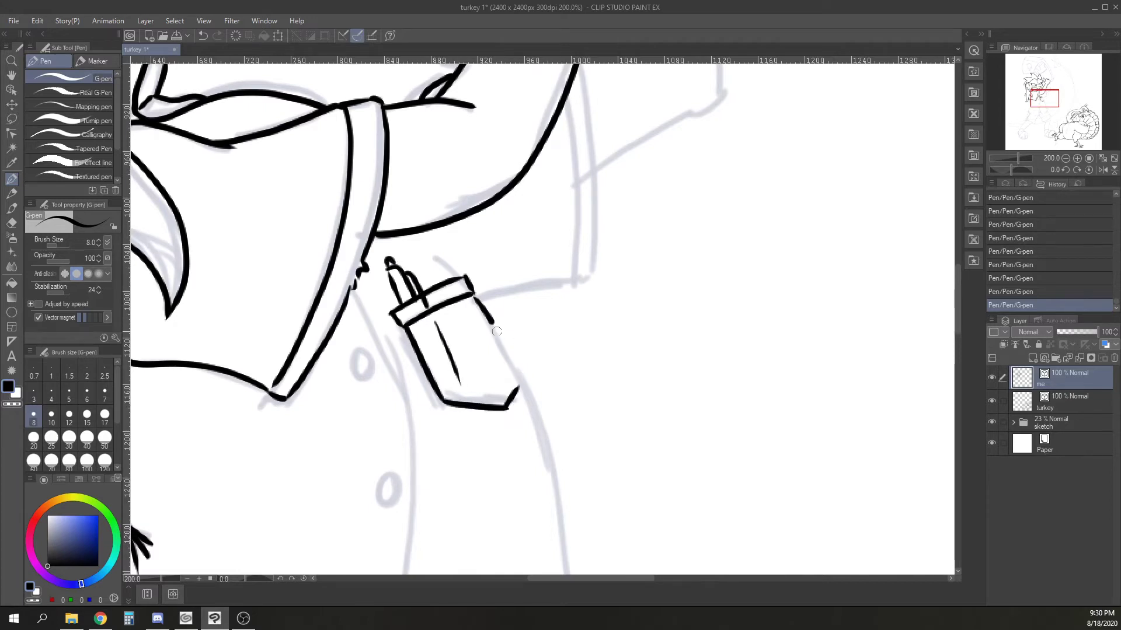
{"action": "left_click_drag", "start_coordinate": [497, 332], "coordinate": [519, 385]}
{"action": "mouse_move", "coordinate": [476, 299]}
{"action": "left_mouse_down"}
{"action": "mouse_move", "coordinate": [573, 281]}
{"action": "mouse_move", "coordinate": [481, 347]}
{"action": "left_mouse_up"}
Ink the far sleeve with its cuff and the far arm behind the raised forearm, undoing the last stroke.
{"action": "mouse_move", "coordinate": [446, 199]}
{"action": "left_mouse_down"}
{"action": "mouse_move", "coordinate": [459, 272]}
{"action": "mouse_move", "coordinate": [455, 379]}
{"action": "left_mouse_up"}
{"action": "mouse_move", "coordinate": [459, 163]}
{"action": "left_mouse_down"}
{"action": "mouse_move", "coordinate": [476, 337]}
{"action": "mouse_move", "coordinate": [475, 371]}
{"action": "left_mouse_up"}
{"action": "left_click_drag", "start_coordinate": [456, 378], "coordinate": [476, 370]}
{"action": "left_click_drag", "start_coordinate": [615, 292], "coordinate": [561, 435]}
{"action": "left_click_drag", "start_coordinate": [423, 407], "coordinate": [546, 312]}
{"action": "left_click_drag", "start_coordinate": [414, 284], "coordinate": [488, 253]}
{"action": "left_click_drag", "start_coordinate": [470, 164], "coordinate": [459, 255]}
{"action": "left_click_drag", "start_coordinate": [523, 100], "coordinate": [544, 330]}
{"action": "key", "text": "ctrl+z"}
Ink the second hand's fingers around the fist and the curve of the strap leaving the grip.
{"action": "mouse_move", "coordinate": [703, 228]}
{"action": "left_mouse_down"}
{"action": "mouse_move", "coordinate": [685, 251]}
{"action": "mouse_move", "coordinate": [622, 482]}
{"action": "left_mouse_up"}
{"action": "mouse_move", "coordinate": [444, 279]}
{"action": "left_mouse_down"}
{"action": "mouse_move", "coordinate": [388, 272]}
{"action": "mouse_move", "coordinate": [341, 236]}
{"action": "mouse_move", "coordinate": [315, 256]}
{"action": "mouse_move", "coordinate": [310, 315]}
{"action": "left_mouse_up"}
{"action": "mouse_move", "coordinate": [417, 279]}
{"action": "left_mouse_down"}
{"action": "mouse_move", "coordinate": [473, 286]}
{"action": "mouse_move", "coordinate": [528, 246]}
{"action": "left_mouse_up"}
{"action": "mouse_move", "coordinate": [432, 364]}
{"action": "left_mouse_down"}
{"action": "mouse_move", "coordinate": [488, 349]}
{"action": "mouse_move", "coordinate": [554, 265]}
{"action": "left_mouse_up"}
{"action": "left_click_drag", "start_coordinate": [433, 199], "coordinate": [550, 300]}
Ink both long edges of the mailbag strap from its rounded upper end down toward the hands.
{"action": "left_click_drag", "start_coordinate": [714, 388], "coordinate": [570, 598]}
{"action": "key", "text": "ctrl+minus"}
{"action": "mouse_move", "coordinate": [226, 77]}
{"action": "left_mouse_down"}
{"action": "mouse_move", "coordinate": [342, 188]}
{"action": "mouse_move", "coordinate": [450, 363]}
{"action": "mouse_move", "coordinate": [494, 512]}
{"action": "left_mouse_up"}
{"action": "left_click_drag", "start_coordinate": [594, 365], "coordinate": [568, 441]}
{"action": "mouse_move", "coordinate": [199, 153]}
{"action": "left_mouse_down"}
{"action": "mouse_move", "coordinate": [206, 130]}
{"action": "mouse_move", "coordinate": [321, 192]}
{"action": "mouse_move", "coordinate": [429, 373]}
{"action": "mouse_move", "coordinate": [497, 569]}
{"action": "left_mouse_up"}
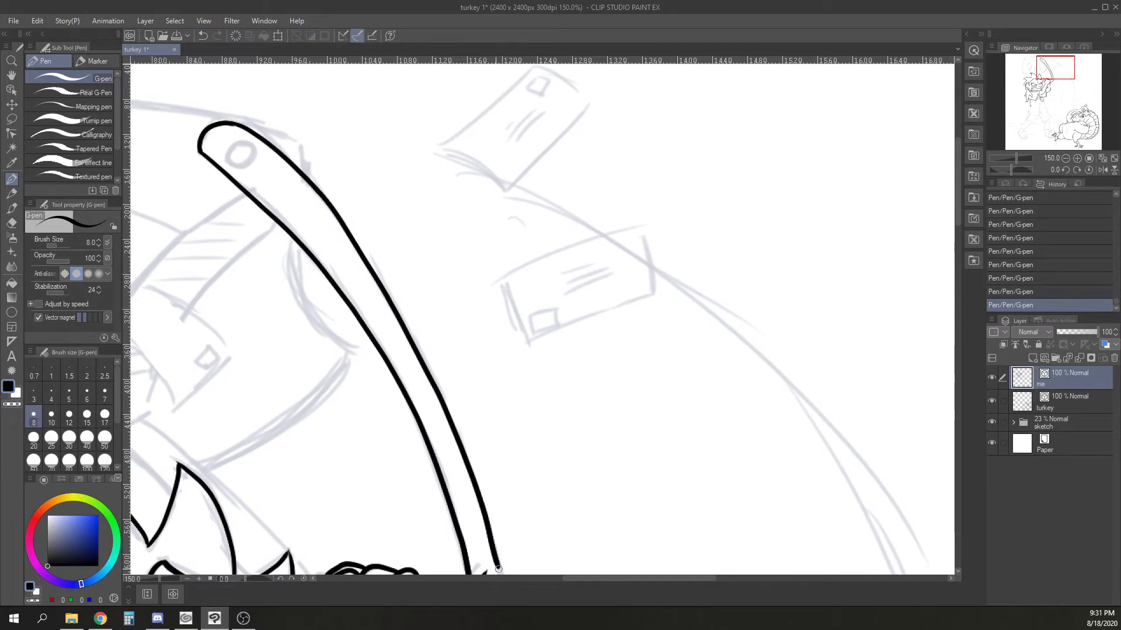
Move the control points of the strap lines so their lower ends meet the curve beside the hands.
{"action": "left_click_drag", "start_coordinate": [481, 530], "coordinate": [417, 328]}
{"action": "left_click", "coordinate": [12, 135]}
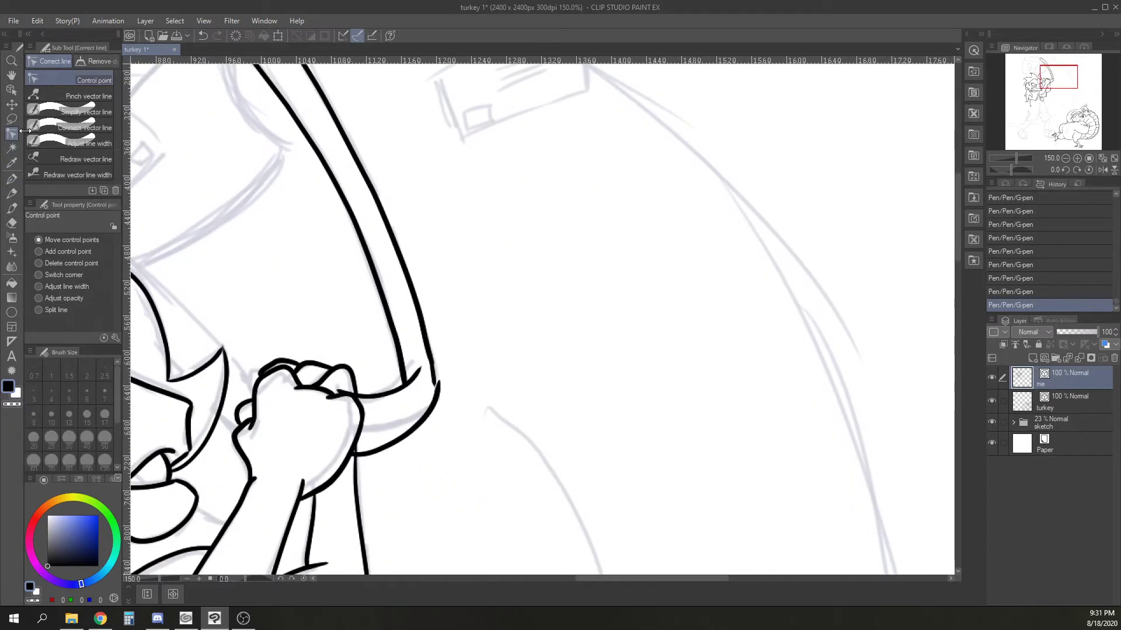
{"action": "scroll", "coordinate": [442, 408], "scroll_direction": "up", "scroll_amount": 3}
{"action": "left_click_drag", "start_coordinate": [428, 365], "coordinate": [415, 298]}
{"action": "left_click_drag", "start_coordinate": [431, 338], "coordinate": [414, 291]}
{"action": "left_click_drag", "start_coordinate": [420, 350], "coordinate": [418, 313]}
{"action": "key", "text": "ctrl+minus"}
{"action": "key", "text": "ctrl+minus"}
{"action": "key", "text": "ctrl+minus"}
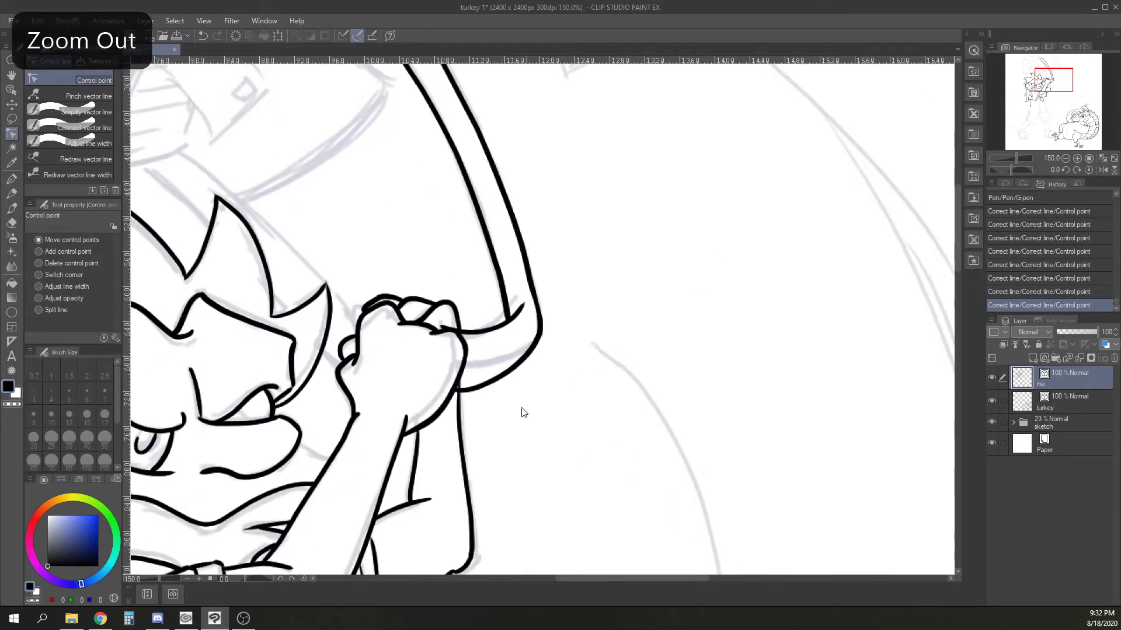
Return to the G-pen and ink the shirt's front edge, bottom hem and back side line.
{"action": "key", "text": "p"}
{"action": "left_click_drag", "start_coordinate": [440, 268], "coordinate": [441, 282]}
{"action": "left_click_drag", "start_coordinate": [494, 308], "coordinate": [521, 321]}
{"action": "mouse_move", "coordinate": [662, 490]}
{"action": "left_mouse_down"}
{"action": "mouse_move", "coordinate": [719, 295]}
{"action": "mouse_move", "coordinate": [710, 116]}
{"action": "left_mouse_up"}
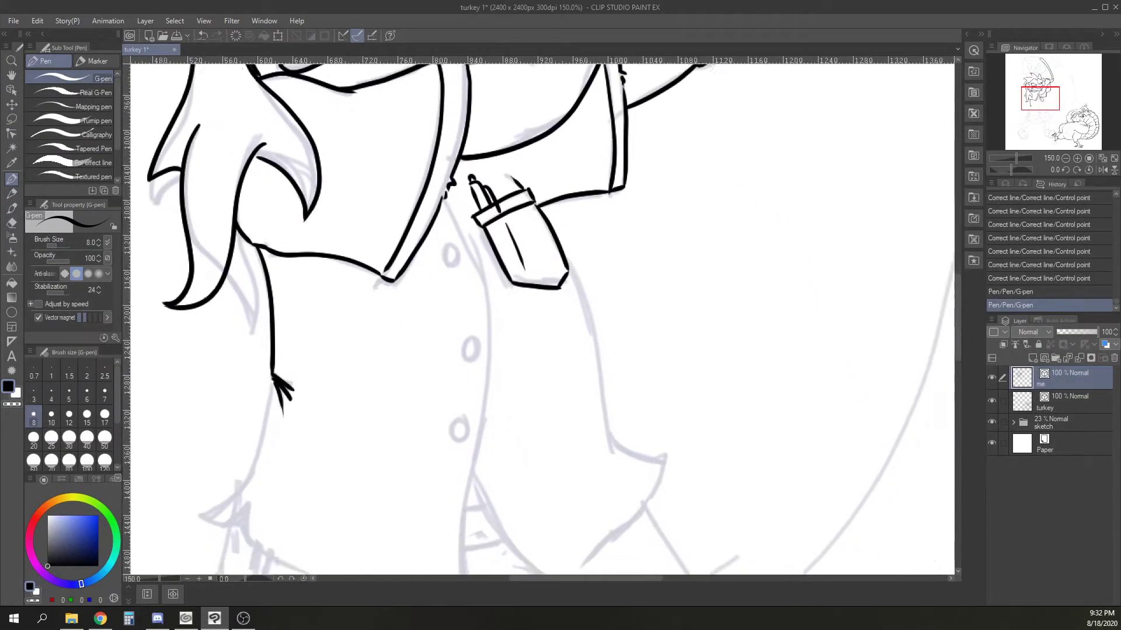
{"action": "mouse_move", "coordinate": [442, 205]}
{"action": "left_mouse_down"}
{"action": "mouse_move", "coordinate": [480, 272]}
{"action": "mouse_move", "coordinate": [464, 575]}
{"action": "mouse_move", "coordinate": [445, 401]}
{"action": "left_mouse_up"}
{"action": "mouse_move", "coordinate": [445, 401]}
{"action": "left_mouse_down"}
{"action": "mouse_move", "coordinate": [459, 428]}
{"action": "mouse_move", "coordinate": [219, 352]}
{"action": "mouse_move", "coordinate": [241, 304]}
{"action": "mouse_move", "coordinate": [195, 348]}
{"action": "left_mouse_up"}
{"action": "left_click_drag", "start_coordinate": [213, 307], "coordinate": [255, 202]}
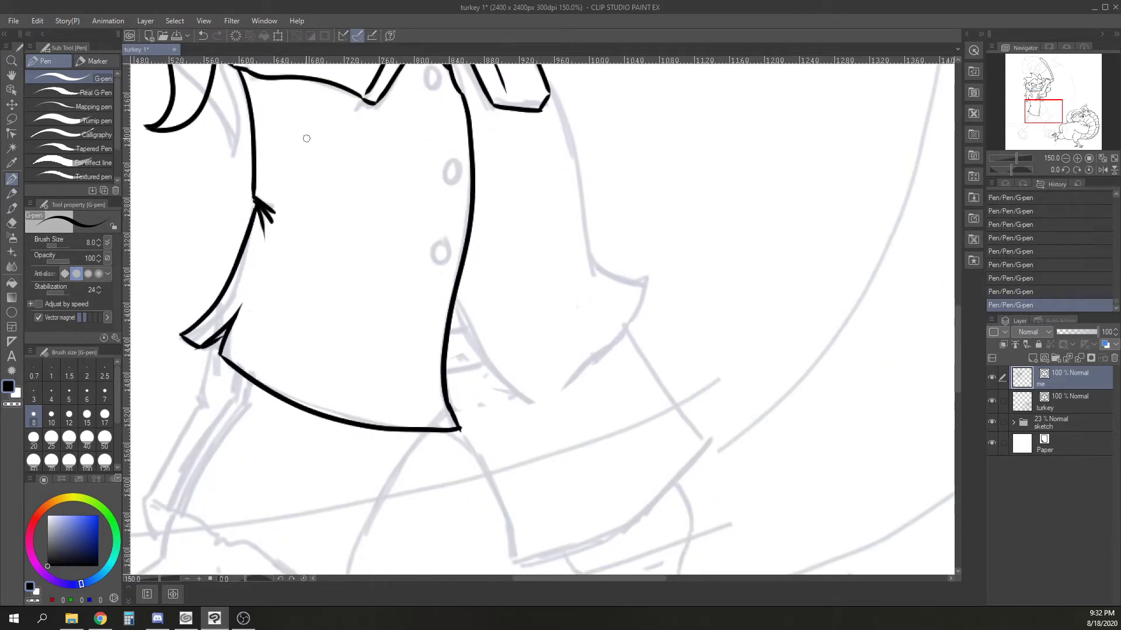
Ink the shirt buttons and the other front half of the shirt with its flared hem.
{"action": "left_click_drag", "start_coordinate": [449, 251], "coordinate": [446, 241]}
{"action": "mouse_move", "coordinate": [454, 160]}
{"action": "left_mouse_down"}
{"action": "mouse_move", "coordinate": [447, 174]}
{"action": "mouse_move", "coordinate": [453, 160]}
{"action": "mouse_move", "coordinate": [492, 283]}
{"action": "left_mouse_up"}
{"action": "left_click_drag", "start_coordinate": [419, 210], "coordinate": [417, 224]}
{"action": "mouse_move", "coordinate": [538, 227]}
{"action": "left_mouse_down"}
{"action": "mouse_move", "coordinate": [567, 359]}
{"action": "mouse_move", "coordinate": [629, 406]}
{"action": "mouse_move", "coordinate": [511, 532]}
{"action": "left_mouse_up"}
{"action": "mouse_move", "coordinate": [435, 423]}
{"action": "left_mouse_down"}
{"action": "mouse_move", "coordinate": [460, 483]}
{"action": "mouse_move", "coordinate": [517, 532]}
{"action": "left_mouse_up"}
Hide the turkey ink layer.
{"action": "mouse_move", "coordinate": [756, 566]}
{"action": "left_mouse_down"}
{"action": "mouse_move", "coordinate": [632, 310]}
{"action": "mouse_move", "coordinate": [793, 400]}
{"action": "left_mouse_up"}
{"action": "scroll", "coordinate": [713, 414], "scroll_direction": "down", "scroll_amount": 3}
{"action": "left_click", "coordinate": [991, 401]}
{"action": "left_click_drag", "start_coordinate": [833, 326], "coordinate": [659, 371]}
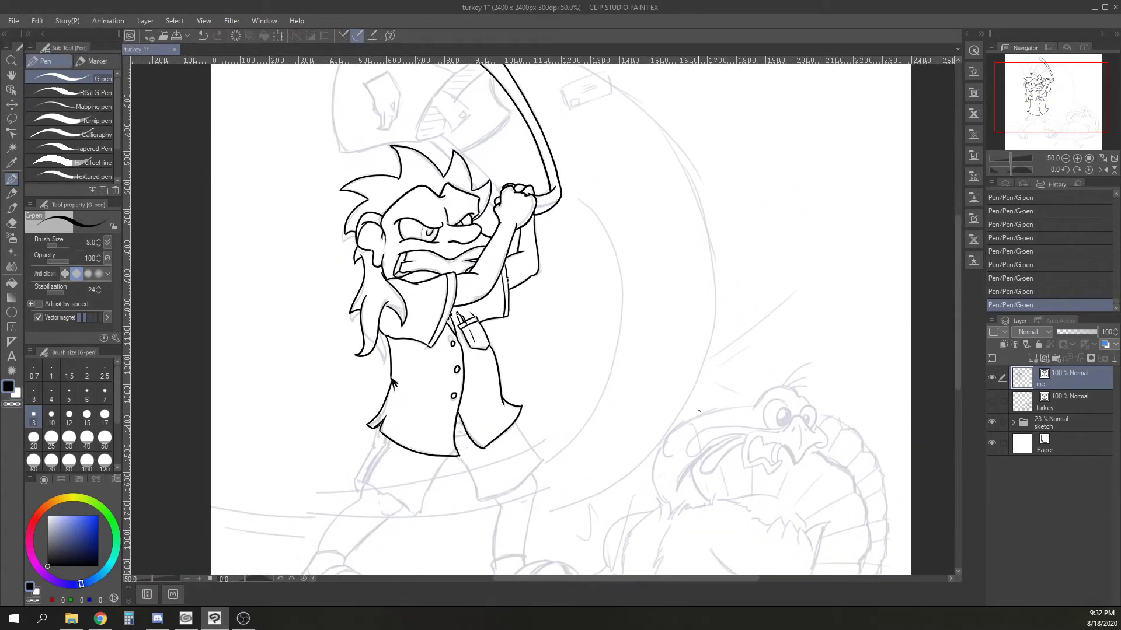
{"action": "left_click_drag", "start_coordinate": [698, 412], "coordinate": [611, 207]}
Ink the inseams of the shorts and the front leg's outer edge and hem.
{"action": "key", "text": "ctrl+plus"}
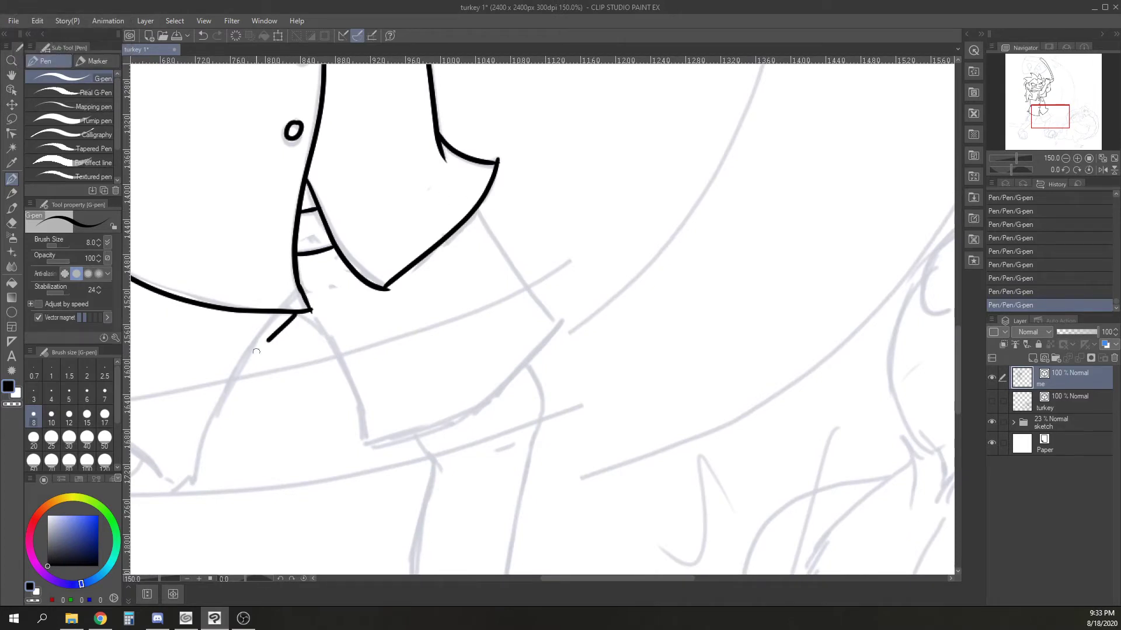
{"action": "left_click_drag", "start_coordinate": [256, 352], "coordinate": [182, 473]}
{"action": "left_click_drag", "start_coordinate": [286, 325], "coordinate": [350, 297]}
{"action": "left_click_drag", "start_coordinate": [325, 340], "coordinate": [363, 443]}
{"action": "mouse_move", "coordinate": [475, 211]}
{"action": "left_mouse_down"}
{"action": "mouse_move", "coordinate": [518, 295]}
{"action": "mouse_move", "coordinate": [556, 336]}
{"action": "left_mouse_up"}
{"action": "left_click_drag", "start_coordinate": [616, 266], "coordinate": [682, 114]}
{"action": "mouse_move", "coordinate": [429, 294]}
{"action": "left_mouse_down"}
{"action": "mouse_move", "coordinate": [529, 281]}
{"action": "mouse_move", "coordinate": [620, 207]}
{"action": "left_mouse_up"}
{"action": "left_click_drag", "start_coordinate": [449, 430], "coordinate": [667, 437]}
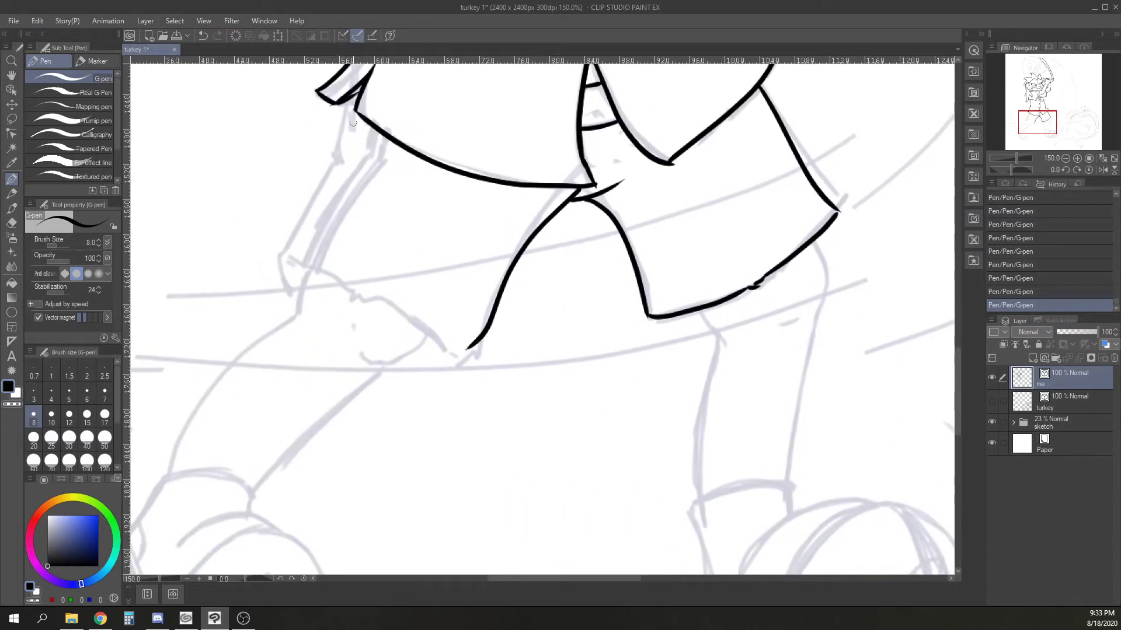
Ink the rear leg of the shorts with its folded hem and the knee below it.
{"action": "mouse_move", "coordinate": [346, 102]}
{"action": "left_mouse_down"}
{"action": "mouse_move", "coordinate": [328, 175]}
{"action": "mouse_move", "coordinate": [280, 270]}
{"action": "mouse_move", "coordinate": [322, 275]}
{"action": "mouse_move", "coordinate": [461, 352]}
{"action": "left_mouse_up"}
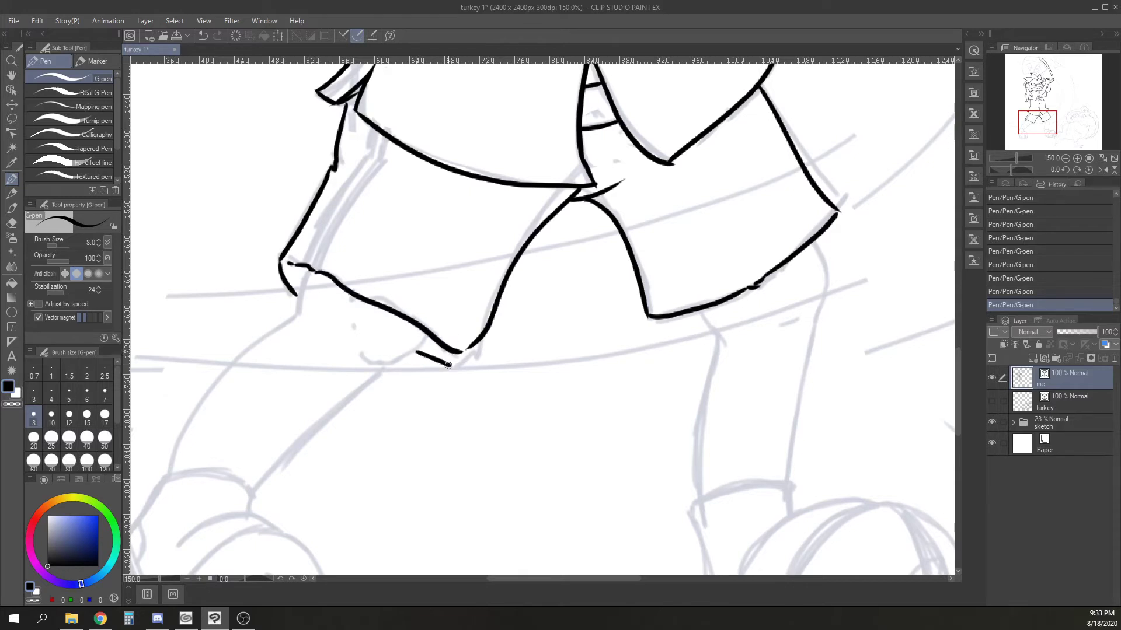
{"action": "left_click_drag", "start_coordinate": [386, 362], "coordinate": [425, 335]}
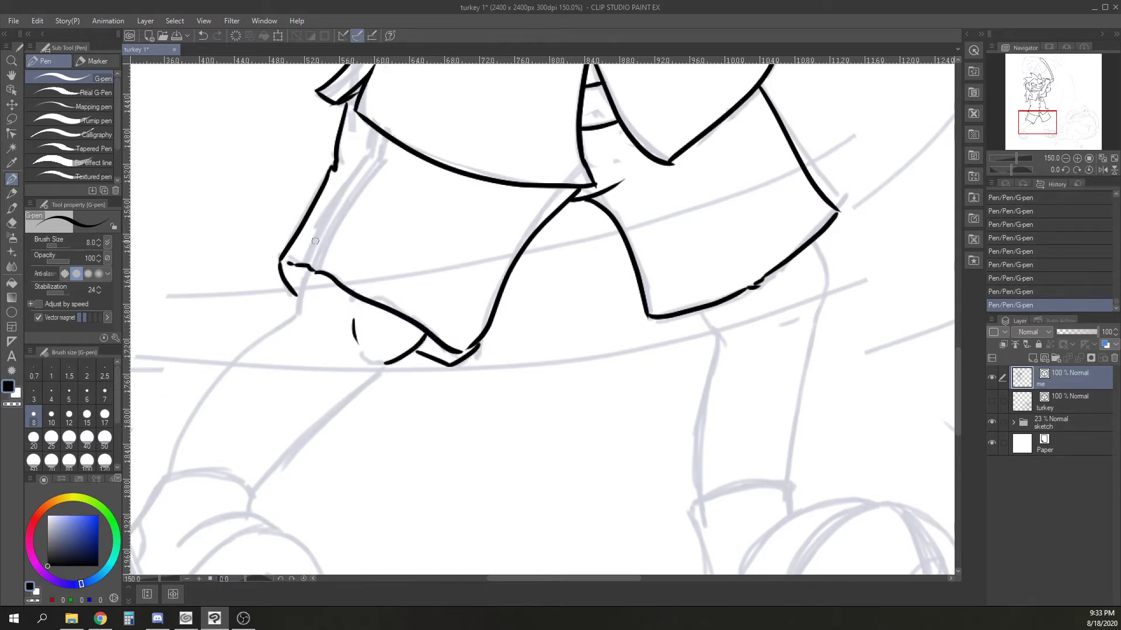
{"action": "mouse_move", "coordinate": [365, 368]}
{"action": "left_mouse_down"}
{"action": "mouse_move", "coordinate": [438, 236]}
{"action": "mouse_move", "coordinate": [349, 336]}
{"action": "left_mouse_up"}
Ink the rear shin and the ankle opening of the rear shoe with its back edge.
{"action": "mouse_move", "coordinate": [376, 180]}
{"action": "left_mouse_down"}
{"action": "mouse_move", "coordinate": [318, 230]}
{"action": "mouse_move", "coordinate": [244, 338]}
{"action": "mouse_move", "coordinate": [308, 339]}
{"action": "left_mouse_up"}
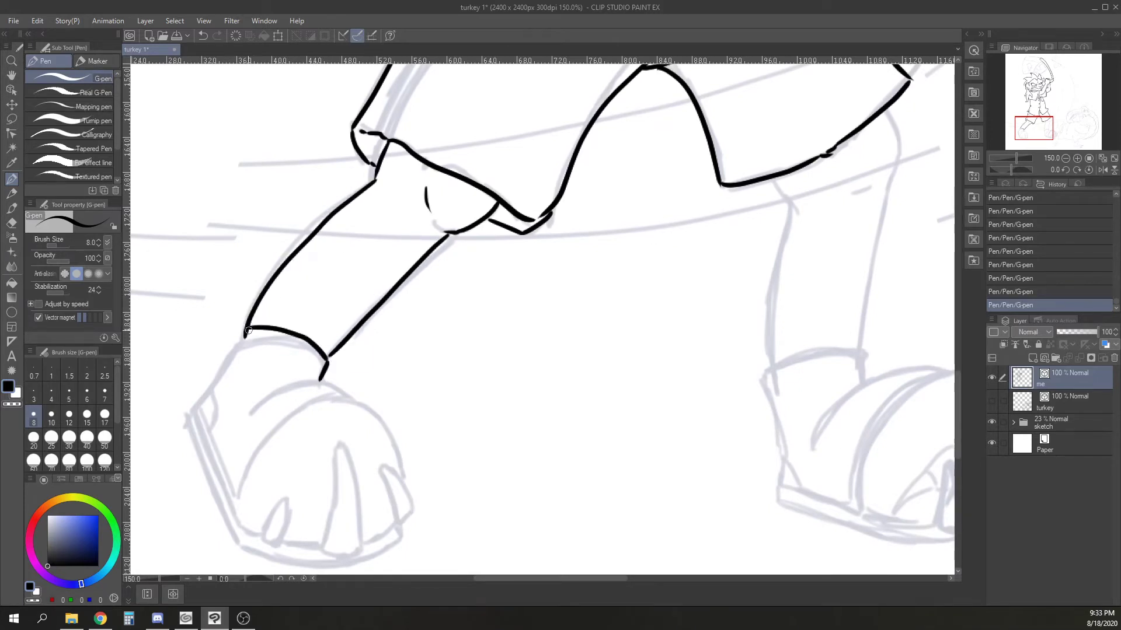
{"action": "left_click_drag", "start_coordinate": [239, 330], "coordinate": [213, 384]}
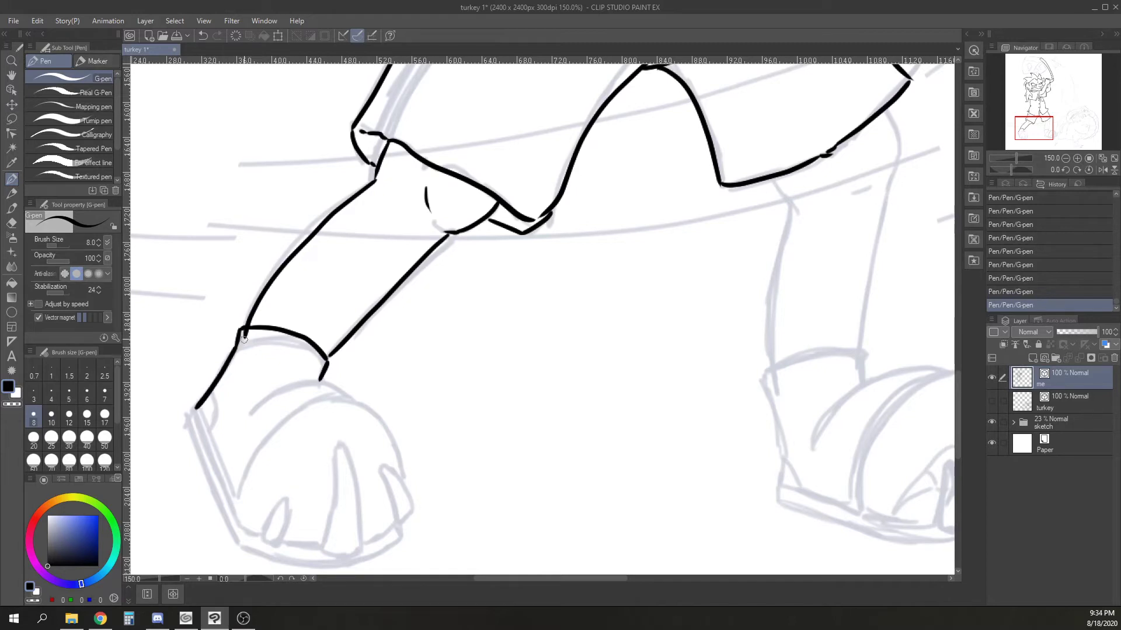
{"action": "left_click_drag", "start_coordinate": [247, 337], "coordinate": [242, 332]}
Ink the rear shoe's rounded toe with its three claws and the lower edge between them.
{"action": "left_click_drag", "start_coordinate": [336, 445], "coordinate": [325, 555]}
{"action": "mouse_move", "coordinate": [344, 411]}
{"action": "left_mouse_down"}
{"action": "mouse_move", "coordinate": [314, 259]}
{"action": "mouse_move", "coordinate": [375, 260]}
{"action": "left_mouse_up"}
{"action": "key", "text": "ctrl+plus"}
{"action": "mouse_move", "coordinate": [311, 286]}
{"action": "left_mouse_down"}
{"action": "mouse_move", "coordinate": [334, 336]}
{"action": "mouse_move", "coordinate": [337, 433]}
{"action": "mouse_move", "coordinate": [296, 433]}
{"action": "left_mouse_up"}
{"action": "mouse_move", "coordinate": [386, 393]}
{"action": "left_mouse_down"}
{"action": "mouse_move", "coordinate": [368, 321]}
{"action": "mouse_move", "coordinate": [407, 371]}
{"action": "mouse_move", "coordinate": [386, 392]}
{"action": "left_mouse_up"}
{"action": "left_click_drag", "start_coordinate": [246, 361], "coordinate": [237, 418]}
{"action": "mouse_move", "coordinate": [236, 419]}
{"action": "left_mouse_down"}
{"action": "mouse_move", "coordinate": [214, 422]}
{"action": "mouse_move", "coordinate": [240, 361]}
{"action": "left_mouse_up"}
{"action": "left_click_drag", "start_coordinate": [337, 422], "coordinate": [388, 390]}
{"action": "left_click_drag", "start_coordinate": [297, 430], "coordinate": [238, 419]}
{"action": "mouse_move", "coordinate": [179, 353]}
{"action": "left_mouse_down"}
{"action": "mouse_move", "coordinate": [268, 230]}
{"action": "mouse_move", "coordinate": [394, 285]}
{"action": "mouse_move", "coordinate": [399, 397]}
{"action": "mouse_move", "coordinate": [327, 447]}
{"action": "mouse_move", "coordinate": [176, 419]}
{"action": "left_mouse_up"}
Ink the rear shoe's heel strip, the creases below the ankle and the back edge of the sole.
{"action": "mouse_move", "coordinate": [125, 241]}
{"action": "left_mouse_down"}
{"action": "mouse_move", "coordinate": [318, 307]}
{"action": "mouse_move", "coordinate": [373, 417]}
{"action": "left_mouse_up"}
{"action": "left_click_drag", "start_coordinate": [337, 326], "coordinate": [372, 412]}
{"action": "mouse_move", "coordinate": [389, 302]}
{"action": "left_mouse_down"}
{"action": "mouse_move", "coordinate": [503, 278]}
{"action": "mouse_move", "coordinate": [399, 270]}
{"action": "left_mouse_up"}
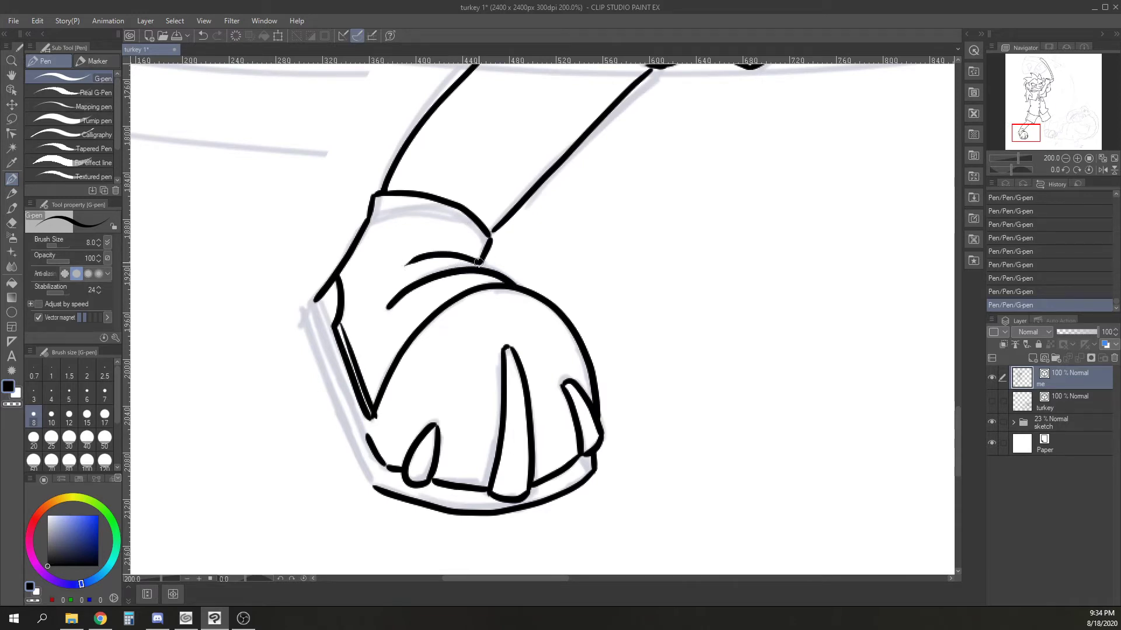
{"action": "left_click_drag", "start_coordinate": [317, 305], "coordinate": [361, 427]}
{"action": "left_click_drag", "start_coordinate": [304, 318], "coordinate": [373, 490]}
Ink the front leg's knee and shin below the shorts, redrawing the shin's back edge.
{"action": "left_click_drag", "start_coordinate": [753, 437], "coordinate": [628, 440]}
{"action": "key", "text": "ctrl+minus"}
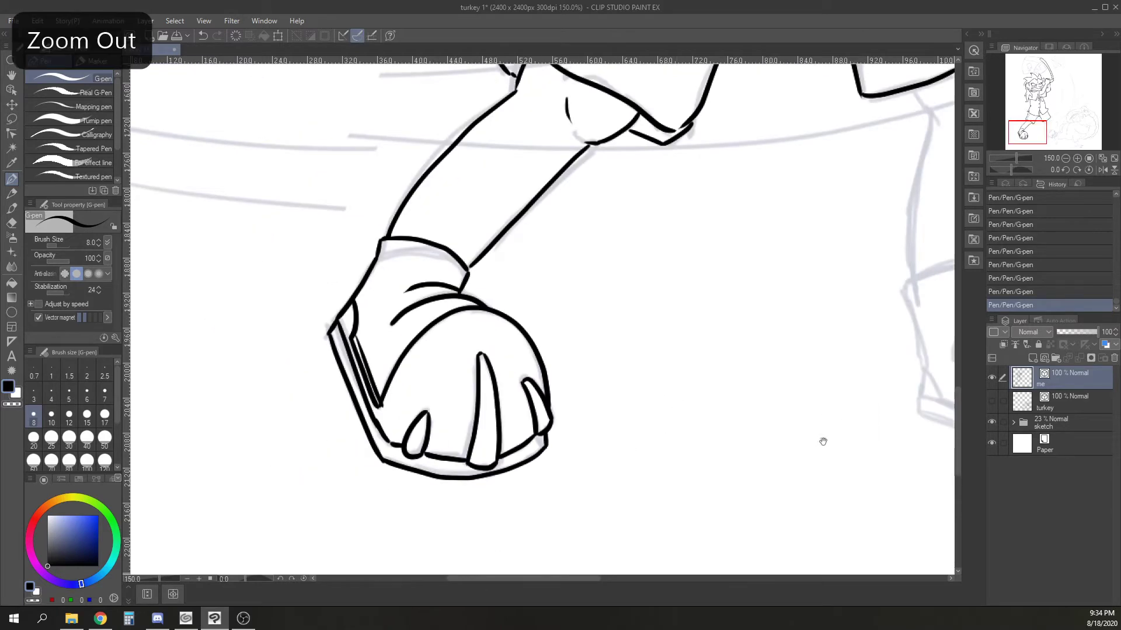
{"action": "left_click_drag", "start_coordinate": [823, 442], "coordinate": [281, 493]}
{"action": "left_click_drag", "start_coordinate": [626, 331], "coordinate": [582, 491]}
{"action": "left_click_drag", "start_coordinate": [450, 256], "coordinate": [445, 307]}
{"action": "mouse_move", "coordinate": [411, 312]}
{"action": "left_mouse_down"}
{"action": "mouse_move", "coordinate": [429, 312]}
{"action": "mouse_move", "coordinate": [435, 353]}
{"action": "mouse_move", "coordinate": [413, 475]}
{"action": "left_mouse_up"}
{"action": "mouse_move", "coordinate": [327, 303]}
{"action": "left_mouse_down"}
{"action": "mouse_move", "coordinate": [349, 337]}
{"action": "mouse_move", "coordinate": [325, 467]}
{"action": "left_mouse_up"}
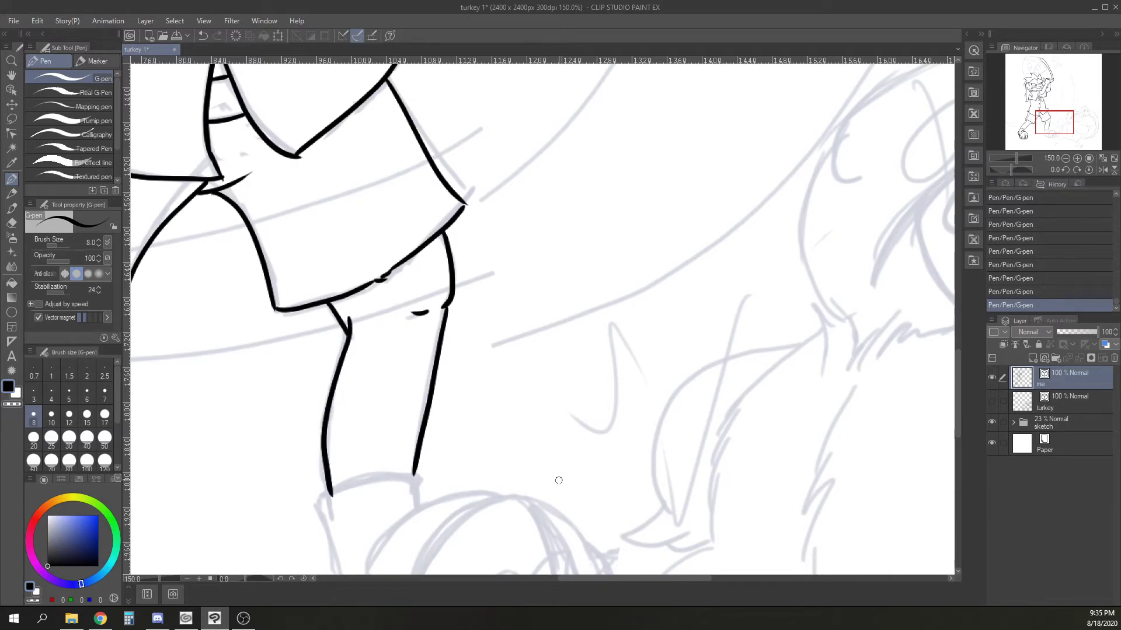
{"action": "key", "text": "ctrl+z"}
{"action": "left_click_drag", "start_coordinate": [342, 344], "coordinate": [332, 493]}
Ink the front shoe's ankle opening, heel and instep curve.
{"action": "scroll", "coordinate": [587, 258], "scroll_direction": "down", "scroll_amount": 3}
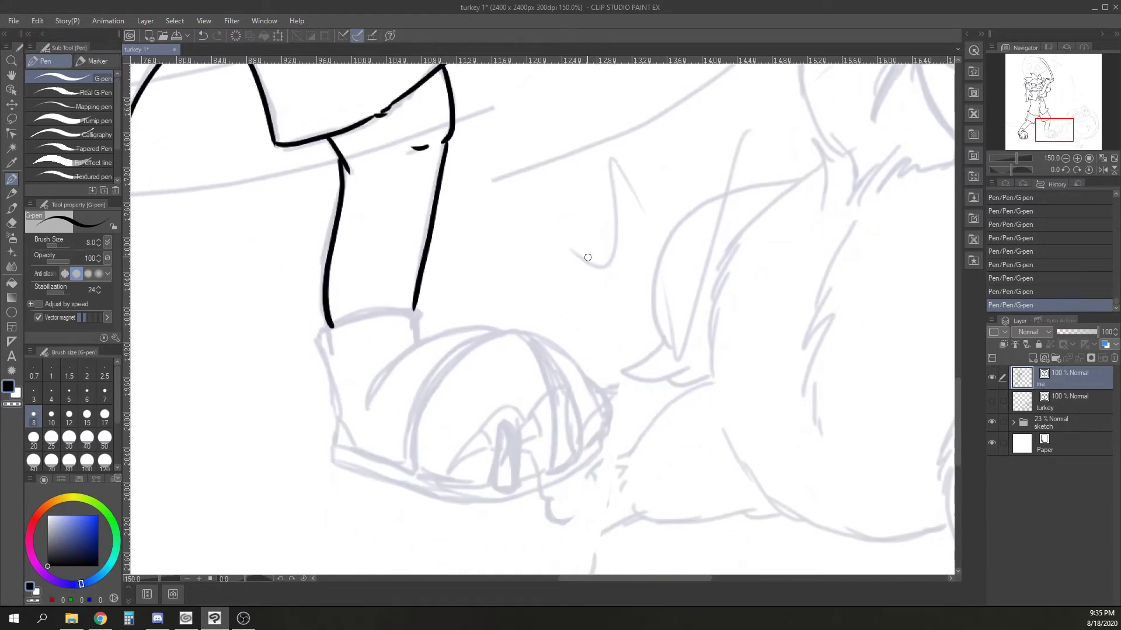
{"action": "left_click_drag", "start_coordinate": [324, 322], "coordinate": [418, 315]}
{"action": "left_click_drag", "start_coordinate": [334, 370], "coordinate": [333, 447]}
{"action": "left_click_drag", "start_coordinate": [334, 415], "coordinate": [350, 445]}
{"action": "left_click_drag", "start_coordinate": [370, 402], "coordinate": [500, 337]}
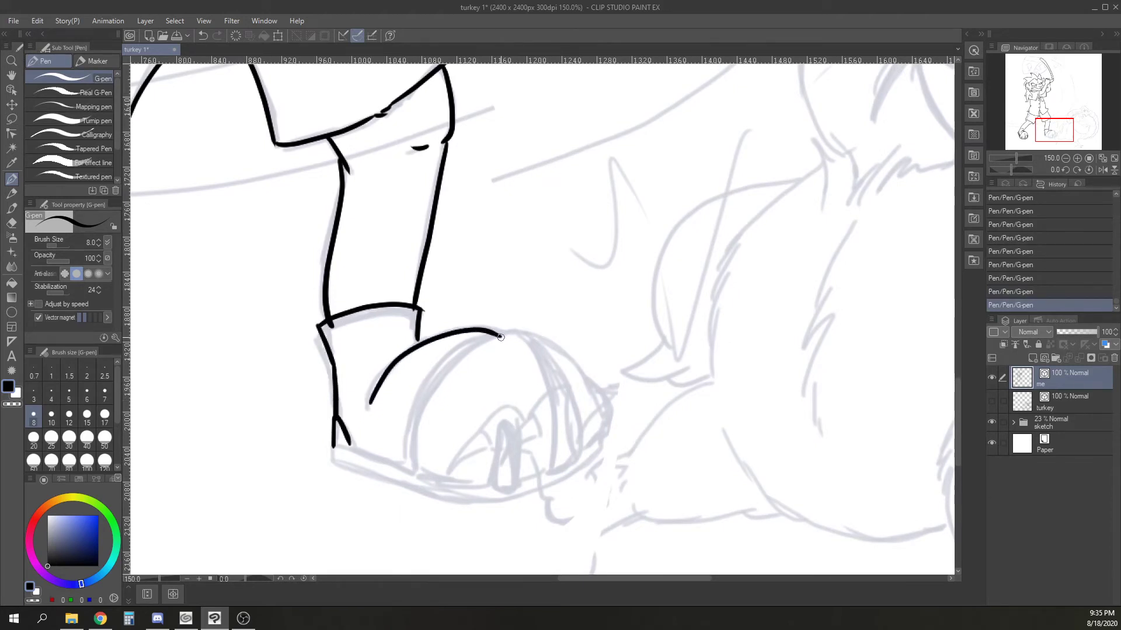
Ink the front shoe's rounded toe and two of its claws, redrawing the toe outline.
{"action": "mouse_move", "coordinate": [410, 463]}
{"action": "left_mouse_down"}
{"action": "mouse_move", "coordinate": [505, 330]}
{"action": "mouse_move", "coordinate": [563, 376]}
{"action": "mouse_move", "coordinate": [582, 415]}
{"action": "left_mouse_up"}
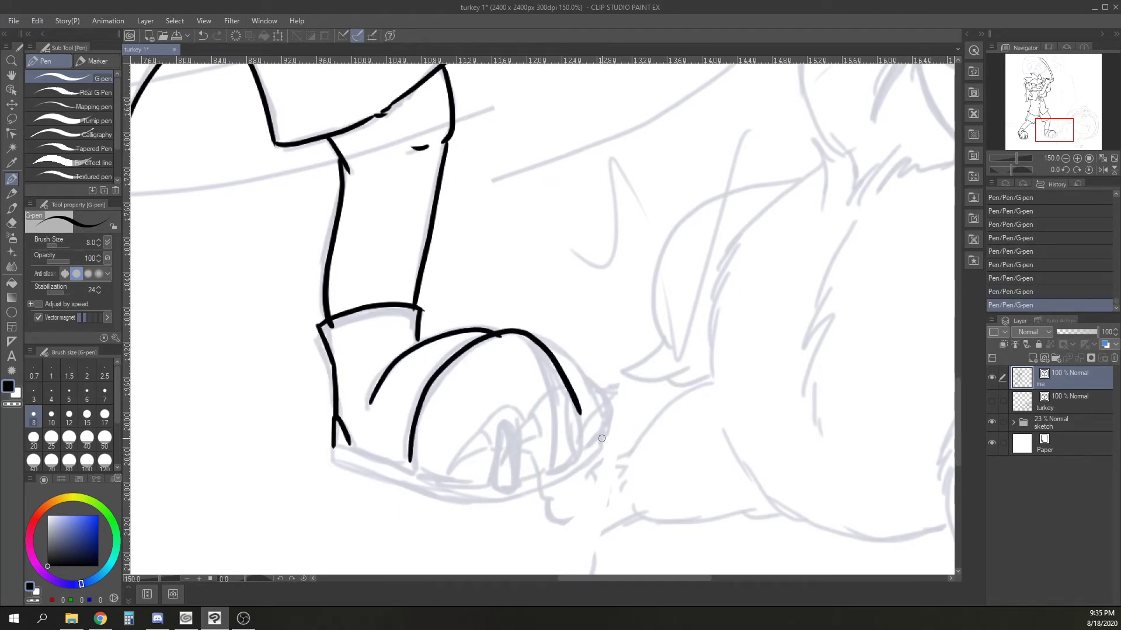
{"action": "key", "text": "ctrl+z"}
{"action": "left_click_drag", "start_coordinate": [523, 336], "coordinate": [555, 469]}
{"action": "mouse_move", "coordinate": [525, 334]}
{"action": "left_mouse_down"}
{"action": "mouse_move", "coordinate": [577, 429]}
{"action": "mouse_move", "coordinate": [555, 468]}
{"action": "left_mouse_up"}
{"action": "mouse_move", "coordinate": [508, 424]}
{"action": "left_mouse_down"}
{"action": "mouse_move", "coordinate": [515, 485]}
{"action": "mouse_move", "coordinate": [505, 425]}
{"action": "left_mouse_up"}
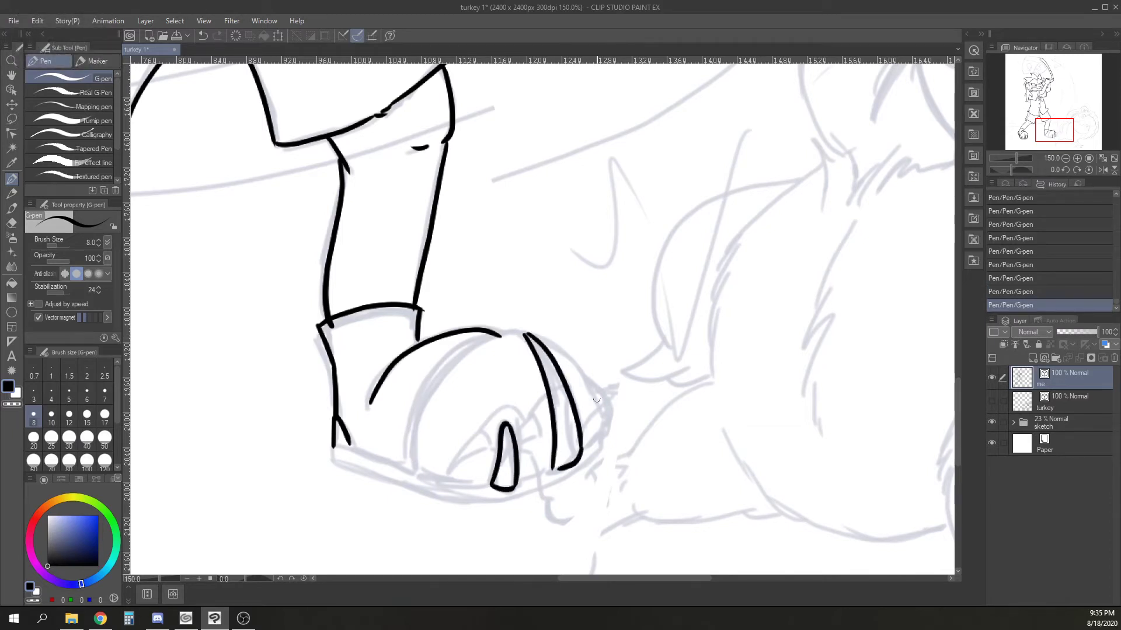
{"action": "mouse_move", "coordinate": [413, 465]}
{"action": "left_mouse_down"}
{"action": "mouse_move", "coordinate": [467, 348]}
{"action": "mouse_move", "coordinate": [561, 352]}
{"action": "mouse_move", "coordinate": [602, 437]}
{"action": "left_mouse_up"}
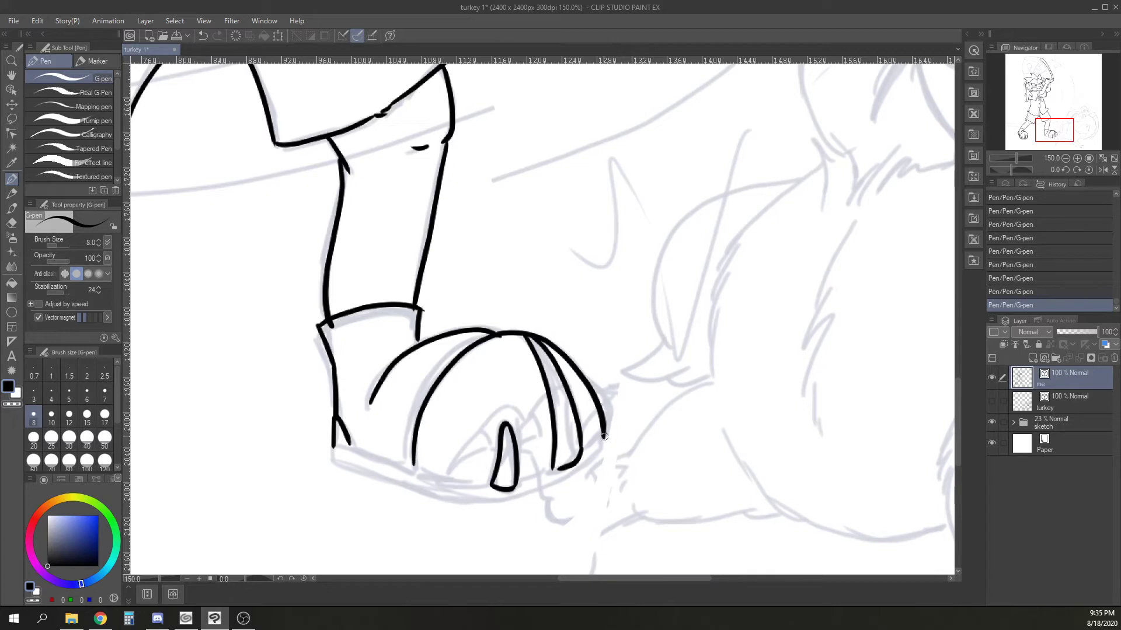
Ink the front shoe's bottom edge, outer claw and sole.
{"action": "mouse_move", "coordinate": [457, 486]}
{"action": "left_mouse_down"}
{"action": "mouse_move", "coordinate": [334, 446]}
{"action": "mouse_move", "coordinate": [413, 465]}
{"action": "left_mouse_up"}
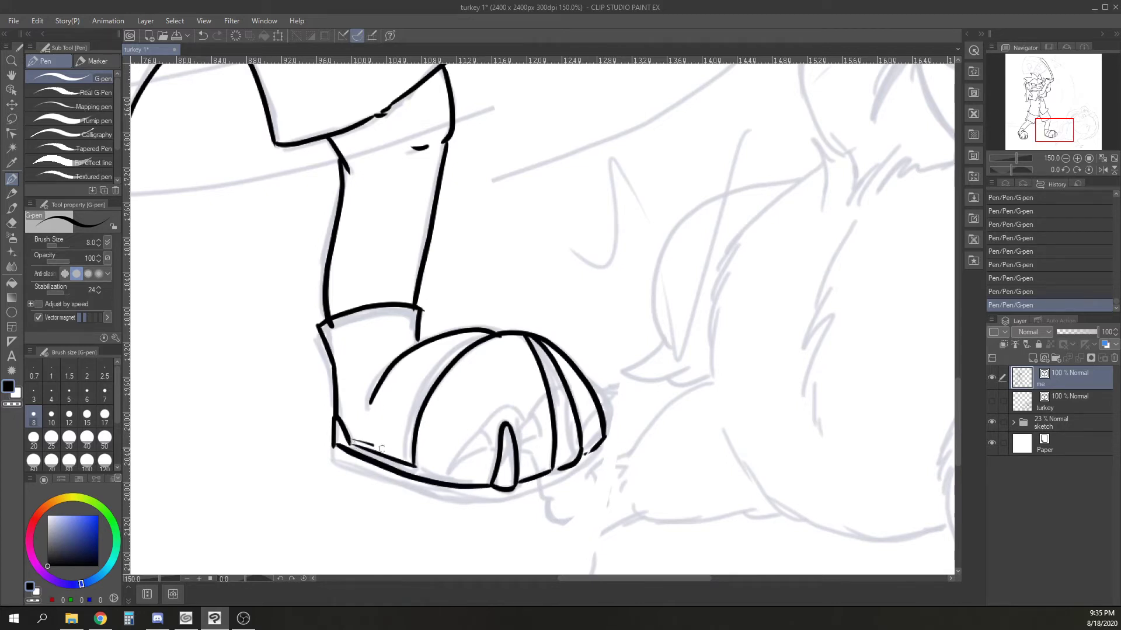
{"action": "left_click_drag", "start_coordinate": [589, 381], "coordinate": [616, 416]}
{"action": "left_click_drag", "start_coordinate": [420, 343], "coordinate": [373, 370]}
{"action": "mouse_move", "coordinate": [600, 461]}
{"action": "left_mouse_down"}
{"action": "mouse_move", "coordinate": [509, 500]}
{"action": "mouse_move", "coordinate": [459, 504]}
{"action": "left_mouse_up"}
{"action": "left_click_drag", "start_coordinate": [336, 465], "coordinate": [461, 503]}
Ink the round rivet at the upper end of the mailbag strap.
{"action": "key", "text": "ctrl+minus"}
{"action": "left_click_drag", "start_coordinate": [671, 140], "coordinate": [593, 386]}
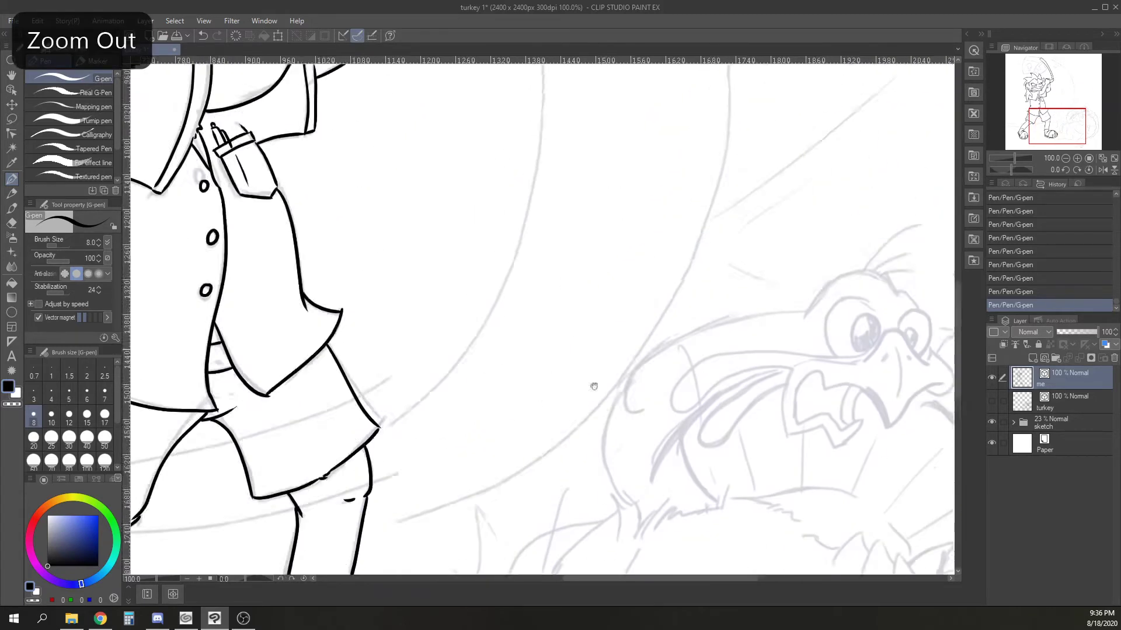
{"action": "key", "text": "ctrl+minus"}
{"action": "left_click_drag", "start_coordinate": [546, 207], "coordinate": [667, 425]}
{"action": "left_click_drag", "start_coordinate": [627, 243], "coordinate": [540, 368]}
{"action": "key", "text": "ctrl+plus"}
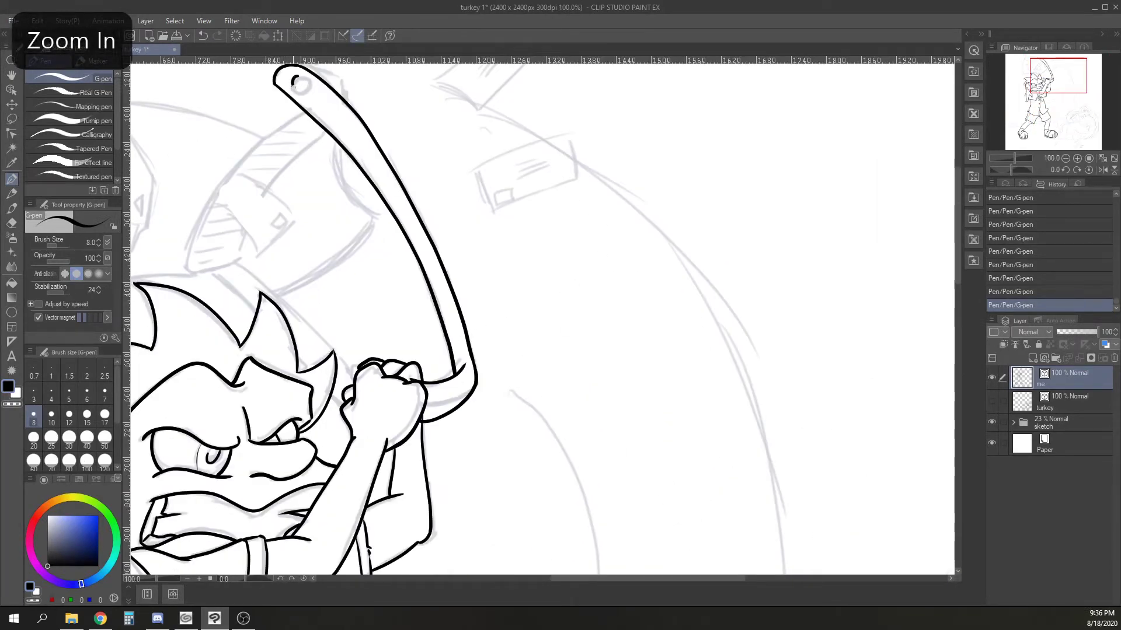
{"action": "left_click_drag", "start_coordinate": [293, 86], "coordinate": [292, 82]}
Ink both curved edges of the band running down the mailbag from the strap, redoing the first stroke.
{"action": "left_click_drag", "start_coordinate": [537, 388], "coordinate": [610, 332]}
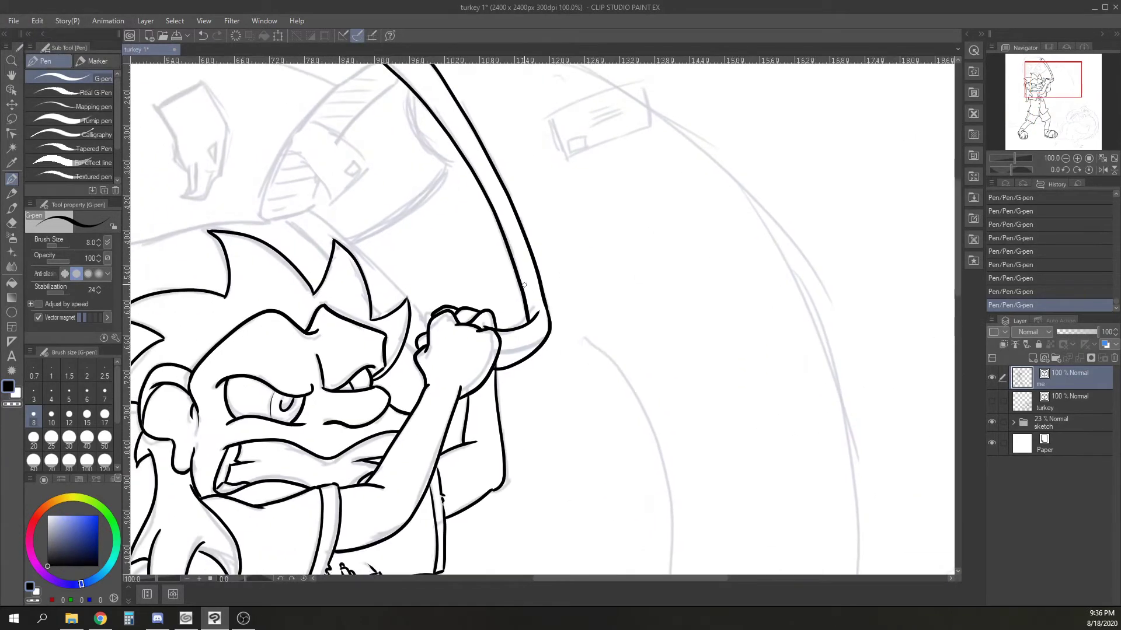
{"action": "left_click_drag", "start_coordinate": [333, 157], "coordinate": [401, 82]}
{"action": "key", "text": "ctrl+plus"}
{"action": "key", "text": "ctrl+z"}
{"action": "left_click_drag", "start_coordinate": [241, 408], "coordinate": [371, 219]}
{"action": "left_click_drag", "start_coordinate": [349, 182], "coordinate": [280, 228]}
{"action": "mouse_move", "coordinate": [275, 229]}
{"action": "left_mouse_down"}
{"action": "mouse_move", "coordinate": [211, 303]}
{"action": "mouse_move", "coordinate": [172, 421]}
{"action": "left_mouse_up"}
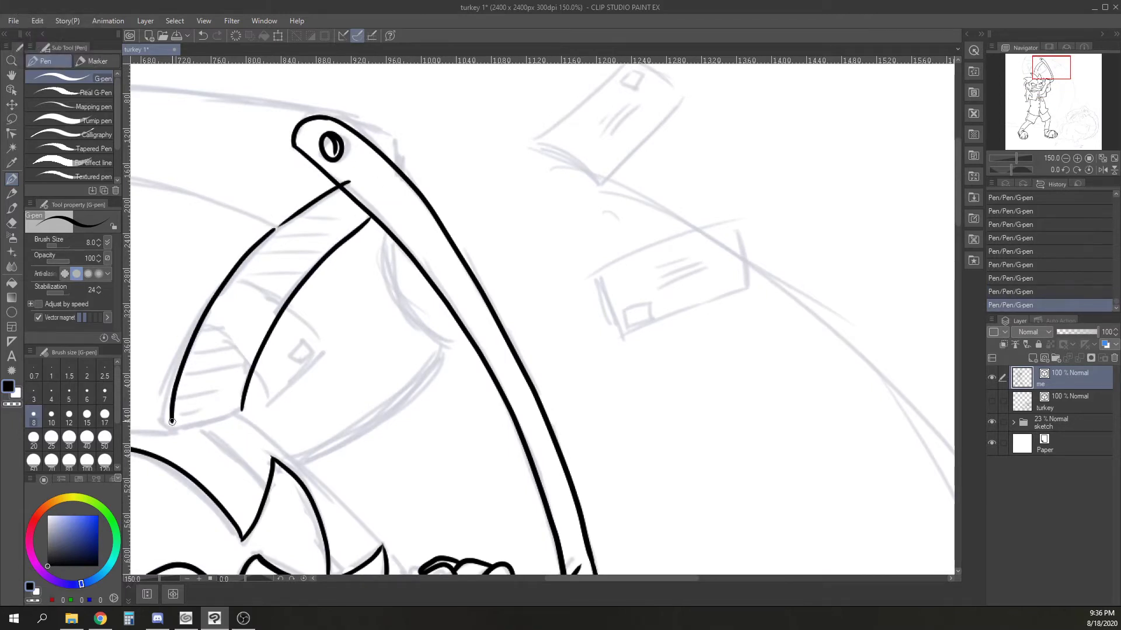
Ink the mailbag's side panel and its top flap, redrawing the flap's upper edge.
{"action": "mouse_move", "coordinate": [258, 424]}
{"action": "left_mouse_down"}
{"action": "mouse_move", "coordinate": [328, 473]}
{"action": "mouse_move", "coordinate": [379, 452]}
{"action": "mouse_move", "coordinate": [449, 352]}
{"action": "mouse_move", "coordinate": [322, 471]}
{"action": "left_mouse_up"}
{"action": "mouse_move", "coordinate": [394, 241]}
{"action": "left_mouse_down"}
{"action": "mouse_move", "coordinate": [420, 324]}
{"action": "mouse_move", "coordinate": [451, 348]}
{"action": "left_mouse_up"}
{"action": "scroll", "coordinate": [386, 129], "scroll_direction": "left", "scroll_amount": 5}
{"action": "left_click_drag", "start_coordinate": [549, 233], "coordinate": [248, 150]}
{"action": "mouse_move", "coordinate": [275, 91]}
{"action": "left_mouse_down"}
{"action": "mouse_move", "coordinate": [364, 86]}
{"action": "mouse_move", "coordinate": [560, 109]}
{"action": "mouse_move", "coordinate": [664, 143]}
{"action": "left_mouse_up"}
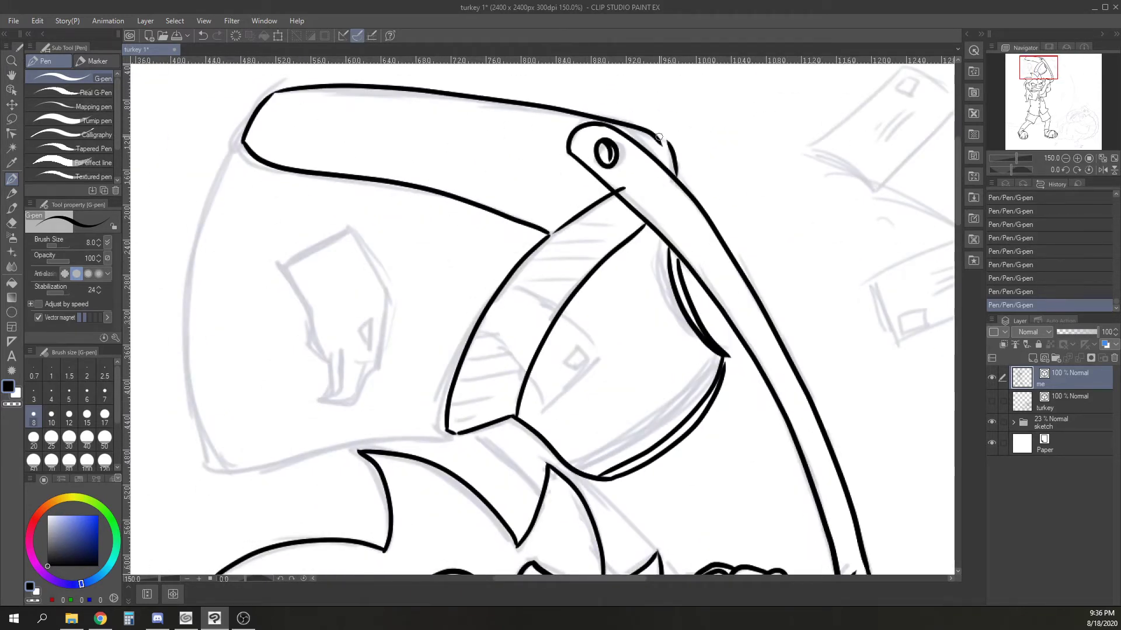
{"action": "key", "text": "ctrl+z"}
{"action": "mouse_move", "coordinate": [275, 92]}
{"action": "left_mouse_down"}
{"action": "mouse_move", "coordinate": [511, 105]}
{"action": "mouse_move", "coordinate": [677, 170]}
{"action": "left_mouse_up"}
Ink the mailbag's back and bottom edges, and undo the hatching strokes on the band.
{"action": "mouse_move", "coordinate": [215, 192]}
{"action": "left_mouse_down"}
{"action": "mouse_move", "coordinate": [193, 342]}
{"action": "mouse_move", "coordinate": [214, 465]}
{"action": "mouse_move", "coordinate": [203, 459]}
{"action": "mouse_move", "coordinate": [236, 469]}
{"action": "mouse_move", "coordinate": [339, 433]}
{"action": "mouse_move", "coordinate": [458, 441]}
{"action": "left_mouse_up"}
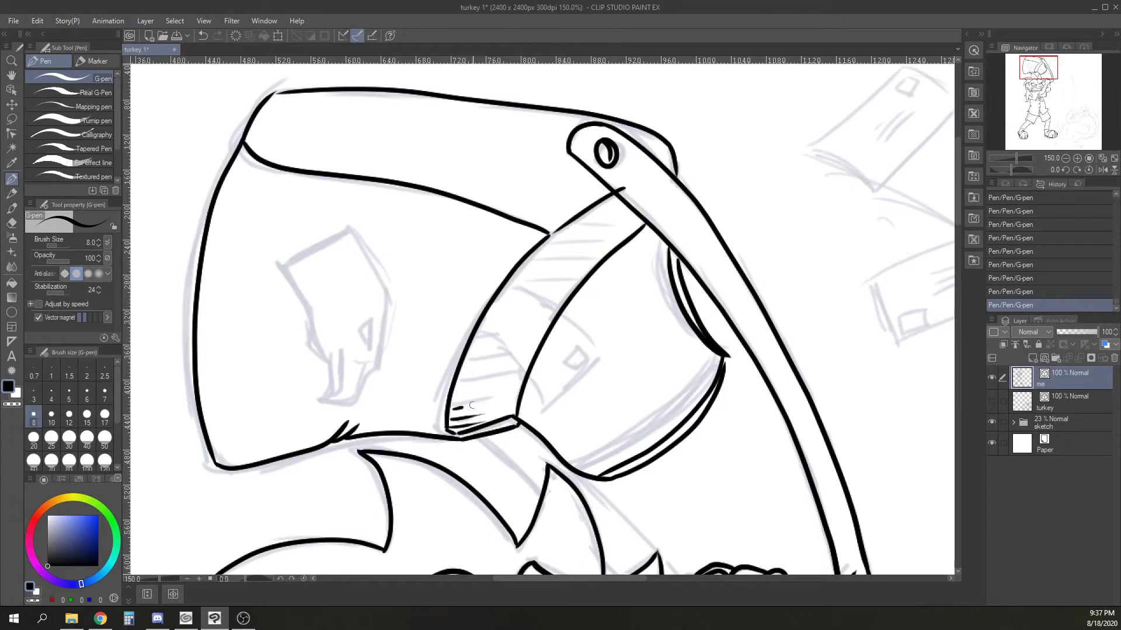
{"action": "key", "text": "ctrl+z"}
{"action": "key", "text": "ctrl+z"}
Ink the head-shaped emblem with its jagged top and small eye on the side of the mailbag.
{"action": "left_click_drag", "start_coordinate": [387, 295], "coordinate": [346, 217]}
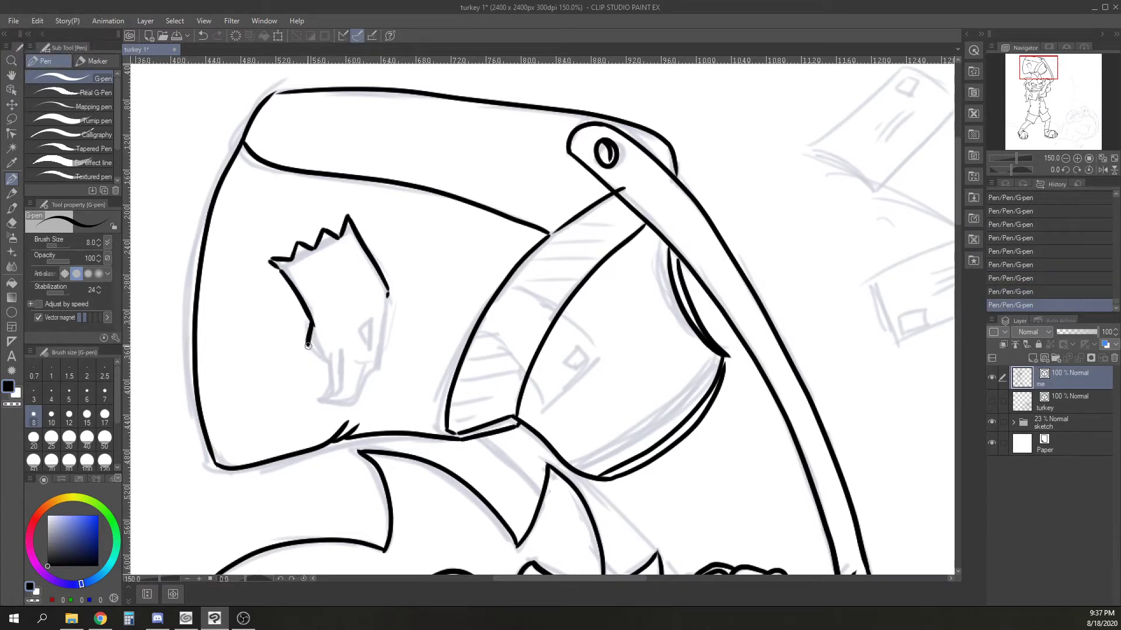
{"action": "left_click_drag", "start_coordinate": [380, 365], "coordinate": [388, 291]}
{"action": "left_click_drag", "start_coordinate": [372, 323], "coordinate": [371, 335]}
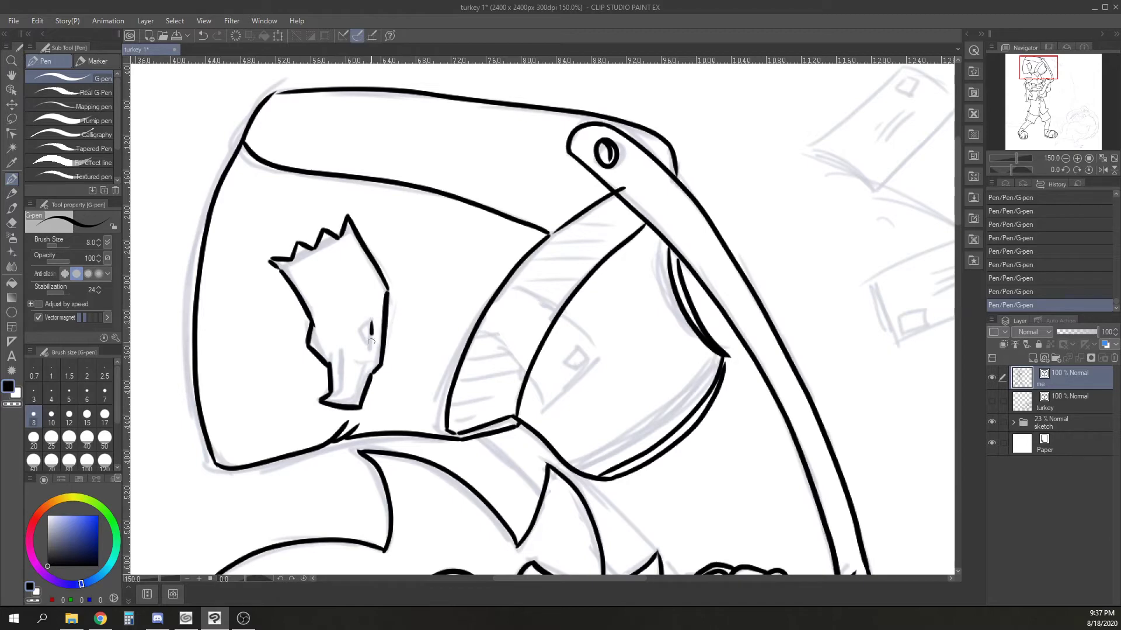
Ink the lower strap from the mailbag to the hands and erase it where it crosses the hair.
{"action": "left_click_drag", "start_coordinate": [757, 551], "coordinate": [628, 299]}
{"action": "left_click_drag", "start_coordinate": [352, 185], "coordinate": [502, 332]}
{"action": "left_click_drag", "start_coordinate": [452, 221], "coordinate": [563, 341]}
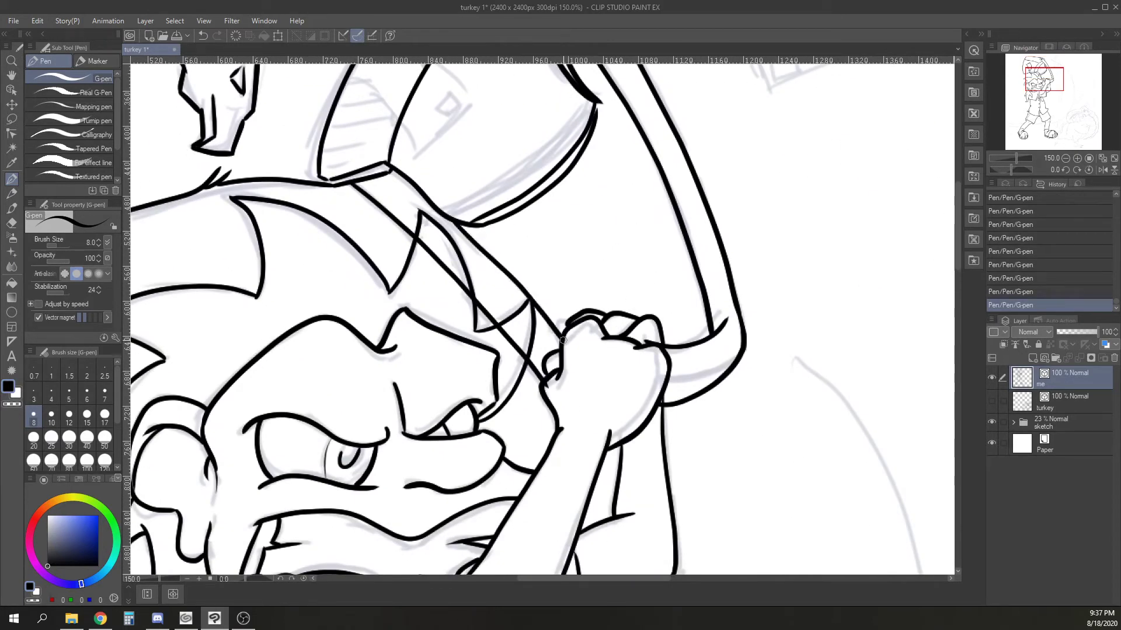
{"action": "left_click_drag", "start_coordinate": [426, 239], "coordinate": [470, 298]}
{"action": "left_click_drag", "start_coordinate": [525, 329], "coordinate": [499, 357]}
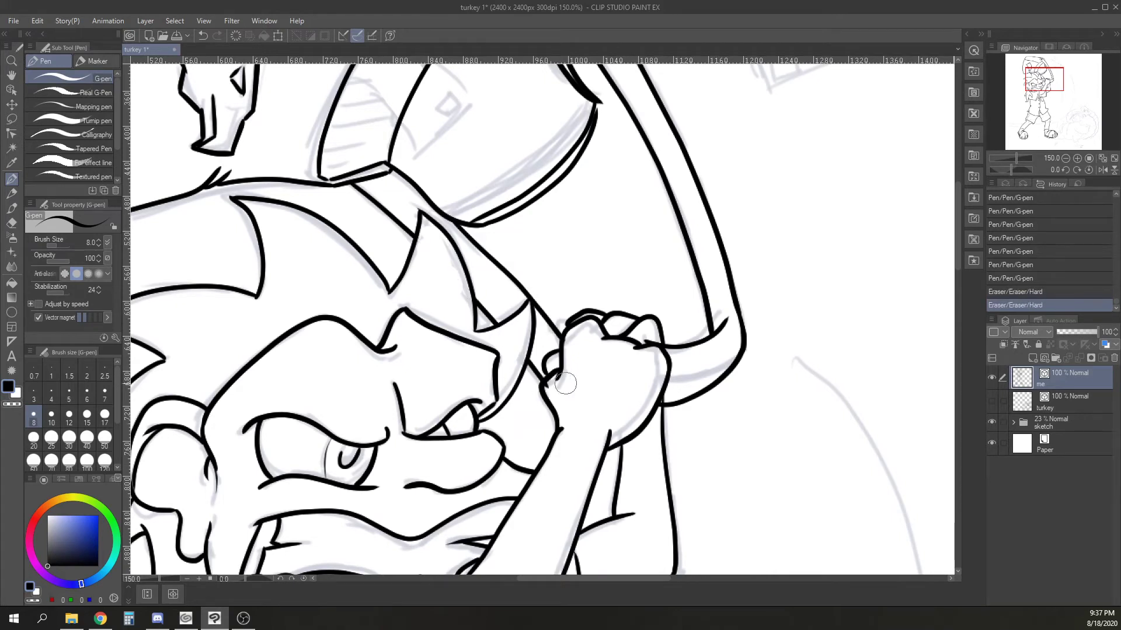
Add short shading strokes on the strap beside the hands.
{"action": "mouse_move", "coordinate": [698, 345]}
{"action": "left_mouse_down"}
{"action": "mouse_move", "coordinate": [708, 387]}
{"action": "mouse_move", "coordinate": [665, 407]}
{"action": "mouse_move", "coordinate": [705, 390]}
{"action": "mouse_move", "coordinate": [694, 405]}
{"action": "left_mouse_up"}
{"action": "left_click_drag", "start_coordinate": [690, 380], "coordinate": [684, 406]}
{"action": "left_click_drag", "start_coordinate": [678, 382], "coordinate": [672, 408]}
Ink the lower flying envelope with its stamp beside the mailbag strap.
{"action": "scroll", "coordinate": [769, 345], "scroll_direction": "down", "scroll_amount": 2}
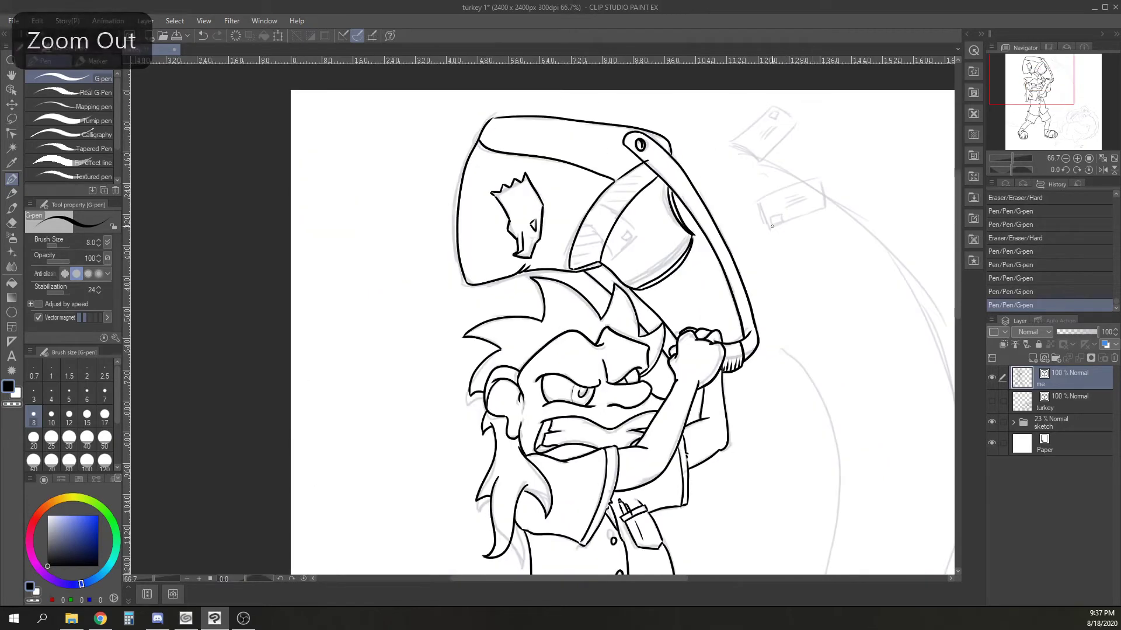
{"action": "left_click_drag", "start_coordinate": [769, 227], "coordinate": [825, 210]}
{"action": "left_click_drag", "start_coordinate": [756, 202], "coordinate": [809, 179]}
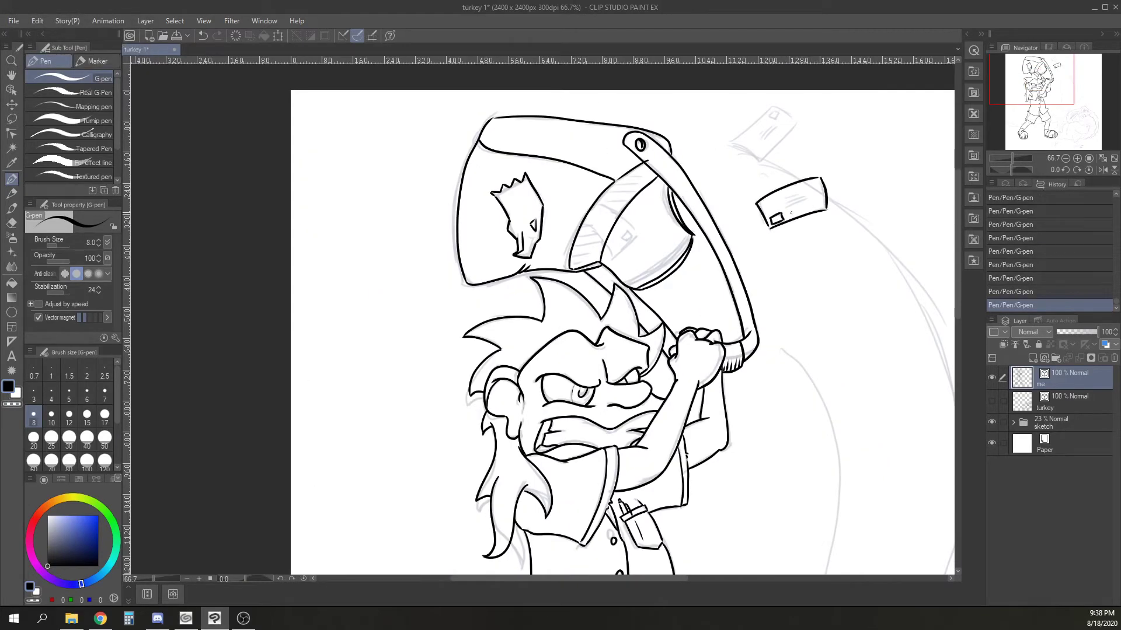
Ink the upper flying envelope with its stamp and add short address lines across its face.
{"action": "key", "text": "ctrl+plus"}
{"action": "key", "text": "ctrl+plus"}
{"action": "mouse_move", "coordinate": [627, 330]}
{"action": "left_mouse_down"}
{"action": "mouse_move", "coordinate": [680, 257]}
{"action": "mouse_move", "coordinate": [708, 246]}
{"action": "left_mouse_up"}
{"action": "mouse_move", "coordinate": [566, 292]}
{"action": "left_mouse_down"}
{"action": "mouse_move", "coordinate": [627, 325]}
{"action": "mouse_move", "coordinate": [644, 215]}
{"action": "left_mouse_up"}
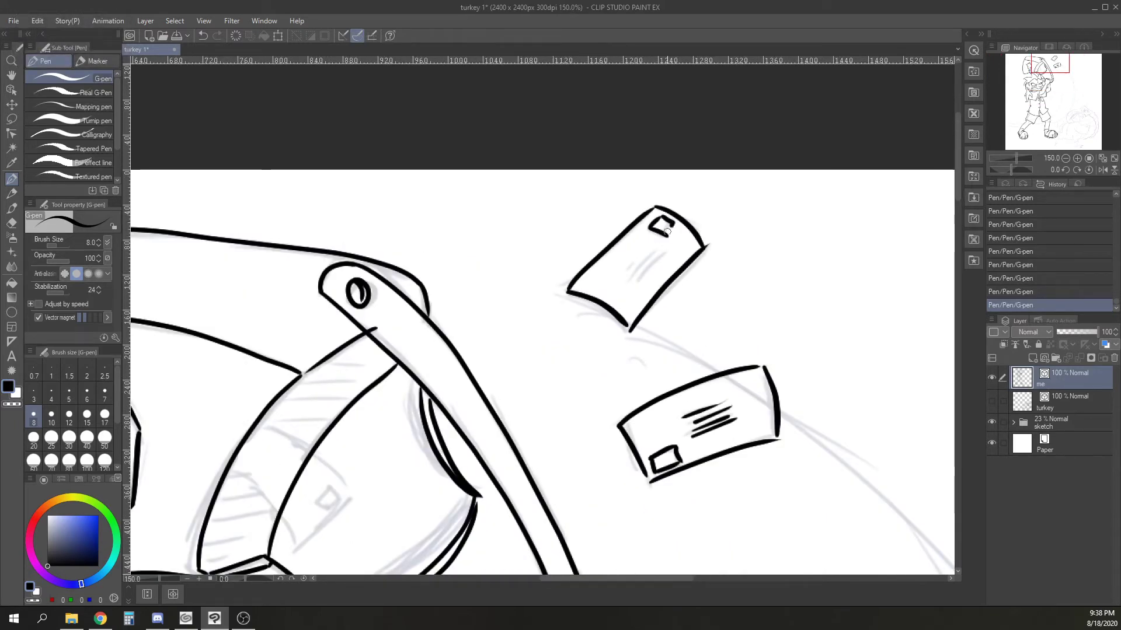
{"action": "left_click_drag", "start_coordinate": [624, 287], "coordinate": [664, 251]}
{"action": "left_click_drag", "start_coordinate": [646, 276], "coordinate": [660, 264]}
Ink an envelope with stamp and address lines in the mailbag's opening and erase the bag line crossing it.
{"action": "left_click_drag", "start_coordinate": [593, 463], "coordinate": [652, 297]}
{"action": "mouse_move", "coordinate": [289, 304]}
{"action": "left_mouse_down"}
{"action": "mouse_move", "coordinate": [358, 373]}
{"action": "mouse_move", "coordinate": [416, 316]}
{"action": "left_mouse_up"}
{"action": "left_click_drag", "start_coordinate": [383, 324], "coordinate": [393, 338]}
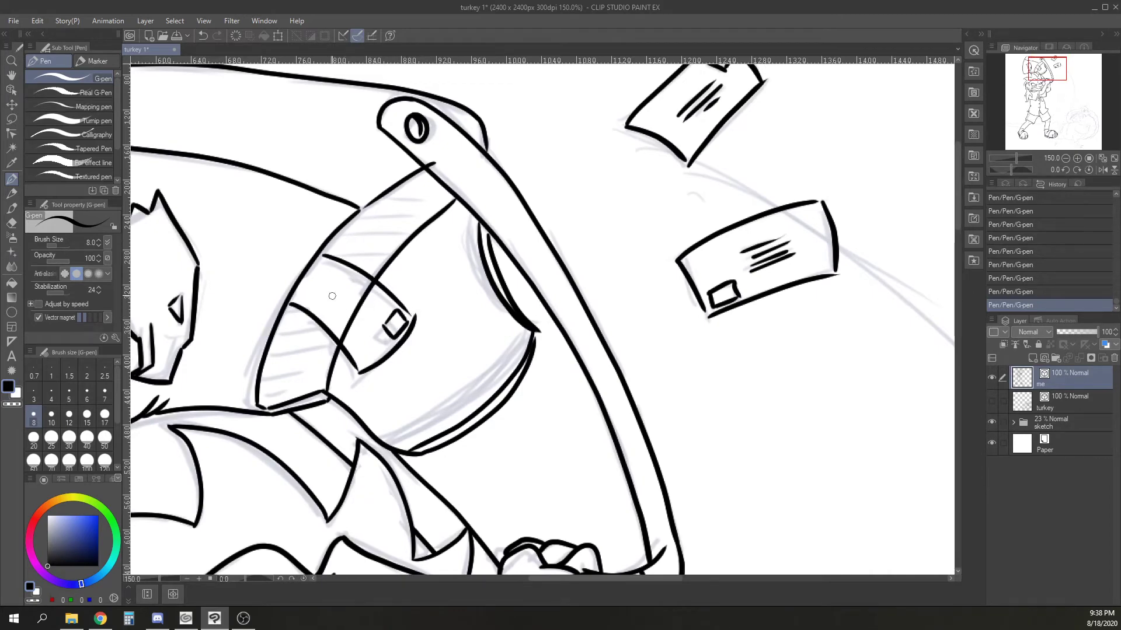
{"action": "left_click_drag", "start_coordinate": [375, 282], "coordinate": [365, 369]}
{"action": "left_click_drag", "start_coordinate": [326, 299], "coordinate": [349, 326]}
{"action": "left_click_drag", "start_coordinate": [331, 294], "coordinate": [356, 322]}
{"action": "left_click_drag", "start_coordinate": [341, 297], "coordinate": [356, 314]}
{"action": "scroll", "coordinate": [357, 280], "scroll_direction": "down", "scroll_amount": 3}
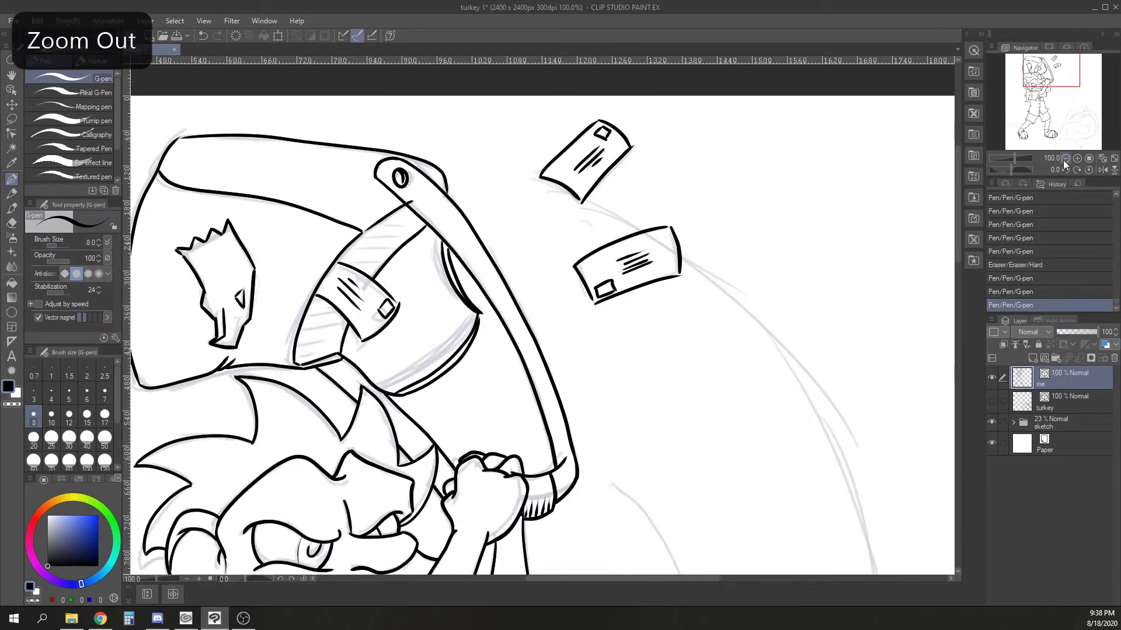
Hide the sketch folder and show the turkey layer to compare both inked characters.
{"action": "left_click_drag", "start_coordinate": [584, 420], "coordinate": [556, 261]}
{"action": "left_click", "coordinate": [992, 422]}
{"action": "left_click", "coordinate": [991, 401]}
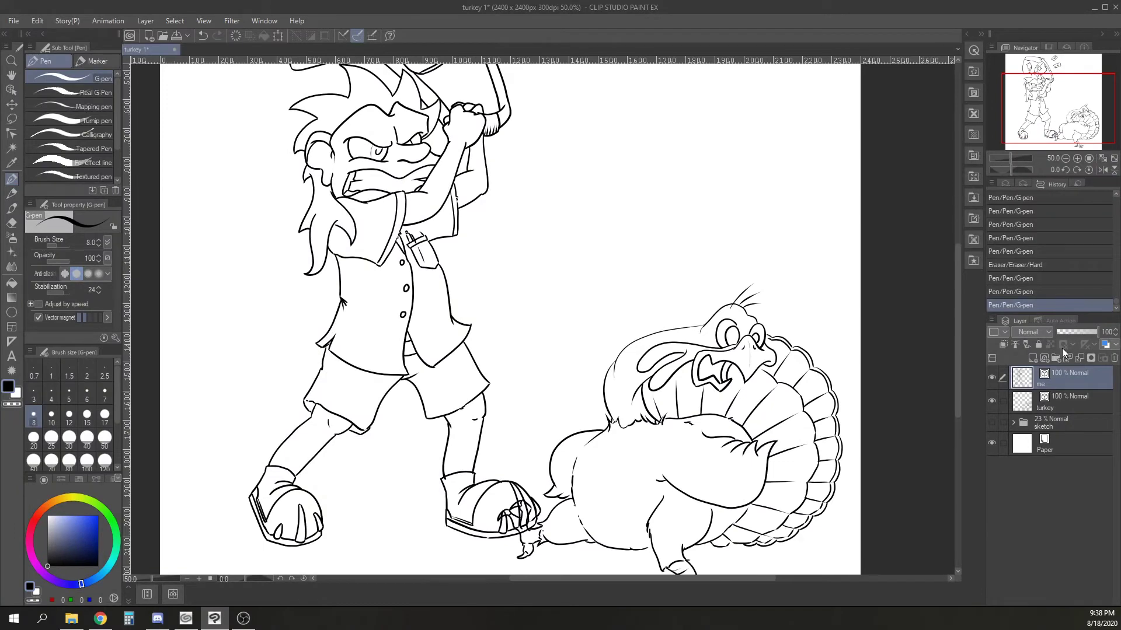
{"action": "mouse_move", "coordinate": [1069, 125]}
{"action": "left_mouse_down"}
{"action": "mouse_move", "coordinate": [1069, 110]}
{"action": "mouse_move", "coordinate": [1070, 126]}
{"action": "left_mouse_up"}
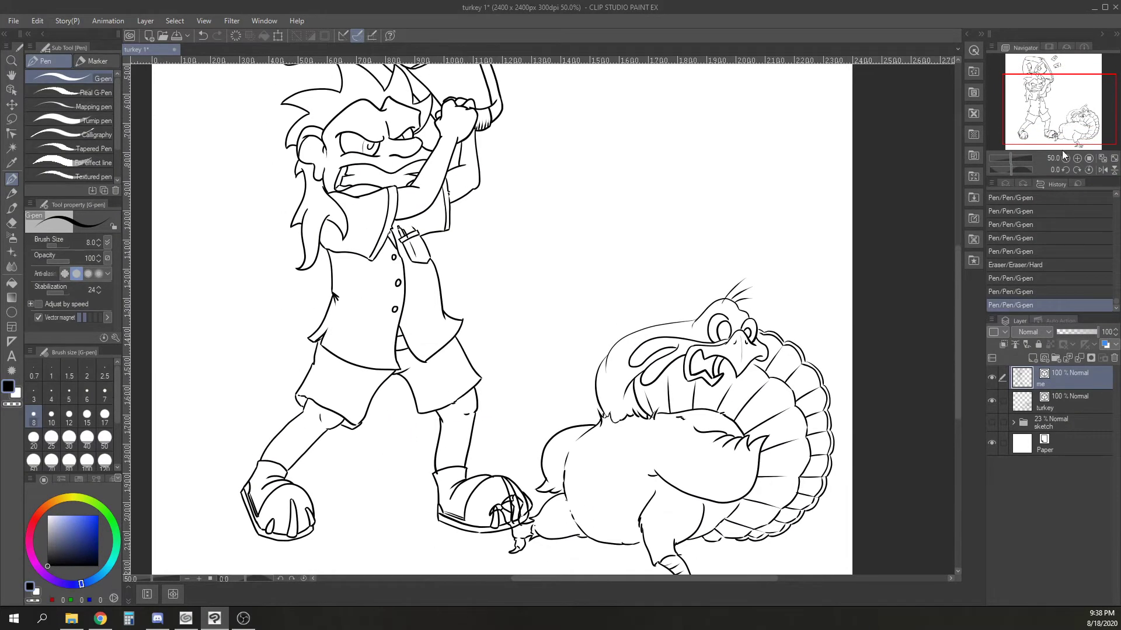
Show the sketch folder and ink the stripe lines down the outer side of the character's shorts.
{"action": "left_click", "coordinate": [991, 422]}
{"action": "key", "text": "ctrl+plus"}
{"action": "key", "text": "ctrl+plus"}
{"action": "key", "text": "ctrl+plus"}
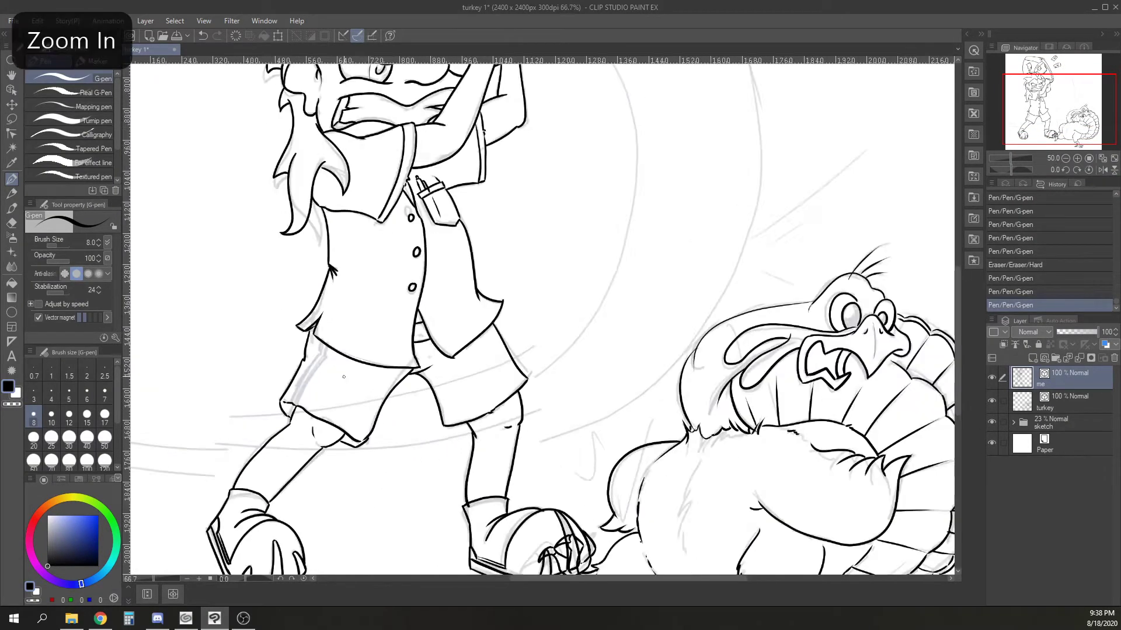
{"action": "mouse_move", "coordinate": [325, 362]}
{"action": "left_mouse_down"}
{"action": "mouse_move", "coordinate": [321, 394]}
{"action": "mouse_move", "coordinate": [270, 467]}
{"action": "mouse_move", "coordinate": [311, 349]}
{"action": "left_mouse_up"}
Hide the sketch folder, keeping both line art layers visible.
{"action": "left_click", "coordinate": [992, 401]}
{"action": "left_click", "coordinate": [991, 378]}
{"action": "left_click", "coordinate": [992, 377]}
{"action": "left_click", "coordinate": [991, 401]}
{"action": "left_click", "coordinate": [991, 422]}
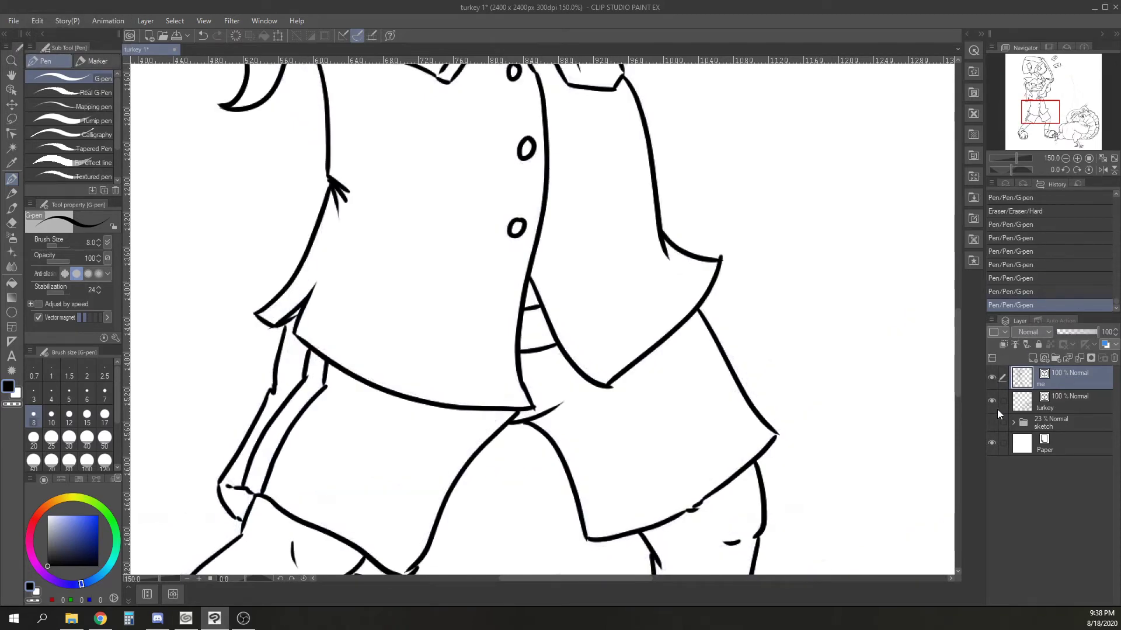
{"action": "key", "text": "ctrl+minus"}
{"action": "key", "text": "ctrl+minus"}
{"action": "key", "text": "ctrl+minus"}
{"action": "left_click", "coordinate": [1052, 98]}
Add a new raster layer and move it directly beneath the turkey layer.
{"action": "left_click", "coordinate": [1064, 398]}
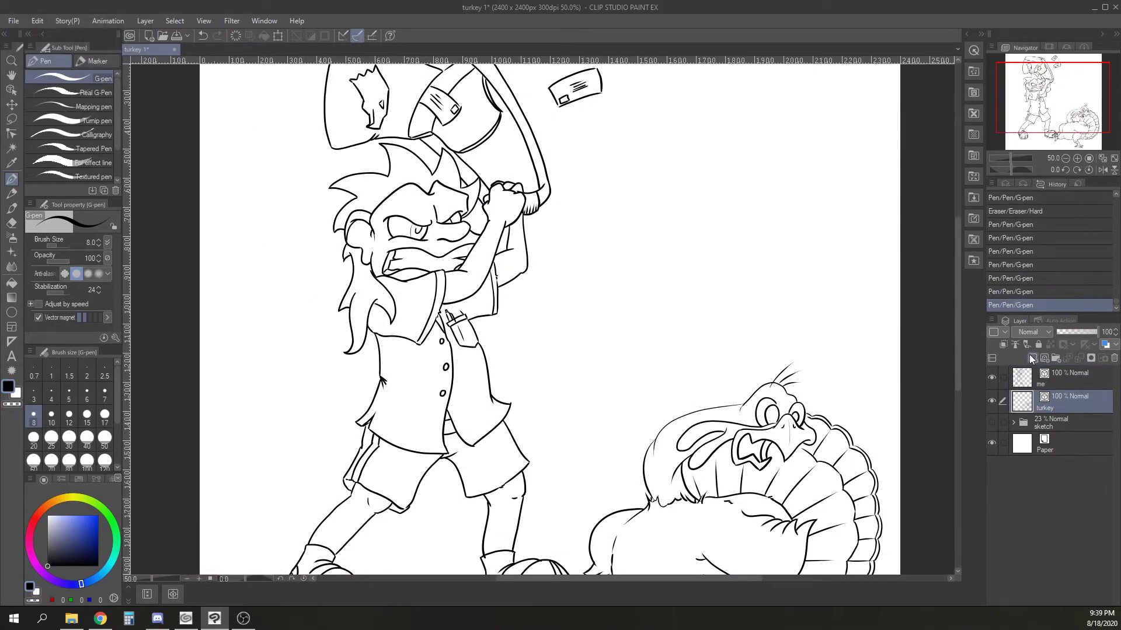
{"action": "left_click", "coordinate": [1032, 358]}
{"action": "left_click_drag", "start_coordinate": [1059, 403], "coordinate": [1059, 435]}
{"action": "left_click_drag", "start_coordinate": [841, 358], "coordinate": [788, 230]}
Add another raster layer above the turkey layer and set the turkey line art as the reference layer.
{"action": "left_click", "coordinate": [1067, 397]}
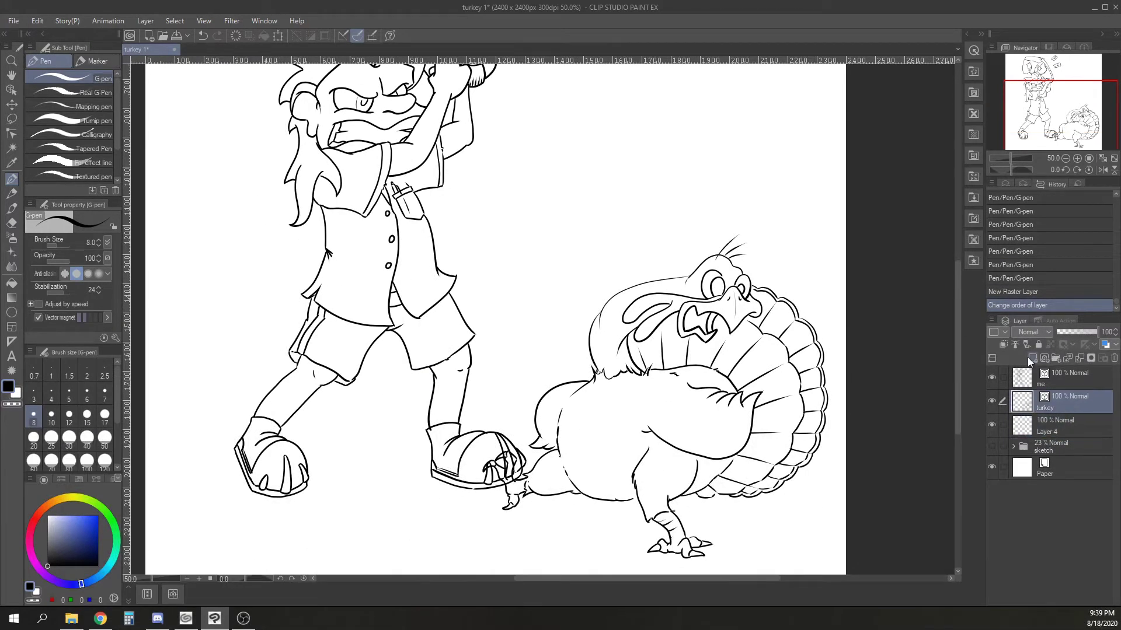
{"action": "left_click", "coordinate": [1033, 358]}
{"action": "left_click", "coordinate": [1063, 452]}
{"action": "left_click", "coordinate": [1059, 427]}
{"action": "left_click", "coordinate": [1015, 344]}
Fill the turkey's inner tail feathers with brown (RGB 100, 61, 23) on the layer beneath the line art.
{"action": "left_click", "coordinate": [1068, 448]}
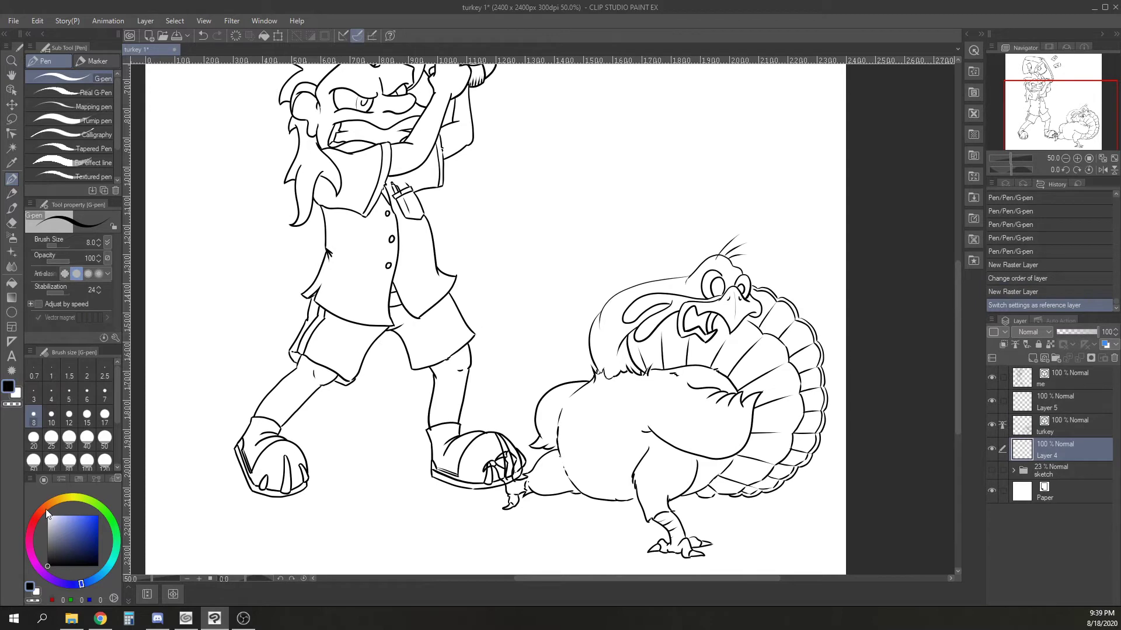
{"action": "left_click", "coordinate": [100, 618]}
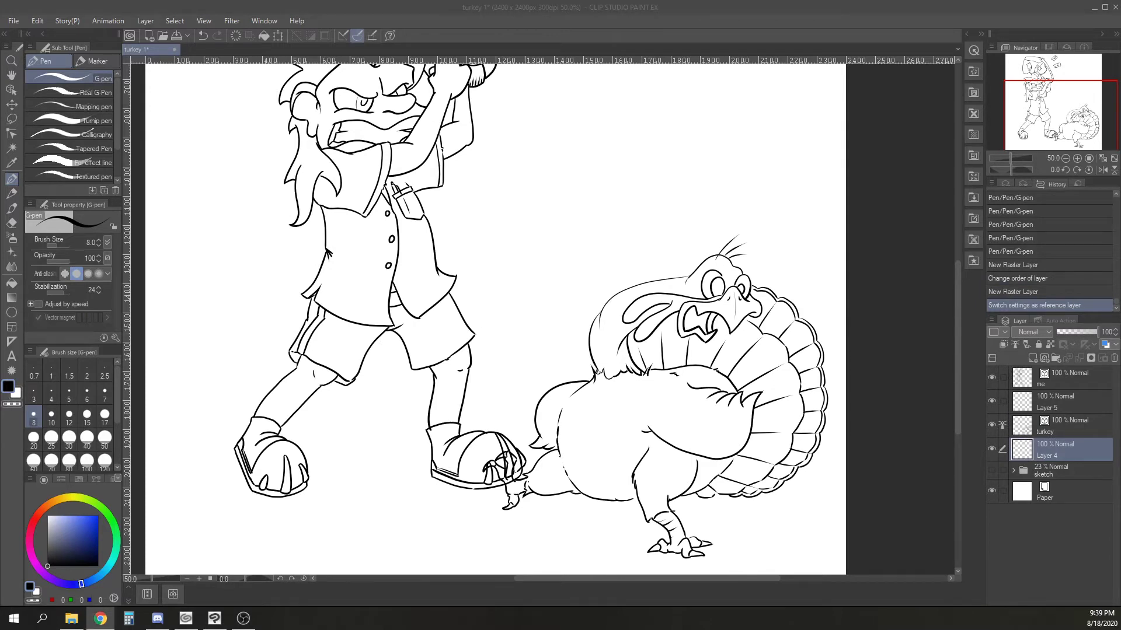
{"action": "left_click", "coordinate": [51, 502]}
{"action": "left_click", "coordinate": [86, 547]}
{"action": "left_click", "coordinate": [11, 283]}
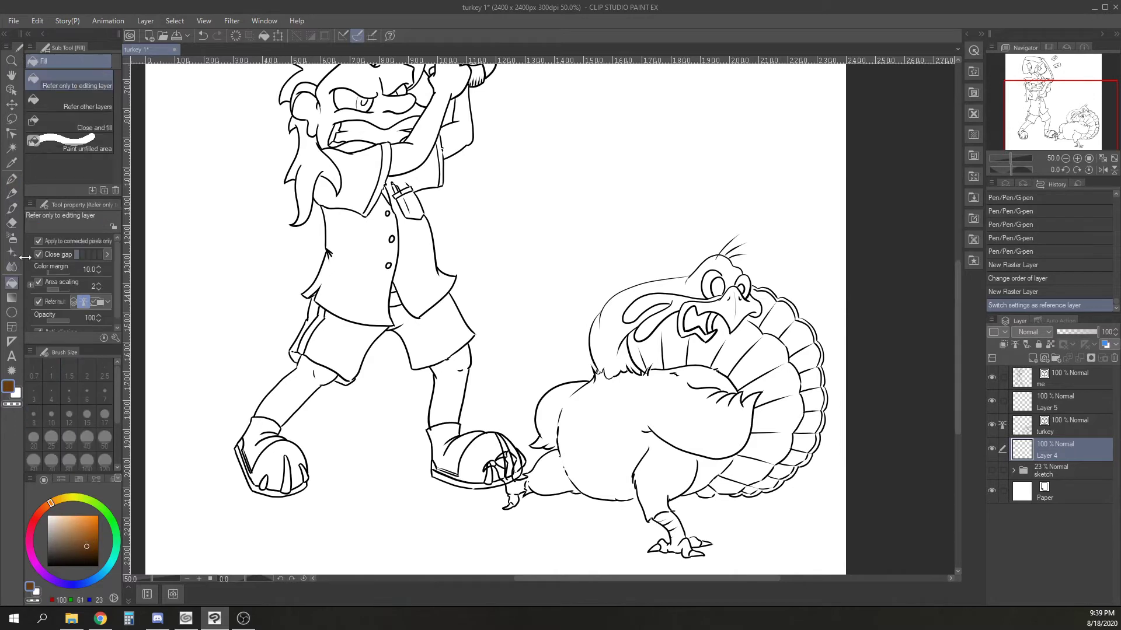
{"action": "left_click", "coordinate": [776, 373]}
{"action": "left_click", "coordinate": [661, 354]}
Fill the lowest inner tail feather with the same brown and undo the surplus fills around it.
{"action": "left_click", "coordinate": [721, 493]}
{"action": "left_click", "coordinate": [741, 475]}
{"action": "key", "text": "ctrl+z"}
{"action": "key", "text": "ctrl+z"}
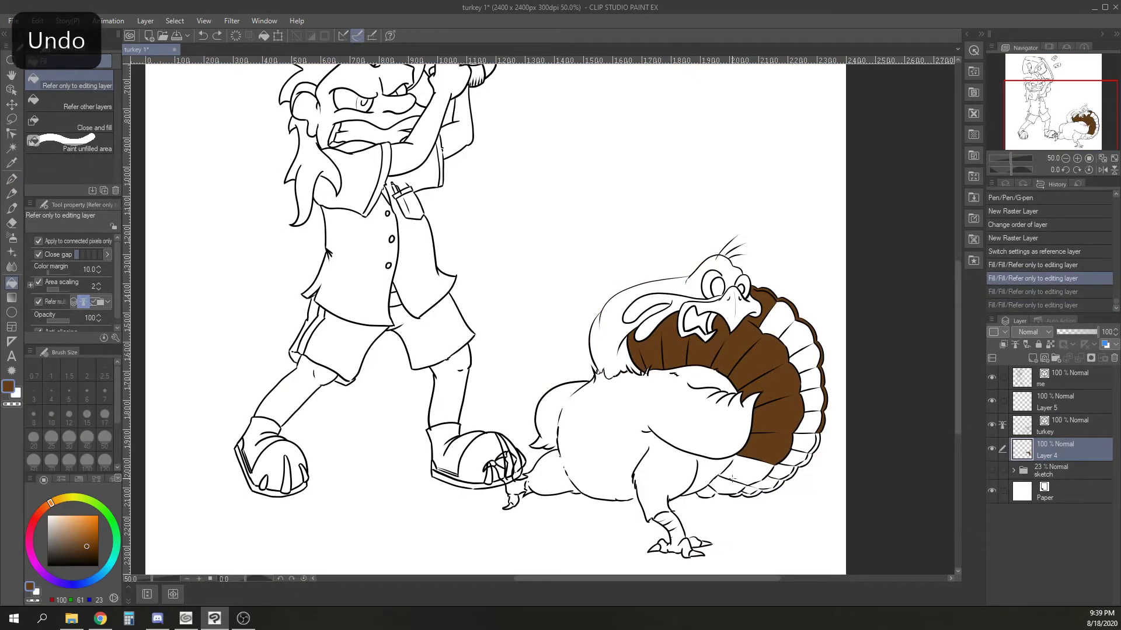
{"action": "scroll", "coordinate": [742, 475], "scroll_direction": "up", "scroll_amount": 2}
{"action": "left_click", "coordinate": [715, 499]}
{"action": "left_click", "coordinate": [769, 458]}
{"action": "key", "text": "ctrl+z"}
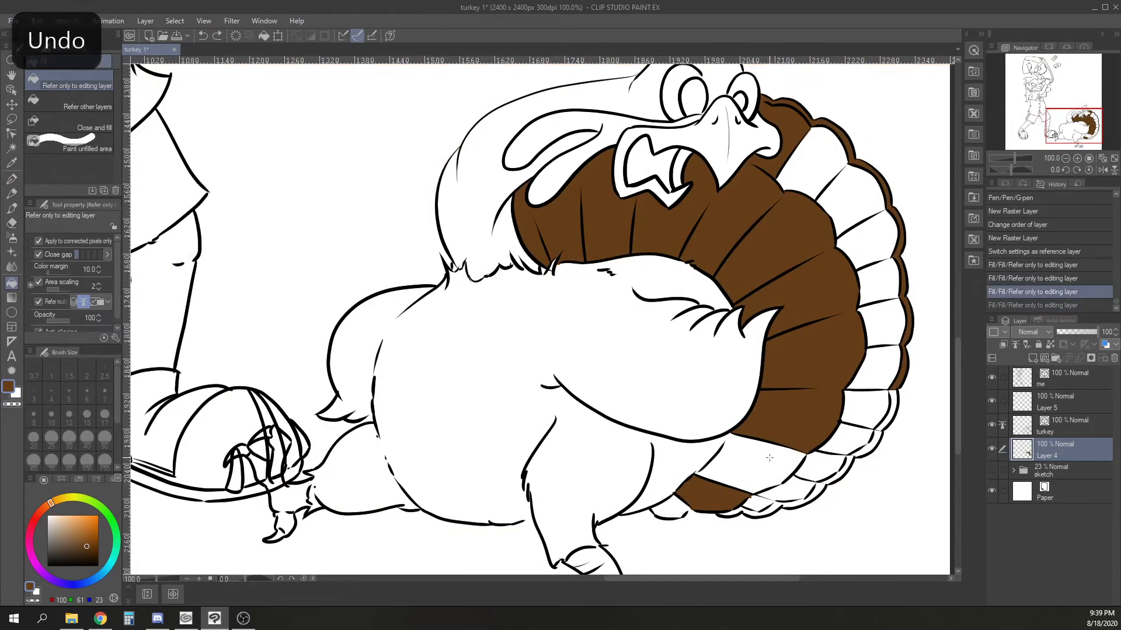
Paint the remaining unfilled inner tail feather brown by hand with the G-pen at size 15.
{"action": "left_click", "coordinate": [12, 179]}
{"action": "left_click_drag", "start_coordinate": [733, 434], "coordinate": [697, 474]}
{"action": "mouse_move", "coordinate": [731, 439]}
{"action": "left_mouse_down"}
{"action": "mouse_move", "coordinate": [748, 421]}
{"action": "mouse_move", "coordinate": [706, 475]}
{"action": "left_mouse_up"}
{"action": "mouse_move", "coordinate": [737, 442]}
{"action": "left_mouse_down"}
{"action": "mouse_move", "coordinate": [711, 475]}
{"action": "mouse_move", "coordinate": [766, 493]}
{"action": "left_mouse_up"}
{"action": "mouse_move", "coordinate": [769, 491]}
{"action": "left_mouse_down"}
{"action": "mouse_move", "coordinate": [803, 456]}
{"action": "mouse_move", "coordinate": [750, 480]}
{"action": "mouse_move", "coordinate": [716, 474]}
{"action": "left_mouse_up"}
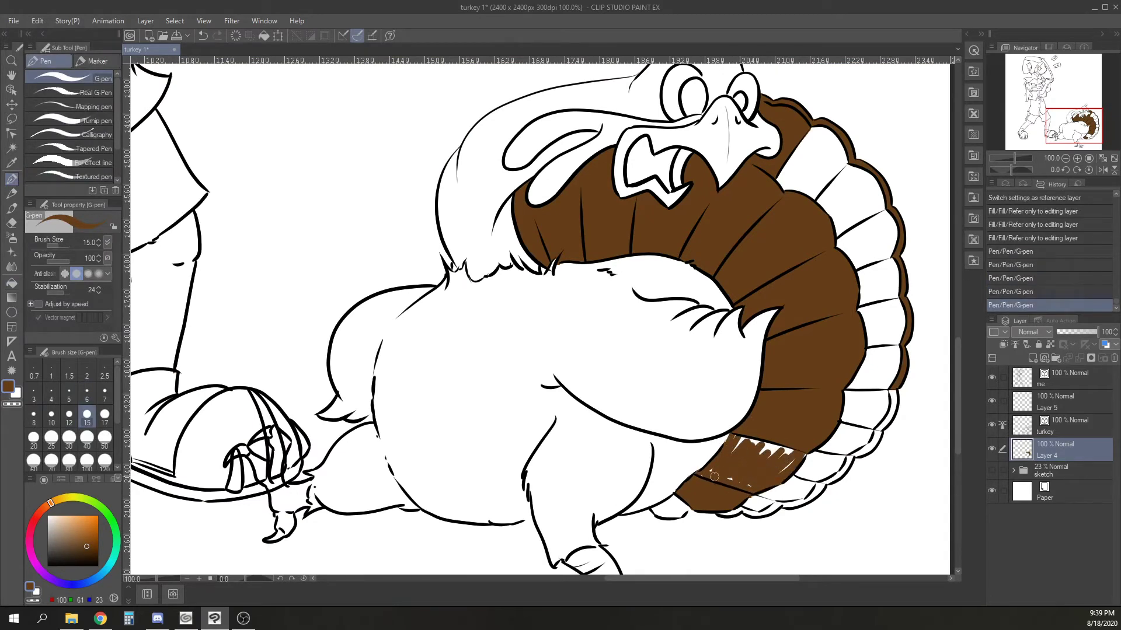
{"action": "left_click_drag", "start_coordinate": [803, 451], "coordinate": [759, 465]}
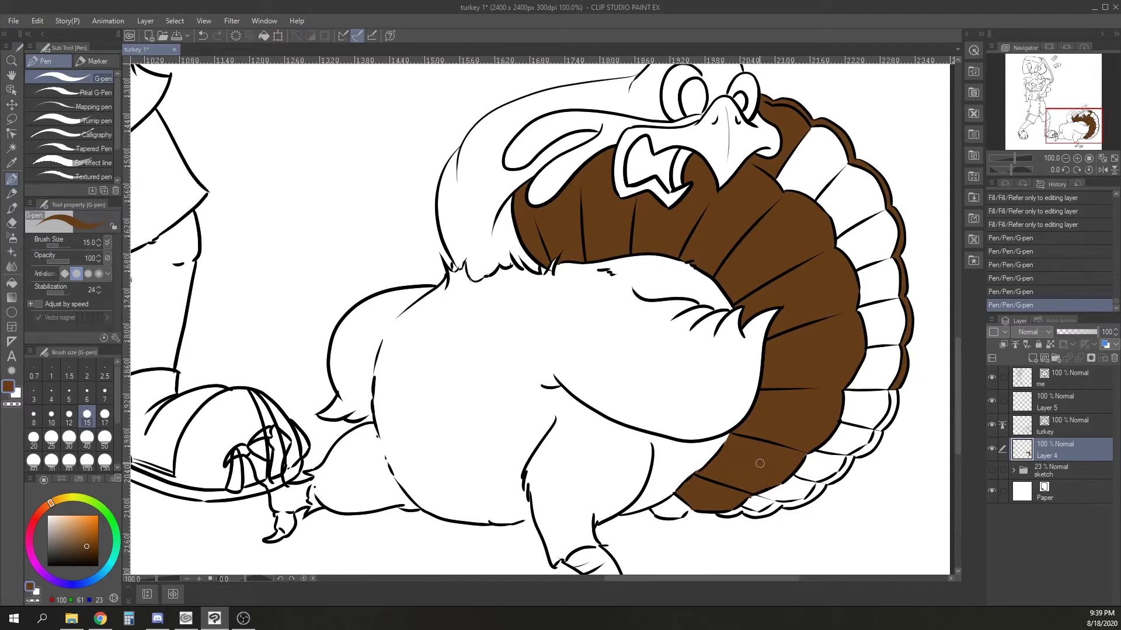
Fill the outer ring of tail feathers with dark brown (RGB 47, 32, 17).
{"action": "left_click_drag", "start_coordinate": [87, 544], "coordinate": [79, 557]}
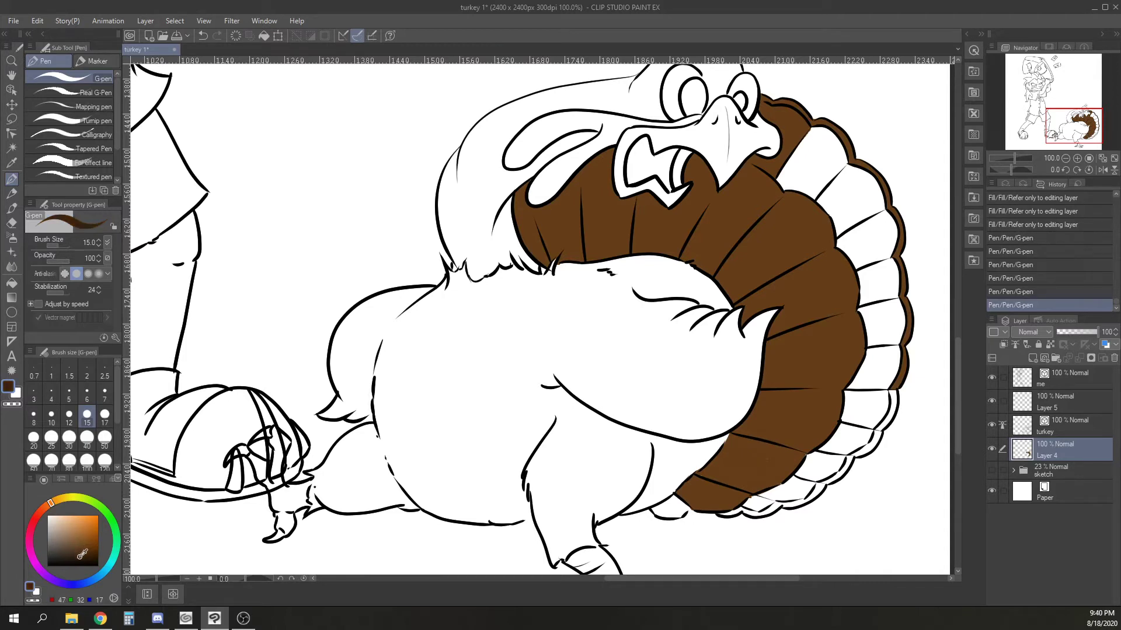
{"action": "key", "text": "g"}
{"action": "left_click", "coordinate": [812, 160]}
{"action": "left_click", "coordinate": [846, 199]}
{"action": "left_click", "coordinate": [870, 240]}
{"action": "left_click", "coordinate": [879, 283]}
{"action": "left_click", "coordinate": [885, 316]}
{"action": "left_click", "coordinate": [882, 366]}
{"action": "left_click", "coordinate": [867, 406]}
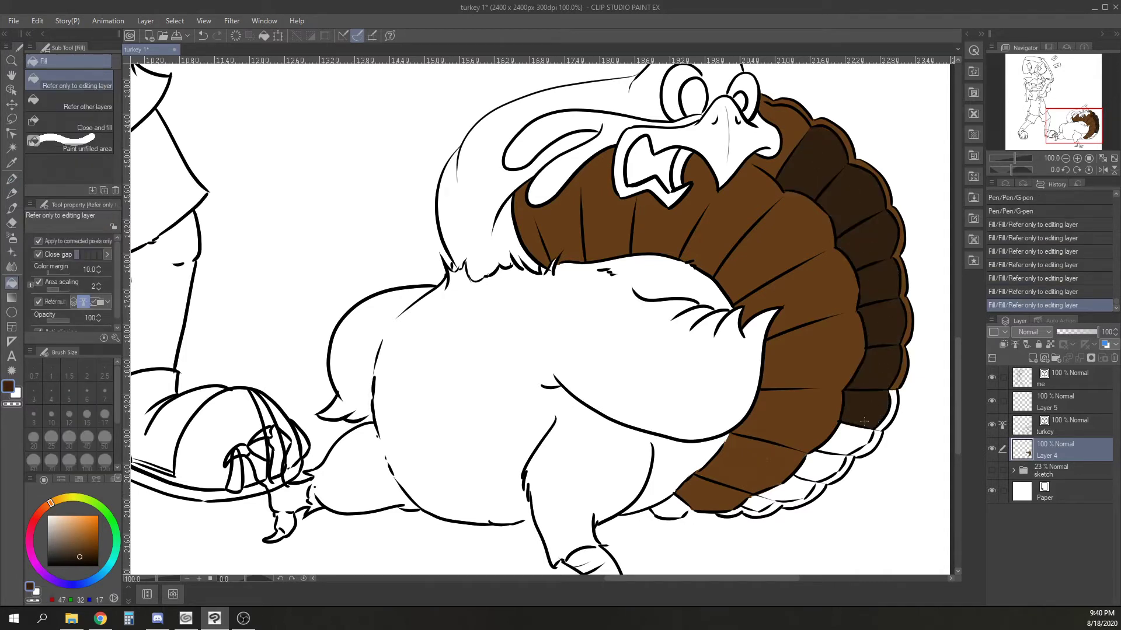
{"action": "left_click", "coordinate": [849, 438]}
{"action": "left_click", "coordinate": [822, 466]}
{"action": "left_click", "coordinate": [790, 490]}
{"action": "left_click", "coordinate": [760, 502]}
Paint the outer tail feather beside the turkey's eye and beak dark brown with the G-pen.
{"action": "left_click", "coordinate": [12, 179]}
{"action": "scroll", "coordinate": [790, 156], "scroll_direction": "up", "scroll_amount": 2}
{"action": "mouse_move", "coordinate": [713, 164]}
{"action": "left_mouse_down"}
{"action": "mouse_move", "coordinate": [704, 173]}
{"action": "mouse_move", "coordinate": [726, 161]}
{"action": "left_mouse_up"}
{"action": "left_click_drag", "start_coordinate": [707, 161], "coordinate": [740, 170]}
{"action": "left_click_drag", "start_coordinate": [736, 165], "coordinate": [759, 197]}
{"action": "left_click_drag", "start_coordinate": [750, 178], "coordinate": [782, 151]}
{"action": "mouse_move", "coordinate": [759, 174]}
{"action": "left_mouse_down"}
{"action": "mouse_move", "coordinate": [790, 142]}
{"action": "mouse_move", "coordinate": [748, 179]}
{"action": "mouse_move", "coordinate": [775, 167]}
{"action": "mouse_move", "coordinate": [752, 174]}
{"action": "mouse_move", "coordinate": [807, 118]}
{"action": "left_mouse_up"}
{"action": "mouse_move", "coordinate": [752, 173]}
{"action": "left_mouse_down"}
{"action": "mouse_move", "coordinate": [784, 133]}
{"action": "mouse_move", "coordinate": [779, 118]}
{"action": "left_mouse_up"}
{"action": "left_click_drag", "start_coordinate": [796, 169], "coordinate": [694, 307]}
{"action": "mouse_move", "coordinate": [633, 198]}
{"action": "left_mouse_down"}
{"action": "mouse_move", "coordinate": [669, 232]}
{"action": "mouse_move", "coordinate": [722, 252]}
{"action": "mouse_move", "coordinate": [683, 260]}
{"action": "left_mouse_up"}
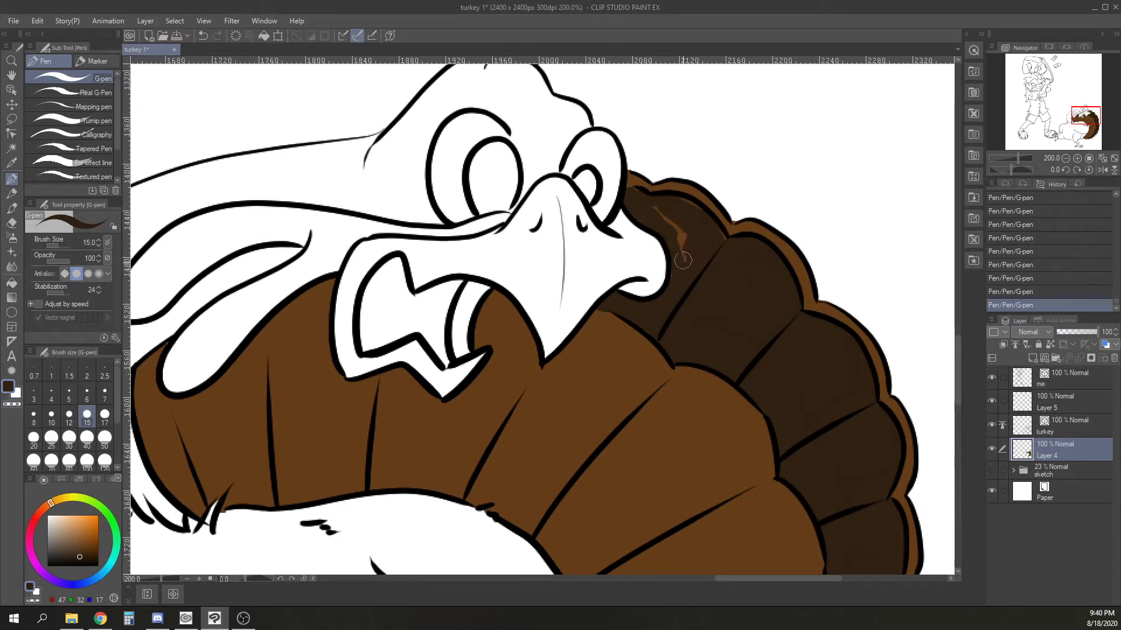
Pick a pale peach (RGB 252, 215, 179) and try a G-pen edge on the inner feather beside the beak.
{"action": "left_click", "coordinate": [65, 516]}
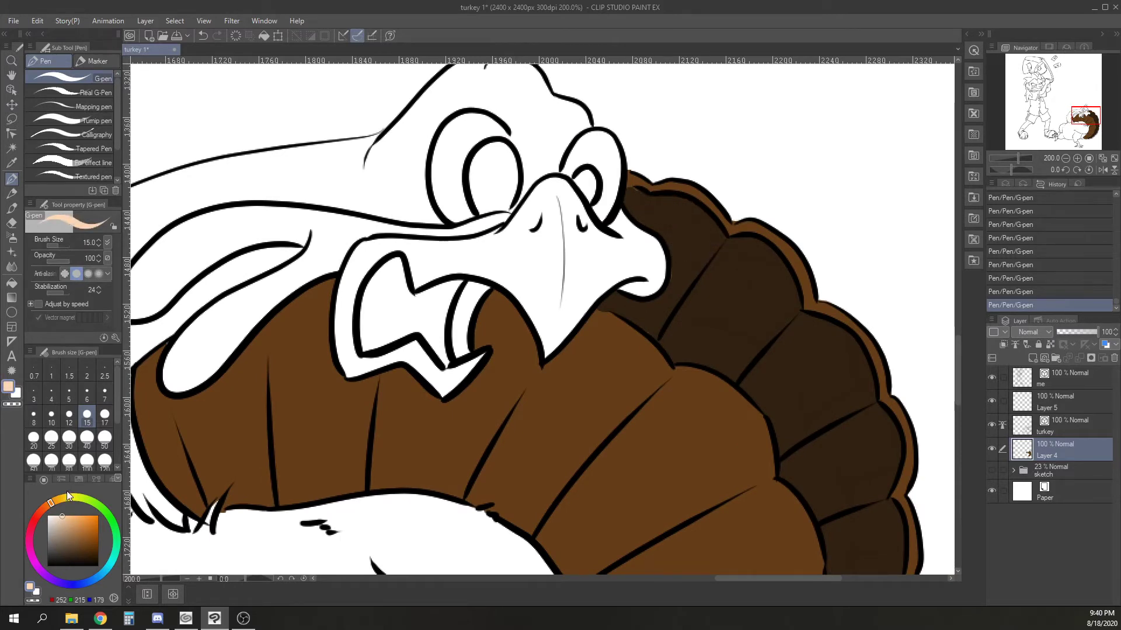
{"action": "left_click_drag", "start_coordinate": [600, 318], "coordinate": [665, 374]}
{"action": "key", "text": "ctrl+z"}
{"action": "left_click_drag", "start_coordinate": [591, 315], "coordinate": [666, 377]}
{"action": "key", "text": "ctrl+z"}
{"action": "key", "text": "ctrl+z"}
{"action": "key", "text": "ctrl+z"}
Paint a soft peach edge along the upper inner tail feathers with the Oil paint brush at size 10.
{"action": "left_click", "coordinate": [12, 208]}
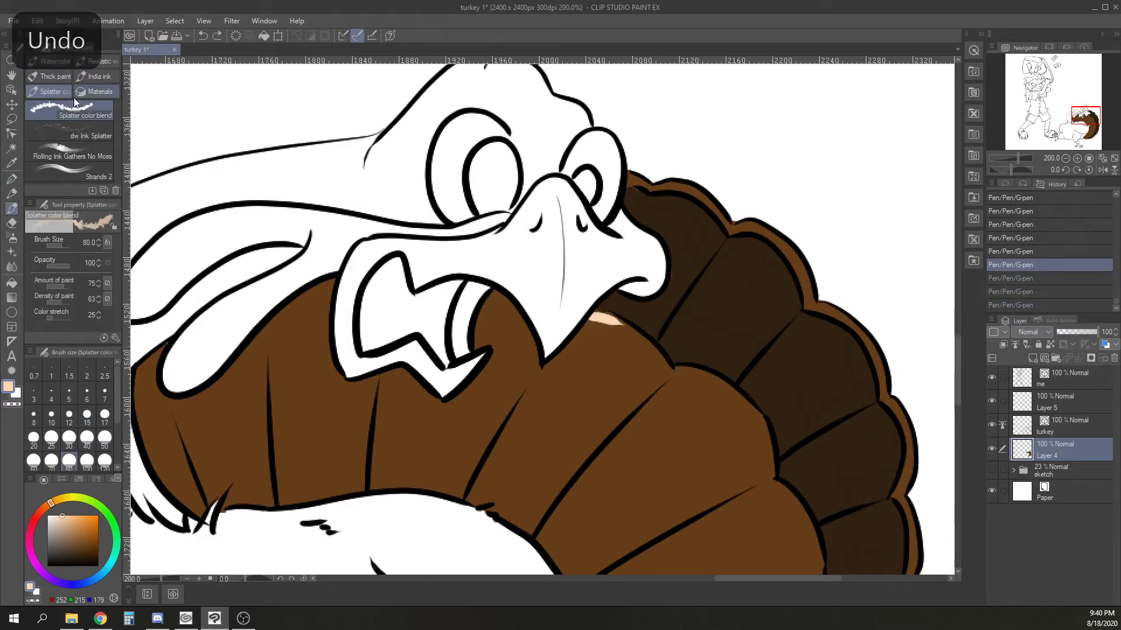
{"action": "left_click", "coordinate": [55, 75]}
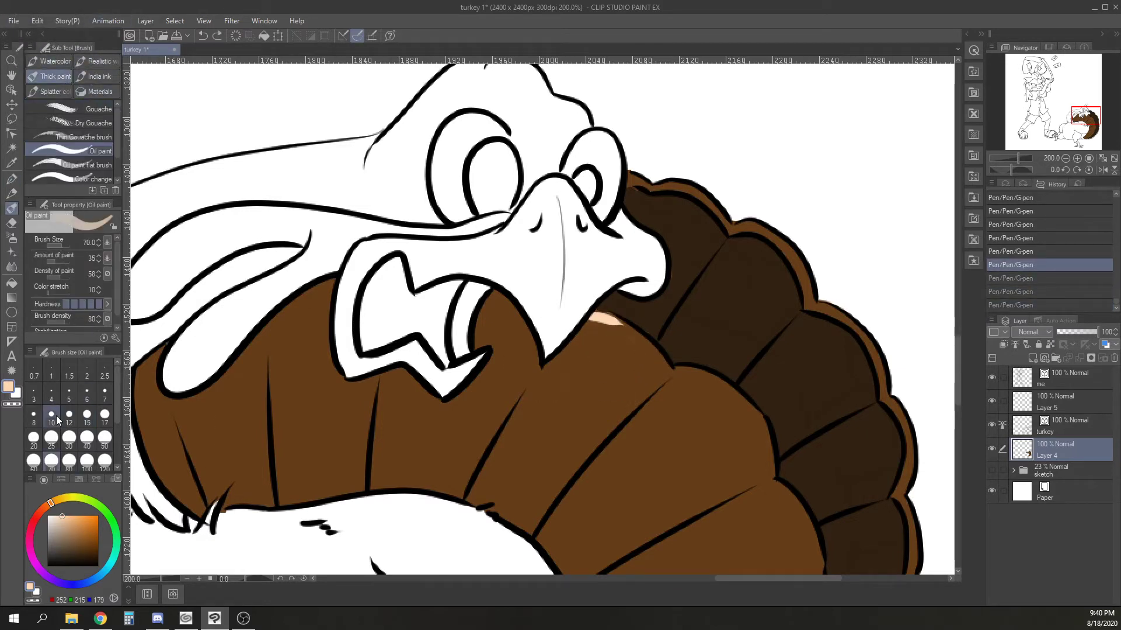
{"action": "mouse_move", "coordinate": [593, 320]}
{"action": "left_mouse_down"}
{"action": "mouse_move", "coordinate": [618, 327]}
{"action": "mouse_move", "coordinate": [661, 372]}
{"action": "mouse_move", "coordinate": [712, 381]}
{"action": "mouse_move", "coordinate": [761, 437]}
{"action": "left_mouse_up"}
{"action": "mouse_move", "coordinate": [676, 374]}
{"action": "left_mouse_down"}
{"action": "mouse_move", "coordinate": [763, 437]}
{"action": "mouse_move", "coordinate": [766, 466]}
{"action": "mouse_move", "coordinate": [727, 387]}
{"action": "mouse_move", "coordinate": [696, 381]}
{"action": "mouse_move", "coordinate": [766, 478]}
{"action": "left_mouse_up"}
{"action": "left_click_drag", "start_coordinate": [757, 446], "coordinate": [761, 469]}
{"action": "left_click_drag", "start_coordinate": [851, 492], "coordinate": [627, 328]}
{"action": "mouse_move", "coordinate": [548, 321]}
{"action": "left_mouse_down"}
{"action": "mouse_move", "coordinate": [582, 359]}
{"action": "mouse_move", "coordinate": [586, 438]}
{"action": "left_mouse_up"}
{"action": "left_click_drag", "start_coordinate": [664, 468], "coordinate": [593, 272]}
{"action": "left_click_drag", "start_coordinate": [513, 253], "coordinate": [489, 409]}
{"action": "mouse_move", "coordinate": [512, 251]}
{"action": "left_mouse_down"}
{"action": "mouse_move", "coordinate": [530, 315]}
{"action": "mouse_move", "coordinate": [488, 399]}
{"action": "mouse_move", "coordinate": [517, 256]}
{"action": "left_mouse_up"}
{"action": "mouse_move", "coordinate": [517, 256]}
{"action": "left_mouse_down"}
{"action": "mouse_move", "coordinate": [488, 401]}
{"action": "mouse_move", "coordinate": [524, 253]}
{"action": "mouse_move", "coordinate": [525, 332]}
{"action": "left_mouse_up"}
Continue the soft peach edge along the lower inner tail feathers down to the lowest one.
{"action": "left_click_drag", "start_coordinate": [583, 444], "coordinate": [627, 284]}
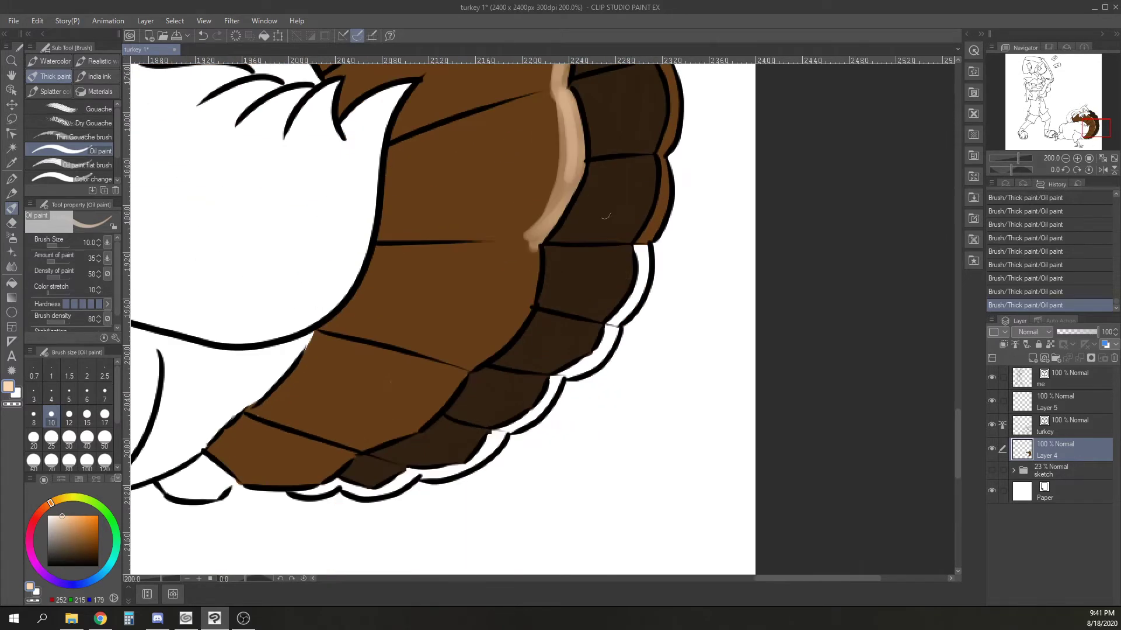
{"action": "mouse_move", "coordinate": [529, 231]}
{"action": "left_mouse_down"}
{"action": "mouse_move", "coordinate": [468, 366]}
{"action": "mouse_move", "coordinate": [534, 247]}
{"action": "left_mouse_up"}
{"action": "mouse_move", "coordinate": [528, 241]}
{"action": "left_mouse_down"}
{"action": "mouse_move", "coordinate": [458, 363]}
{"action": "mouse_move", "coordinate": [474, 360]}
{"action": "left_mouse_up"}
{"action": "left_click_drag", "start_coordinate": [530, 266], "coordinate": [507, 342]}
{"action": "left_click_drag", "start_coordinate": [568, 406], "coordinate": [702, 338]}
{"action": "left_click_drag", "start_coordinate": [595, 302], "coordinate": [497, 378]}
{"action": "mouse_move", "coordinate": [497, 378]}
{"action": "left_mouse_down"}
{"action": "mouse_move", "coordinate": [593, 304]}
{"action": "mouse_move", "coordinate": [402, 416]}
{"action": "left_mouse_up"}
{"action": "left_click_drag", "start_coordinate": [485, 390], "coordinate": [372, 414]}
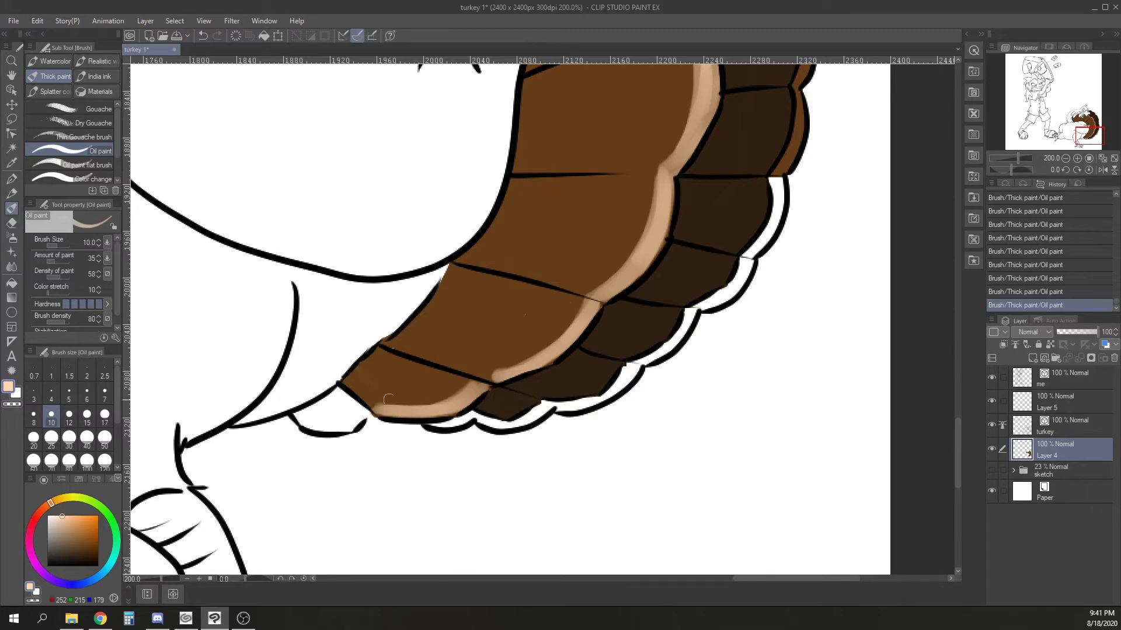
Paint thin light streaks radiating from the body across the lower inner tail feathers.
{"action": "left_click_drag", "start_coordinate": [400, 344], "coordinate": [499, 350]}
{"action": "left_click_drag", "start_coordinate": [411, 313], "coordinate": [491, 327]}
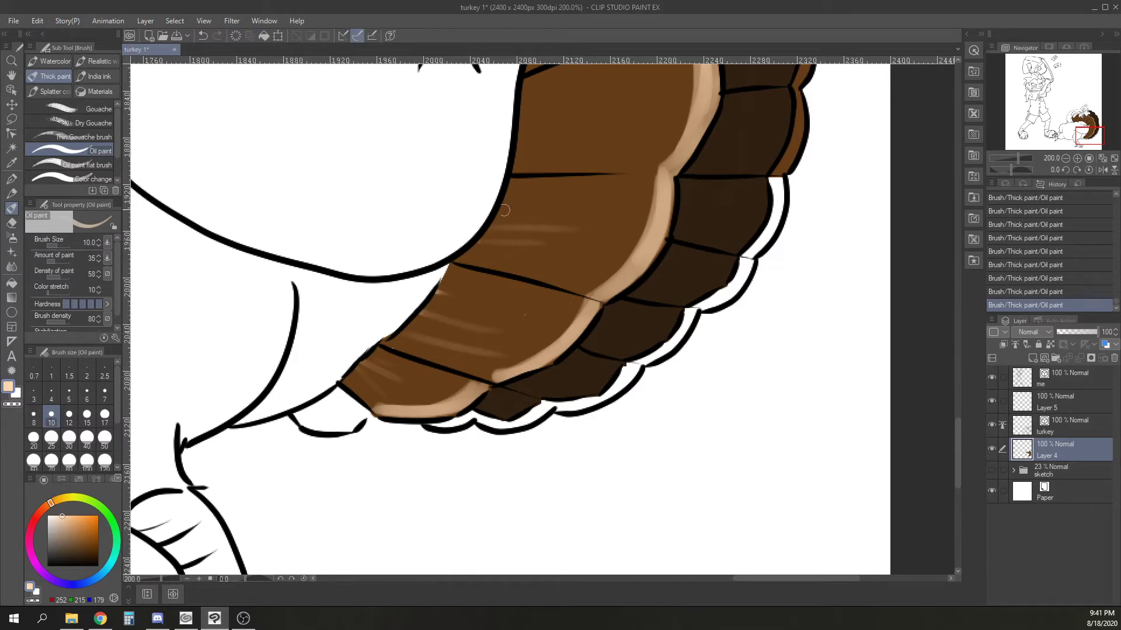
{"action": "left_click_drag", "start_coordinate": [500, 208], "coordinate": [575, 204]}
{"action": "left_click_drag", "start_coordinate": [549, 195], "coordinate": [544, 383]}
{"action": "left_click_drag", "start_coordinate": [520, 318], "coordinate": [612, 309]}
{"action": "left_click_drag", "start_coordinate": [519, 302], "coordinate": [577, 286]}
{"action": "left_click_drag", "start_coordinate": [534, 231], "coordinate": [606, 196]}
Add matching light streaks to the upper inner tail feathers beneath the turkey's beak.
{"action": "mouse_move", "coordinate": [504, 198]}
{"action": "left_mouse_down"}
{"action": "mouse_move", "coordinate": [592, 157]}
{"action": "mouse_move", "coordinate": [498, 333]}
{"action": "left_mouse_up"}
{"action": "mouse_move", "coordinate": [391, 335]}
{"action": "left_mouse_down"}
{"action": "mouse_move", "coordinate": [500, 244]}
{"action": "mouse_move", "coordinate": [483, 218]}
{"action": "left_mouse_up"}
{"action": "left_click_drag", "start_coordinate": [335, 291], "coordinate": [406, 162]}
{"action": "left_click_drag", "start_coordinate": [314, 260], "coordinate": [360, 180]}
{"action": "mouse_move", "coordinate": [256, 253]}
{"action": "left_mouse_down"}
{"action": "mouse_move", "coordinate": [287, 171]}
{"action": "mouse_move", "coordinate": [238, 178]}
{"action": "left_mouse_up"}
{"action": "left_click_drag", "start_coordinate": [508, 299], "coordinate": [663, 429]}
{"action": "left_click_drag", "start_coordinate": [308, 391], "coordinate": [315, 294]}
Fill the tail's thin outer rim with pale cream (RGB 255, 241, 228).
{"action": "scroll", "coordinate": [360, 233], "scroll_direction": "right", "scroll_amount": 3}
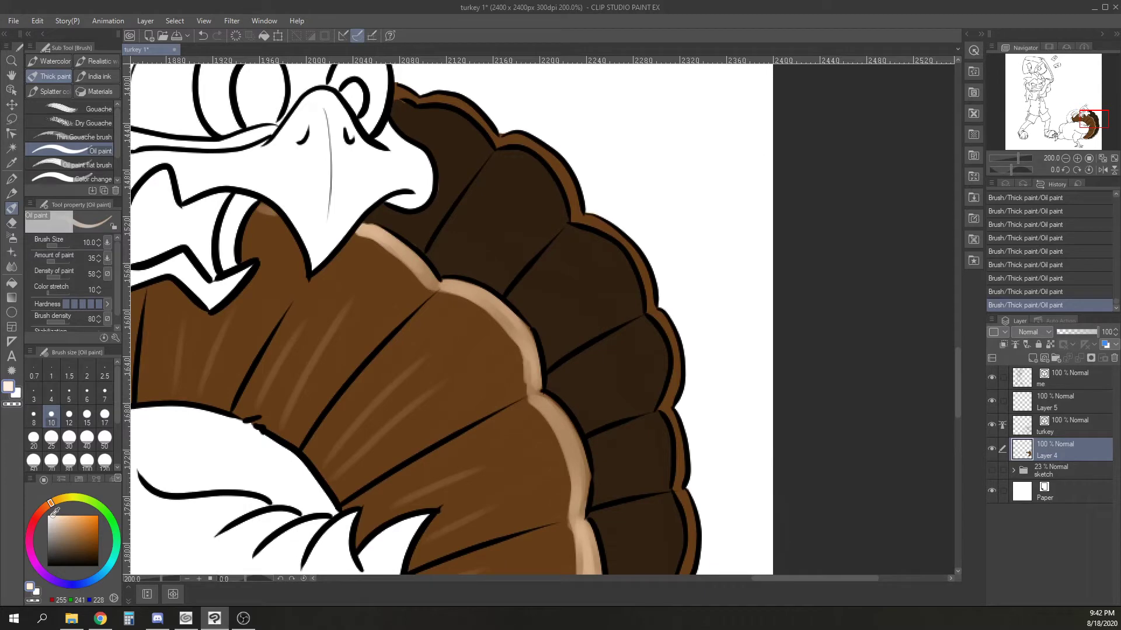
{"action": "left_click", "coordinate": [12, 283]}
{"action": "left_click", "coordinate": [583, 188]}
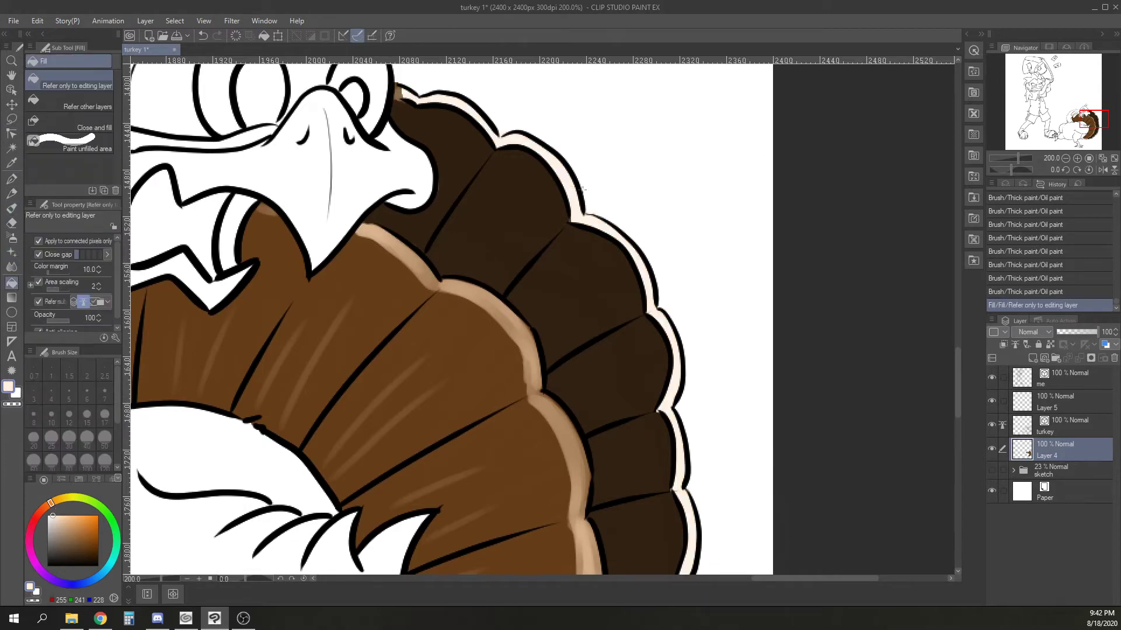
Add a thin cream highlight on the edges of the lower inner tail feathers with the G-pen at size 6.
{"action": "scroll", "coordinate": [758, 237], "scroll_direction": "down", "scroll_amount": 10}
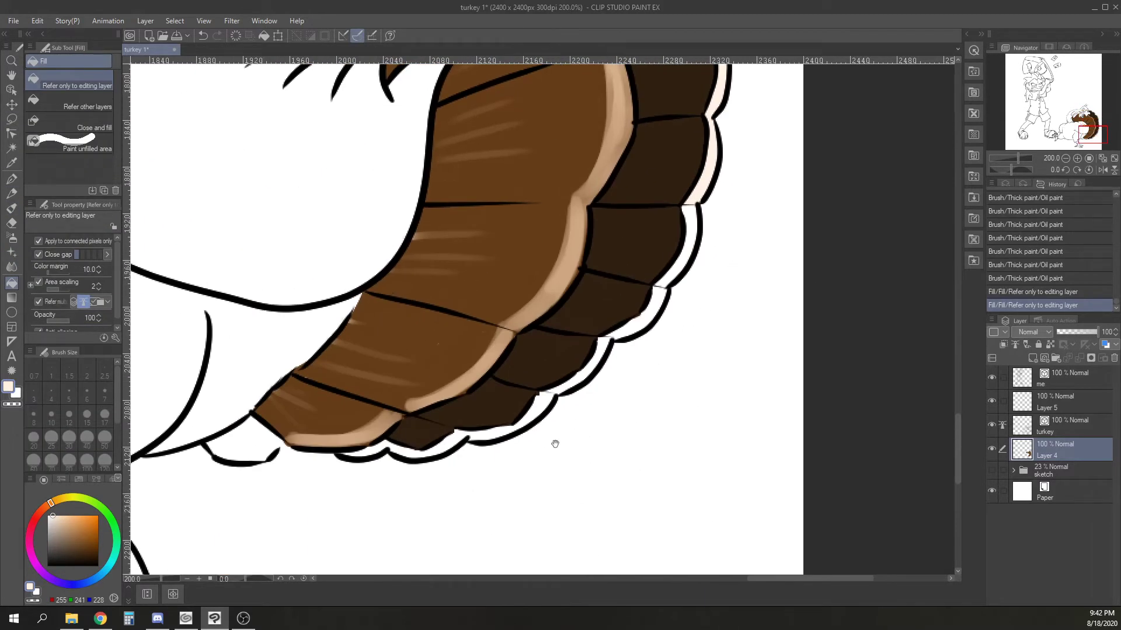
{"action": "key", "text": "p"}
{"action": "left_click", "coordinate": [87, 396]}
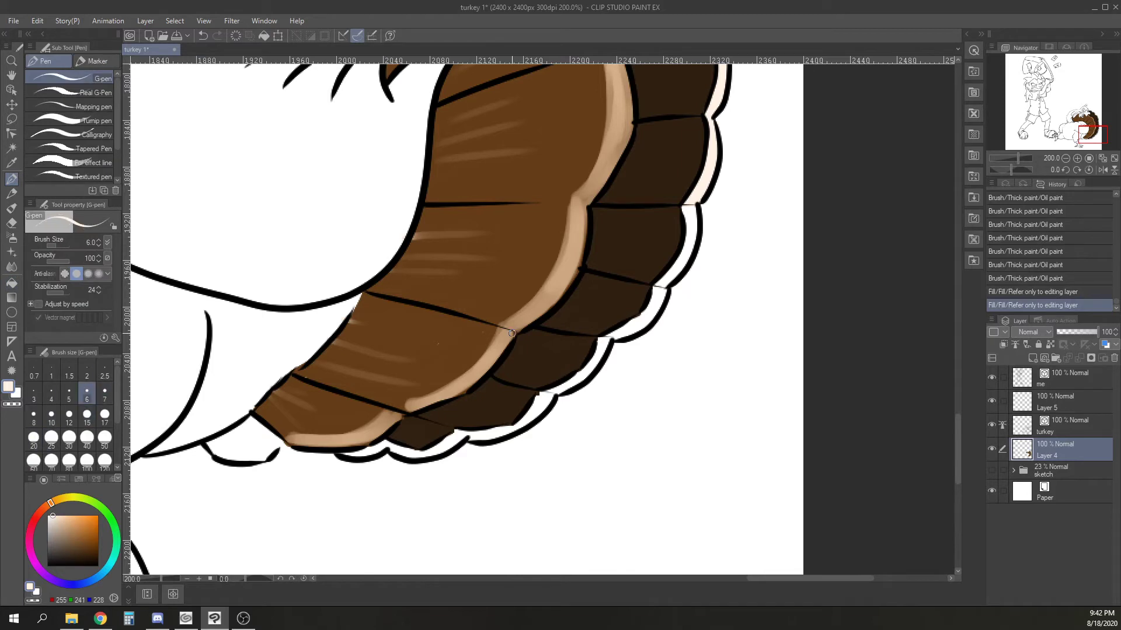
{"action": "left_click_drag", "start_coordinate": [468, 385], "coordinate": [412, 409]}
{"action": "mouse_move", "coordinate": [576, 265]}
{"action": "left_mouse_down"}
{"action": "mouse_move", "coordinate": [584, 206]}
{"action": "mouse_move", "coordinate": [498, 367]}
{"action": "left_mouse_up"}
{"action": "left_click_drag", "start_coordinate": [518, 226], "coordinate": [512, 206]}
Continue the thin cream highlight along the upper inner feathers' edges and the lowest feather.
{"action": "left_click_drag", "start_coordinate": [477, 77], "coordinate": [428, 308]}
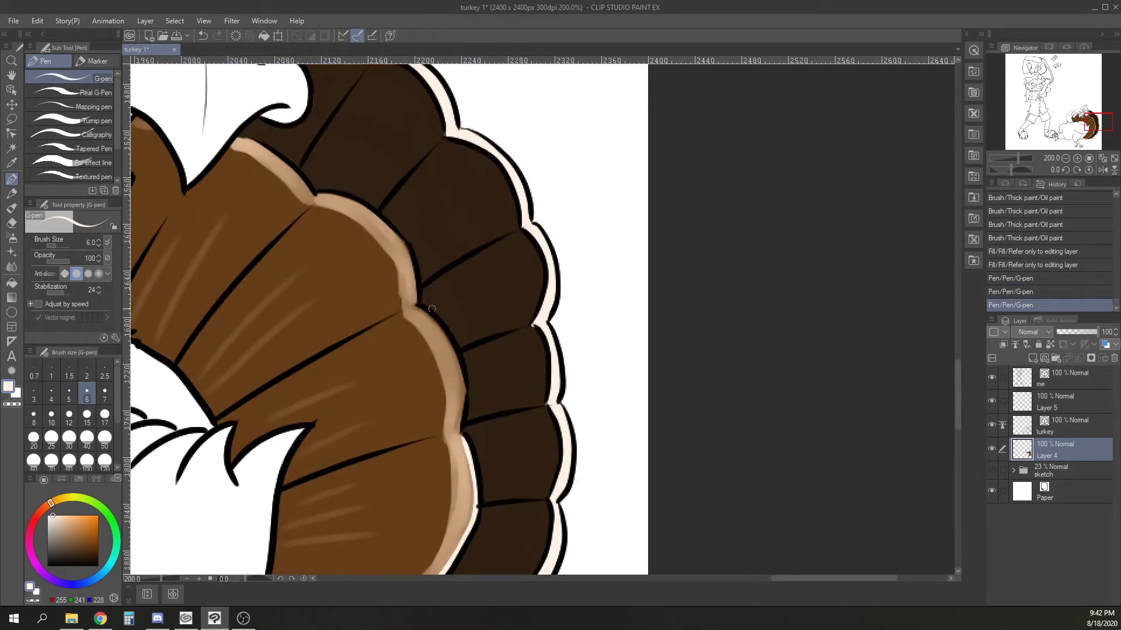
{"action": "left_click_drag", "start_coordinate": [460, 376], "coordinate": [457, 431]}
{"action": "left_click_drag", "start_coordinate": [379, 224], "coordinate": [410, 279]}
{"action": "key", "text": "ctrl+z"}
{"action": "left_click_drag", "start_coordinate": [321, 196], "coordinate": [392, 232]}
{"action": "left_click_drag", "start_coordinate": [368, 212], "coordinate": [415, 301]}
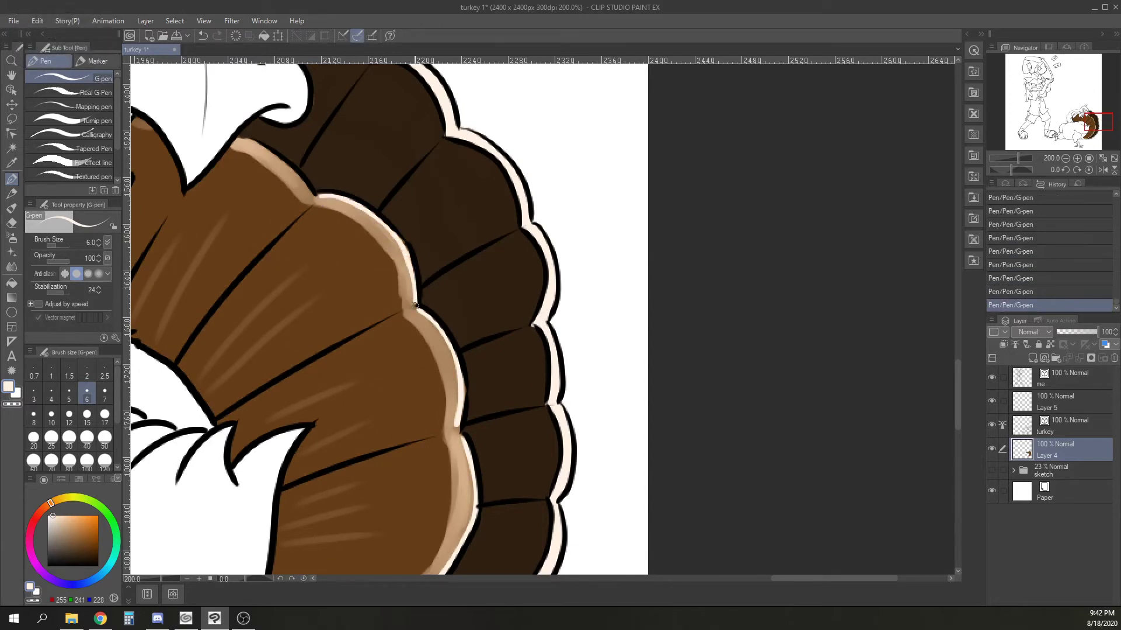
{"action": "left_click_drag", "start_coordinate": [582, 529], "coordinate": [677, 253]}
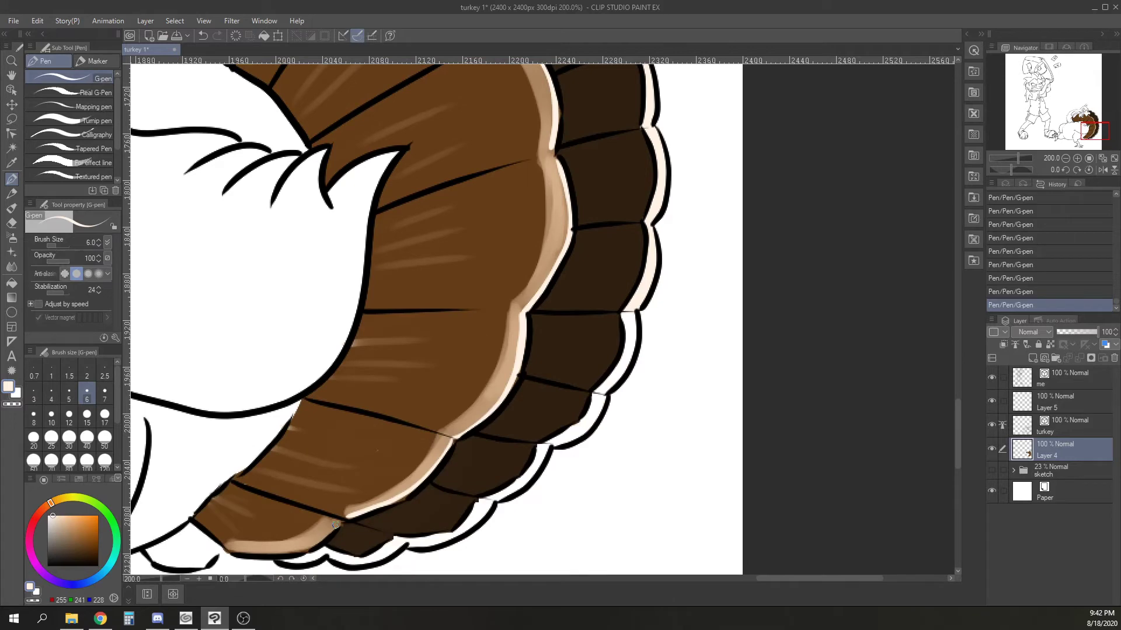
{"action": "left_click_drag", "start_coordinate": [304, 542], "coordinate": [301, 544]}
Close the outline gap of the small feather at the tail's lower end and fill it with the sampled brown.
{"action": "left_click", "coordinate": [269, 492], "text": "alt"}
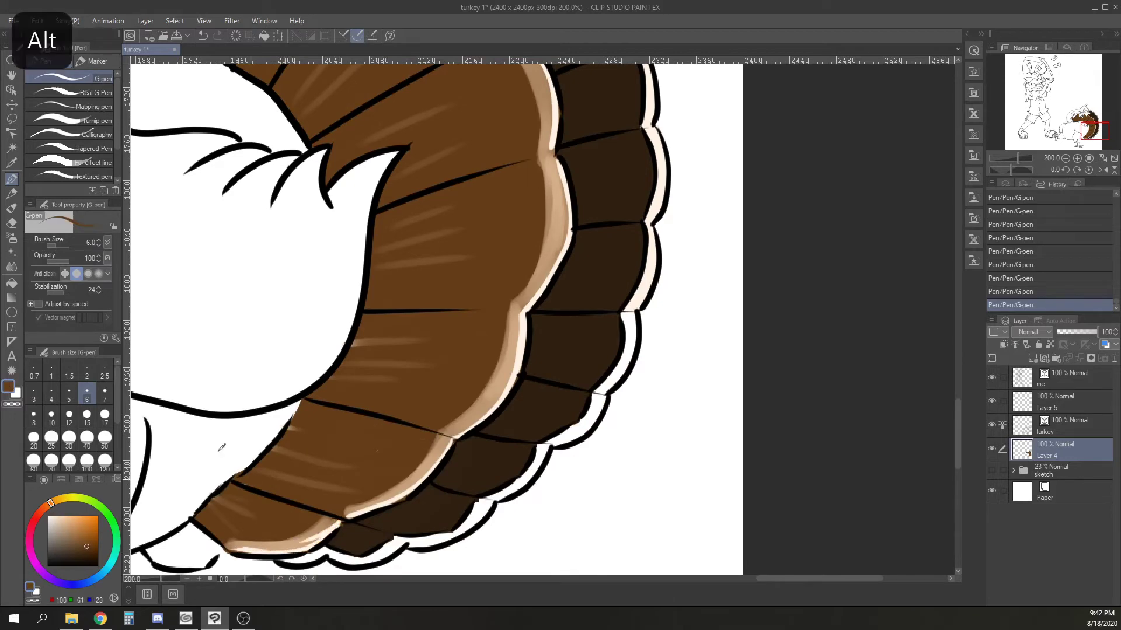
{"action": "left_click", "coordinate": [12, 283]}
{"action": "left_click", "coordinate": [290, 422]}
{"action": "key", "text": "ctrl+z"}
{"action": "left_click", "coordinate": [13, 180]}
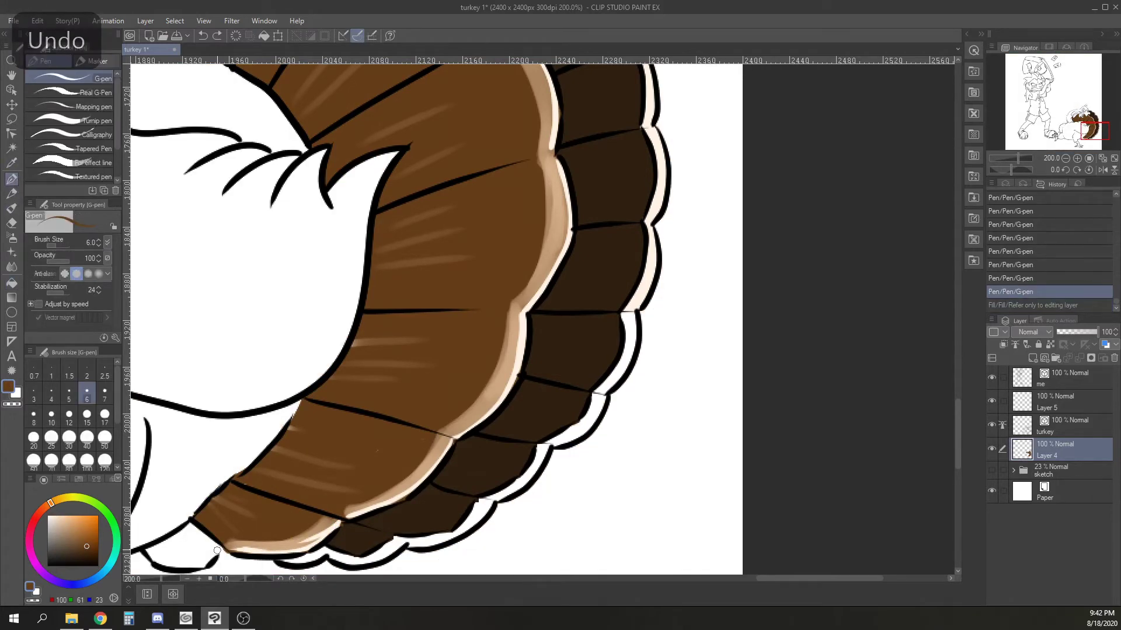
{"action": "left_click_drag", "start_coordinate": [221, 550], "coordinate": [215, 558]}
{"action": "scroll", "coordinate": [216, 555], "scroll_direction": "up", "scroll_amount": 2}
{"action": "left_click", "coordinate": [12, 284]}
{"action": "left_click", "coordinate": [169, 543]}
Paint a sampled tan highlight (RGB 205, 167, 131) along the edge of the small brown feather at the tail's lower end with Oil paint.
{"action": "left_click_drag", "start_coordinate": [349, 484], "coordinate": [596, 299]}
{"action": "left_click", "coordinate": [543, 351], "text": "alt"}
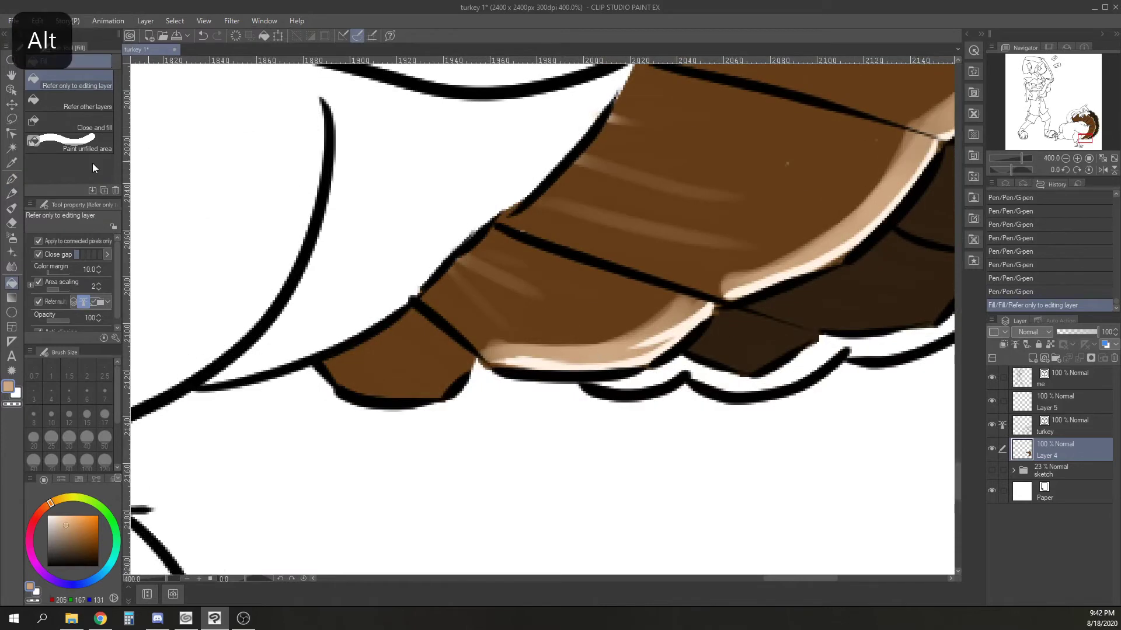
{"action": "left_click", "coordinate": [12, 180]}
{"action": "left_click", "coordinate": [12, 208]}
{"action": "left_click_drag", "start_coordinate": [463, 376], "coordinate": [456, 386]}
{"action": "mouse_move", "coordinate": [467, 372]}
{"action": "left_mouse_down"}
{"action": "mouse_move", "coordinate": [460, 384]}
{"action": "mouse_move", "coordinate": [354, 385]}
{"action": "mouse_move", "coordinate": [435, 398]}
{"action": "left_mouse_up"}
Add a thin cream highlight along the small lower feather's edge and touch up the neighbouring inner feathers' highlights with the G-pen.
{"action": "left_click", "coordinate": [532, 363], "text": "alt"}
{"action": "left_click", "coordinate": [12, 179]}
{"action": "left_click_drag", "start_coordinate": [435, 398], "coordinate": [488, 363]}
{"action": "left_click_drag", "start_coordinate": [474, 367], "coordinate": [490, 365]}
{"action": "left_click_drag", "start_coordinate": [478, 365], "coordinate": [515, 360]}
{"action": "left_click_drag", "start_coordinate": [703, 316], "coordinate": [650, 357]}
{"action": "left_click_drag", "start_coordinate": [579, 365], "coordinate": [665, 343]}
{"action": "left_click_drag", "start_coordinate": [820, 265], "coordinate": [839, 261]}
Draw pairs of thin cream streaks at the base of the lower dark outer tail feathers with the G-pen at size 6.
{"action": "left_click_drag", "start_coordinate": [817, 437], "coordinate": [415, 427]}
{"action": "left_click_drag", "start_coordinate": [526, 177], "coordinate": [582, 187]}
{"action": "left_click_drag", "start_coordinate": [537, 157], "coordinate": [595, 167]}
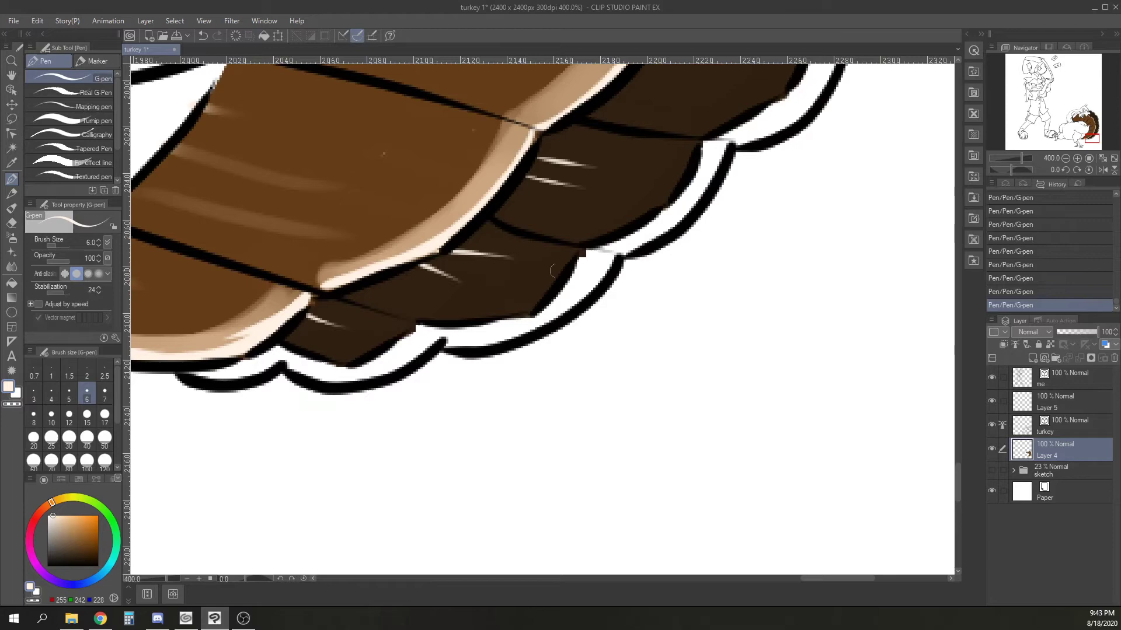
{"action": "left_click_drag", "start_coordinate": [788, 177], "coordinate": [596, 298]}
{"action": "left_click_drag", "start_coordinate": [693, 165], "coordinate": [610, 342]}
{"action": "left_click_drag", "start_coordinate": [418, 253], "coordinate": [502, 256]}
{"action": "left_click_drag", "start_coordinate": [421, 234], "coordinate": [521, 226]}
{"action": "left_click_drag", "start_coordinate": [697, 210], "coordinate": [600, 365]}
{"action": "left_click_drag", "start_coordinate": [373, 263], "coordinate": [460, 249]}
{"action": "left_click_drag", "start_coordinate": [395, 220], "coordinate": [485, 205]}
Continue the paired cream streaks up the remaining dark outer tail feathers as far as the turkey's beak.
{"action": "left_click_drag", "start_coordinate": [608, 152], "coordinate": [667, 450]}
{"action": "left_click_drag", "start_coordinate": [464, 391], "coordinate": [538, 375]}
{"action": "left_click_drag", "start_coordinate": [439, 216], "coordinate": [508, 183]}
{"action": "left_click_drag", "start_coordinate": [434, 191], "coordinate": [506, 161]}
{"action": "mouse_move", "coordinate": [391, 98]}
{"action": "left_mouse_down"}
{"action": "mouse_move", "coordinate": [411, 352]}
{"action": "mouse_move", "coordinate": [522, 294]}
{"action": "left_mouse_up"}
{"action": "left_click_drag", "start_coordinate": [377, 318], "coordinate": [485, 252]}
{"action": "left_click_drag", "start_coordinate": [349, 203], "coordinate": [448, 131]}
{"action": "mouse_move", "coordinate": [319, 167]}
{"action": "left_mouse_down"}
{"action": "mouse_move", "coordinate": [427, 89]}
{"action": "mouse_move", "coordinate": [523, 321]}
{"action": "left_mouse_up"}
{"action": "left_click_drag", "start_coordinate": [280, 342], "coordinate": [370, 219]}
{"action": "left_click_drag", "start_coordinate": [240, 333], "coordinate": [329, 197]}
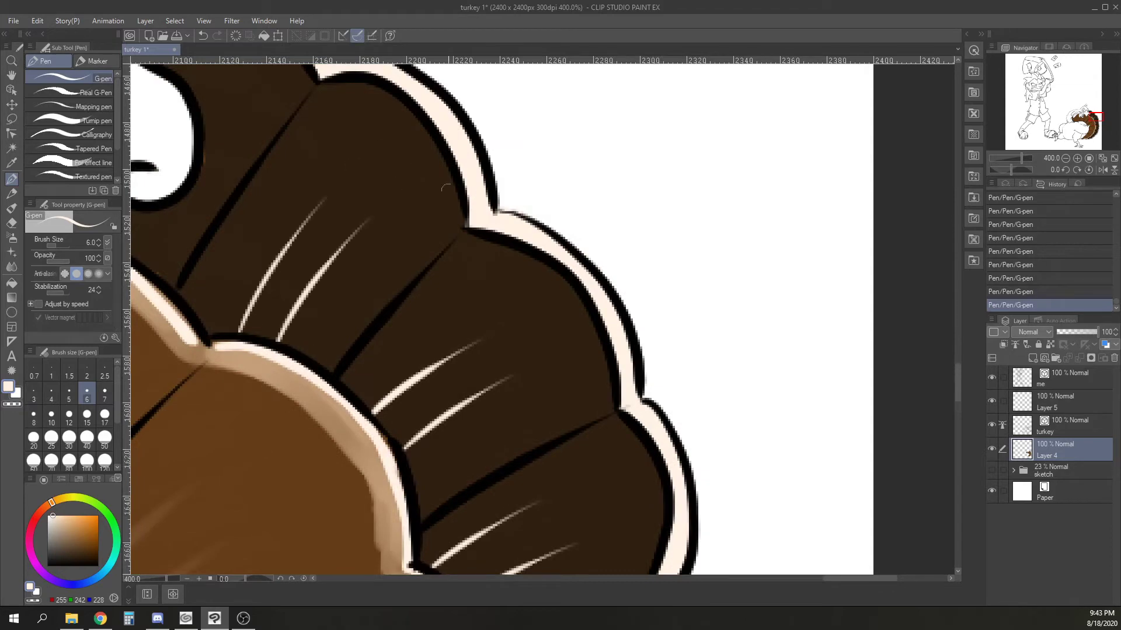
{"action": "left_click_drag", "start_coordinate": [446, 185], "coordinate": [643, 310]}
{"action": "left_click_drag", "start_coordinate": [300, 362], "coordinate": [320, 330]}
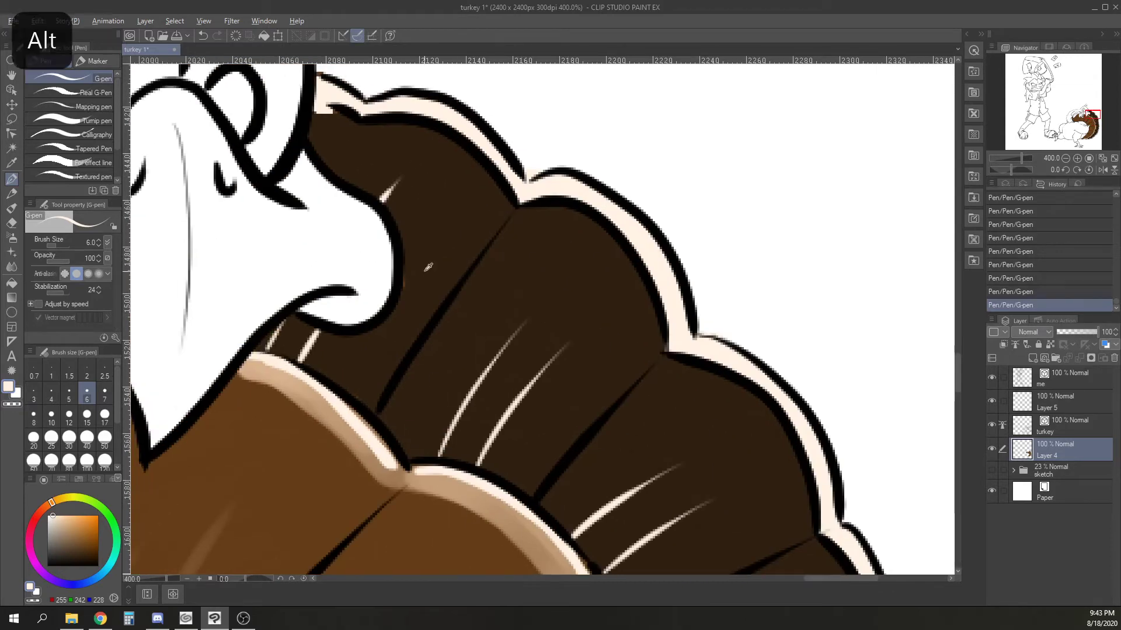
Sample the dark tail brown and adjust it to a muted grey-brown (RGB 97, 81, 64) for the turkey's legs.
{"action": "left_click", "coordinate": [405, 272], "text": "alt"}
{"action": "scroll", "coordinate": [382, 401], "scroll_direction": "down", "scroll_amount": 3}
{"action": "scroll", "coordinate": [382, 401], "scroll_direction": "down", "scroll_amount": 2}
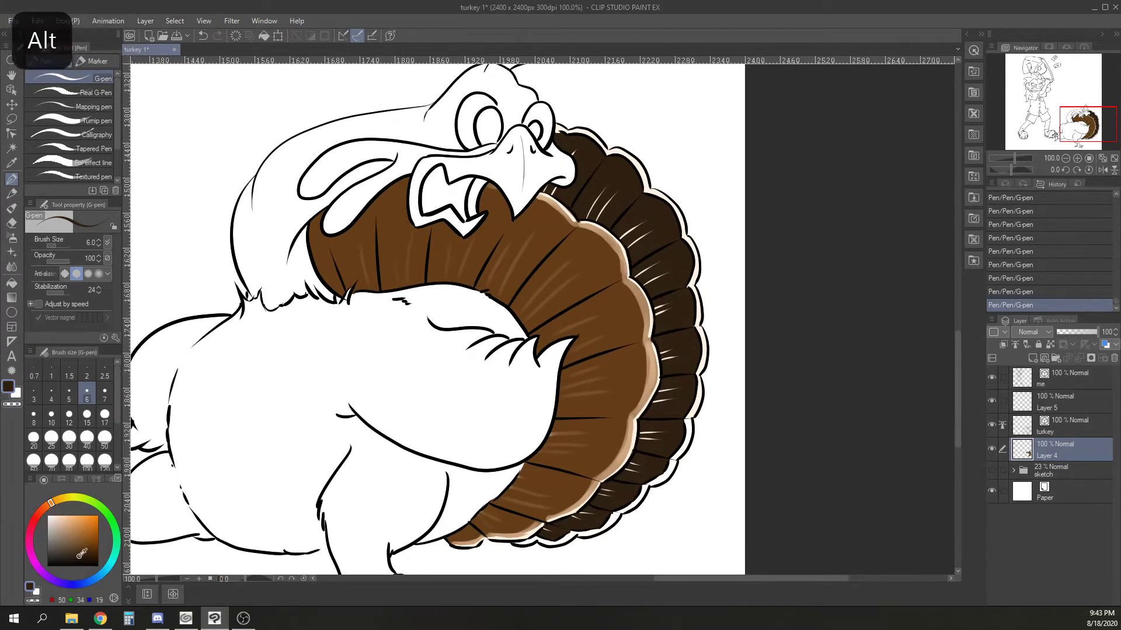
{"action": "left_click_drag", "start_coordinate": [82, 553], "coordinate": [73, 547]}
{"action": "left_click", "coordinate": [12, 284]}
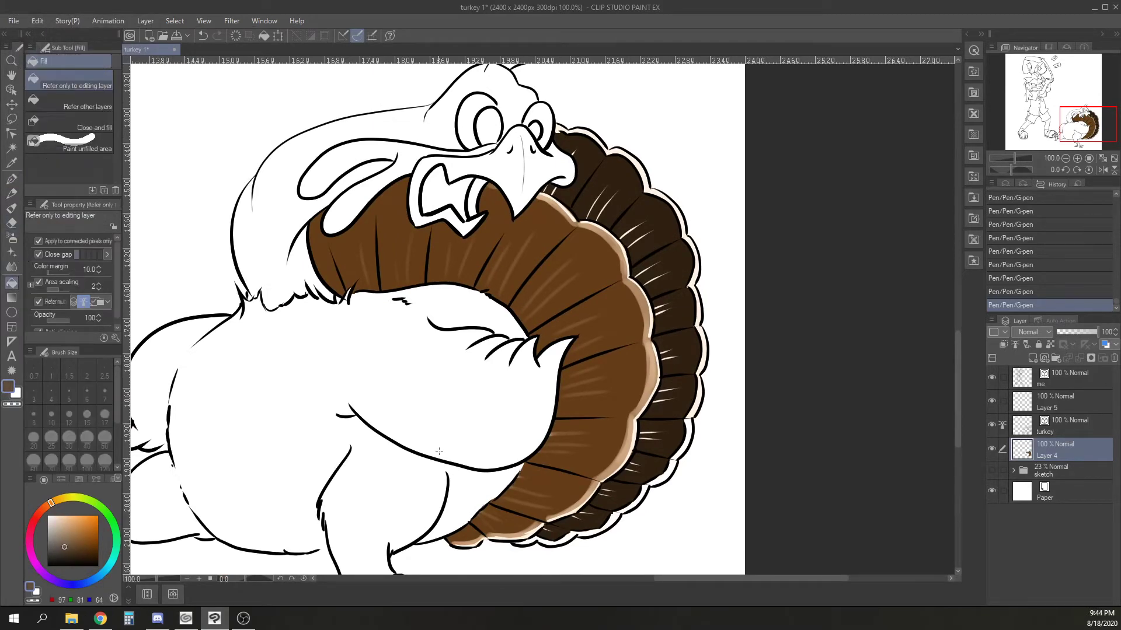
{"action": "left_click", "coordinate": [425, 408]}
{"action": "key", "text": "ctrl+z"}
Paint the turkey's forward raised thigh grey-brown with the Oil paint brush at size 30.
{"action": "left_click_drag", "start_coordinate": [428, 461], "coordinate": [616, 356]}
{"action": "key", "text": "ctrl+plus"}
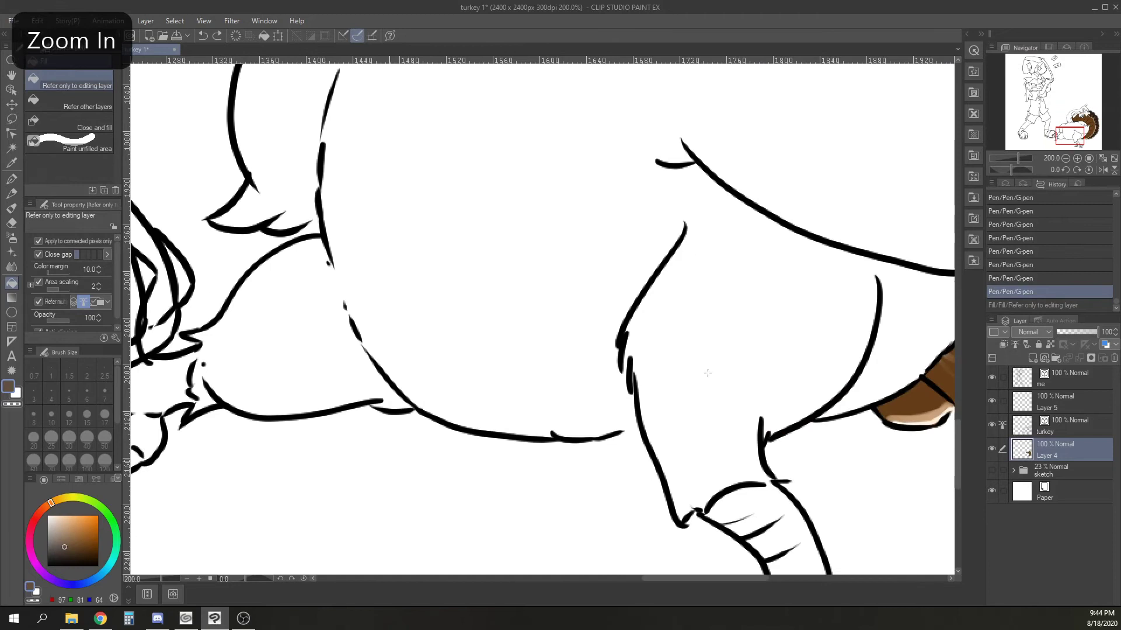
{"action": "left_click", "coordinate": [11, 209]}
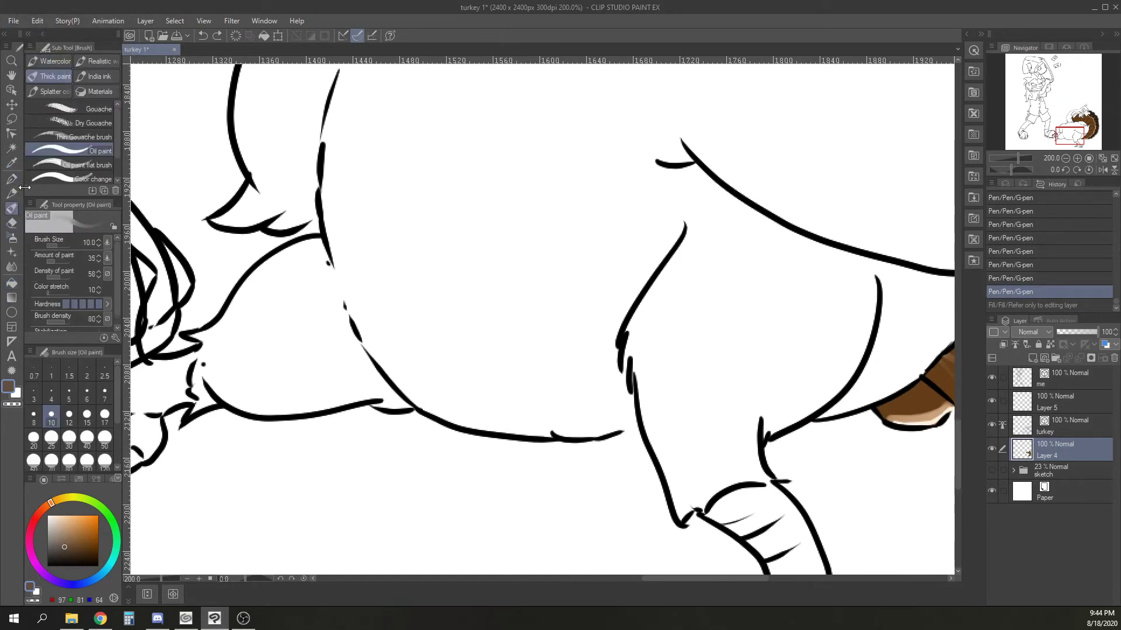
{"action": "left_click_drag", "start_coordinate": [297, 259], "coordinate": [270, 270]}
{"action": "left_click_drag", "start_coordinate": [318, 242], "coordinate": [263, 269]}
{"action": "mouse_move", "coordinate": [309, 244]}
{"action": "left_mouse_down"}
{"action": "mouse_move", "coordinate": [241, 293]}
{"action": "mouse_move", "coordinate": [325, 251]}
{"action": "mouse_move", "coordinate": [247, 345]}
{"action": "left_mouse_up"}
{"action": "left_click", "coordinate": [68, 439]}
{"action": "left_click_drag", "start_coordinate": [306, 269], "coordinate": [233, 341]}
{"action": "mouse_move", "coordinate": [248, 309]}
{"action": "left_mouse_down"}
{"action": "mouse_move", "coordinate": [207, 342]}
{"action": "mouse_move", "coordinate": [201, 394]}
{"action": "mouse_move", "coordinate": [233, 394]}
{"action": "left_mouse_up"}
{"action": "mouse_move", "coordinate": [233, 393]}
{"action": "left_mouse_down"}
{"action": "mouse_move", "coordinate": [292, 406]}
{"action": "mouse_move", "coordinate": [385, 386]}
{"action": "left_mouse_up"}
{"action": "left_click_drag", "start_coordinate": [385, 387], "coordinate": [393, 403]}
{"action": "mouse_move", "coordinate": [359, 362]}
{"action": "left_mouse_down"}
{"action": "mouse_move", "coordinate": [313, 263]}
{"action": "mouse_move", "coordinate": [267, 375]}
{"action": "mouse_move", "coordinate": [211, 402]}
{"action": "left_mouse_up"}
Shade the raised thigh's edges with a slightly darker brown and blend it using colour sampled from the thigh.
{"action": "left_click", "coordinate": [65, 553]}
{"action": "mouse_move", "coordinate": [322, 256]}
{"action": "left_mouse_down"}
{"action": "mouse_move", "coordinate": [356, 370]}
{"action": "mouse_move", "coordinate": [388, 405]}
{"action": "left_mouse_up"}
{"action": "mouse_move", "coordinate": [388, 405]}
{"action": "left_mouse_down"}
{"action": "mouse_move", "coordinate": [326, 327]}
{"action": "mouse_move", "coordinate": [343, 389]}
{"action": "left_mouse_up"}
{"action": "mouse_move", "coordinate": [294, 292]}
{"action": "left_mouse_down"}
{"action": "mouse_move", "coordinate": [303, 388]}
{"action": "mouse_move", "coordinate": [353, 385]}
{"action": "mouse_move", "coordinate": [300, 272]}
{"action": "mouse_move", "coordinate": [197, 411]}
{"action": "left_mouse_up"}
{"action": "left_click", "coordinate": [286, 338], "text": "alt"}
{"action": "left_click_drag", "start_coordinate": [318, 257], "coordinate": [347, 373]}
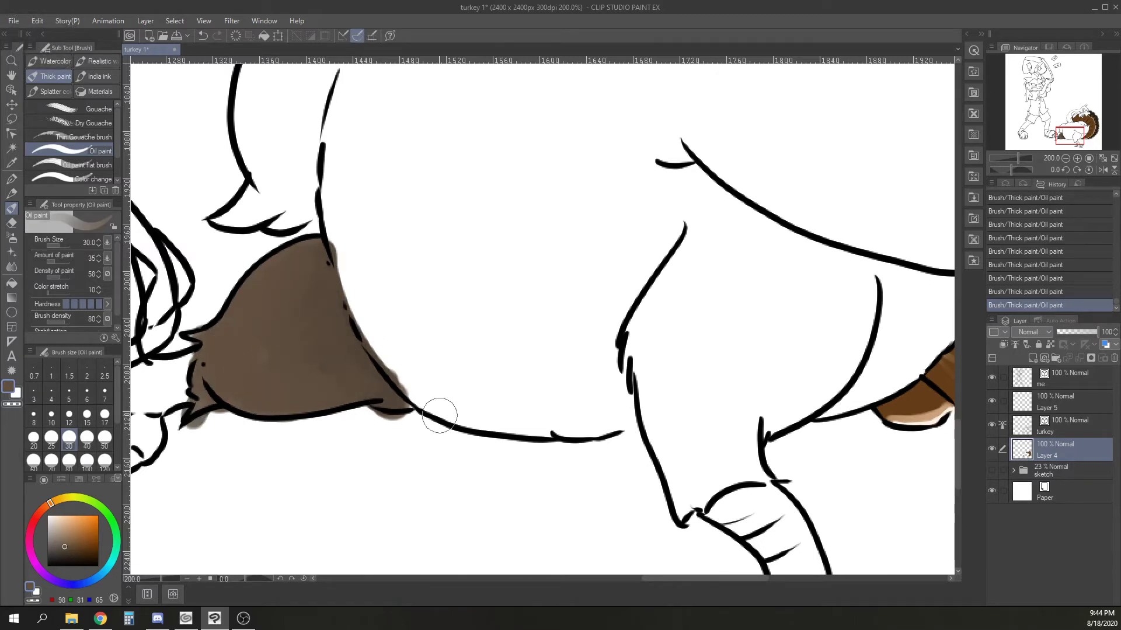
Clean up the brown paint spilling outside the raised thigh's outline.
{"action": "left_click_drag", "start_coordinate": [213, 421], "coordinate": [217, 423]}
{"action": "left_click_drag", "start_coordinate": [367, 422], "coordinate": [396, 421]}
{"action": "left_click_drag", "start_coordinate": [198, 321], "coordinate": [195, 314]}
Paint the turkey's standing thigh grey-brown, set the colour to RGB 70, 57, 44, and erase the spill around the shin.
{"action": "mouse_move", "coordinate": [692, 231]}
{"action": "left_mouse_down"}
{"action": "mouse_move", "coordinate": [639, 373]}
{"action": "mouse_move", "coordinate": [683, 514]}
{"action": "mouse_move", "coordinate": [753, 466]}
{"action": "mouse_move", "coordinate": [675, 344]}
{"action": "mouse_move", "coordinate": [768, 393]}
{"action": "mouse_move", "coordinate": [852, 286]}
{"action": "mouse_move", "coordinate": [755, 382]}
{"action": "mouse_move", "coordinate": [711, 247]}
{"action": "mouse_move", "coordinate": [693, 347]}
{"action": "mouse_move", "coordinate": [704, 234]}
{"action": "mouse_move", "coordinate": [682, 499]}
{"action": "mouse_move", "coordinate": [726, 446]}
{"action": "mouse_move", "coordinate": [717, 385]}
{"action": "mouse_move", "coordinate": [759, 409]}
{"action": "mouse_move", "coordinate": [795, 338]}
{"action": "mouse_move", "coordinate": [779, 465]}
{"action": "left_mouse_up"}
{"action": "left_click", "coordinate": [67, 552]}
{"action": "left_click_drag", "start_coordinate": [729, 505], "coordinate": [779, 499]}
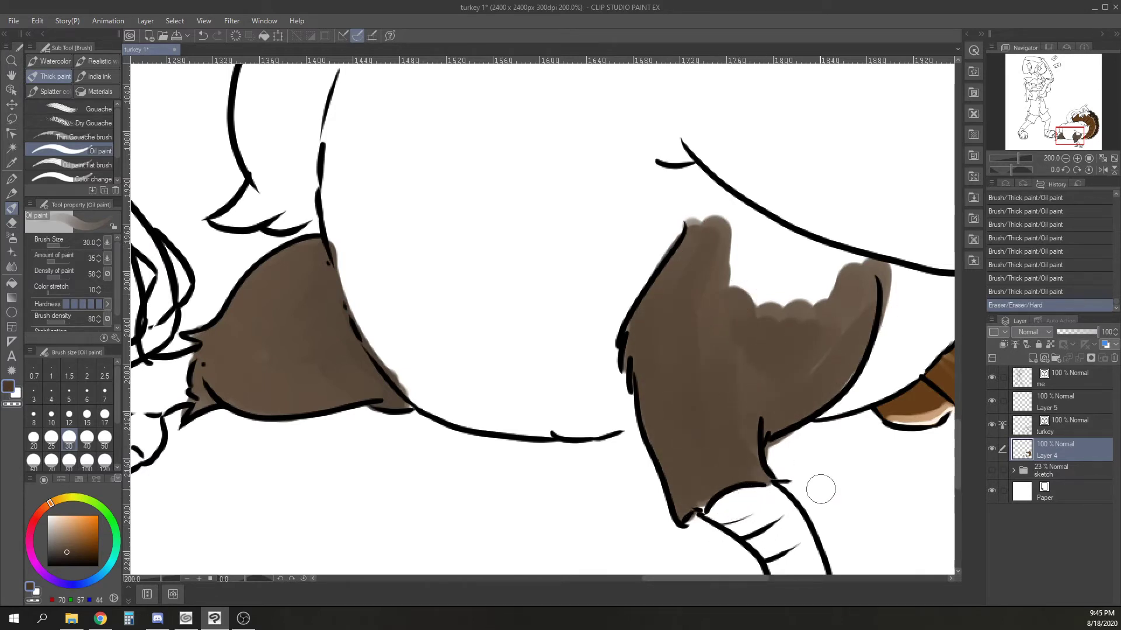
Close the gap in the belly outline beside the standing thigh with the G-pen.
{"action": "left_click", "coordinate": [16, 283]}
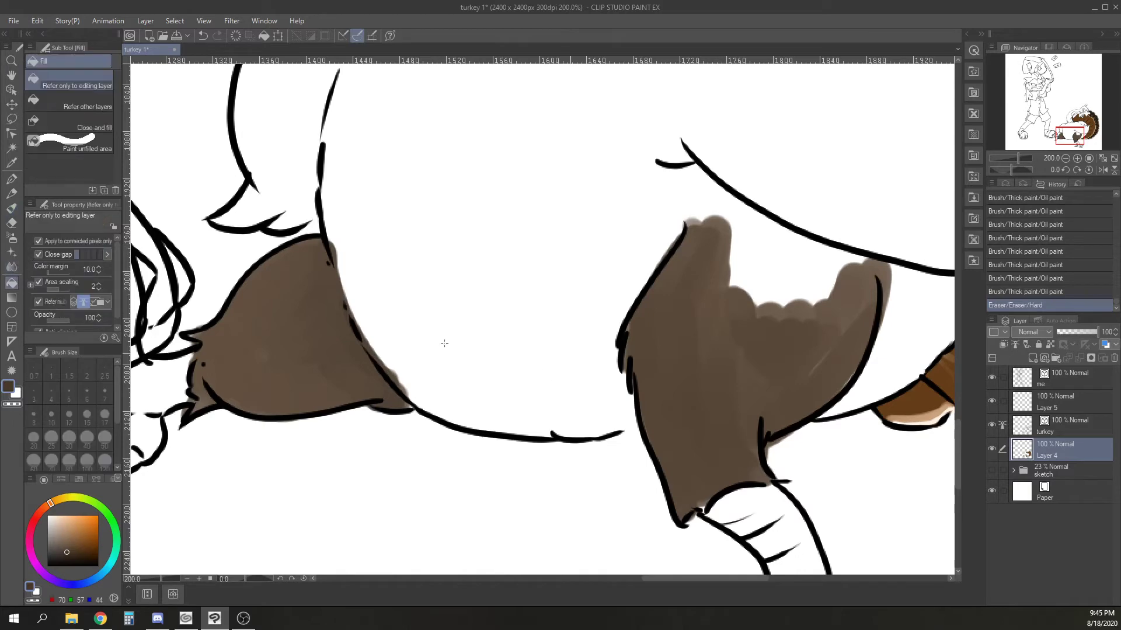
{"action": "left_click", "coordinate": [13, 179]}
{"action": "left_click_drag", "start_coordinate": [610, 435], "coordinate": [636, 424]}
{"action": "left_click_drag", "start_coordinate": [613, 434], "coordinate": [636, 423]}
{"action": "left_click_drag", "start_coordinate": [842, 372], "coordinate": [662, 408]}
{"action": "key", "text": "ctrl+minus"}
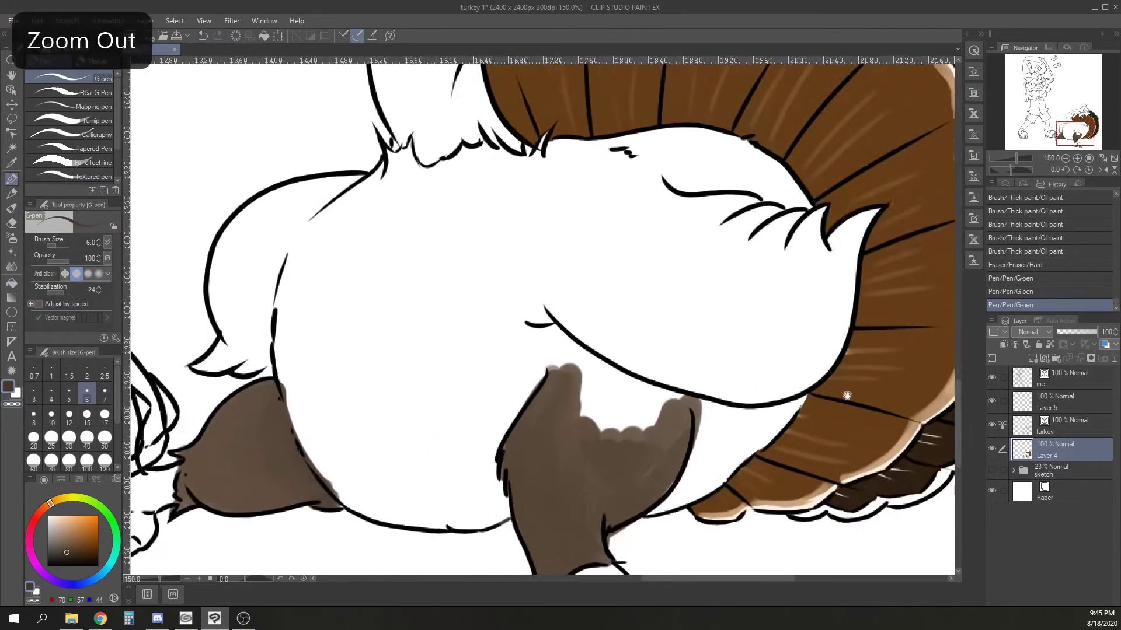
{"action": "key", "text": "g"}
{"action": "left_click", "coordinate": [477, 331]}
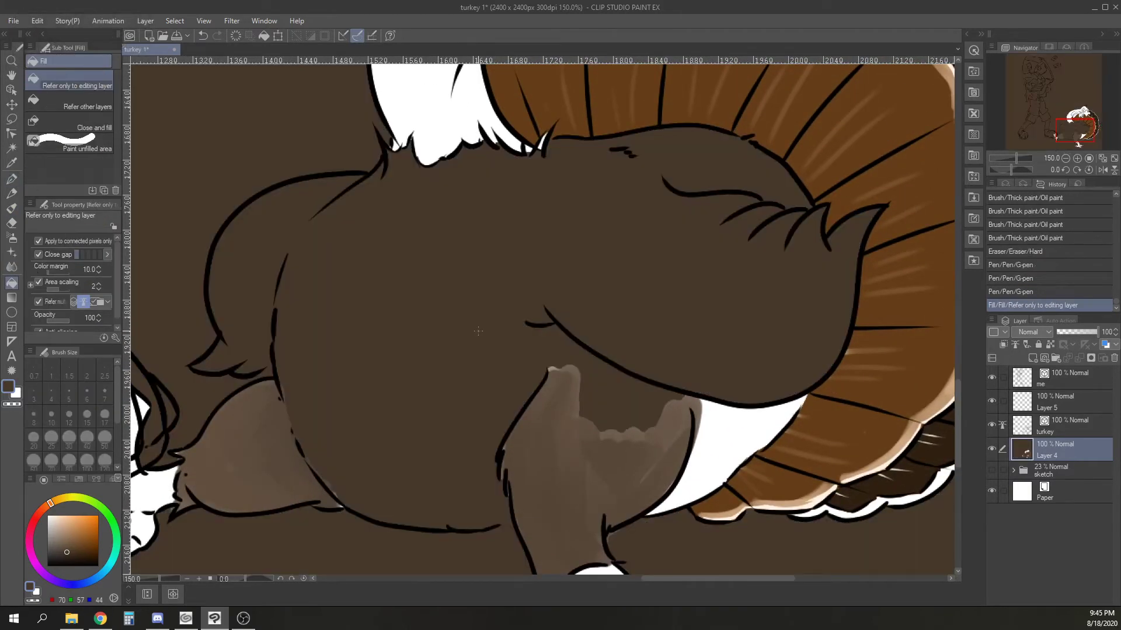
{"action": "key", "text": "ctrl+z"}
Close the small outline gap under the forward wing's feather tips and fill the turkey's body with dark brown (RGB 70, 57, 44).
{"action": "left_click", "coordinate": [12, 179]}
{"action": "left_click_drag", "start_coordinate": [260, 373], "coordinate": [272, 373]}
{"action": "left_click", "coordinate": [12, 283]}
{"action": "left_click", "coordinate": [308, 334]}
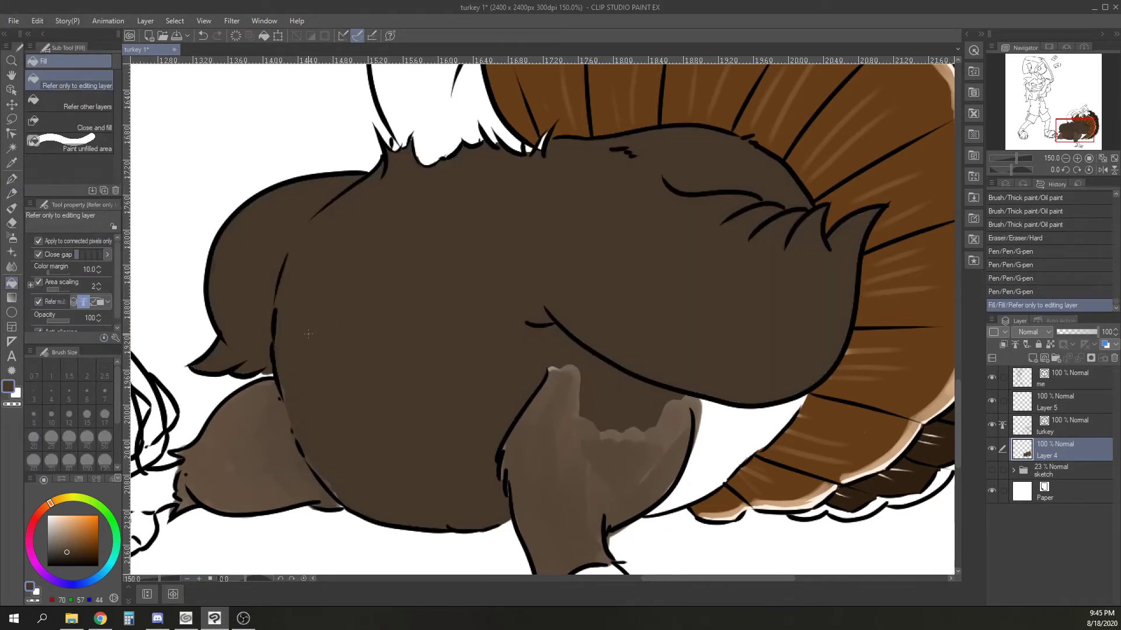
Blend the top of the standing thigh into the body with dark brown Oil paint strokes.
{"action": "left_click", "coordinate": [11, 208]}
{"action": "left_click_drag", "start_coordinate": [555, 372], "coordinate": [540, 409]}
{"action": "left_click_drag", "start_coordinate": [563, 373], "coordinate": [554, 429]}
{"action": "left_click_drag", "start_coordinate": [574, 379], "coordinate": [572, 432]}
{"action": "mouse_move", "coordinate": [584, 420]}
{"action": "left_mouse_down"}
{"action": "mouse_move", "coordinate": [576, 452]}
{"action": "mouse_move", "coordinate": [591, 494]}
{"action": "left_mouse_up"}
{"action": "mouse_move", "coordinate": [627, 435]}
{"action": "left_mouse_down"}
{"action": "mouse_move", "coordinate": [611, 491]}
{"action": "mouse_move", "coordinate": [635, 476]}
{"action": "left_mouse_up"}
{"action": "mouse_move", "coordinate": [666, 413]}
{"action": "left_mouse_down"}
{"action": "mouse_move", "coordinate": [667, 473]}
{"action": "mouse_move", "coordinate": [692, 425]}
{"action": "left_mouse_up"}
Fill the white area behind the standing thigh with dark brown and touch up the colour along the thigh's outlines.
{"action": "left_click", "coordinate": [12, 283]}
{"action": "left_click", "coordinate": [715, 431]}
{"action": "key", "text": "p"}
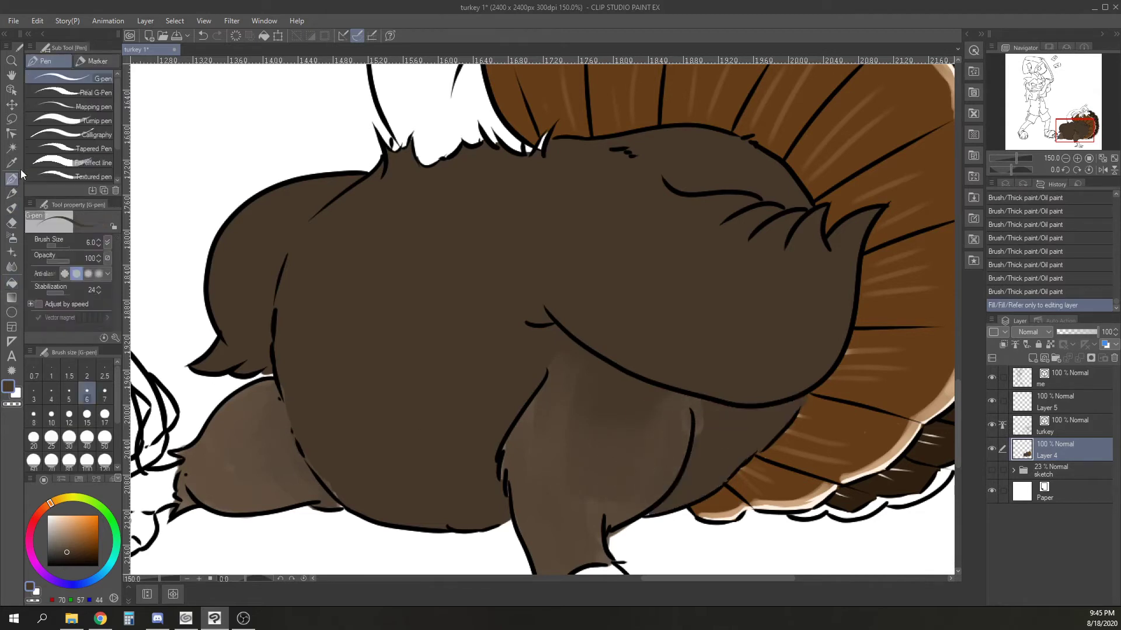
{"action": "left_click_drag", "start_coordinate": [691, 435], "coordinate": [694, 453]}
{"action": "left_click_drag", "start_coordinate": [514, 431], "coordinate": [505, 464]}
Add near-black brown (RGB 30, 23, 17) shadow strokes along the standing thigh's front outline with the G-pen.
{"action": "left_click_drag", "start_coordinate": [74, 556], "coordinate": [69, 560]}
{"action": "left_click_drag", "start_coordinate": [547, 375], "coordinate": [522, 425]}
{"action": "mouse_move", "coordinate": [540, 390]}
{"action": "left_mouse_down"}
{"action": "mouse_move", "coordinate": [507, 446]}
{"action": "mouse_move", "coordinate": [518, 426]}
{"action": "left_mouse_up"}
{"action": "left_click_drag", "start_coordinate": [521, 421], "coordinate": [505, 451]}
{"action": "left_click_drag", "start_coordinate": [509, 443], "coordinate": [512, 480]}
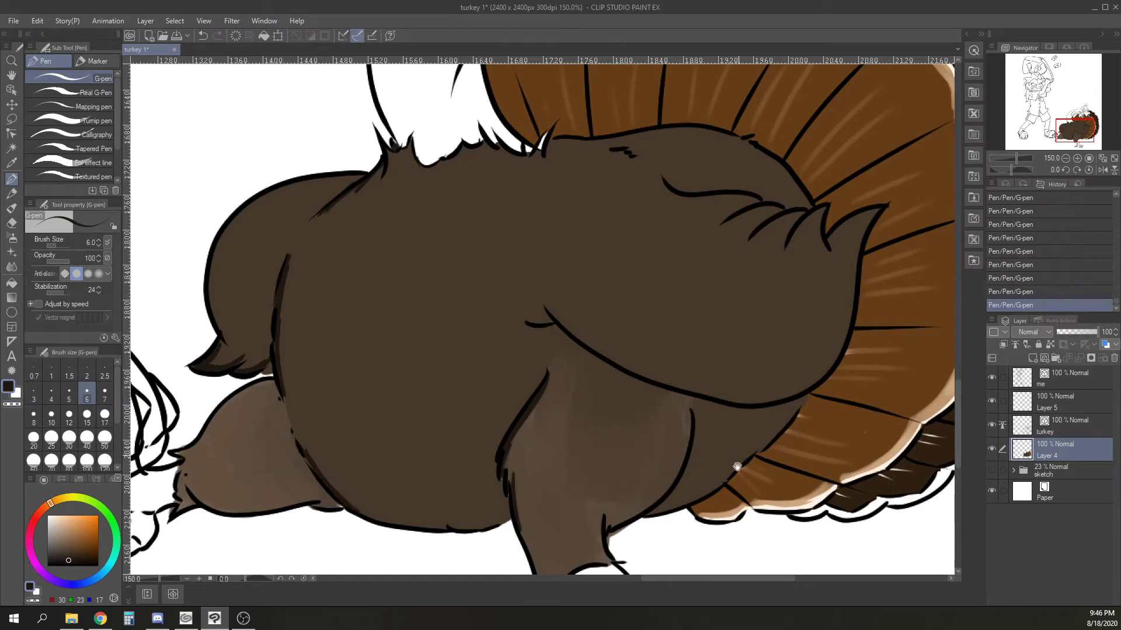
Shade the standing thigh's edges and the top of the raised thigh with sampled body brown using the Oil paint brush.
{"action": "left_click_drag", "start_coordinate": [737, 467], "coordinate": [628, 353]}
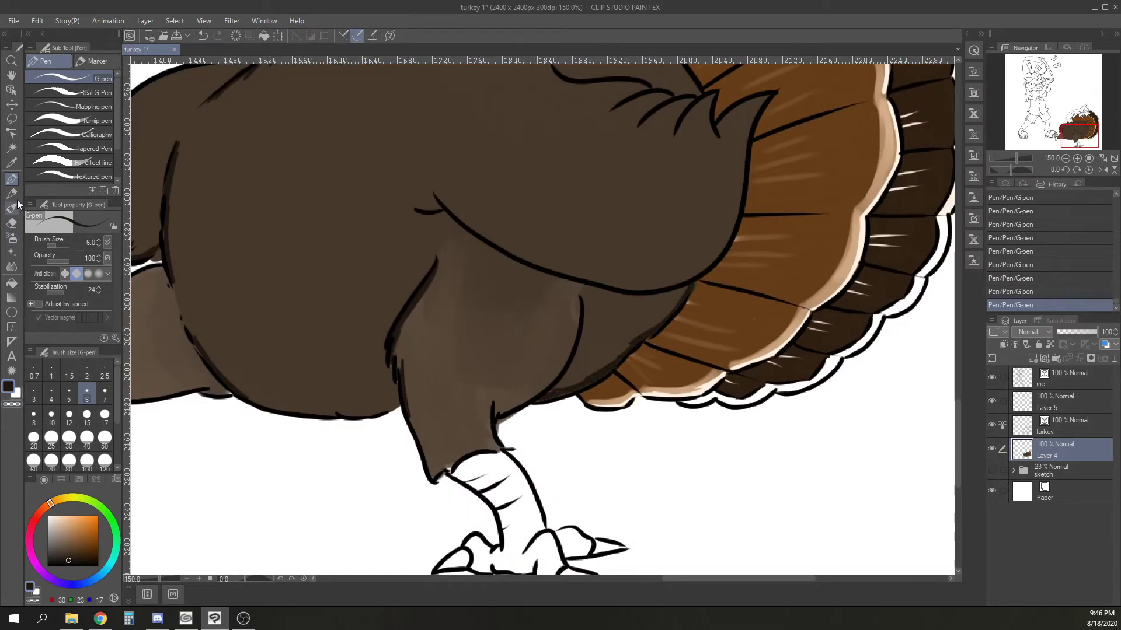
{"action": "left_click", "coordinate": [13, 208]}
{"action": "left_click", "coordinate": [360, 354], "text": "alt"}
{"action": "left_click_drag", "start_coordinate": [434, 310], "coordinate": [449, 269]}
{"action": "mouse_move", "coordinate": [432, 312]}
{"action": "left_mouse_down"}
{"action": "mouse_move", "coordinate": [446, 280]}
{"action": "mouse_move", "coordinate": [418, 321]}
{"action": "left_mouse_up"}
{"action": "left_click_drag", "start_coordinate": [421, 385], "coordinate": [441, 462]}
{"action": "left_click_drag", "start_coordinate": [439, 452], "coordinate": [447, 468]}
{"action": "mouse_move", "coordinate": [446, 468]}
{"action": "left_mouse_down"}
{"action": "mouse_move", "coordinate": [437, 435]}
{"action": "mouse_move", "coordinate": [444, 458]}
{"action": "left_mouse_up"}
{"action": "left_click_drag", "start_coordinate": [458, 447], "coordinate": [475, 429]}
{"action": "left_click_drag", "start_coordinate": [230, 263], "coordinate": [451, 267]}
{"action": "mouse_move", "coordinate": [377, 283]}
{"action": "left_mouse_down"}
{"action": "mouse_move", "coordinate": [338, 359]}
{"action": "mouse_move", "coordinate": [388, 295]}
{"action": "mouse_move", "coordinate": [451, 390]}
{"action": "mouse_move", "coordinate": [322, 344]}
{"action": "mouse_move", "coordinate": [345, 301]}
{"action": "left_mouse_up"}
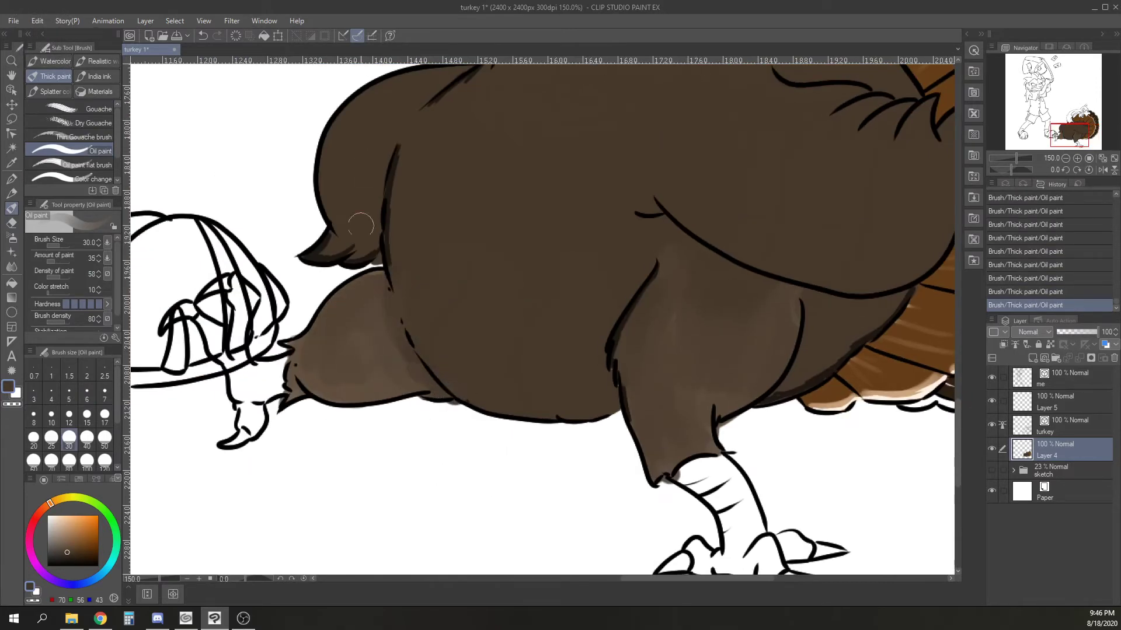
Paint light brown (RGB 170, 137, 107) highlights on the forward wing and in a curved band down the turkey's breast.
{"action": "left_click", "coordinate": [66, 533]}
{"action": "left_click_drag", "start_coordinate": [455, 269], "coordinate": [422, 380]}
{"action": "mouse_move", "coordinate": [336, 218]}
{"action": "left_mouse_down"}
{"action": "mouse_move", "coordinate": [367, 198]}
{"action": "mouse_move", "coordinate": [308, 251]}
{"action": "left_mouse_up"}
{"action": "mouse_move", "coordinate": [305, 239]}
{"action": "left_mouse_down"}
{"action": "mouse_move", "coordinate": [379, 189]}
{"action": "mouse_move", "coordinate": [423, 186]}
{"action": "left_mouse_up"}
{"action": "mouse_move", "coordinate": [418, 286]}
{"action": "left_mouse_down"}
{"action": "mouse_move", "coordinate": [398, 327]}
{"action": "mouse_move", "coordinate": [399, 368]}
{"action": "left_mouse_up"}
{"action": "mouse_move", "coordinate": [479, 228]}
{"action": "left_mouse_down"}
{"action": "mouse_move", "coordinate": [453, 280]}
{"action": "mouse_move", "coordinate": [445, 392]}
{"action": "left_mouse_up"}
{"action": "left_click_drag", "start_coordinate": [491, 209], "coordinate": [461, 435]}
{"action": "left_click_drag", "start_coordinate": [461, 435], "coordinate": [563, 475]}
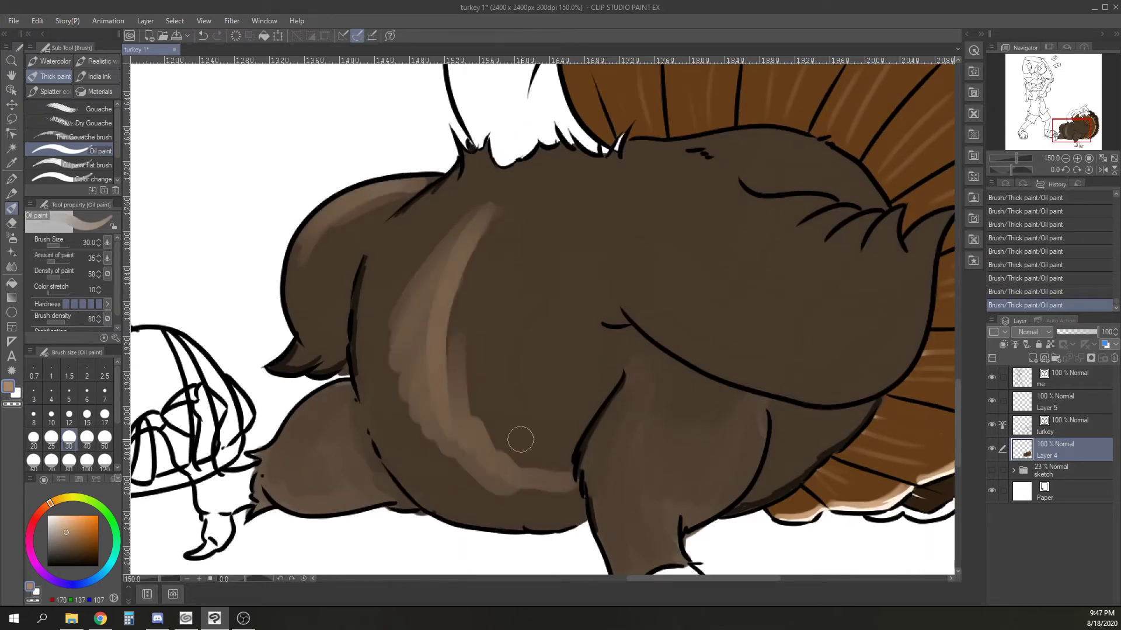
{"action": "left_click_drag", "start_coordinate": [499, 406], "coordinate": [530, 460]}
Soften the breast and forward wing highlights with the Blur tool at size 70.
{"action": "left_click", "coordinate": [12, 267]}
{"action": "mouse_move", "coordinate": [485, 237]}
{"action": "left_mouse_down"}
{"action": "mouse_move", "coordinate": [390, 377]}
{"action": "mouse_move", "coordinate": [448, 360]}
{"action": "mouse_move", "coordinate": [529, 459]}
{"action": "mouse_move", "coordinate": [445, 318]}
{"action": "mouse_move", "coordinate": [475, 255]}
{"action": "mouse_move", "coordinate": [433, 443]}
{"action": "mouse_move", "coordinate": [315, 462]}
{"action": "left_mouse_up"}
{"action": "mouse_move", "coordinate": [419, 202]}
{"action": "left_mouse_down"}
{"action": "mouse_move", "coordinate": [303, 266]}
{"action": "mouse_move", "coordinate": [315, 337]}
{"action": "left_mouse_up"}
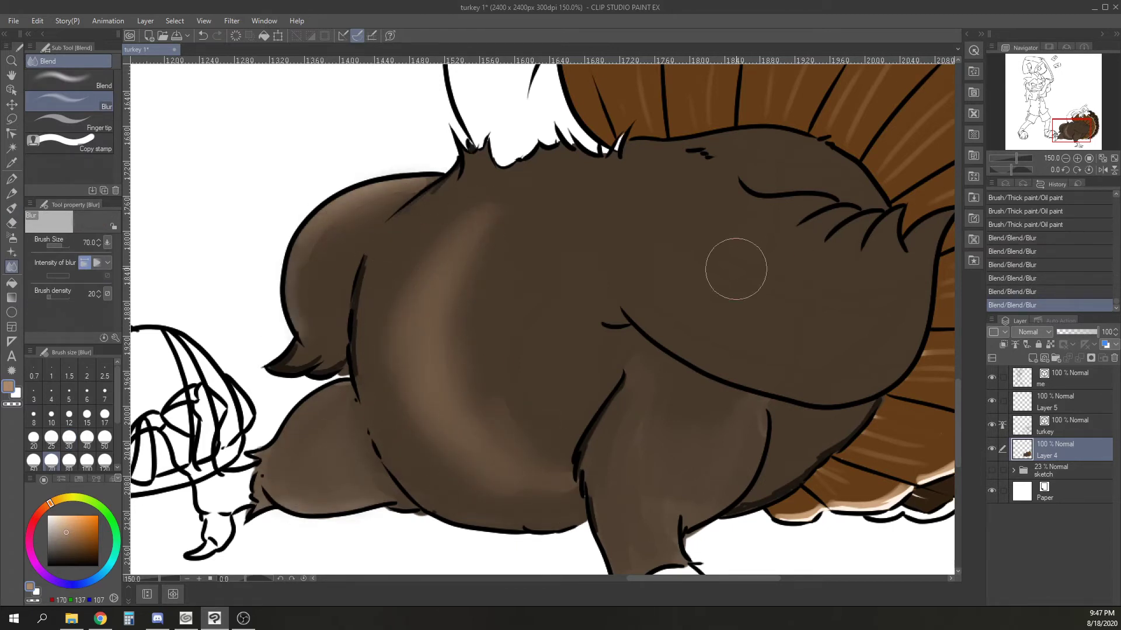
Paint highlights in sampled brown (RGB 107, 86, 67) around the near wing's shoulder crease and lower front edge with Oil paint.
{"action": "mouse_move", "coordinate": [664, 377]}
{"action": "left_mouse_down"}
{"action": "mouse_move", "coordinate": [695, 470]}
{"action": "mouse_move", "coordinate": [646, 370]}
{"action": "mouse_move", "coordinate": [525, 430]}
{"action": "mouse_move", "coordinate": [611, 407]}
{"action": "mouse_move", "coordinate": [419, 463]}
{"action": "left_mouse_up"}
{"action": "left_click", "coordinate": [234, 397], "text": "alt"}
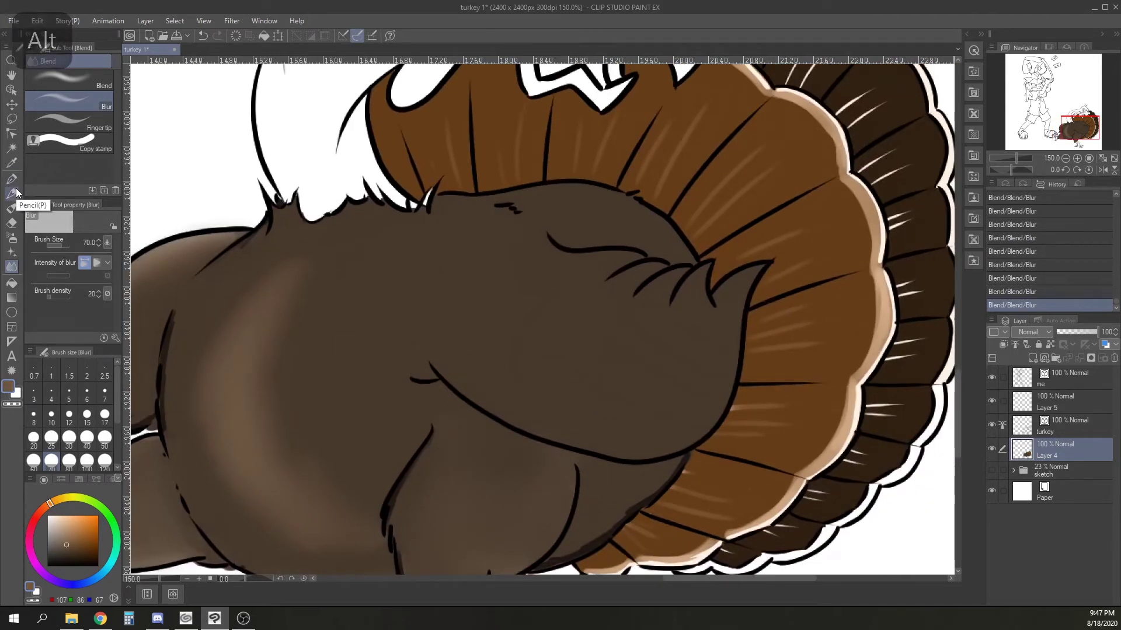
{"action": "left_click", "coordinate": [12, 209]}
{"action": "mouse_move", "coordinate": [419, 360]}
{"action": "left_mouse_down"}
{"action": "mouse_move", "coordinate": [439, 370]}
{"action": "mouse_move", "coordinate": [402, 366]}
{"action": "left_mouse_up"}
{"action": "left_click_drag", "start_coordinate": [402, 367], "coordinate": [446, 370]}
{"action": "mouse_move", "coordinate": [429, 323]}
{"action": "left_mouse_down"}
{"action": "mouse_move", "coordinate": [477, 381]}
{"action": "mouse_move", "coordinate": [505, 403]}
{"action": "left_mouse_up"}
{"action": "left_click_drag", "start_coordinate": [457, 311], "coordinate": [493, 377]}
{"action": "left_click_drag", "start_coordinate": [479, 338], "coordinate": [509, 400]}
{"action": "left_click_drag", "start_coordinate": [505, 396], "coordinate": [542, 415]}
Add lighter brown highlights beneath the near wing's feather tips, along its rear edge and on the upper standing thigh.
{"action": "mouse_move", "coordinate": [654, 275]}
{"action": "left_mouse_down"}
{"action": "mouse_move", "coordinate": [601, 304]}
{"action": "mouse_move", "coordinate": [593, 257]}
{"action": "mouse_move", "coordinate": [683, 316]}
{"action": "mouse_move", "coordinate": [709, 307]}
{"action": "mouse_move", "coordinate": [736, 330]}
{"action": "mouse_move", "coordinate": [684, 433]}
{"action": "left_mouse_up"}
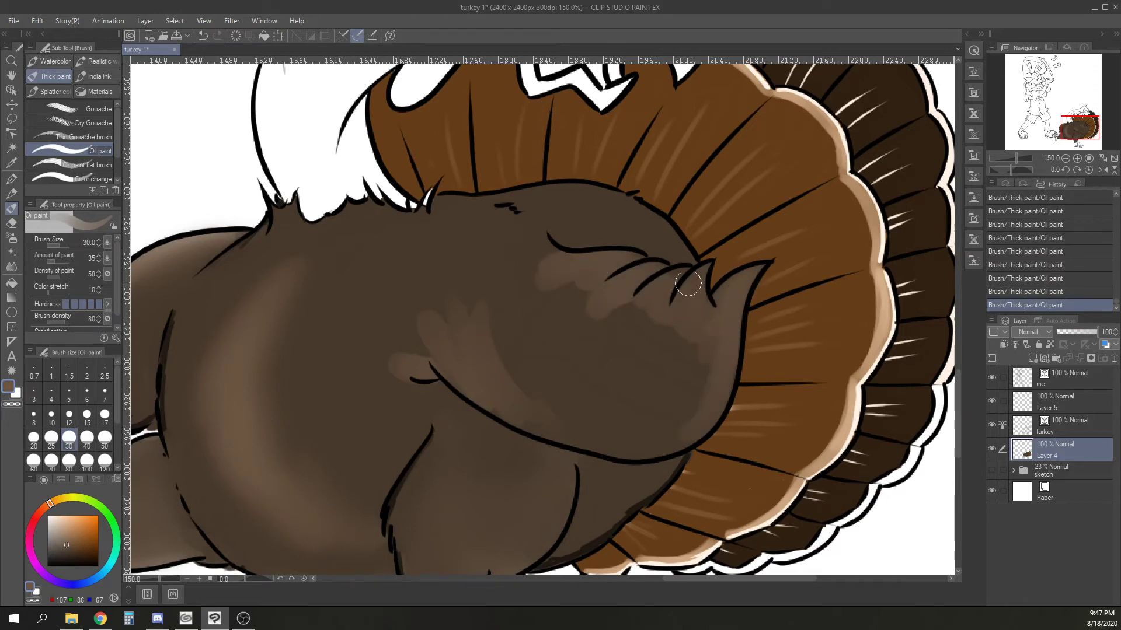
{"action": "left_click_drag", "start_coordinate": [551, 274], "coordinate": [532, 243]}
{"action": "mouse_move", "coordinate": [618, 284]}
{"action": "left_mouse_down"}
{"action": "mouse_move", "coordinate": [699, 357]}
{"action": "mouse_move", "coordinate": [543, 435]}
{"action": "mouse_move", "coordinate": [596, 425]}
{"action": "left_mouse_up"}
{"action": "left_click_drag", "start_coordinate": [535, 487], "coordinate": [613, 472]}
Blur the highlights on the near wing and the standing thigh.
{"action": "left_click", "coordinate": [12, 267]}
{"action": "mouse_move", "coordinate": [756, 340]}
{"action": "left_mouse_down"}
{"action": "mouse_move", "coordinate": [659, 312]}
{"action": "mouse_move", "coordinate": [590, 237]}
{"action": "mouse_move", "coordinate": [523, 290]}
{"action": "mouse_move", "coordinate": [630, 380]}
{"action": "mouse_move", "coordinate": [765, 349]}
{"action": "mouse_move", "coordinate": [730, 317]}
{"action": "mouse_move", "coordinate": [703, 430]}
{"action": "mouse_move", "coordinate": [759, 320]}
{"action": "left_mouse_up"}
{"action": "mouse_move", "coordinate": [353, 448]}
{"action": "left_mouse_down"}
{"action": "mouse_move", "coordinate": [423, 524]}
{"action": "mouse_move", "coordinate": [375, 480]}
{"action": "left_mouse_up"}
Start colouring the turkey's raised foot orange (RGB 211, 112, 0) with the G-pen at size 12.
{"action": "key", "text": "ctrl+minus"}
{"action": "mouse_move", "coordinate": [535, 475]}
{"action": "left_mouse_down"}
{"action": "mouse_move", "coordinate": [513, 516]}
{"action": "mouse_move", "coordinate": [541, 375]}
{"action": "left_mouse_up"}
{"action": "left_click", "coordinate": [98, 523]}
{"action": "left_click", "coordinate": [14, 180]}
{"action": "left_click", "coordinate": [69, 414]}
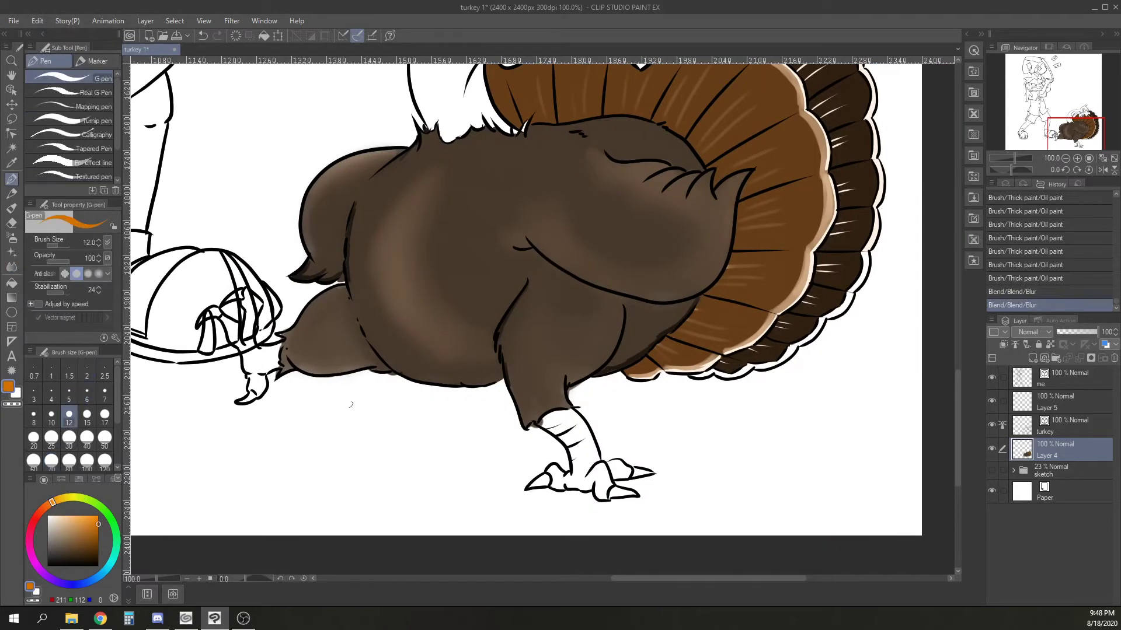
{"action": "key", "text": "ctrl+plus"}
{"action": "left_click_drag", "start_coordinate": [455, 279], "coordinate": [443, 317]}
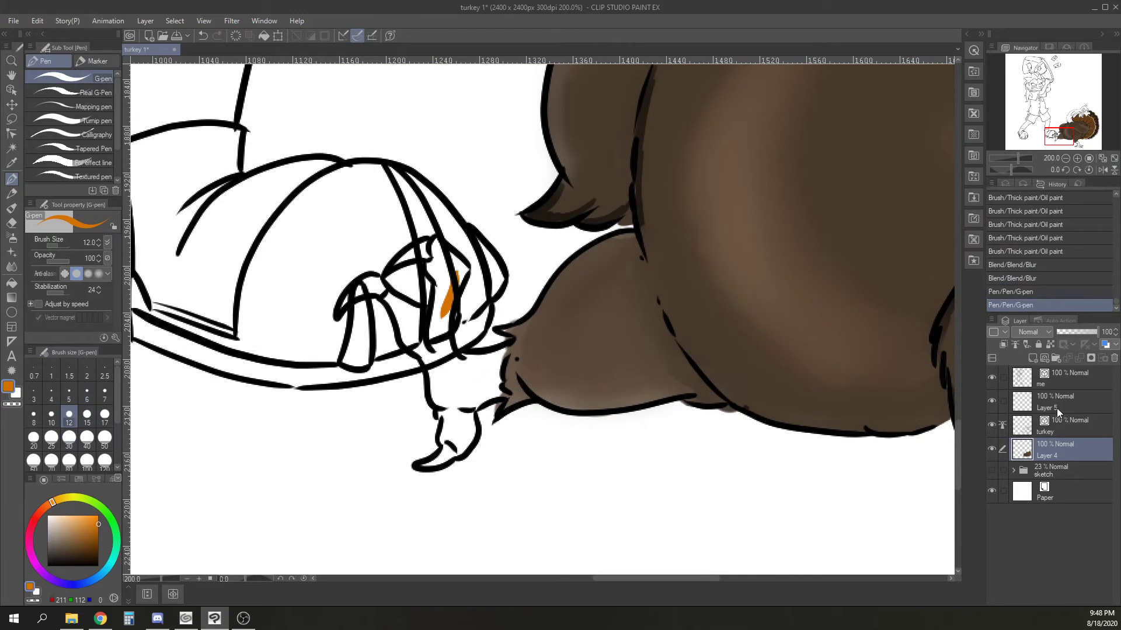
Move the layers "me" and "Layer 5" below the turkey's layers and make "Layer 4" active.
{"action": "left_click", "coordinate": [1062, 379]}
{"action": "left_click", "coordinate": [1065, 399], "text": "shift"}
{"action": "left_click_drag", "start_coordinate": [1066, 383], "coordinate": [1062, 459]}
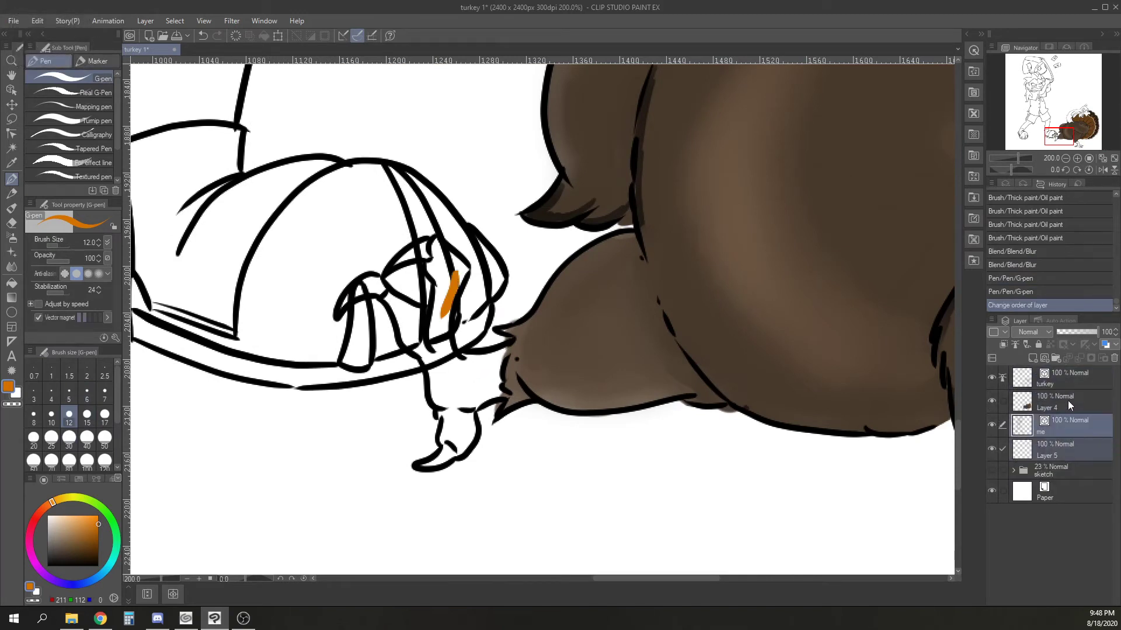
{"action": "left_click", "coordinate": [1068, 401]}
Colour the raised foot and its front toes orange, and the back toe a darker orange-brown.
{"action": "mouse_move", "coordinate": [458, 280]}
{"action": "left_mouse_down"}
{"action": "mouse_move", "coordinate": [439, 244]}
{"action": "mouse_move", "coordinate": [442, 359]}
{"action": "left_mouse_up"}
{"action": "mouse_move", "coordinate": [461, 266]}
{"action": "left_mouse_down"}
{"action": "mouse_move", "coordinate": [402, 344]}
{"action": "mouse_move", "coordinate": [420, 315]}
{"action": "mouse_move", "coordinate": [425, 356]}
{"action": "mouse_move", "coordinate": [454, 378]}
{"action": "mouse_move", "coordinate": [467, 276]}
{"action": "left_mouse_up"}
{"action": "key", "text": "ctrl+z"}
{"action": "key", "text": "ctrl+z"}
{"action": "mouse_move", "coordinate": [455, 371]}
{"action": "left_mouse_down"}
{"action": "mouse_move", "coordinate": [487, 357]}
{"action": "mouse_move", "coordinate": [503, 367]}
{"action": "mouse_move", "coordinate": [487, 398]}
{"action": "mouse_move", "coordinate": [446, 386]}
{"action": "left_mouse_up"}
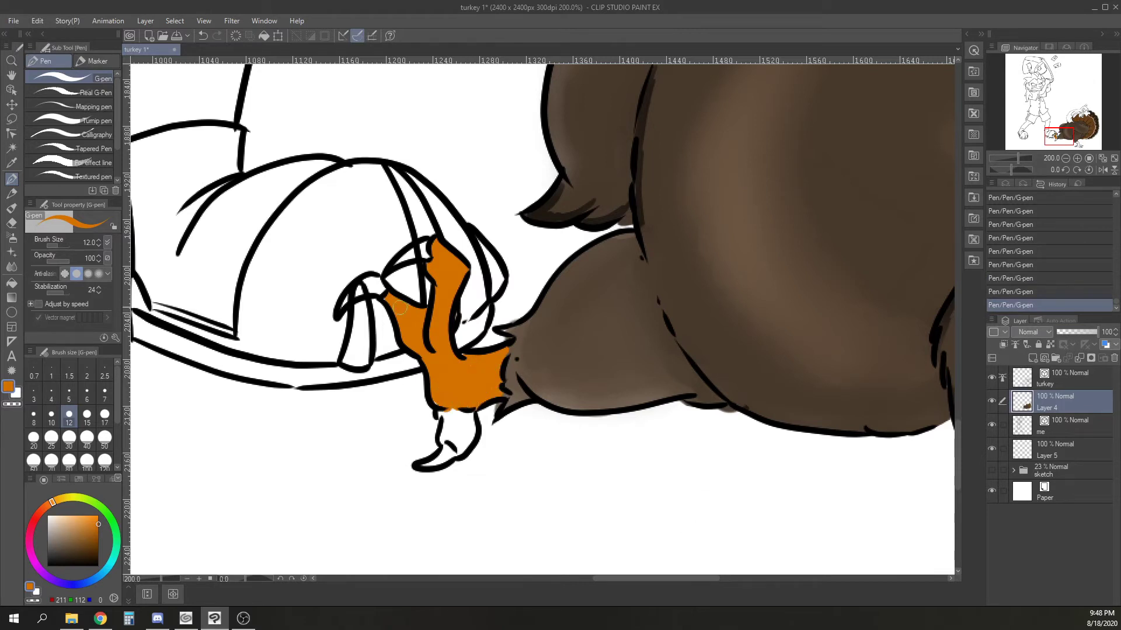
{"action": "left_click_drag", "start_coordinate": [454, 417], "coordinate": [467, 437]}
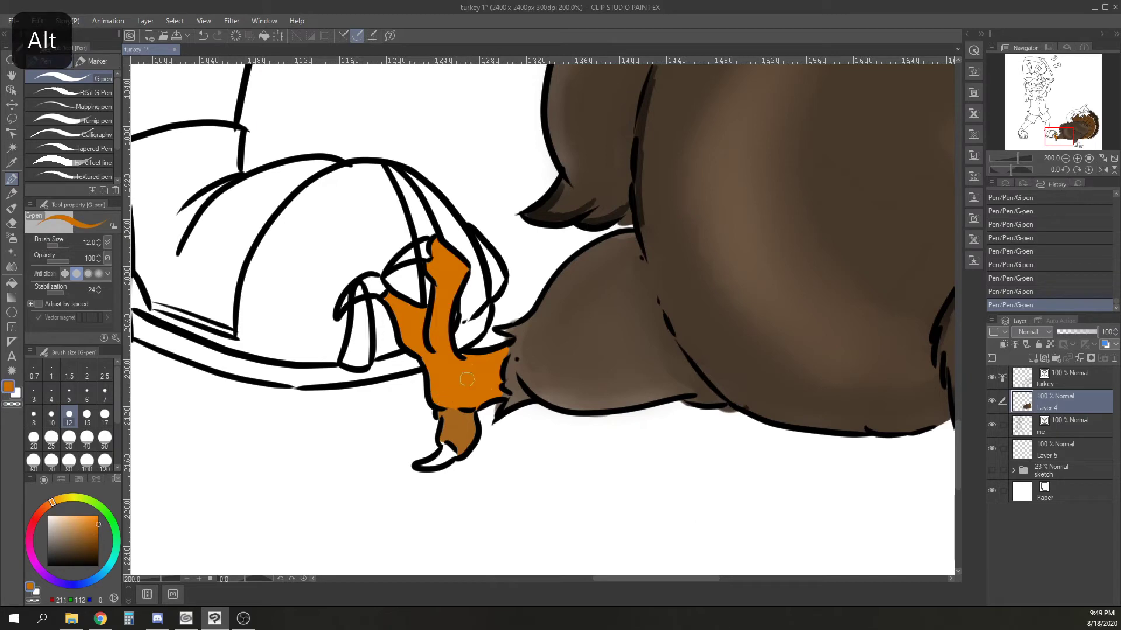
Colour the raised foot's claws dark grey-brown (RGB 62, 53, 43).
{"action": "left_click", "coordinate": [73, 542]}
{"action": "left_click", "coordinate": [63, 554]}
{"action": "mouse_move", "coordinate": [368, 290]}
{"action": "left_mouse_down"}
{"action": "mouse_move", "coordinate": [353, 291]}
{"action": "mouse_move", "coordinate": [425, 256]}
{"action": "left_mouse_up"}
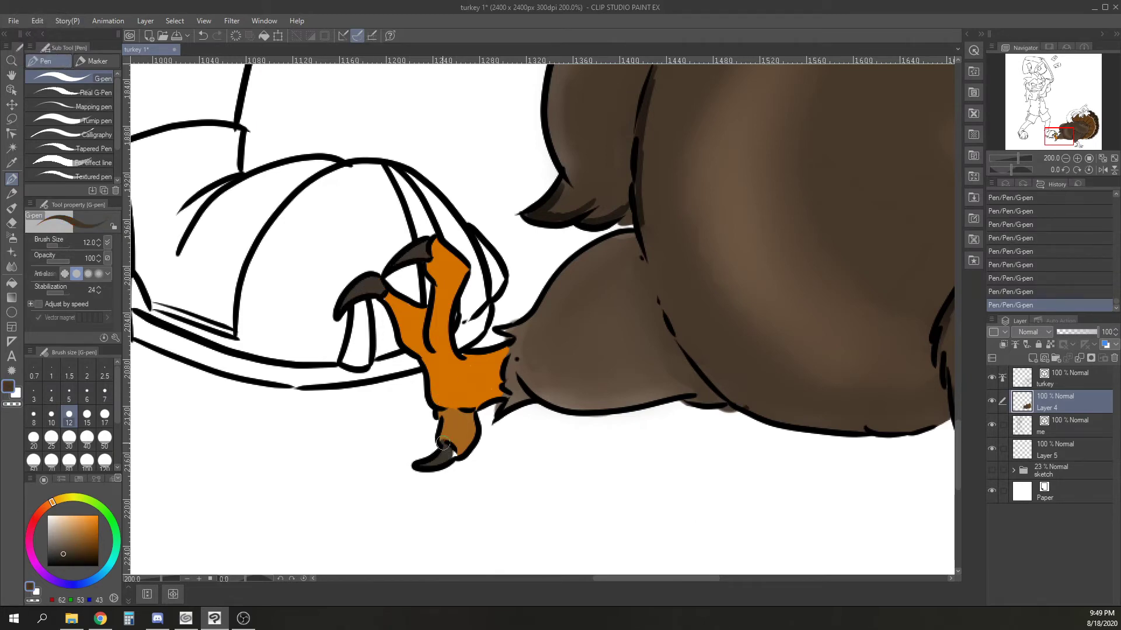
Colour the three claws of the turkey's standing foot dark grey-brown (RGB 62, 53, 43).
{"action": "left_click_drag", "start_coordinate": [814, 498], "coordinate": [455, 391]}
{"action": "mouse_move", "coordinate": [863, 461]}
{"action": "left_mouse_down"}
{"action": "mouse_move", "coordinate": [620, 402]}
{"action": "mouse_move", "coordinate": [589, 343]}
{"action": "left_mouse_up"}
{"action": "mouse_move", "coordinate": [547, 414]}
{"action": "left_mouse_down"}
{"action": "mouse_move", "coordinate": [538, 433]}
{"action": "mouse_move", "coordinate": [574, 423]}
{"action": "left_mouse_up"}
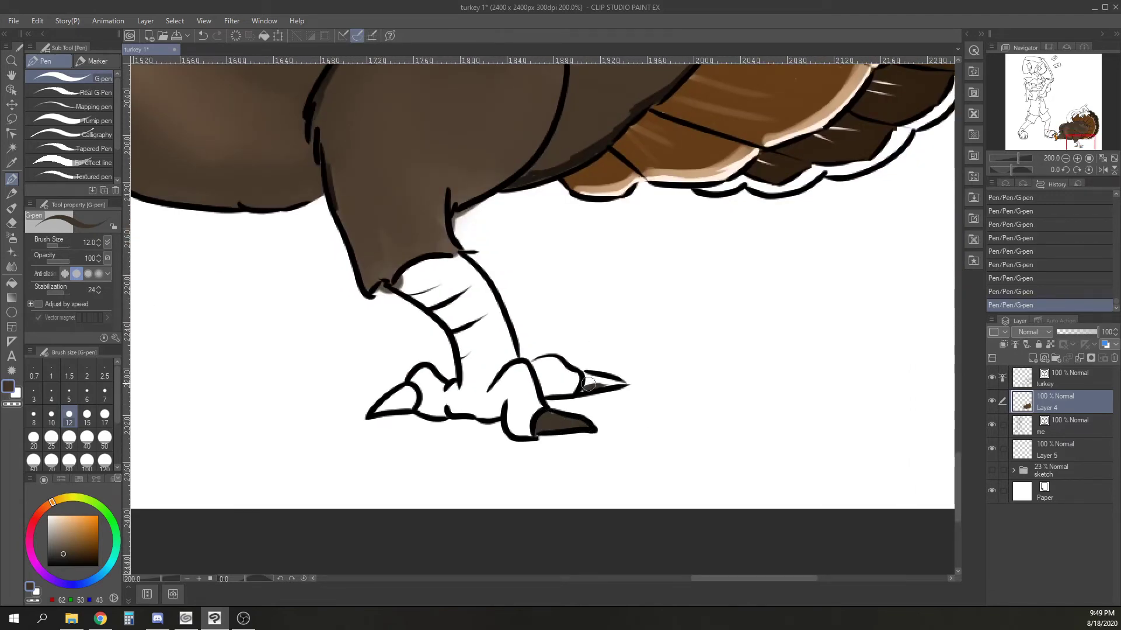
{"action": "left_click_drag", "start_coordinate": [618, 383], "coordinate": [584, 381]}
{"action": "mouse_move", "coordinate": [408, 389]}
{"action": "left_mouse_down"}
{"action": "mouse_move", "coordinate": [380, 407]}
{"action": "mouse_move", "coordinate": [396, 408]}
{"action": "left_mouse_up"}
{"action": "key", "text": "ctrl+z"}
Fill the standing leg and foot with the orange (RGB 211, 112, 0) sampled from the raised foot.
{"action": "scroll", "coordinate": [408, 368], "scroll_direction": "down", "scroll_amount": 2}
{"action": "left_click_drag", "start_coordinate": [253, 389], "coordinate": [585, 390]}
{"action": "left_click", "coordinate": [457, 262], "text": "alt"}
{"action": "left_click_drag", "start_coordinate": [457, 262], "coordinate": [182, 253]}
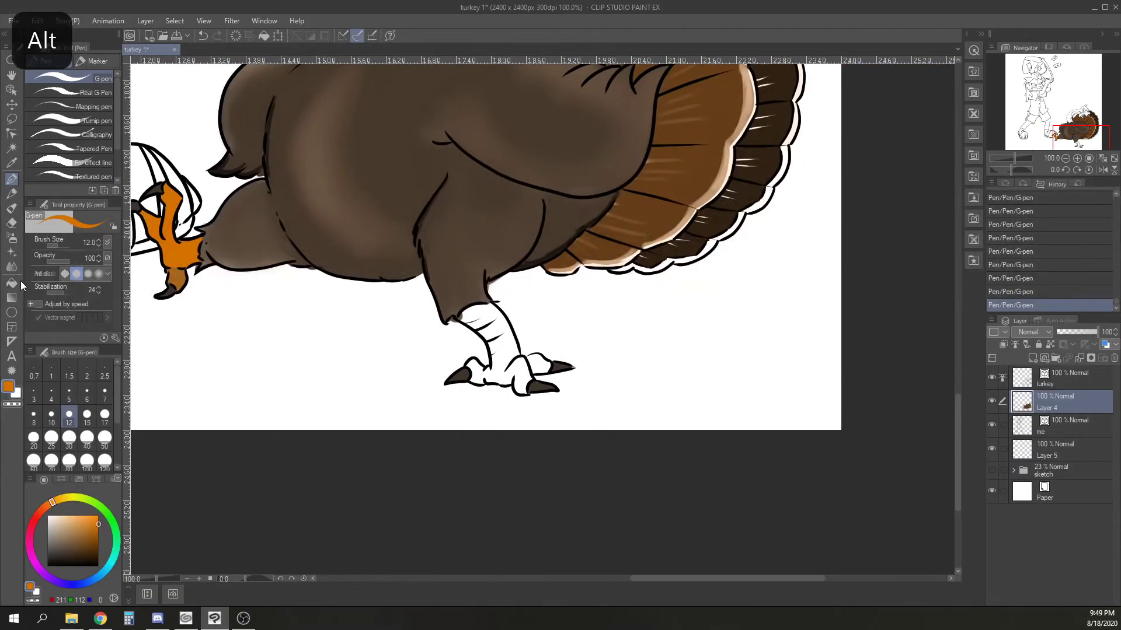
{"action": "left_click", "coordinate": [11, 283]}
{"action": "left_click", "coordinate": [510, 335]}
{"action": "left_click", "coordinate": [535, 365]}
Fill the turkey's beak orange, the inside of the lower beak a darker orange-brown, and the open mouth dark maroon.
{"action": "left_click_drag", "start_coordinate": [679, 268], "coordinate": [742, 545]}
{"action": "left_click", "coordinate": [665, 173]}
{"action": "mouse_move", "coordinate": [98, 527]}
{"action": "left_mouse_down"}
{"action": "mouse_move", "coordinate": [91, 542]}
{"action": "mouse_move", "coordinate": [67, 534]}
{"action": "mouse_move", "coordinate": [72, 550]}
{"action": "mouse_move", "coordinate": [46, 567]}
{"action": "left_mouse_up"}
{"action": "left_click", "coordinate": [633, 199]}
{"action": "left_click", "coordinate": [36, 518]}
{"action": "left_click", "coordinate": [606, 200]}
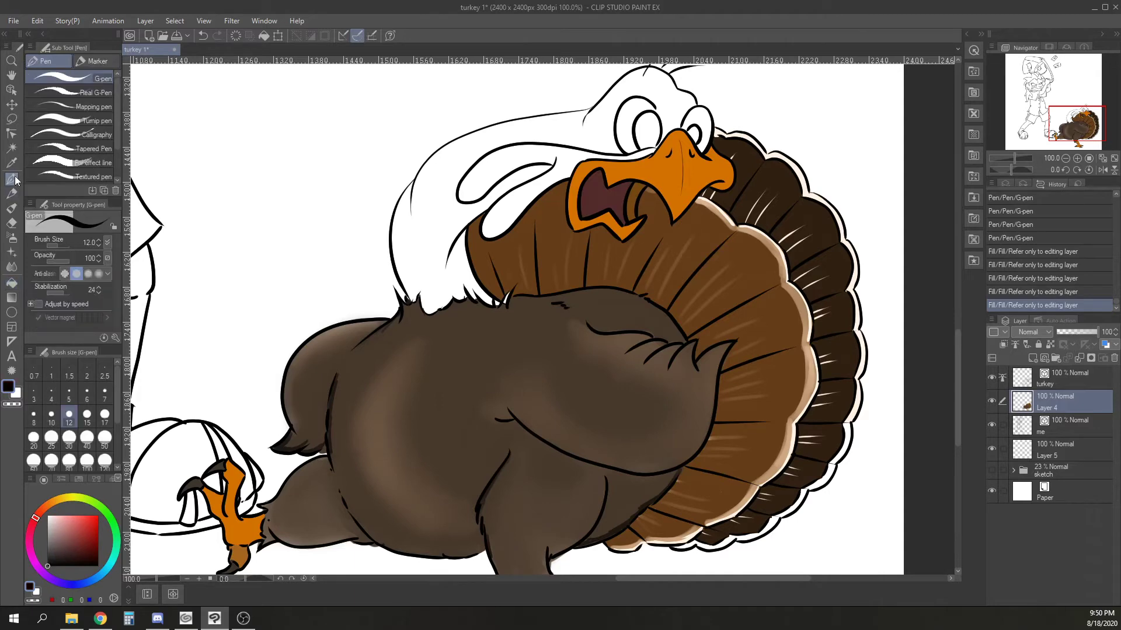
Paint the pupils of both eyes black with the G-pen and touch up their highlights in white.
{"action": "left_click", "coordinate": [12, 180]}
{"action": "scroll", "coordinate": [644, 133], "scroll_direction": "up", "scroll_amount": 2}
{"action": "left_click_drag", "start_coordinate": [655, 92], "coordinate": [664, 110]}
{"action": "left_click_drag", "start_coordinate": [664, 104], "coordinate": [626, 135]}
{"action": "mouse_move", "coordinate": [628, 131]}
{"action": "left_mouse_down"}
{"action": "mouse_move", "coordinate": [650, 98]}
{"action": "mouse_move", "coordinate": [638, 157]}
{"action": "left_mouse_up"}
{"action": "left_click_drag", "start_coordinate": [640, 158], "coordinate": [665, 160]}
{"action": "left_click_drag", "start_coordinate": [658, 158], "coordinate": [667, 152]}
{"action": "mouse_move", "coordinate": [671, 102]}
{"action": "left_mouse_down"}
{"action": "mouse_move", "coordinate": [664, 153]}
{"action": "mouse_move", "coordinate": [637, 153]}
{"action": "mouse_move", "coordinate": [672, 93]}
{"action": "left_mouse_up"}
{"action": "left_click_drag", "start_coordinate": [737, 123], "coordinate": [753, 137]}
{"action": "key", "text": "x"}
{"action": "left_click_drag", "start_coordinate": [632, 130], "coordinate": [642, 97]}
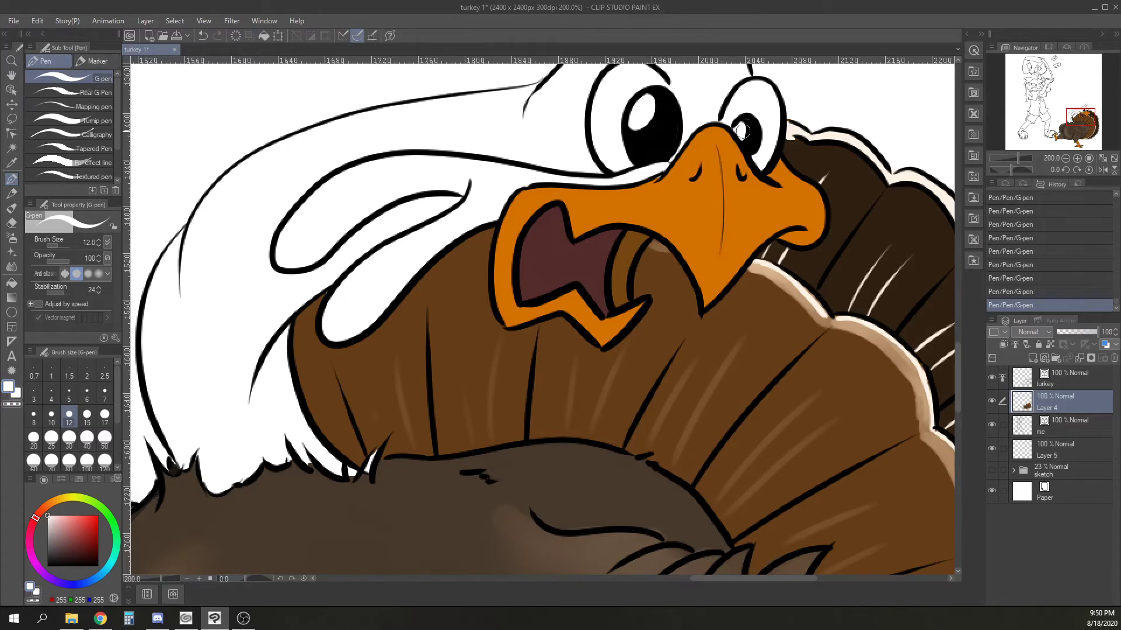
Fill the turkey's head and neck with pink (RGB 217, 129, 127).
{"action": "left_click_drag", "start_coordinate": [717, 301], "coordinate": [595, 449]}
{"action": "left_click", "coordinate": [68, 523]}
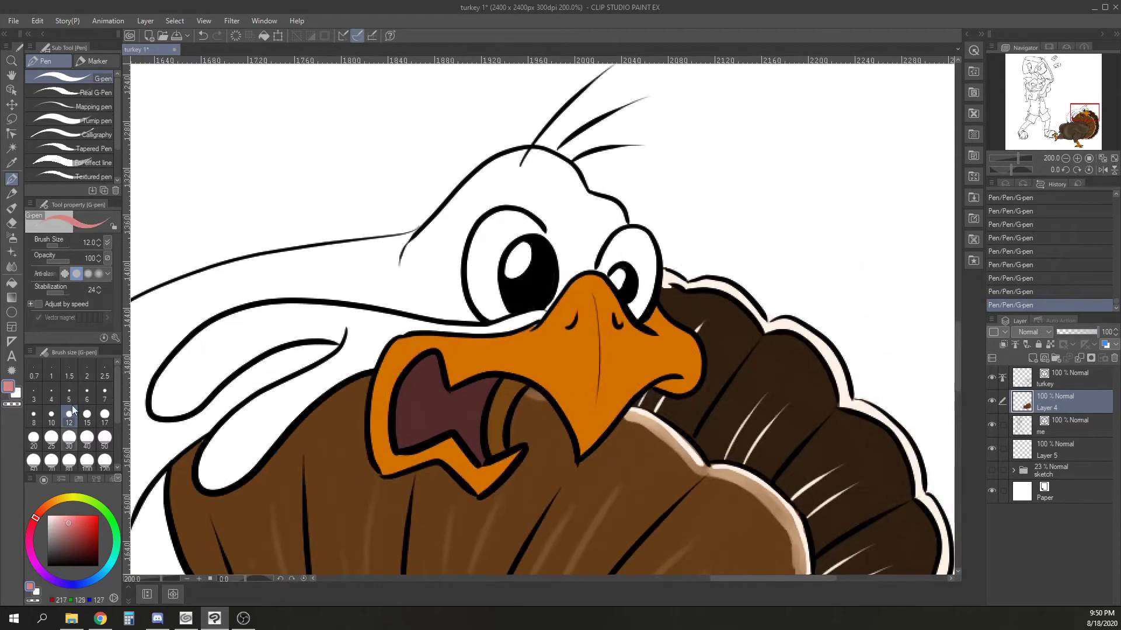
{"action": "left_click", "coordinate": [12, 283]}
{"action": "left_click", "coordinate": [390, 262]}
Cover the unpainted gaps between the feather tufts at the base of the neck with dark brown and pink.
{"action": "left_click_drag", "start_coordinate": [289, 494], "coordinate": [594, 323]}
{"action": "left_click", "coordinate": [554, 484], "text": "alt"}
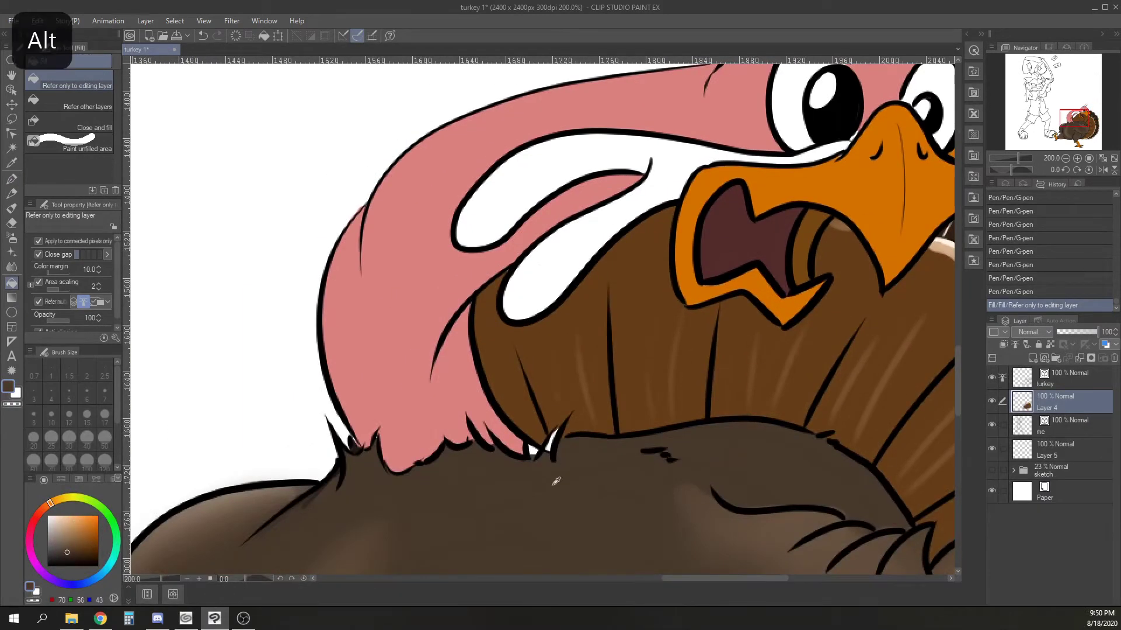
{"action": "left_click", "coordinate": [11, 179]}
{"action": "left_click", "coordinate": [80, 560]}
{"action": "left_click_drag", "start_coordinate": [531, 454], "coordinate": [532, 447]}
{"action": "left_click_drag", "start_coordinate": [533, 448], "coordinate": [550, 443]}
{"action": "left_click_drag", "start_coordinate": [549, 446], "coordinate": [555, 435]}
{"action": "left_click_drag", "start_coordinate": [554, 436], "coordinate": [533, 452]}
{"action": "left_click", "coordinate": [508, 442], "text": "alt"}
{"action": "left_click_drag", "start_coordinate": [531, 447], "coordinate": [535, 451]}
{"action": "left_click_drag", "start_coordinate": [533, 448], "coordinate": [537, 450]}
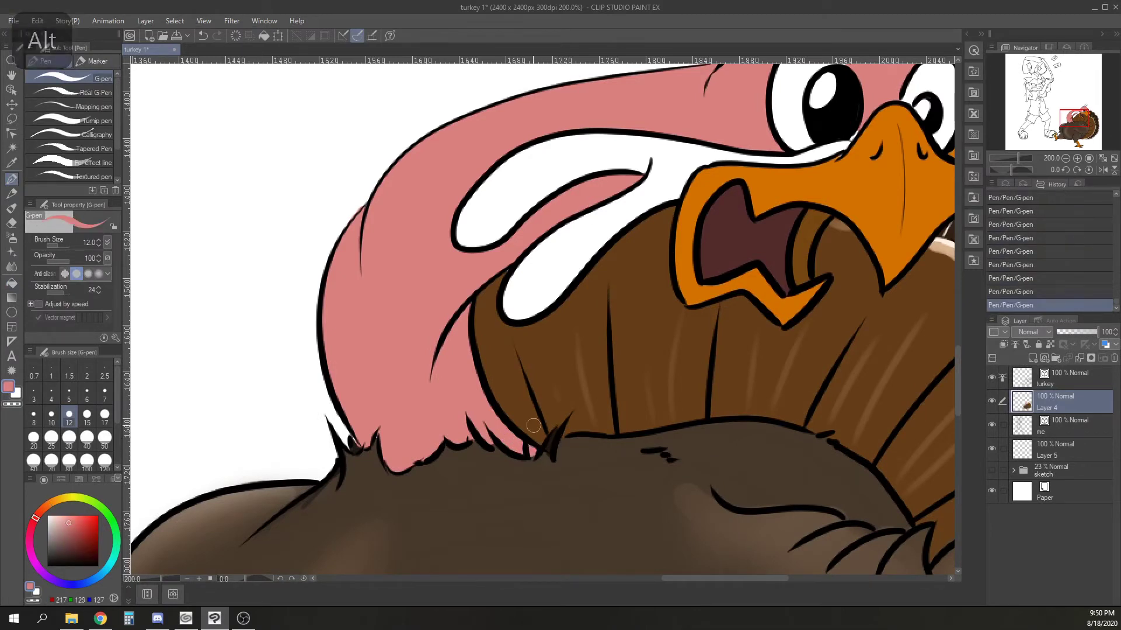
Fill the turkey's snood and wattle red (RGB 176, 26, 22) and touch up the spot between eye and beak in pink.
{"action": "left_click", "coordinate": [94, 528]}
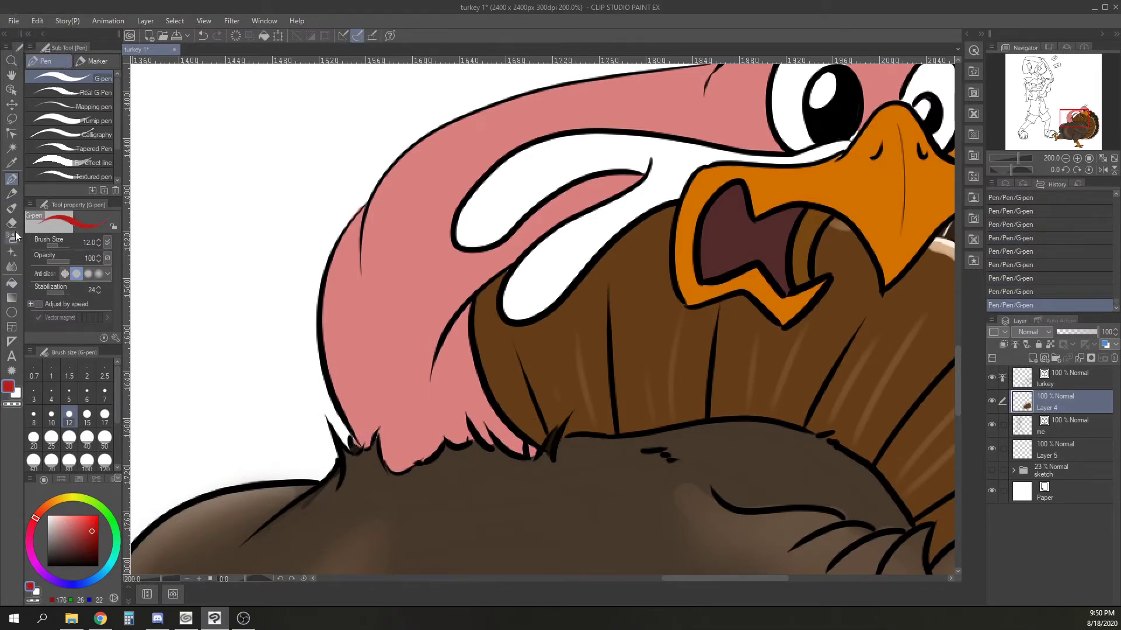
{"action": "left_click", "coordinate": [12, 283]}
{"action": "left_click", "coordinate": [525, 181]}
{"action": "left_click_drag", "start_coordinate": [869, 238], "coordinate": [683, 336]}
{"action": "left_click", "coordinate": [543, 205], "text": "alt"}
{"action": "left_click", "coordinate": [13, 179]}
{"action": "left_click_drag", "start_coordinate": [668, 248], "coordinate": [662, 227]}
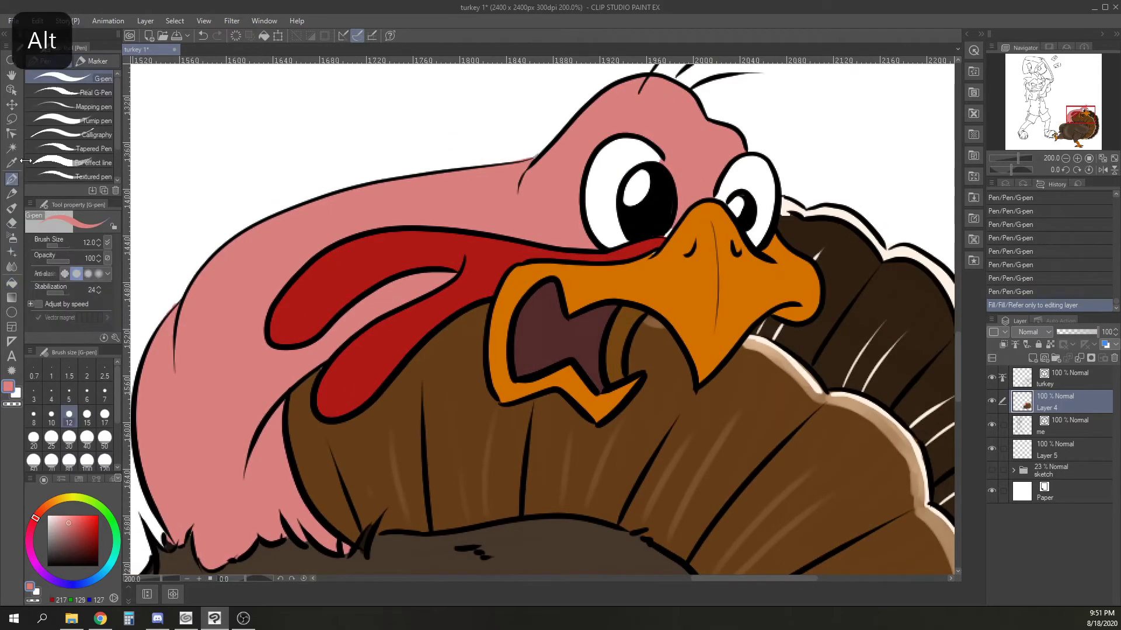
Fill the whites of both eyes with pure white and hide the Paper layer.
{"action": "left_click_drag", "start_coordinate": [60, 528], "coordinate": [48, 516]}
{"action": "left_click", "coordinate": [11, 283]}
{"action": "left_click", "coordinate": [602, 190]}
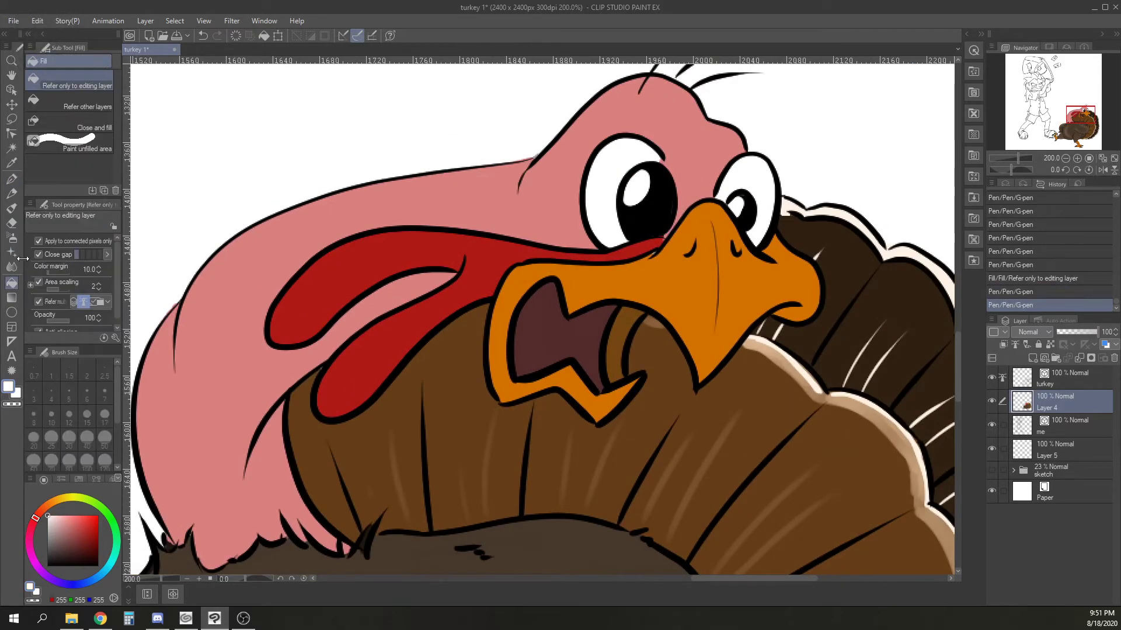
{"action": "left_click", "coordinate": [758, 183]}
{"action": "left_click", "coordinate": [992, 492]}
{"action": "mouse_move", "coordinate": [1073, 132]}
{"action": "left_mouse_down"}
{"action": "mouse_move", "coordinate": [1066, 137]}
{"action": "mouse_move", "coordinate": [1087, 112]}
{"action": "mouse_move", "coordinate": [1064, 136]}
{"action": "left_mouse_up"}
{"action": "left_click", "coordinate": [1066, 158]}
{"action": "left_click", "coordinate": [1065, 159]}
{"action": "left_click", "coordinate": [1066, 159]}
{"action": "left_click", "coordinate": [1065, 159]}
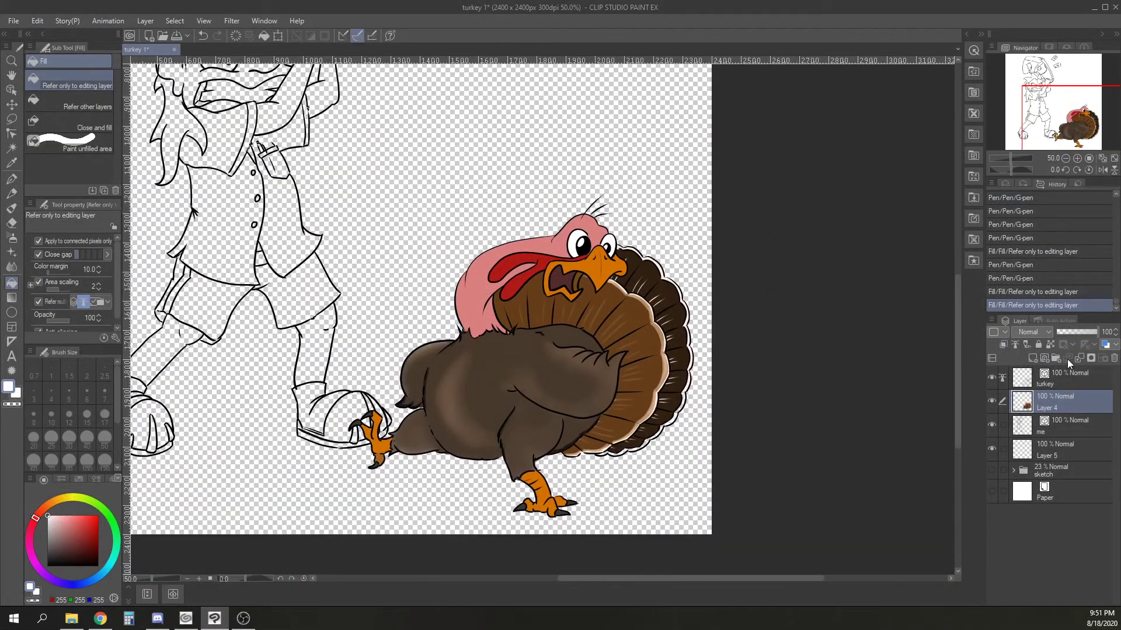
Add a raster layer and a folder named "turkey", and move the turkey line art, the new layer and Layer 4 into it.
{"action": "left_click", "coordinate": [1032, 359]}
{"action": "left_click", "coordinate": [1055, 359]}
{"action": "double_click", "coordinate": [1054, 376]}
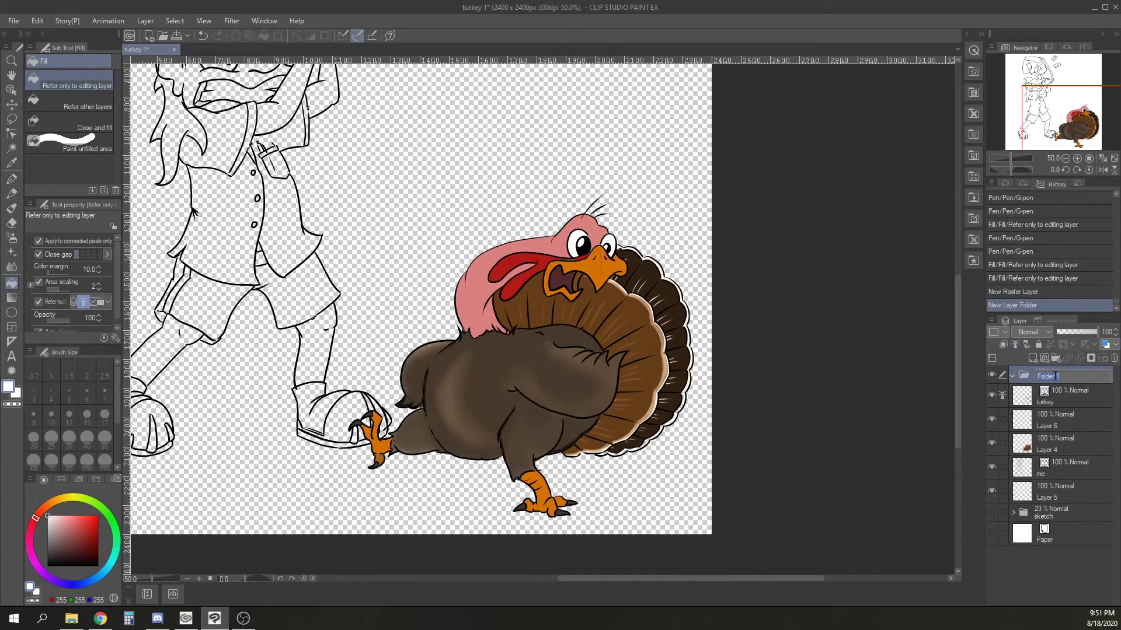
{"action": "type", "text": "turkey"}
{"action": "key", "text": "Return"}
{"action": "left_click", "coordinate": [1054, 396]}
{"action": "left_click", "coordinate": [1056, 433], "text": "shift"}
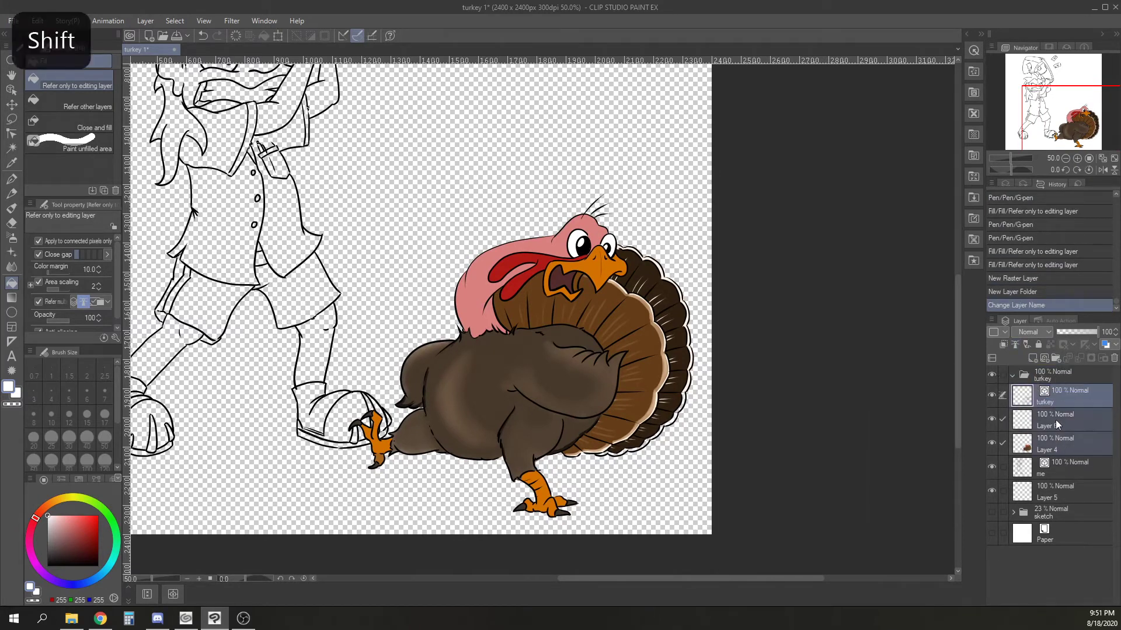
{"action": "left_click_drag", "start_coordinate": [1055, 433], "coordinate": [1055, 373]}
Set the blending mode of Layer 6 to Brightness.
{"action": "left_click", "coordinate": [1070, 419]}
{"action": "left_click", "coordinate": [1032, 332]}
{"action": "left_click", "coordinate": [1028, 320]}
Outline a shadow on the far corner of the turkey's beak in black and fill it.
{"action": "left_click", "coordinate": [66, 543]}
{"action": "left_click_drag", "start_coordinate": [65, 544], "coordinate": [47, 566]}
{"action": "scroll", "coordinate": [622, 298], "scroll_direction": "up", "scroll_amount": 3}
{"action": "key", "text": "p"}
{"action": "mouse_move", "coordinate": [601, 174]}
{"action": "left_mouse_down"}
{"action": "mouse_move", "coordinate": [611, 219]}
{"action": "mouse_move", "coordinate": [604, 178]}
{"action": "left_mouse_up"}
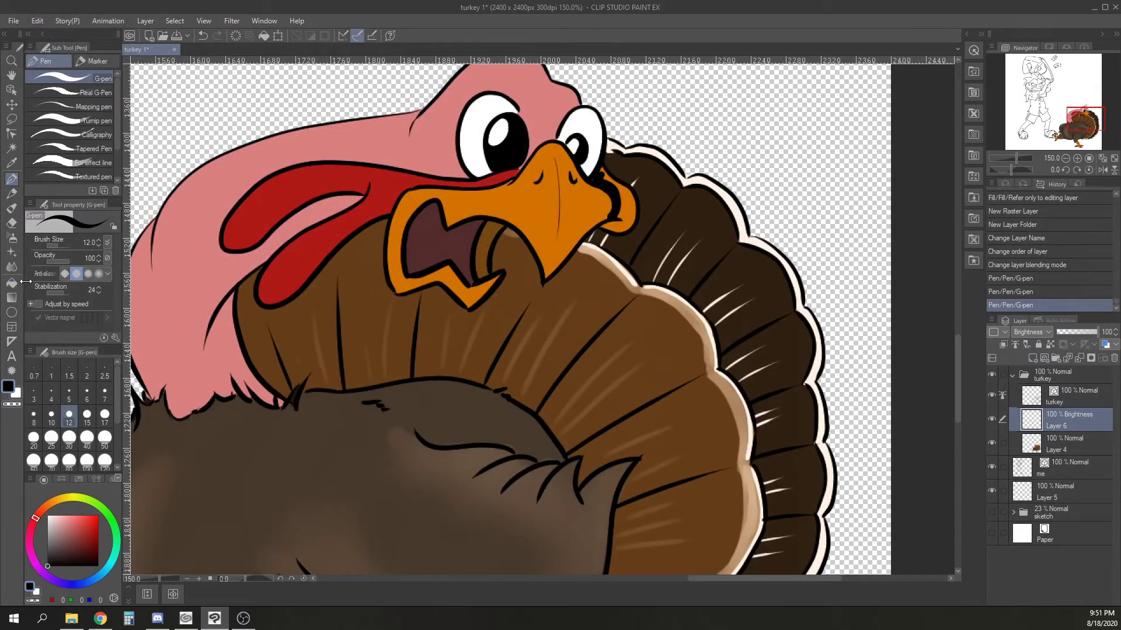
{"action": "left_click", "coordinate": [11, 283]}
{"action": "left_click", "coordinate": [632, 203]}
Paint black shadows along the underside of the upper beak and on the lower beak's tip with the G-pen at size 7.
{"action": "left_click", "coordinate": [18, 178]}
{"action": "mouse_move", "coordinate": [605, 178]}
{"action": "left_mouse_down"}
{"action": "mouse_move", "coordinate": [558, 146]}
{"action": "mouse_move", "coordinate": [588, 184]}
{"action": "left_mouse_up"}
{"action": "mouse_move", "coordinate": [610, 207]}
{"action": "left_mouse_down"}
{"action": "mouse_move", "coordinate": [544, 271]}
{"action": "mouse_move", "coordinate": [609, 205]}
{"action": "mouse_move", "coordinate": [545, 270]}
{"action": "mouse_move", "coordinate": [575, 242]}
{"action": "left_mouse_up"}
{"action": "left_click_drag", "start_coordinate": [575, 242], "coordinate": [551, 267]}
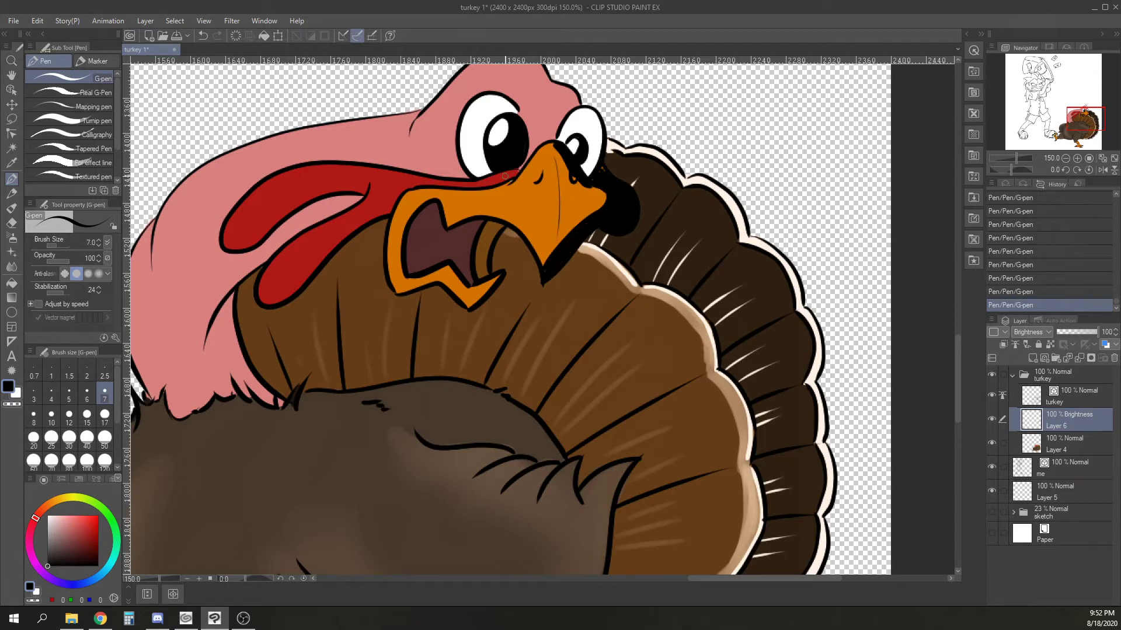
{"action": "key", "text": "ctrl+plus"}
{"action": "left_click_drag", "start_coordinate": [487, 300], "coordinate": [455, 346]}
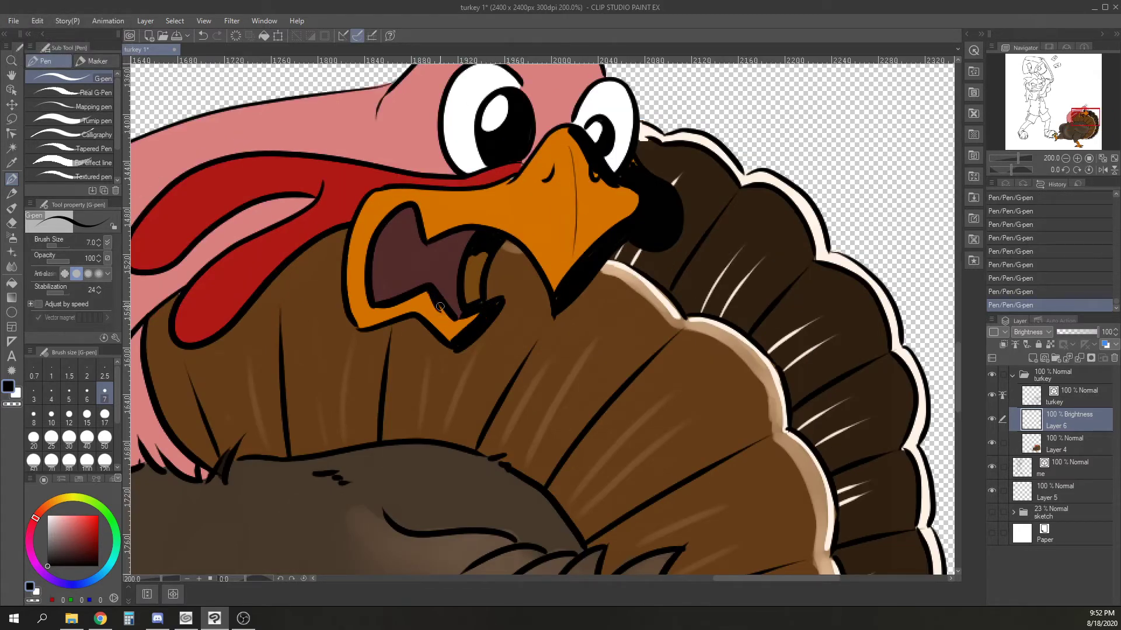
Outline and fill a black shadow inside the open mouth, and darken the lower edge of the beak.
{"action": "left_click_drag", "start_coordinate": [436, 241], "coordinate": [414, 292]}
{"action": "key", "text": "g"}
{"action": "left_click", "coordinate": [405, 236]}
{"action": "key", "text": "p"}
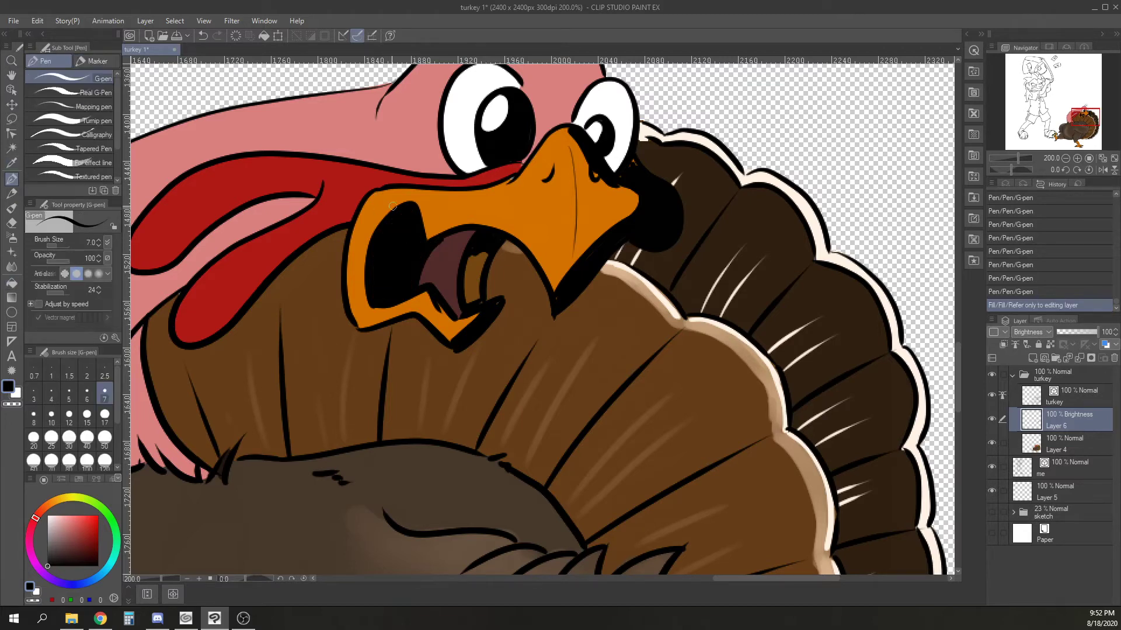
{"action": "left_click_drag", "start_coordinate": [428, 238], "coordinate": [469, 221]}
{"action": "mouse_move", "coordinate": [429, 297]}
{"action": "left_mouse_down"}
{"action": "mouse_move", "coordinate": [449, 316]}
{"action": "mouse_move", "coordinate": [357, 326]}
{"action": "left_mouse_up"}
Outline black shadows on the rounded ends of the red snood and wattle and fill them.
{"action": "mouse_move", "coordinate": [199, 322]}
{"action": "left_mouse_down"}
{"action": "mouse_move", "coordinate": [362, 187]}
{"action": "mouse_move", "coordinate": [259, 186]}
{"action": "mouse_move", "coordinate": [132, 239]}
{"action": "left_mouse_up"}
{"action": "left_click", "coordinate": [12, 284]}
{"action": "left_click", "coordinate": [153, 257]}
{"action": "left_click", "coordinate": [195, 330]}
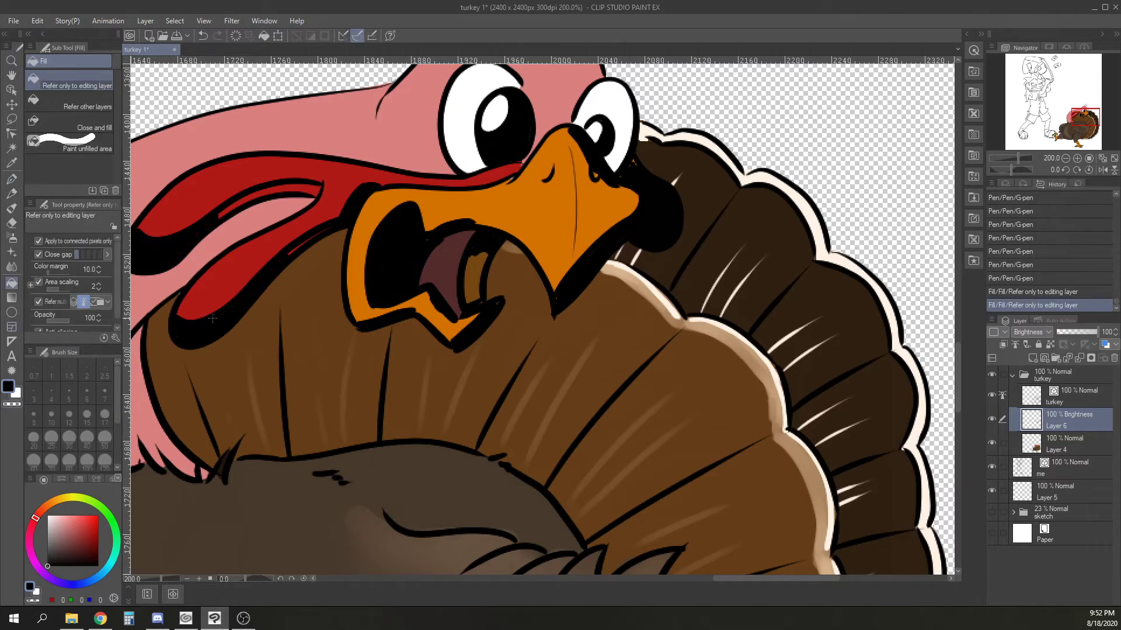
Paint black shadows along the inner edge of the red snood and on the beak below the eyes.
{"action": "left_click", "coordinate": [11, 179]}
{"action": "mouse_move", "coordinate": [220, 216]}
{"action": "left_mouse_down"}
{"action": "mouse_move", "coordinate": [261, 195]}
{"action": "mouse_move", "coordinate": [318, 194]}
{"action": "left_mouse_up"}
{"action": "left_click_drag", "start_coordinate": [314, 188], "coordinate": [320, 195]}
{"action": "mouse_move", "coordinate": [474, 179]}
{"action": "left_mouse_down"}
{"action": "mouse_move", "coordinate": [366, 243]}
{"action": "mouse_move", "coordinate": [412, 232]}
{"action": "mouse_move", "coordinate": [396, 238]}
{"action": "left_mouse_up"}
{"action": "left_click_drag", "start_coordinate": [520, 185], "coordinate": [523, 187]}
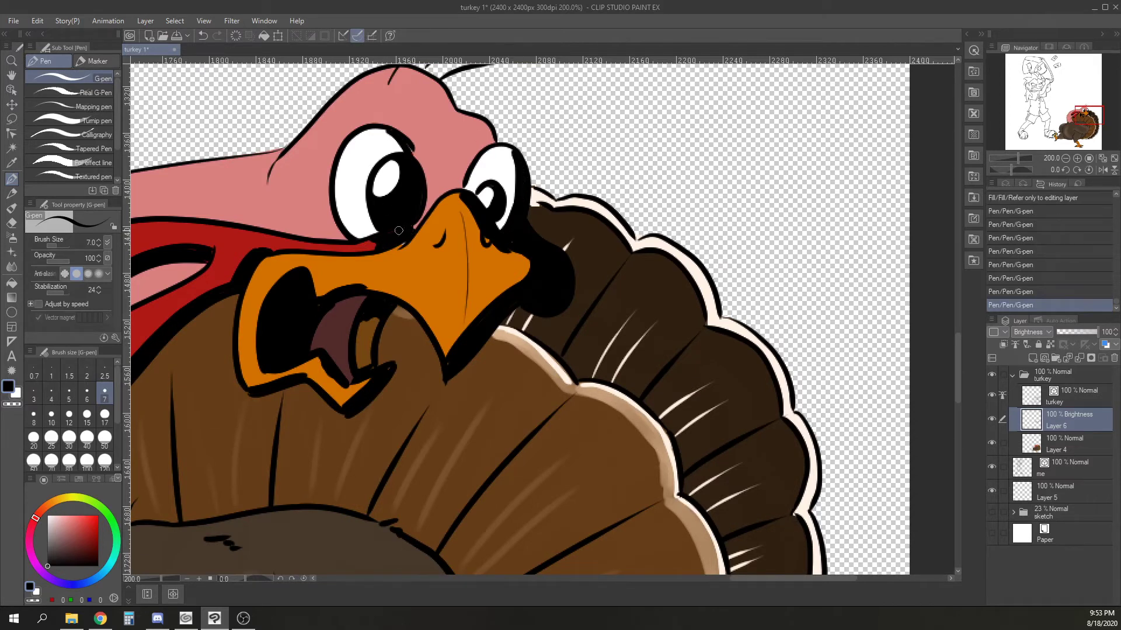
Outline and fill a black shadow down the front of the turkey's head, between forehead and far eye.
{"action": "mouse_move", "coordinate": [417, 73]}
{"action": "left_mouse_down"}
{"action": "mouse_move", "coordinate": [451, 120]}
{"action": "mouse_move", "coordinate": [443, 192]}
{"action": "left_mouse_up"}
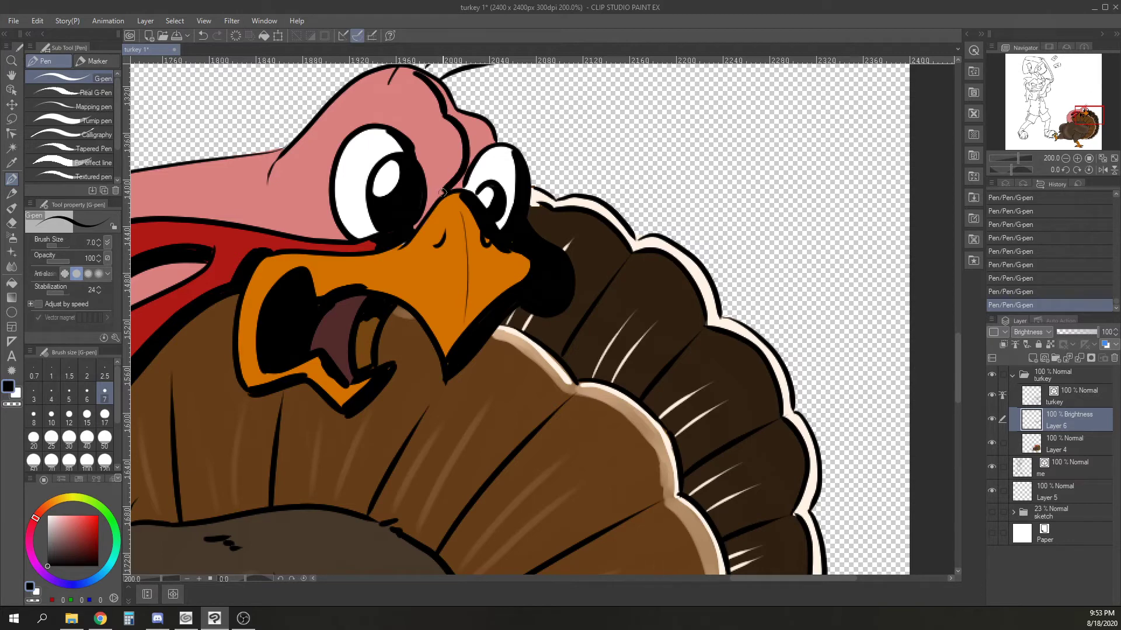
{"action": "left_click", "coordinate": [12, 284]}
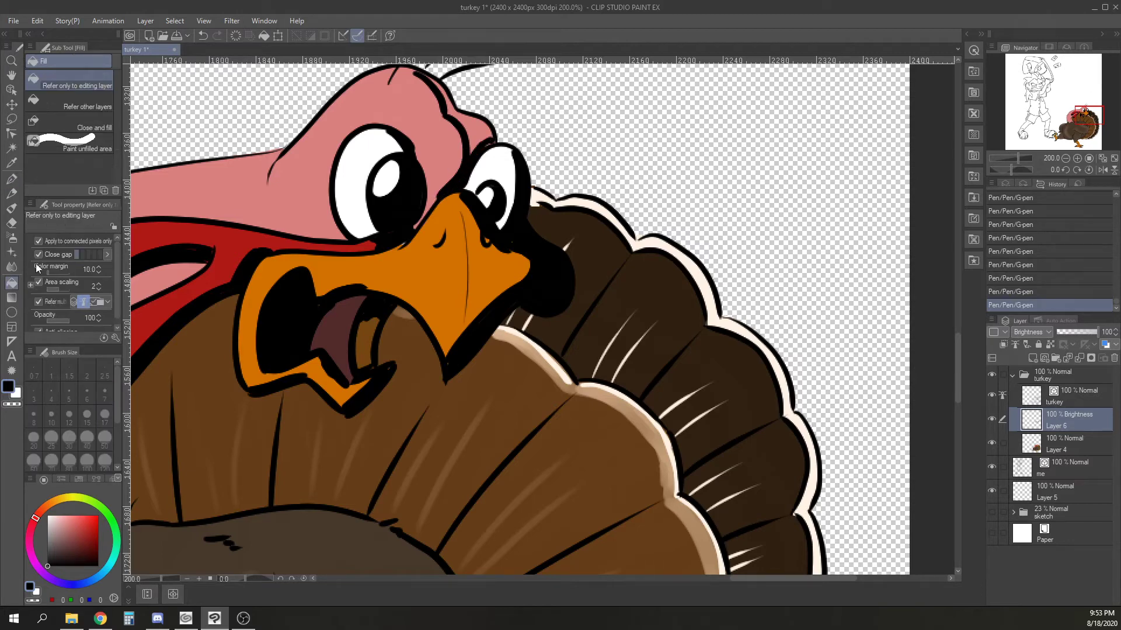
{"action": "left_click", "coordinate": [476, 125]}
{"action": "left_click", "coordinate": [12, 180]}
{"action": "scroll", "coordinate": [487, 109], "scroll_direction": "up", "scroll_amount": 2}
{"action": "left_click_drag", "start_coordinate": [502, 170], "coordinate": [478, 184]}
Draw and fill black shadows beneath the snood and on the tail feathers next to the neck.
{"action": "key", "text": "ctrl+minus"}
{"action": "key", "text": "ctrl+minus"}
{"action": "key", "text": "ctrl+minus"}
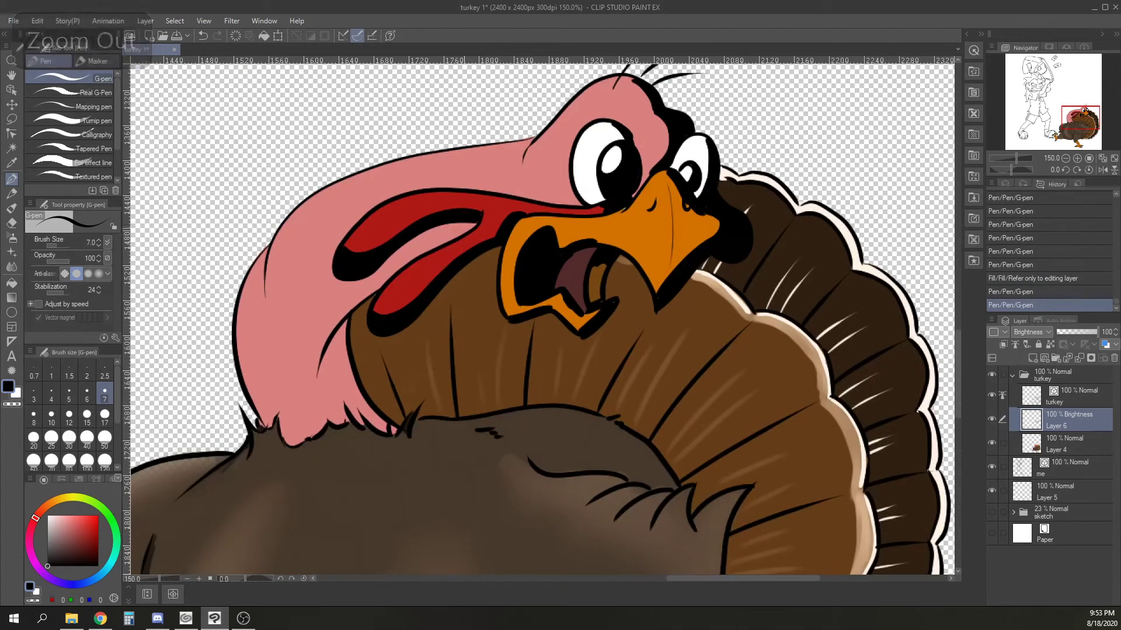
{"action": "left_click_drag", "start_coordinate": [470, 224], "coordinate": [379, 277]}
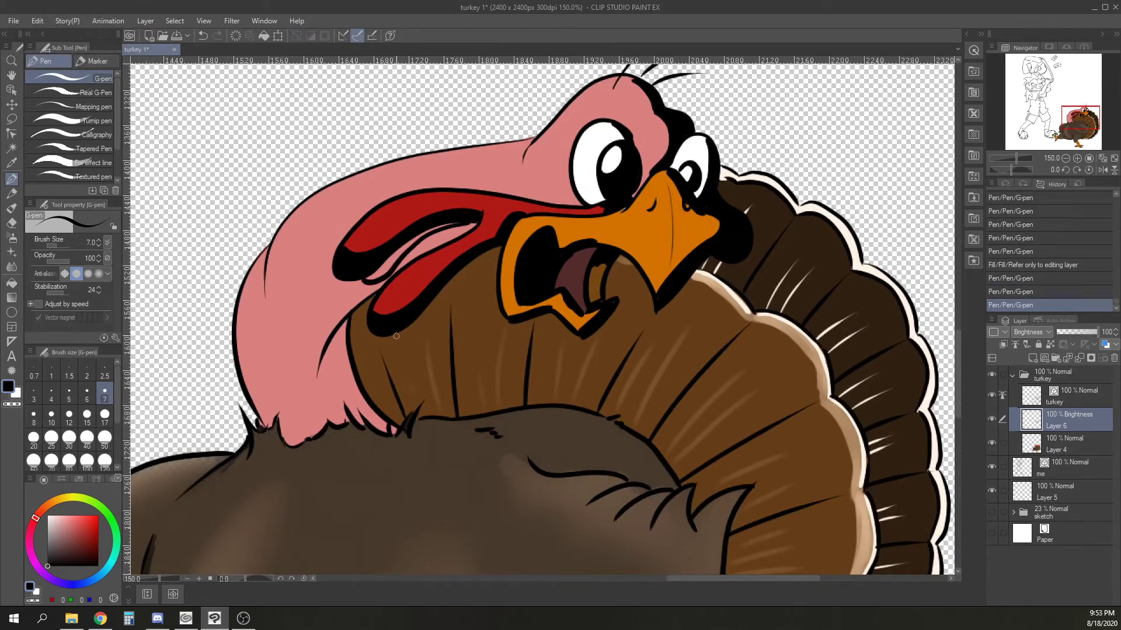
{"action": "left_click_drag", "start_coordinate": [399, 361], "coordinate": [415, 408]}
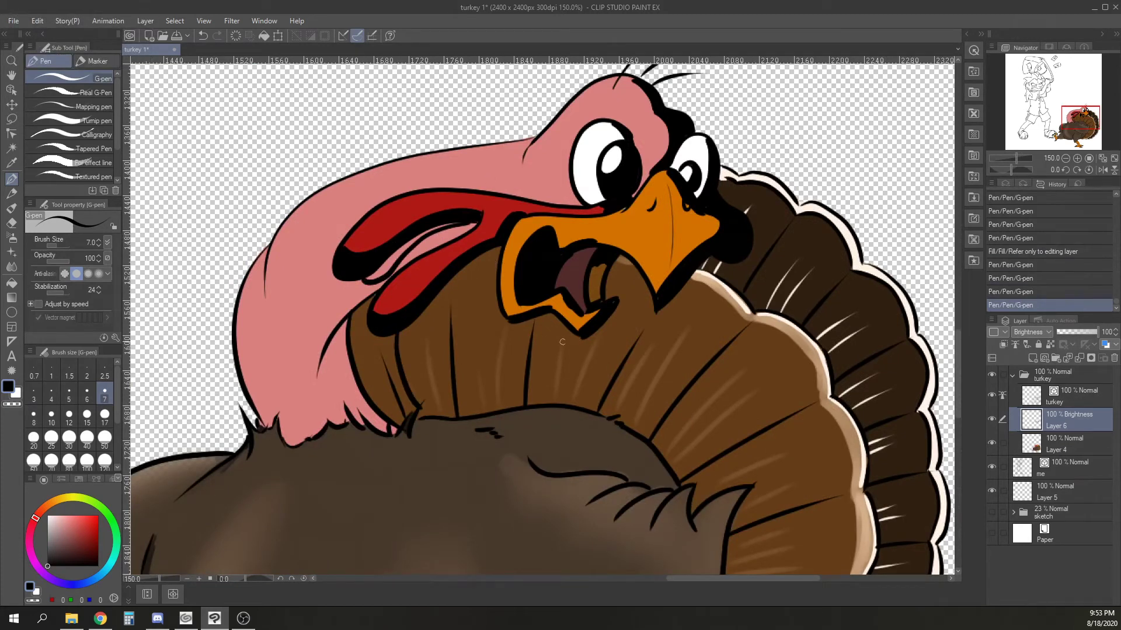
{"action": "left_click", "coordinate": [13, 286]}
{"action": "left_click", "coordinate": [385, 264]}
Add and fill a black shadow on the tail feathers below the wattle, and refine the shadow edges around the snood.
{"action": "key", "text": "p"}
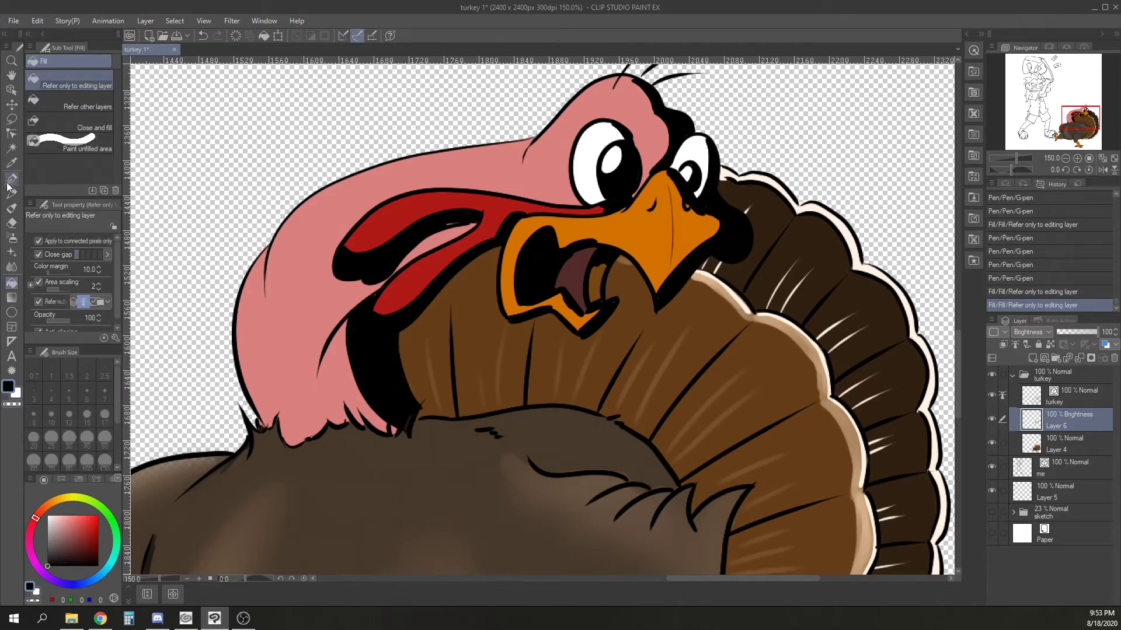
{"action": "left_click_drag", "start_coordinate": [463, 223], "coordinate": [446, 227]}
{"action": "left_click_drag", "start_coordinate": [371, 302], "coordinate": [383, 291]}
{"action": "left_click_drag", "start_coordinate": [500, 262], "coordinate": [400, 342]}
{"action": "key", "text": "g"}
{"action": "left_click", "coordinate": [402, 301]}
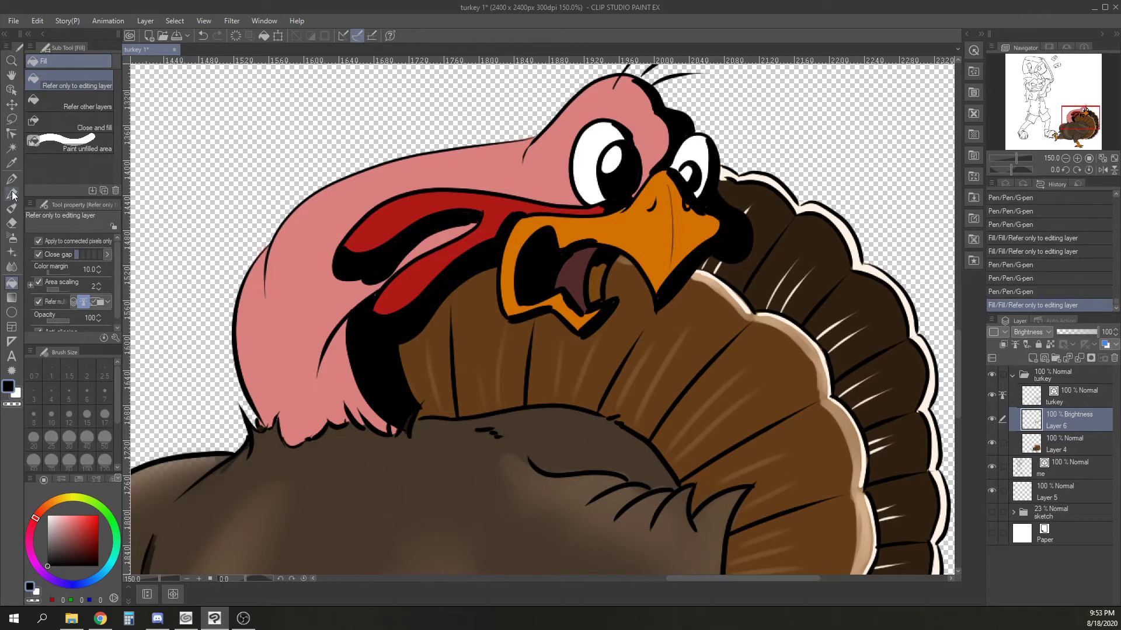
Outline a black shadow over the front of the neck's base, down to the feather tufts, and fill it.
{"action": "key", "text": "p"}
{"action": "left_click_drag", "start_coordinate": [319, 367], "coordinate": [315, 425]}
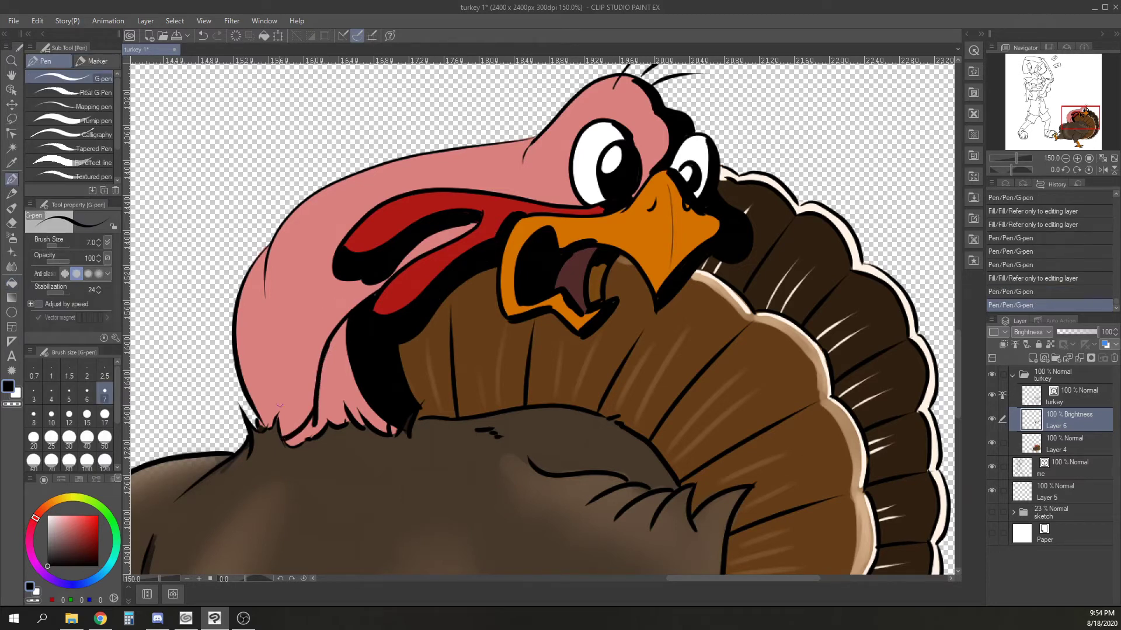
{"action": "key", "text": "g"}
{"action": "left_click", "coordinate": [289, 431]}
Paint a black shadow at the crease on the back of the neck and add fold lines across the neck.
{"action": "key", "text": "p"}
{"action": "left_click_drag", "start_coordinate": [244, 280], "coordinate": [265, 301]}
{"action": "left_click_drag", "start_coordinate": [267, 250], "coordinate": [247, 278]}
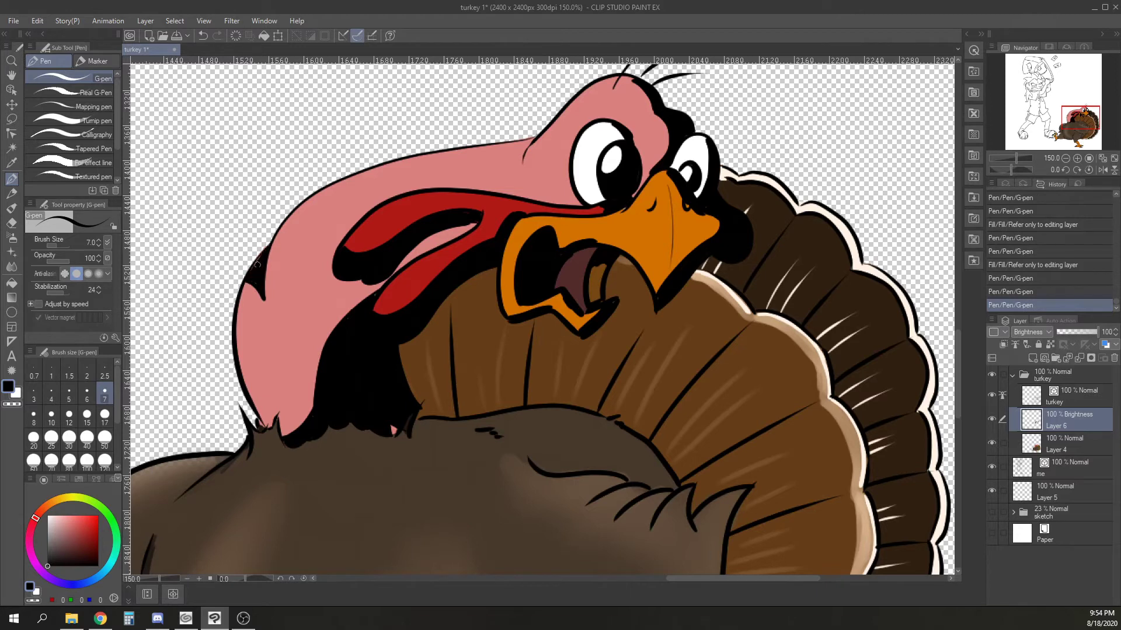
{"action": "left_click_drag", "start_coordinate": [316, 261], "coordinate": [334, 331]}
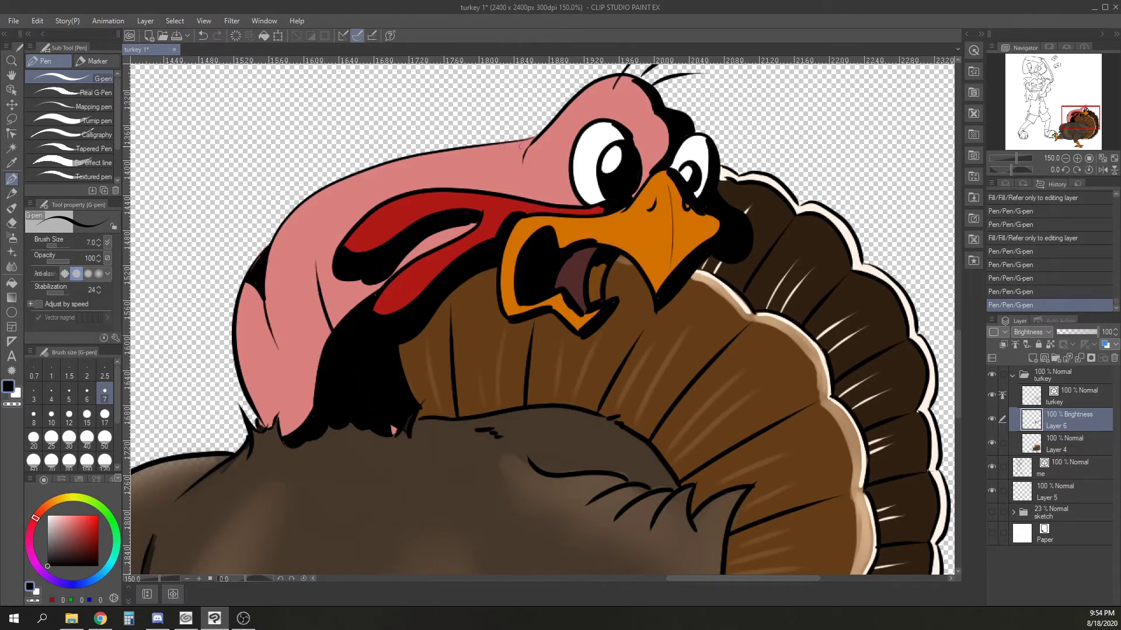
Paint a tapered black shadow in the crease where the neck meets the back of the head.
{"action": "scroll", "coordinate": [519, 140], "scroll_direction": "up", "scroll_amount": 3}
{"action": "mouse_move", "coordinate": [482, 151]}
{"action": "left_mouse_down"}
{"action": "mouse_move", "coordinate": [516, 199]}
{"action": "mouse_move", "coordinate": [557, 136]}
{"action": "left_mouse_up"}
{"action": "mouse_move", "coordinate": [556, 139]}
{"action": "left_mouse_down"}
{"action": "mouse_move", "coordinate": [502, 150]}
{"action": "mouse_move", "coordinate": [521, 173]}
{"action": "mouse_move", "coordinate": [545, 143]}
{"action": "mouse_move", "coordinate": [489, 149]}
{"action": "mouse_move", "coordinate": [529, 175]}
{"action": "mouse_move", "coordinate": [521, 240]}
{"action": "left_mouse_up"}
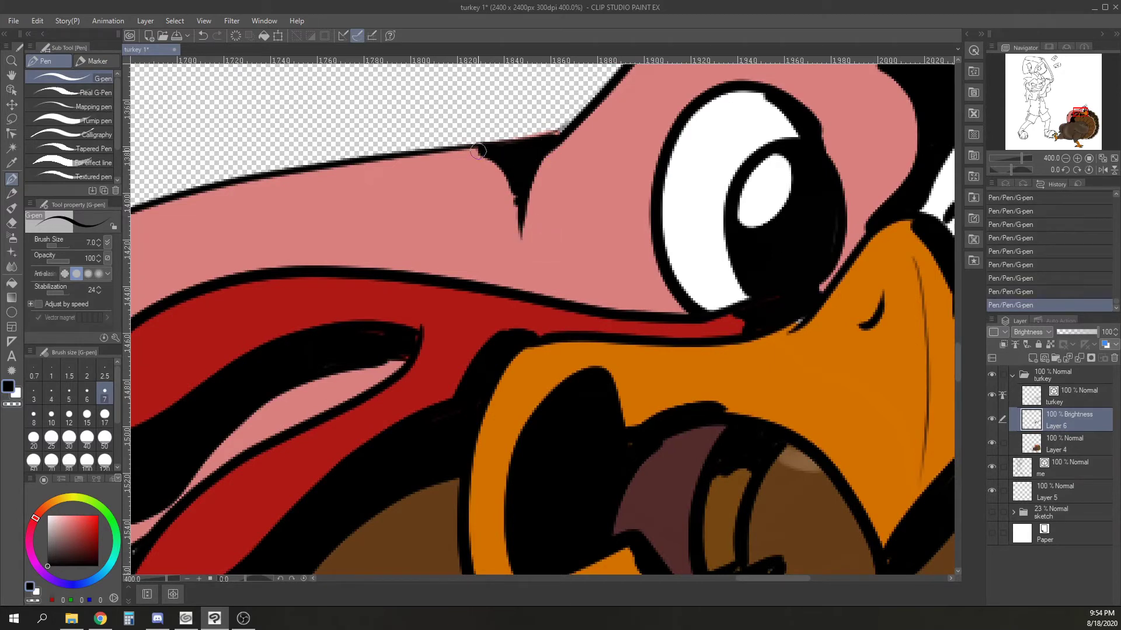
Finish the black shadow at the notch behind the turkey's head and add white highlights along the upper neck and red wattle.
{"action": "left_click_drag", "start_coordinate": [482, 152], "coordinate": [520, 249]}
{"action": "left_click_drag", "start_coordinate": [458, 352], "coordinate": [767, 268]}
{"action": "key", "text": "x"}
{"action": "mouse_move", "coordinate": [362, 330]}
{"action": "left_mouse_down"}
{"action": "mouse_move", "coordinate": [542, 201]}
{"action": "mouse_move", "coordinate": [674, 193]}
{"action": "mouse_move", "coordinate": [734, 241]}
{"action": "mouse_move", "coordinate": [701, 301]}
{"action": "mouse_move", "coordinate": [594, 356]}
{"action": "mouse_move", "coordinate": [497, 427]}
{"action": "mouse_move", "coordinate": [444, 495]}
{"action": "left_mouse_up"}
{"action": "mouse_move", "coordinate": [175, 328]}
{"action": "left_mouse_down"}
{"action": "mouse_move", "coordinate": [231, 248]}
{"action": "mouse_move", "coordinate": [429, 133]}
{"action": "mouse_move", "coordinate": [745, 71]}
{"action": "left_mouse_up"}
Add white highlights along the ridge of the turkey's upper beak and beside both nostrils.
{"action": "mouse_move", "coordinate": [837, 266]}
{"action": "left_mouse_down"}
{"action": "mouse_move", "coordinate": [788, 365]}
{"action": "mouse_move", "coordinate": [782, 454]}
{"action": "mouse_move", "coordinate": [803, 527]}
{"action": "left_mouse_up"}
{"action": "mouse_move", "coordinate": [910, 274]}
{"action": "left_mouse_down"}
{"action": "mouse_move", "coordinate": [498, 288]}
{"action": "mouse_move", "coordinate": [455, 341]}
{"action": "left_mouse_up"}
{"action": "left_click_drag", "start_coordinate": [467, 314], "coordinate": [588, 205]}
{"action": "left_click_drag", "start_coordinate": [565, 276], "coordinate": [553, 311]}
{"action": "left_click_drag", "start_coordinate": [626, 283], "coordinate": [636, 307]}
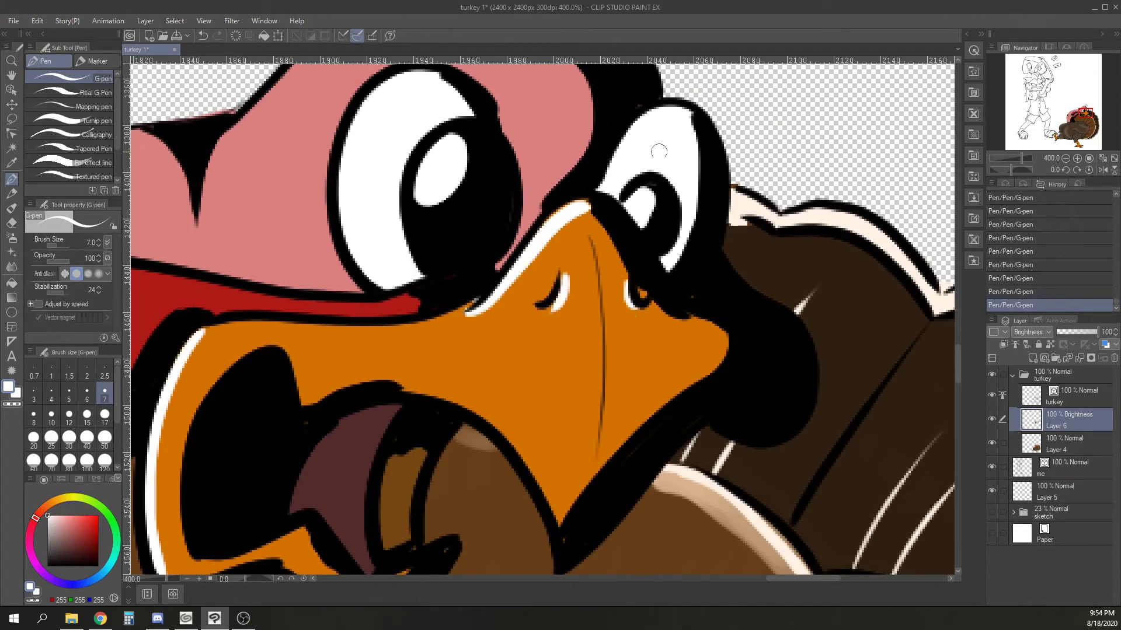
Add white highlights along the upper beak's lower edge, the lower beak's rim and the inside of the mouth.
{"action": "left_click_drag", "start_coordinate": [618, 442], "coordinate": [633, 377]}
{"action": "left_click_drag", "start_coordinate": [494, 348], "coordinate": [574, 456]}
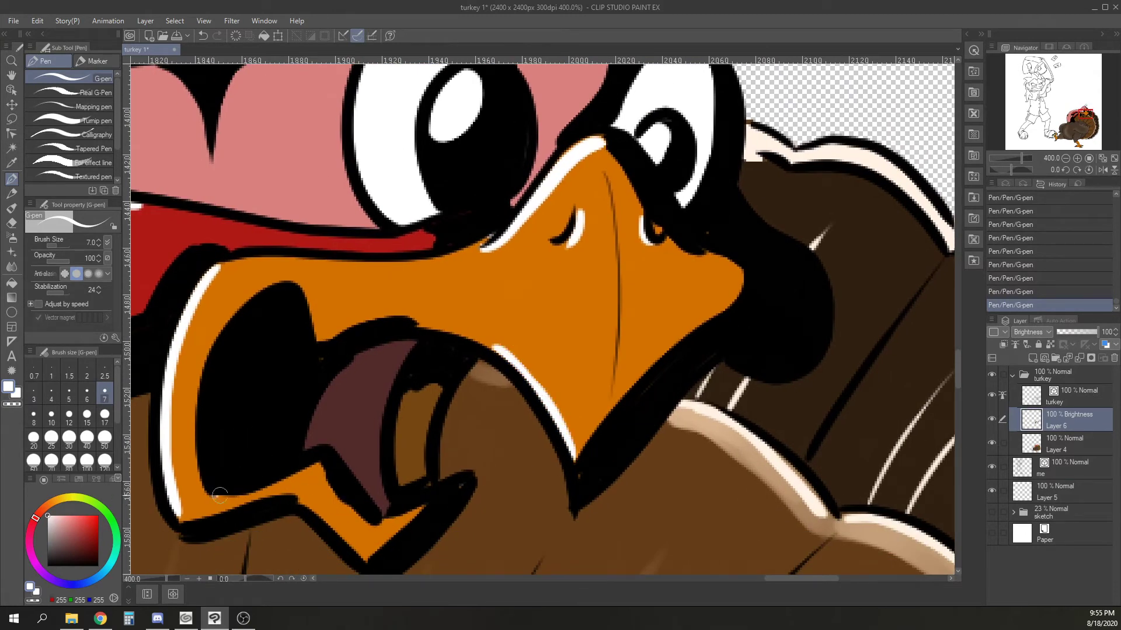
{"action": "left_click_drag", "start_coordinate": [220, 496], "coordinate": [324, 464]}
{"action": "left_click_drag", "start_coordinate": [401, 402], "coordinate": [416, 485]}
{"action": "key", "text": "ctrl+minus"}
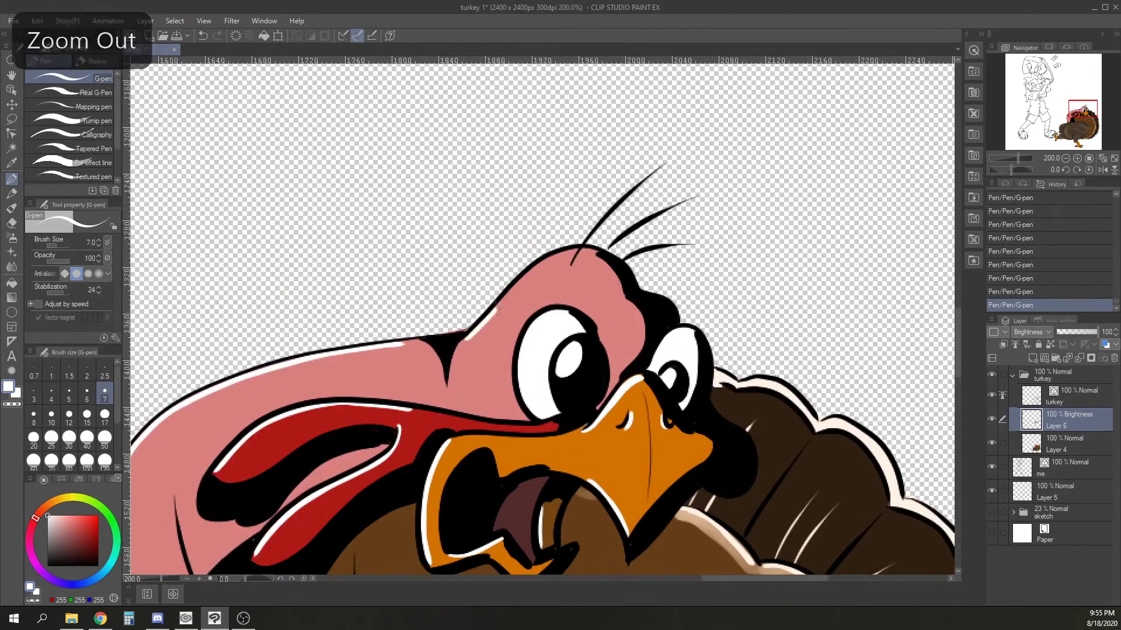
Draw a white highlight down the outer lower neck and small white accents on the feather tufts at its base.
{"action": "left_click_drag", "start_coordinate": [606, 536], "coordinate": [734, 158]}
{"action": "left_click_drag", "start_coordinate": [200, 179], "coordinate": [206, 248]}
{"action": "key", "text": "ctrl+z"}
{"action": "mouse_move", "coordinate": [211, 146]}
{"action": "left_mouse_down"}
{"action": "mouse_move", "coordinate": [208, 276]}
{"action": "mouse_move", "coordinate": [237, 336]}
{"action": "left_mouse_up"}
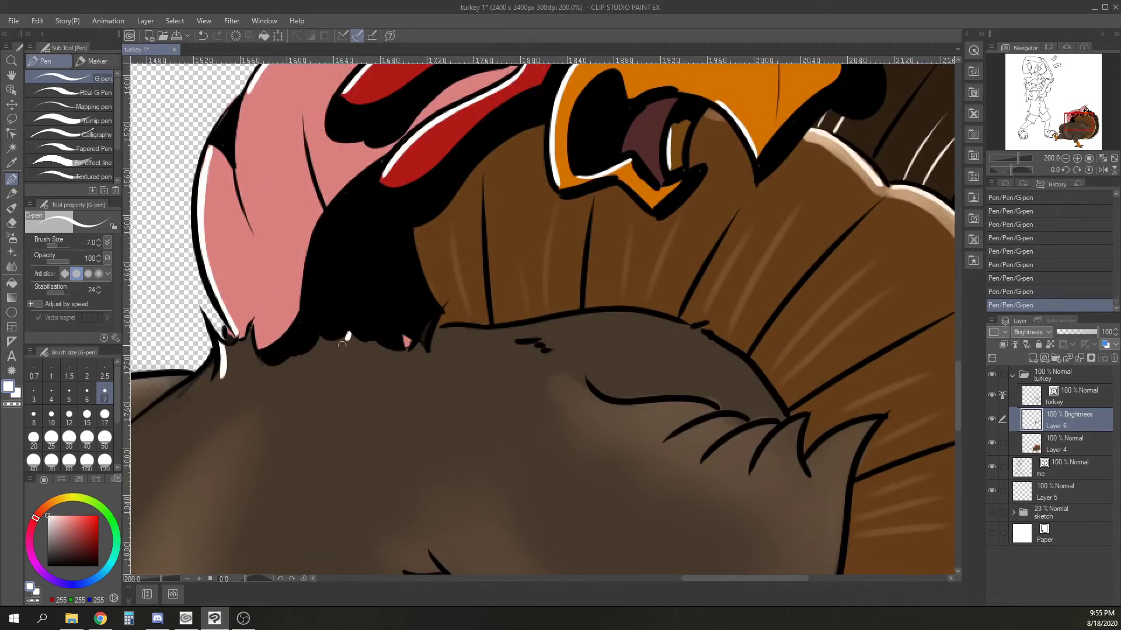
{"action": "key", "text": "ctrl+z"}
{"action": "left_click_drag", "start_coordinate": [417, 343], "coordinate": [409, 350]}
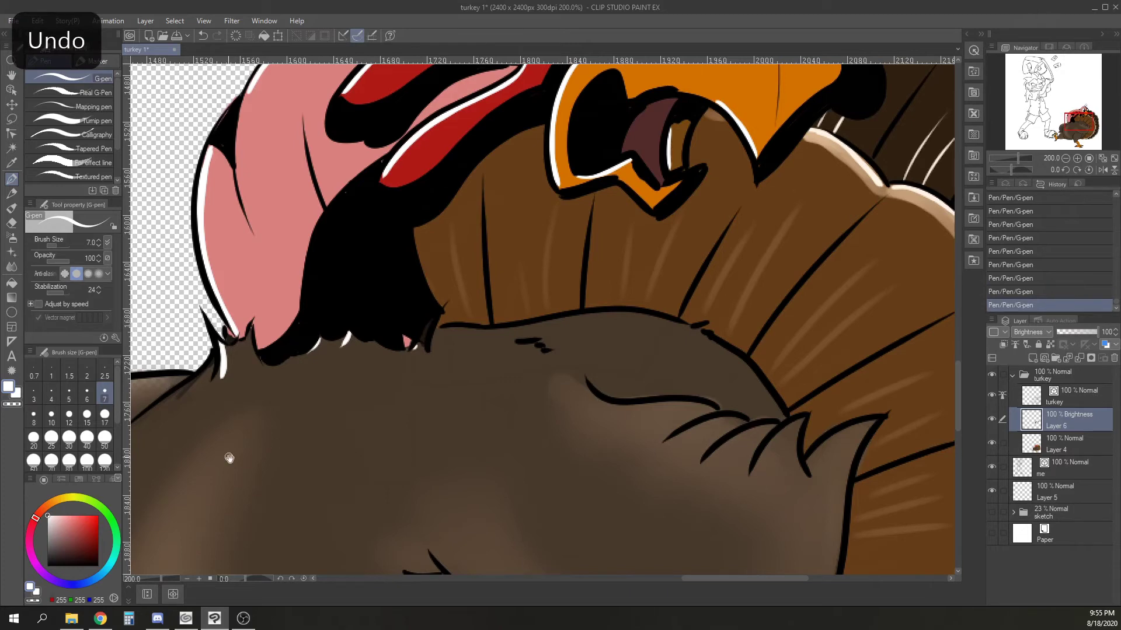
Add white highlights along the far wing, the front edge of the body and the top of the raised thigh.
{"action": "left_click_drag", "start_coordinate": [228, 457], "coordinate": [640, 391]}
{"action": "mouse_move", "coordinate": [563, 314]}
{"action": "left_mouse_down"}
{"action": "mouse_move", "coordinate": [471, 337]}
{"action": "mouse_move", "coordinate": [411, 398]}
{"action": "mouse_move", "coordinate": [415, 519]}
{"action": "left_mouse_up"}
{"action": "left_click_drag", "start_coordinate": [405, 460], "coordinate": [469, 338]}
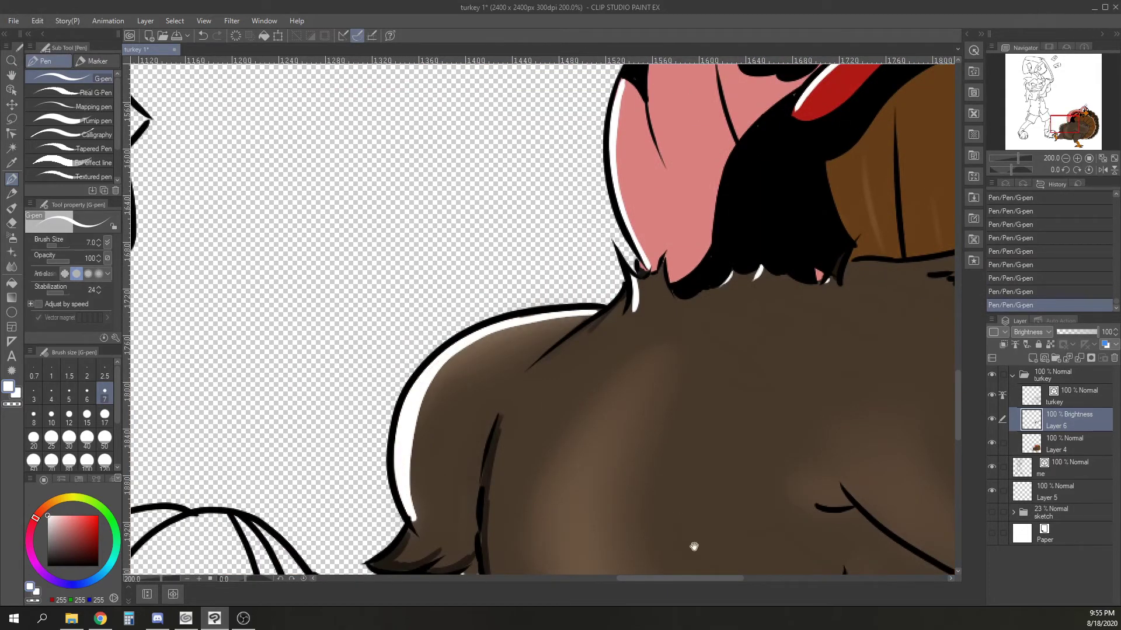
{"action": "left_click_drag", "start_coordinate": [677, 519], "coordinate": [659, 292]}
{"action": "mouse_move", "coordinate": [490, 182]}
{"action": "left_mouse_down"}
{"action": "mouse_move", "coordinate": [477, 372]}
{"action": "mouse_move", "coordinate": [514, 466]}
{"action": "mouse_move", "coordinate": [564, 522]}
{"action": "mouse_move", "coordinate": [519, 135]}
{"action": "mouse_move", "coordinate": [603, 73]}
{"action": "left_mouse_up"}
{"action": "left_click_drag", "start_coordinate": [416, 370], "coordinate": [359, 442]}
{"action": "mouse_move", "coordinate": [444, 356]}
{"action": "left_mouse_down"}
{"action": "mouse_move", "coordinate": [370, 425]}
{"action": "mouse_move", "coordinate": [338, 450]}
{"action": "left_mouse_up"}
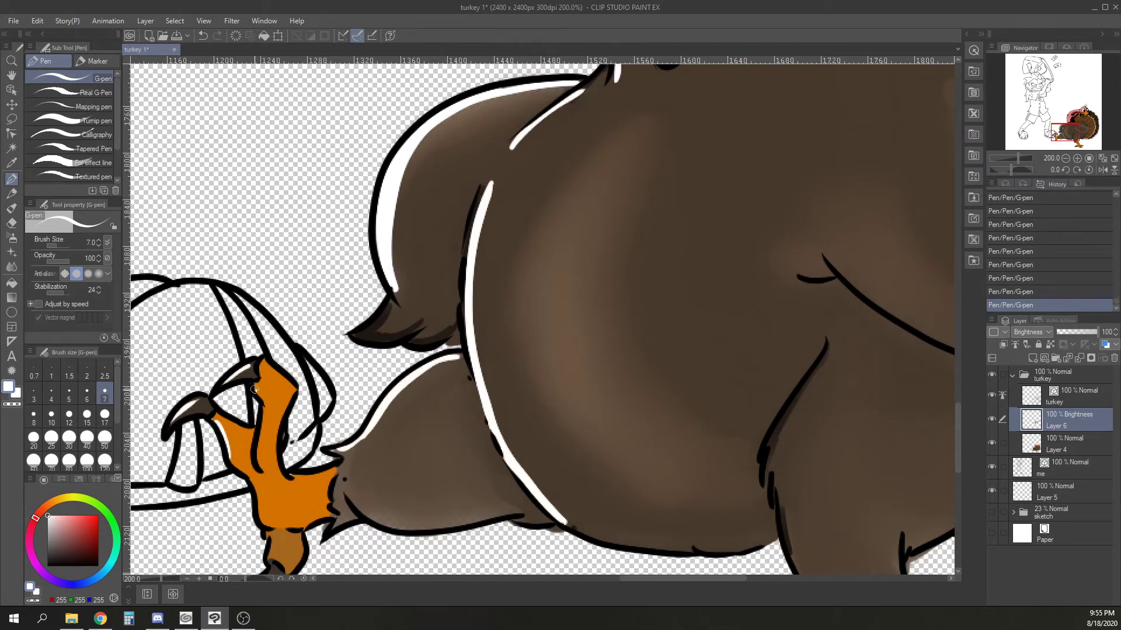
Outline a shadow on the inner and lower part of the raised thigh and fill it with black.
{"action": "left_click", "coordinate": [47, 566]}
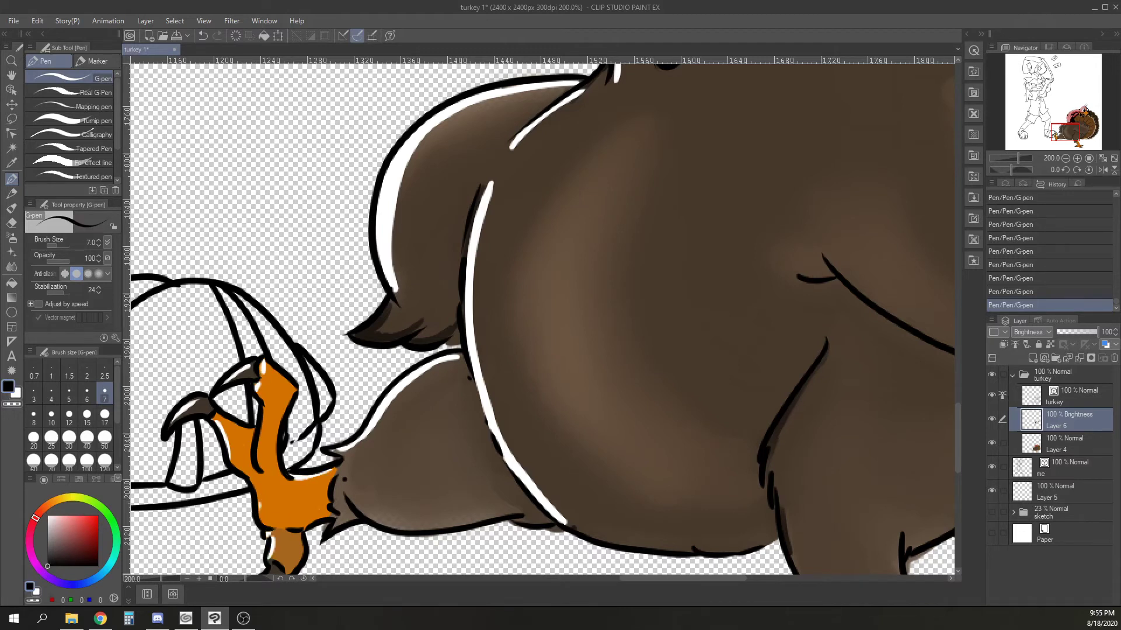
{"action": "mouse_move", "coordinate": [460, 366]}
{"action": "left_mouse_down"}
{"action": "mouse_move", "coordinate": [447, 464]}
{"action": "mouse_move", "coordinate": [359, 514]}
{"action": "left_mouse_up"}
{"action": "left_click", "coordinate": [12, 283]}
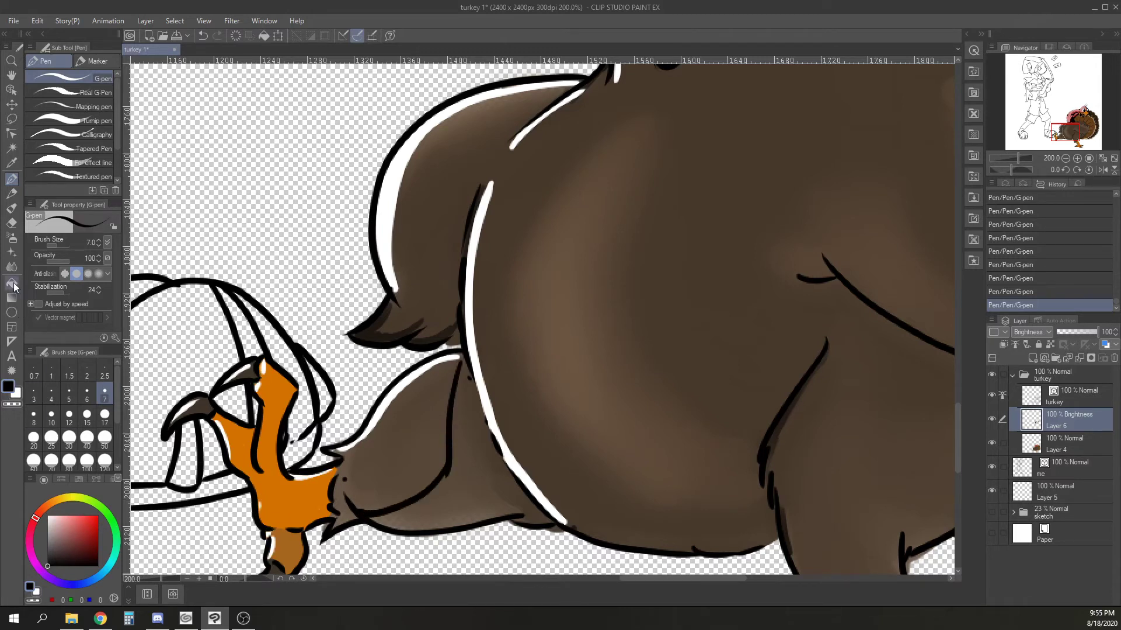
{"action": "left_click", "coordinate": [461, 475]}
Draw a black shadow contour down the inner side of the far wing to its tip.
{"action": "key", "text": "p"}
{"action": "mouse_move", "coordinate": [540, 91]}
{"action": "left_mouse_down"}
{"action": "mouse_move", "coordinate": [435, 218]}
{"action": "mouse_move", "coordinate": [405, 281]}
{"action": "mouse_move", "coordinate": [411, 292]}
{"action": "mouse_move", "coordinate": [363, 330]}
{"action": "left_mouse_up"}
{"action": "left_click_drag", "start_coordinate": [438, 225], "coordinate": [413, 281]}
{"action": "mouse_move", "coordinate": [503, 150]}
{"action": "left_mouse_down"}
{"action": "mouse_move", "coordinate": [470, 209]}
{"action": "mouse_move", "coordinate": [483, 181]}
{"action": "left_mouse_up"}
{"action": "key", "text": "g"}
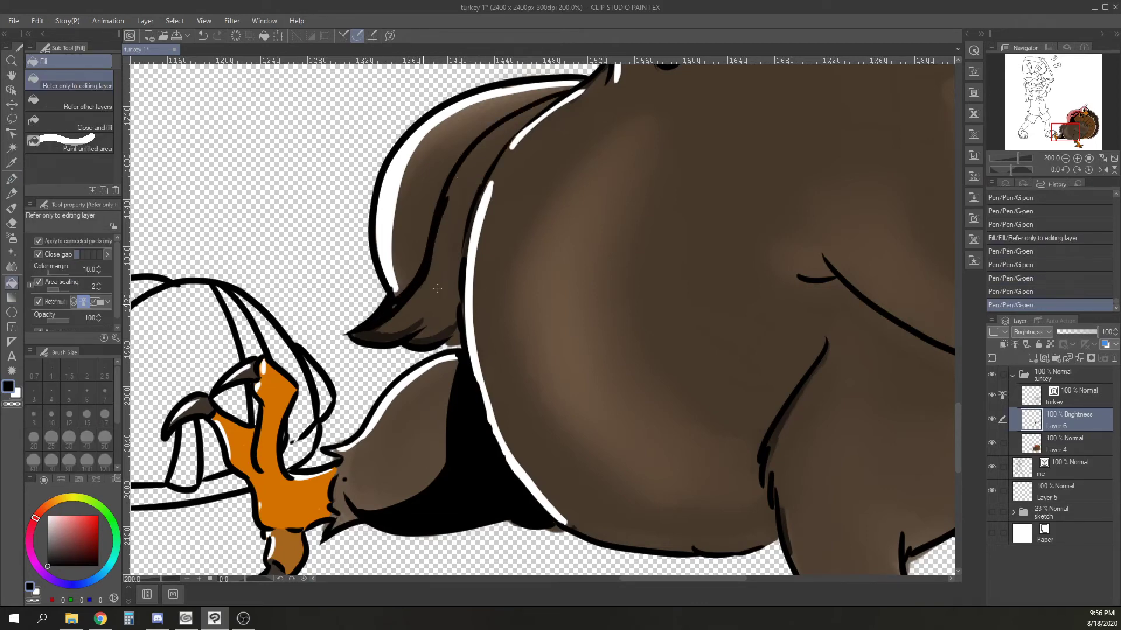
{"action": "left_click", "coordinate": [438, 289]}
{"action": "key", "text": "ctrl+z"}
Close the outline gap at the base of the far wing, fill its inner shadow with black and touch up the tip.
{"action": "key", "text": "p"}
{"action": "left_click_drag", "start_coordinate": [442, 343], "coordinate": [461, 342]}
{"action": "left_click_drag", "start_coordinate": [452, 343], "coordinate": [463, 343]}
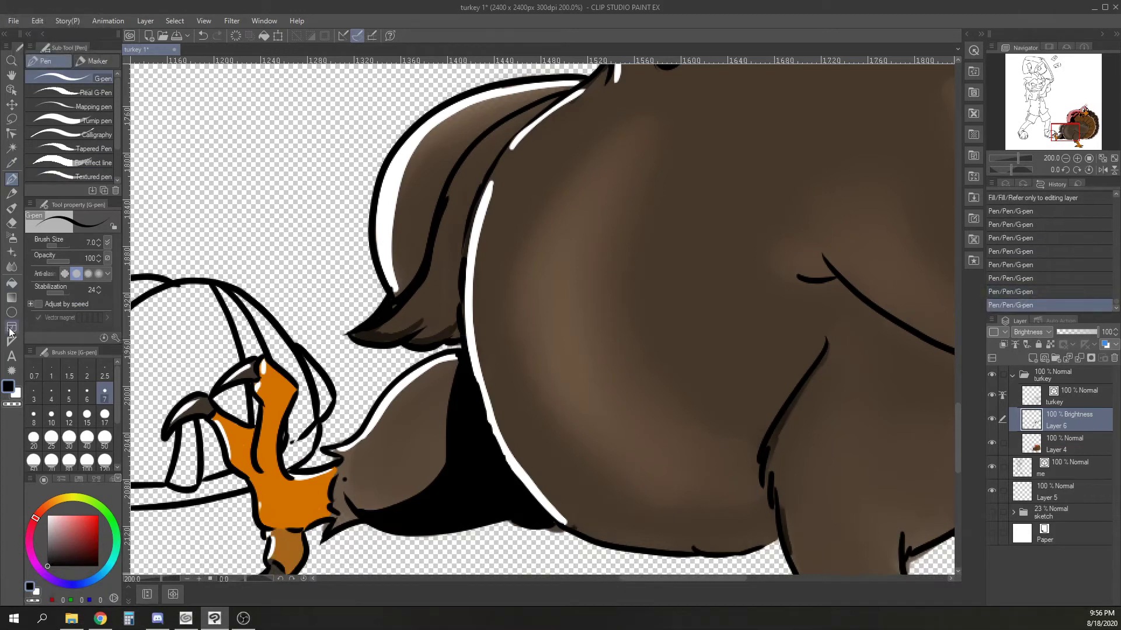
{"action": "left_click", "coordinate": [12, 283]}
{"action": "left_click", "coordinate": [437, 289]}
{"action": "left_click", "coordinate": [12, 179]}
{"action": "left_click_drag", "start_coordinate": [399, 307], "coordinate": [394, 316]}
Draw a black curve across the lower belly from the standing thigh to the raised thigh and continue it along the body's edge.
{"action": "left_click_drag", "start_coordinate": [752, 387], "coordinate": [630, 326]}
{"action": "mouse_move", "coordinate": [699, 283]}
{"action": "left_mouse_down"}
{"action": "mouse_move", "coordinate": [641, 333]}
{"action": "mouse_move", "coordinate": [460, 384]}
{"action": "mouse_move", "coordinate": [371, 362]}
{"action": "left_mouse_up"}
{"action": "mouse_move", "coordinate": [393, 408]}
{"action": "left_mouse_down"}
{"action": "mouse_move", "coordinate": [373, 371]}
{"action": "mouse_move", "coordinate": [398, 415]}
{"action": "left_mouse_up"}
{"action": "mouse_move", "coordinate": [382, 386]}
{"action": "left_mouse_down"}
{"action": "mouse_move", "coordinate": [441, 458]}
{"action": "mouse_move", "coordinate": [376, 367]}
{"action": "mouse_move", "coordinate": [442, 467]}
{"action": "left_mouse_up"}
{"action": "left_click", "coordinate": [12, 283]}
{"action": "left_click", "coordinate": [543, 432]}
{"action": "key", "text": "ctrl+z"}
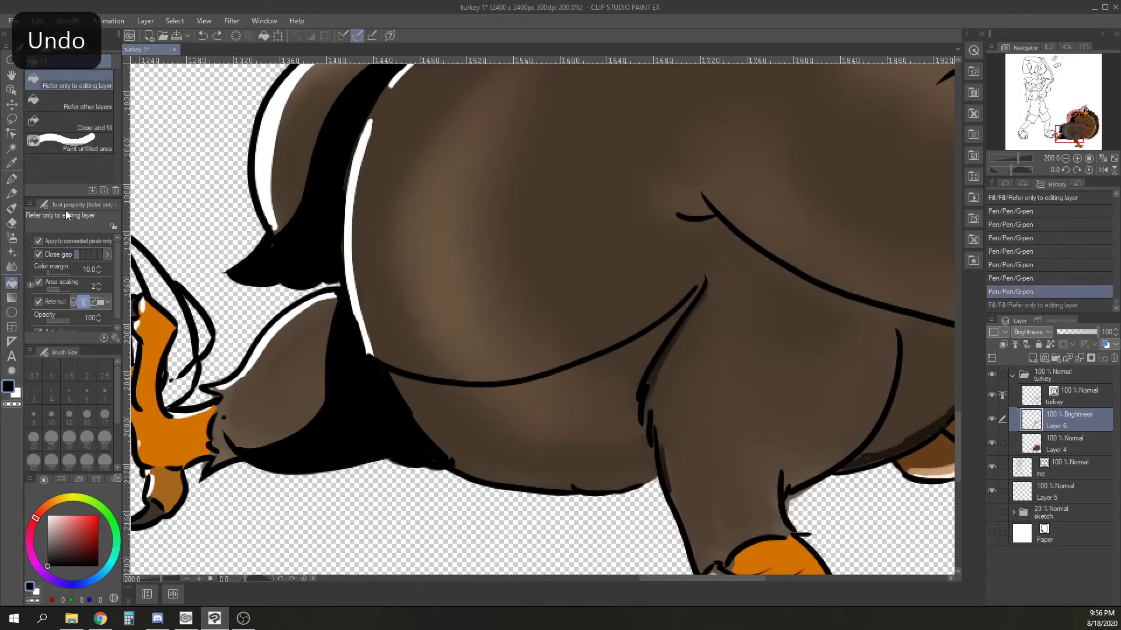
Close the outline gap where the belly meets the standing leg and draw a black shadow contour beneath the near wing.
{"action": "left_click", "coordinate": [11, 179]}
{"action": "left_click_drag", "start_coordinate": [635, 485], "coordinate": [658, 477]}
{"action": "left_click_drag", "start_coordinate": [637, 483], "coordinate": [658, 476]}
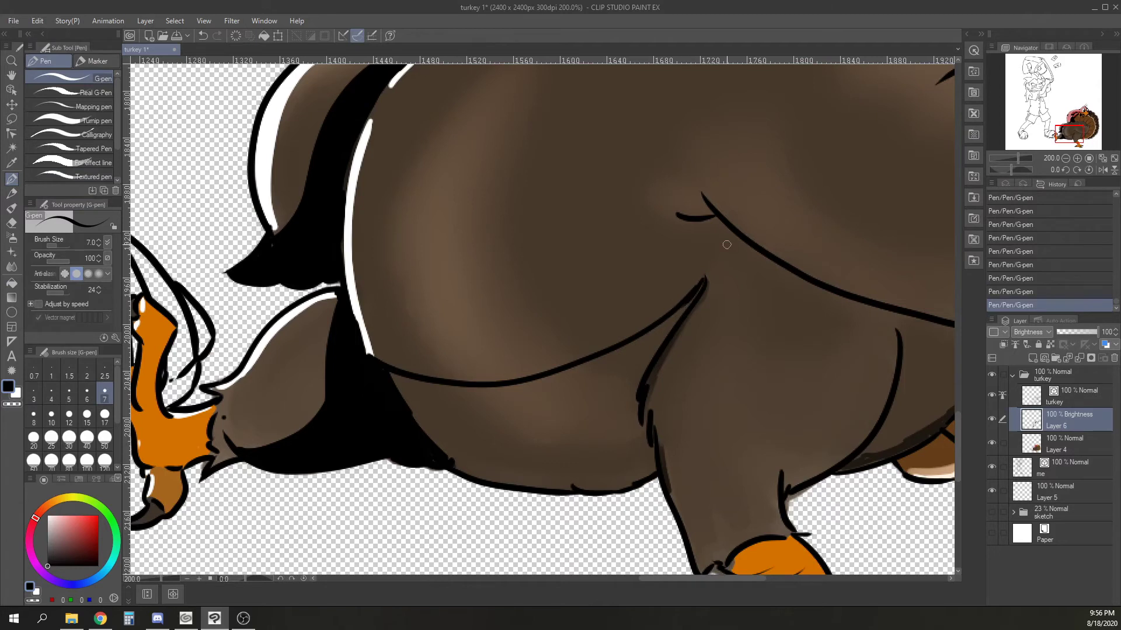
{"action": "scroll", "coordinate": [727, 245], "scroll_direction": "right", "scroll_amount": 5}
{"action": "mouse_move", "coordinate": [505, 202]}
{"action": "left_mouse_down"}
{"action": "mouse_move", "coordinate": [710, 359]}
{"action": "mouse_move", "coordinate": [823, 329]}
{"action": "mouse_move", "coordinate": [860, 306]}
{"action": "left_mouse_up"}
{"action": "left_click", "coordinate": [12, 283]}
{"action": "left_click", "coordinate": [687, 313]}
{"action": "left_click", "coordinate": [560, 374]}
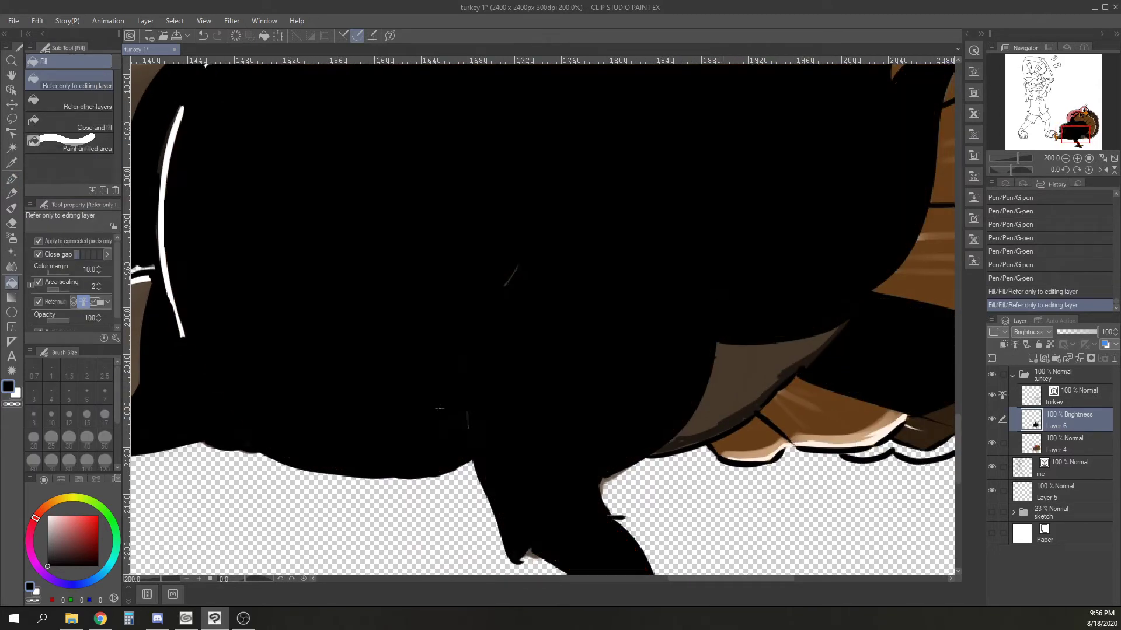
{"action": "key", "text": "ctrl+z"}
Close the gap in the standing thigh's front outline and fill the underside of the belly with black.
{"action": "left_click", "coordinate": [12, 179]}
{"action": "left_click_drag", "start_coordinate": [457, 398], "coordinate": [466, 424]}
{"action": "left_click", "coordinate": [12, 283]}
{"action": "left_click", "coordinate": [379, 403]}
Close the remaining thigh outline gaps, contour the back of the standing thigh and fill the shadow under the near wing with black.
{"action": "left_click", "coordinate": [11, 179]}
{"action": "left_click_drag", "start_coordinate": [503, 292], "coordinate": [517, 269]}
{"action": "left_click_drag", "start_coordinate": [720, 429], "coordinate": [651, 323]}
{"action": "left_click_drag", "start_coordinate": [606, 275], "coordinate": [529, 354]}
{"action": "left_click_drag", "start_coordinate": [529, 350], "coordinate": [531, 369]}
{"action": "left_click", "coordinate": [12, 283]}
{"action": "left_click", "coordinate": [619, 292]}
On Layer 4, sample the leg's orange and touch up the colour at the top of the standing shin.
{"action": "left_click", "coordinate": [12, 179]}
{"action": "mouse_move", "coordinate": [525, 444]}
{"action": "left_mouse_down"}
{"action": "mouse_move", "coordinate": [487, 365]}
{"action": "mouse_move", "coordinate": [519, 349]}
{"action": "left_mouse_up"}
{"action": "left_click", "coordinate": [1069, 442]}
{"action": "left_click", "coordinate": [508, 366], "text": "alt"}
{"action": "left_click_drag", "start_coordinate": [449, 357], "coordinate": [436, 387]}
{"action": "mouse_move", "coordinate": [504, 308]}
{"action": "left_mouse_down"}
{"action": "mouse_move", "coordinate": [544, 281]}
{"action": "mouse_move", "coordinate": [511, 309]}
{"action": "left_mouse_up"}
{"action": "left_click_drag", "start_coordinate": [524, 302], "coordinate": [546, 290]}
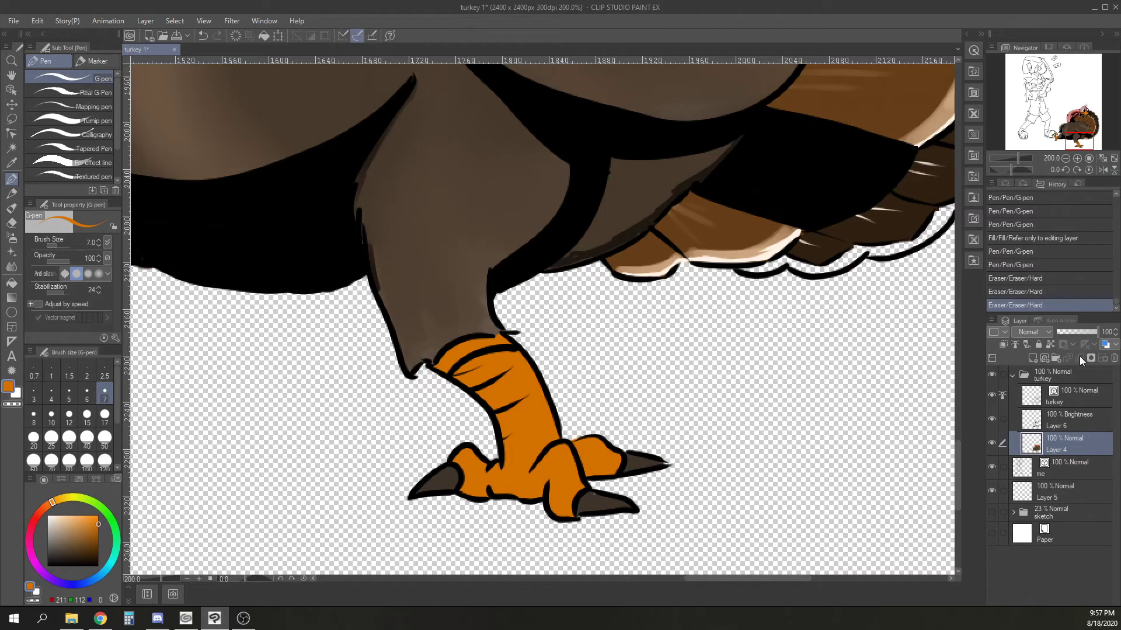
Show the Paper layer and shade the top of the standing shin solid black on Layer 6.
{"action": "left_click", "coordinate": [1051, 420]}
{"action": "left_click", "coordinate": [990, 536]}
{"action": "left_click", "coordinate": [511, 348], "text": "alt"}
{"action": "left_click_drag", "start_coordinate": [507, 340], "coordinate": [449, 366]}
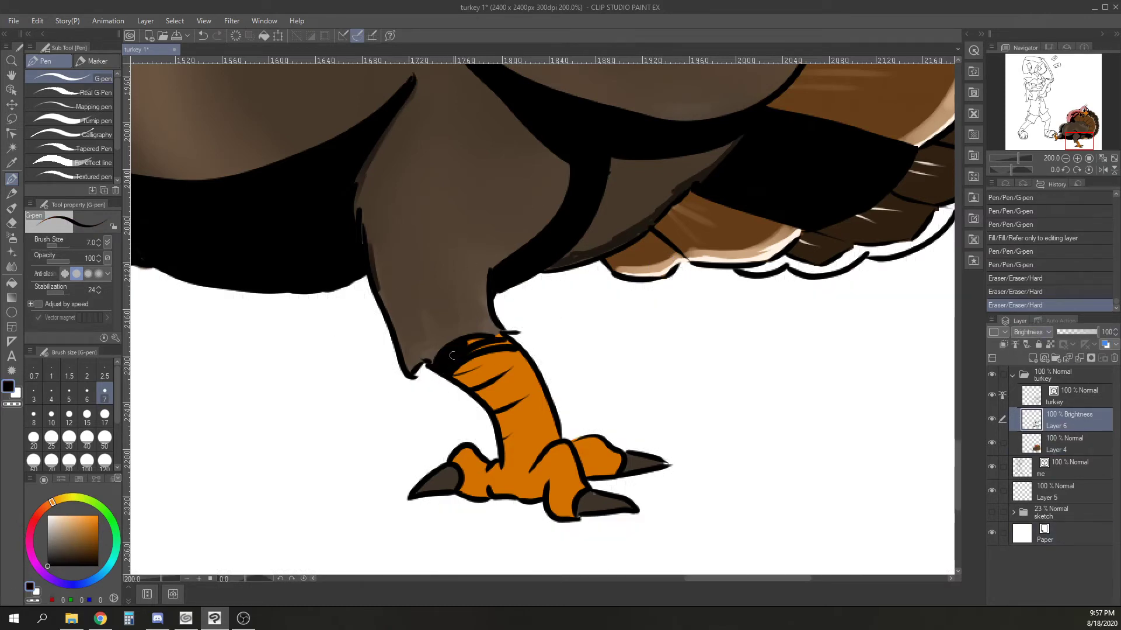
{"action": "left_click_drag", "start_coordinate": [506, 341], "coordinate": [510, 344]}
Thicken the black wrinkles across the standing shin and shade its rear edge and the toes black.
{"action": "left_click_drag", "start_coordinate": [475, 391], "coordinate": [519, 373]}
{"action": "left_click_drag", "start_coordinate": [496, 414], "coordinate": [528, 398]}
{"action": "left_click_drag", "start_coordinate": [502, 438], "coordinate": [517, 430]}
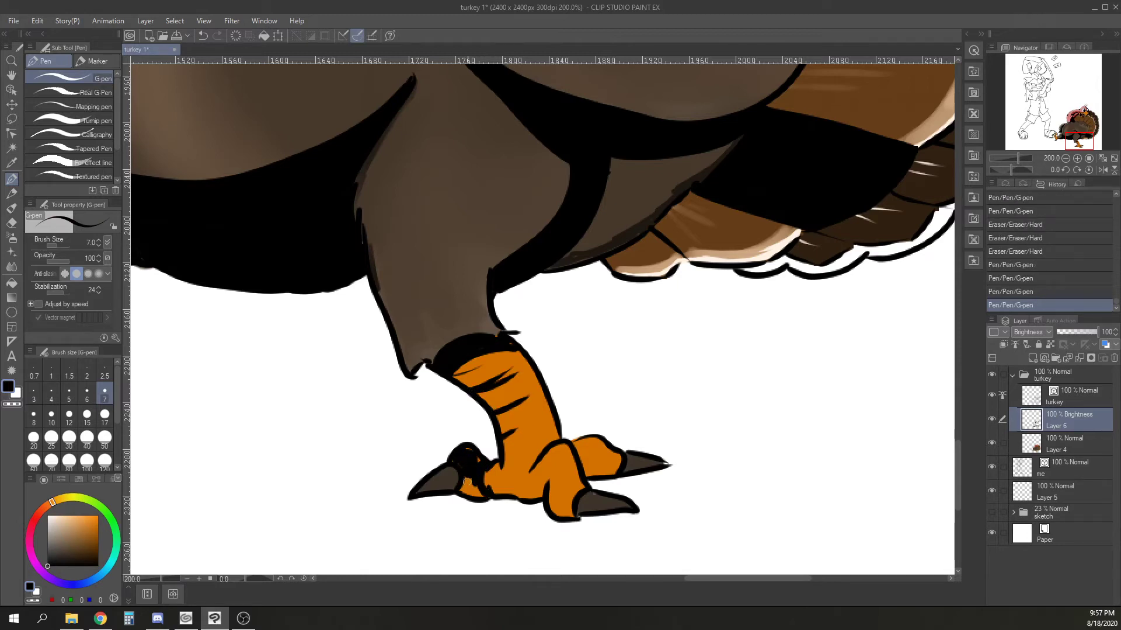
{"action": "left_click_drag", "start_coordinate": [455, 463], "coordinate": [448, 488]}
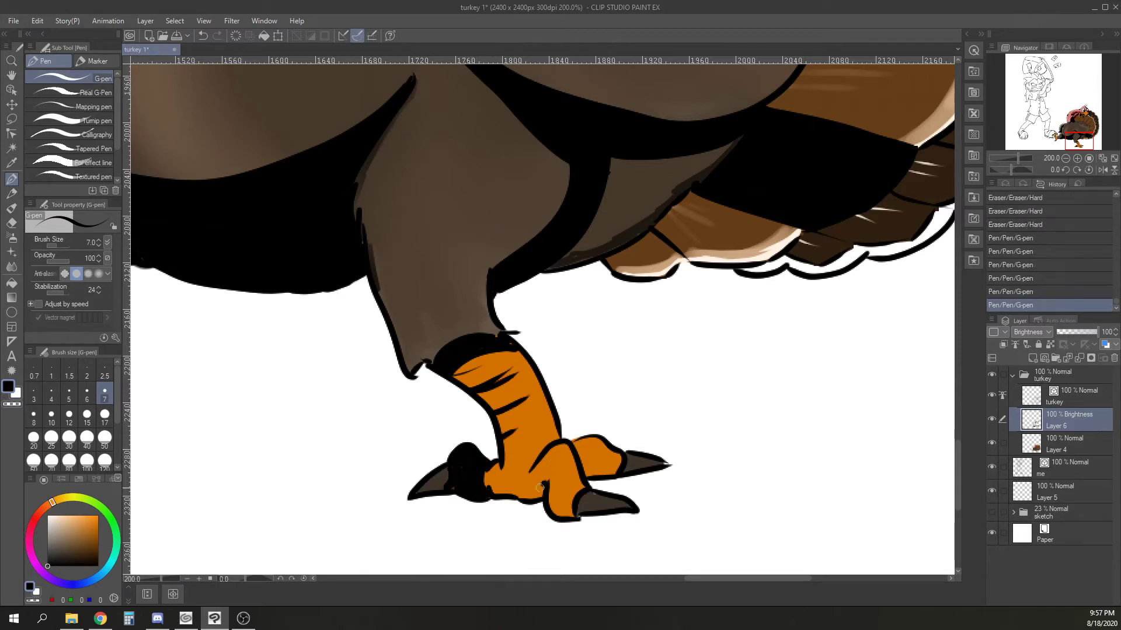
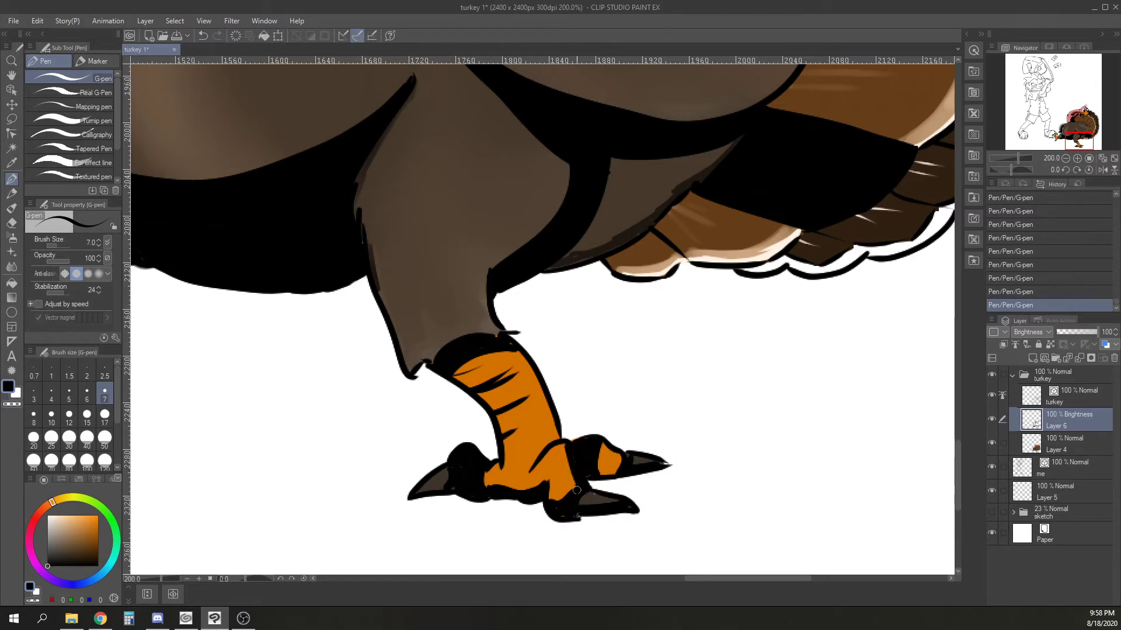
{"action": "left_click_drag", "start_coordinate": [530, 380], "coordinate": [534, 452]}
Add white highlights to the front of the standing shin, the claws and the thigh, and briefly hide Layer 6 to compare.
{"action": "key", "text": "x"}
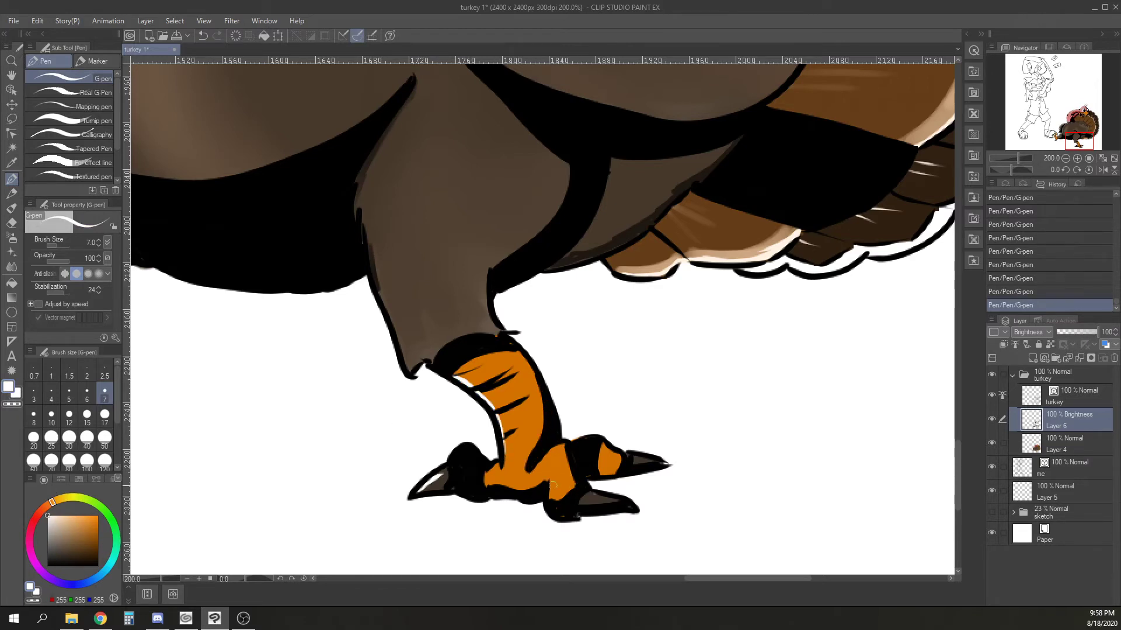
{"action": "left_click_drag", "start_coordinate": [417, 83], "coordinate": [369, 169]}
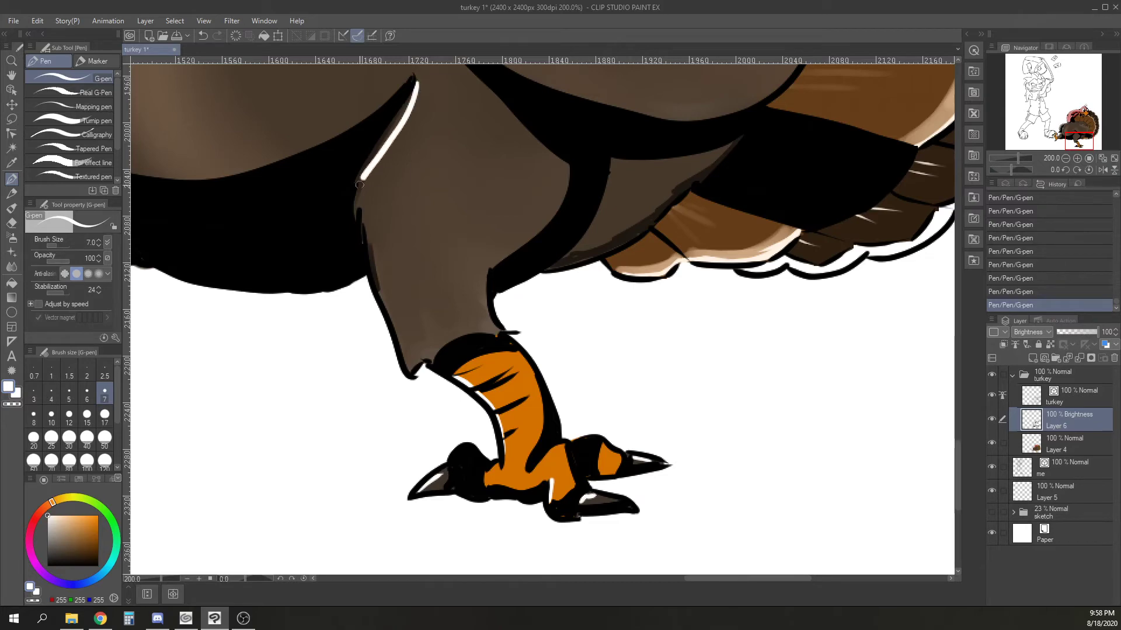
{"action": "mouse_move", "coordinate": [369, 226]}
{"action": "left_mouse_down"}
{"action": "mouse_move", "coordinate": [389, 321]}
{"action": "mouse_move", "coordinate": [426, 359]}
{"action": "left_mouse_up"}
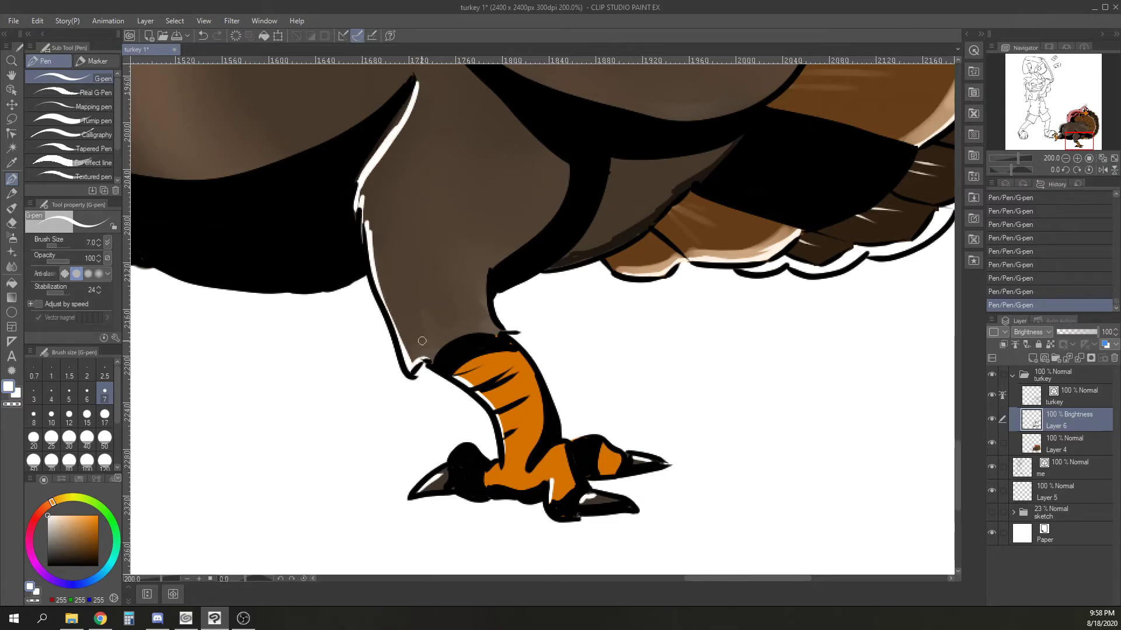
{"action": "left_click_drag", "start_coordinate": [718, 399], "coordinate": [533, 509]}
{"action": "scroll", "coordinate": [533, 509], "scroll_direction": "down", "scroll_amount": 2}
{"action": "left_click", "coordinate": [992, 418]}
{"action": "left_click", "coordinate": [992, 418]}
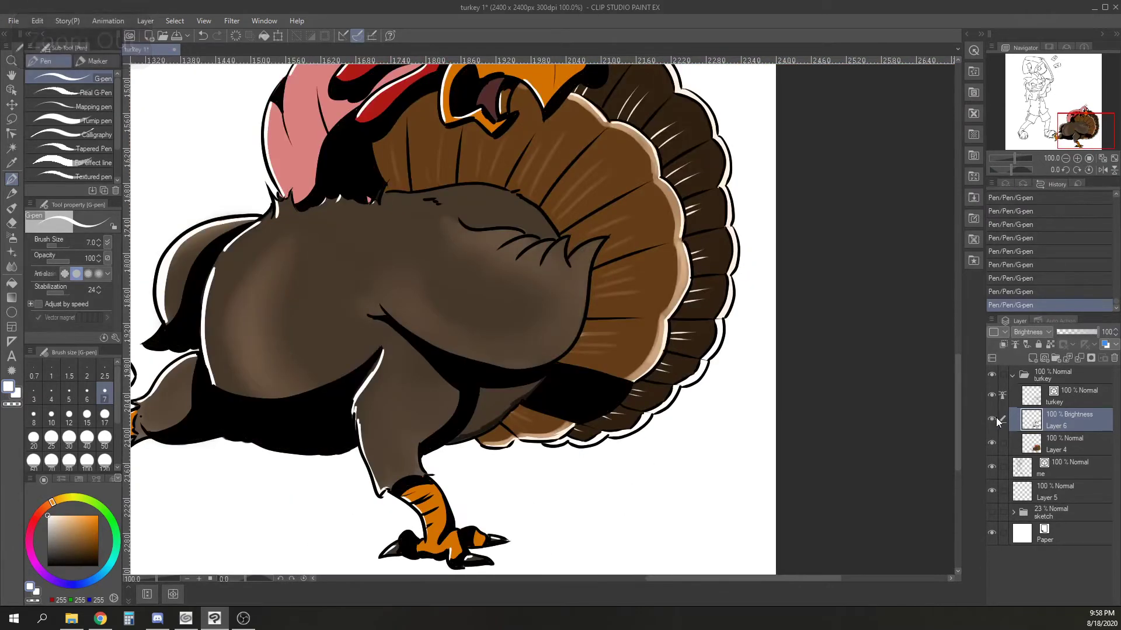
{"action": "left_click", "coordinate": [11, 283]}
{"action": "left_click", "coordinate": [496, 378], "text": "alt"}
{"action": "left_click", "coordinate": [503, 404]}
{"action": "left_click_drag", "start_coordinate": [778, 357], "coordinate": [752, 459]}
{"action": "key", "text": "ctrl+z"}
{"action": "key", "text": "ctrl+z"}
{"action": "left_click", "coordinate": [1036, 287]}
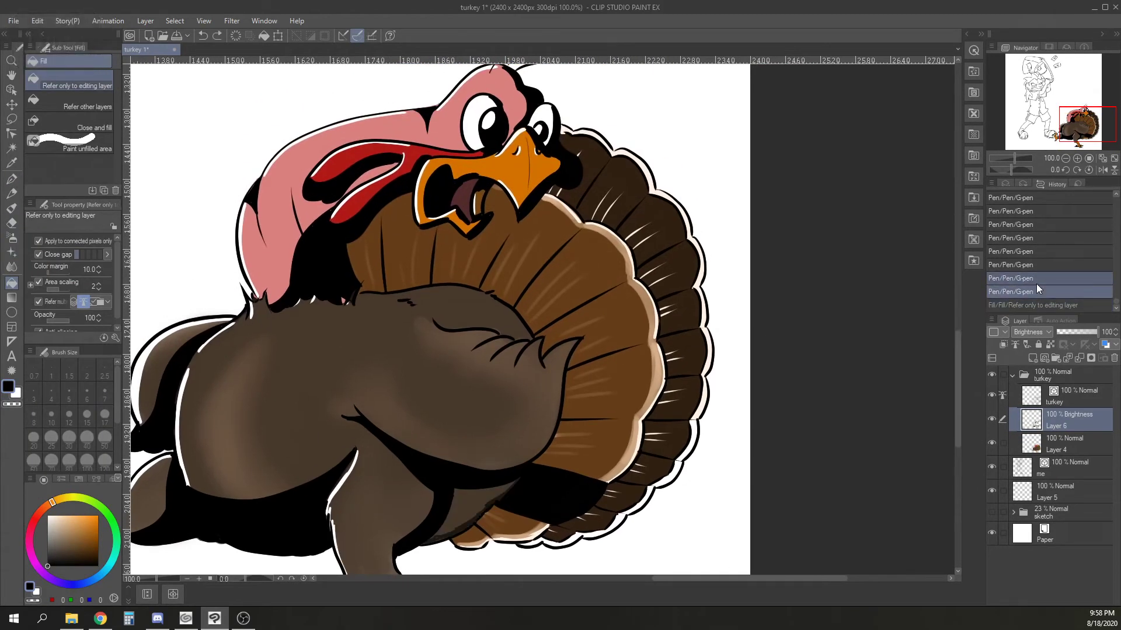
Strengthen the black outline behind the standing thigh next to the tail and fill the enclosed brown patch with black.
{"action": "mouse_move", "coordinate": [501, 499]}
{"action": "left_mouse_down"}
{"action": "mouse_move", "coordinate": [496, 508]}
{"action": "mouse_move", "coordinate": [552, 473]}
{"action": "mouse_move", "coordinate": [565, 515]}
{"action": "mouse_move", "coordinate": [530, 337]}
{"action": "mouse_move", "coordinate": [493, 381]}
{"action": "left_mouse_up"}
{"action": "key", "text": "ctrl+plus"}
{"action": "key", "text": "p"}
{"action": "key", "text": "ctrl+plus"}
{"action": "left_click_drag", "start_coordinate": [535, 335], "coordinate": [485, 385]}
{"action": "mouse_move", "coordinate": [479, 387]}
{"action": "left_mouse_down"}
{"action": "mouse_move", "coordinate": [420, 438]}
{"action": "mouse_move", "coordinate": [344, 469]}
{"action": "left_mouse_up"}
{"action": "left_click_drag", "start_coordinate": [405, 446], "coordinate": [446, 422]}
{"action": "key", "text": "g"}
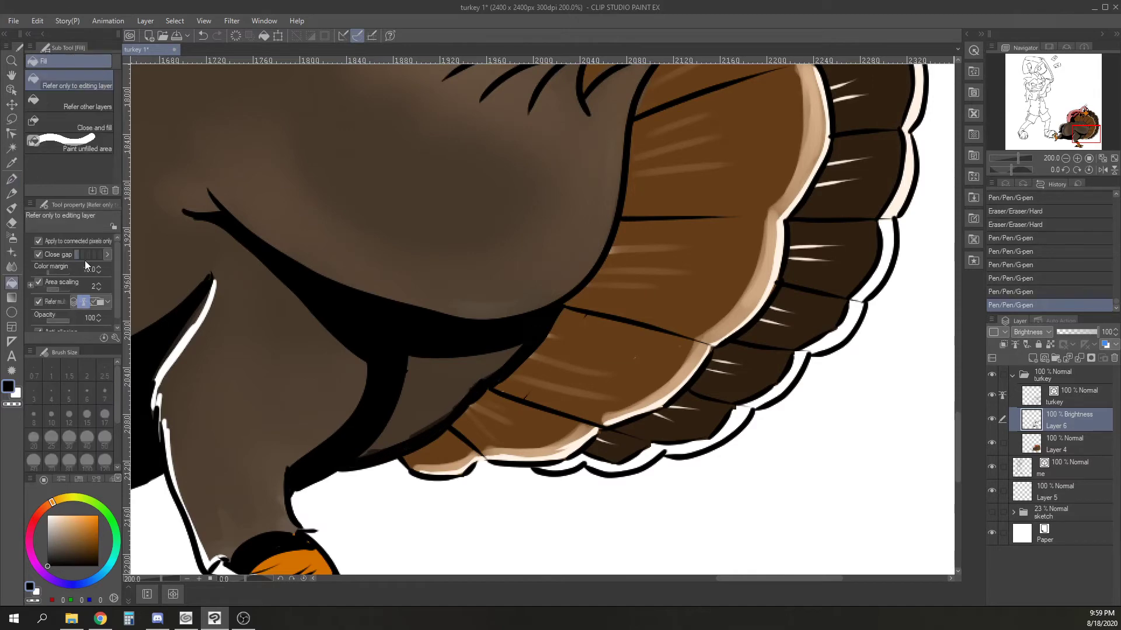
{"action": "left_click", "coordinate": [473, 372]}
Draw a shadow contour along the near wing's rear edge from its tip to the underside and fill the strip with black.
{"action": "scroll", "coordinate": [473, 372], "scroll_direction": "down", "scroll_amount": 1}
{"action": "key", "text": "p"}
{"action": "mouse_move", "coordinate": [602, 215]}
{"action": "left_mouse_down"}
{"action": "mouse_move", "coordinate": [502, 379]}
{"action": "mouse_move", "coordinate": [403, 399]}
{"action": "mouse_move", "coordinate": [390, 385]}
{"action": "left_mouse_up"}
{"action": "left_click_drag", "start_coordinate": [390, 385], "coordinate": [367, 391]}
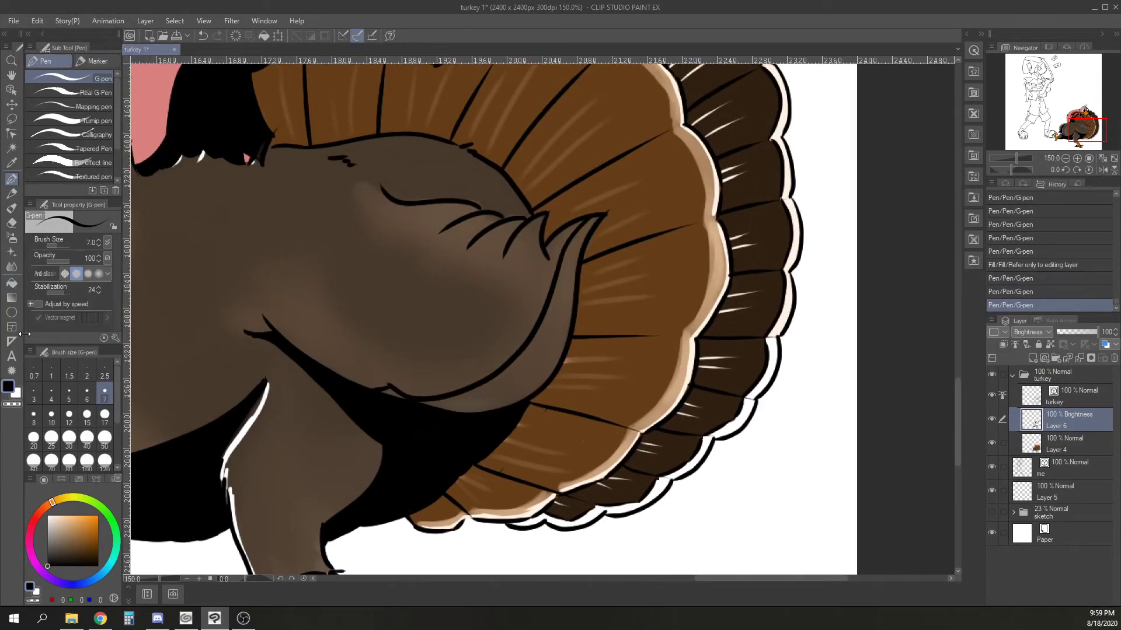
{"action": "left_click", "coordinate": [12, 283]}
{"action": "left_click", "coordinate": [547, 350]}
{"action": "left_click", "coordinate": [401, 393]}
Thicken the short feather lines along the top of the near wing into tapered black shadows.
{"action": "key", "text": "p"}
{"action": "scroll", "coordinate": [525, 241], "scroll_direction": "up", "scroll_amount": 1}
{"action": "mouse_move", "coordinate": [544, 212]}
{"action": "left_mouse_down"}
{"action": "mouse_move", "coordinate": [539, 236]}
{"action": "mouse_move", "coordinate": [545, 212]}
{"action": "mouse_move", "coordinate": [446, 246]}
{"action": "left_mouse_up"}
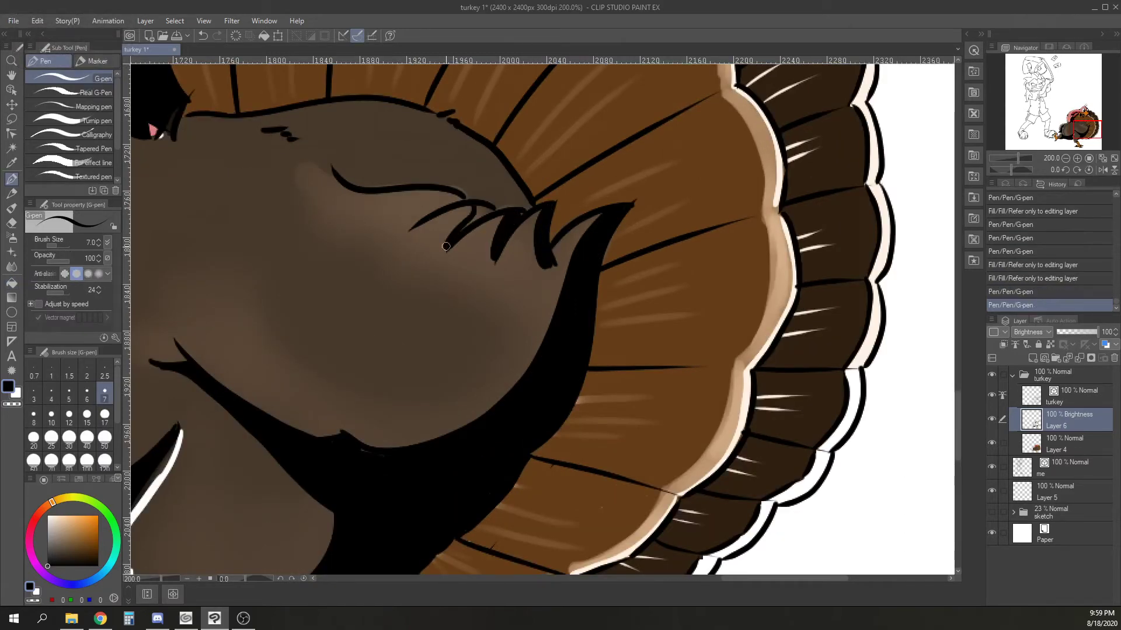
{"action": "mouse_move", "coordinate": [443, 192]}
{"action": "left_mouse_down"}
{"action": "mouse_move", "coordinate": [412, 223]}
{"action": "mouse_move", "coordinate": [450, 190]}
{"action": "left_mouse_up"}
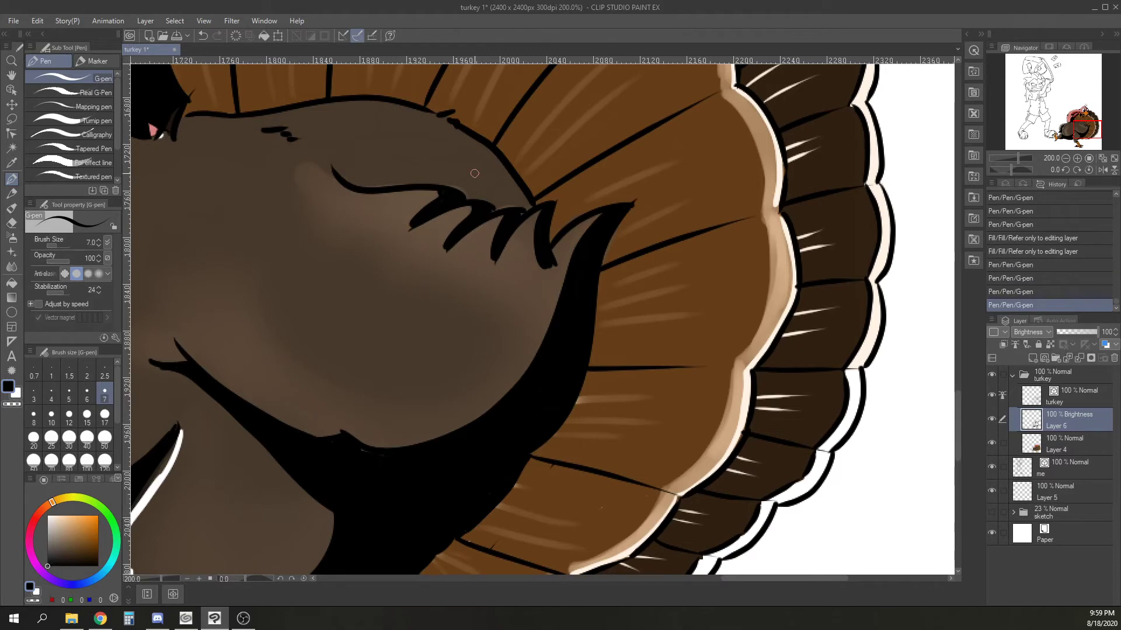
Draw a curved shadow contour on the rear of the back above the wing and fill it with black.
{"action": "left_click_drag", "start_coordinate": [399, 107], "coordinate": [420, 176]}
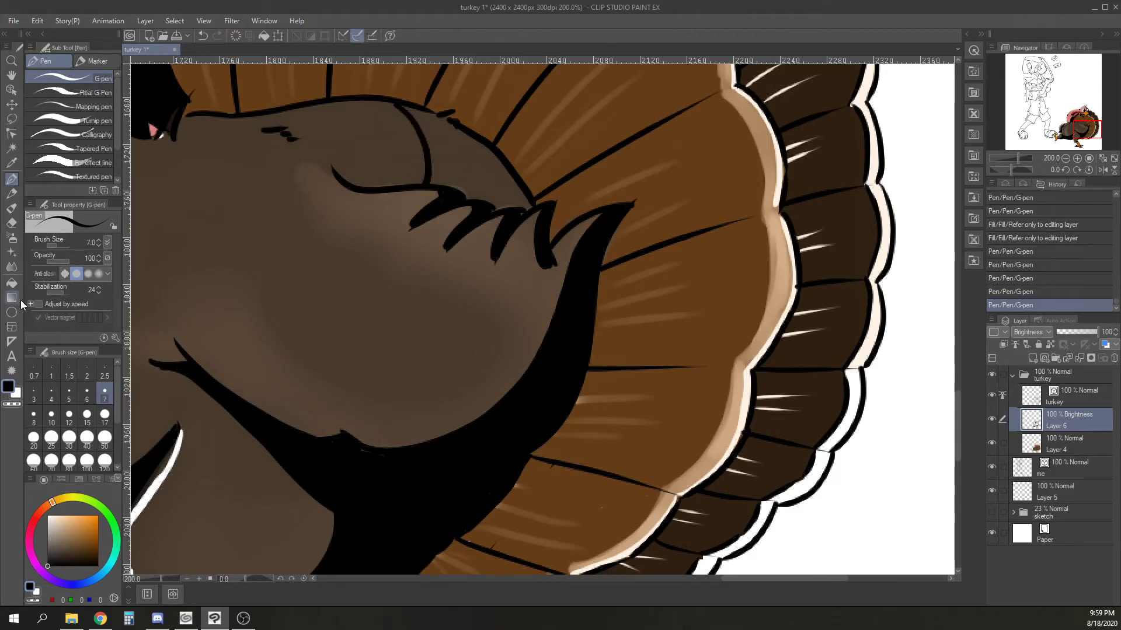
{"action": "left_click", "coordinate": [12, 283]}
{"action": "left_click", "coordinate": [467, 157]}
{"action": "left_click_drag", "start_coordinate": [692, 419], "coordinate": [698, 374]}
{"action": "scroll", "coordinate": [698, 374], "scroll_direction": "down", "scroll_amount": 1}
{"action": "left_click", "coordinate": [12, 194]}
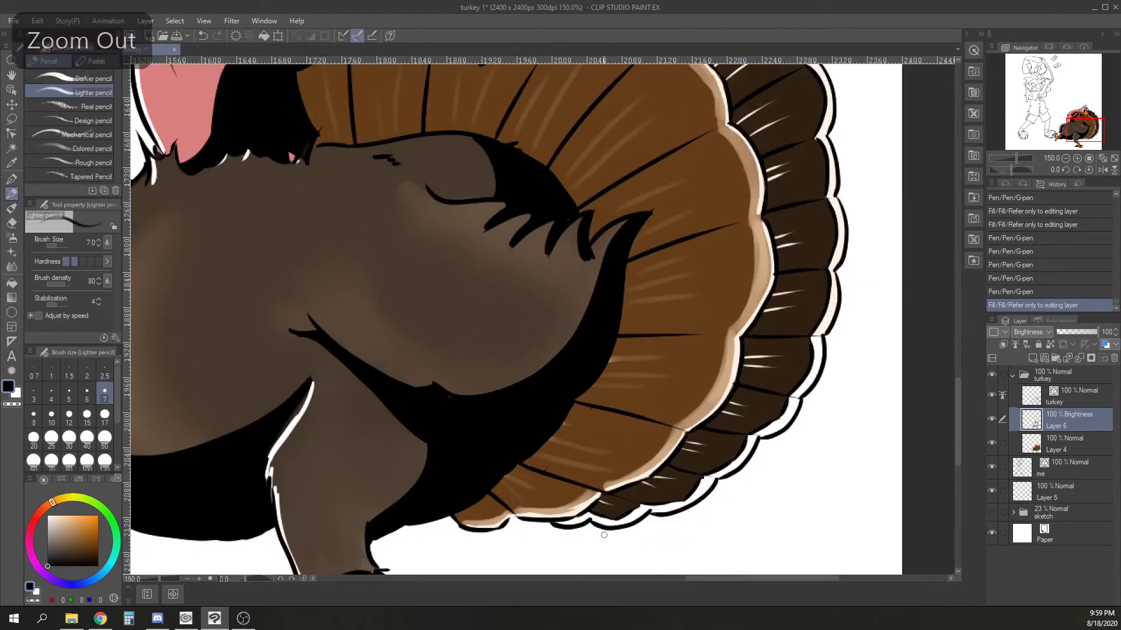
{"action": "scroll", "coordinate": [558, 555], "scroll_direction": "up", "scroll_amount": 1}
{"action": "mouse_move", "coordinate": [432, 507]}
{"action": "left_mouse_down"}
{"action": "mouse_move", "coordinate": [467, 480]}
{"action": "mouse_move", "coordinate": [446, 489]}
{"action": "mouse_move", "coordinate": [430, 514]}
{"action": "mouse_move", "coordinate": [481, 485]}
{"action": "mouse_move", "coordinate": [513, 438]}
{"action": "left_mouse_up"}
{"action": "key", "text": "ctrl+z"}
With the G-pen, shade the base of the lower tail feather black and thicken the dividing lines between the brown tail feathers.
{"action": "key", "text": "p"}
{"action": "left_click_drag", "start_coordinate": [610, 365], "coordinate": [515, 435]}
{"action": "left_click_drag", "start_coordinate": [589, 361], "coordinate": [609, 360]}
{"action": "left_click_drag", "start_coordinate": [729, 387], "coordinate": [602, 353]}
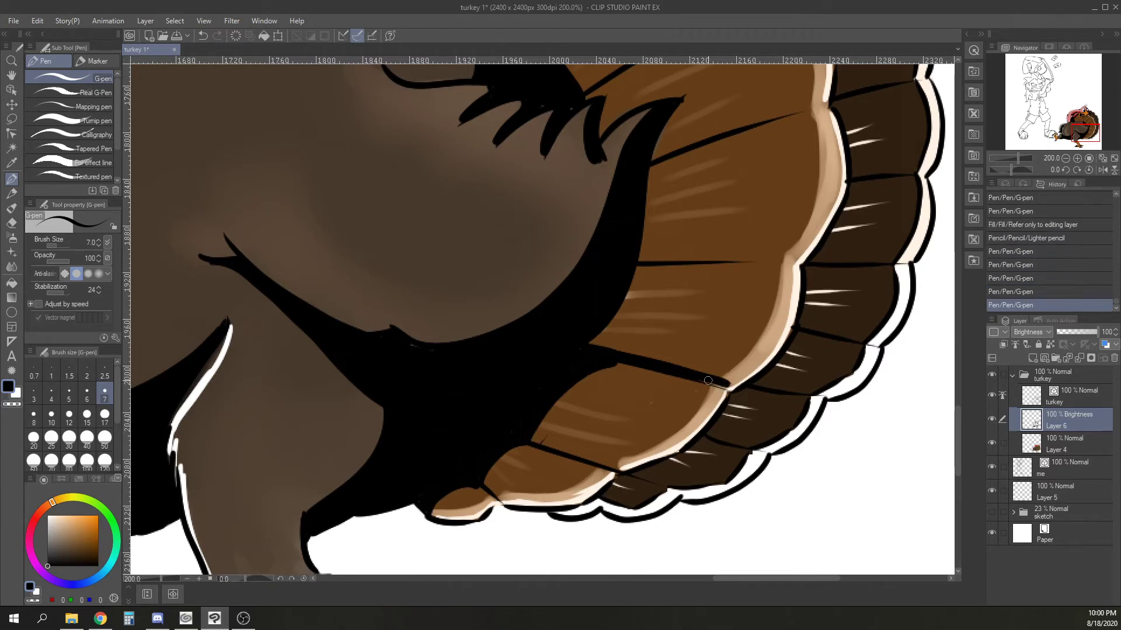
{"action": "left_click_drag", "start_coordinate": [639, 263], "coordinate": [759, 262]}
{"action": "mouse_move", "coordinate": [648, 160]}
{"action": "left_mouse_down"}
{"action": "mouse_move", "coordinate": [785, 110]}
{"action": "mouse_move", "coordinate": [708, 337]}
{"action": "left_mouse_up"}
{"action": "left_click_drag", "start_coordinate": [499, 324], "coordinate": [644, 235]}
Outline curved shadows at the base of the brown tail feathers beside the wing and fill them with black.
{"action": "left_click_drag", "start_coordinate": [501, 220], "coordinate": [551, 308]}
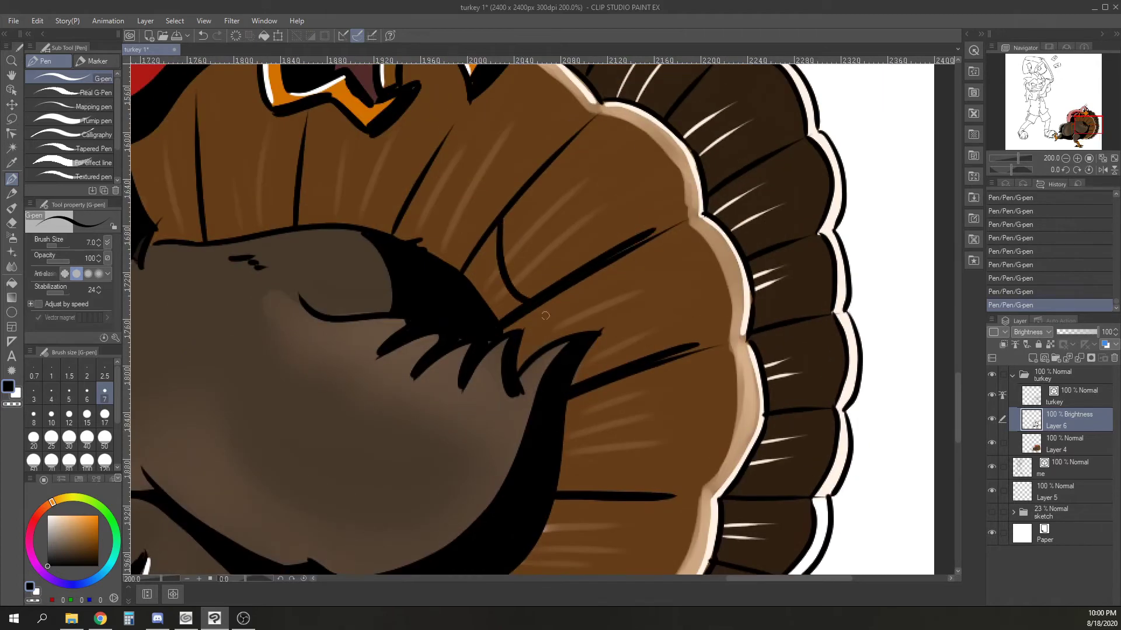
{"action": "left_click_drag", "start_coordinate": [565, 460], "coordinate": [578, 492]}
{"action": "mouse_move", "coordinate": [581, 490]}
{"action": "left_mouse_down"}
{"action": "mouse_move", "coordinate": [627, 215]}
{"action": "mouse_move", "coordinate": [591, 312]}
{"action": "left_mouse_up"}
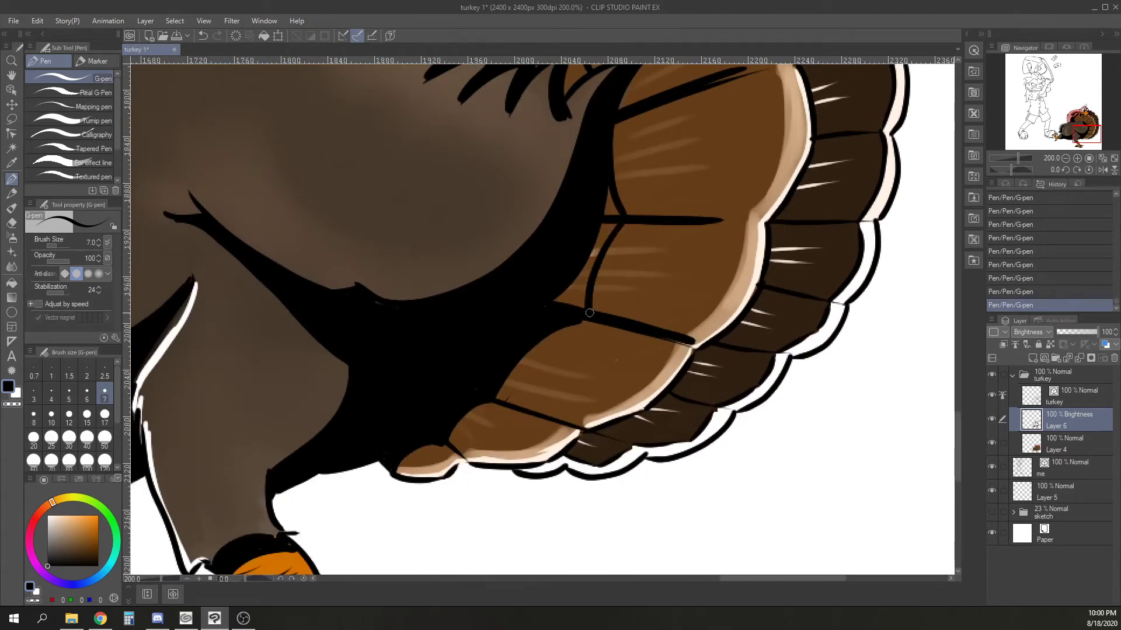
{"action": "key", "text": "g"}
{"action": "left_click", "coordinate": [598, 259]}
{"action": "left_click", "coordinate": [614, 213]}
{"action": "left_click_drag", "start_coordinate": [614, 214], "coordinate": [595, 496]}
{"action": "left_click", "coordinate": [551, 346]}
{"action": "left_click", "coordinate": [524, 282]}
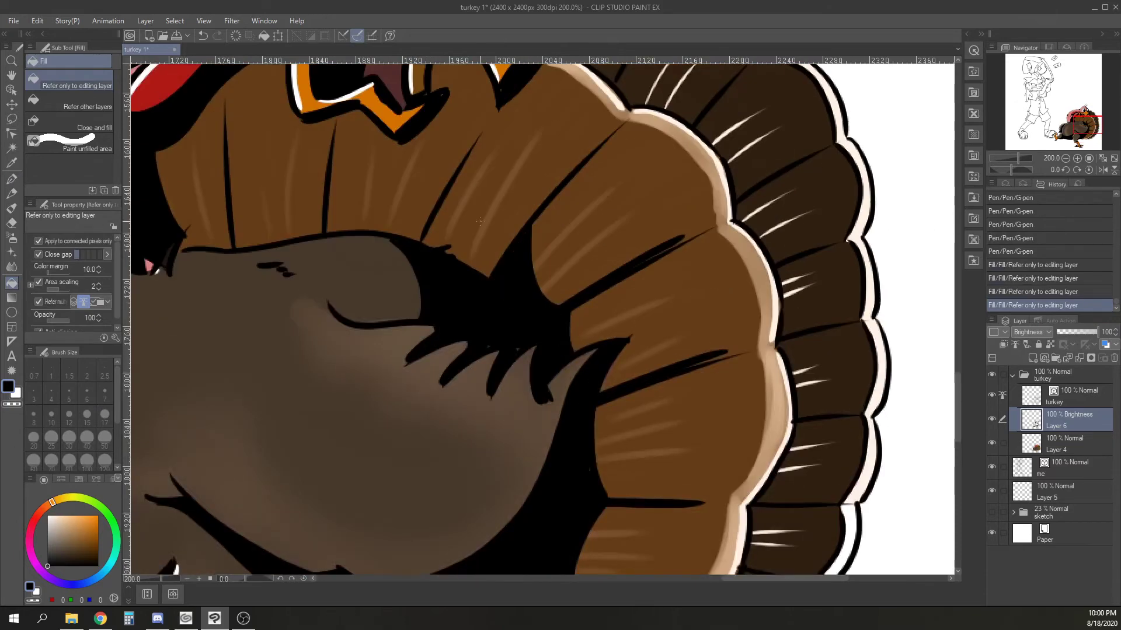
Outline tapered shadows at the base of the brown tail feathers above the back and fill them with black.
{"action": "key", "text": "p"}
{"action": "left_click_drag", "start_coordinate": [424, 244], "coordinate": [477, 150]}
{"action": "left_click_drag", "start_coordinate": [331, 235], "coordinate": [343, 131]}
{"action": "left_click_drag", "start_coordinate": [232, 248], "coordinate": [238, 119]}
{"action": "mouse_move", "coordinate": [455, 188]}
{"action": "left_mouse_down"}
{"action": "mouse_move", "coordinate": [526, 239]}
{"action": "mouse_move", "coordinate": [331, 214]}
{"action": "left_mouse_up"}
{"action": "mouse_move", "coordinate": [330, 174]}
{"action": "left_mouse_down"}
{"action": "mouse_move", "coordinate": [296, 207]}
{"action": "mouse_move", "coordinate": [237, 224]}
{"action": "left_mouse_up"}
{"action": "left_click_drag", "start_coordinate": [228, 200], "coordinate": [177, 225]}
{"action": "left_click", "coordinate": [13, 283]}
{"action": "left_click", "coordinate": [228, 235]}
{"action": "left_click", "coordinate": [278, 228]}
{"action": "left_click", "coordinate": [382, 224]}
{"action": "left_click", "coordinate": [474, 246]}
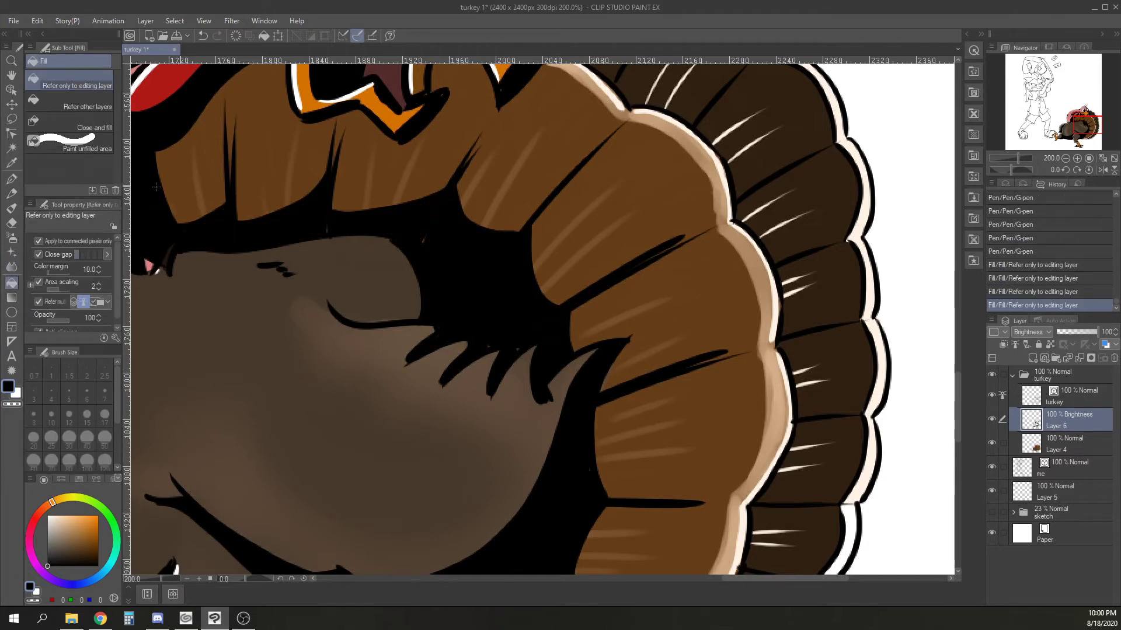
Draw curved shadow contours with the G-pen along the bases of the dark outer tail feathers.
{"action": "left_click", "coordinate": [13, 178]}
{"action": "left_click_drag", "start_coordinate": [838, 359], "coordinate": [666, 502]}
{"action": "mouse_move", "coordinate": [474, 193]}
{"action": "left_mouse_down"}
{"action": "mouse_move", "coordinate": [566, 222]}
{"action": "mouse_move", "coordinate": [635, 303]}
{"action": "mouse_move", "coordinate": [620, 380]}
{"action": "mouse_move", "coordinate": [649, 388]}
{"action": "left_mouse_up"}
{"action": "mouse_move", "coordinate": [654, 387]}
{"action": "left_mouse_down"}
{"action": "mouse_move", "coordinate": [641, 441]}
{"action": "mouse_move", "coordinate": [655, 465]}
{"action": "left_mouse_up"}
{"action": "mouse_move", "coordinate": [658, 469]}
{"action": "left_mouse_down"}
{"action": "mouse_move", "coordinate": [616, 202]}
{"action": "mouse_move", "coordinate": [604, 275]}
{"action": "mouse_move", "coordinate": [627, 292]}
{"action": "left_mouse_up"}
{"action": "mouse_move", "coordinate": [626, 293]}
{"action": "left_mouse_down"}
{"action": "mouse_move", "coordinate": [605, 317]}
{"action": "mouse_move", "coordinate": [601, 380]}
{"action": "mouse_move", "coordinate": [567, 459]}
{"action": "mouse_move", "coordinate": [593, 304]}
{"action": "mouse_move", "coordinate": [565, 360]}
{"action": "left_mouse_up"}
Fill the outlined bases of the lower dark outer tail feathers with black.
{"action": "left_click", "coordinate": [11, 283]}
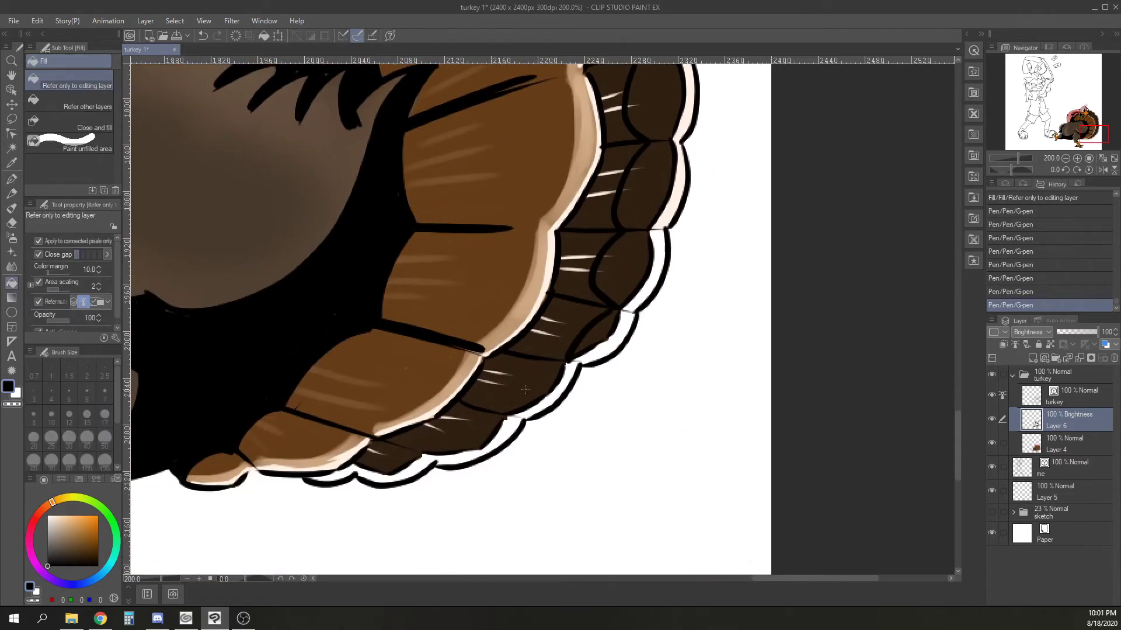
{"action": "left_click", "coordinate": [514, 382]}
{"action": "left_click", "coordinate": [447, 431]}
{"action": "left_click", "coordinate": [388, 458]}
{"action": "left_click", "coordinate": [557, 329]}
{"action": "left_click", "coordinate": [601, 186]}
{"action": "left_click", "coordinate": [584, 268]}
{"action": "left_click", "coordinate": [610, 102]}
Fill the outlined bases of the upper dark outer tail feathers with black.
{"action": "left_click_drag", "start_coordinate": [686, 125], "coordinate": [625, 461]}
{"action": "left_click", "coordinate": [546, 356]}
{"action": "left_click", "coordinate": [518, 277]}
{"action": "left_click", "coordinate": [481, 204]}
{"action": "left_click", "coordinate": [402, 149]}
Outline the shadow on the dark tail feather beside the beak, close the gaps in its contour and fill it with black.
{"action": "left_click", "coordinate": [11, 179]}
{"action": "left_click_drag", "start_coordinate": [511, 203], "coordinate": [702, 395]}
{"action": "left_click_drag", "start_coordinate": [581, 289], "coordinate": [547, 300]}
{"action": "left_click", "coordinate": [11, 284]}
{"action": "left_click", "coordinate": [538, 308]}
{"action": "key", "text": "ctrl+z"}
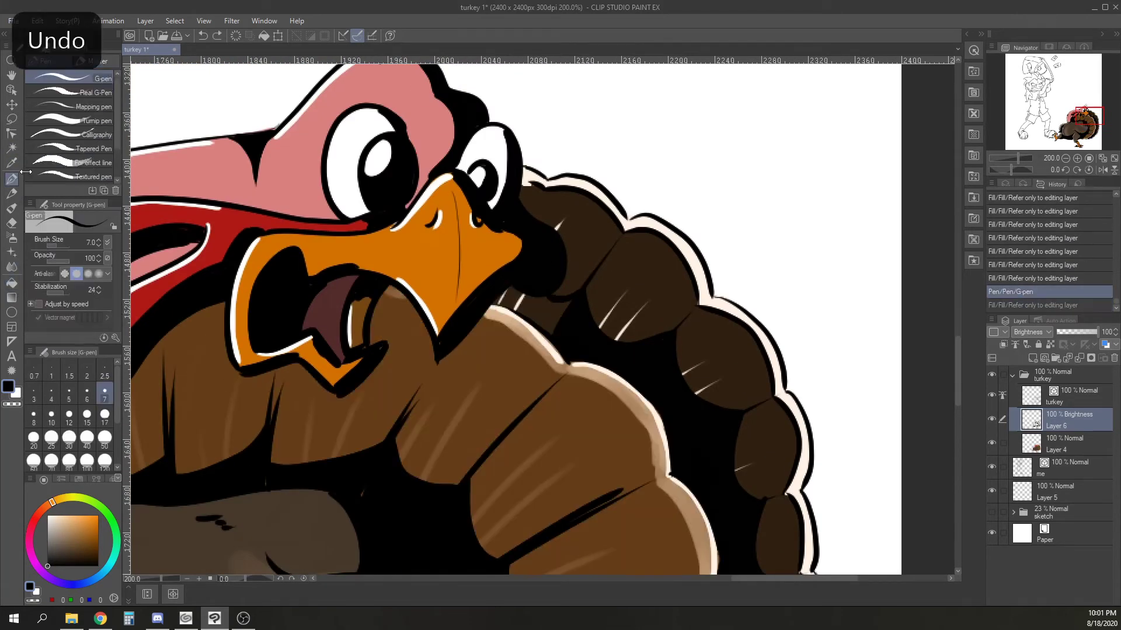
{"action": "left_click", "coordinate": [12, 180]}
{"action": "key", "text": "ctrl+plus"}
{"action": "left_click_drag", "start_coordinate": [419, 292], "coordinate": [429, 297]}
{"action": "left_click_drag", "start_coordinate": [416, 291], "coordinate": [463, 305]}
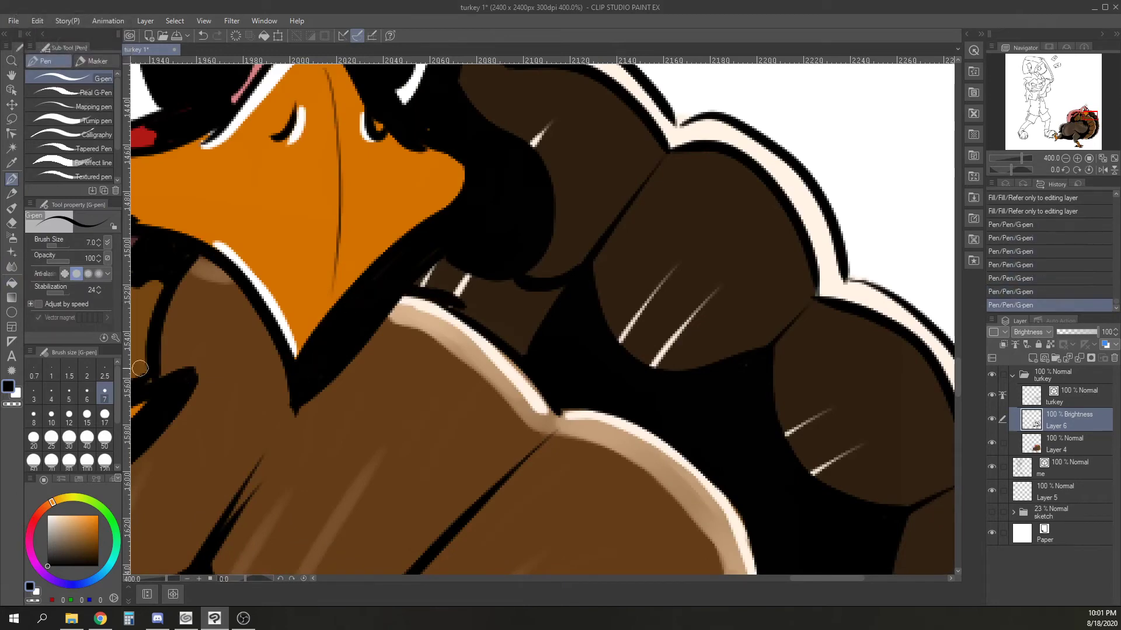
{"action": "key", "text": "g"}
{"action": "left_click", "coordinate": [506, 314]}
Reduce the opacity of the shadow layer, Layer 6, to 31%.
{"action": "key", "text": "p"}
{"action": "key", "text": "ctrl+minus"}
{"action": "key", "text": "ctrl+minus"}
{"action": "left_click_drag", "start_coordinate": [1096, 332], "coordinate": [1069, 330]}
{"action": "left_click", "coordinate": [1071, 130]}
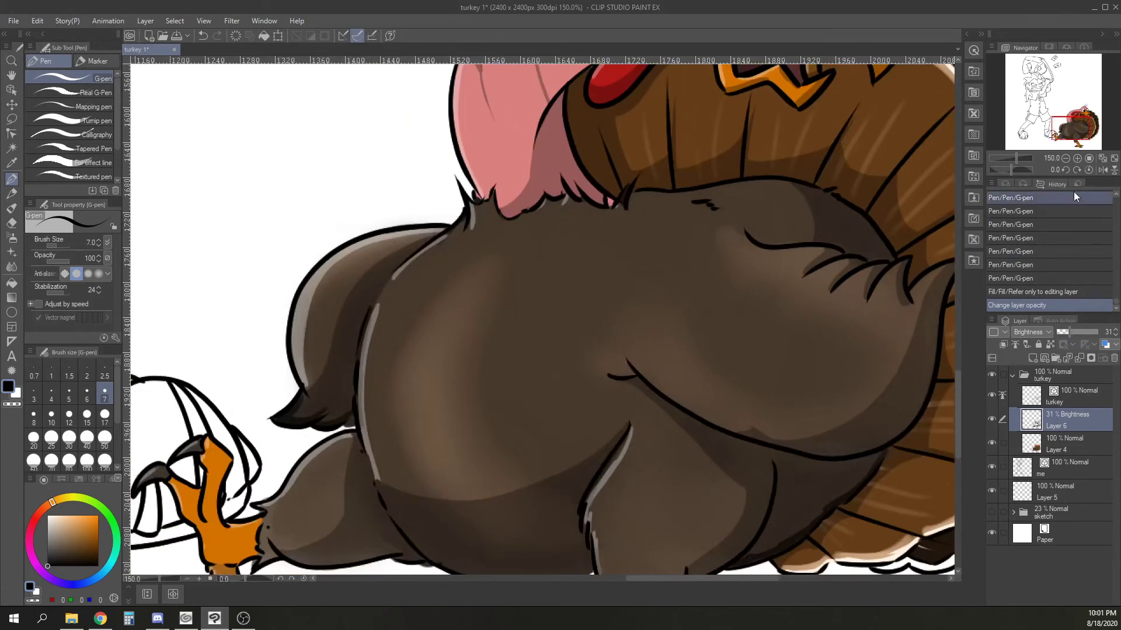
{"action": "key", "text": "ctrl+minus"}
{"action": "key", "text": "ctrl+minus"}
{"action": "left_click_drag", "start_coordinate": [1067, 130], "coordinate": [1072, 124]}
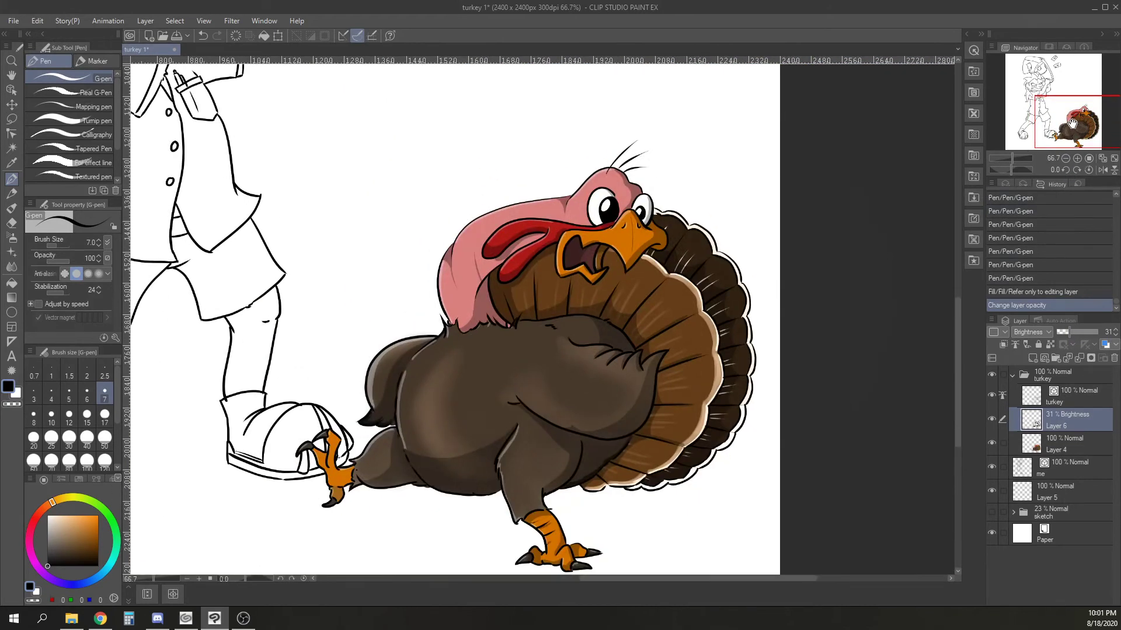
Outline a long flat cast shadow on the ground under the turkey's feet and fill it.
{"action": "key", "text": "ctrl+plus"}
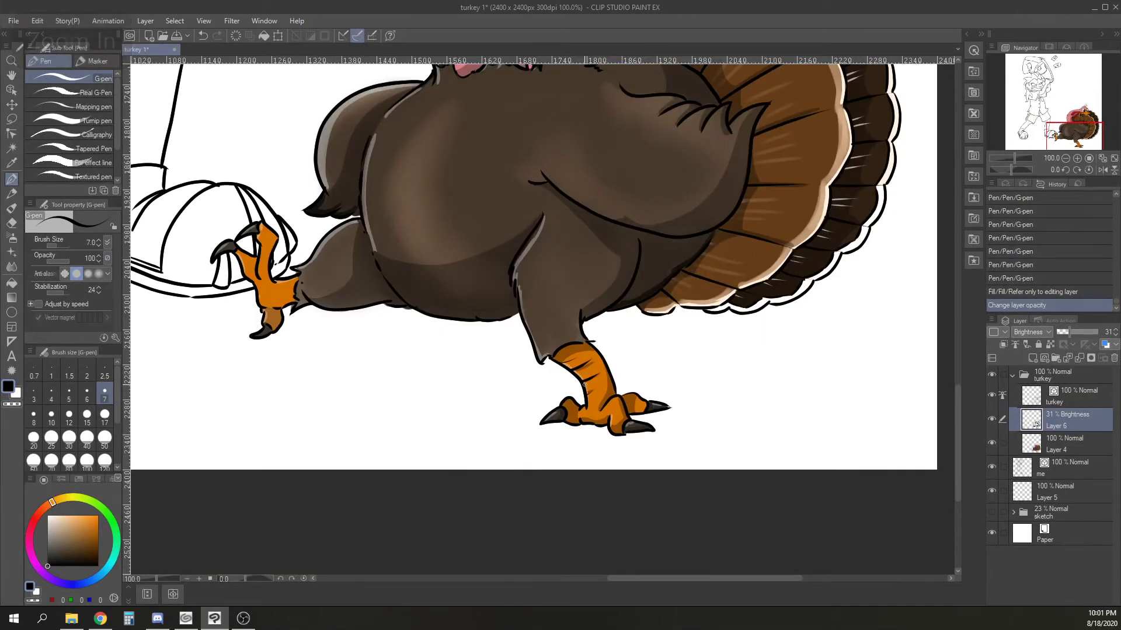
{"action": "mouse_move", "coordinate": [582, 381]}
{"action": "left_mouse_down"}
{"action": "mouse_move", "coordinate": [361, 377]}
{"action": "mouse_move", "coordinate": [199, 429]}
{"action": "mouse_move", "coordinate": [594, 440]}
{"action": "mouse_move", "coordinate": [805, 370]}
{"action": "mouse_move", "coordinate": [618, 376]}
{"action": "left_mouse_up"}
{"action": "key", "text": "g"}
{"action": "left_click", "coordinate": [526, 409]}
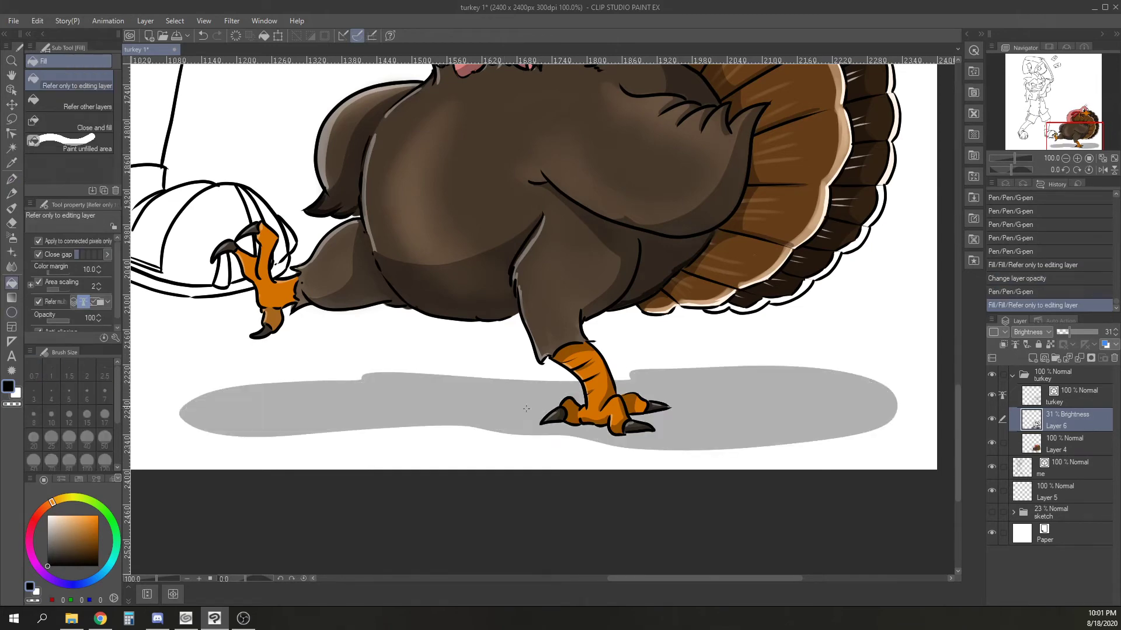
Collapse the turkey layer folder and hide it, leaving the standing character's line art in view.
{"action": "key", "text": "ctrl+minus"}
{"action": "left_click", "coordinate": [1012, 375]}
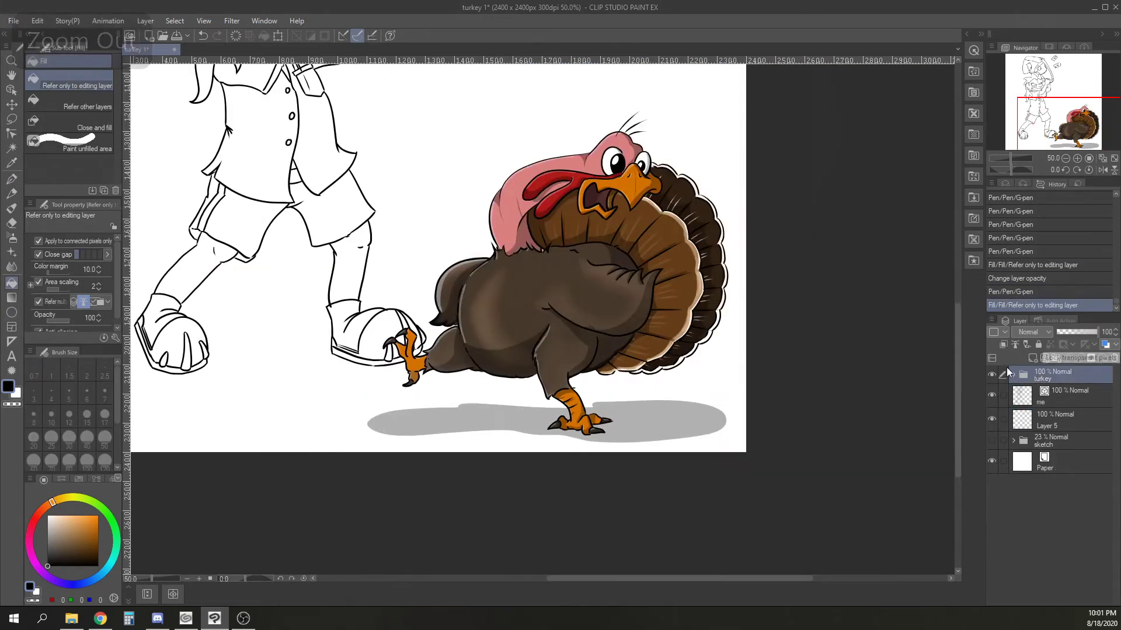
{"action": "left_click", "coordinate": [992, 374]}
{"action": "left_click_drag", "start_coordinate": [1032, 148], "coordinate": [1045, 100]}
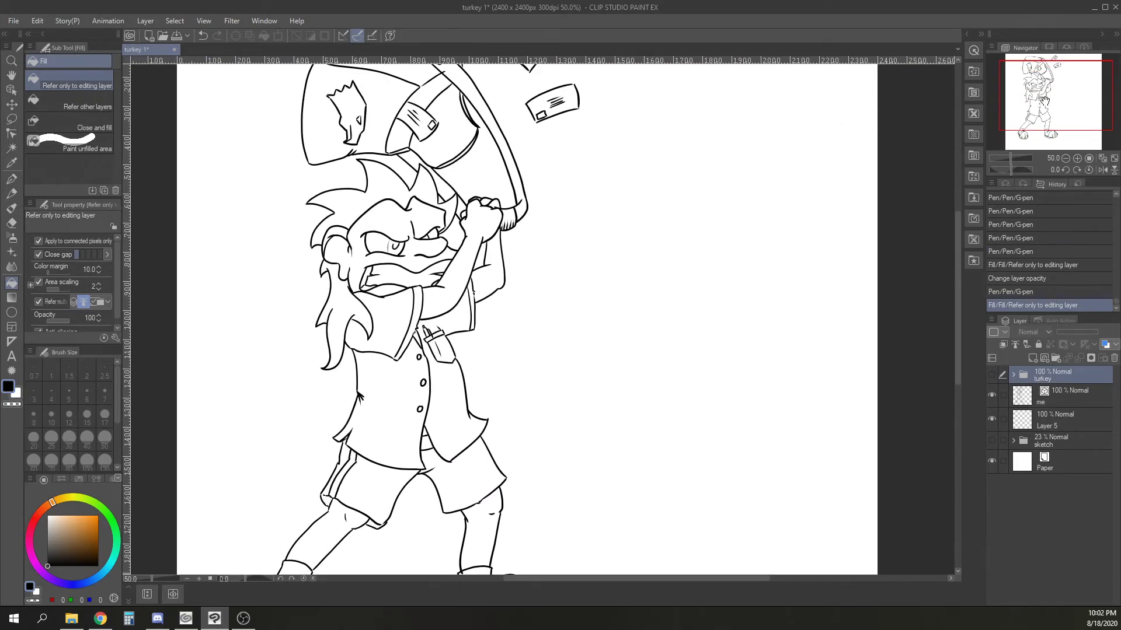
{"action": "left_click", "coordinate": [242, 618]}
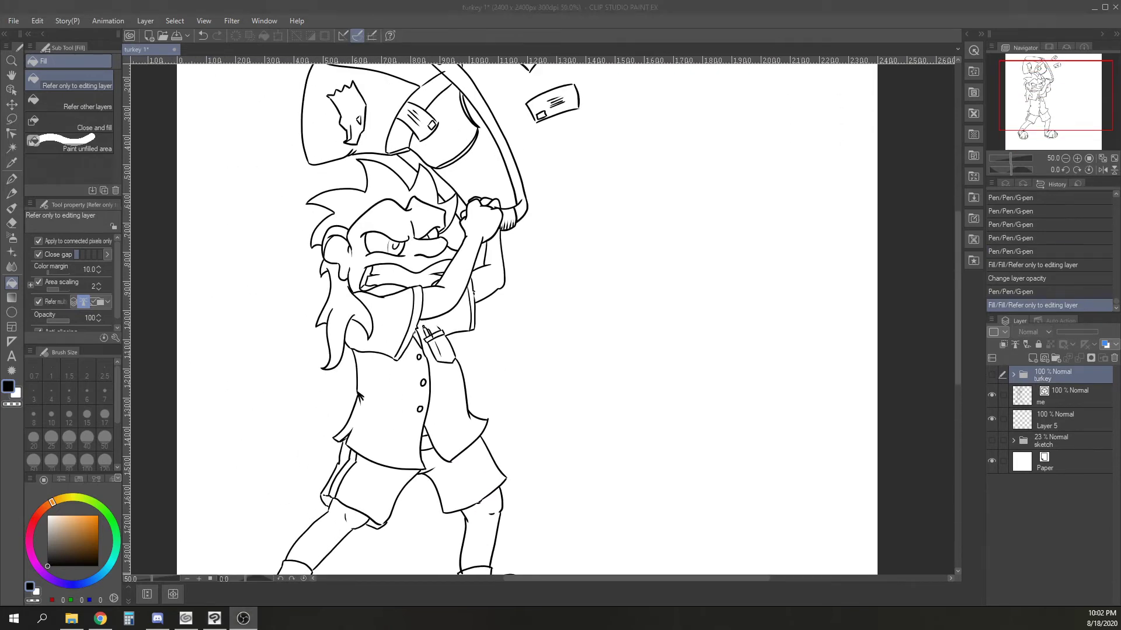
Create a new layer folder above the character's line art layer and name it "me".
{"action": "left_click", "coordinate": [1066, 400]}
{"action": "left_click", "coordinate": [1056, 359]}
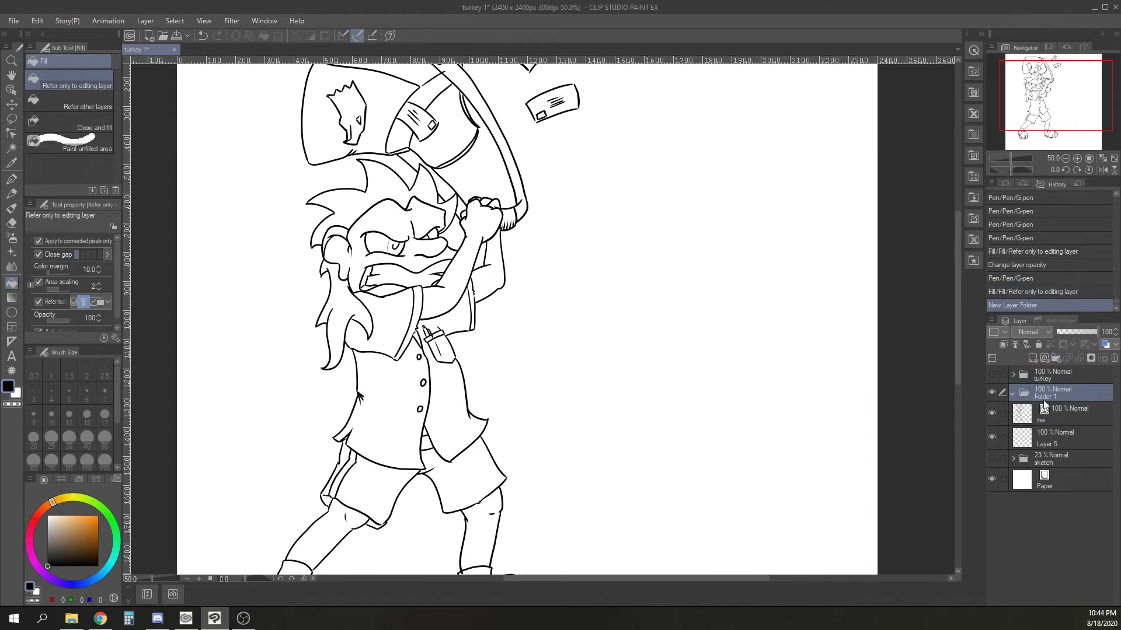
{"action": "type", "text": "me"}
{"action": "key", "text": "Return"}
Move the character's line art layer and Layer 5 into the "me" folder.
{"action": "left_click", "coordinate": [1069, 415]}
{"action": "left_click", "coordinate": [1065, 435], "text": "shift"}
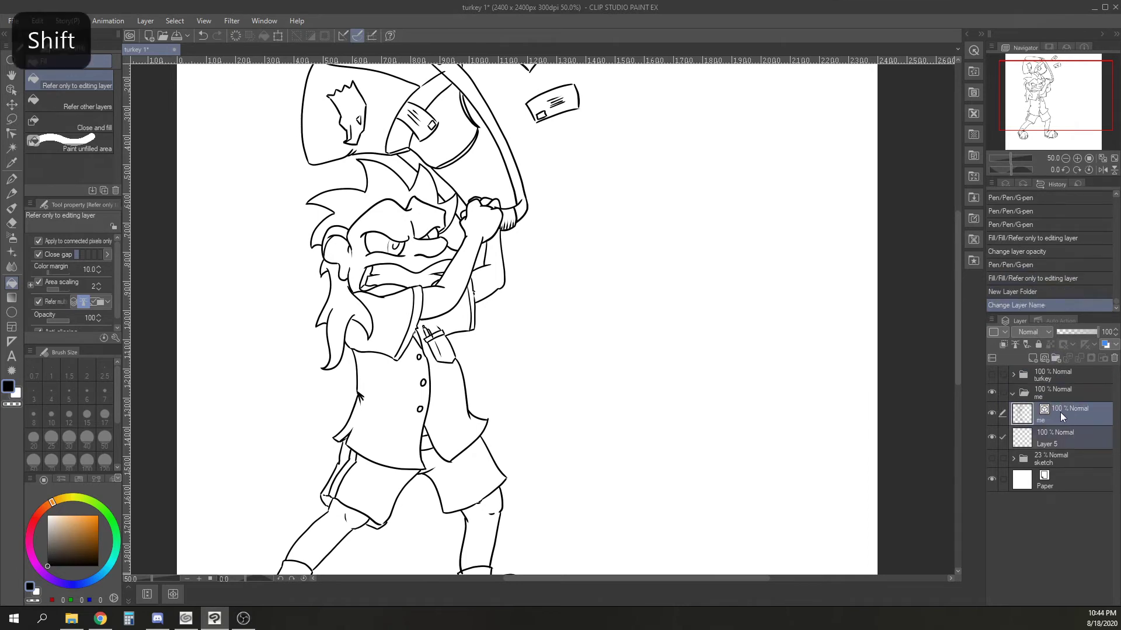
{"action": "left_click_drag", "start_coordinate": [1060, 412], "coordinate": [1058, 397]}
{"action": "left_click", "coordinate": [992, 437]}
{"action": "left_click", "coordinate": [1054, 442]}
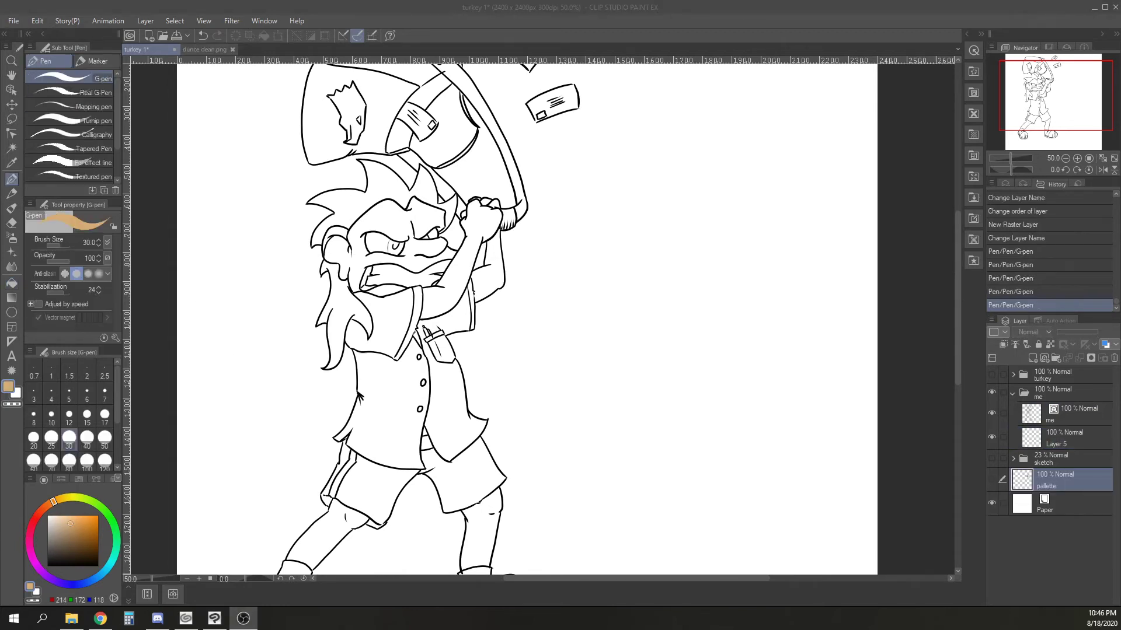
Show the pallette layer, sample its skin tone, set the "me" line art as reference layer and make Layer 5 active.
{"action": "key", "text": "ctrl+plus"}
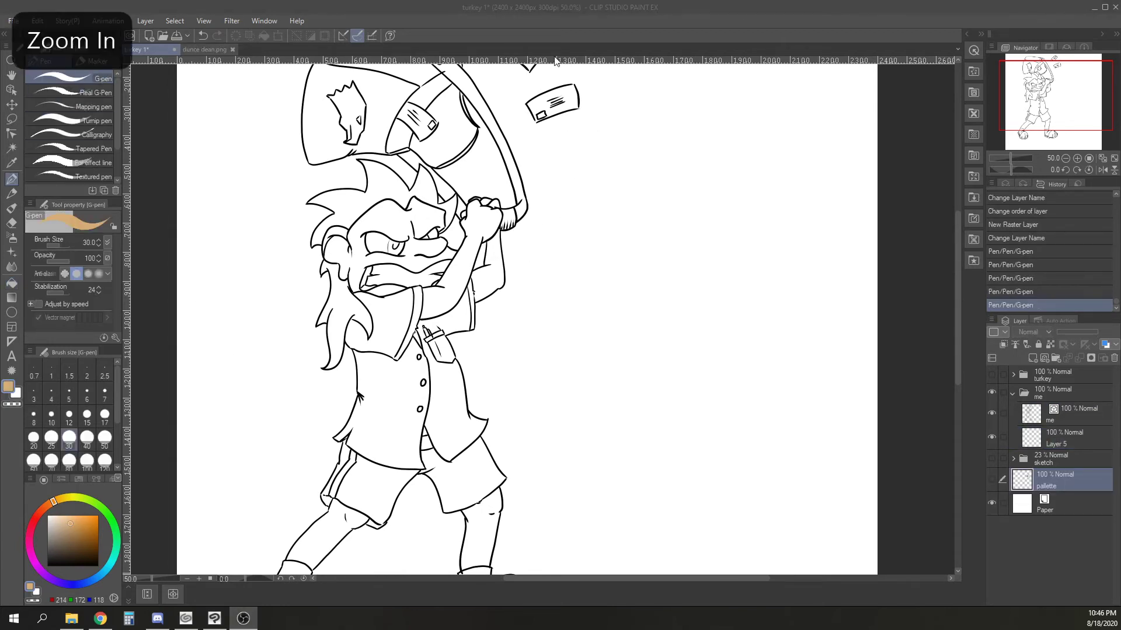
{"action": "left_click", "coordinate": [991, 479]}
{"action": "left_click", "coordinate": [851, 372], "text": "alt"}
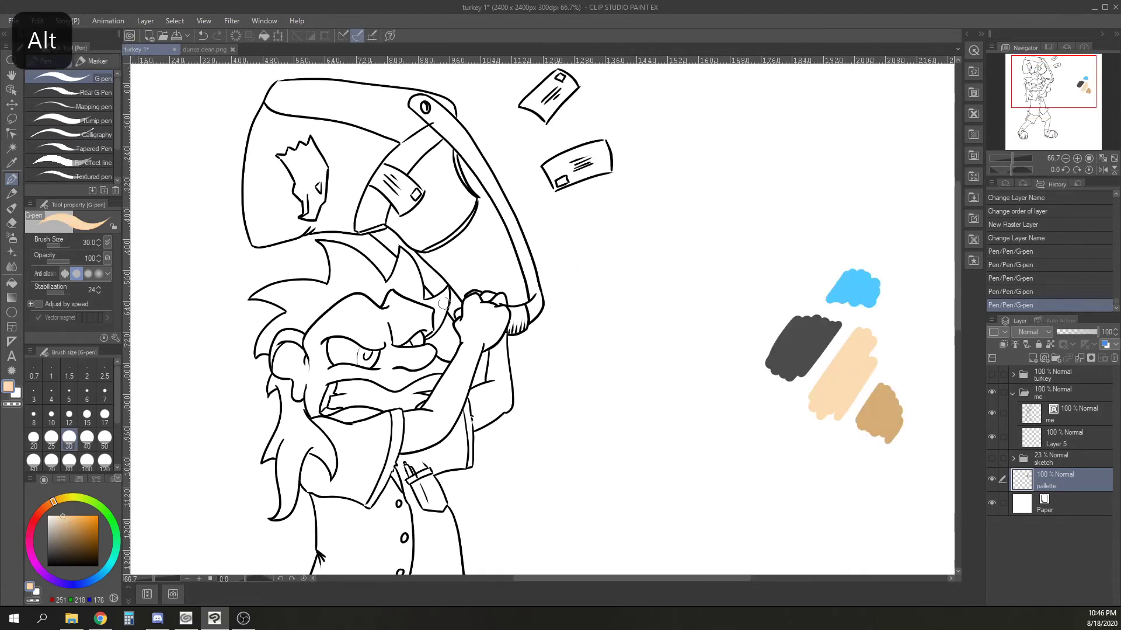
{"action": "left_click", "coordinate": [11, 283]}
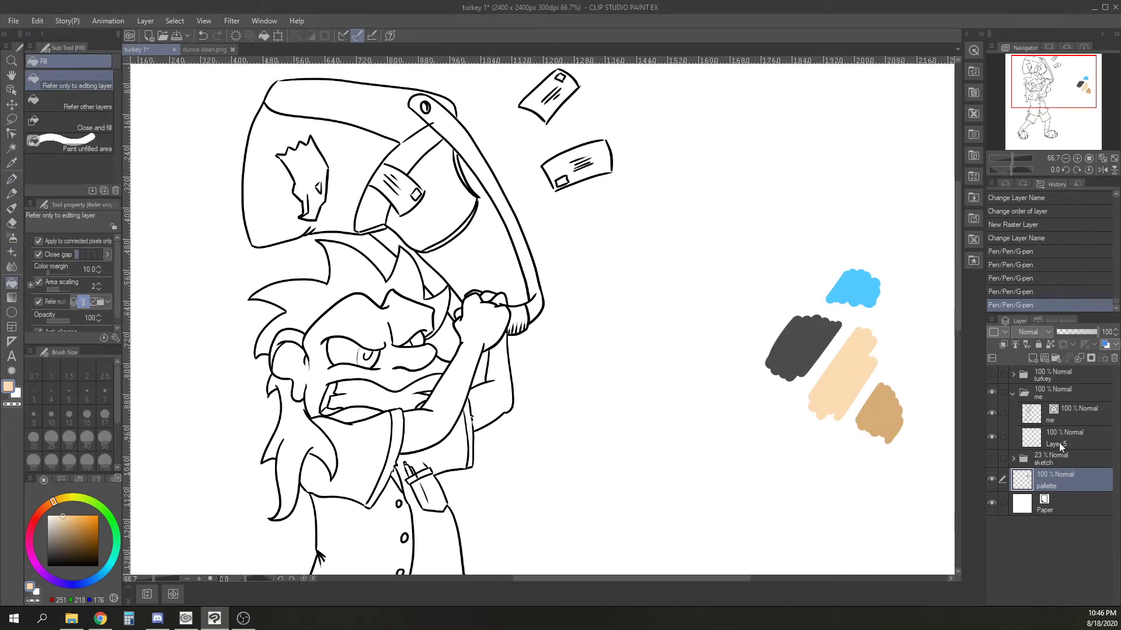
{"action": "left_click", "coordinate": [1072, 436]}
{"action": "left_click", "coordinate": [1068, 414]}
{"action": "left_click", "coordinate": [1015, 344]}
{"action": "left_click", "coordinate": [1064, 437]}
Fill the character's face, arms and hands with the light skin tone.
{"action": "left_click", "coordinate": [403, 328]}
{"action": "left_click", "coordinate": [355, 415]}
{"action": "left_click", "coordinate": [450, 400]}
{"action": "left_click", "coordinate": [500, 379]}
{"action": "key", "text": "ctrl+plus"}
{"action": "key", "text": "ctrl+plus"}
{"action": "left_click", "coordinate": [412, 325]}
{"action": "left_click", "coordinate": [509, 293]}
{"action": "left_click", "coordinate": [479, 289]}
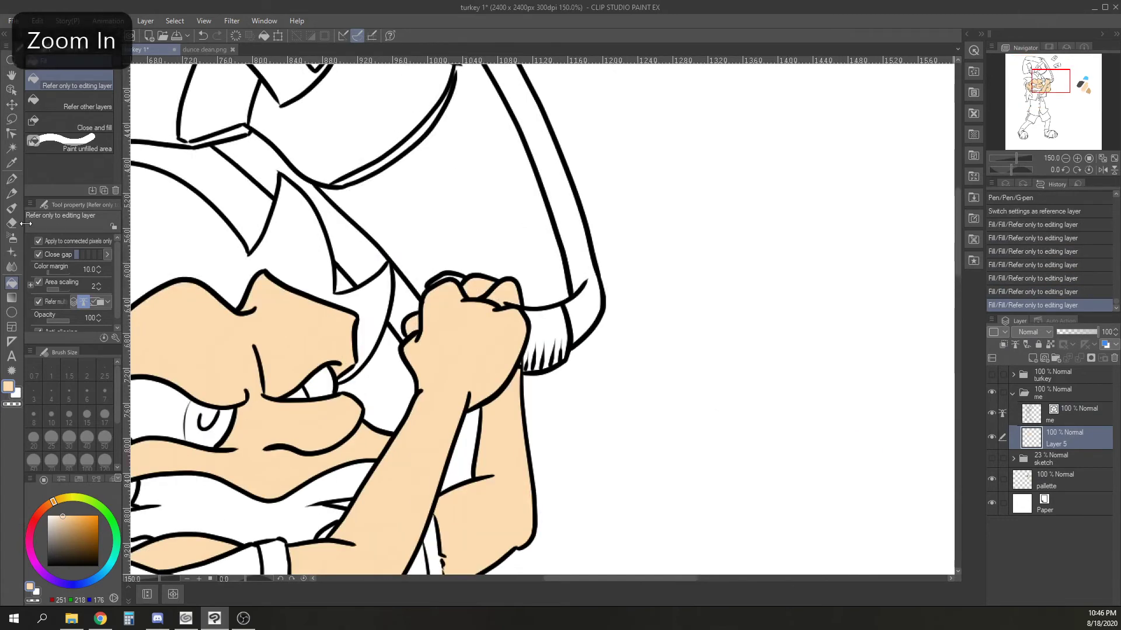
Paint the small unfilled gaps on the clenched fingers with the G-pen at size 7 in the skin tone.
{"action": "key", "text": "p"}
{"action": "left_click", "coordinate": [105, 393]}
{"action": "left_click_drag", "start_coordinate": [437, 288], "coordinate": [459, 271]}
{"action": "key", "text": "ctrl+plus"}
{"action": "key", "text": "ctrl+plus"}
{"action": "key", "text": "ctrl+plus"}
{"action": "key", "text": "ctrl+minus"}
{"action": "key", "text": "ctrl+minus"}
{"action": "key", "text": "ctrl+minus"}
Fill the character's tongue with pink and the inside of the mouth with dark red.
{"action": "left_click_drag", "start_coordinate": [524, 435], "coordinate": [624, 242]}
{"action": "left_click", "coordinate": [35, 517]}
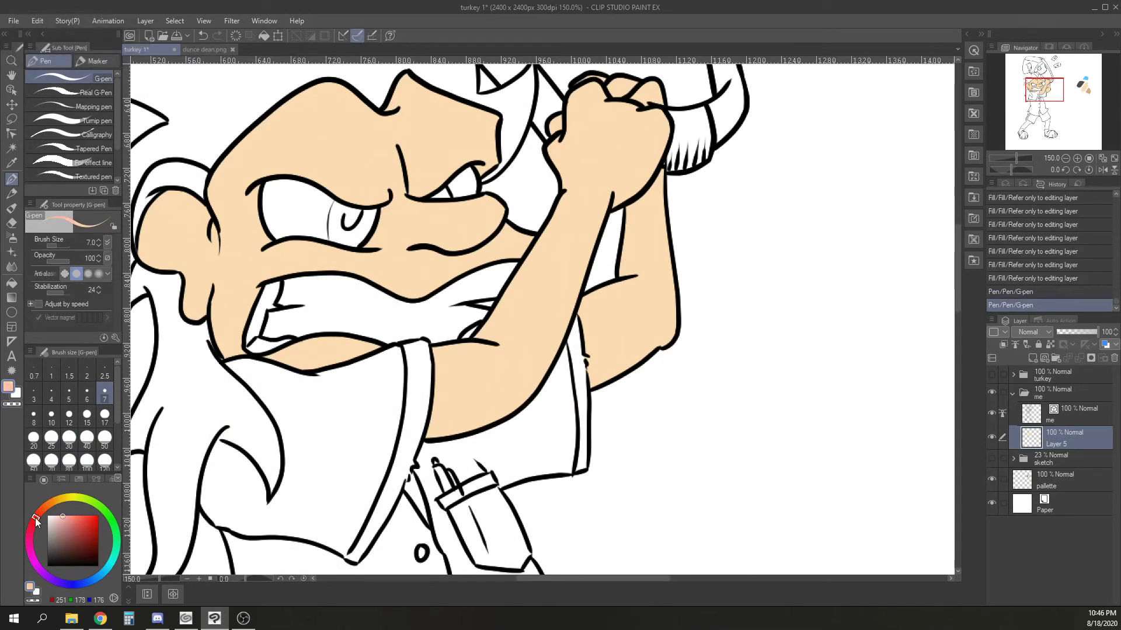
{"action": "left_click", "coordinate": [12, 284]}
{"action": "left_click", "coordinate": [268, 345]}
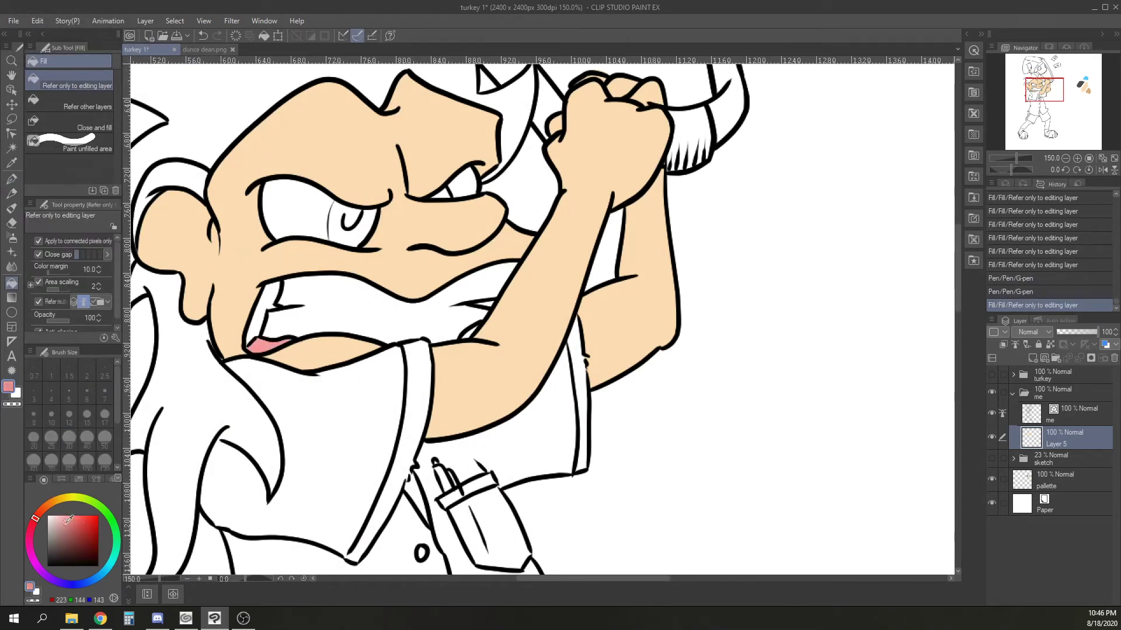
{"action": "left_click", "coordinate": [266, 303]}
Fill the character's teeth and the whites of both eyes with white.
{"action": "left_click", "coordinate": [325, 286]}
{"action": "left_click", "coordinate": [294, 211]}
{"action": "left_click", "coordinate": [468, 182]}
Sample the bright blue from the palette swatches and fill both irises with it.
{"action": "mouse_move", "coordinate": [1044, 90]}
{"action": "left_mouse_down"}
{"action": "mouse_move", "coordinate": [1081, 82]}
{"action": "mouse_move", "coordinate": [1037, 86]}
{"action": "left_mouse_up"}
{"action": "left_click", "coordinate": [669, 242], "text": "alt"}
{"action": "left_click", "coordinate": [512, 306]}
{"action": "left_click", "coordinate": [596, 271]}
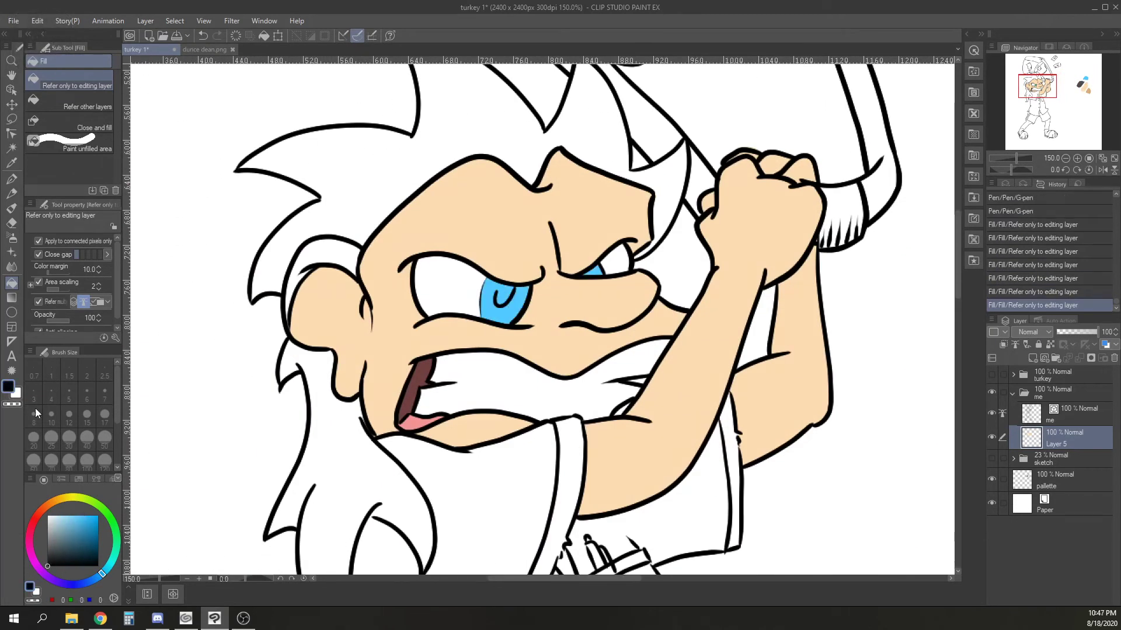
Paint the near eye's pupil solid black with the G-pen and add a small white highlight at its upper edge.
{"action": "key", "text": "p"}
{"action": "scroll", "coordinate": [513, 294], "scroll_direction": "up", "scroll_amount": 3}
{"action": "mouse_move", "coordinate": [479, 317]}
{"action": "left_mouse_down"}
{"action": "mouse_move", "coordinate": [478, 277]}
{"action": "mouse_move", "coordinate": [496, 292]}
{"action": "mouse_move", "coordinate": [493, 271]}
{"action": "left_mouse_up"}
{"action": "left_click", "coordinate": [58, 527]}
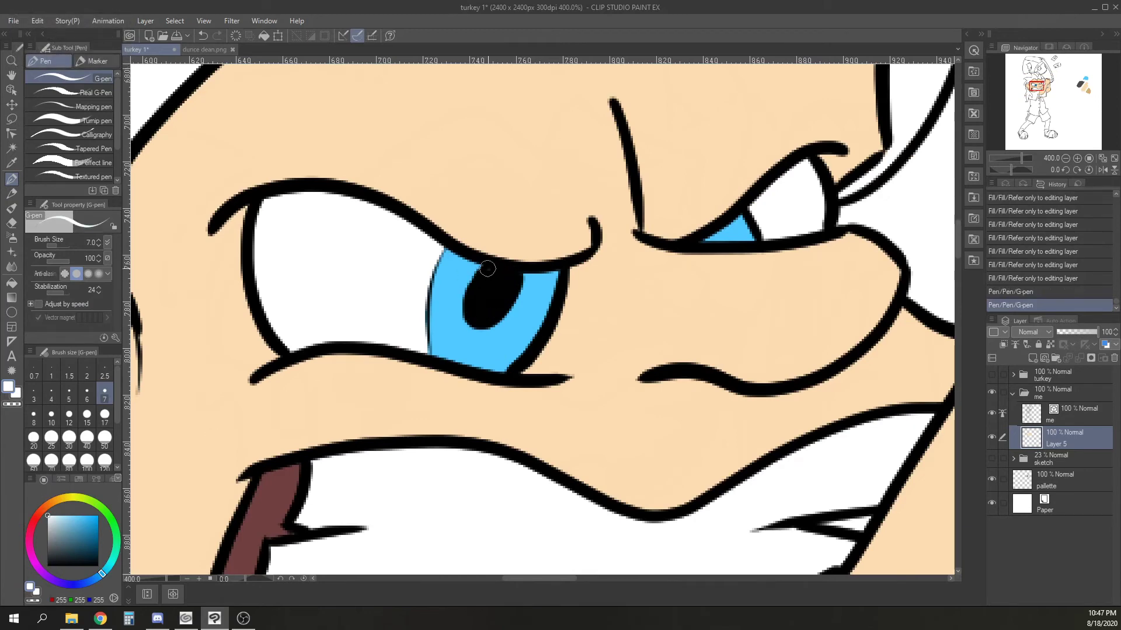
{"action": "left_click_drag", "start_coordinate": [483, 271], "coordinate": [485, 274]}
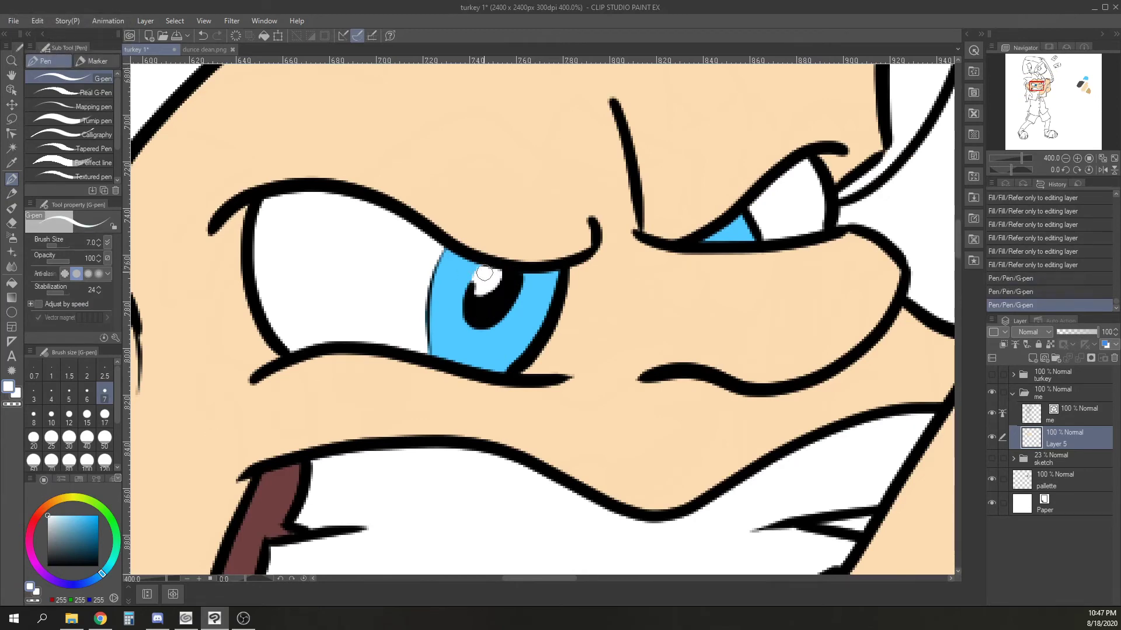
Draw thin darker blue lines radiating around the pupil in the near eye's iris.
{"action": "scroll", "coordinate": [855, 326], "scroll_direction": "down", "scroll_amount": 2}
{"action": "left_click_drag", "start_coordinate": [709, 438], "coordinate": [547, 282]}
{"action": "left_click", "coordinate": [533, 128], "text": "alt"}
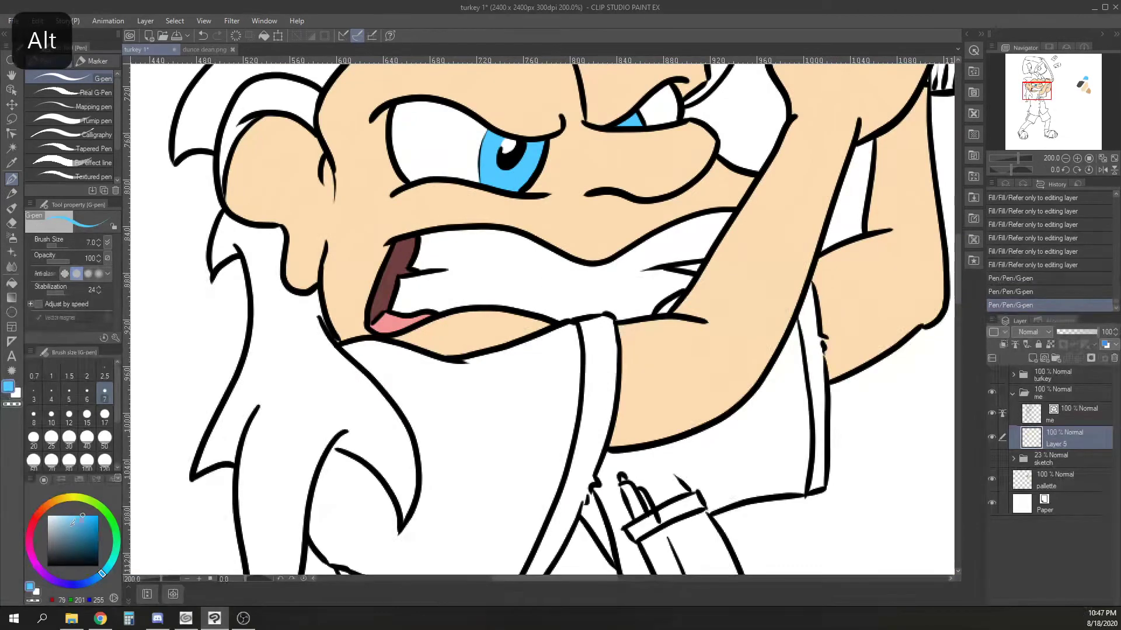
{"action": "key", "text": "ctrl+plus"}
{"action": "key", "text": "ctrl+plus"}
{"action": "mouse_move", "coordinate": [544, 129]}
{"action": "left_mouse_down"}
{"action": "mouse_move", "coordinate": [506, 138]}
{"action": "mouse_move", "coordinate": [495, 156]}
{"action": "left_mouse_up"}
{"action": "mouse_move", "coordinate": [498, 183]}
{"action": "left_mouse_down"}
{"action": "mouse_move", "coordinate": [484, 169]}
{"action": "mouse_move", "coordinate": [468, 176]}
{"action": "left_mouse_up"}
{"action": "left_click_drag", "start_coordinate": [420, 177], "coordinate": [451, 164]}
{"action": "left_click_drag", "start_coordinate": [431, 144], "coordinate": [451, 147]}
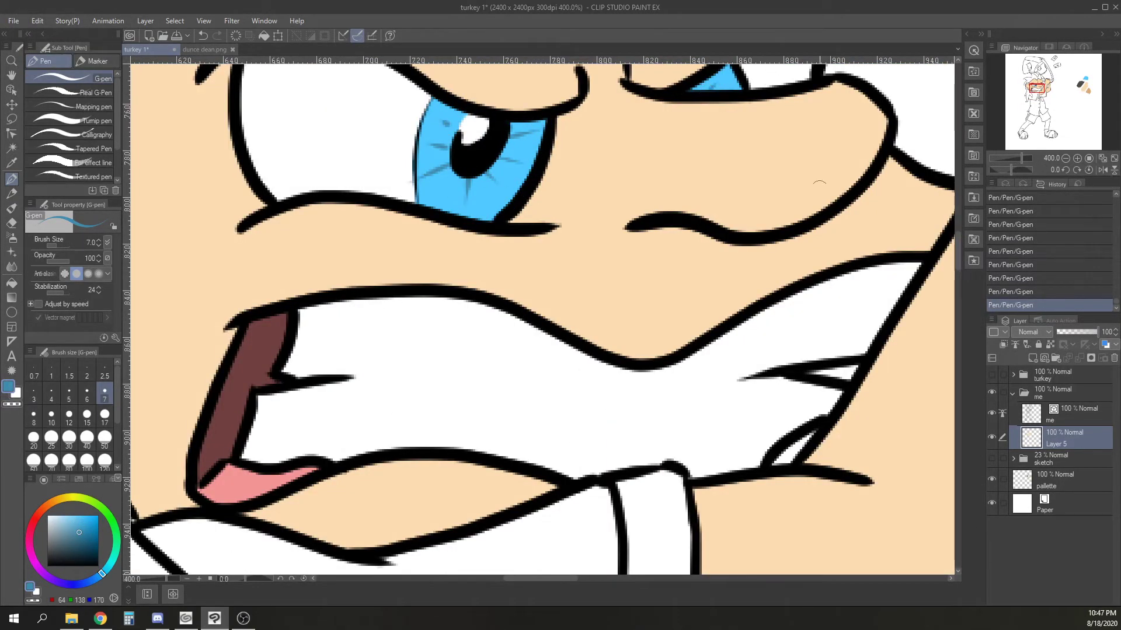
Sample the dark grey palette swatch and fill the character's spiky hair and the long hair behind the ear.
{"action": "key", "text": "ctrl+minus"}
{"action": "key", "text": "ctrl+minus"}
{"action": "key", "text": "ctrl+minus"}
{"action": "key", "text": "ctrl+minus"}
{"action": "left_click_drag", "start_coordinate": [909, 250], "coordinate": [599, 217]}
{"action": "left_click", "coordinate": [923, 205], "text": "alt"}
{"action": "left_click_drag", "start_coordinate": [768, 208], "coordinate": [916, 273]}
{"action": "key", "text": "g"}
{"action": "left_click", "coordinate": [362, 199]}
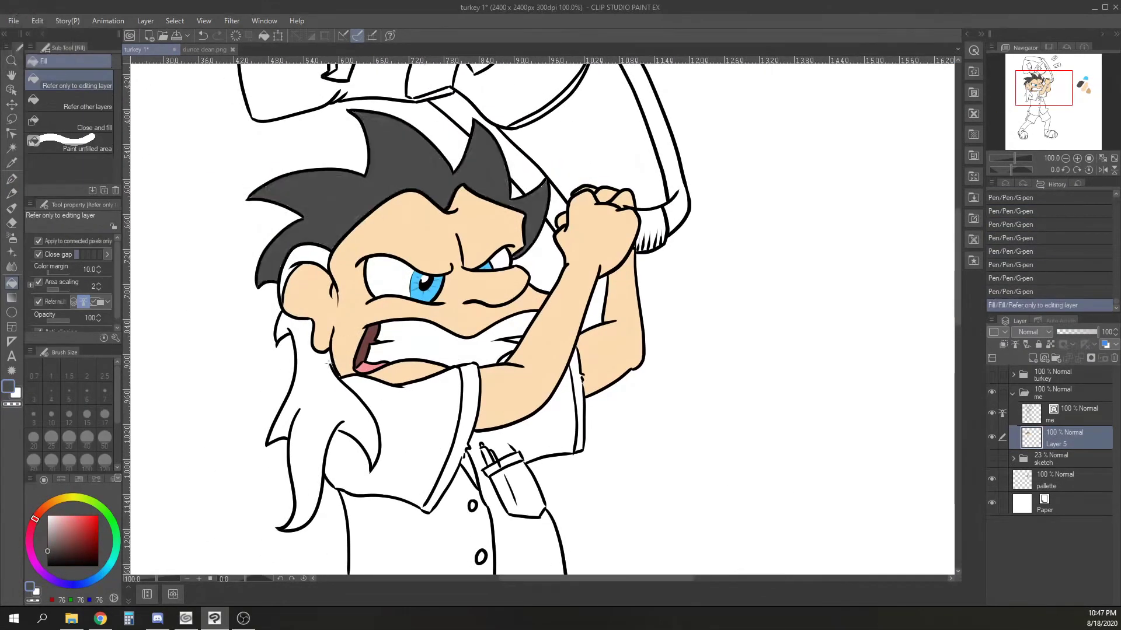
{"action": "left_click", "coordinate": [336, 397]}
Paint the small unfilled hair gap beside the jaw dark grey with the G-pen.
{"action": "scroll", "coordinate": [344, 383], "scroll_direction": "up", "scroll_amount": 2}
{"action": "left_click", "coordinate": [11, 179]}
{"action": "scroll", "coordinate": [327, 391], "scroll_direction": "up", "scroll_amount": 2}
{"action": "left_click_drag", "start_coordinate": [302, 317], "coordinate": [332, 354]}
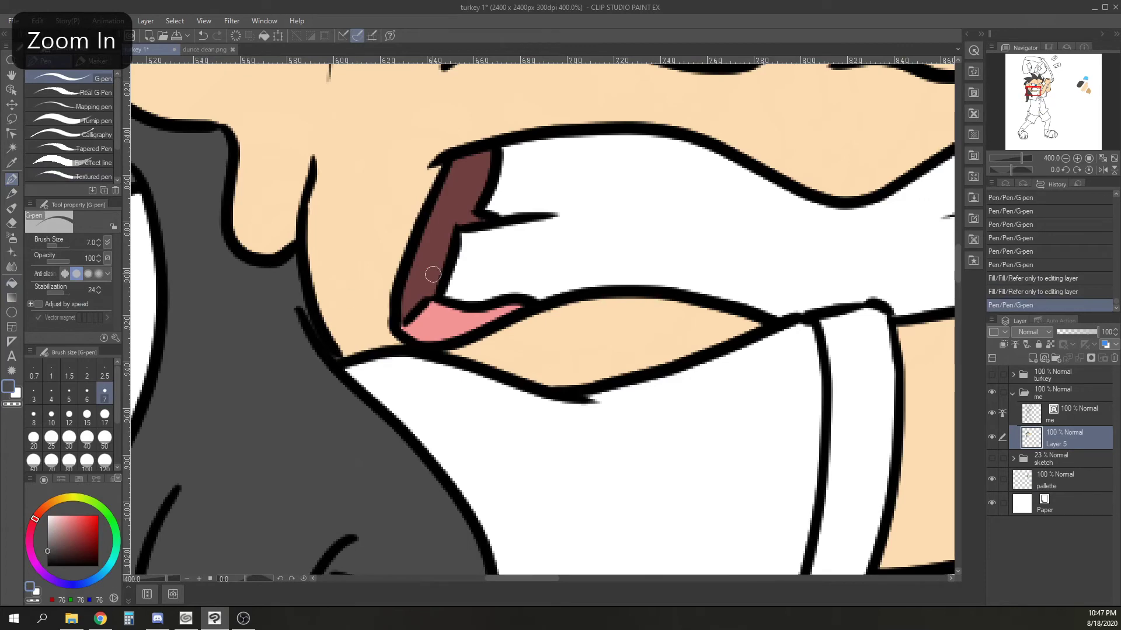
Sample the tan palette swatch, close off the area above the ear with a pen stroke and fill it with tan.
{"action": "key", "text": "ctrl+minus"}
{"action": "key", "text": "ctrl+minus"}
{"action": "key", "text": "ctrl+minus"}
{"action": "mouse_move", "coordinate": [919, 151]}
{"action": "left_mouse_down"}
{"action": "mouse_move", "coordinate": [294, 127]}
{"action": "mouse_move", "coordinate": [139, 192]}
{"action": "left_mouse_up"}
{"action": "left_click", "coordinate": [923, 379], "text": "alt"}
{"action": "mouse_move", "coordinate": [146, 233]}
{"action": "left_mouse_down"}
{"action": "mouse_move", "coordinate": [948, 268]}
{"action": "mouse_move", "coordinate": [856, 269]}
{"action": "left_mouse_up"}
{"action": "left_click_drag", "start_coordinate": [334, 248], "coordinate": [331, 255]}
{"action": "left_click", "coordinate": [14, 284]}
{"action": "key", "text": "ctrl+z"}
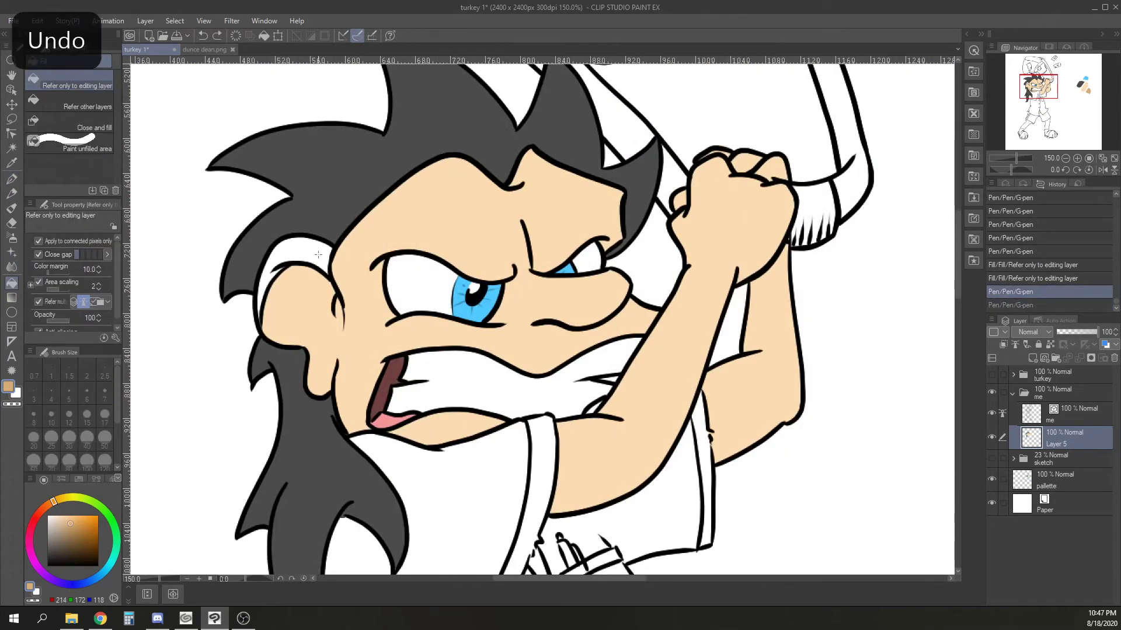
{"action": "left_click", "coordinate": [292, 249]}
Touch up the unfilled edge of the tan area above the ear with the G-pen.
{"action": "scroll", "coordinate": [273, 254], "scroll_direction": "up", "scroll_amount": 3}
{"action": "left_click", "coordinate": [12, 180]}
{"action": "left_click_drag", "start_coordinate": [417, 233], "coordinate": [431, 240]}
Choose a soft light blue and fill the character's shirt sleeve, body and chest with it.
{"action": "key", "text": "ctrl+minus"}
{"action": "key", "text": "ctrl+minus"}
{"action": "key", "text": "ctrl+minus"}
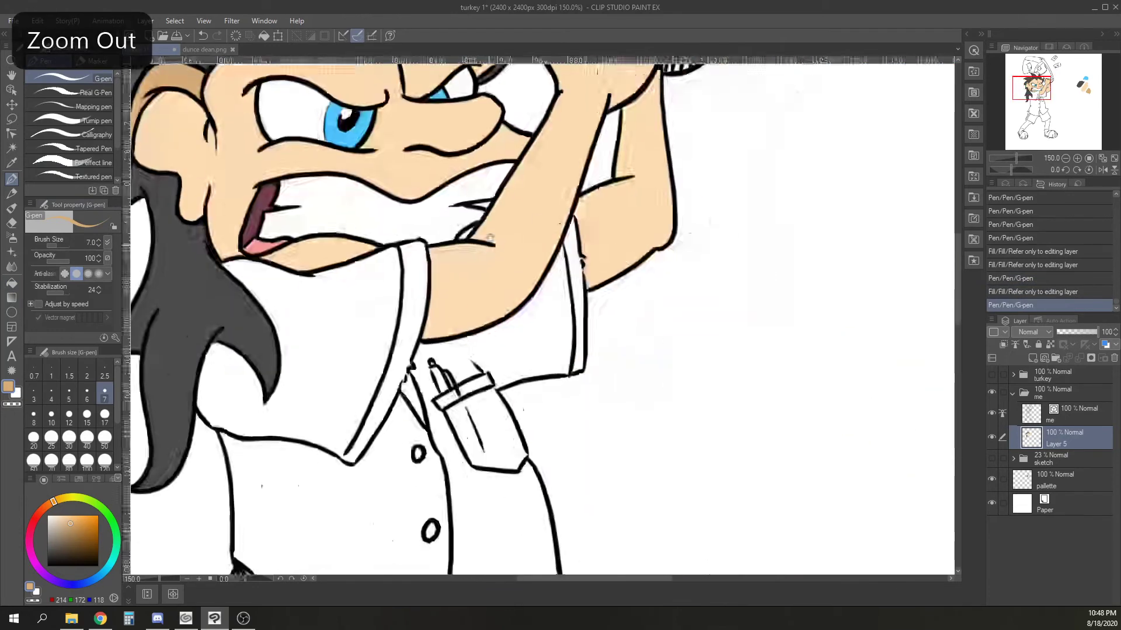
{"action": "left_click", "coordinate": [105, 574]}
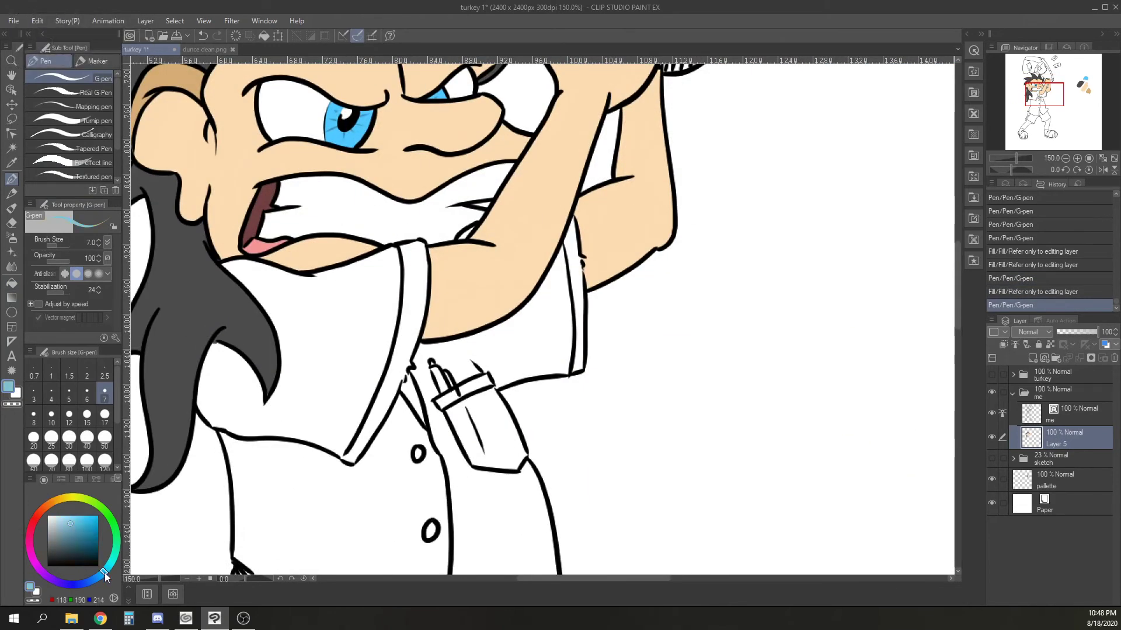
{"action": "left_click", "coordinate": [11, 283]}
{"action": "left_click", "coordinate": [333, 361]}
{"action": "left_click", "coordinate": [327, 514]}
{"action": "left_click", "coordinate": [534, 348]}
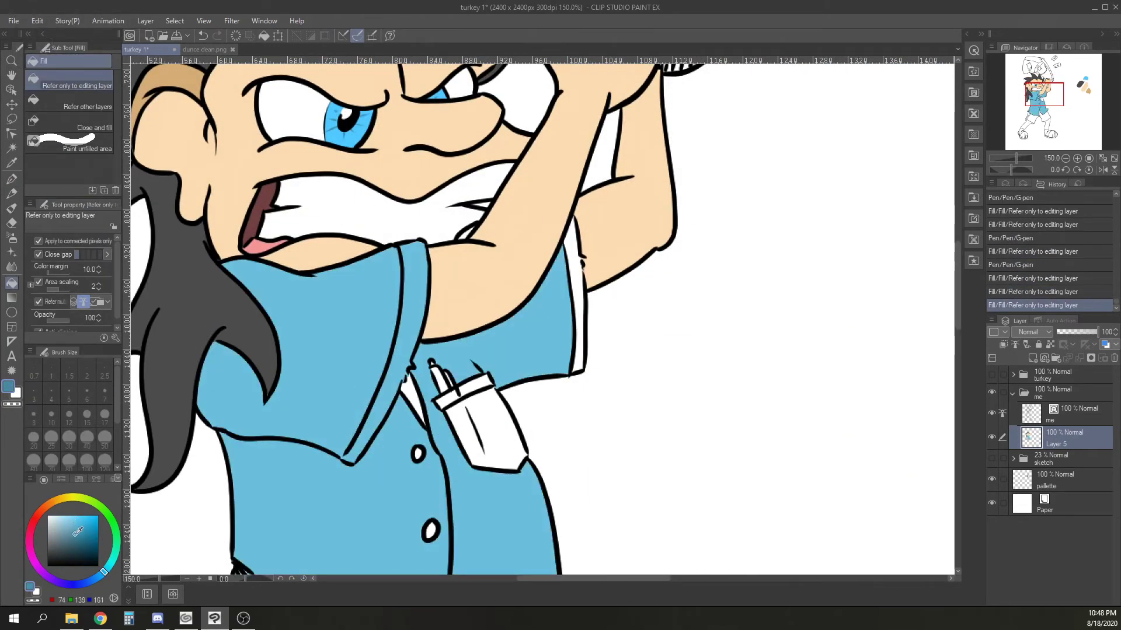
Choose a darker blue and paint the near sleeve's cuff with the G-pen at brush size 20.
{"action": "left_click", "coordinate": [75, 536]}
{"action": "key", "text": "p"}
{"action": "left_click", "coordinate": [34, 438]}
{"action": "mouse_move", "coordinate": [411, 257]}
{"action": "left_mouse_down"}
{"action": "mouse_move", "coordinate": [403, 344]}
{"action": "mouse_move", "coordinate": [349, 459]}
{"action": "mouse_move", "coordinate": [383, 417]}
{"action": "left_mouse_up"}
{"action": "left_click_drag", "start_coordinate": [359, 455], "coordinate": [402, 373]}
{"action": "mouse_move", "coordinate": [403, 374]}
{"action": "left_mouse_down"}
{"action": "mouse_move", "coordinate": [419, 291]}
{"action": "mouse_move", "coordinate": [420, 316]}
{"action": "mouse_move", "coordinate": [420, 248]}
{"action": "left_mouse_up"}
{"action": "left_click_drag", "start_coordinate": [420, 248], "coordinate": [405, 248]}
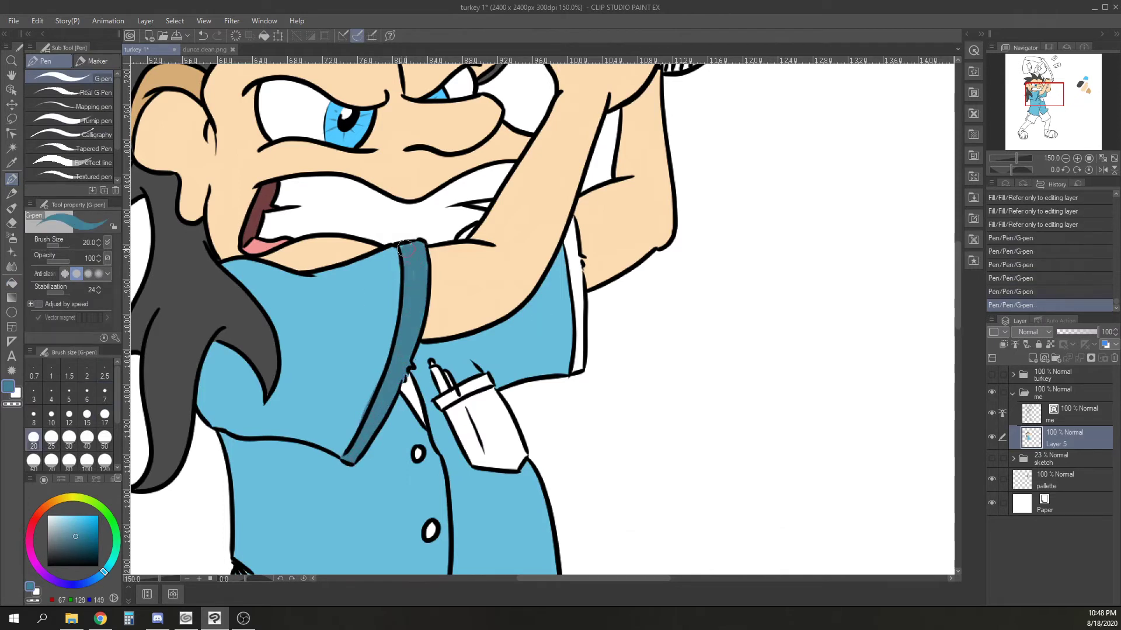
Fill the chest pocket and the far sleeve's cuff with the same darker blue.
{"action": "key", "text": "g"}
{"action": "left_click", "coordinate": [410, 363]}
{"action": "left_click", "coordinate": [475, 432]}
{"action": "left_click", "coordinate": [576, 350]}
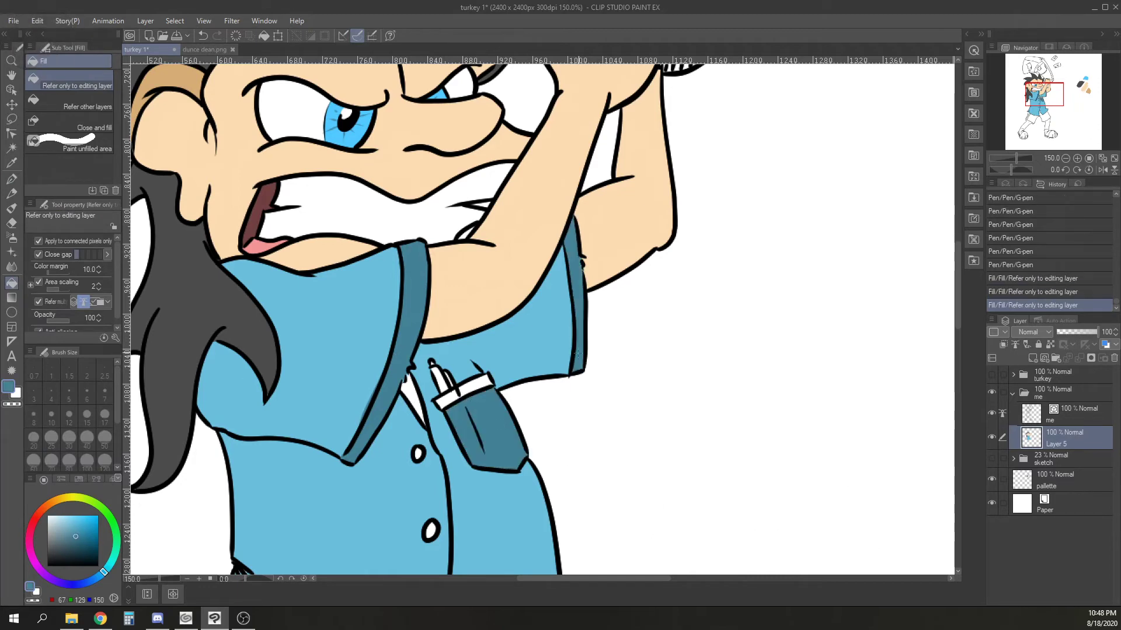
Paint the band across the top of the chest pocket dark teal with the G-pen.
{"action": "key", "text": "p"}
{"action": "scroll", "coordinate": [437, 401], "scroll_direction": "up", "scroll_amount": 3}
{"action": "left_click_drag", "start_coordinate": [443, 406], "coordinate": [507, 373]}
{"action": "left_click_drag", "start_coordinate": [507, 373], "coordinate": [573, 347]}
Paint the larger pen in the pocket red at brush size 12 and the smaller one behind it shirt blue.
{"action": "left_click", "coordinate": [38, 514]}
{"action": "left_click", "coordinate": [84, 522]}
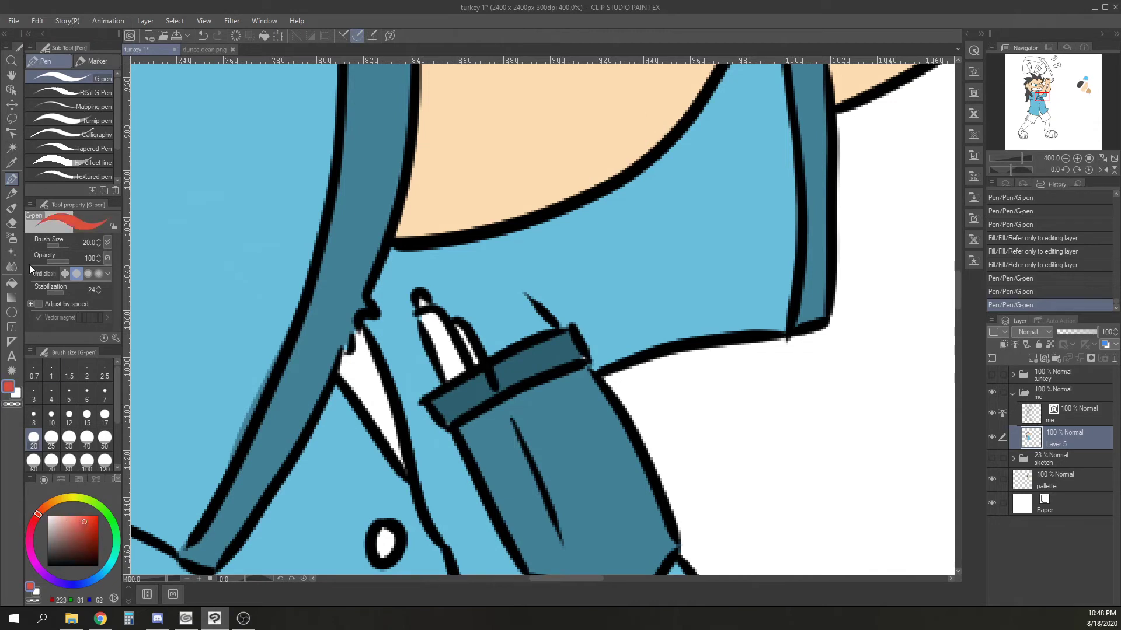
{"action": "left_click", "coordinate": [69, 415]}
{"action": "left_click_drag", "start_coordinate": [464, 382], "coordinate": [417, 304]}
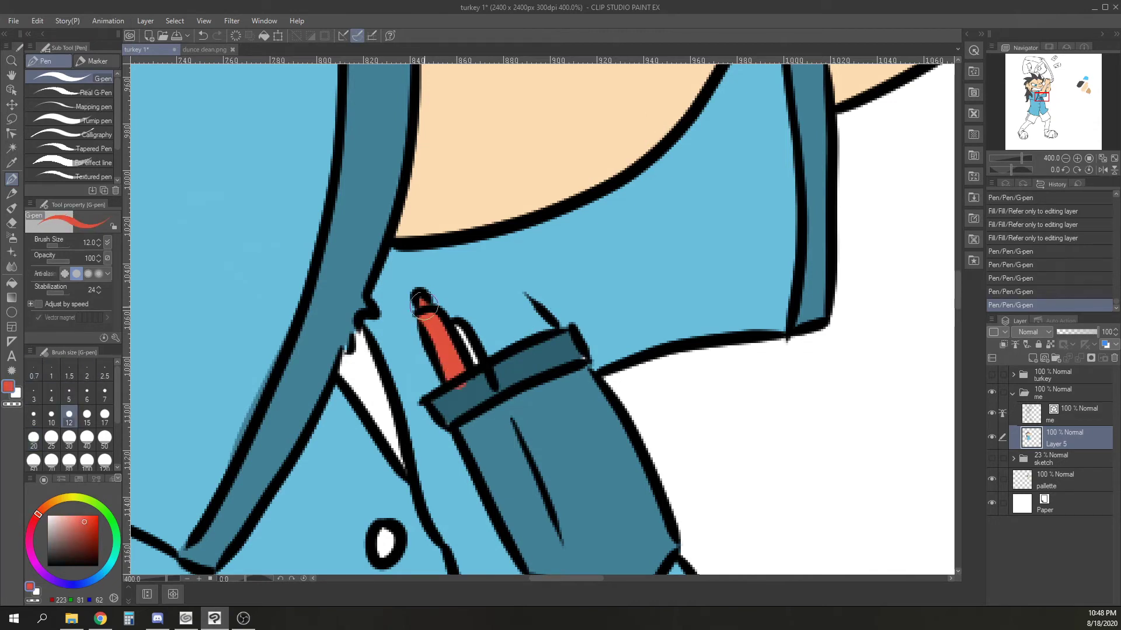
{"action": "left_click", "coordinate": [482, 387], "text": "alt"}
{"action": "left_click_drag", "start_coordinate": [457, 388], "coordinate": [471, 379]}
{"action": "left_click", "coordinate": [491, 329], "text": "alt"}
{"action": "left_click_drag", "start_coordinate": [460, 329], "coordinate": [477, 358]}
Sample the dark teal of the pocket band and paint the shirt's buttons with it.
{"action": "left_click", "coordinate": [533, 353], "text": "alt"}
{"action": "left_click_drag", "start_coordinate": [559, 363], "coordinate": [581, 357]}
{"action": "left_click_drag", "start_coordinate": [486, 432], "coordinate": [527, 190]}
{"action": "left_click_drag", "start_coordinate": [429, 307], "coordinate": [425, 299]}
{"action": "left_click_drag", "start_coordinate": [456, 504], "coordinate": [460, 527]}
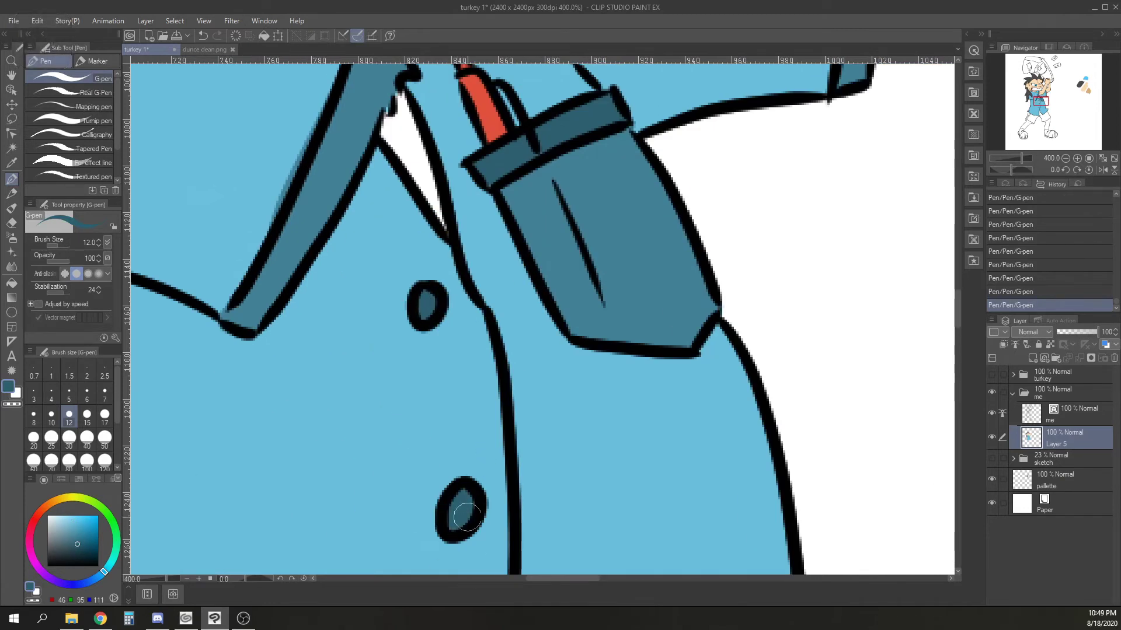
{"action": "left_click_drag", "start_coordinate": [493, 450], "coordinate": [512, 122]}
{"action": "left_click_drag", "start_coordinate": [464, 379], "coordinate": [454, 395]}
{"action": "key", "text": "ctrl+z"}
Choose a muted grey-blue and fill both legs and the side panel of the shorts.
{"action": "scroll", "coordinate": [461, 373], "scroll_direction": "down", "scroll_amount": 4}
{"action": "left_click_drag", "start_coordinate": [588, 466], "coordinate": [551, 304]}
{"action": "left_click", "coordinate": [72, 538]}
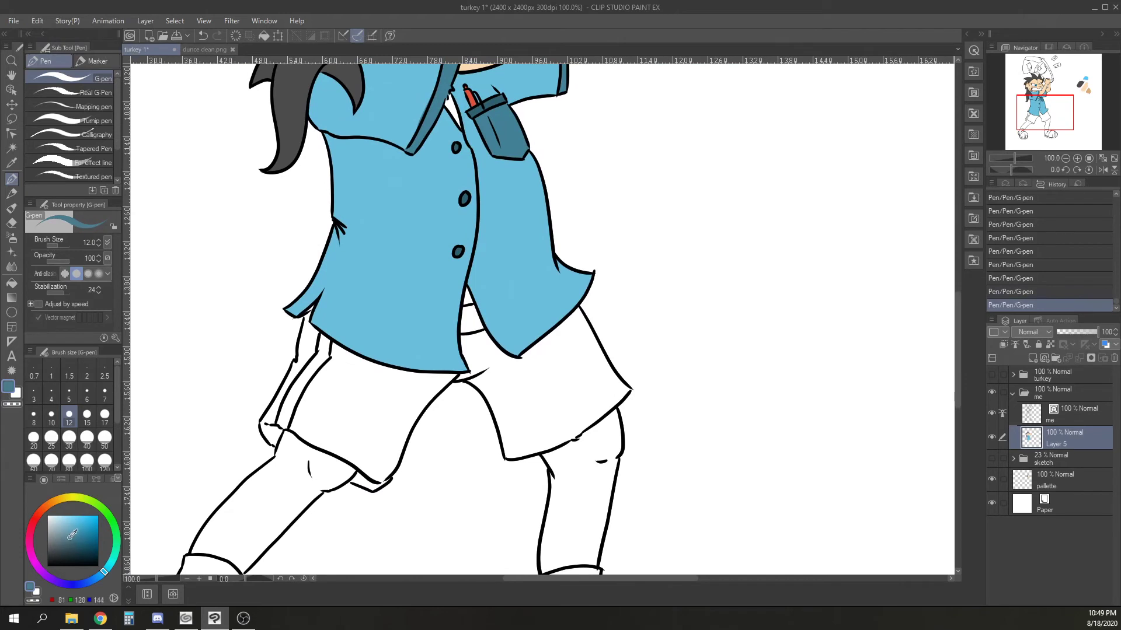
{"action": "left_click_drag", "start_coordinate": [65, 539], "coordinate": [66, 538]}
{"action": "left_click", "coordinate": [11, 284]}
{"action": "left_click", "coordinate": [374, 400]}
{"action": "left_click", "coordinate": [525, 391]}
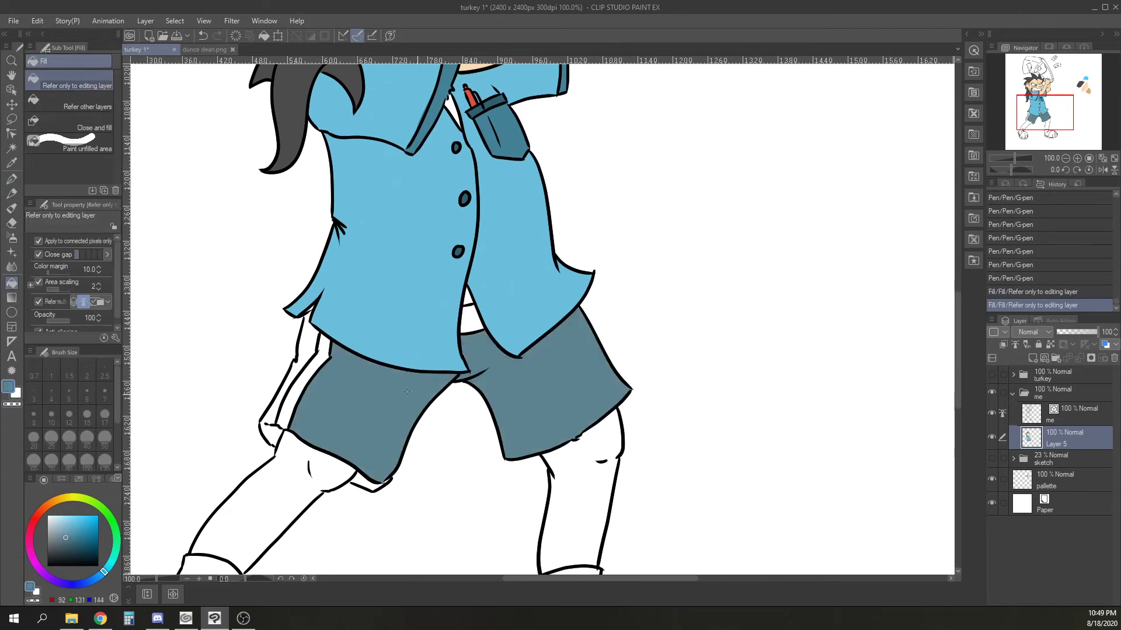
{"action": "left_click", "coordinate": [307, 347]}
Fill the shorts' side stripe with a darker grey-blue and paint the inside of the leg openings to match.
{"action": "left_click", "coordinate": [304, 378]}
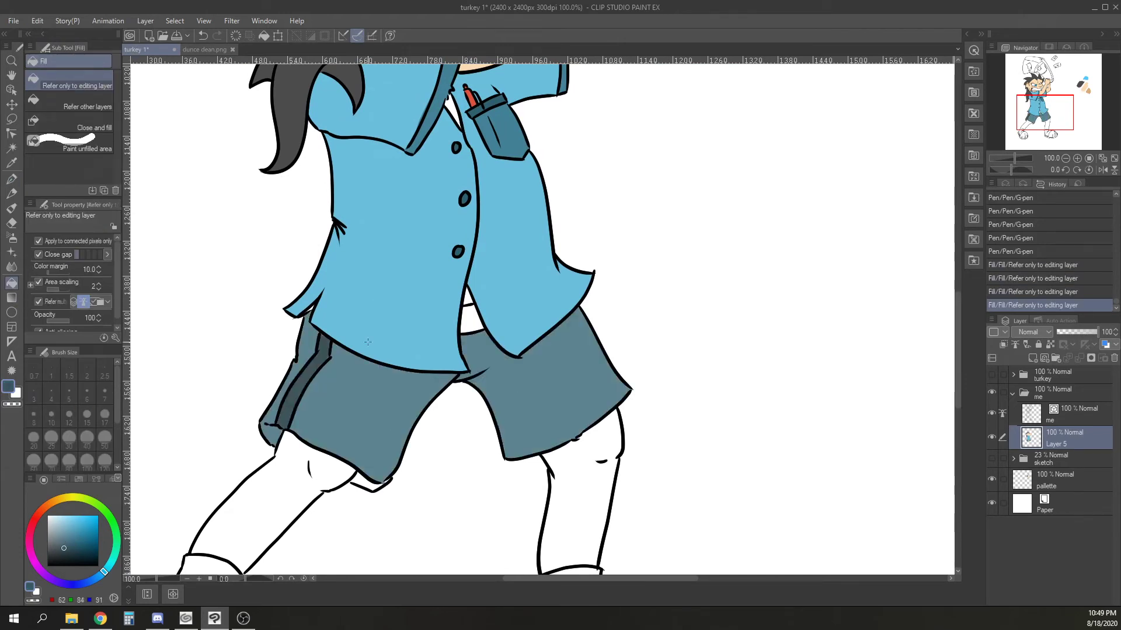
{"action": "left_click", "coordinate": [12, 179]}
{"action": "scroll", "coordinate": [322, 454], "scroll_direction": "up", "scroll_amount": 2}
{"action": "mouse_move", "coordinate": [208, 397]}
{"action": "left_mouse_down"}
{"action": "mouse_move", "coordinate": [222, 429]}
{"action": "mouse_move", "coordinate": [238, 403]}
{"action": "left_mouse_up"}
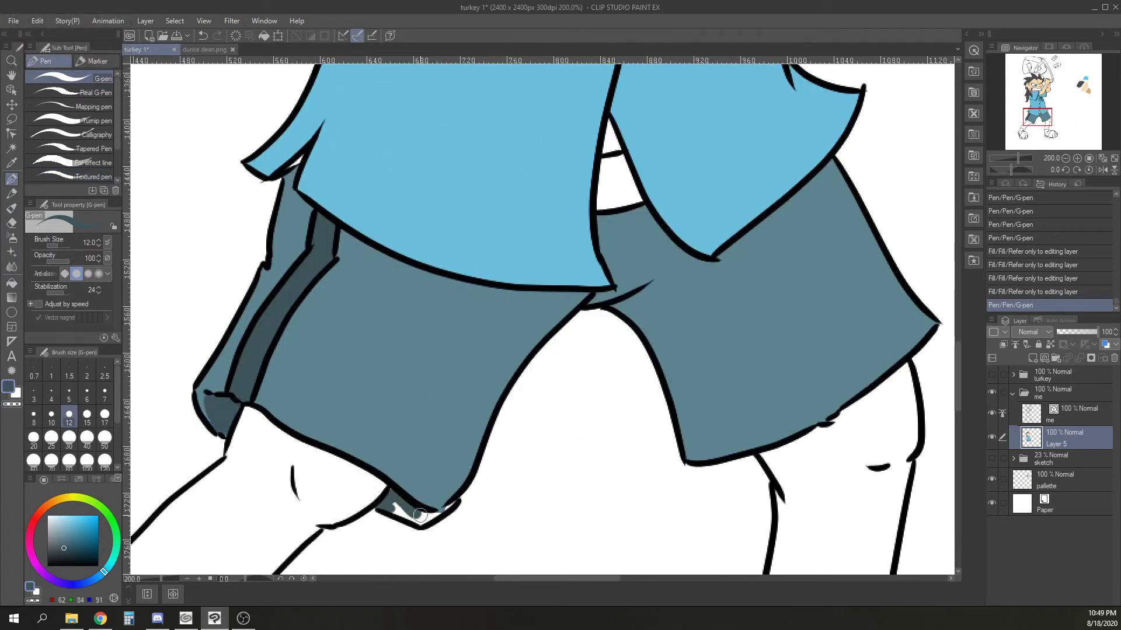
{"action": "left_click_drag", "start_coordinate": [415, 517], "coordinate": [407, 514]}
Paint the gap between the shirt's open front edges, with dark grey for the waistband.
{"action": "mouse_move", "coordinate": [603, 149]}
{"action": "left_mouse_down"}
{"action": "mouse_move", "coordinate": [557, 236]}
{"action": "mouse_move", "coordinate": [570, 236]}
{"action": "left_mouse_up"}
{"action": "left_click", "coordinate": [563, 241], "text": "alt"}
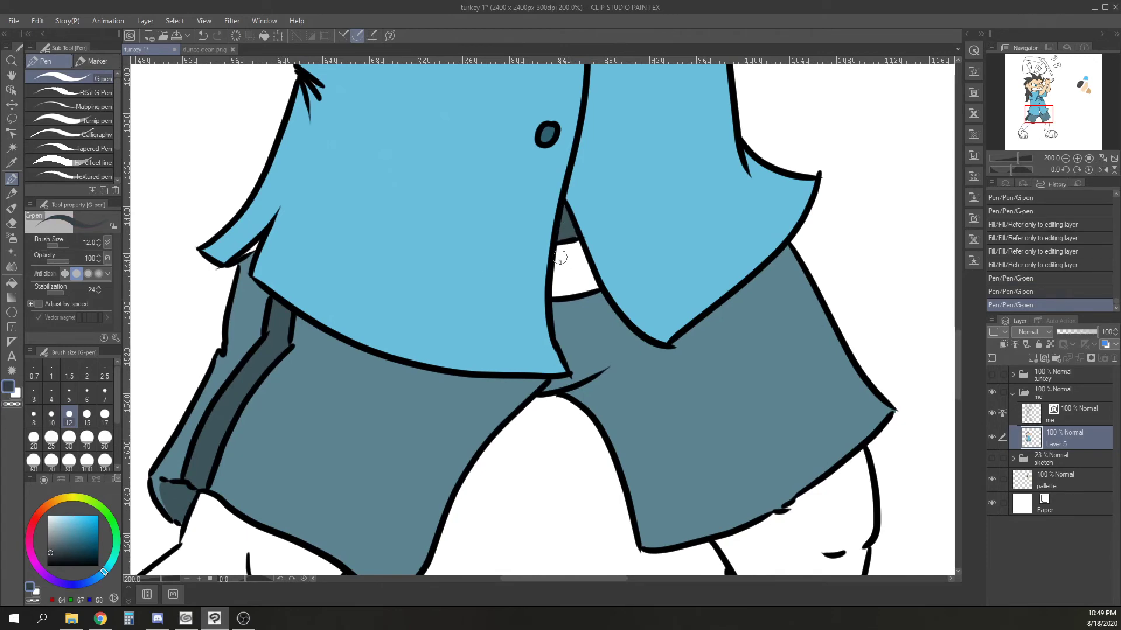
{"action": "left_click_drag", "start_coordinate": [569, 286], "coordinate": [566, 269]}
{"action": "left_click_drag", "start_coordinate": [566, 268], "coordinate": [573, 254]}
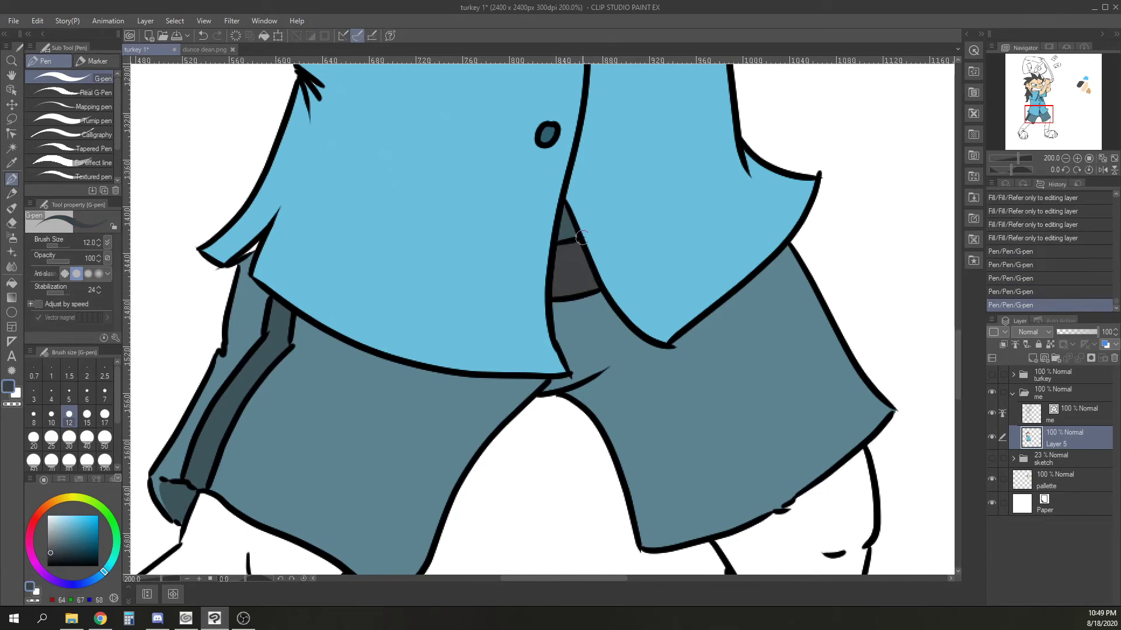
Sample the skin tone and paint the small gap between the mouth and the raised forearm.
{"action": "scroll", "coordinate": [577, 238], "scroll_direction": "down", "scroll_amount": 2}
{"action": "left_click_drag", "start_coordinate": [613, 117], "coordinate": [536, 402]}
{"action": "left_click", "coordinate": [539, 263], "text": "alt"}
{"action": "key", "text": "ctrl+plus"}
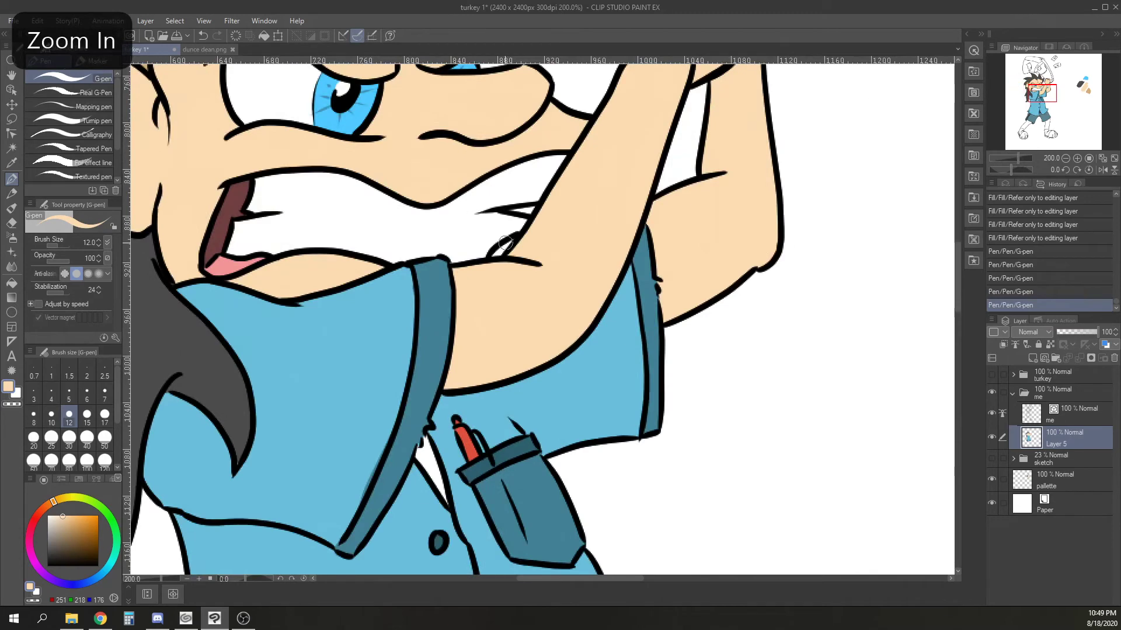
{"action": "left_click_drag", "start_coordinate": [516, 239], "coordinate": [501, 251]}
{"action": "left_click_drag", "start_coordinate": [502, 249], "coordinate": [514, 235]}
Fill both of the character's bare legs with the skin tone.
{"action": "left_click_drag", "start_coordinate": [696, 460], "coordinate": [733, 123]}
{"action": "left_click_drag", "start_coordinate": [350, 560], "coordinate": [458, 257]}
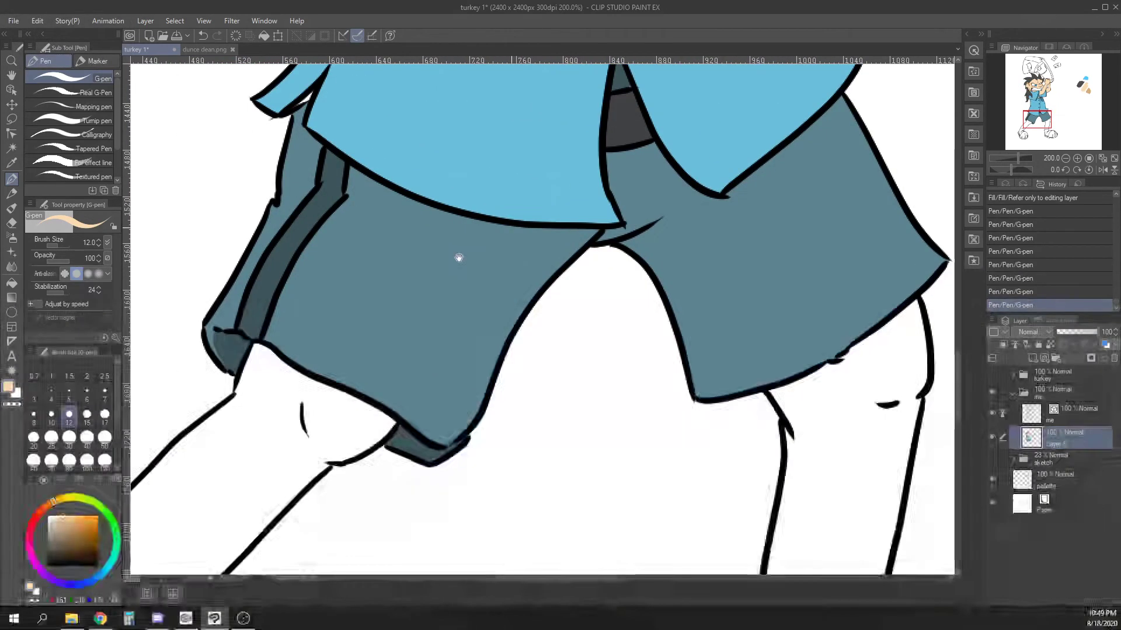
{"action": "key", "text": "ctrl+minus"}
{"action": "left_click", "coordinate": [11, 283]}
{"action": "left_click", "coordinate": [286, 467]}
{"action": "left_click", "coordinate": [765, 438]}
Erase the stray line ends around the ankle of the forward foot on the line art layer.
{"action": "scroll", "coordinate": [758, 408], "scroll_direction": "down", "scroll_amount": 5}
{"action": "left_click", "coordinate": [1068, 413]}
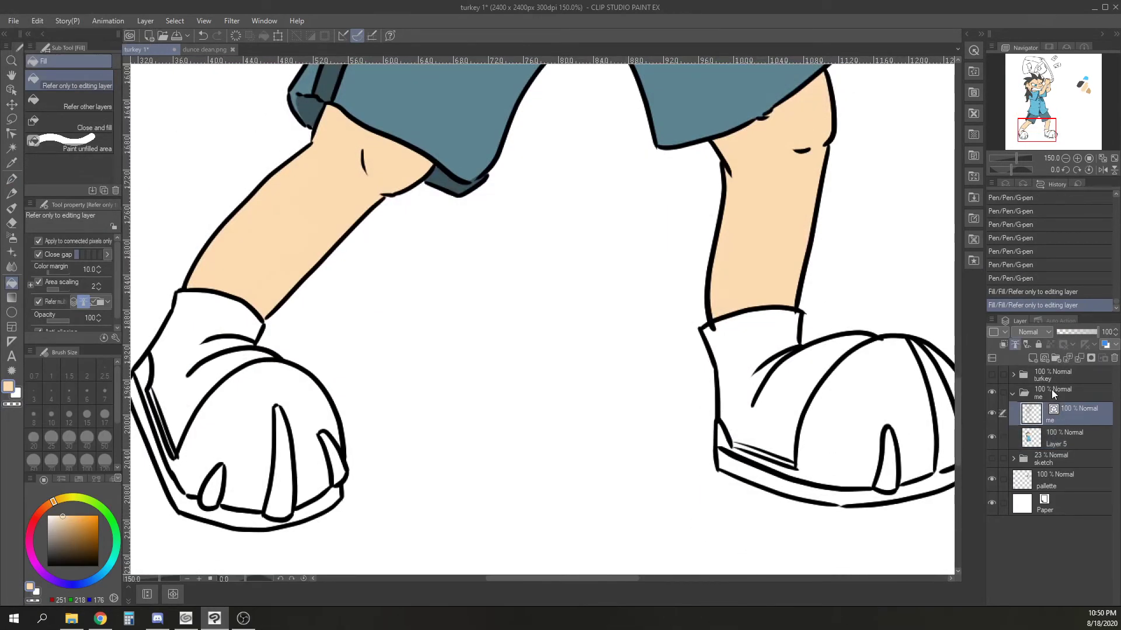
{"action": "left_click", "coordinate": [717, 330]}
{"action": "left_click", "coordinate": [791, 318]}
{"action": "left_click", "coordinate": [886, 346]}
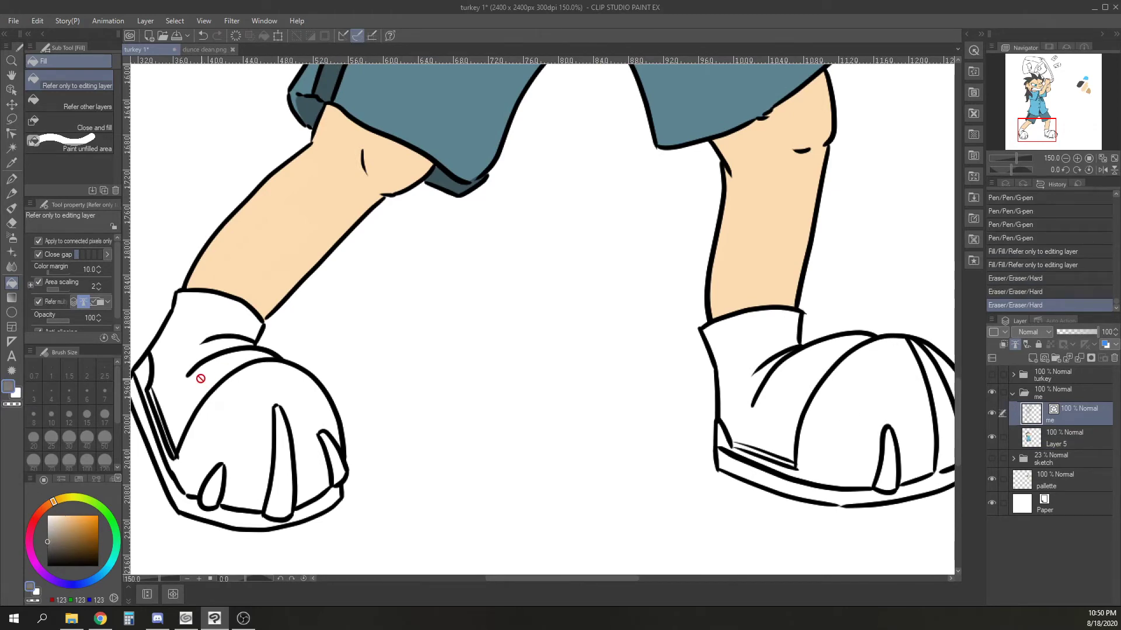
Fill the ankle and upper sections of both shoes with mid grey on Layer 5 and touch up the gap.
{"action": "left_click", "coordinate": [1066, 438]}
{"action": "left_click", "coordinate": [210, 327]}
{"action": "left_click", "coordinate": [752, 374]}
{"action": "key", "text": "ctrl+plus"}
{"action": "key", "text": "p"}
{"action": "left_click_drag", "start_coordinate": [789, 345], "coordinate": [772, 360]}
Paint the narrow strip above the forward shoe's sole near-black with the G-pen.
{"action": "left_click_drag", "start_coordinate": [424, 501], "coordinate": [229, 317]}
{"action": "left_click", "coordinate": [49, 554]}
{"action": "left_click_drag", "start_coordinate": [523, 286], "coordinate": [598, 310]}
{"action": "mouse_move", "coordinate": [528, 289]}
{"action": "left_mouse_down"}
{"action": "mouse_move", "coordinate": [598, 313]}
{"action": "mouse_move", "coordinate": [391, 258]}
{"action": "left_mouse_up"}
Choose a light grey and fill the forward shoe's sole and claws with it.
{"action": "left_click", "coordinate": [47, 523]}
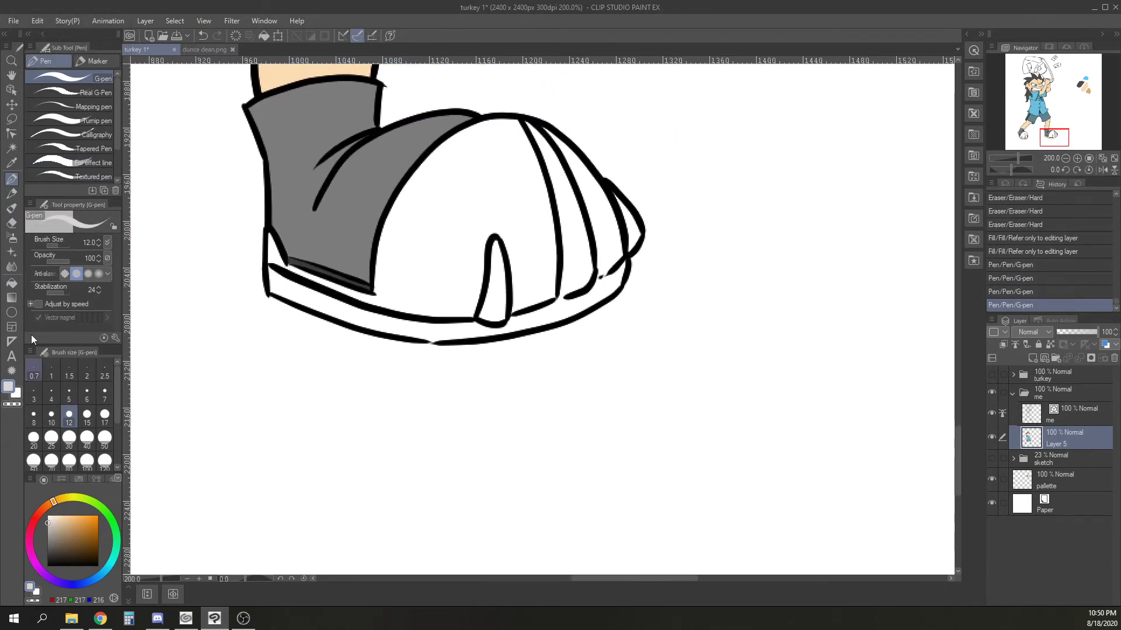
{"action": "left_click", "coordinate": [12, 283]}
{"action": "left_click", "coordinate": [498, 293]}
{"action": "left_click", "coordinate": [523, 324]}
{"action": "left_click", "coordinate": [634, 227]}
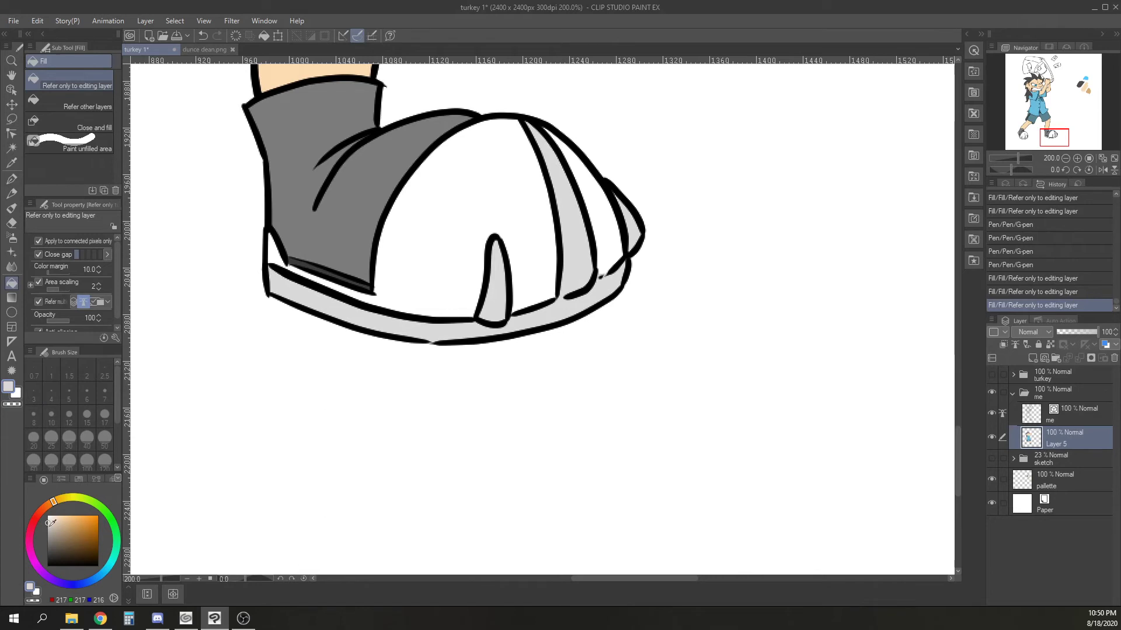
Fill the forward shoe's toe cap and heel patch with dark grey and touch up the heel edge with the G-pen.
{"action": "left_click", "coordinate": [330, 274], "text": "alt"}
{"action": "left_click", "coordinate": [517, 245]}
{"action": "left_click", "coordinate": [276, 250]}
{"action": "left_click", "coordinate": [12, 179]}
{"action": "scroll", "coordinate": [359, 275], "scroll_direction": "up", "scroll_amount": 2}
{"action": "left_click_drag", "start_coordinate": [226, 247], "coordinate": [260, 257]}
{"action": "left_click_drag", "start_coordinate": [266, 259], "coordinate": [380, 291]}
Fill the outer toe section of the forward shoe with dark grey and paint its remaining tip.
{"action": "left_click", "coordinate": [758, 222], "text": "alt"}
{"action": "left_click_drag", "start_coordinate": [764, 217], "coordinate": [598, 351]}
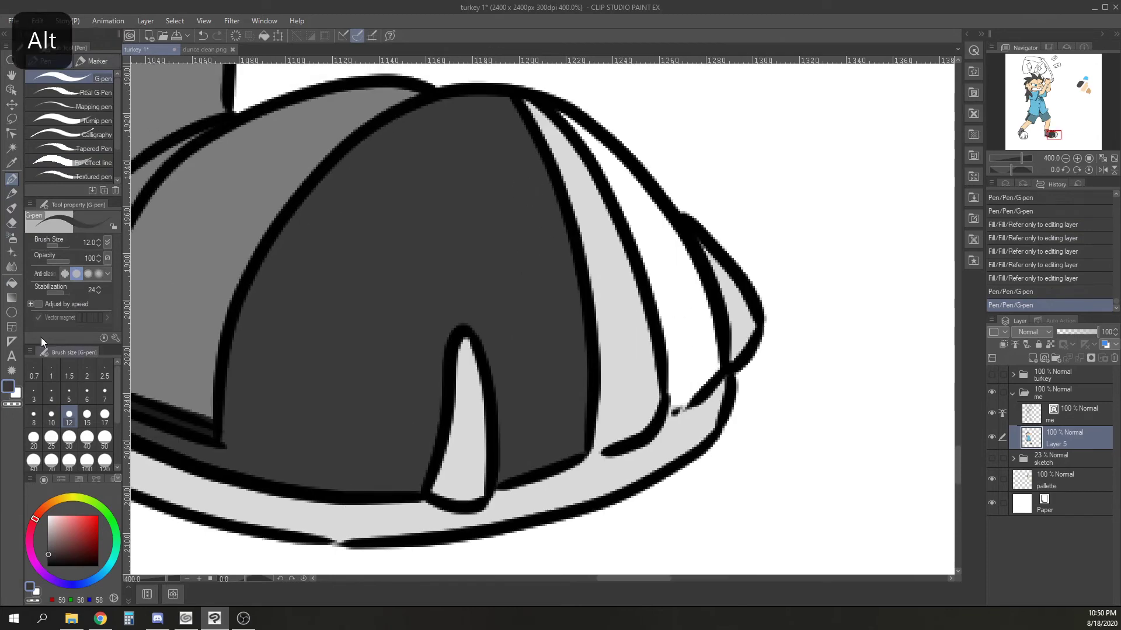
{"action": "left_click", "coordinate": [11, 283]}
{"action": "left_click", "coordinate": [671, 261]}
{"action": "left_click", "coordinate": [11, 180]}
{"action": "left_click_drag", "start_coordinate": [572, 130], "coordinate": [555, 102]}
Fill the other shoe's toe cap and heel patch with the same dark grey.
{"action": "scroll", "coordinate": [555, 111], "scroll_direction": "down", "scroll_amount": 3}
{"action": "mouse_move", "coordinate": [257, 245]}
{"action": "left_mouse_down"}
{"action": "mouse_move", "coordinate": [325, 415]}
{"action": "mouse_move", "coordinate": [635, 389]}
{"action": "left_mouse_up"}
{"action": "left_click", "coordinate": [11, 282]}
{"action": "left_click", "coordinate": [262, 373]}
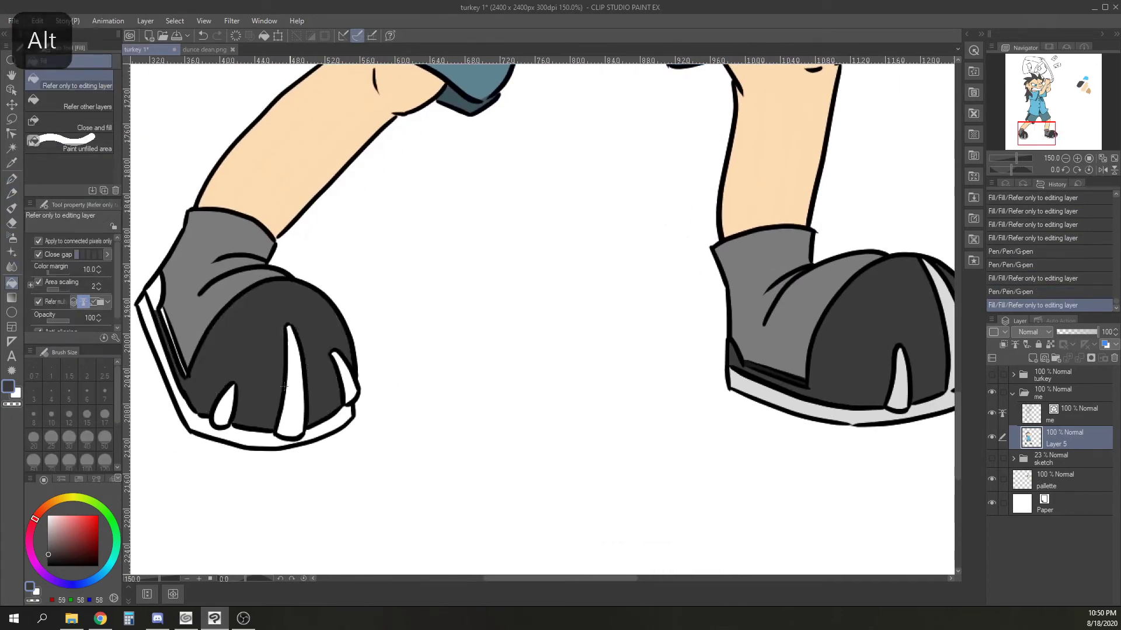
{"action": "left_click", "coordinate": [154, 292]}
Sample the light grey sole colour and fill the other shoe's claws and sole with it.
{"action": "left_click", "coordinate": [827, 406], "text": "alt"}
{"action": "left_click", "coordinate": [295, 405]}
{"action": "left_click", "coordinate": [329, 429]}
{"action": "left_click", "coordinate": [349, 387]}
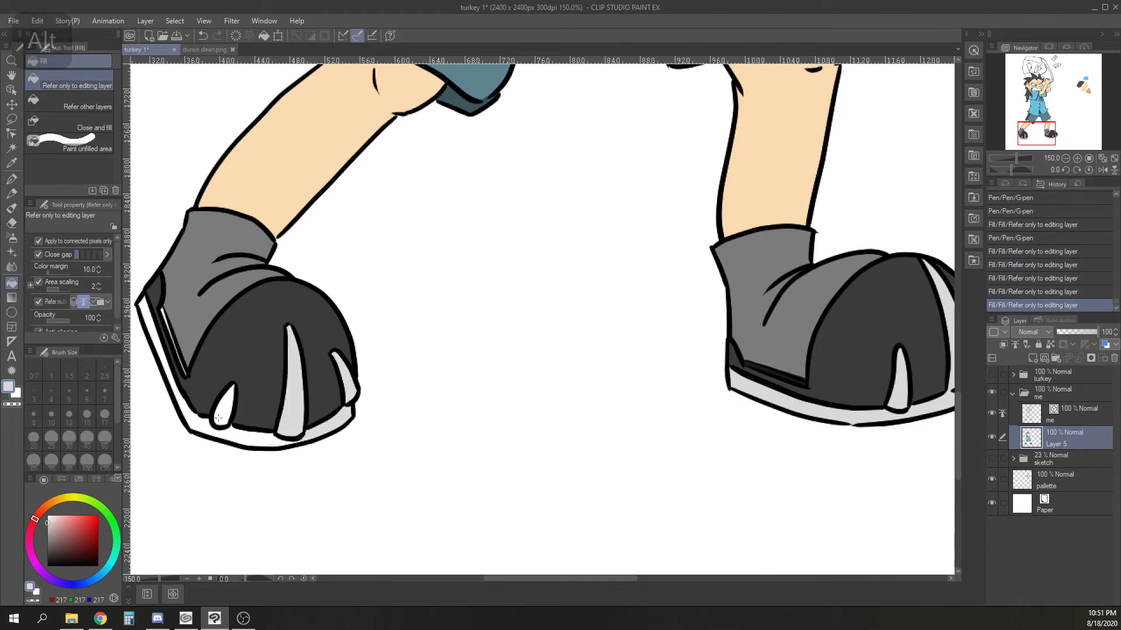
{"action": "left_click", "coordinate": [224, 416]}
{"action": "left_click", "coordinate": [237, 436]}
Sample the near-black colour and paint the narrow strip along the other shoe's side with the G-pen.
{"action": "left_click", "coordinate": [783, 375], "text": "alt"}
{"action": "key", "text": "ctrl+plus"}
{"action": "key", "text": "ctrl+plus"}
{"action": "key", "text": "ctrl+plus"}
{"action": "key", "text": "ctrl+plus"}
{"action": "key", "text": "ctrl+plus"}
{"action": "key", "text": "p"}
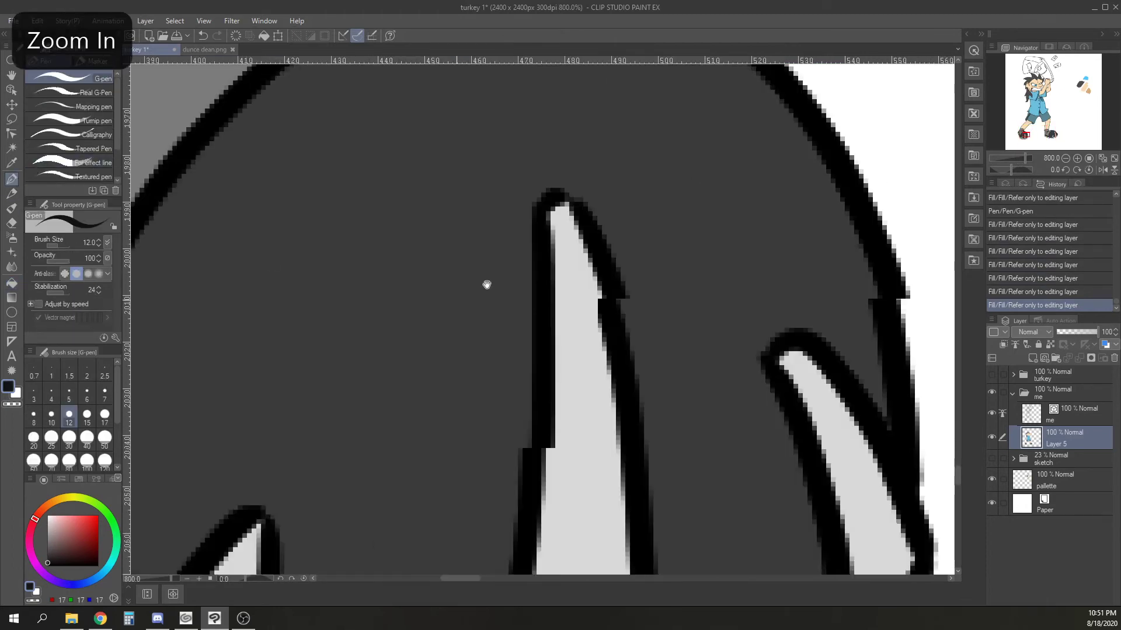
{"action": "left_click_drag", "start_coordinate": [522, 391], "coordinate": [531, 416]}
{"action": "left_click_drag", "start_coordinate": [512, 156], "coordinate": [554, 295]}
{"action": "key", "text": "ctrl+z"}
{"action": "left_click_drag", "start_coordinate": [440, 195], "coordinate": [458, 526]}
{"action": "left_click_drag", "start_coordinate": [427, 404], "coordinate": [463, 483]}
{"action": "key", "text": "ctrl+z"}
{"action": "left_click_drag", "start_coordinate": [425, 418], "coordinate": [461, 514]}
Choose a golden tan and fill the hatched end of the bag strap beside the raised fists.
{"action": "key", "text": "ctrl+minus"}
{"action": "key", "text": "ctrl+minus"}
{"action": "key", "text": "ctrl+minus"}
{"action": "key", "text": "ctrl+minus"}
{"action": "key", "text": "ctrl+minus"}
{"action": "key", "text": "ctrl+minus"}
{"action": "key", "text": "ctrl+minus"}
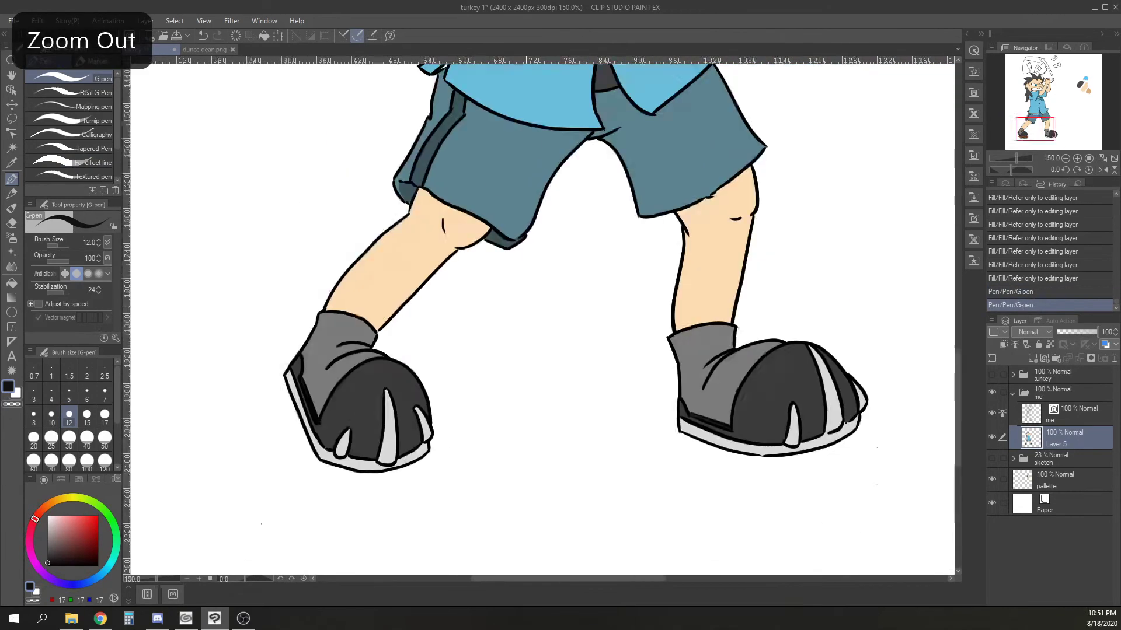
{"action": "left_click_drag", "start_coordinate": [680, 294], "coordinate": [618, 418]}
{"action": "left_click_drag", "start_coordinate": [695, 357], "coordinate": [765, 506]}
{"action": "key", "text": "ctrl+plus"}
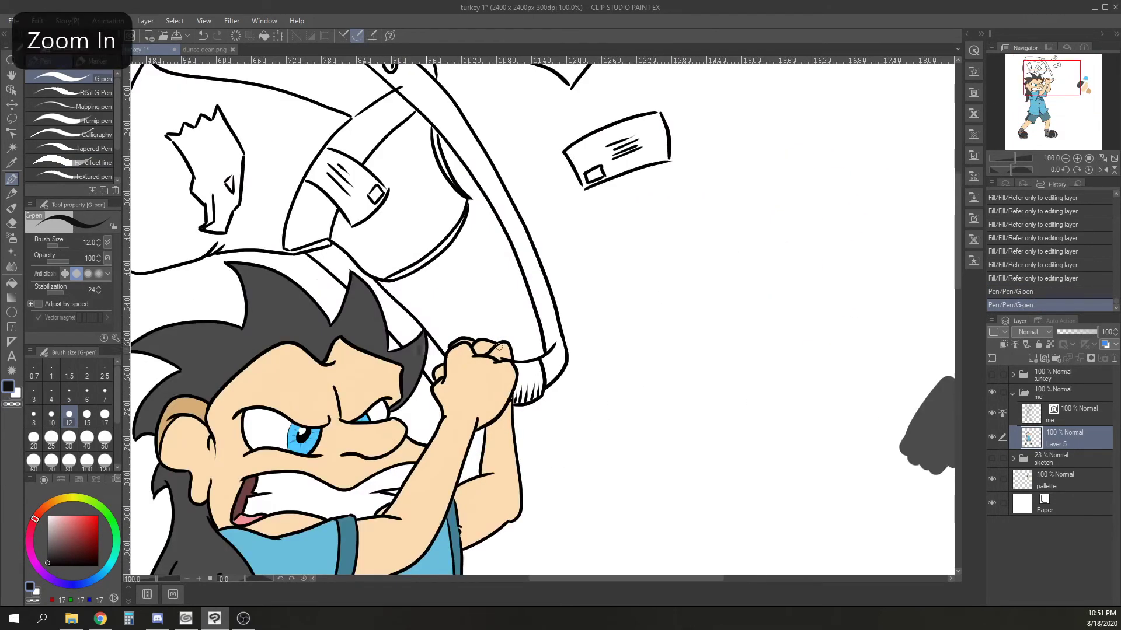
{"action": "left_click", "coordinate": [59, 500]}
{"action": "left_click", "coordinate": [68, 523]}
{"action": "left_click", "coordinate": [11, 285]}
{"action": "left_click", "coordinate": [527, 379]}
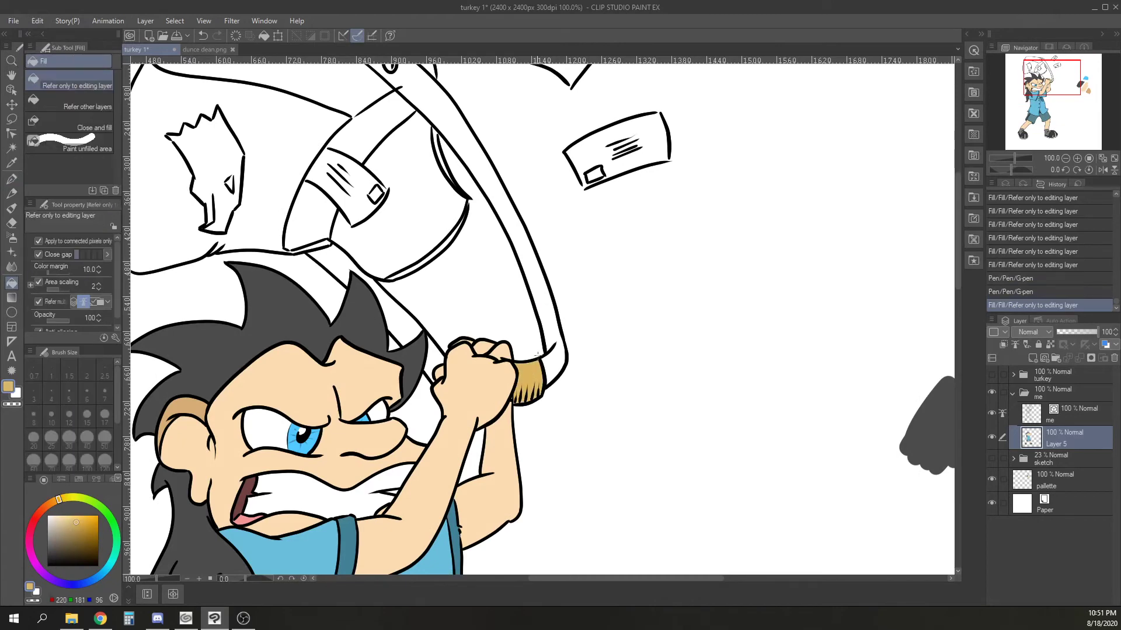
Choose a darker golden brown and fill the long bag strap and its section behind the hair.
{"action": "key", "text": "ctrl+plus"}
{"action": "left_click", "coordinate": [80, 529]}
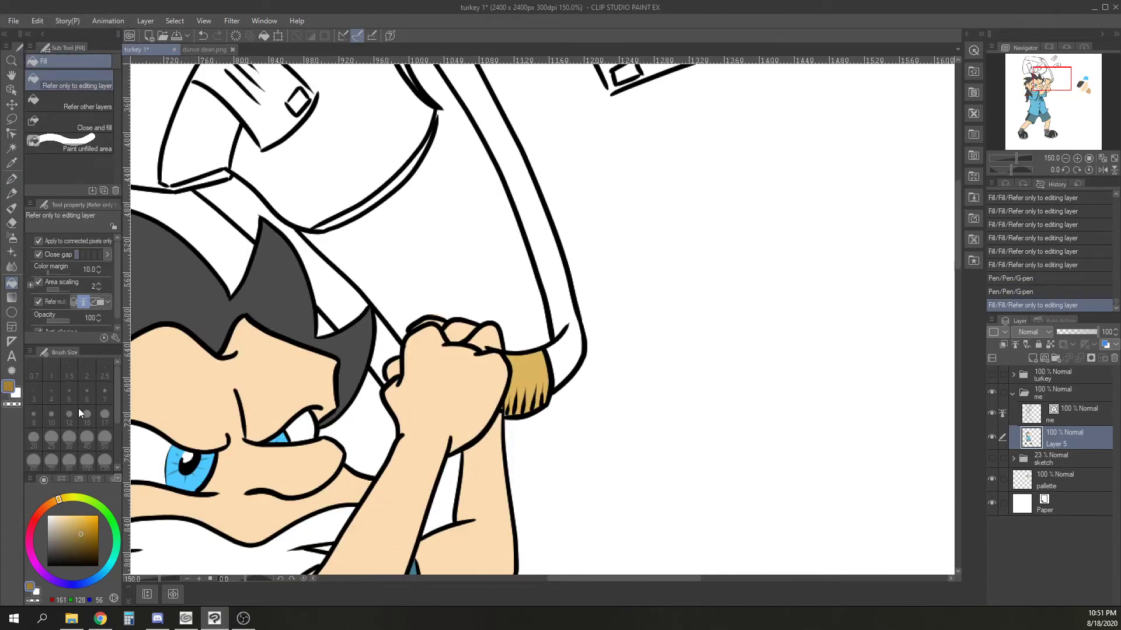
{"action": "left_click", "coordinate": [555, 292]}
{"action": "left_click", "coordinate": [338, 288]}
{"action": "left_click", "coordinate": [385, 347]}
{"action": "left_click_drag", "start_coordinate": [450, 167], "coordinate": [441, 380]}
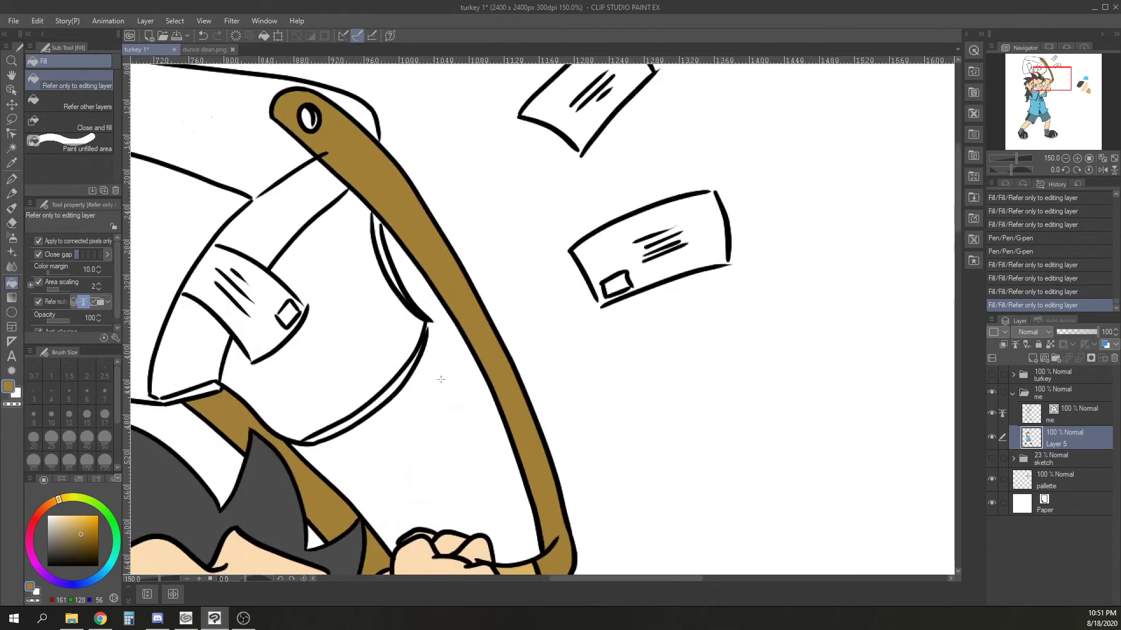
Erase the stray line crossing the edge of the brown strap on the line art layer.
{"action": "left_click", "coordinate": [1079, 416]}
{"action": "left_click", "coordinate": [330, 148]}
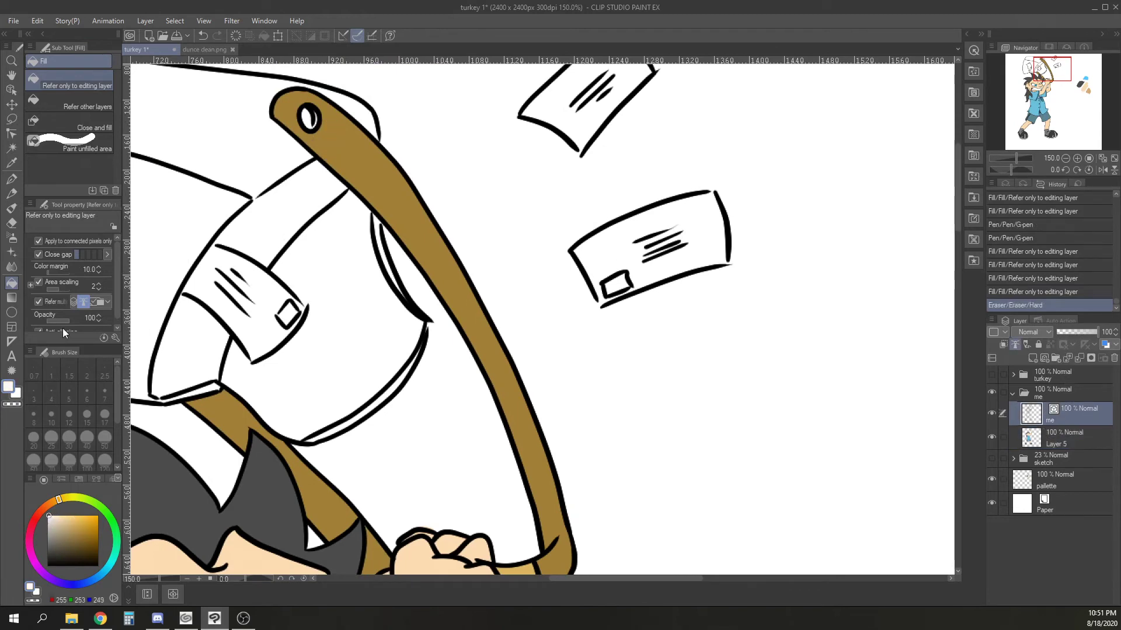
Return to Layer 5, hide the Paper layer and undo a trial off-white fill of the background.
{"action": "left_click", "coordinate": [1071, 429]}
{"action": "left_click", "coordinate": [992, 503]}
{"action": "left_click", "coordinate": [813, 296]}
{"action": "key", "text": "ctrl+z"}
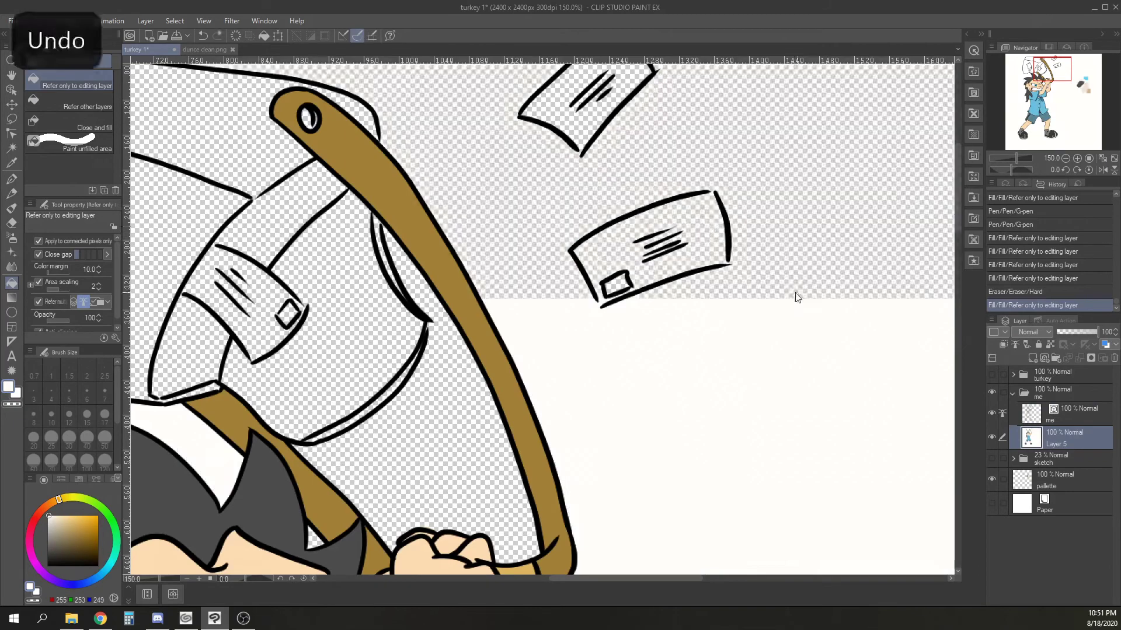
Sample the shorts' grey-blue and fill the front and side of the mailbag with it.
{"action": "scroll", "coordinate": [465, 404], "scroll_direction": "down", "scroll_amount": 2}
{"action": "left_click_drag", "start_coordinate": [440, 453], "coordinate": [547, 137]}
{"action": "left_click", "coordinate": [485, 514], "text": "alt"}
{"action": "left_click_drag", "start_coordinate": [502, 234], "coordinate": [449, 453]}
{"action": "left_click", "coordinate": [428, 253]}
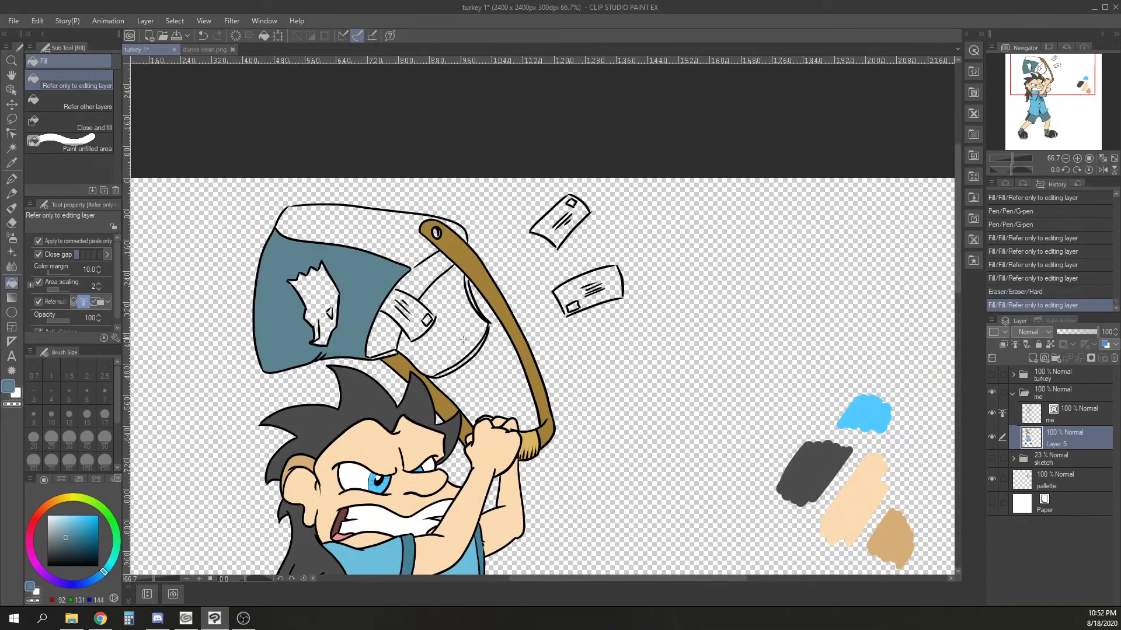
{"action": "left_click", "coordinate": [460, 339]}
Choose a dark grey-blue and fill the mailbag's closing strap and upper flap.
{"action": "scroll", "coordinate": [455, 357], "scroll_direction": "up", "scroll_amount": 2}
{"action": "left_click", "coordinate": [67, 550]}
{"action": "left_click", "coordinate": [297, 309]}
{"action": "left_click", "coordinate": [387, 169]}
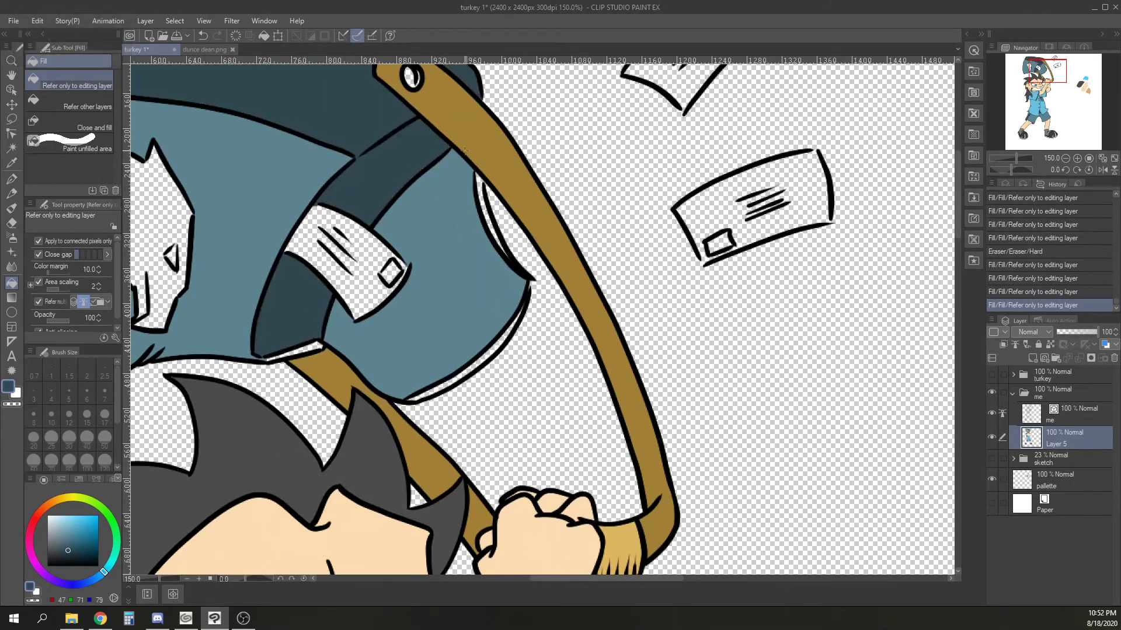
Fill the lower edge of the closing strap dark grey-blue, close a line gap and refill the mailbag's upper flap light blue.
{"action": "left_click", "coordinate": [306, 349]}
{"action": "left_click_drag", "start_coordinate": [454, 206], "coordinate": [569, 330]}
{"action": "left_click", "coordinate": [352, 285], "text": "alt"}
{"action": "left_click", "coordinate": [64, 528]}
{"action": "left_click", "coordinate": [12, 180]}
{"action": "left_click_drag", "start_coordinate": [469, 279], "coordinate": [481, 273]}
{"action": "left_click", "coordinate": [11, 283]}
{"action": "left_click", "coordinate": [441, 150]}
{"action": "left_click_drag", "start_coordinate": [510, 317], "coordinate": [376, 286]}
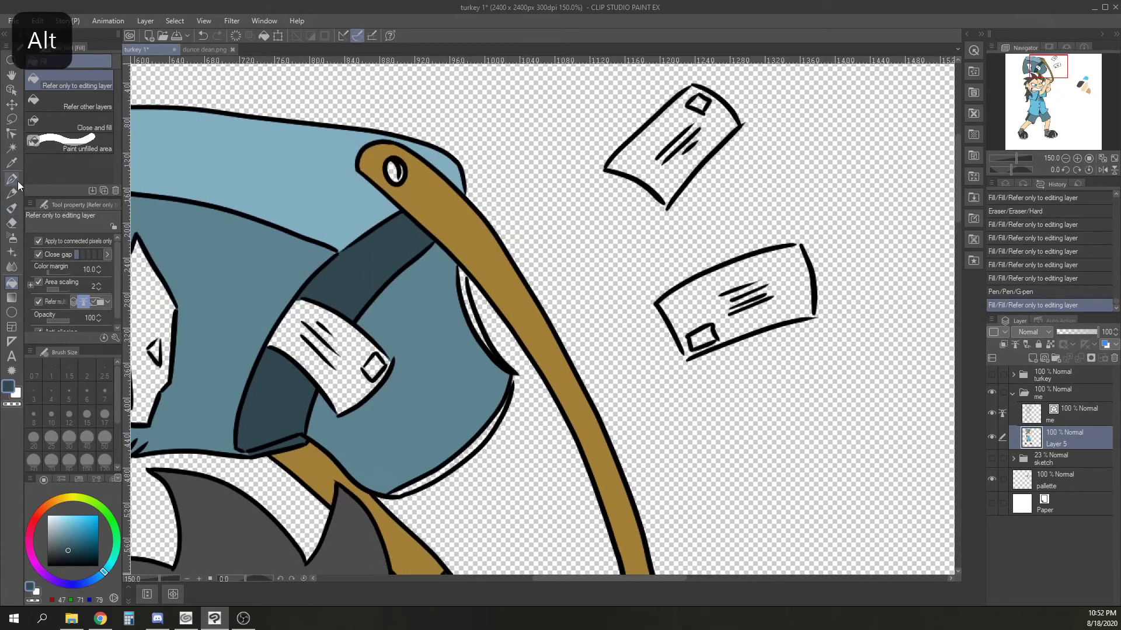
Paint the thin unfilled strips along the mailbag's side and lower edge dark grey-blue with the G-pen.
{"action": "left_click", "coordinate": [14, 180]}
{"action": "scroll", "coordinate": [442, 308], "scroll_direction": "up", "scroll_amount": 1}
{"action": "mouse_move", "coordinate": [469, 262]}
{"action": "left_mouse_down"}
{"action": "mouse_move", "coordinate": [474, 297]}
{"action": "mouse_move", "coordinate": [471, 280]}
{"action": "left_mouse_up"}
{"action": "left_click_drag", "start_coordinate": [472, 270], "coordinate": [476, 294]}
{"action": "left_click_drag", "start_coordinate": [472, 279], "coordinate": [483, 326]}
{"action": "left_click_drag", "start_coordinate": [485, 322], "coordinate": [498, 350]}
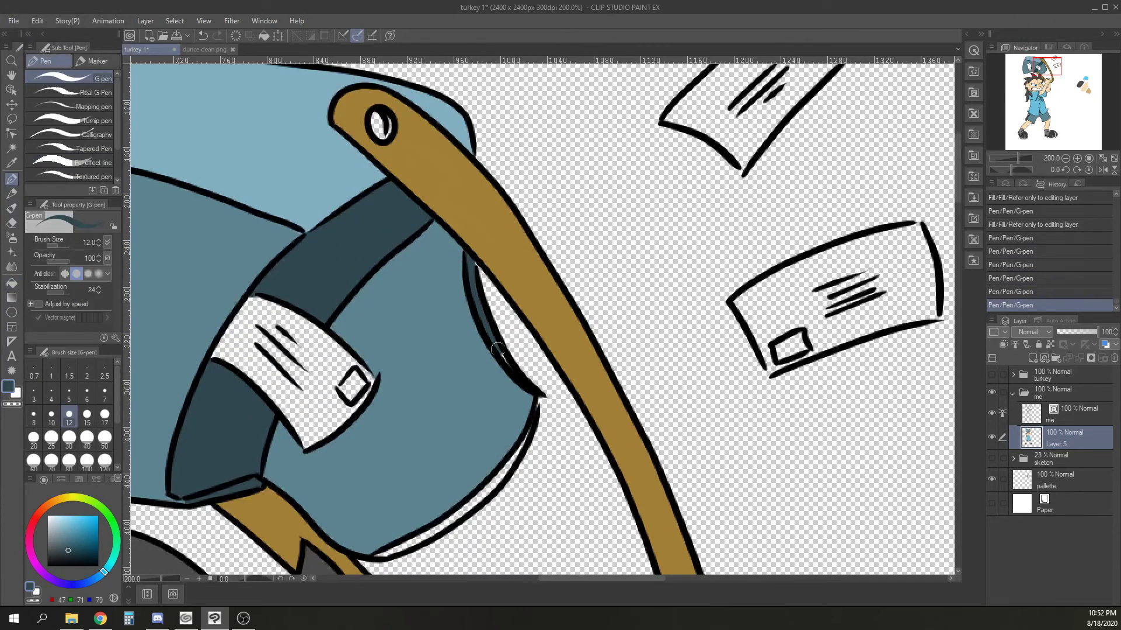
{"action": "mouse_move", "coordinate": [374, 558]}
{"action": "left_mouse_down"}
{"action": "mouse_move", "coordinate": [417, 542]}
{"action": "mouse_move", "coordinate": [501, 476]}
{"action": "left_mouse_up"}
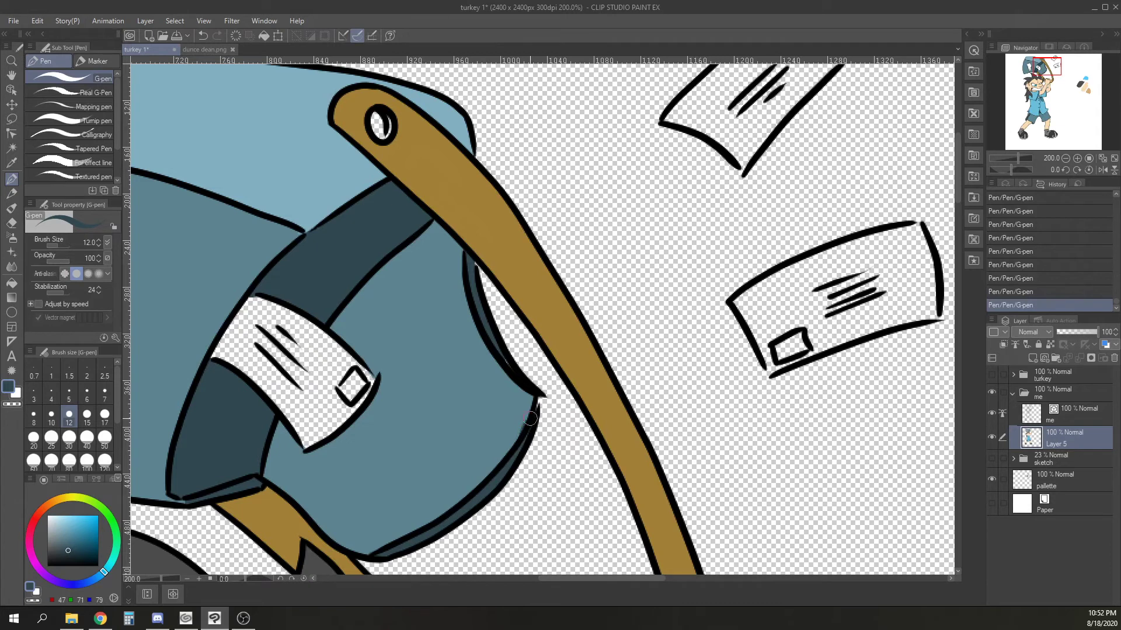
{"action": "key", "text": "alt"}
{"action": "left_click", "coordinate": [502, 345], "text": "alt"}
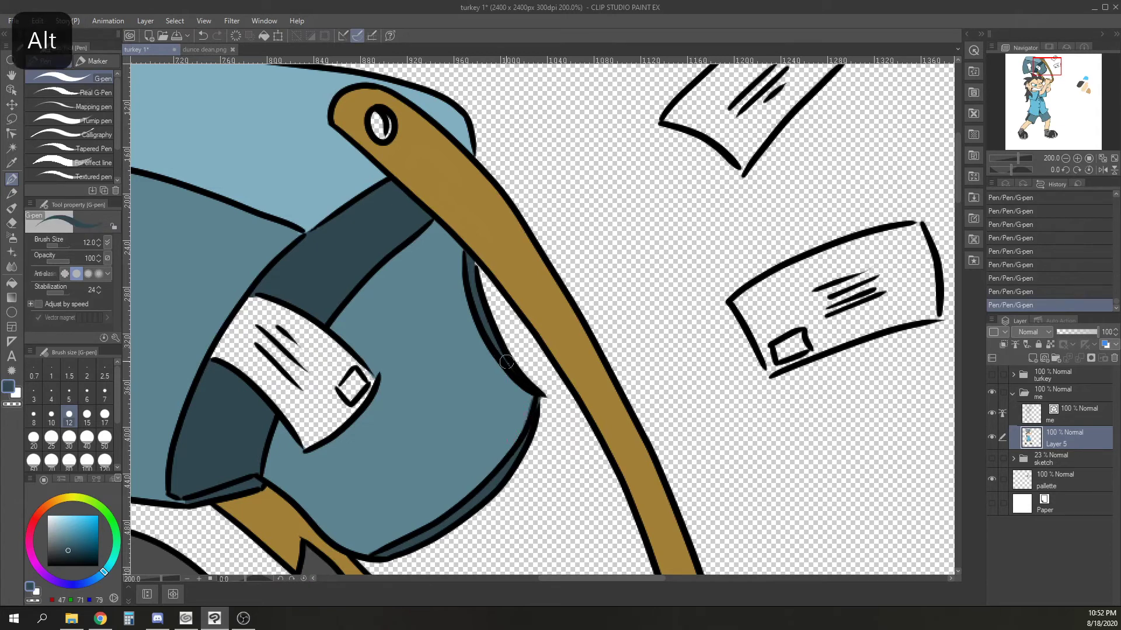
{"action": "left_click_drag", "start_coordinate": [503, 357], "coordinate": [511, 367]}
Colour the stamp on the mailbag's letter orange and fill the rest of that letter white.
{"action": "left_click_drag", "start_coordinate": [410, 436], "coordinate": [443, 387]}
{"action": "left_click", "coordinate": [48, 505]}
{"action": "left_click", "coordinate": [87, 521]}
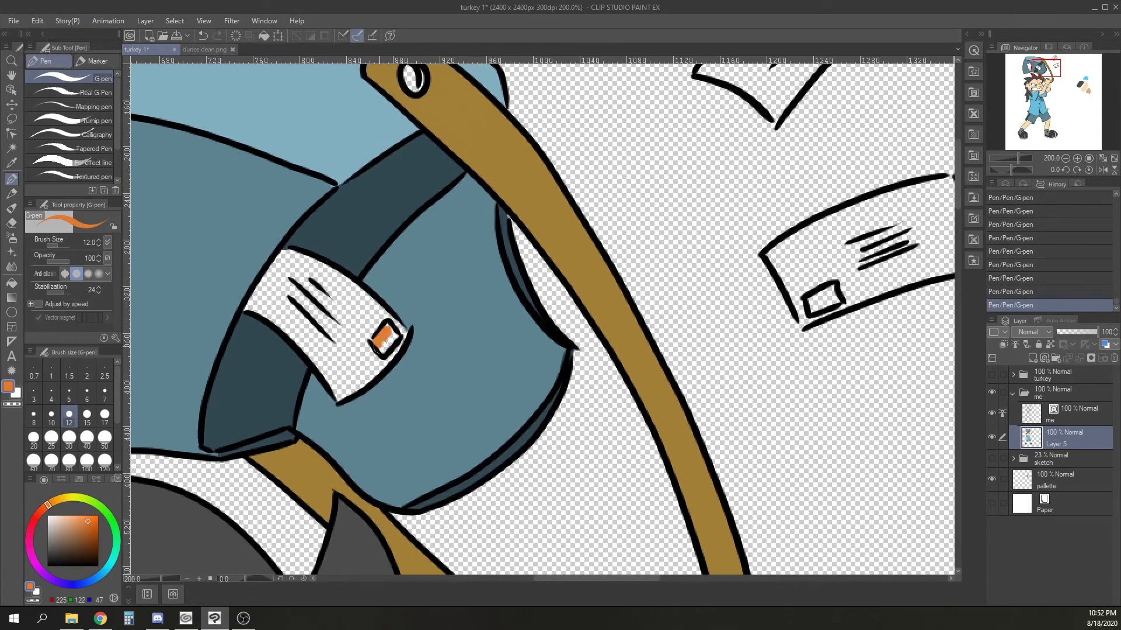
{"action": "left_click", "coordinate": [47, 516]}
{"action": "left_click", "coordinate": [12, 283]}
{"action": "left_click", "coordinate": [326, 344]}
{"action": "left_click_drag", "start_coordinate": [673, 384], "coordinate": [575, 396]}
{"action": "left_click", "coordinate": [12, 179]}
{"action": "left_click_drag", "start_coordinate": [308, 342], "coordinate": [302, 337]}
Close the corner gaps of the two loose letters with white pen strokes and fill both letters white.
{"action": "left_click_drag", "start_coordinate": [671, 169], "coordinate": [414, 335]}
{"action": "left_click_drag", "start_coordinate": [421, 293], "coordinate": [418, 301]}
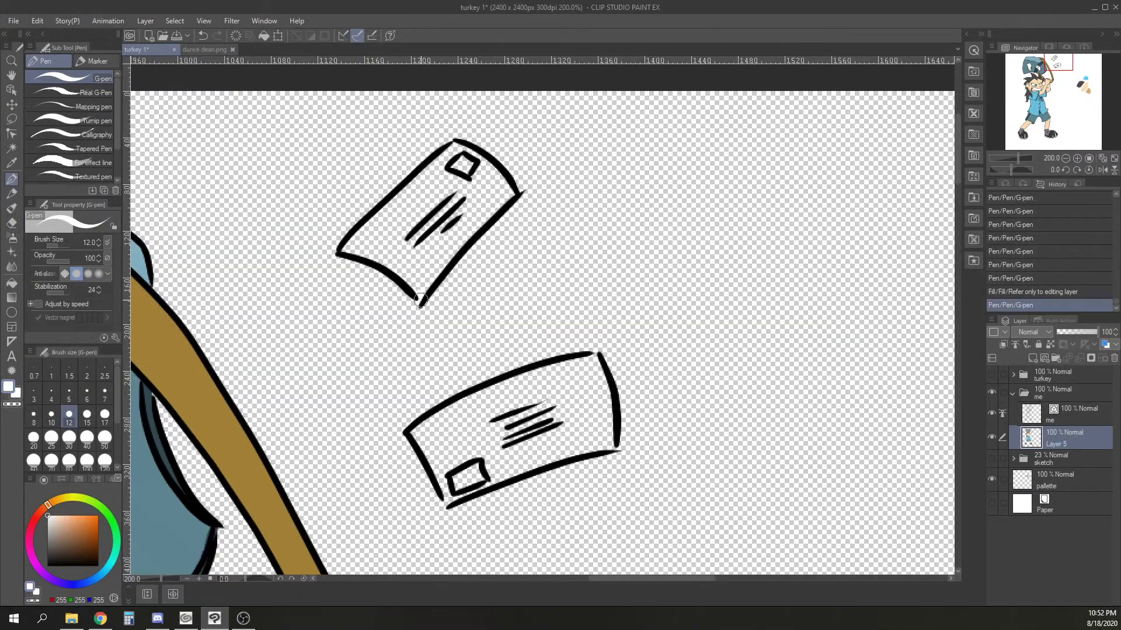
{"action": "left_click_drag", "start_coordinate": [447, 498], "coordinate": [445, 504]}
{"action": "left_click_drag", "start_coordinate": [594, 361], "coordinate": [601, 353]}
{"action": "left_click_drag", "start_coordinate": [615, 447], "coordinate": [620, 450]}
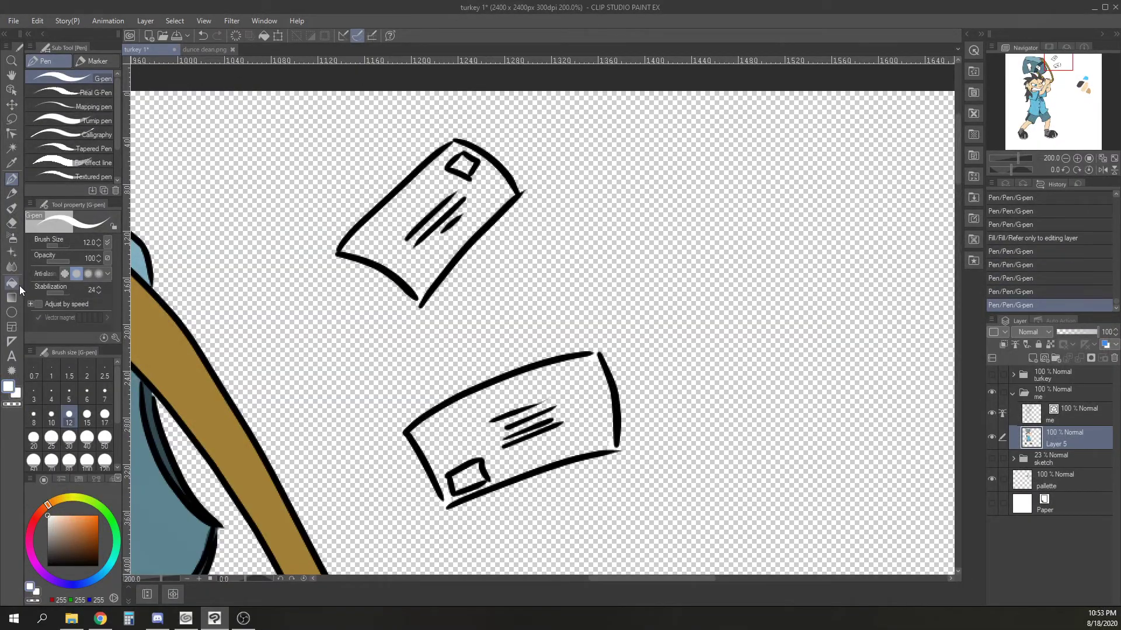
{"action": "left_click", "coordinate": [12, 283]}
{"action": "left_click", "coordinate": [385, 240]}
{"action": "left_click", "coordinate": [467, 426]}
Colour the stamps on the two loose letters, choosing green for the second one.
{"action": "left_click", "coordinate": [86, 582]}
{"action": "left_click", "coordinate": [98, 519]}
{"action": "left_click", "coordinate": [462, 165]}
{"action": "left_click", "coordinate": [95, 503]}
Hide the pallette layer and add a raster layer above Layer 5 with its blending mode set to Brightness.
{"action": "key", "text": "ctrl+minus"}
{"action": "key", "text": "ctrl+minus"}
{"action": "key", "text": "ctrl+minus"}
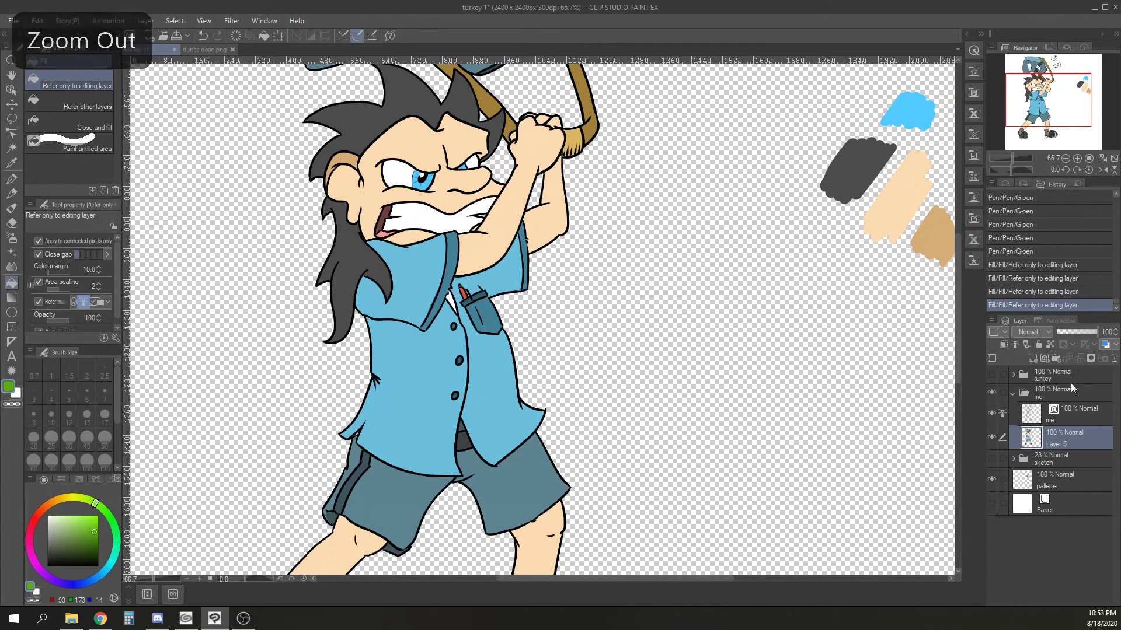
{"action": "left_click", "coordinate": [991, 479]}
{"action": "left_click", "coordinate": [1033, 357]}
{"action": "left_click", "coordinate": [1032, 332]}
{"action": "left_click", "coordinate": [1030, 320]}
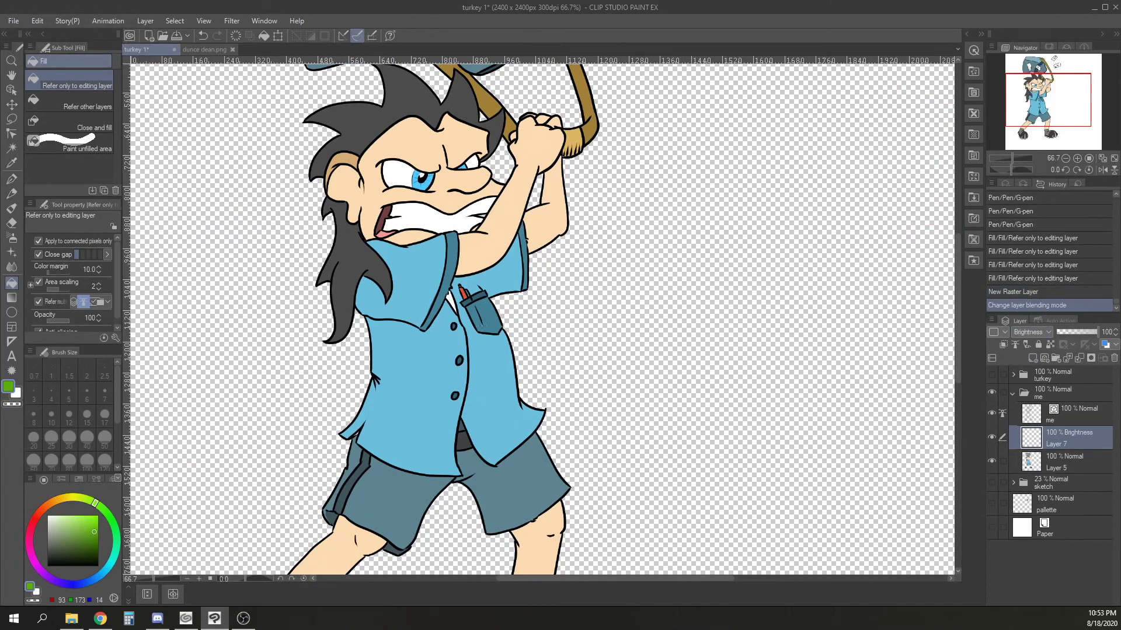
Ink a solid black shadow at the inner corner of the large eye with the G-pen.
{"action": "key", "text": "ctrl+plus"}
{"action": "key", "text": "ctrl+plus"}
{"action": "key", "text": "ctrl+plus"}
{"action": "left_click", "coordinate": [11, 178]}
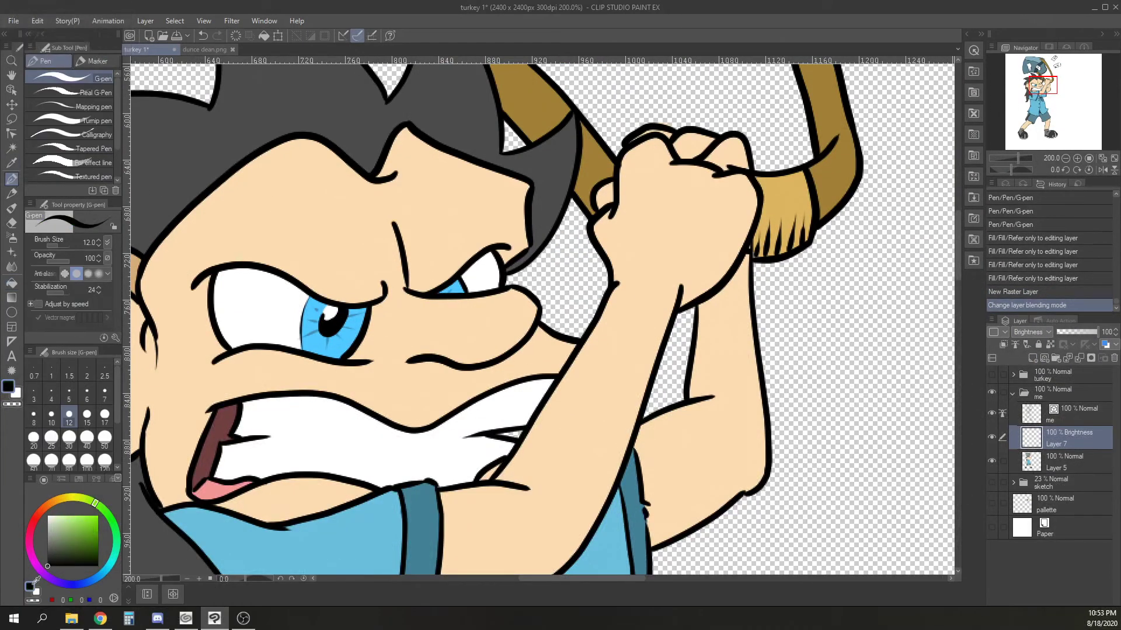
{"action": "left_click_drag", "start_coordinate": [359, 358], "coordinate": [375, 312]}
{"action": "mouse_move", "coordinate": [376, 311]}
{"action": "left_mouse_down"}
{"action": "mouse_move", "coordinate": [354, 358]}
{"action": "mouse_move", "coordinate": [369, 313]}
{"action": "mouse_move", "coordinate": [342, 359]}
{"action": "mouse_move", "coordinate": [364, 315]}
{"action": "left_mouse_up"}
Reduce the pen size to 7, thicken the eye outlines and fill black shadows along the far side of the face and nose.
{"action": "key", "text": "bracketleft"}
{"action": "key", "text": "bracketleft"}
{"action": "key", "text": "bracketleft"}
{"action": "left_click_drag", "start_coordinate": [228, 352], "coordinate": [223, 349]}
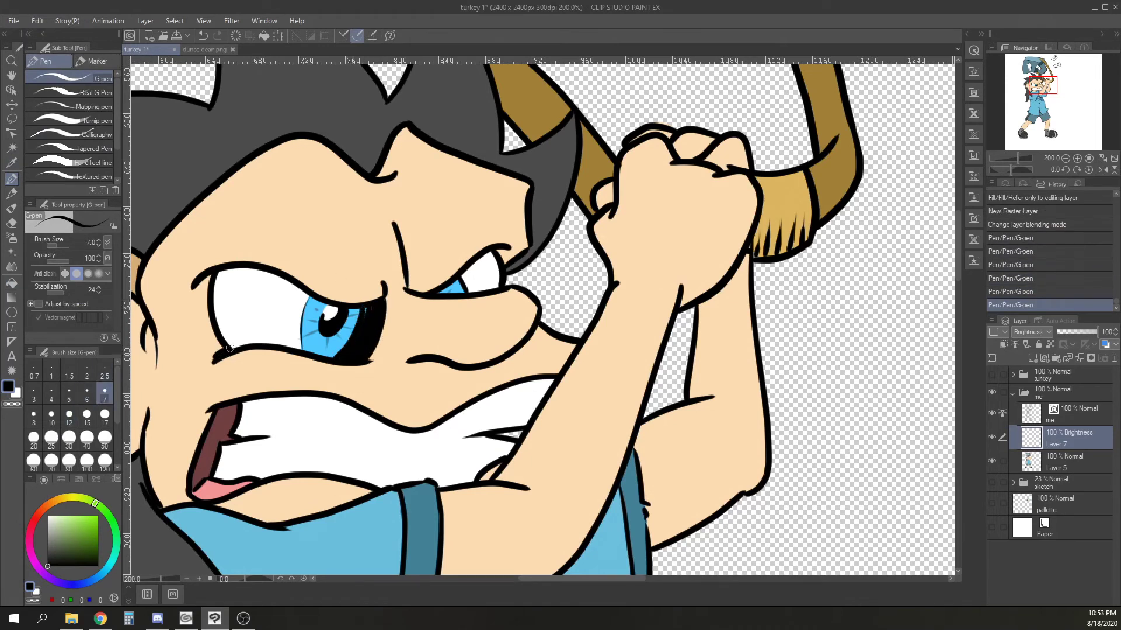
{"action": "mouse_move", "coordinate": [299, 351]}
{"action": "left_mouse_down"}
{"action": "mouse_move", "coordinate": [336, 357]}
{"action": "mouse_move", "coordinate": [315, 353]}
{"action": "left_mouse_up"}
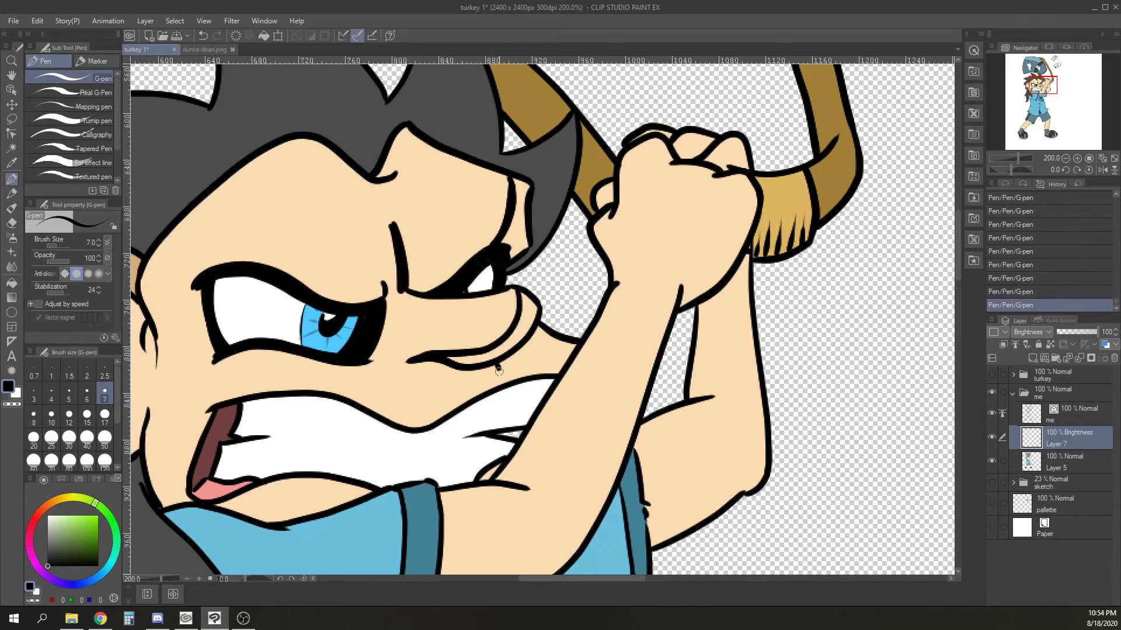
{"action": "left_click", "coordinate": [521, 239]}
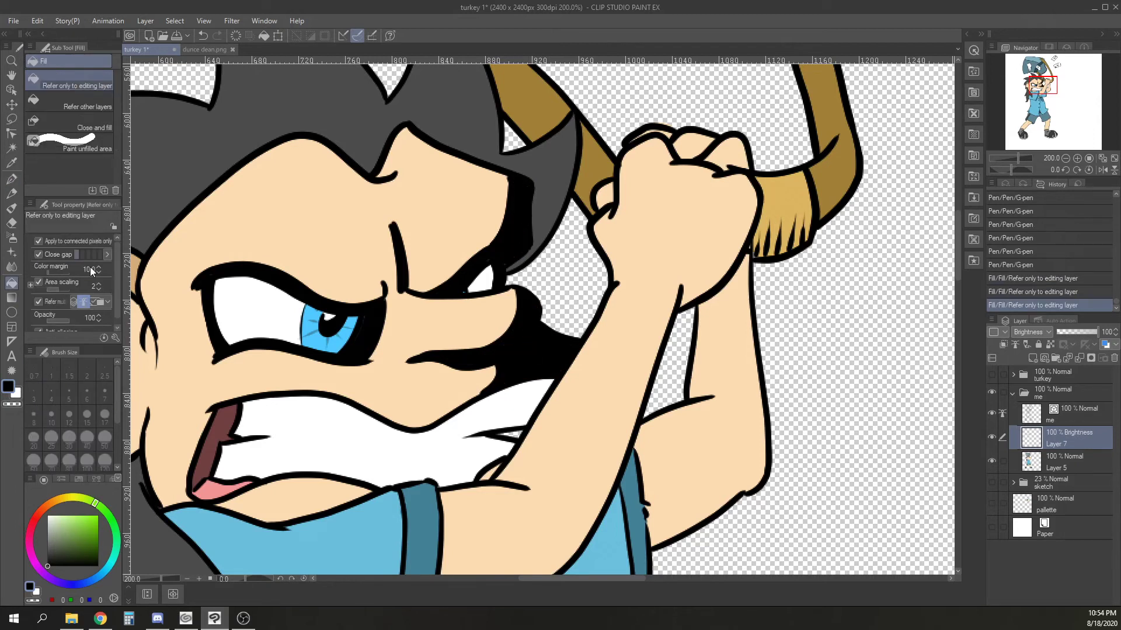
Thicken the upper and lower edges of the gritted mouth with black shadow strokes.
{"action": "left_click", "coordinate": [11, 179]}
{"action": "mouse_move", "coordinate": [416, 431]}
{"action": "left_mouse_down"}
{"action": "mouse_move", "coordinate": [539, 389]}
{"action": "mouse_move", "coordinate": [463, 413]}
{"action": "left_mouse_up"}
{"action": "mouse_move", "coordinate": [239, 414]}
{"action": "left_mouse_down"}
{"action": "mouse_move", "coordinate": [324, 401]}
{"action": "mouse_move", "coordinate": [251, 392]}
{"action": "left_mouse_up"}
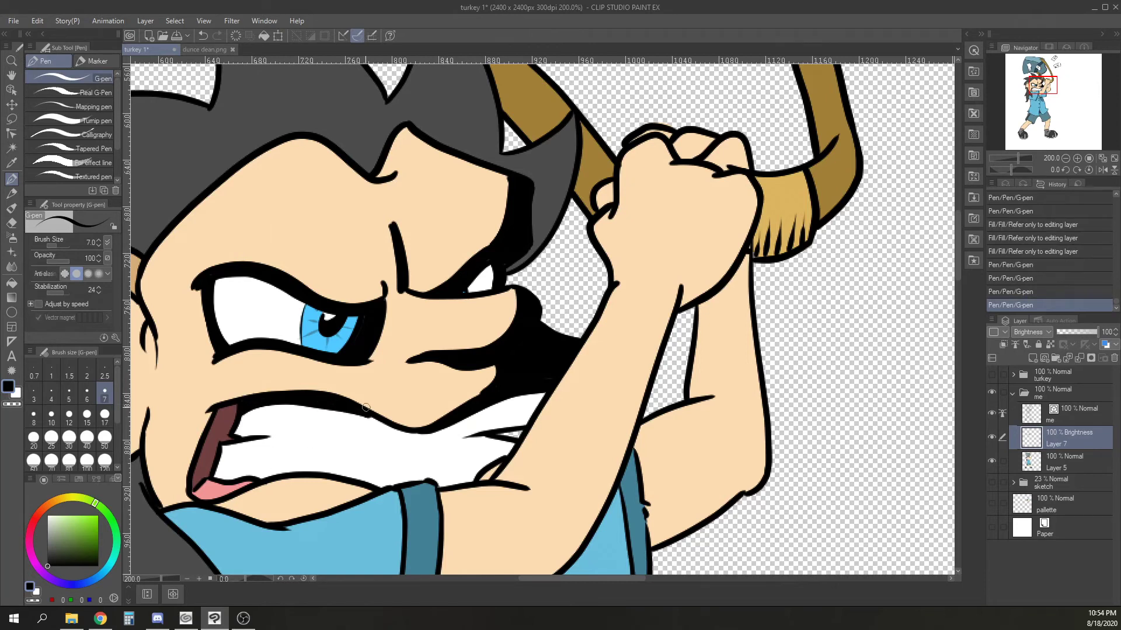
{"action": "mouse_move", "coordinate": [260, 479]}
{"action": "left_mouse_down"}
{"action": "mouse_move", "coordinate": [299, 466]}
{"action": "mouse_move", "coordinate": [402, 472]}
{"action": "left_mouse_up"}
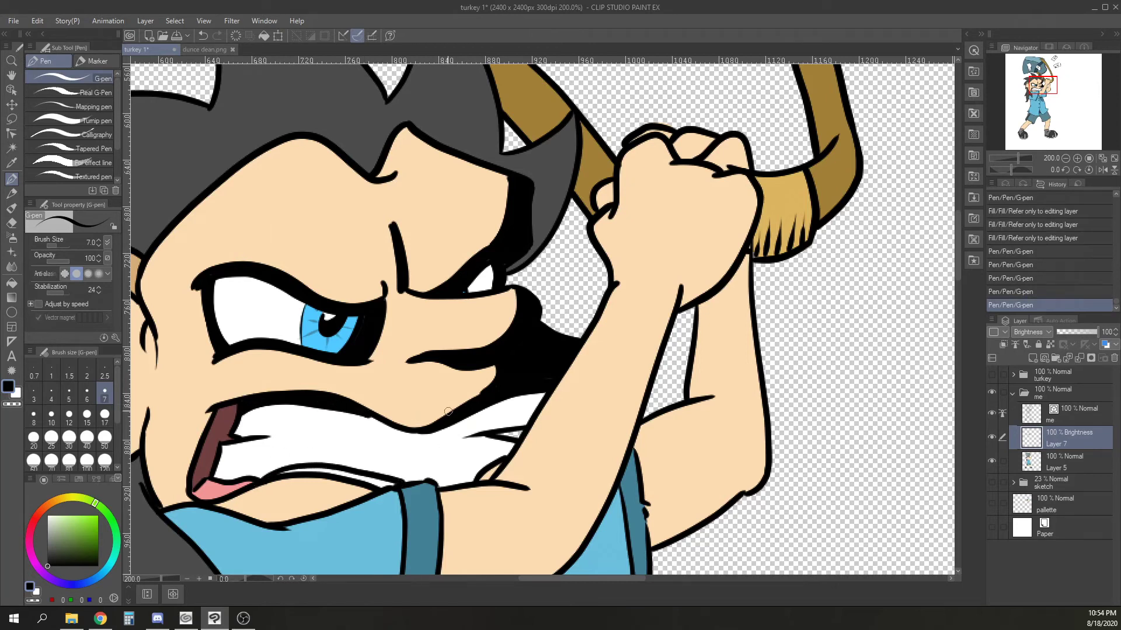
{"action": "mouse_move", "coordinate": [302, 467]}
{"action": "left_mouse_down"}
{"action": "mouse_move", "coordinate": [388, 479]}
{"action": "mouse_move", "coordinate": [309, 474]}
{"action": "left_mouse_up"}
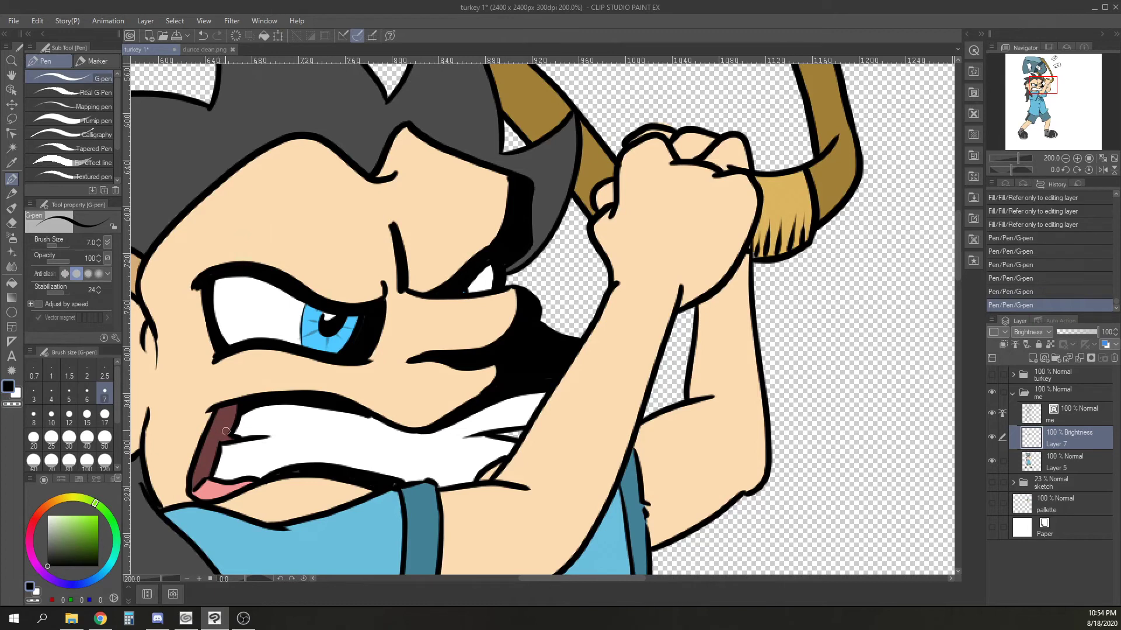
Shade the inner corner of the mouth and fill the shadow beneath the lower lip with black.
{"action": "mouse_move", "coordinate": [226, 407]}
{"action": "left_mouse_down"}
{"action": "mouse_move", "coordinate": [194, 483]}
{"action": "mouse_move", "coordinate": [212, 435]}
{"action": "mouse_move", "coordinate": [215, 498]}
{"action": "mouse_move", "coordinate": [196, 492]}
{"action": "mouse_move", "coordinate": [246, 484]}
{"action": "mouse_move", "coordinate": [192, 489]}
{"action": "left_mouse_up"}
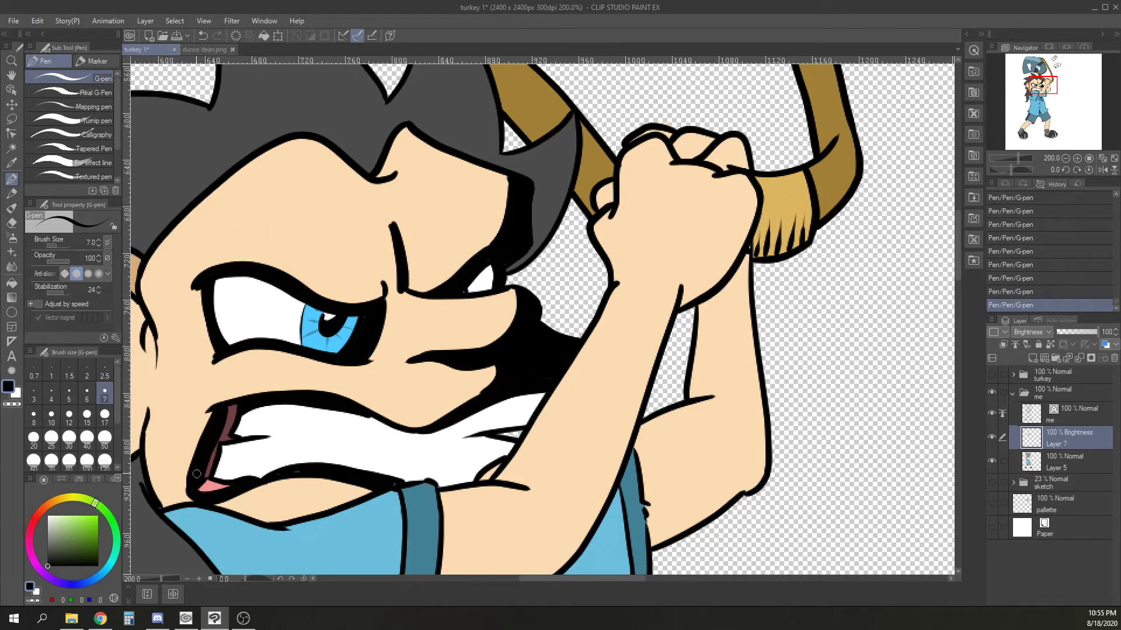
{"action": "mouse_move", "coordinate": [330, 489]}
{"action": "left_mouse_down"}
{"action": "mouse_move", "coordinate": [259, 506]}
{"action": "mouse_move", "coordinate": [229, 500]}
{"action": "left_mouse_up"}
{"action": "left_click", "coordinate": [12, 284]}
{"action": "left_click", "coordinate": [292, 512]}
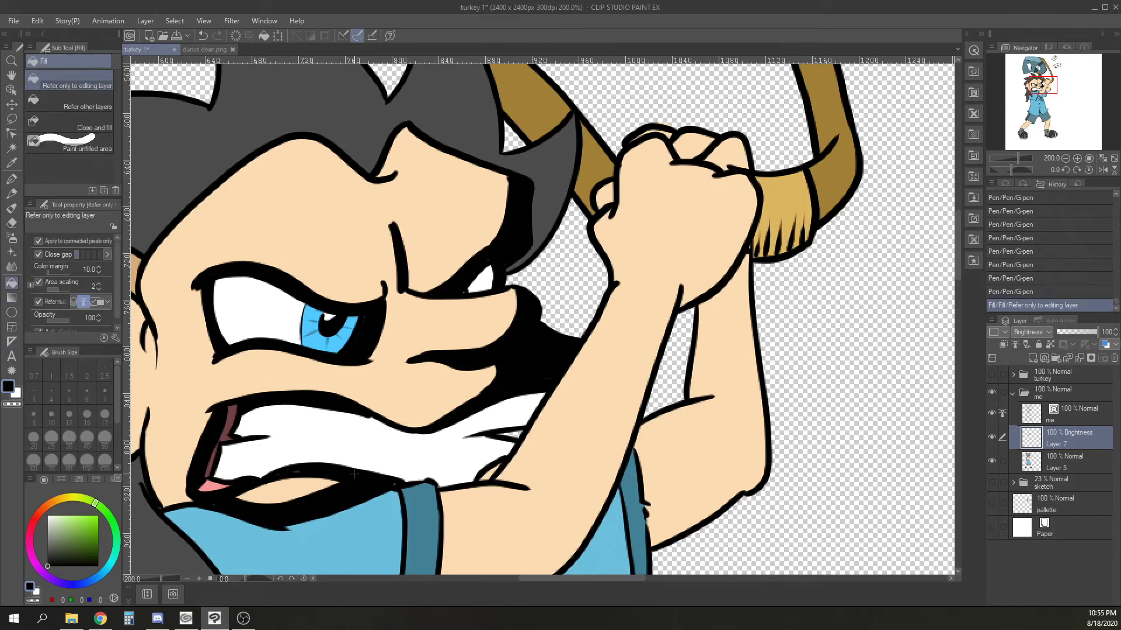
Outline the shadows on the hair spikes beside the far side of the forehead and fill them with black.
{"action": "left_click_drag", "start_coordinate": [488, 490], "coordinate": [409, 511]}
{"action": "key", "text": "p"}
{"action": "left_click_drag", "start_coordinate": [359, 174], "coordinate": [429, 208]}
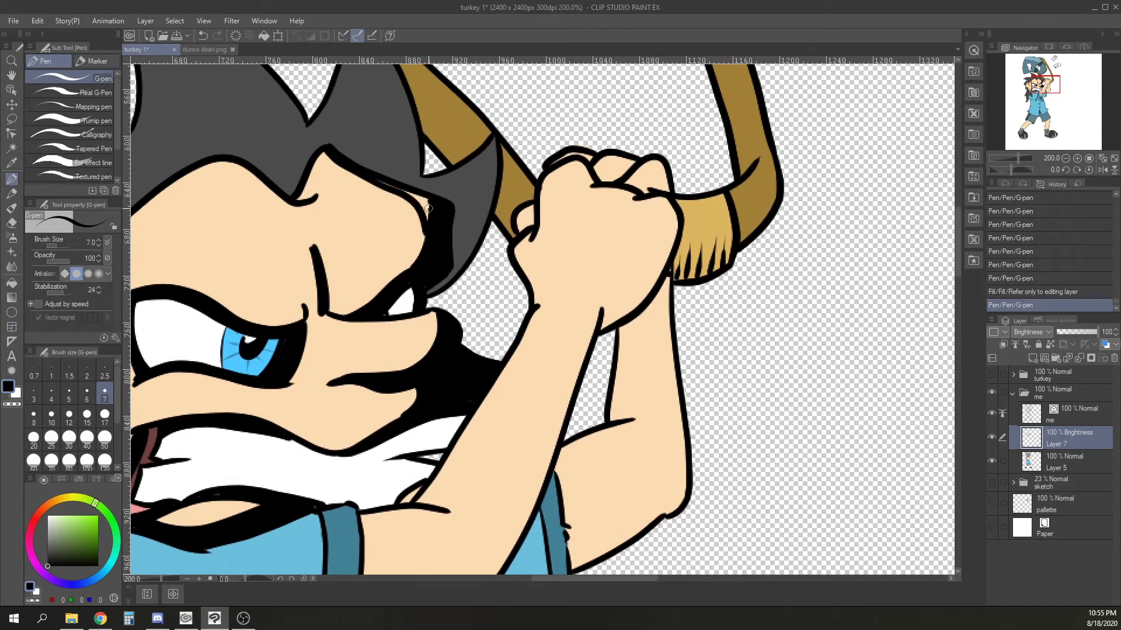
{"action": "left_click_drag", "start_coordinate": [379, 181], "coordinate": [425, 207]}
{"action": "mouse_move", "coordinate": [475, 159]}
{"action": "left_mouse_down"}
{"action": "mouse_move", "coordinate": [455, 242]}
{"action": "mouse_move", "coordinate": [470, 161]}
{"action": "left_mouse_up"}
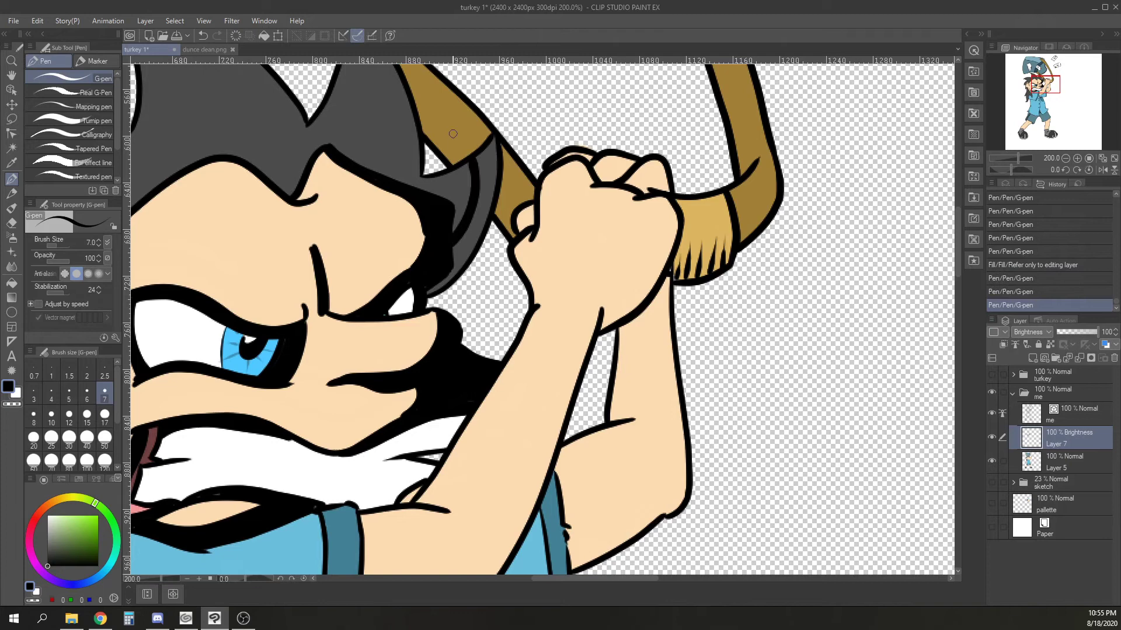
{"action": "key", "text": "ctrl+z"}
{"action": "left_click_drag", "start_coordinate": [539, 240], "coordinate": [514, 324]}
{"action": "mouse_move", "coordinate": [315, 152]}
{"action": "left_mouse_down"}
{"action": "mouse_move", "coordinate": [357, 235]}
{"action": "mouse_move", "coordinate": [351, 254]}
{"action": "left_mouse_up"}
{"action": "left_click", "coordinate": [14, 287]}
{"action": "left_click", "coordinate": [444, 315]}
Draw the black shadow boundary along the back edge of the tall central hair spike.
{"action": "left_click_drag", "start_coordinate": [456, 346], "coordinate": [713, 454]}
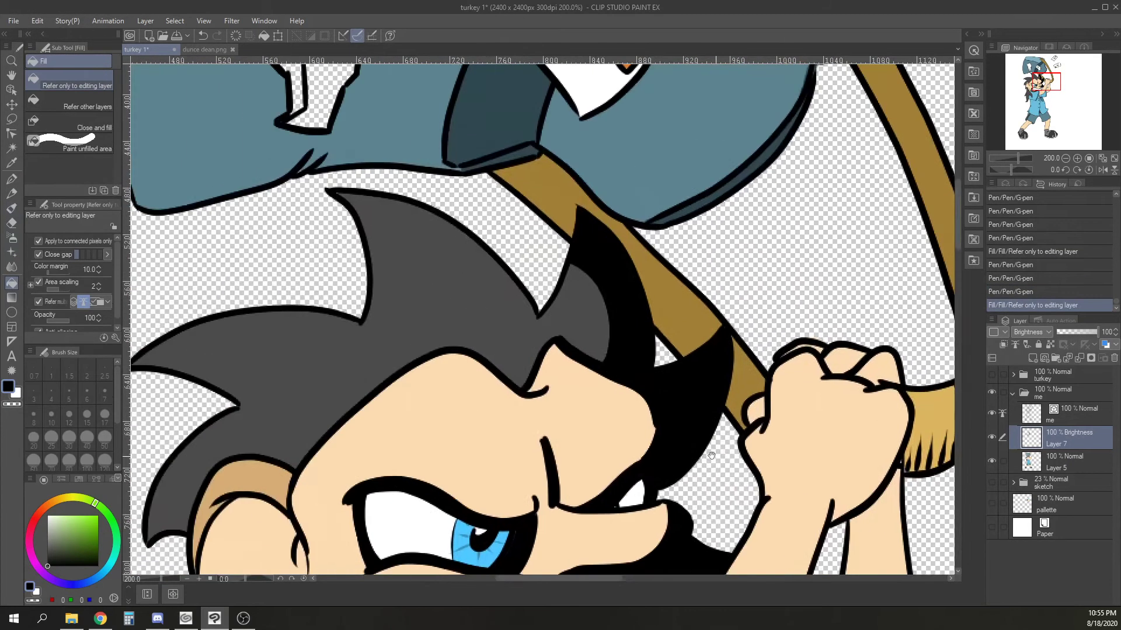
{"action": "left_click", "coordinate": [13, 179]}
{"action": "mouse_move", "coordinate": [338, 193]}
{"action": "left_mouse_down"}
{"action": "mouse_move", "coordinate": [407, 211]}
{"action": "mouse_move", "coordinate": [462, 248]}
{"action": "mouse_move", "coordinate": [516, 325]}
{"action": "mouse_move", "coordinate": [553, 297]}
{"action": "left_mouse_up"}
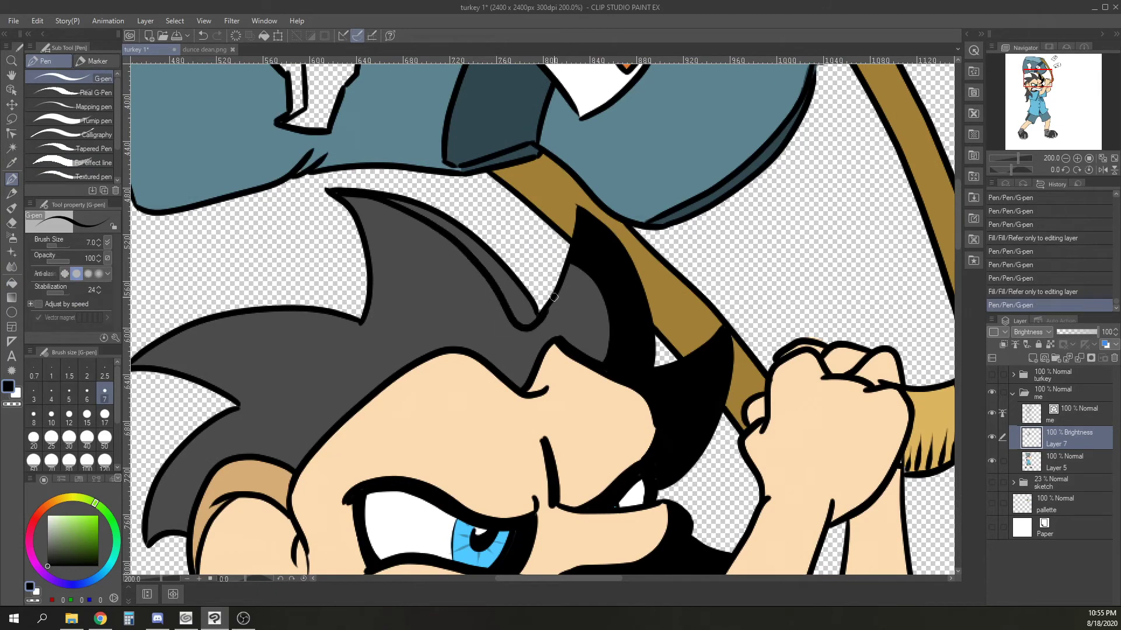
Add thin black strand lines to the central, front and rear hair spikes.
{"action": "left_click_drag", "start_coordinate": [503, 376], "coordinate": [507, 382]}
{"action": "left_click_drag", "start_coordinate": [430, 291], "coordinate": [456, 350]}
{"action": "key", "text": "ctrl+z"}
{"action": "left_click_drag", "start_coordinate": [587, 328], "coordinate": [585, 355]}
{"action": "mouse_move", "coordinate": [347, 196]}
{"action": "left_mouse_down"}
{"action": "mouse_move", "coordinate": [395, 242]}
{"action": "mouse_move", "coordinate": [374, 209]}
{"action": "left_mouse_up"}
{"action": "left_click_drag", "start_coordinate": [139, 364], "coordinate": [217, 351]}
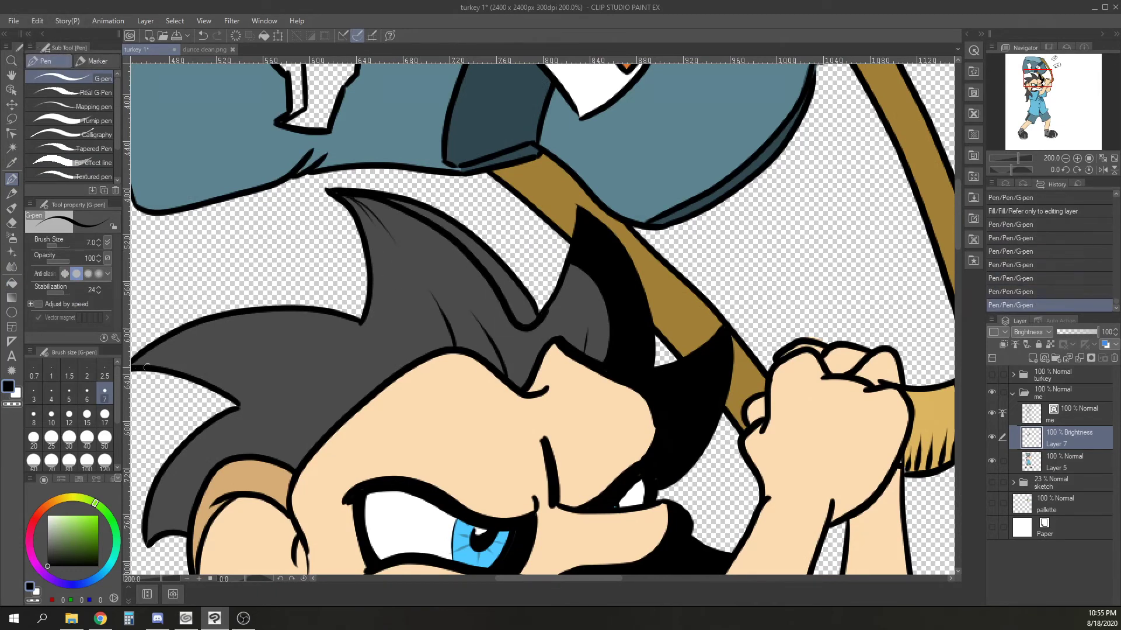
{"action": "key", "text": "ctrl+z"}
{"action": "left_click_drag", "start_coordinate": [139, 364], "coordinate": [218, 352]}
{"action": "left_click_drag", "start_coordinate": [141, 367], "coordinate": [231, 380]}
{"action": "left_click_drag", "start_coordinate": [154, 531], "coordinate": [168, 505]}
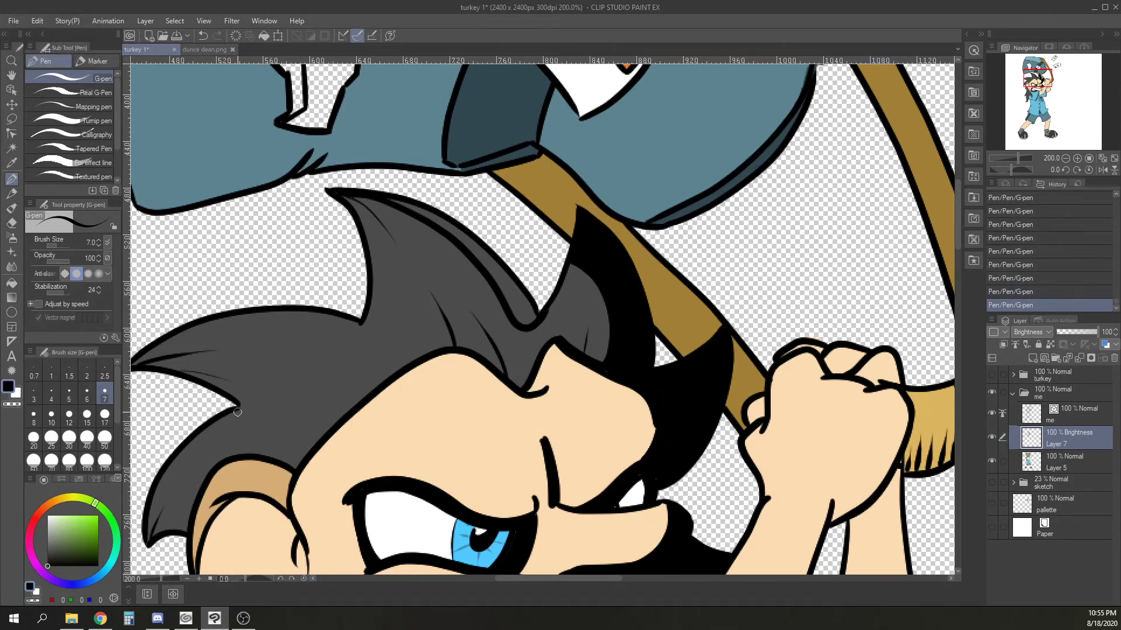
Outline a shadow along the hairline above the ear and fill it and the central spike's shadow strip with black.
{"action": "mouse_move", "coordinate": [429, 353]}
{"action": "left_mouse_down"}
{"action": "mouse_move", "coordinate": [357, 394]}
{"action": "mouse_move", "coordinate": [225, 436]}
{"action": "left_mouse_up"}
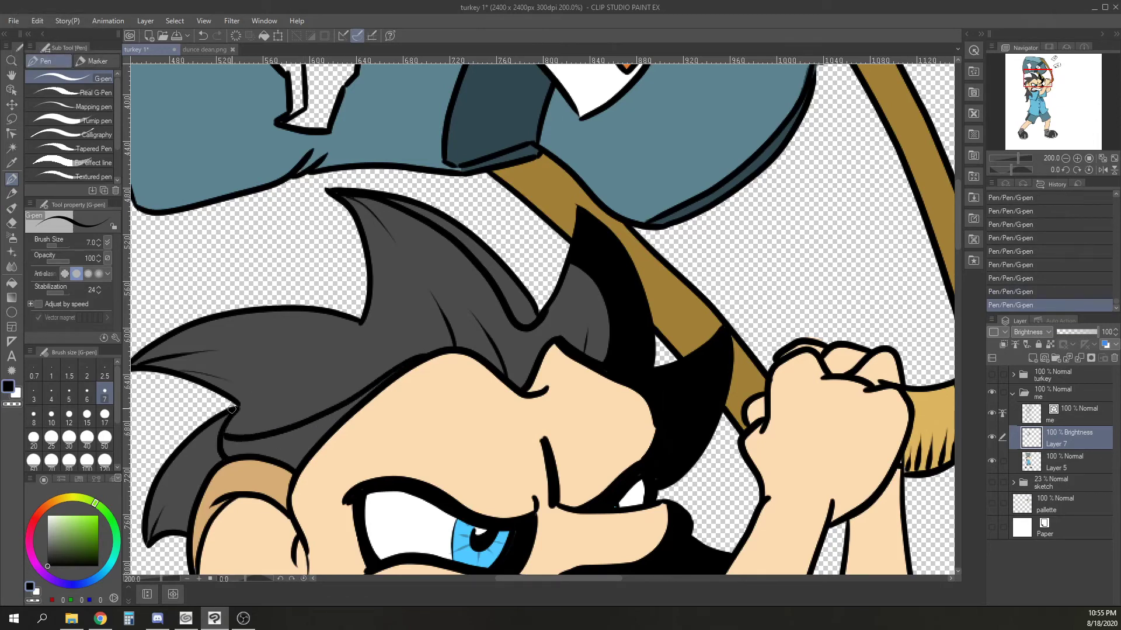
{"action": "left_click", "coordinate": [12, 283]}
{"action": "left_click", "coordinate": [195, 463]}
{"action": "left_click", "coordinate": [274, 439]}
{"action": "left_click_drag", "start_coordinate": [380, 461], "coordinate": [402, 433]}
{"action": "left_click", "coordinate": [12, 179]}
{"action": "left_click_drag", "start_coordinate": [555, 276], "coordinate": [561, 288]}
{"action": "left_click", "coordinate": [12, 283]}
{"action": "left_click", "coordinate": [514, 236]}
Switch to white and draw rim highlights along the hair spikes, the hairline and the ear's outer edge.
{"action": "key", "text": "x"}
{"action": "key", "text": "p"}
{"action": "mouse_move", "coordinate": [151, 339]}
{"action": "left_mouse_down"}
{"action": "mouse_move", "coordinate": [282, 286]}
{"action": "mouse_move", "coordinate": [385, 295]}
{"action": "left_mouse_up"}
{"action": "mouse_move", "coordinate": [367, 164]}
{"action": "left_mouse_down"}
{"action": "mouse_move", "coordinate": [389, 201]}
{"action": "mouse_move", "coordinate": [385, 295]}
{"action": "left_mouse_up"}
{"action": "left_click_drag", "start_coordinate": [590, 239], "coordinate": [559, 295]}
{"action": "mouse_move", "coordinate": [505, 342]}
{"action": "left_mouse_down"}
{"action": "mouse_move", "coordinate": [489, 330]}
{"action": "mouse_move", "coordinate": [382, 390]}
{"action": "mouse_move", "coordinate": [315, 479]}
{"action": "left_mouse_up"}
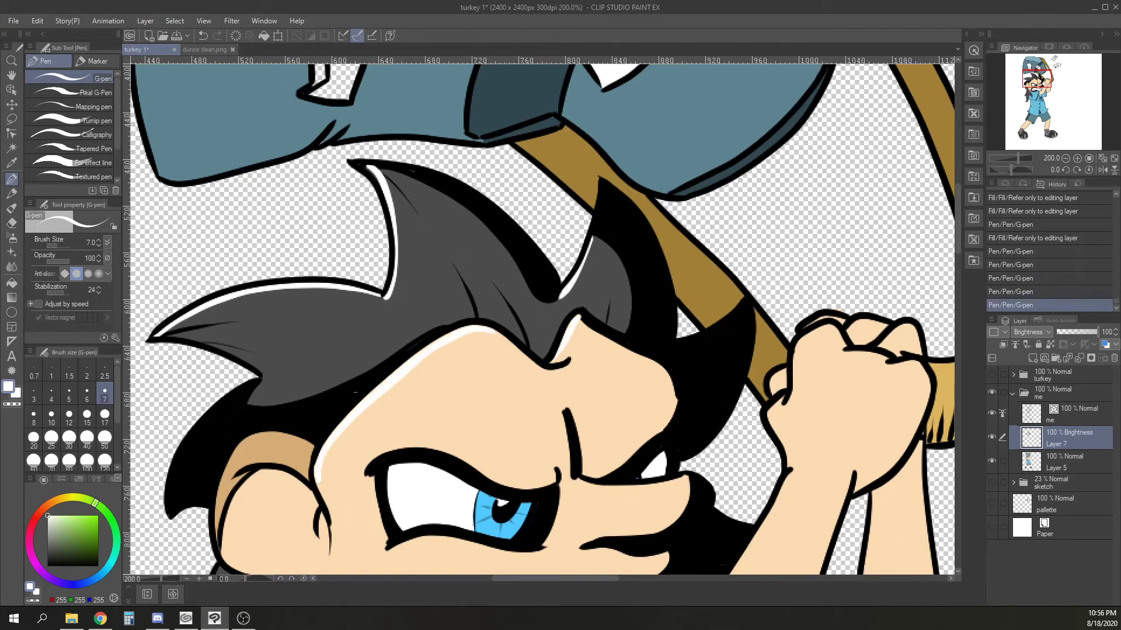
{"action": "left_click_drag", "start_coordinate": [243, 442], "coordinate": [214, 548]}
{"action": "mouse_move", "coordinate": [280, 496]}
{"action": "left_mouse_down"}
{"action": "mouse_move", "coordinate": [259, 316]}
{"action": "mouse_move", "coordinate": [309, 330]}
{"action": "mouse_move", "coordinate": [311, 348]}
{"action": "left_mouse_up"}
{"action": "left_click_drag", "start_coordinate": [200, 366], "coordinate": [217, 389]}
Switch back to black and shade the inside of the ear and the area below it.
{"action": "left_click_drag", "start_coordinate": [48, 563], "coordinate": [47, 578]}
{"action": "mouse_move", "coordinate": [204, 341]}
{"action": "left_mouse_down"}
{"action": "mouse_move", "coordinate": [274, 303]}
{"action": "mouse_move", "coordinate": [295, 350]}
{"action": "mouse_move", "coordinate": [205, 329]}
{"action": "left_mouse_up"}
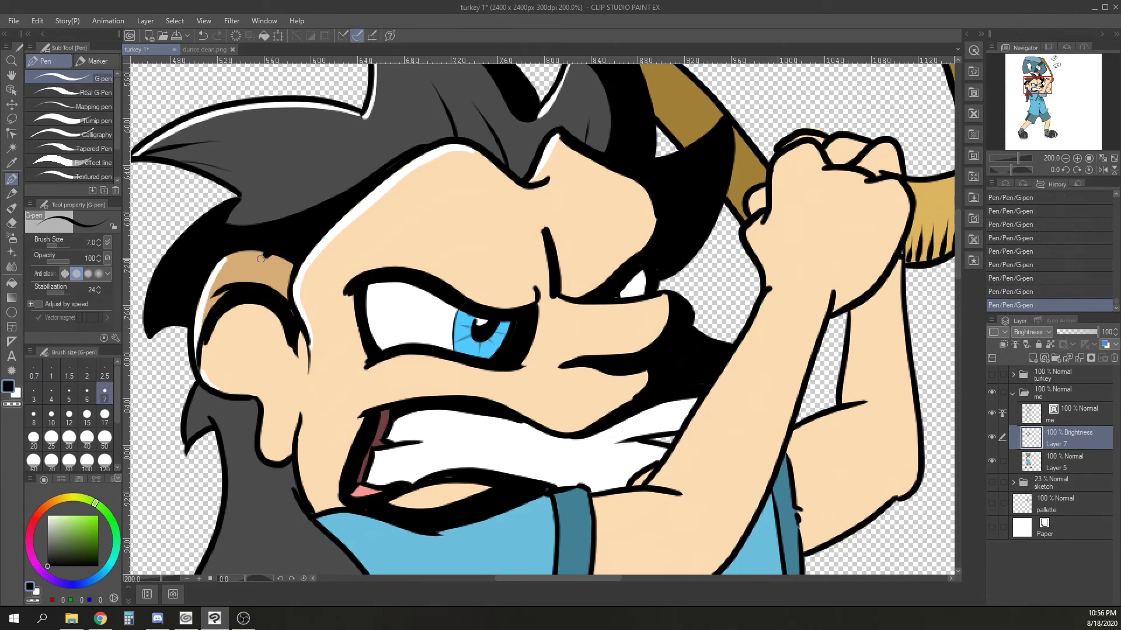
{"action": "left_click_drag", "start_coordinate": [264, 278], "coordinate": [288, 283]}
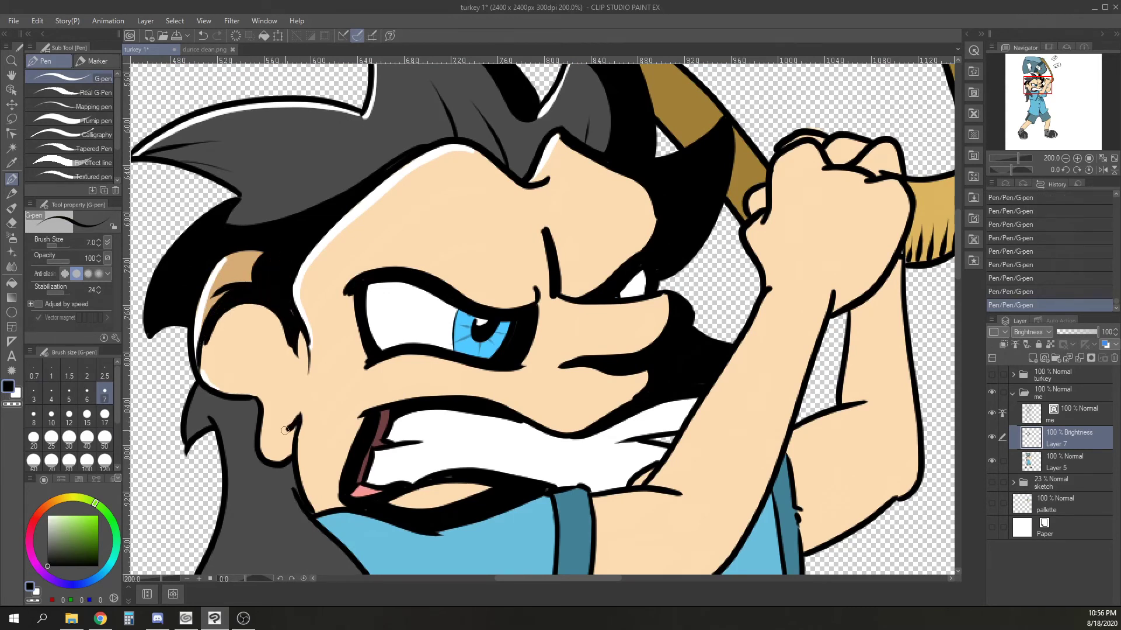
{"action": "mouse_move", "coordinate": [263, 431]}
{"action": "left_mouse_down"}
{"action": "mouse_move", "coordinate": [265, 455]}
{"action": "mouse_move", "coordinate": [294, 430]}
{"action": "left_mouse_up"}
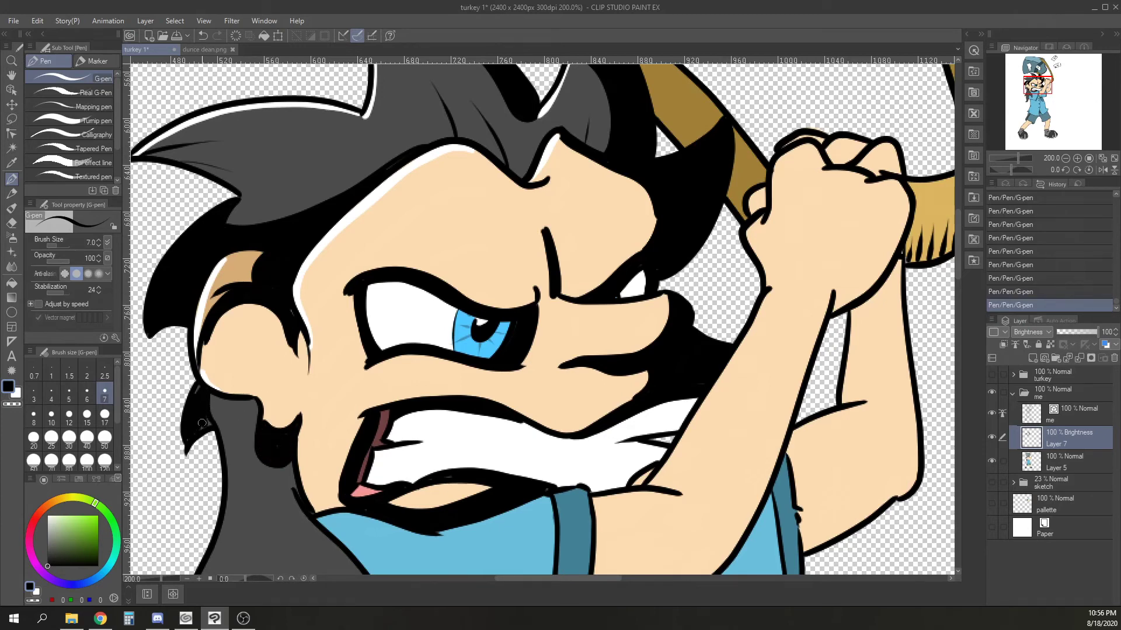
{"action": "scroll", "coordinate": [207, 405], "scroll_direction": "down", "scroll_amount": 5}
{"action": "mouse_move", "coordinate": [210, 234]}
{"action": "left_mouse_down"}
{"action": "mouse_move", "coordinate": [232, 253]}
{"action": "mouse_move", "coordinate": [280, 335]}
{"action": "mouse_move", "coordinate": [280, 389]}
{"action": "mouse_move", "coordinate": [211, 540]}
{"action": "left_mouse_up"}
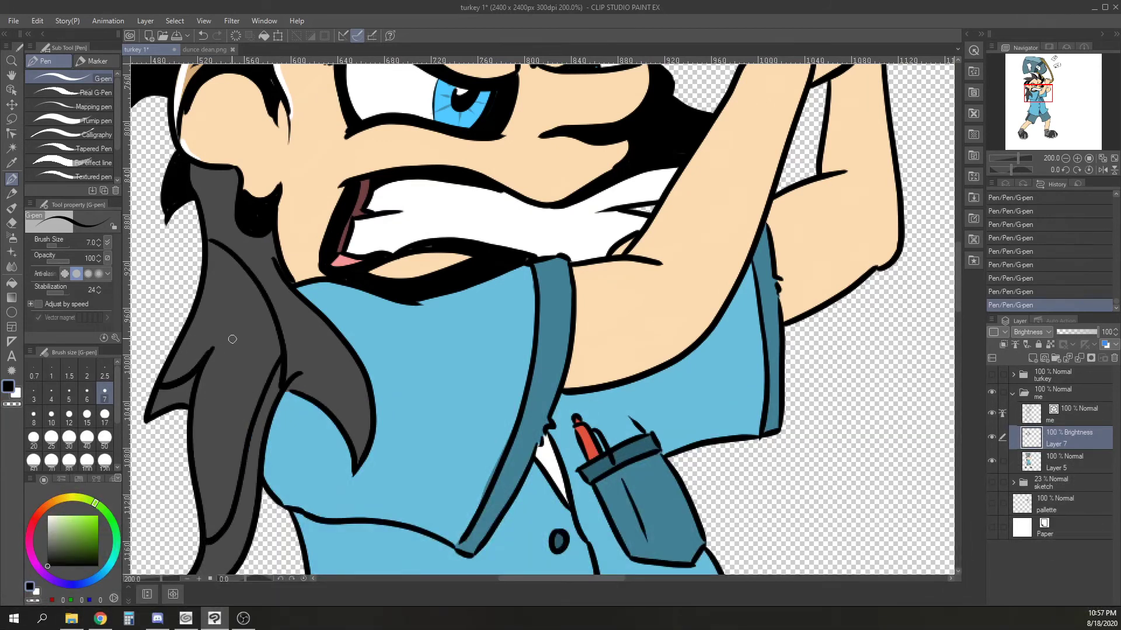
{"action": "key", "text": "ctrl+z"}
{"action": "key", "text": "ctrl+z"}
{"action": "key", "text": "ctrl+z"}
{"action": "key", "text": "ctrl+z"}
Outline the shadows along the edges and tips of the long back hair and fill them with black.
{"action": "mouse_move", "coordinate": [271, 260]}
{"action": "left_mouse_down"}
{"action": "mouse_move", "coordinate": [321, 386]}
{"action": "mouse_move", "coordinate": [299, 374]}
{"action": "mouse_move", "coordinate": [257, 419]}
{"action": "mouse_move", "coordinate": [205, 513]}
{"action": "left_mouse_up"}
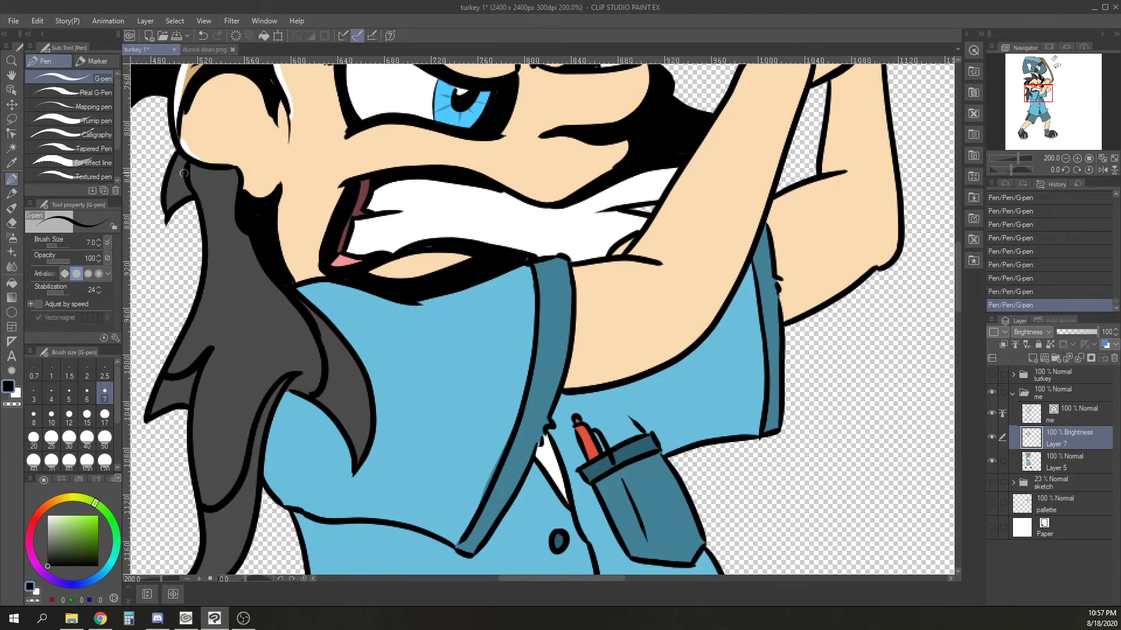
{"action": "mouse_move", "coordinate": [189, 191]}
{"action": "left_mouse_down"}
{"action": "mouse_move", "coordinate": [183, 164]}
{"action": "mouse_move", "coordinate": [193, 200]}
{"action": "left_mouse_up"}
{"action": "key", "text": "g"}
{"action": "left_click", "coordinate": [173, 392]}
{"action": "left_click", "coordinate": [239, 497]}
{"action": "left_click", "coordinate": [339, 391]}
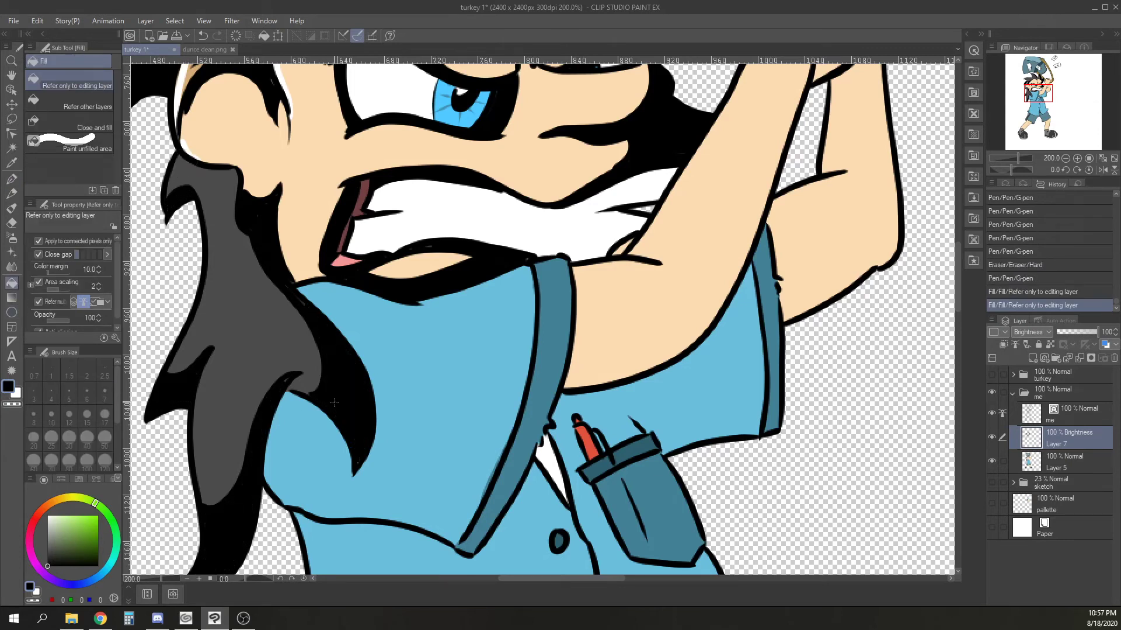
{"action": "left_click", "coordinate": [12, 179]}
{"action": "left_click_drag", "start_coordinate": [284, 384], "coordinate": [290, 389]}
Outline the shadow the long hair casts on the near shirt sleeve and fill it with black.
{"action": "left_click_drag", "start_coordinate": [654, 504], "coordinate": [552, 458]}
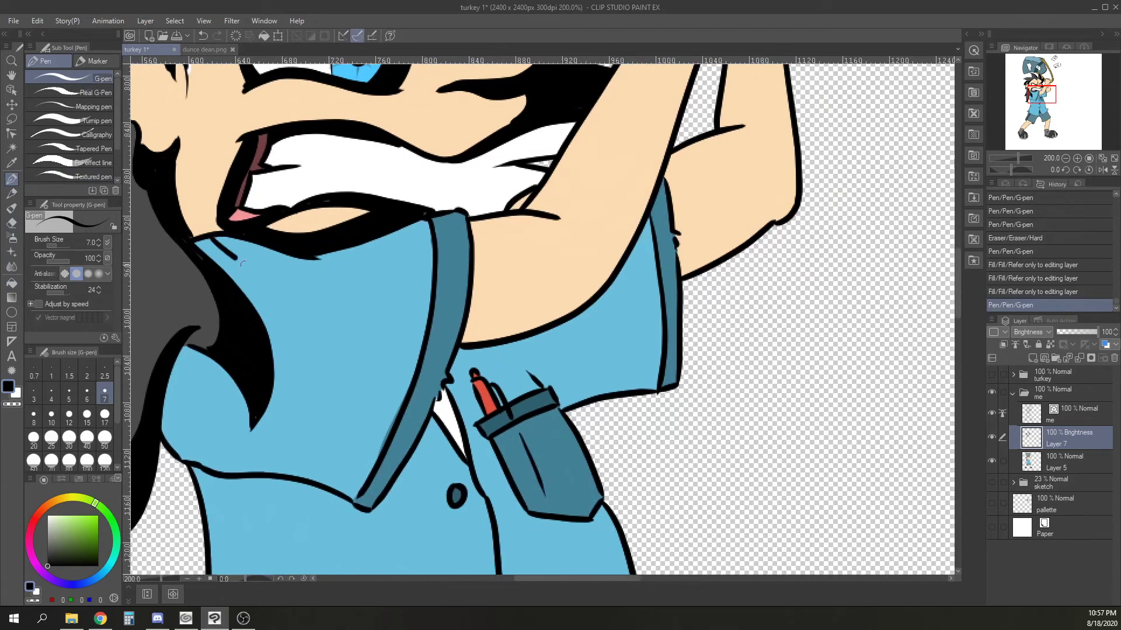
{"action": "mouse_move", "coordinate": [231, 256]}
{"action": "left_mouse_down"}
{"action": "mouse_move", "coordinate": [293, 341]}
{"action": "mouse_move", "coordinate": [260, 439]}
{"action": "left_mouse_up"}
{"action": "mouse_move", "coordinate": [207, 356]}
{"action": "left_mouse_down"}
{"action": "mouse_move", "coordinate": [184, 383]}
{"action": "mouse_move", "coordinate": [176, 455]}
{"action": "left_mouse_up"}
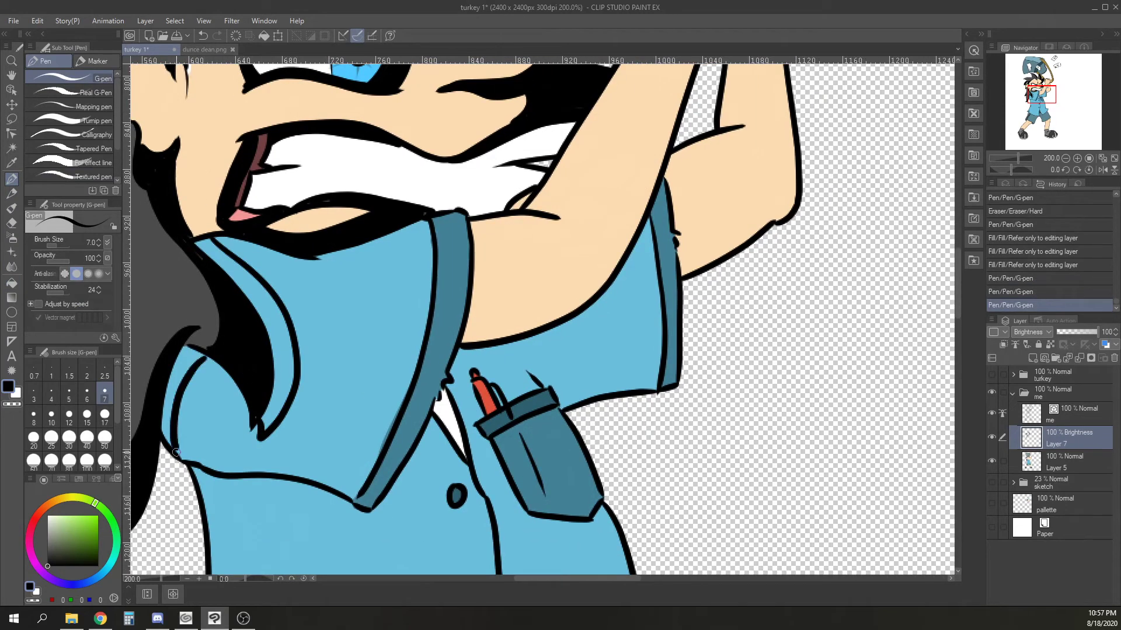
{"action": "left_click_drag", "start_coordinate": [203, 359], "coordinate": [208, 352]}
{"action": "left_click", "coordinate": [12, 284]}
{"action": "left_click", "coordinate": [177, 383]}
{"action": "left_click", "coordinate": [285, 350]}
{"action": "left_click_drag", "start_coordinate": [286, 351], "coordinate": [228, 390]}
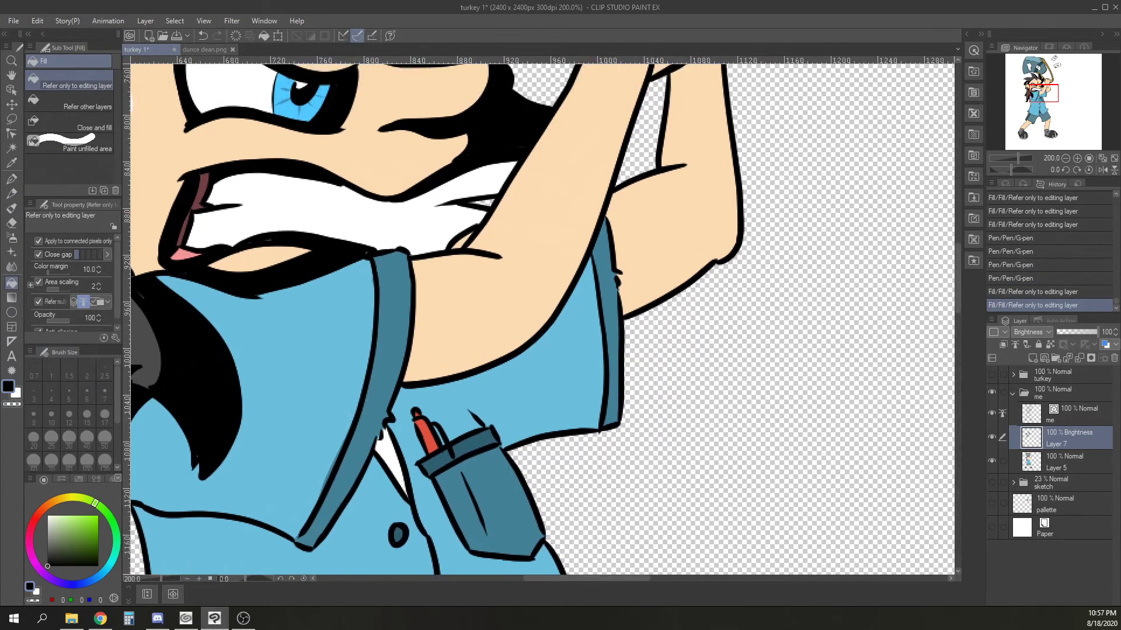
Outline a shadow along the near sleeve's cuff and lower edge, fill it with black and touch up its edge.
{"action": "left_click", "coordinate": [13, 180]}
{"action": "mouse_move", "coordinate": [374, 259]}
{"action": "left_mouse_down"}
{"action": "mouse_move", "coordinate": [375, 350]}
{"action": "mouse_move", "coordinate": [348, 491]}
{"action": "left_mouse_up"}
{"action": "mouse_move", "coordinate": [362, 364]}
{"action": "left_mouse_down"}
{"action": "mouse_move", "coordinate": [321, 466]}
{"action": "mouse_move", "coordinate": [248, 508]}
{"action": "mouse_move", "coordinate": [198, 509]}
{"action": "left_mouse_up"}
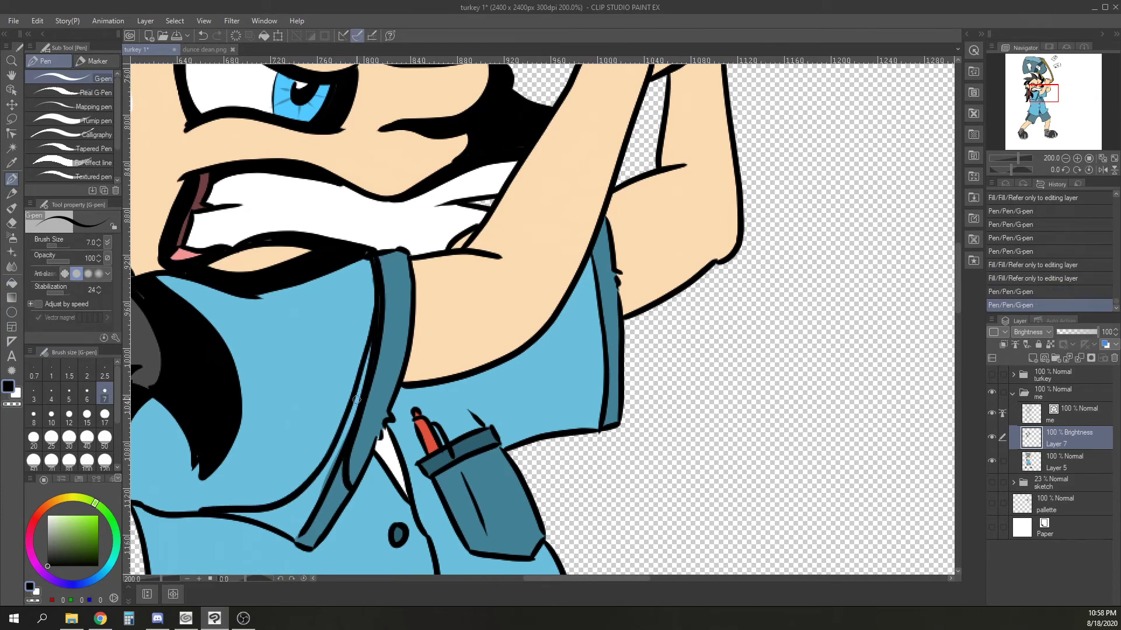
{"action": "key", "text": "ctrl+z"}
{"action": "key", "text": "ctrl+z"}
{"action": "mouse_move", "coordinate": [401, 255]}
{"action": "left_mouse_down"}
{"action": "mouse_move", "coordinate": [399, 323]}
{"action": "mouse_move", "coordinate": [370, 414]}
{"action": "mouse_move", "coordinate": [354, 423]}
{"action": "mouse_move", "coordinate": [355, 404]}
{"action": "mouse_move", "coordinate": [276, 490]}
{"action": "mouse_move", "coordinate": [186, 504]}
{"action": "mouse_move", "coordinate": [145, 504]}
{"action": "left_mouse_up"}
{"action": "left_click", "coordinate": [12, 283]}
{"action": "left_click", "coordinate": [333, 480]}
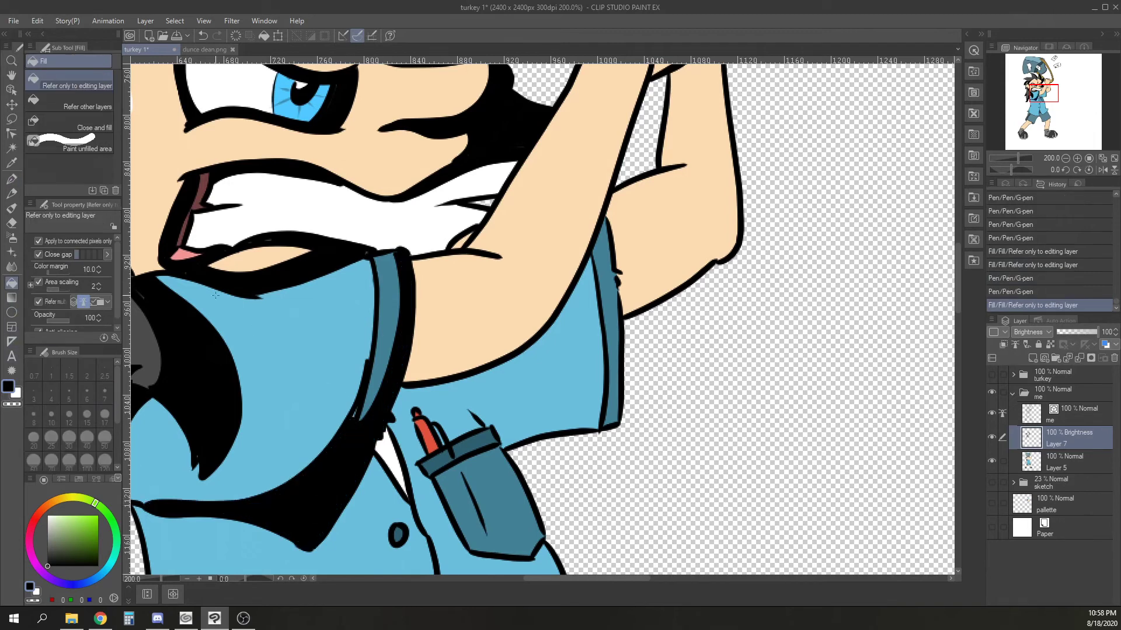
{"action": "left_click", "coordinate": [12, 179]}
{"action": "left_click_drag", "start_coordinate": [355, 408], "coordinate": [351, 419]}
Outline the shadow the sleeve cuff casts on the near upper arm and fill it with black.
{"action": "left_click_drag", "start_coordinate": [424, 257], "coordinate": [444, 377]}
{"action": "left_click", "coordinate": [11, 284]}
{"action": "left_click", "coordinate": [429, 321]}
Outline shadows along the near hand's outer edge and across the far forearm below it, and fill both with black.
{"action": "left_click_drag", "start_coordinate": [486, 247], "coordinate": [382, 405]}
{"action": "key", "text": "p"}
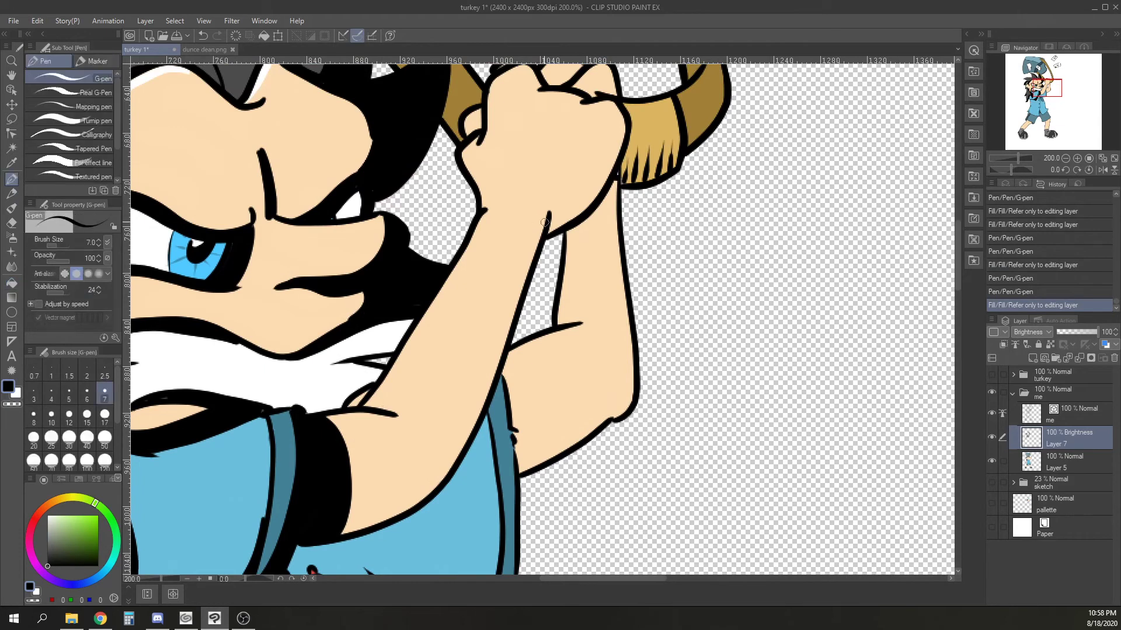
{"action": "mouse_move", "coordinate": [571, 203]}
{"action": "left_mouse_down"}
{"action": "mouse_move", "coordinate": [611, 111]}
{"action": "mouse_move", "coordinate": [600, 98]}
{"action": "left_mouse_up"}
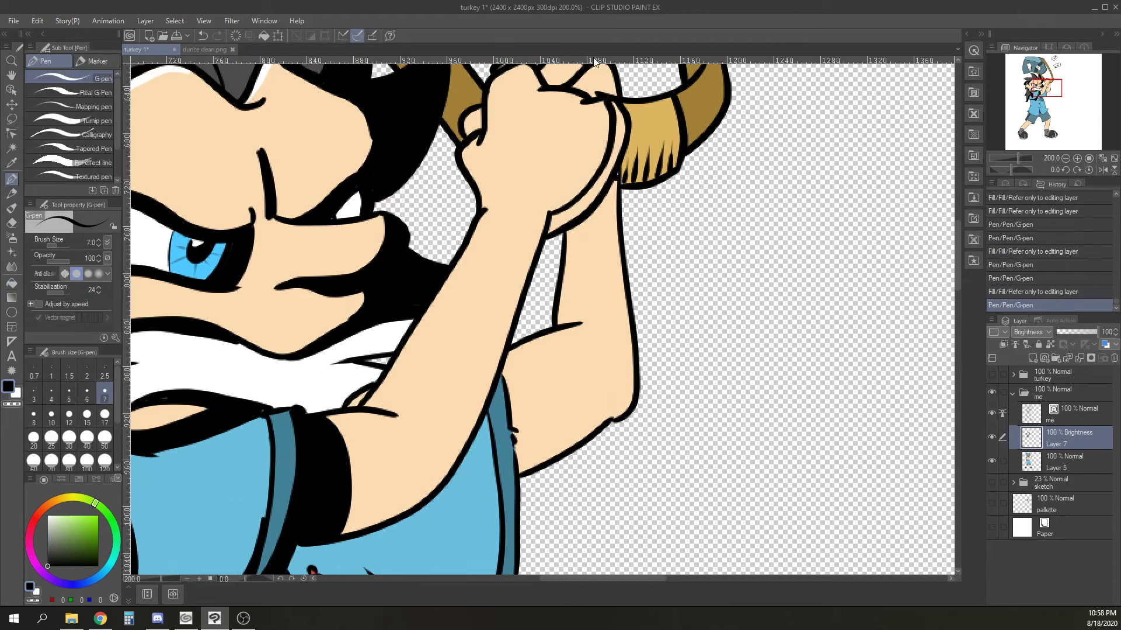
{"action": "left_click_drag", "start_coordinate": [587, 265], "coordinate": [564, 268]}
{"action": "left_click", "coordinate": [12, 284]}
{"action": "left_click", "coordinate": [592, 197]}
{"action": "left_click", "coordinate": [601, 225]}
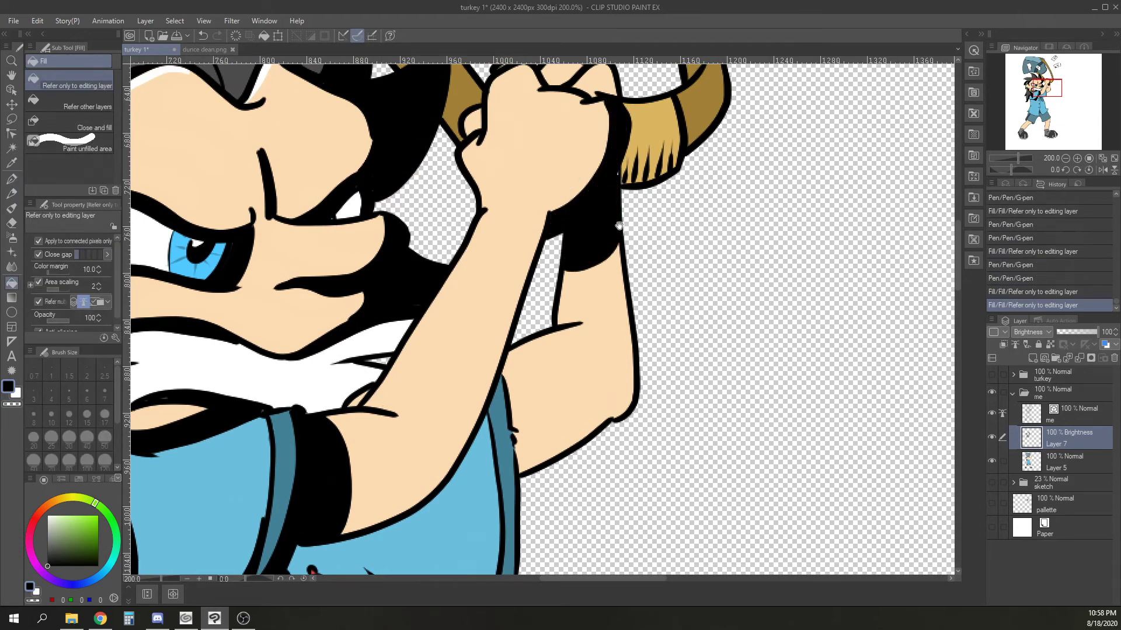
Fill the fingers behind the near hand with black, then shade the thumb, knuckle edge and wrist crease with the pen.
{"action": "left_click_drag", "start_coordinate": [610, 225], "coordinate": [590, 350]}
{"action": "left_click", "coordinate": [568, 209]}
{"action": "left_click", "coordinate": [538, 198]}
{"action": "left_click", "coordinate": [506, 185]}
{"action": "left_click", "coordinate": [11, 179]}
{"action": "left_click_drag", "start_coordinate": [500, 184], "coordinate": [481, 194]}
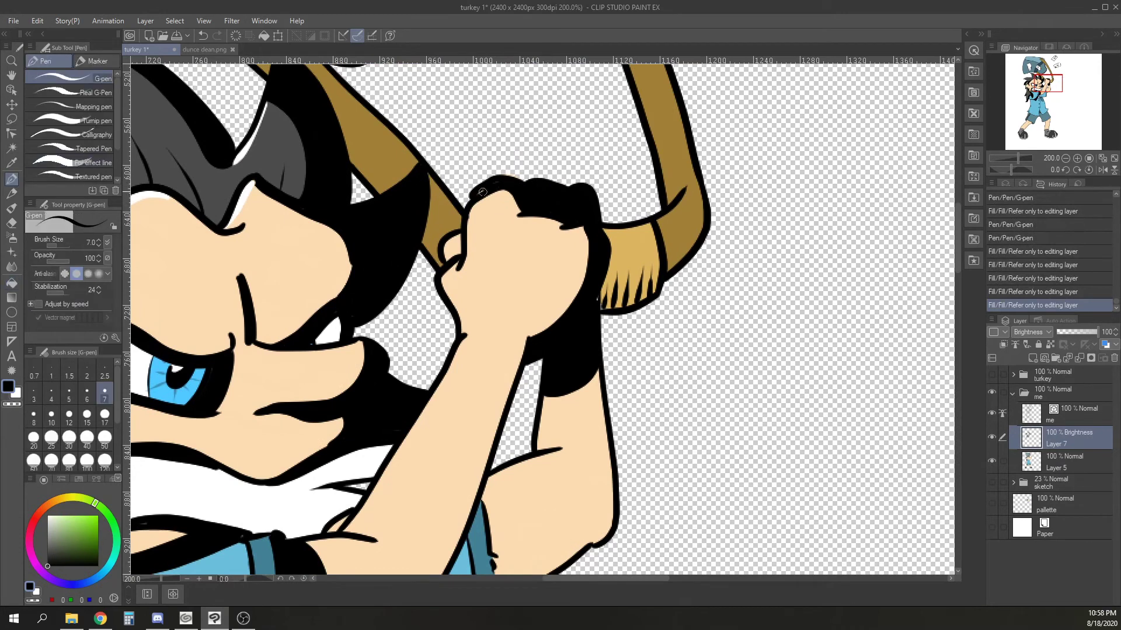
{"action": "left_click_drag", "start_coordinate": [457, 244], "coordinate": [444, 277]}
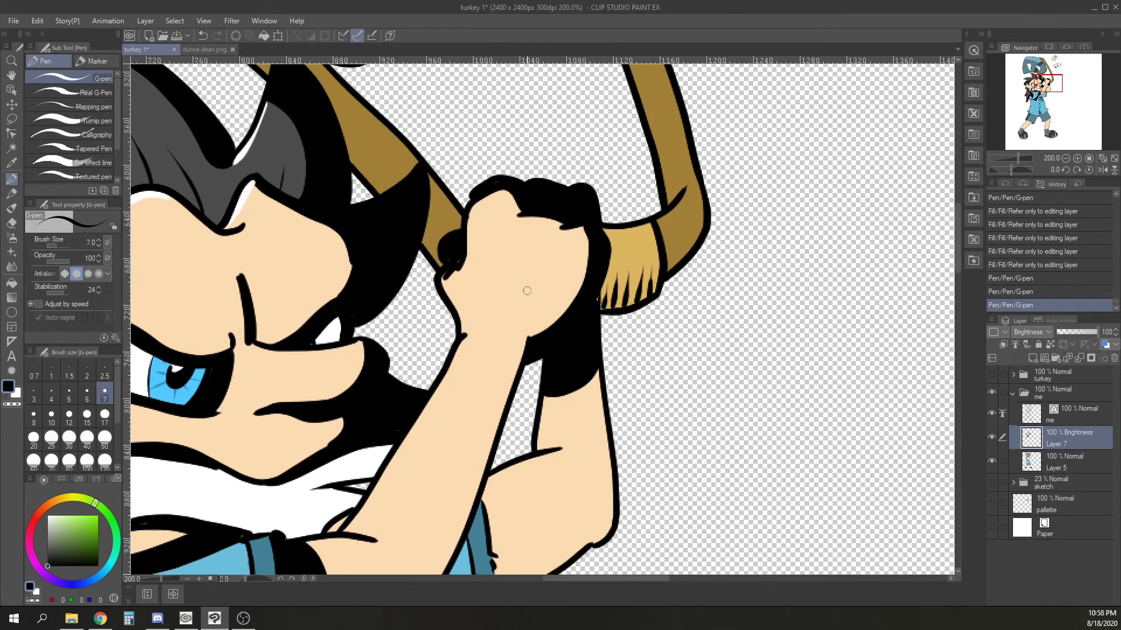
{"action": "left_click_drag", "start_coordinate": [533, 217], "coordinate": [501, 188]}
{"action": "left_click_drag", "start_coordinate": [463, 324], "coordinate": [462, 334]}
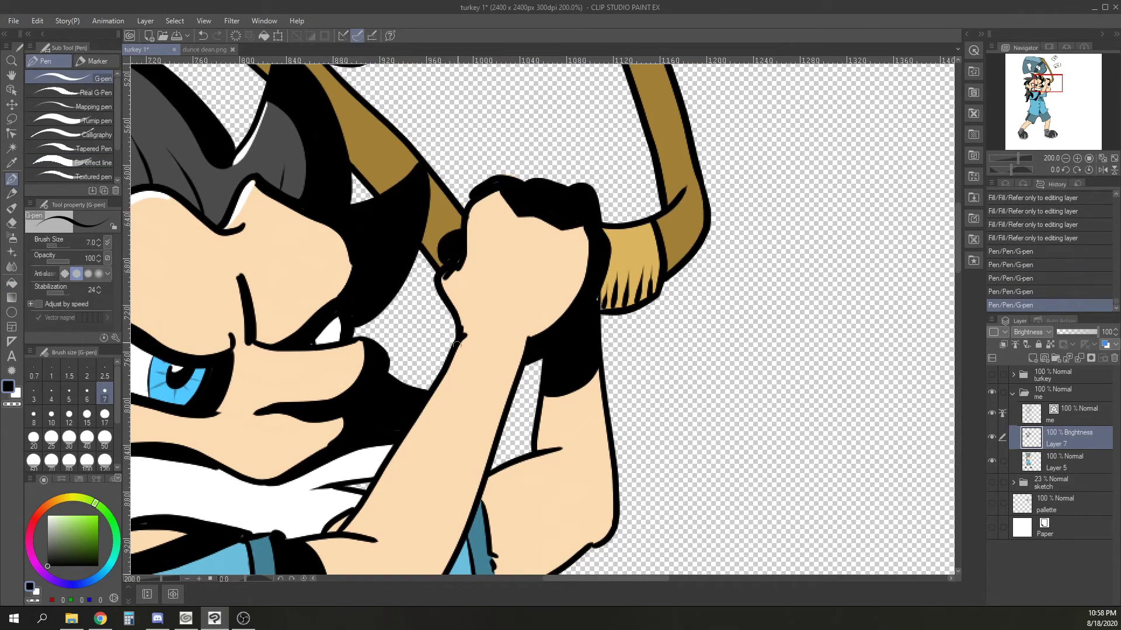
Outline a shadow along the near arm's underside, darken the inner elbow crease, and fill the underside with black.
{"action": "left_click_drag", "start_coordinate": [576, 449], "coordinate": [578, 287]}
{"action": "mouse_move", "coordinate": [526, 184]}
{"action": "left_mouse_down"}
{"action": "mouse_move", "coordinate": [394, 445]}
{"action": "mouse_move", "coordinate": [330, 475]}
{"action": "mouse_move", "coordinate": [432, 394]}
{"action": "mouse_move", "coordinate": [522, 200]}
{"action": "left_mouse_up"}
{"action": "key", "text": "ctrl+z"}
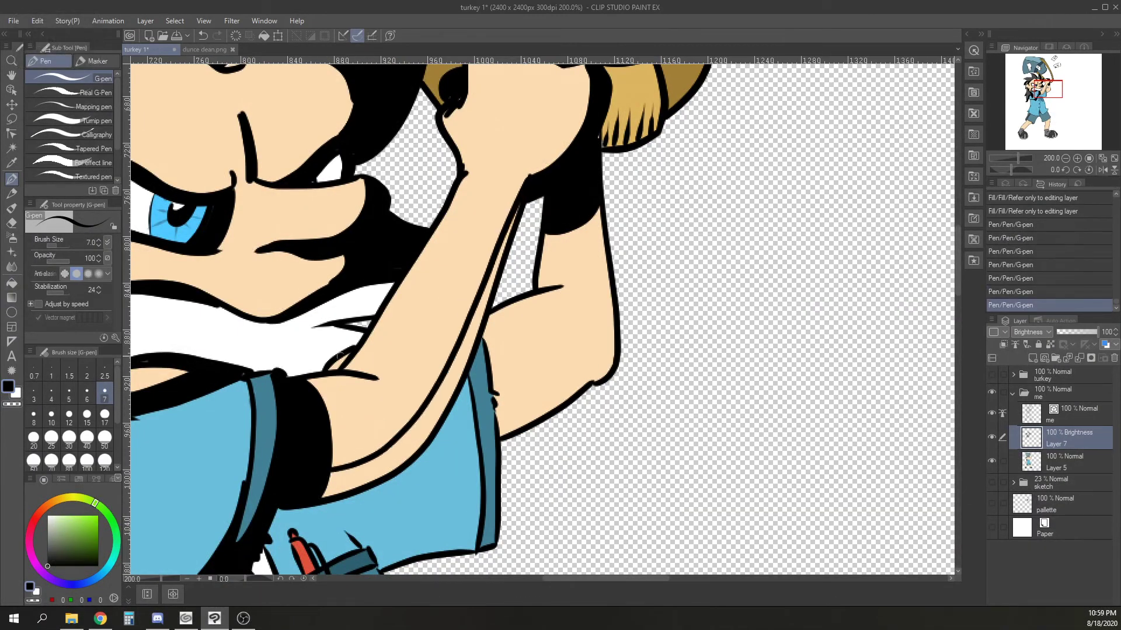
{"action": "left_click_drag", "start_coordinate": [363, 370], "coordinate": [364, 352]}
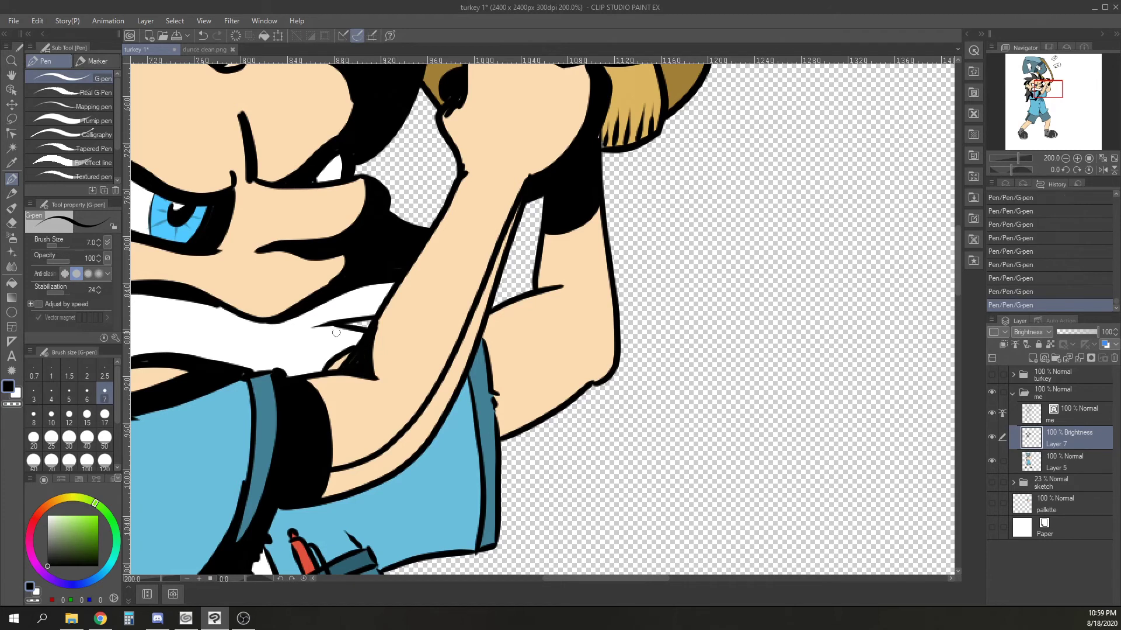
{"action": "left_click", "coordinate": [11, 283]}
{"action": "left_click", "coordinate": [417, 435]}
Outline and fill a black shadow on the far upper arm, and close the leftover gap in the near forearm's shadow.
{"action": "left_click", "coordinate": [12, 179]}
{"action": "mouse_move", "coordinate": [501, 309]}
{"action": "left_mouse_down"}
{"action": "mouse_move", "coordinate": [533, 373]}
{"action": "mouse_move", "coordinate": [536, 419]}
{"action": "mouse_move", "coordinate": [551, 403]}
{"action": "left_mouse_up"}
{"action": "left_click", "coordinate": [12, 283]}
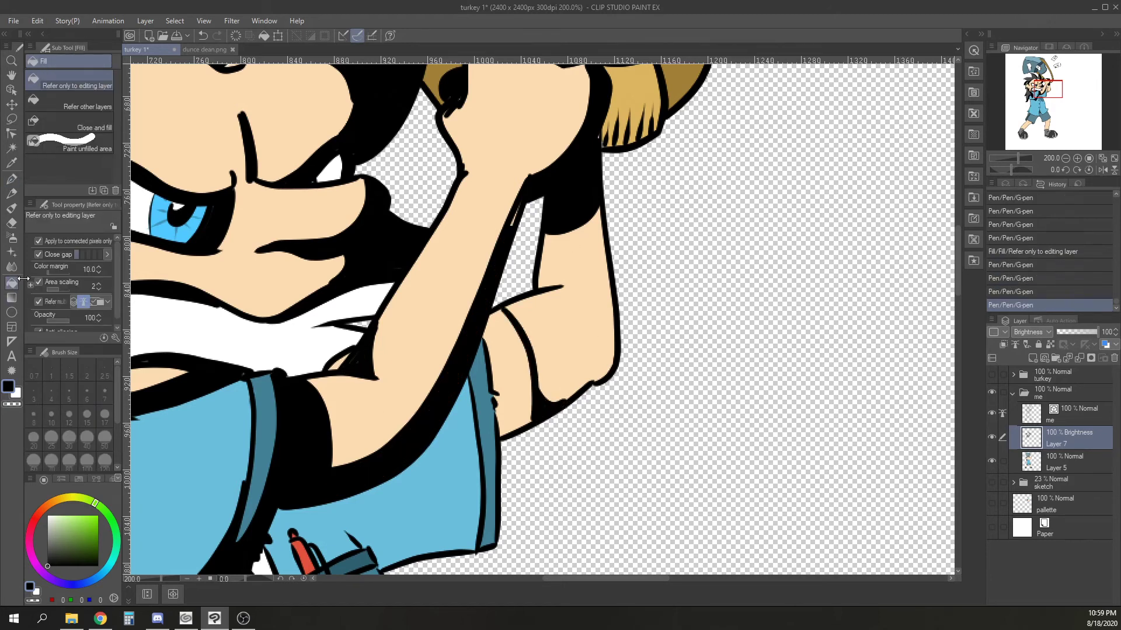
{"action": "left_click", "coordinate": [514, 373]}
{"action": "left_click", "coordinate": [12, 180]}
{"action": "left_click_drag", "start_coordinate": [519, 206], "coordinate": [511, 224]}
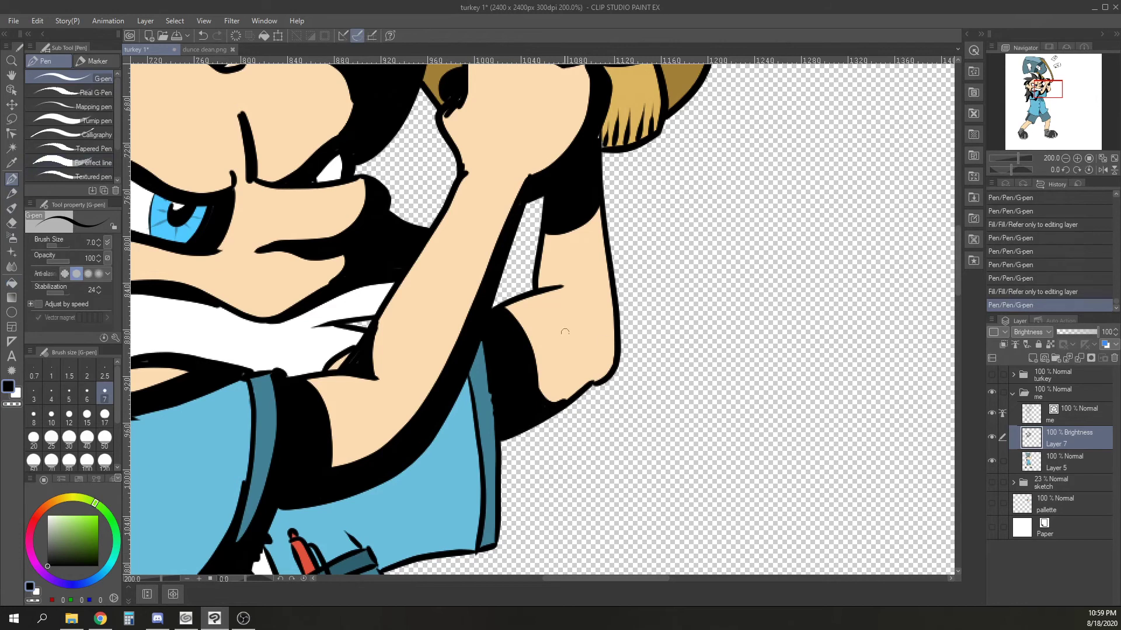
Outline the shadow on the far sleeve, fill the sleeve and its cuff with black, and refine the shadow's lower edge.
{"action": "left_click_drag", "start_coordinate": [591, 377], "coordinate": [631, 205]}
{"action": "mouse_move", "coordinate": [498, 264]}
{"action": "left_mouse_down"}
{"action": "mouse_move", "coordinate": [394, 360]}
{"action": "mouse_move", "coordinate": [506, 245]}
{"action": "mouse_move", "coordinate": [501, 219]}
{"action": "mouse_move", "coordinate": [512, 241]}
{"action": "left_mouse_up"}
{"action": "key", "text": "ctrl+z"}
{"action": "key", "text": "g"}
{"action": "left_click", "coordinate": [496, 345]}
{"action": "left_click", "coordinate": [529, 316]}
{"action": "key", "text": "p"}
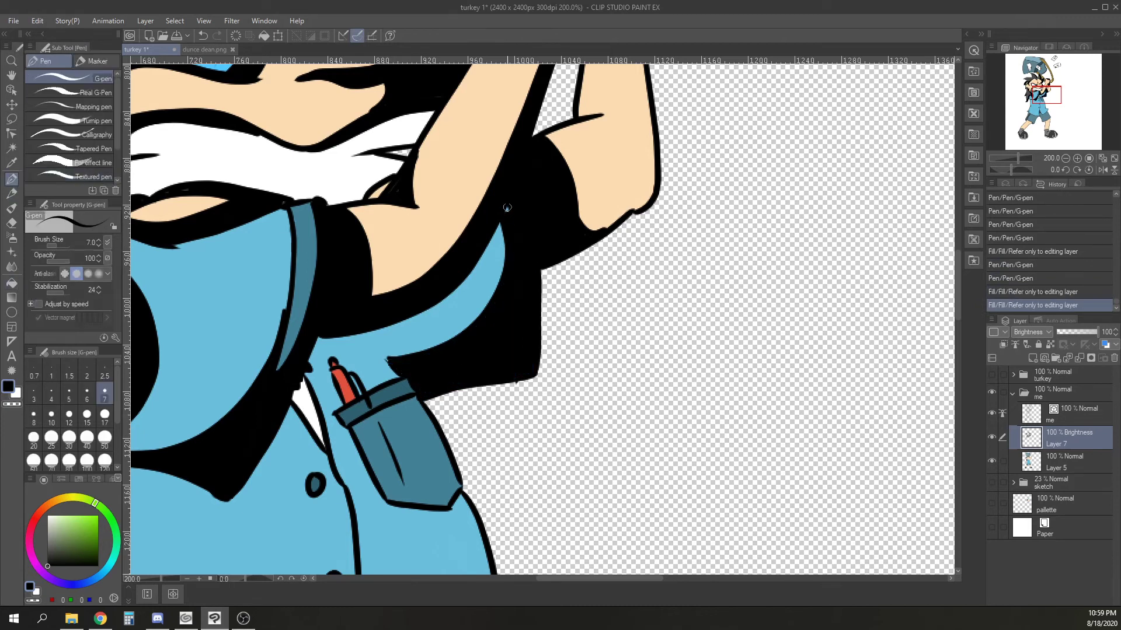
{"action": "mouse_move", "coordinate": [389, 364]}
{"action": "left_mouse_down"}
{"action": "mouse_move", "coordinate": [369, 332]}
{"action": "mouse_move", "coordinate": [429, 353]}
{"action": "mouse_move", "coordinate": [382, 345]}
{"action": "left_mouse_up"}
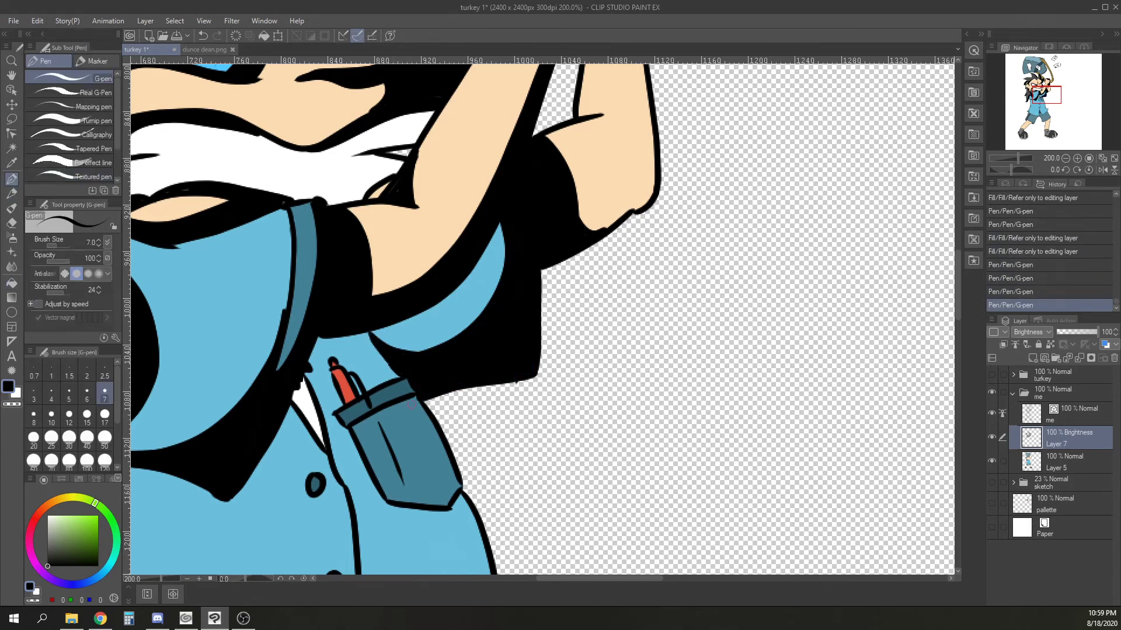
Paint black shadows along the chest pocket's outer edge, inside the collar opening and on the top button.
{"action": "left_click_drag", "start_coordinate": [411, 402], "coordinate": [449, 483]}
{"action": "mouse_move", "coordinate": [412, 397]}
{"action": "left_mouse_down"}
{"action": "mouse_move", "coordinate": [408, 385]}
{"action": "mouse_move", "coordinate": [414, 398]}
{"action": "left_mouse_up"}
{"action": "left_click_drag", "start_coordinate": [300, 381], "coordinate": [327, 451]}
{"action": "left_click_drag", "start_coordinate": [320, 492], "coordinate": [315, 474]}
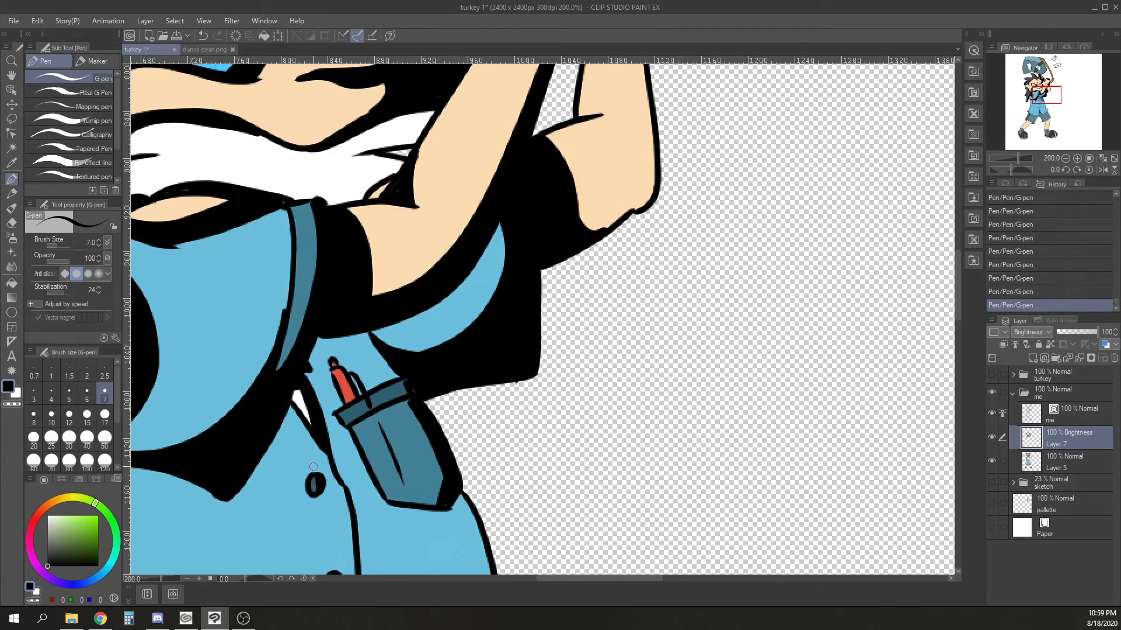
Outline a shadow along the shirt's front placket down to the hem and fill it with black.
{"action": "left_click_drag", "start_coordinate": [497, 471], "coordinate": [514, 310]}
{"action": "mouse_move", "coordinate": [344, 307]}
{"action": "left_mouse_down"}
{"action": "mouse_move", "coordinate": [357, 441]}
{"action": "mouse_move", "coordinate": [341, 573]}
{"action": "mouse_move", "coordinate": [400, 309]}
{"action": "mouse_move", "coordinate": [324, 469]}
{"action": "mouse_move", "coordinate": [215, 496]}
{"action": "left_mouse_up"}
{"action": "left_click", "coordinate": [11, 283]}
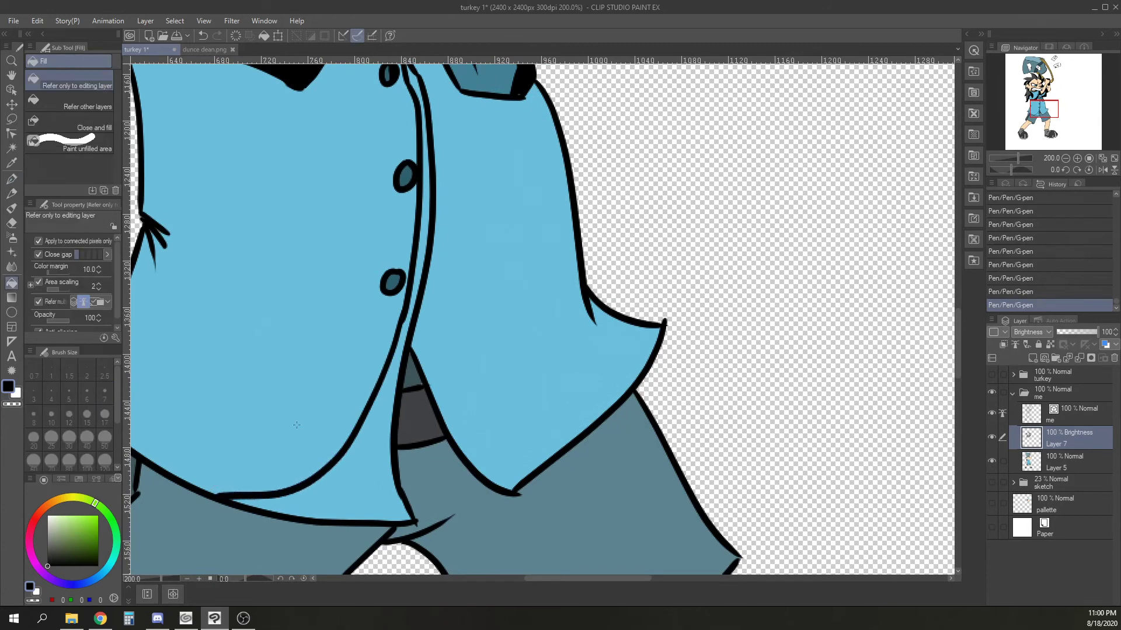
{"action": "left_click", "coordinate": [367, 483]}
{"action": "left_click", "coordinate": [414, 81]}
{"action": "key", "text": "p"}
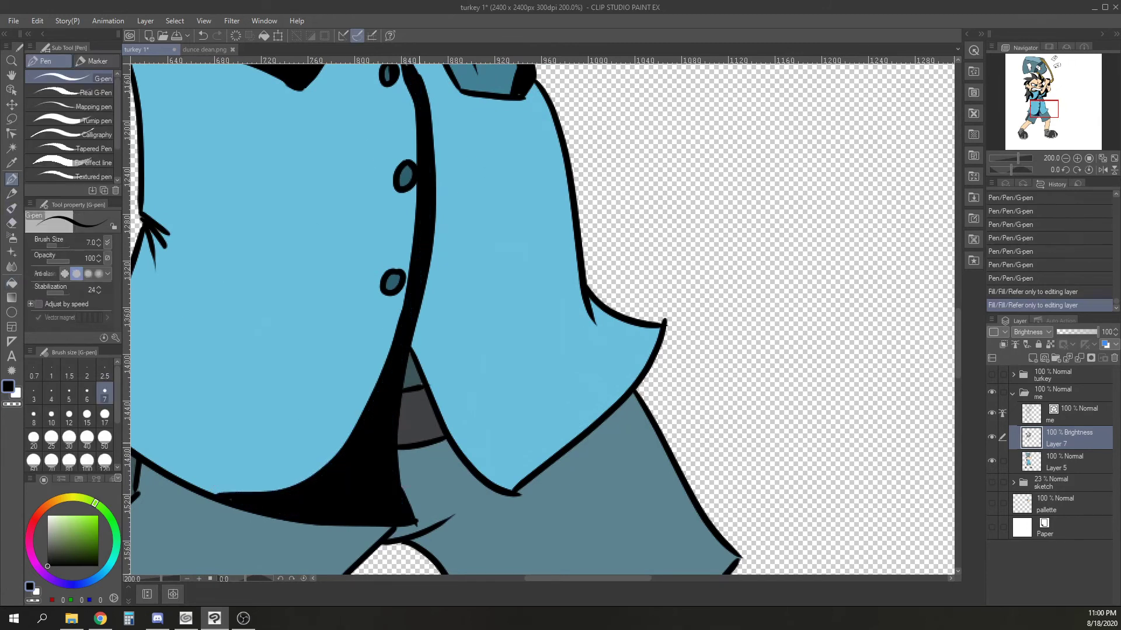
Draw a shadow edge on the shorts below the shirt opening and fill that area, the belt and the gap above with black.
{"action": "left_click_drag", "start_coordinate": [405, 491], "coordinate": [467, 465]}
{"action": "left_click", "coordinate": [11, 283]}
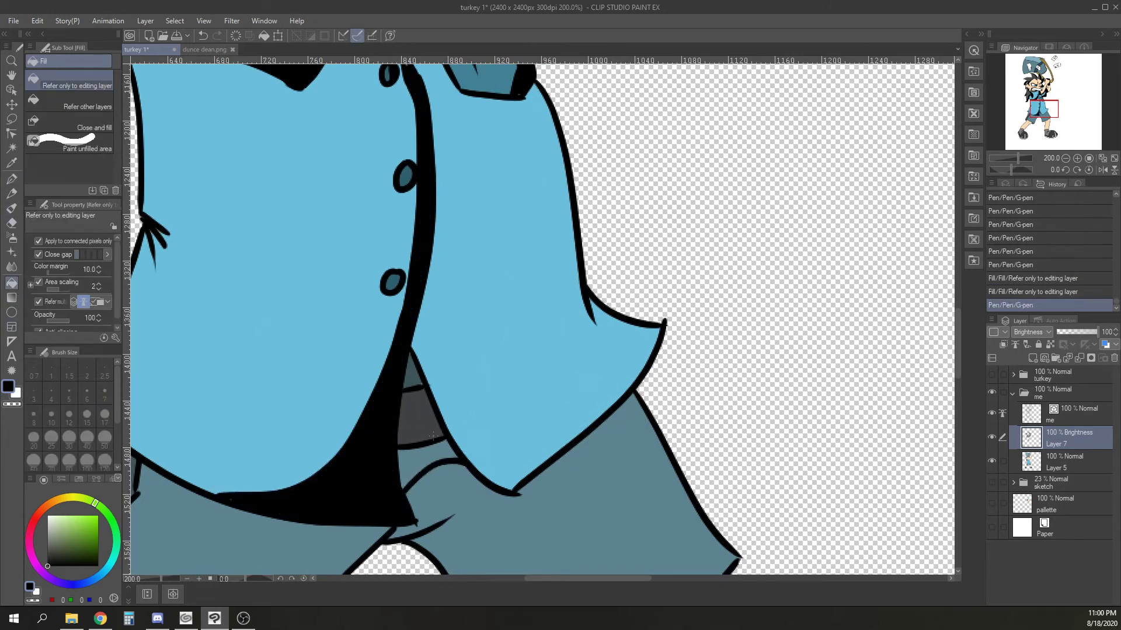
{"action": "left_click", "coordinate": [422, 460]}
{"action": "left_click", "coordinate": [419, 416]}
{"action": "left_click", "coordinate": [413, 378]}
Outline a shadow along the shirt's side from the pocket to the flared hem and fill it with black.
{"action": "left_click", "coordinate": [13, 179]}
{"action": "mouse_move", "coordinate": [528, 94]}
{"action": "left_mouse_down"}
{"action": "mouse_move", "coordinate": [594, 321]}
{"action": "mouse_move", "coordinate": [448, 433]}
{"action": "left_mouse_up"}
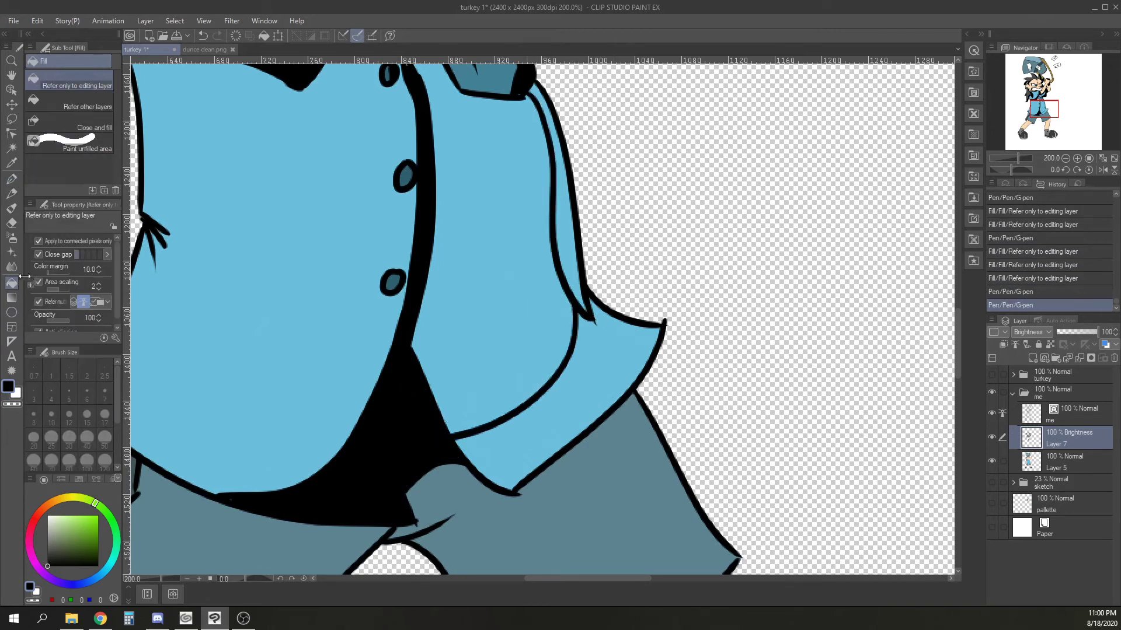
{"action": "left_click", "coordinate": [12, 283]}
{"action": "left_click", "coordinate": [585, 365]}
{"action": "left_click", "coordinate": [569, 256]}
On the me line layer, move control points to tidy the line ends at the shirt's flared hem corner.
{"action": "left_click", "coordinate": [12, 179]}
{"action": "left_click_drag", "start_coordinate": [643, 458], "coordinate": [638, 217]}
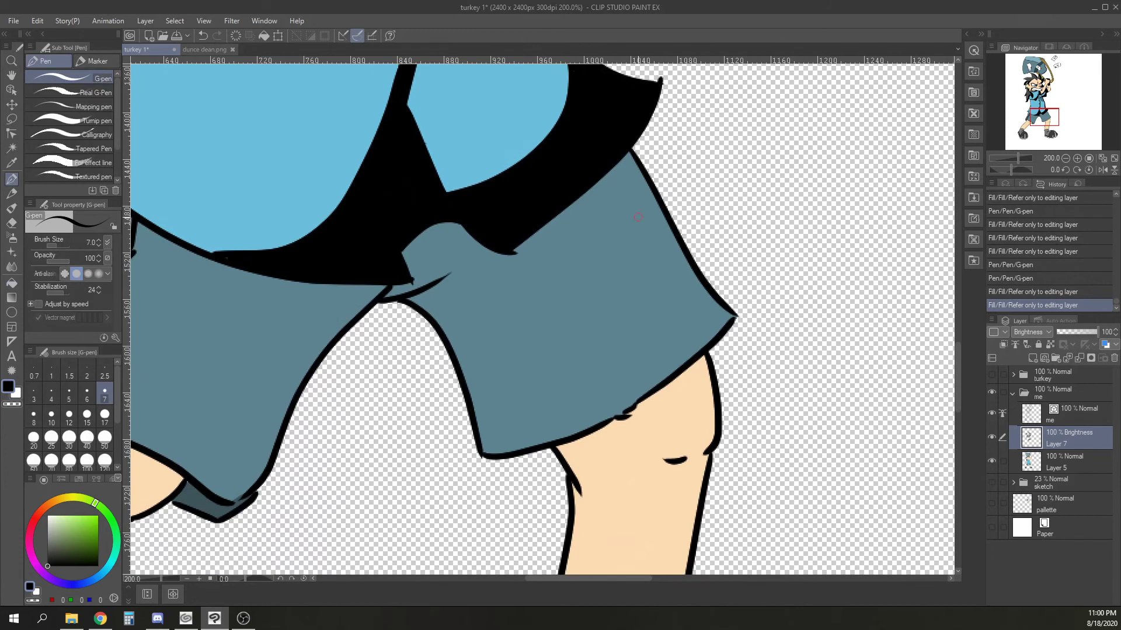
{"action": "left_click", "coordinate": [1071, 417]}
{"action": "left_click_drag", "start_coordinate": [664, 76], "coordinate": [565, 244]}
{"action": "key", "text": "y"}
{"action": "scroll", "coordinate": [564, 244], "scroll_direction": "up", "scroll_amount": 2}
{"action": "left_click_drag", "start_coordinate": [555, 284], "coordinate": [552, 301]}
{"action": "left_click_drag", "start_coordinate": [561, 300], "coordinate": [552, 301]}
{"action": "left_click", "coordinate": [992, 437]}
{"action": "left_click", "coordinate": [992, 437]}
{"action": "key", "text": "ctrl+minus"}
{"action": "key", "text": "ctrl+minus"}
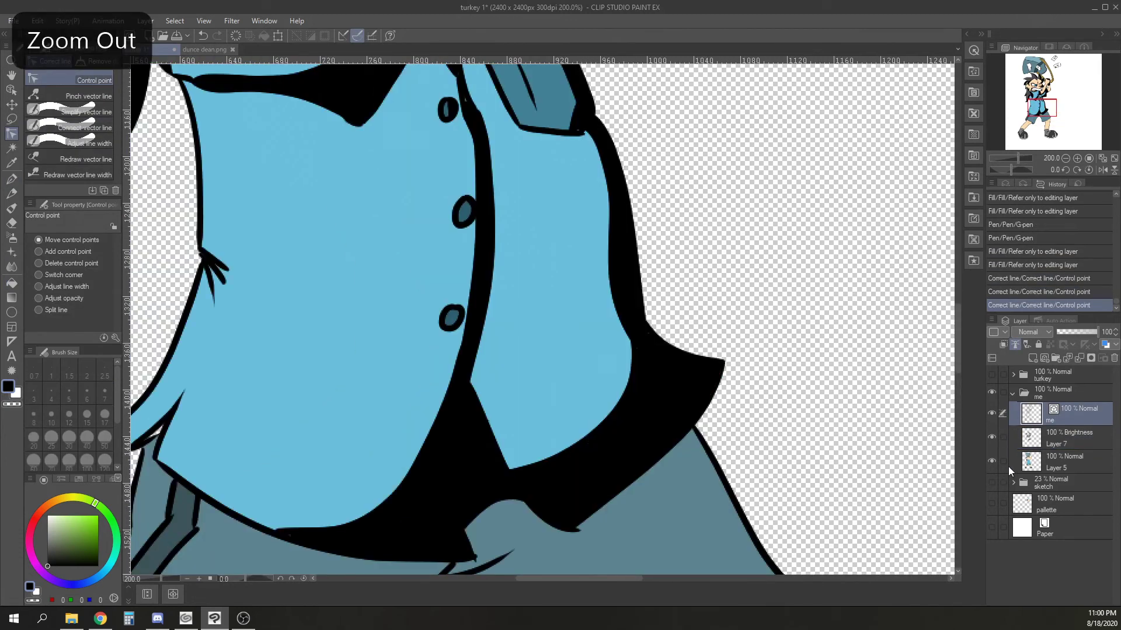
{"action": "left_click", "coordinate": [1063, 439]}
{"action": "key", "text": "ctrl+plus"}
{"action": "key", "text": "ctrl+plus"}
Move control points of the me layer's lines at the shirt's front hem to tidy them, then reselect Layer 7.
{"action": "left_click", "coordinate": [1049, 415]}
{"action": "left_click_drag", "start_coordinate": [525, 471], "coordinate": [519, 413]}
{"action": "scroll", "coordinate": [601, 421], "scroll_direction": "down", "scroll_amount": 4}
{"action": "scroll", "coordinate": [463, 483], "scroll_direction": "up", "scroll_amount": 4}
{"action": "left_click_drag", "start_coordinate": [520, 418], "coordinate": [516, 407]}
{"action": "left_click", "coordinate": [993, 437]}
{"action": "scroll", "coordinate": [532, 320], "scroll_direction": "down", "scroll_amount": 2}
{"action": "left_click_drag", "start_coordinate": [408, 361], "coordinate": [639, 420]}
{"action": "scroll", "coordinate": [412, 327], "scroll_direction": "up", "scroll_amount": 2}
{"action": "scroll", "coordinate": [509, 258], "scroll_direction": "down", "scroll_amount": 1}
{"action": "scroll", "coordinate": [510, 257], "scroll_direction": "down", "scroll_amount": 1}
{"action": "left_click", "coordinate": [992, 437]}
{"action": "left_click", "coordinate": [1022, 442]}
{"action": "left_click_drag", "start_coordinate": [742, 461], "coordinate": [632, 436]}
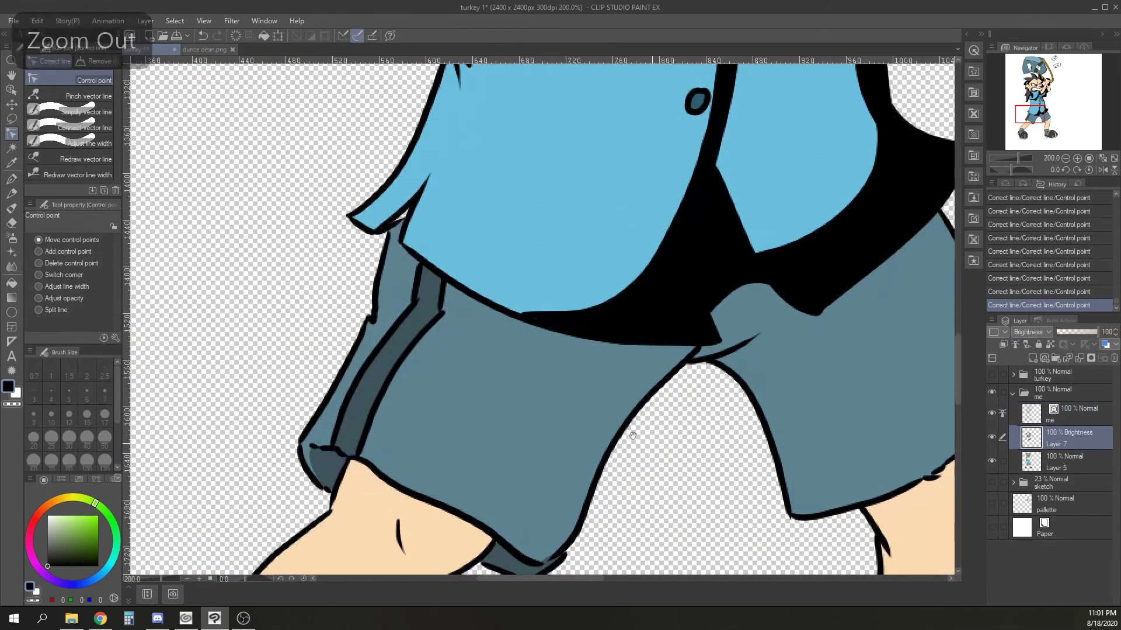
Sample the shirt's blue and patch the uncoloured gap at its back tail on Layer 5, then return to Layer 7.
{"action": "left_click", "coordinate": [1063, 466]}
{"action": "key", "text": "p"}
{"action": "left_click", "coordinate": [431, 213], "text": "alt"}
{"action": "scroll", "coordinate": [402, 212], "scroll_direction": "up", "scroll_amount": 2}
{"action": "left_click_drag", "start_coordinate": [416, 223], "coordinate": [356, 254]}
{"action": "left_click", "coordinate": [1064, 439]}
Sample black and paint the shadow on the shirt's back tail on Layer 7.
{"action": "left_click", "coordinate": [467, 390], "text": "alt"}
{"action": "mouse_move", "coordinate": [471, 339]}
{"action": "left_mouse_down"}
{"action": "mouse_move", "coordinate": [453, 251]}
{"action": "mouse_move", "coordinate": [372, 507]}
{"action": "left_mouse_up"}
{"action": "mouse_move", "coordinate": [411, 231]}
{"action": "left_mouse_down"}
{"action": "mouse_move", "coordinate": [188, 360]}
{"action": "mouse_move", "coordinate": [157, 394]}
{"action": "left_mouse_up"}
{"action": "mouse_move", "coordinate": [222, 367]}
{"action": "left_mouse_down"}
{"action": "mouse_move", "coordinate": [344, 355]}
{"action": "mouse_move", "coordinate": [204, 400]}
{"action": "mouse_move", "coordinate": [267, 392]}
{"action": "left_mouse_up"}
{"action": "scroll", "coordinate": [593, 328], "scroll_direction": "down", "scroll_amount": 2}
{"action": "left_click_drag", "start_coordinate": [602, 323], "coordinate": [532, 426]}
{"action": "left_click", "coordinate": [358, 486]}
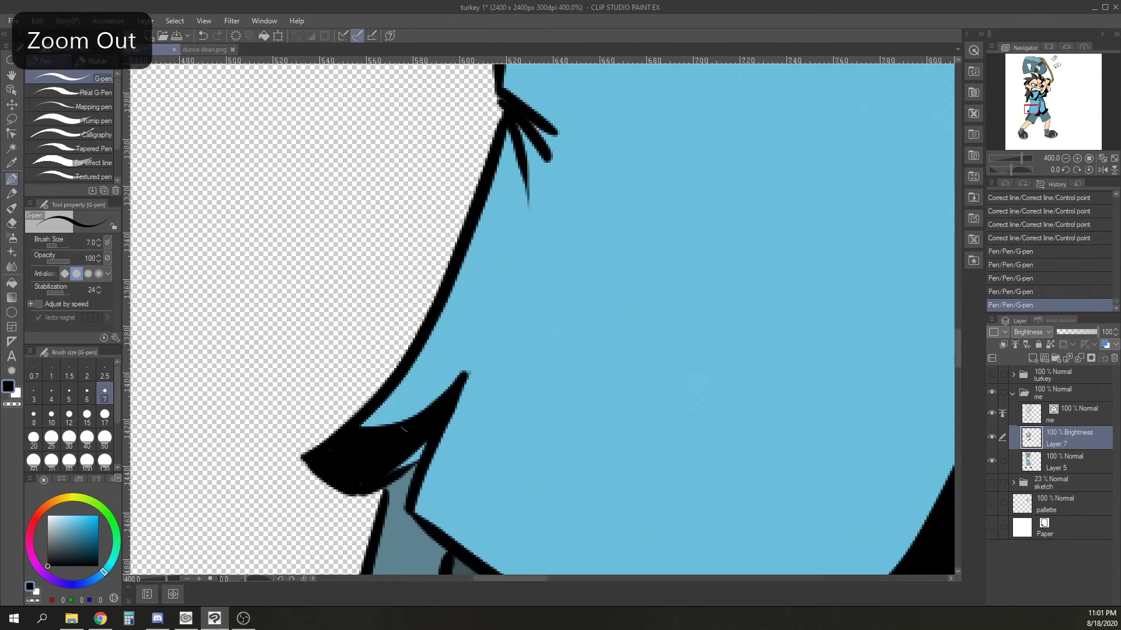
{"action": "left_click_drag", "start_coordinate": [618, 385], "coordinate": [553, 479]}
Switch to white, draw highlights along the outer edges of the long back hair, and compare with the shading layer hidden.
{"action": "scroll", "coordinate": [553, 480], "scroll_direction": "down", "scroll_amount": 2}
{"action": "left_click", "coordinate": [723, 111], "text": "alt"}
{"action": "left_click_drag", "start_coordinate": [596, 176], "coordinate": [590, 560]}
{"action": "scroll", "coordinate": [353, 205], "scroll_direction": "up", "scroll_amount": 2}
{"action": "left_click_drag", "start_coordinate": [358, 209], "coordinate": [333, 285]}
{"action": "mouse_move", "coordinate": [385, 267]}
{"action": "left_mouse_down"}
{"action": "mouse_move", "coordinate": [412, 310]}
{"action": "mouse_move", "coordinate": [382, 556]}
{"action": "left_mouse_up"}
{"action": "left_click_drag", "start_coordinate": [522, 512], "coordinate": [489, 243]}
{"action": "mouse_move", "coordinate": [412, 293]}
{"action": "left_mouse_down"}
{"action": "mouse_move", "coordinate": [444, 166]}
{"action": "mouse_move", "coordinate": [384, 427]}
{"action": "mouse_move", "coordinate": [405, 506]}
{"action": "left_mouse_up"}
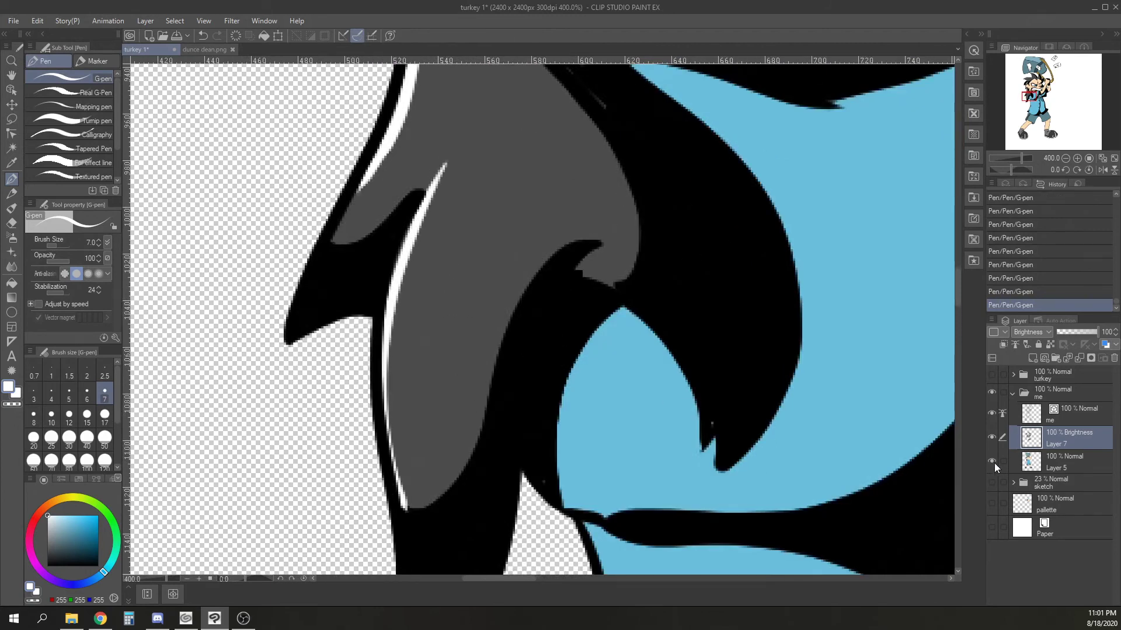
{"action": "left_click", "coordinate": [991, 437]}
{"action": "left_click", "coordinate": [991, 437]}
Switch back to black, add thin strand lines inside the long back hair, and compare with the shading layer hidden.
{"action": "key", "text": "x"}
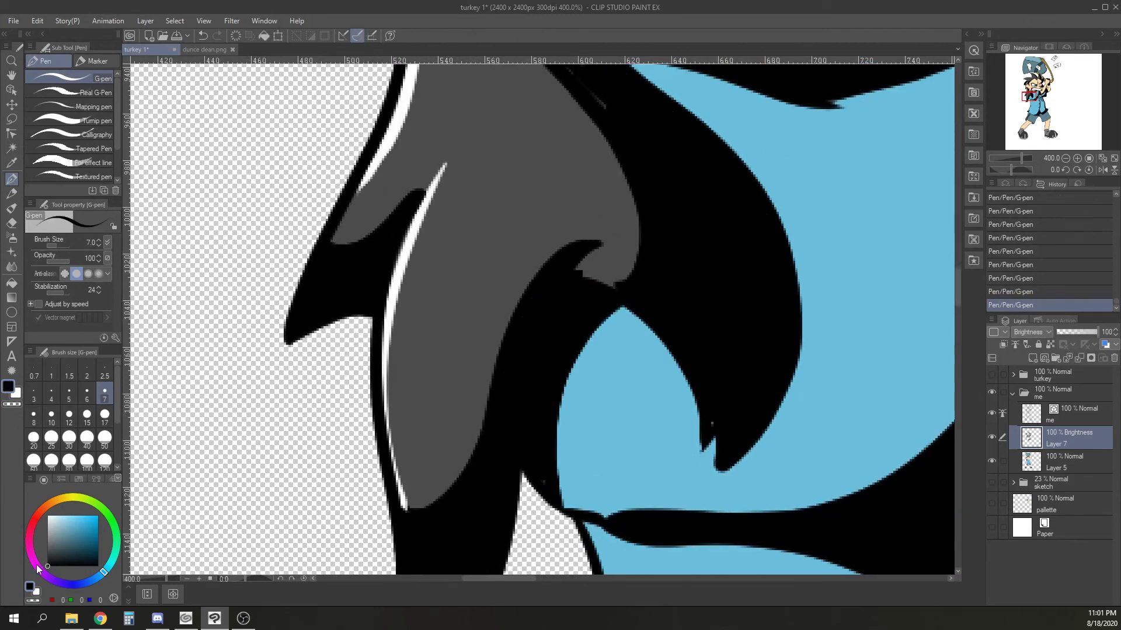
{"action": "left_click_drag", "start_coordinate": [459, 496], "coordinate": [473, 261]}
{"action": "left_click_drag", "start_coordinate": [371, 230], "coordinate": [423, 140]}
{"action": "left_click_drag", "start_coordinate": [527, 120], "coordinate": [628, 182]}
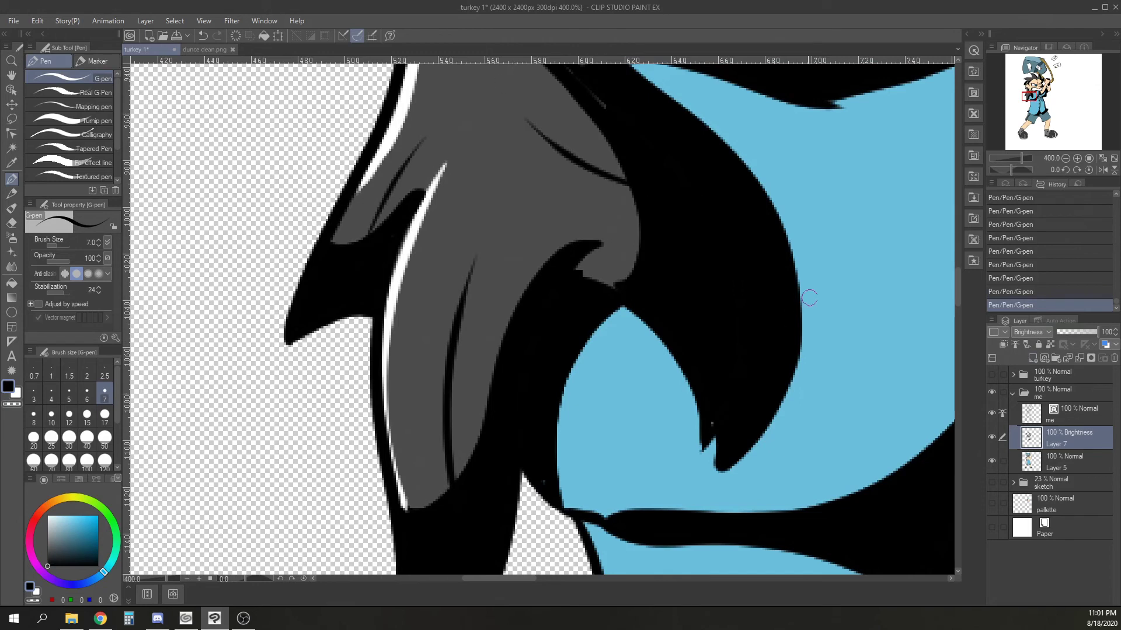
{"action": "left_click_drag", "start_coordinate": [766, 503], "coordinate": [609, 229]}
{"action": "left_click_drag", "start_coordinate": [839, 381], "coordinate": [470, 401]}
{"action": "left_click", "coordinate": [991, 438]}
{"action": "left_click", "coordinate": [991, 437]}
{"action": "scroll", "coordinate": [770, 356], "scroll_direction": "down", "scroll_amount": 2}
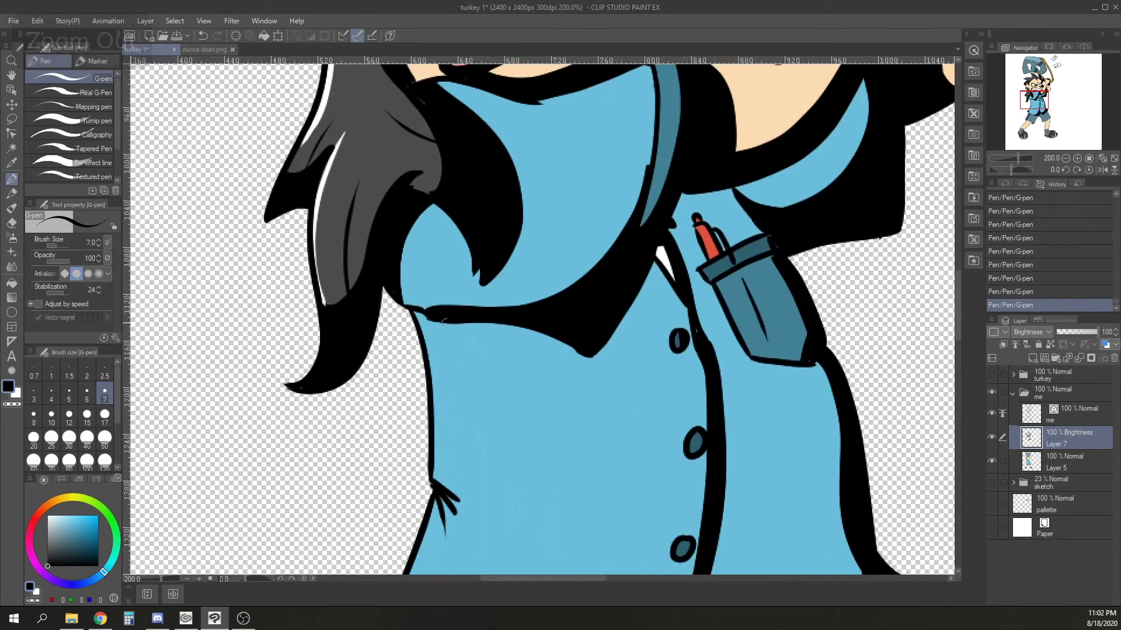
Outline the shadow the near sleeve casts on the shirt front and fill it with black.
{"action": "left_click_drag", "start_coordinate": [430, 318], "coordinate": [622, 391]}
{"action": "left_click_drag", "start_coordinate": [674, 285], "coordinate": [630, 388]}
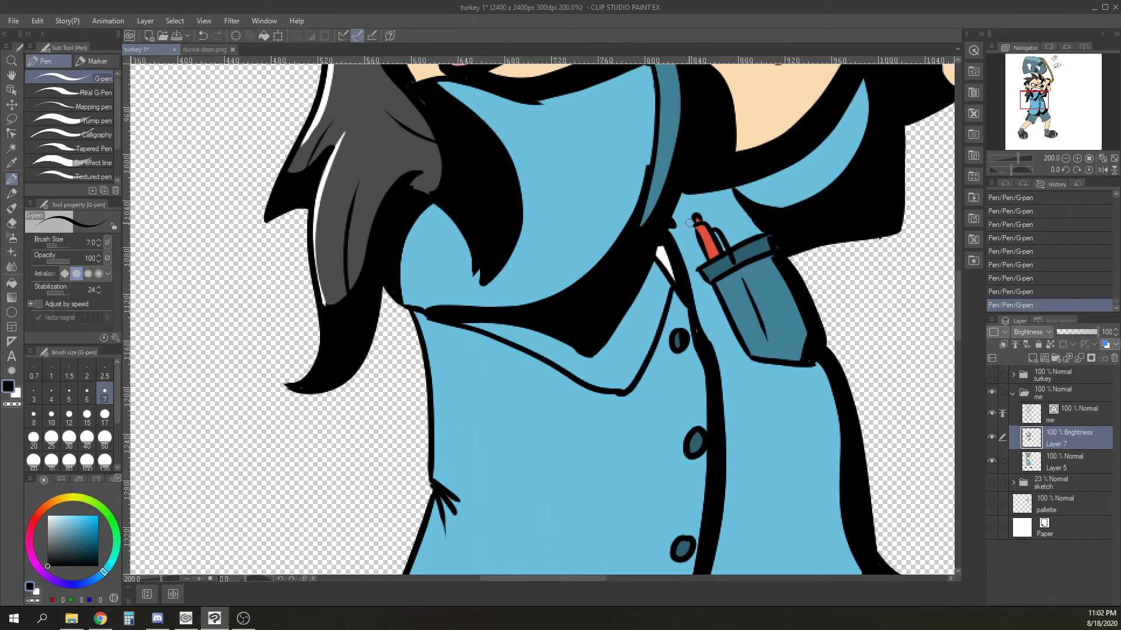
{"action": "key", "text": "g"}
{"action": "left_click", "coordinate": [646, 329]}
{"action": "key", "text": "p"}
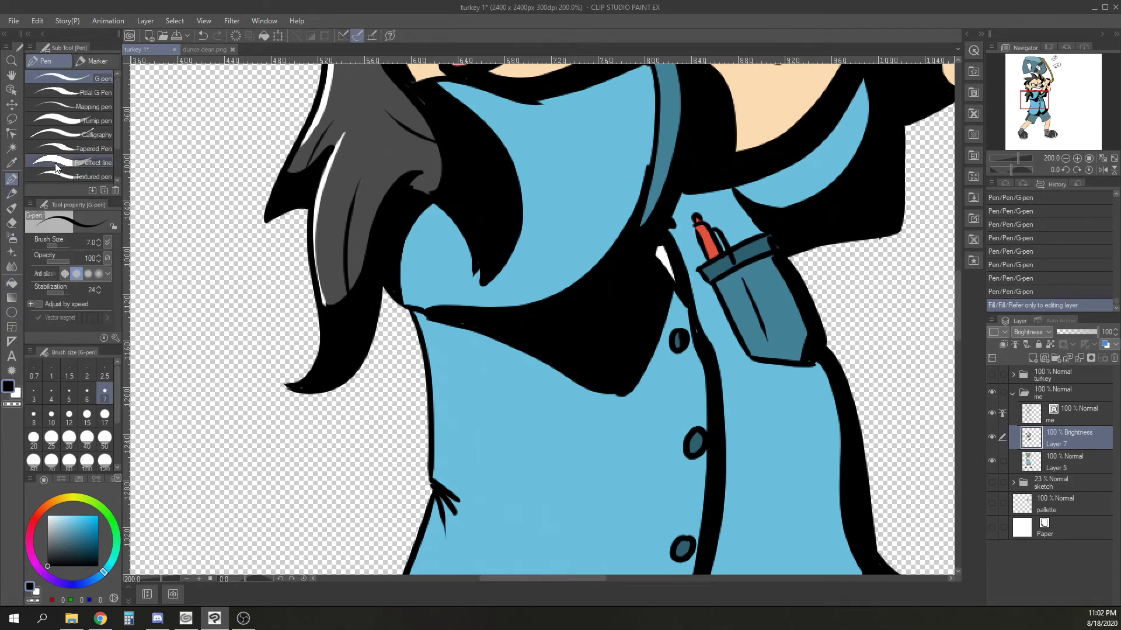
Switch to white and draw highlights on the shirt's back edge and tail, its buttons, and the shorts' back edge.
{"action": "left_click_drag", "start_coordinate": [789, 100], "coordinate": [715, 285]}
{"action": "left_click_drag", "start_coordinate": [53, 522], "coordinate": [36, 467]}
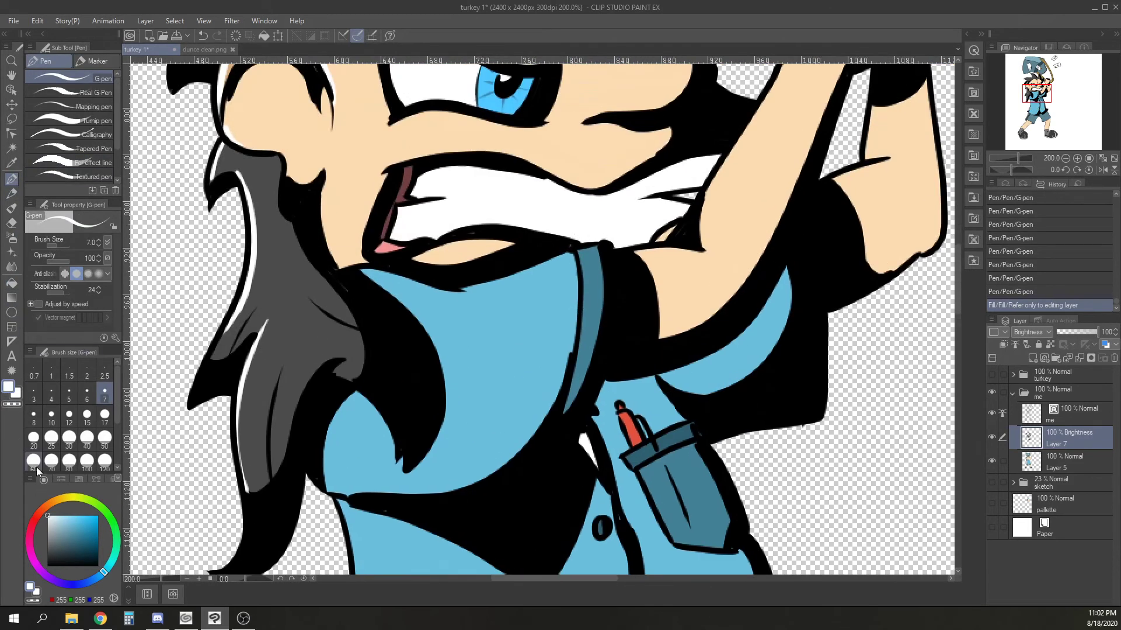
{"action": "left_click_drag", "start_coordinate": [555, 408], "coordinate": [540, 161]}
{"action": "mouse_move", "coordinate": [326, 252]}
{"action": "left_mouse_down"}
{"action": "mouse_move", "coordinate": [358, 429]}
{"action": "mouse_move", "coordinate": [462, 268]}
{"action": "mouse_move", "coordinate": [390, 398]}
{"action": "left_mouse_up"}
{"action": "left_click_drag", "start_coordinate": [409, 452], "coordinate": [439, 370]}
{"action": "key", "text": "ctrl+z"}
{"action": "left_click_drag", "start_coordinate": [696, 307], "coordinate": [705, 303]}
{"action": "left_click_drag", "start_coordinate": [710, 203], "coordinate": [717, 197]}
{"action": "left_click_drag", "start_coordinate": [693, 101], "coordinate": [697, 96]}
{"action": "left_click_drag", "start_coordinate": [457, 378], "coordinate": [587, 122]}
{"action": "mouse_move", "coordinate": [524, 194]}
{"action": "left_mouse_down"}
{"action": "mouse_move", "coordinate": [513, 274]}
{"action": "mouse_move", "coordinate": [435, 401]}
{"action": "left_mouse_up"}
Switch to black, outline and fill the shadow under the back leg's shorts hem, and darken the hem's inner side.
{"action": "left_click_drag", "start_coordinate": [52, 561], "coordinate": [40, 575]}
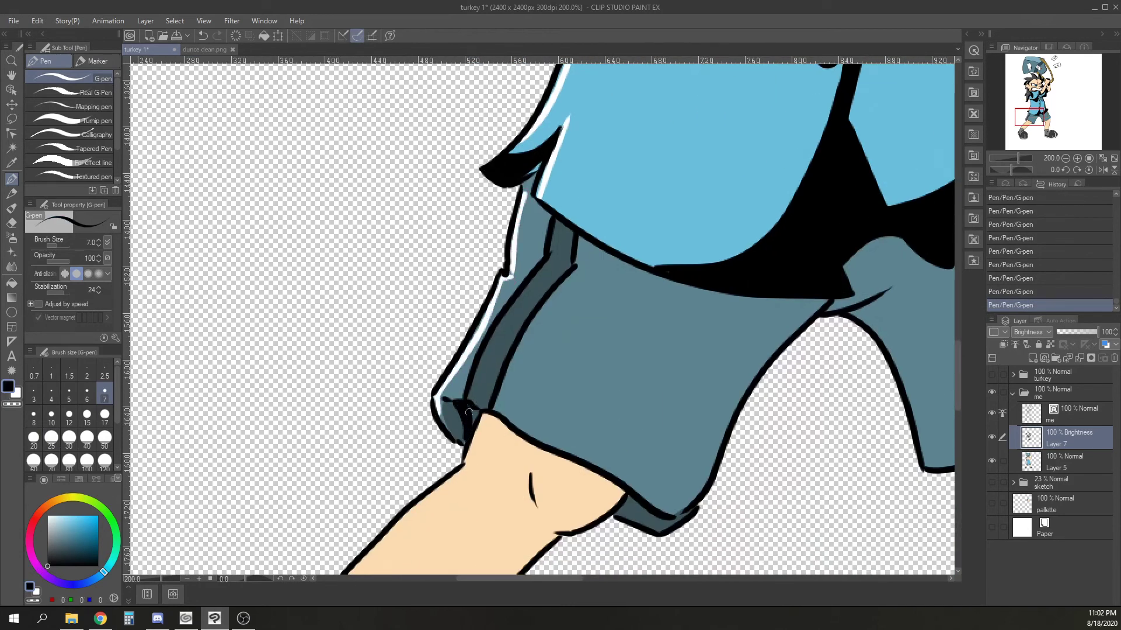
{"action": "left_click_drag", "start_coordinate": [466, 458], "coordinate": [622, 506]}
{"action": "key", "text": "g"}
{"action": "left_click", "coordinate": [607, 495]}
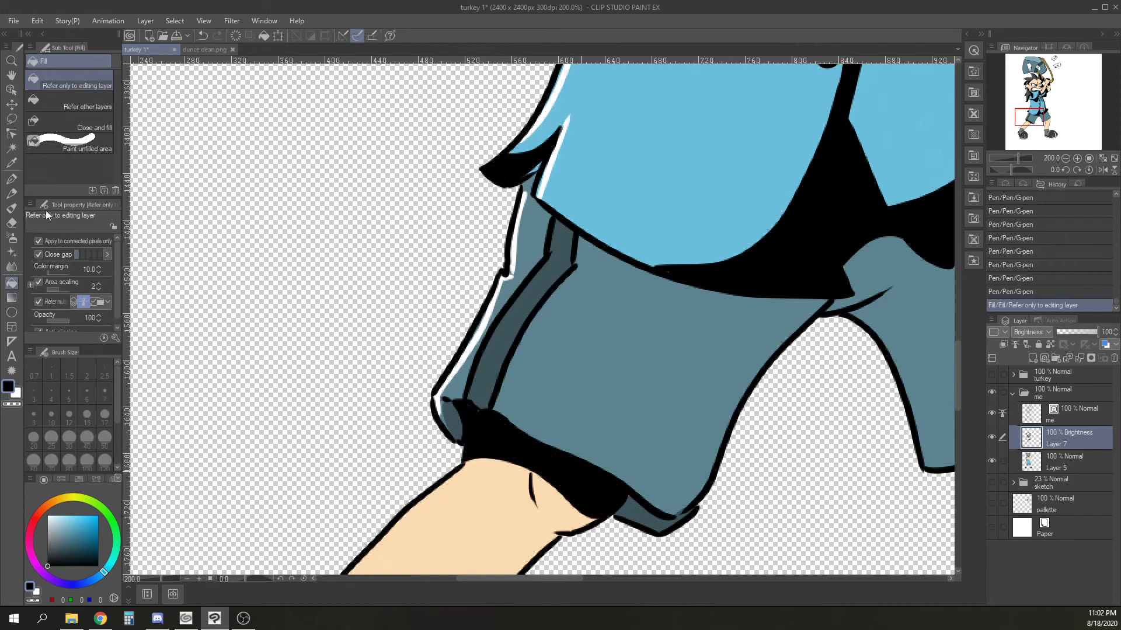
{"action": "key", "text": "p"}
{"action": "left_click_drag", "start_coordinate": [650, 510], "coordinate": [622, 487]}
Outline the shadow the shirt's hem casts across both sides of the shorts and fill it with black.
{"action": "mouse_move", "coordinate": [531, 211]}
{"action": "left_mouse_down"}
{"action": "mouse_move", "coordinate": [723, 324]}
{"action": "mouse_move", "coordinate": [829, 302]}
{"action": "left_mouse_up"}
{"action": "left_click_drag", "start_coordinate": [849, 281], "coordinate": [926, 265]}
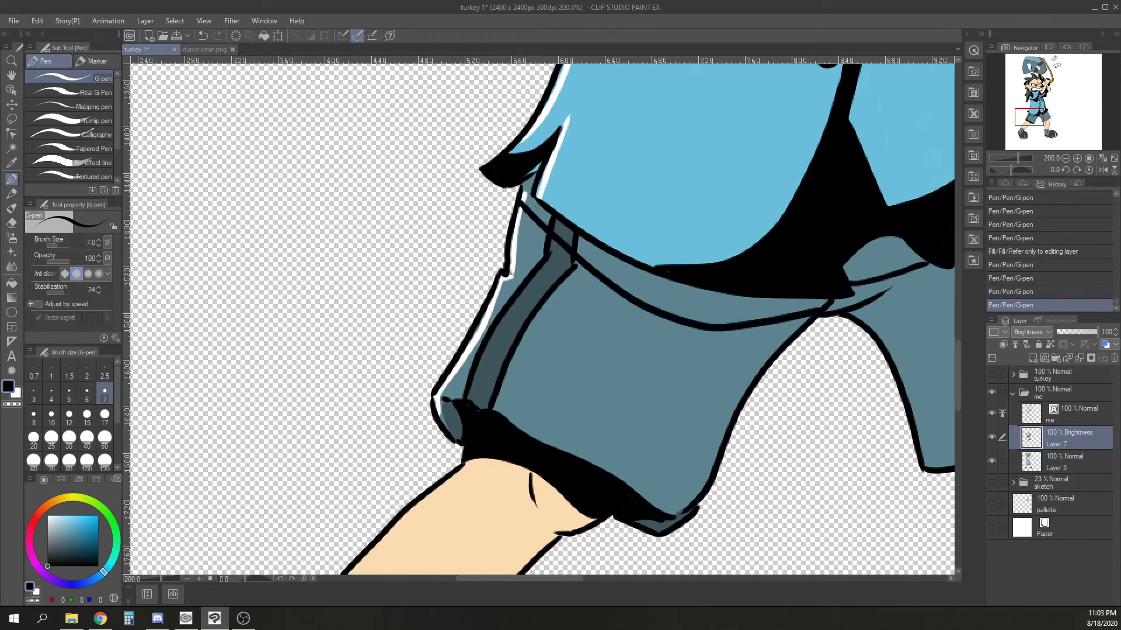
{"action": "left_click_drag", "start_coordinate": [831, 415], "coordinate": [467, 449]}
{"action": "key", "text": "ctrl+z"}
{"action": "mouse_move", "coordinate": [719, 222]}
{"action": "left_mouse_down"}
{"action": "mouse_move", "coordinate": [654, 288]}
{"action": "mouse_move", "coordinate": [564, 327]}
{"action": "mouse_move", "coordinate": [509, 279]}
{"action": "left_mouse_up"}
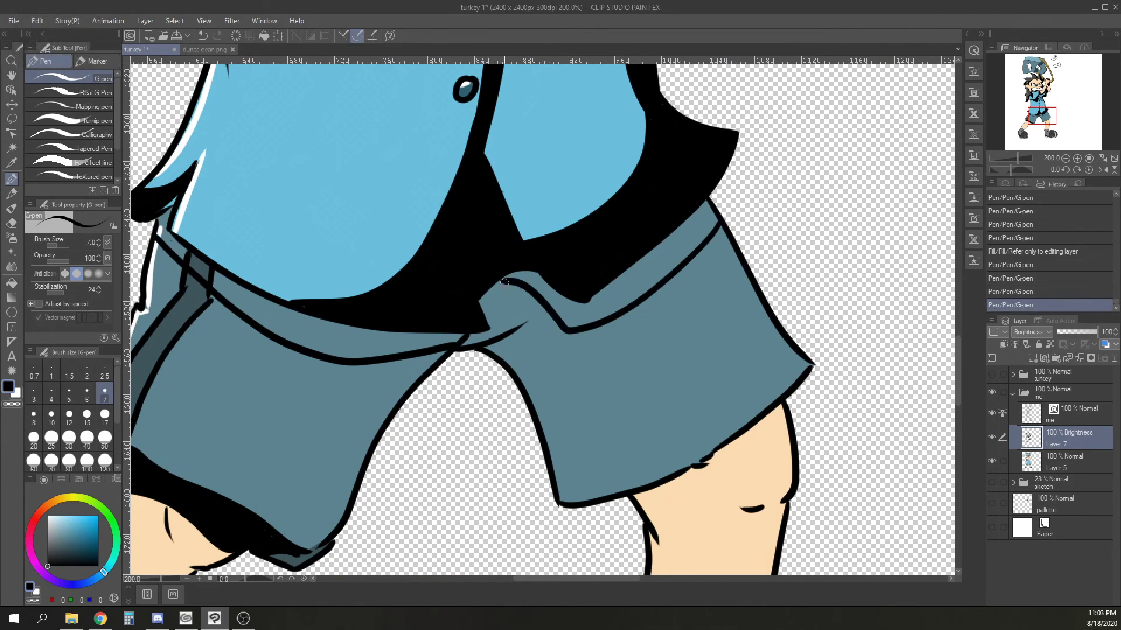
{"action": "key", "text": "g"}
{"action": "left_click", "coordinate": [567, 287]}
{"action": "left_click", "coordinate": [362, 335]}
Try a filled shadow along the inner edge of the front leg's shorts, and undo it.
{"action": "key", "text": "p"}
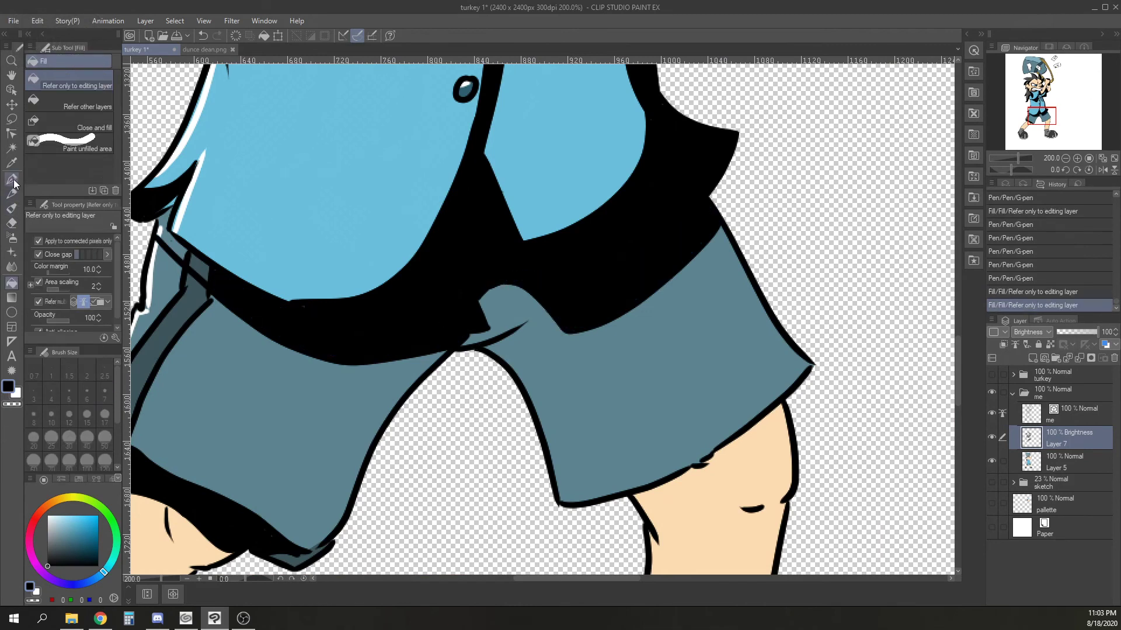
{"action": "left_click_drag", "start_coordinate": [523, 326], "coordinate": [555, 484]}
{"action": "key", "text": "g"}
{"action": "left_click", "coordinate": [534, 380]}
{"action": "key", "text": "p"}
{"action": "mouse_move", "coordinate": [716, 228]}
{"action": "left_mouse_down"}
{"action": "mouse_move", "coordinate": [758, 303]}
{"action": "mouse_move", "coordinate": [757, 397]}
{"action": "mouse_move", "coordinate": [630, 477]}
{"action": "mouse_move", "coordinate": [555, 495]}
{"action": "mouse_move", "coordinate": [535, 373]}
{"action": "mouse_move", "coordinate": [563, 495]}
{"action": "left_mouse_up"}
{"action": "key", "text": "ctrl+z"}
{"action": "key", "text": "ctrl+z"}
{"action": "key", "text": "ctrl+z"}
{"action": "key", "text": "ctrl+z"}
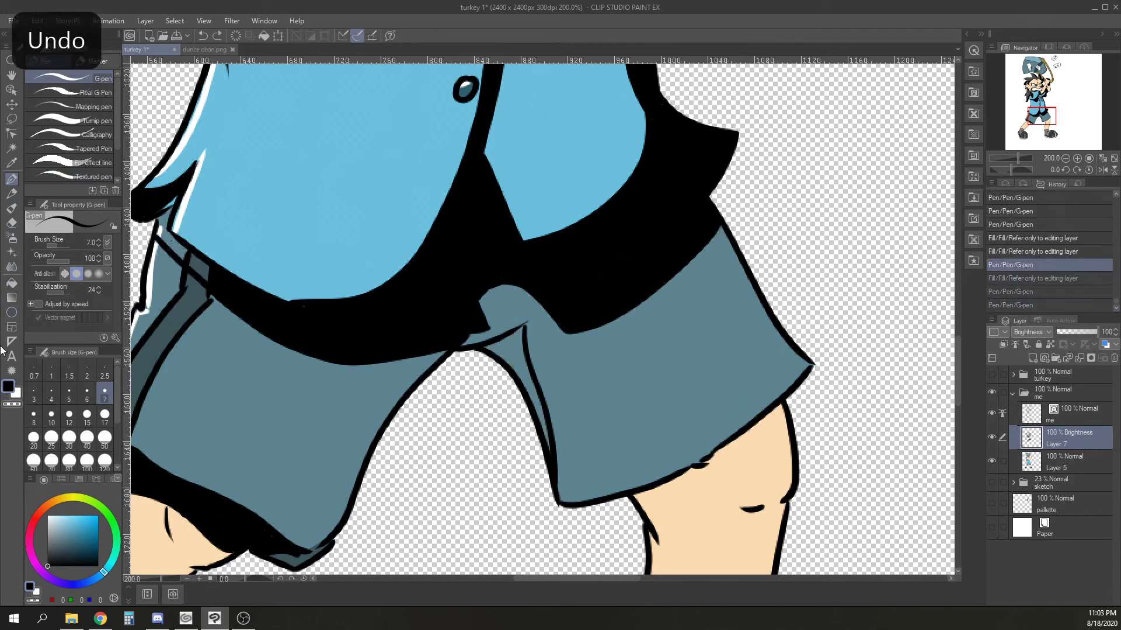
Outline the shadow along the outer edge and hem of the front leg's shorts and fill it with black.
{"action": "mouse_move", "coordinate": [701, 234]}
{"action": "left_mouse_down"}
{"action": "mouse_move", "coordinate": [755, 309]}
{"action": "mouse_move", "coordinate": [765, 387]}
{"action": "mouse_move", "coordinate": [776, 368]}
{"action": "mouse_move", "coordinate": [670, 449]}
{"action": "mouse_move", "coordinate": [555, 479]}
{"action": "left_mouse_up"}
{"action": "key", "text": "g"}
{"action": "left_click", "coordinate": [787, 358]}
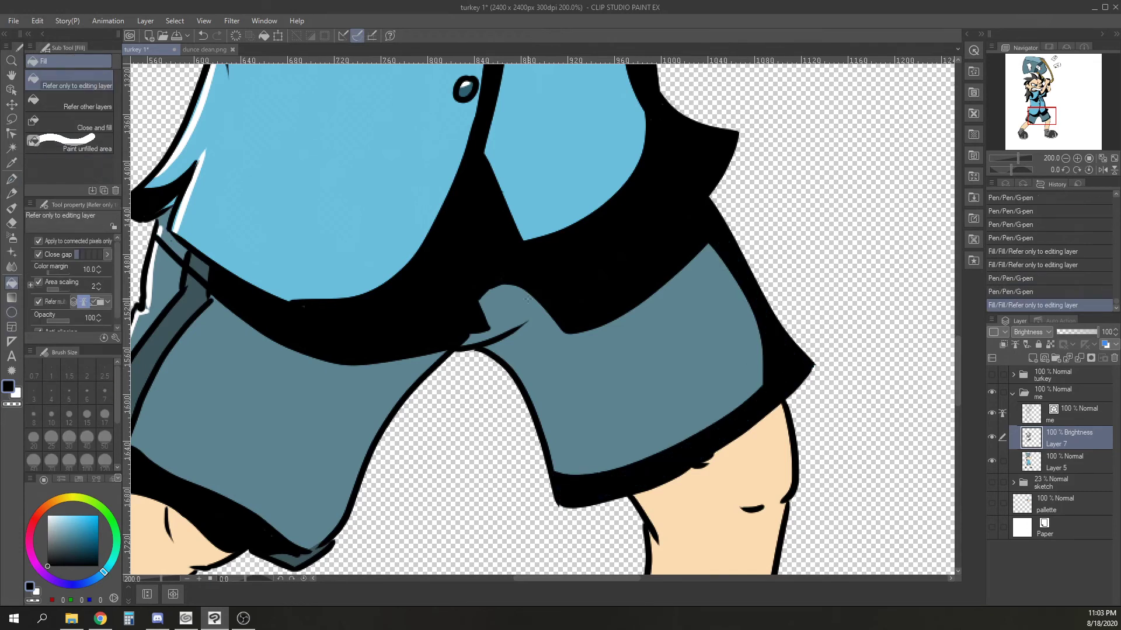
Thicken the crotch fold, and outline and fill a black shadow along the inner edge of the back leg's shorts.
{"action": "left_click", "coordinate": [12, 179]}
{"action": "left_click_drag", "start_coordinate": [525, 315], "coordinate": [466, 341]}
{"action": "mouse_move", "coordinate": [402, 360]}
{"action": "left_mouse_down"}
{"action": "mouse_move", "coordinate": [344, 470]}
{"action": "mouse_move", "coordinate": [268, 525]}
{"action": "left_mouse_up"}
{"action": "key", "text": "g"}
{"action": "left_click", "coordinate": [342, 414]}
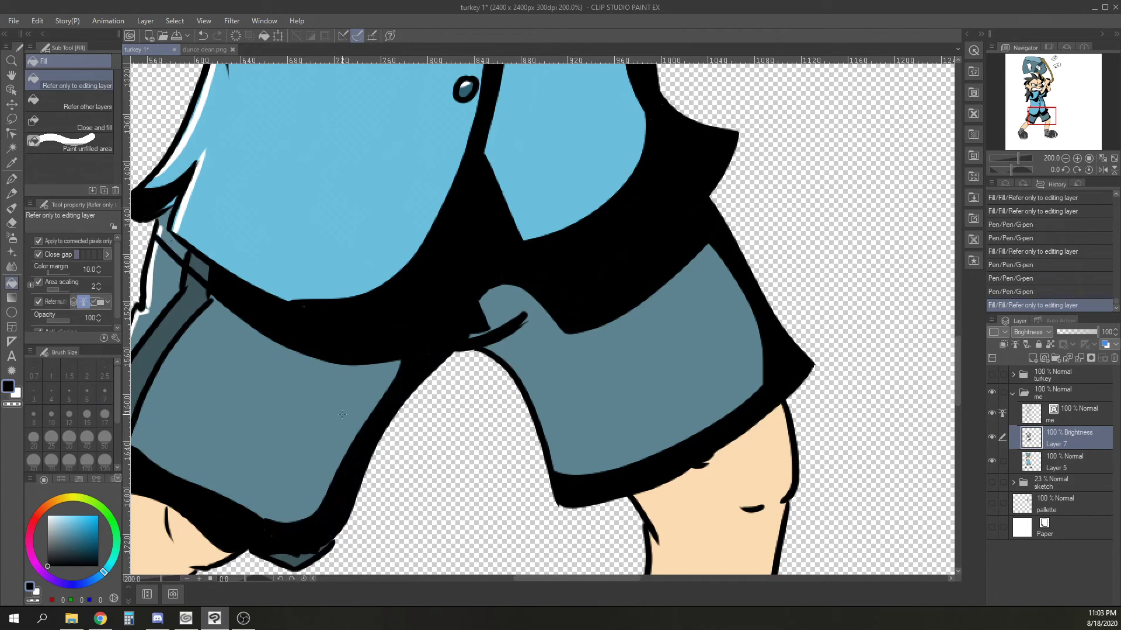
Touch up the back leg's hem shadow and darken the waistband strip beneath the shirt's back tail.
{"action": "left_click", "coordinate": [12, 179]}
{"action": "left_click_drag", "start_coordinate": [300, 545], "coordinate": [271, 533]}
{"action": "left_click_drag", "start_coordinate": [273, 533], "coordinate": [266, 527]}
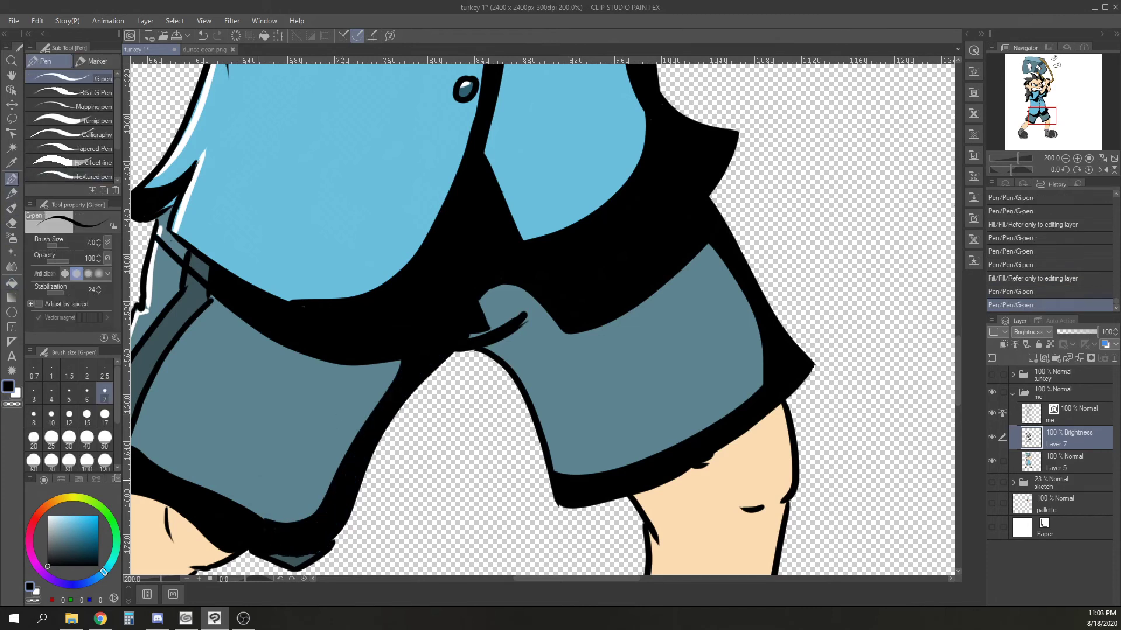
{"action": "left_click_drag", "start_coordinate": [157, 230], "coordinate": [209, 280]}
{"action": "left_click_drag", "start_coordinate": [162, 217], "coordinate": [171, 210]}
{"action": "key", "text": "alt+Tab"}
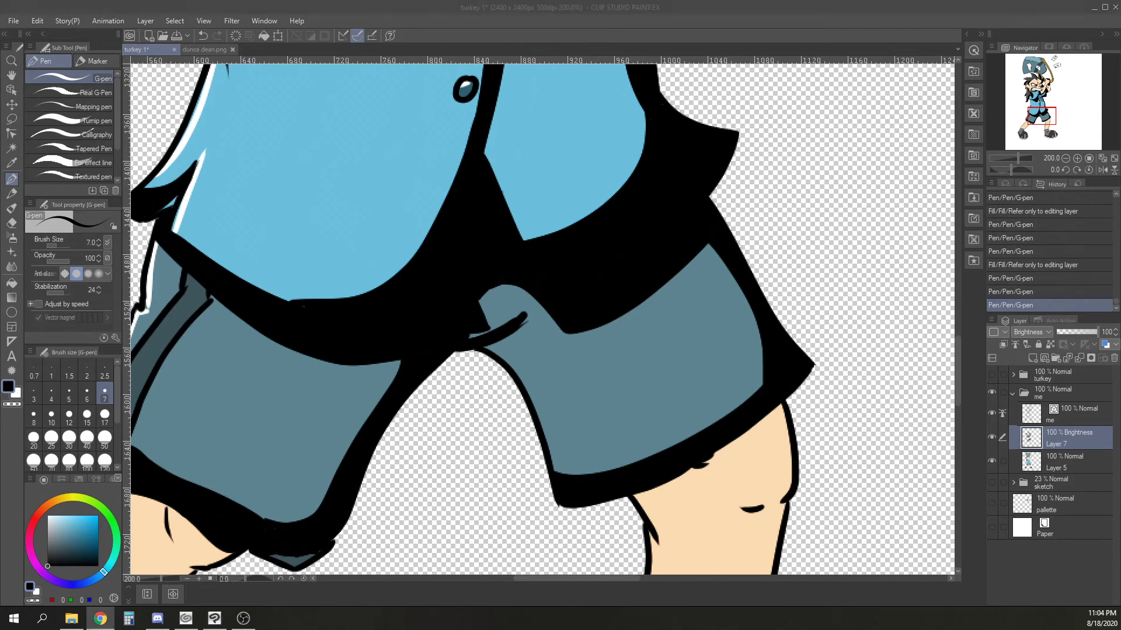
{"action": "key", "text": "alt+Tab"}
Outline the shadows on the front knee under the shorts and down the front edge of the shin, and fill them black.
{"action": "left_click_drag", "start_coordinate": [763, 456], "coordinate": [606, 205]}
{"action": "mouse_move", "coordinate": [502, 278]}
{"action": "left_mouse_down"}
{"action": "mouse_move", "coordinate": [547, 236]}
{"action": "mouse_move", "coordinate": [637, 230]}
{"action": "left_mouse_up"}
{"action": "left_click", "coordinate": [12, 283]}
{"action": "left_click", "coordinate": [595, 196]}
{"action": "left_click", "coordinate": [11, 179]}
{"action": "left_click_drag", "start_coordinate": [618, 284], "coordinate": [607, 170]}
{"action": "mouse_move", "coordinate": [582, 165]}
{"action": "left_mouse_down"}
{"action": "mouse_move", "coordinate": [610, 159]}
{"action": "mouse_move", "coordinate": [611, 170]}
{"action": "mouse_move", "coordinate": [597, 168]}
{"action": "mouse_move", "coordinate": [590, 241]}
{"action": "mouse_move", "coordinate": [550, 351]}
{"action": "mouse_move", "coordinate": [516, 371]}
{"action": "left_mouse_up"}
{"action": "left_click", "coordinate": [12, 283]}
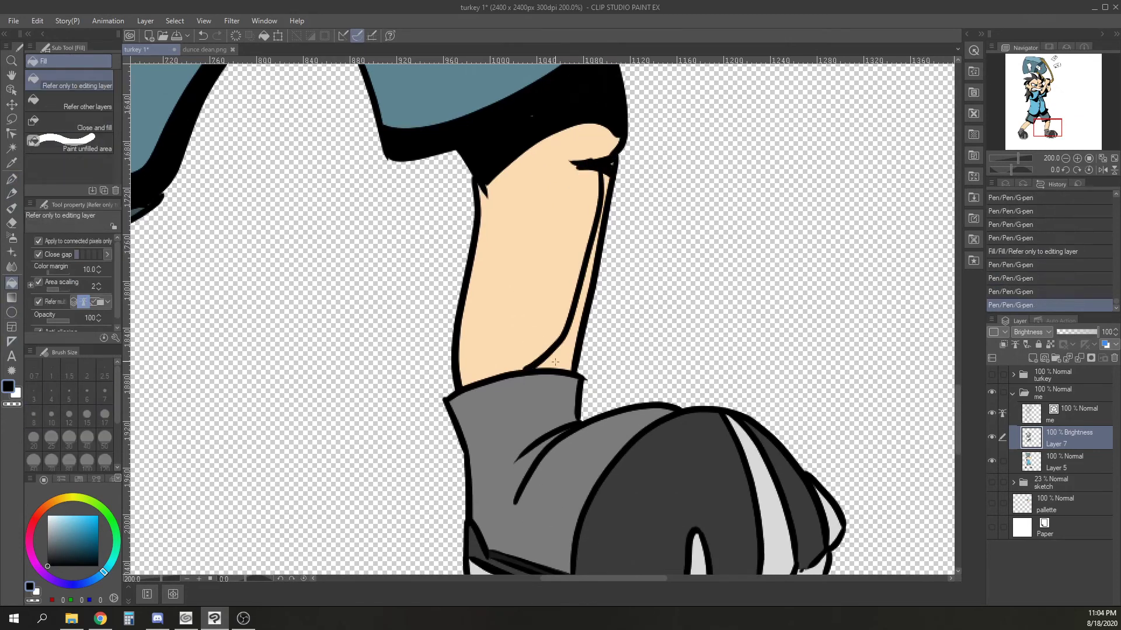
{"action": "left_click", "coordinate": [577, 280]}
Shade the front shoe's cuff edge, ankle fold and toe-cap seam with thick black strokes.
{"action": "key", "text": "p"}
{"action": "mouse_move", "coordinate": [609, 174]}
{"action": "left_mouse_down"}
{"action": "mouse_move", "coordinate": [600, 222]}
{"action": "mouse_move", "coordinate": [530, 126]}
{"action": "left_mouse_up"}
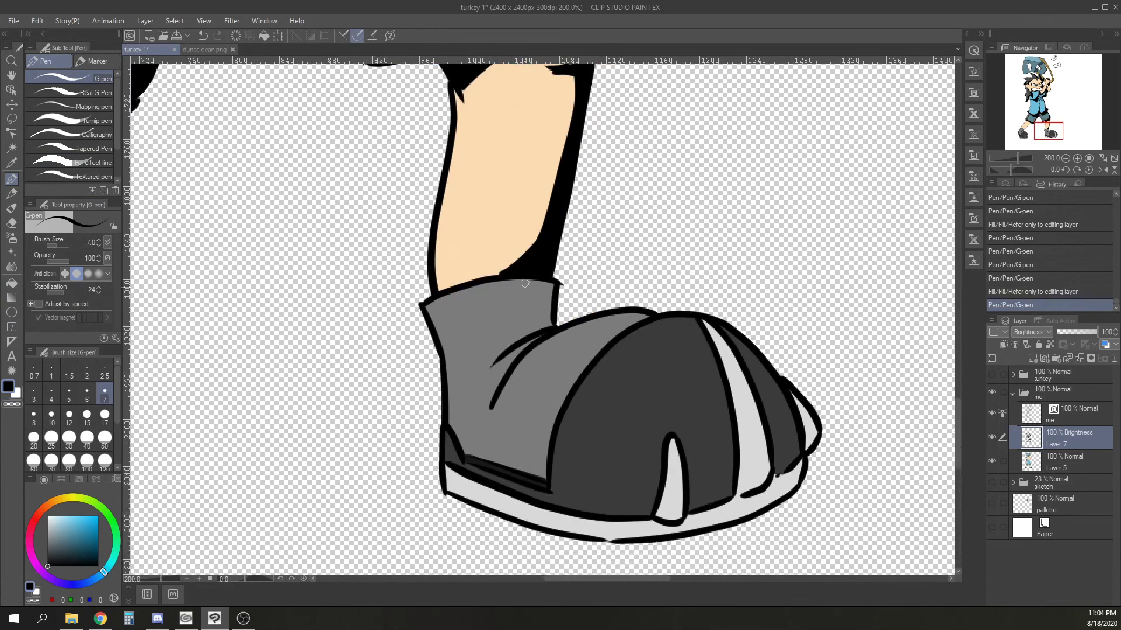
{"action": "mouse_move", "coordinate": [526, 282]}
{"action": "left_mouse_down"}
{"action": "mouse_move", "coordinate": [534, 329]}
{"action": "mouse_move", "coordinate": [530, 283]}
{"action": "mouse_move", "coordinate": [548, 317]}
{"action": "mouse_move", "coordinate": [535, 286]}
{"action": "mouse_move", "coordinate": [543, 307]}
{"action": "mouse_move", "coordinate": [557, 285]}
{"action": "left_mouse_up"}
{"action": "mouse_move", "coordinate": [630, 313]}
{"action": "left_mouse_down"}
{"action": "mouse_move", "coordinate": [582, 354]}
{"action": "mouse_move", "coordinate": [536, 440]}
{"action": "mouse_move", "coordinate": [631, 314]}
{"action": "mouse_move", "coordinate": [559, 410]}
{"action": "mouse_move", "coordinate": [540, 475]}
{"action": "left_mouse_up"}
{"action": "mouse_move", "coordinate": [538, 338]}
{"action": "left_mouse_down"}
{"action": "mouse_move", "coordinate": [495, 388]}
{"action": "mouse_move", "coordinate": [498, 378]}
{"action": "left_mouse_up"}
{"action": "left_click_drag", "start_coordinate": [548, 474], "coordinate": [548, 481]}
Add black shadows to the front shoe's claws and heel, and fill the farthest claw with black.
{"action": "mouse_move", "coordinate": [821, 461]}
{"action": "left_mouse_down"}
{"action": "mouse_move", "coordinate": [465, 420]}
{"action": "mouse_move", "coordinate": [478, 420]}
{"action": "left_mouse_up"}
{"action": "left_click_drag", "start_coordinate": [523, 387], "coordinate": [652, 383]}
{"action": "left_click_drag", "start_coordinate": [459, 392], "coordinate": [466, 474]}
{"action": "left_click_drag", "start_coordinate": [447, 471], "coordinate": [467, 468]}
{"action": "mouse_move", "coordinate": [494, 279]}
{"action": "left_mouse_down"}
{"action": "mouse_move", "coordinate": [550, 446]}
{"action": "mouse_move", "coordinate": [541, 353]}
{"action": "left_mouse_up"}
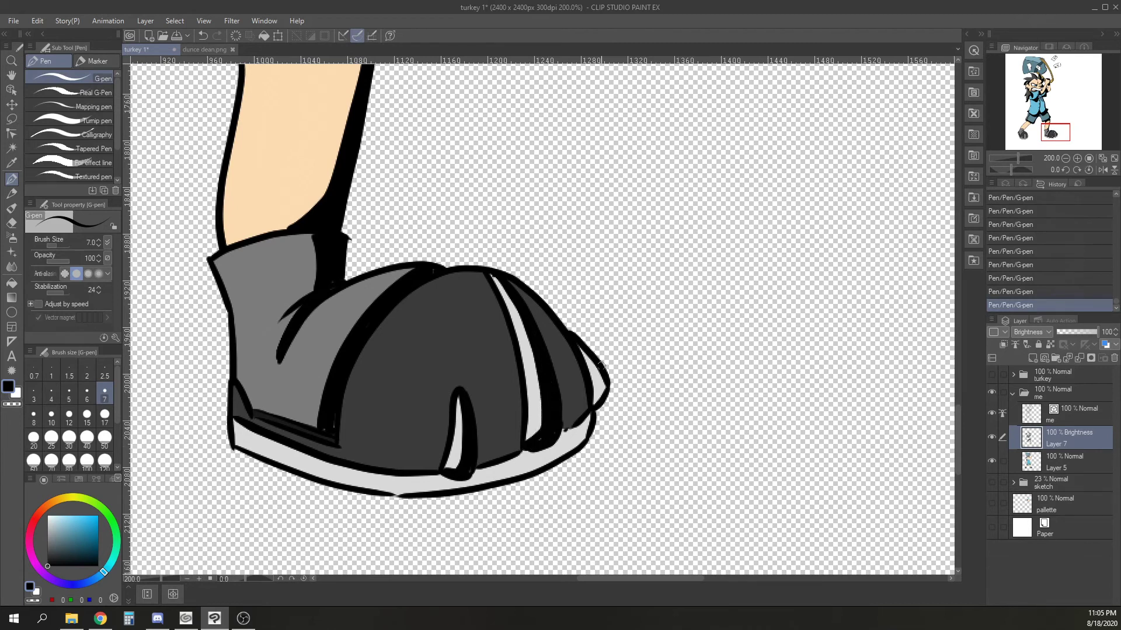
{"action": "left_click", "coordinate": [10, 286]}
{"action": "left_click", "coordinate": [594, 376]}
{"action": "left_click", "coordinate": [11, 178]}
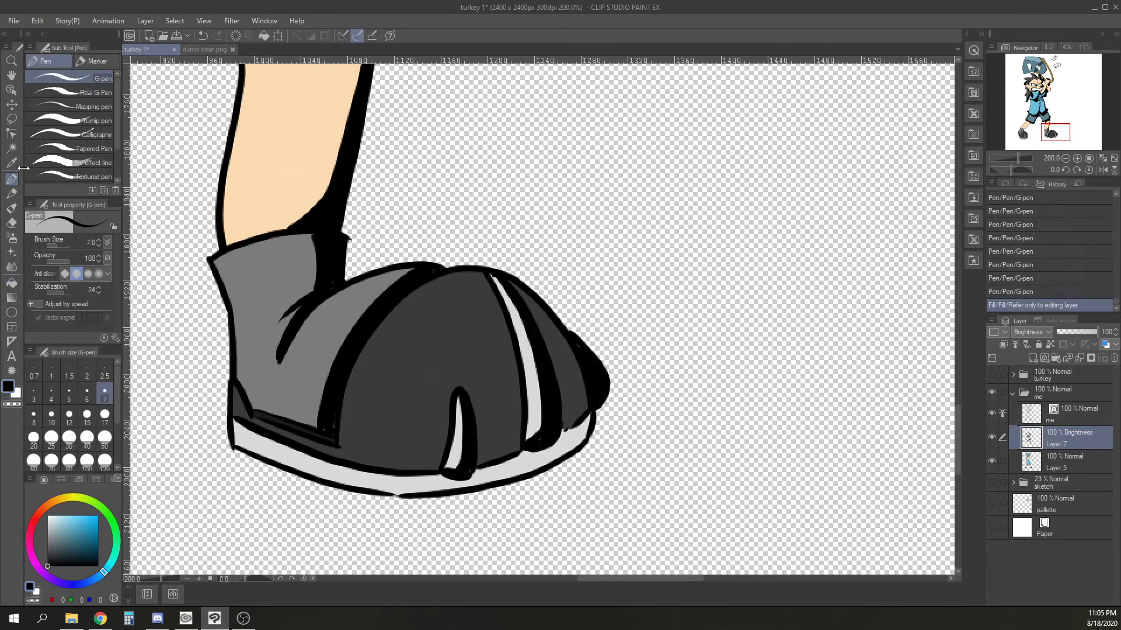
Darken the underside of the front shoe's sole, and outline and fill its toe end with black.
{"action": "left_click_drag", "start_coordinate": [511, 476], "coordinate": [519, 457]}
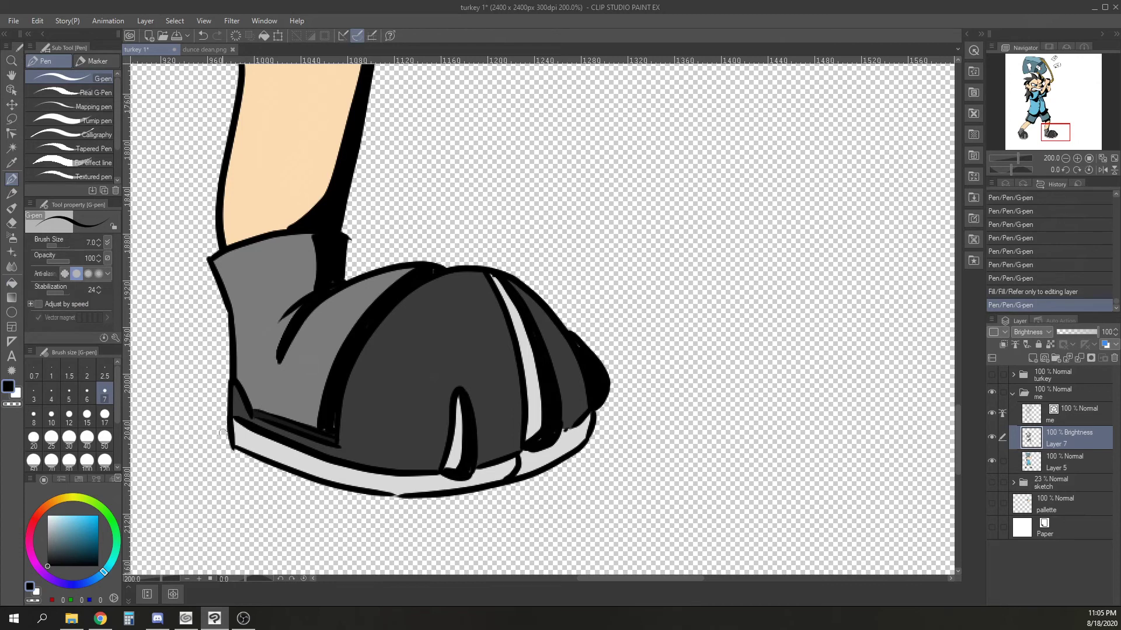
{"action": "left_click_drag", "start_coordinate": [255, 449], "coordinate": [388, 490]}
{"action": "mouse_move", "coordinate": [346, 485]}
{"action": "left_mouse_down"}
{"action": "mouse_move", "coordinate": [226, 435]}
{"action": "mouse_move", "coordinate": [377, 489]}
{"action": "mouse_move", "coordinate": [496, 480]}
{"action": "left_mouse_up"}
{"action": "key", "text": "g"}
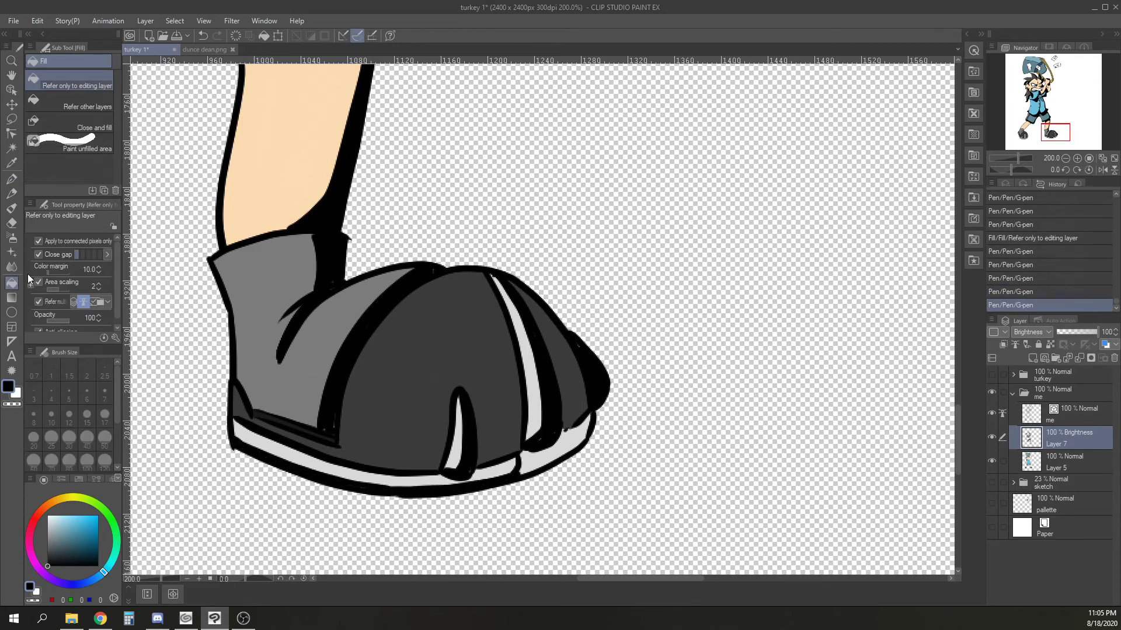
{"action": "left_click", "coordinate": [551, 449]}
Outline the shadows around the claws on the front shoe's toe cap and fill them with black.
{"action": "key", "text": "p"}
{"action": "mouse_move", "coordinate": [515, 286]}
{"action": "left_mouse_down"}
{"action": "mouse_move", "coordinate": [565, 423]}
{"action": "mouse_move", "coordinate": [531, 304]}
{"action": "mouse_move", "coordinate": [586, 408]}
{"action": "left_mouse_up"}
{"action": "mouse_move", "coordinate": [492, 280]}
{"action": "left_mouse_down"}
{"action": "mouse_move", "coordinate": [497, 424]}
{"action": "mouse_move", "coordinate": [474, 448]}
{"action": "left_mouse_up"}
{"action": "mouse_move", "coordinate": [452, 398]}
{"action": "left_mouse_down"}
{"action": "mouse_move", "coordinate": [425, 459]}
{"action": "mouse_move", "coordinate": [382, 463]}
{"action": "mouse_move", "coordinate": [426, 450]}
{"action": "left_mouse_up"}
{"action": "key", "text": "g"}
{"action": "left_click", "coordinate": [430, 460]}
{"action": "left_click", "coordinate": [507, 431]}
Outline the toe-cap shadow on the back shoe and draw shadow edges along its three claws.
{"action": "left_click_drag", "start_coordinate": [377, 519], "coordinate": [761, 476]}
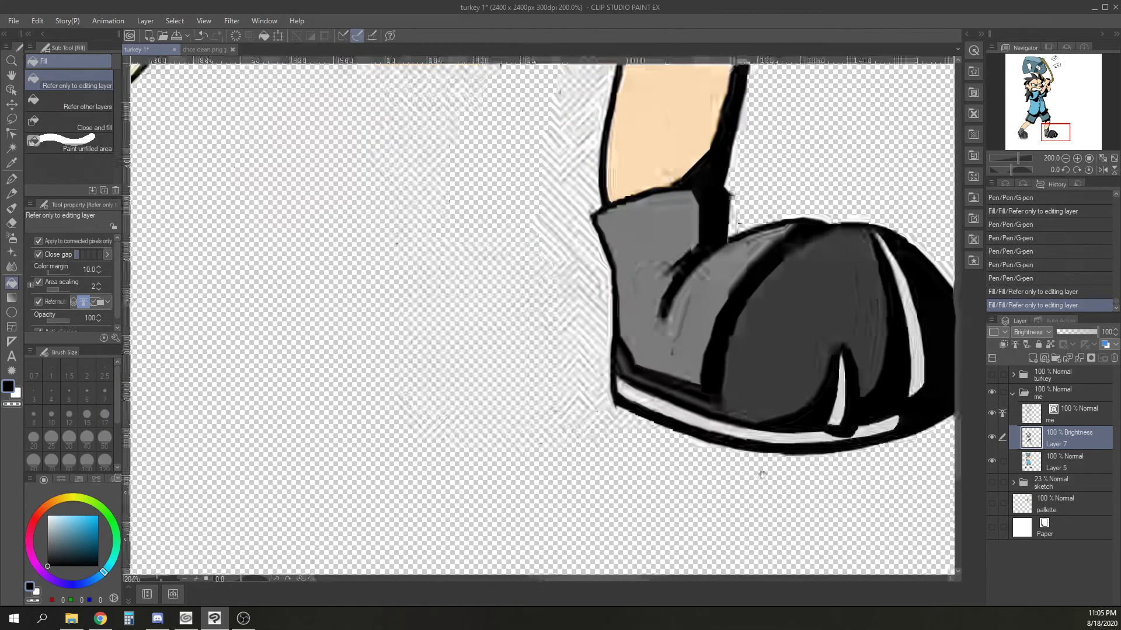
{"action": "key", "text": "p"}
{"action": "mouse_move", "coordinate": [451, 267]}
{"action": "left_mouse_down"}
{"action": "mouse_move", "coordinate": [466, 329]}
{"action": "mouse_move", "coordinate": [438, 376]}
{"action": "mouse_move", "coordinate": [394, 429]}
{"action": "mouse_move", "coordinate": [345, 420]}
{"action": "mouse_move", "coordinate": [318, 438]}
{"action": "left_mouse_up"}
{"action": "left_click_drag", "start_coordinate": [480, 365], "coordinate": [503, 362]}
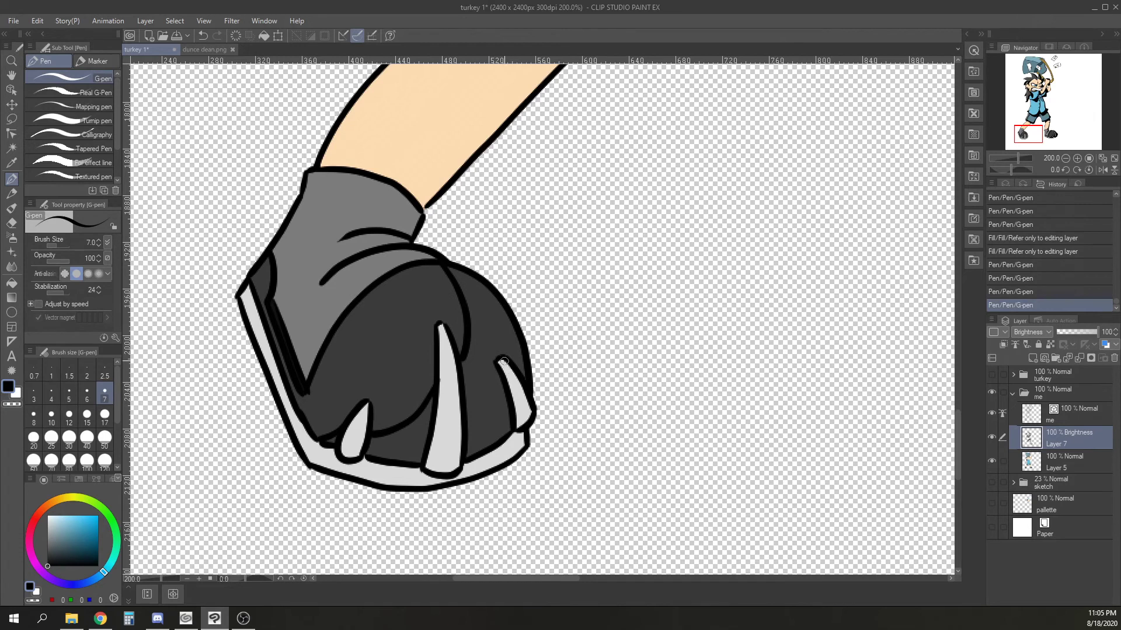
{"action": "mouse_move", "coordinate": [442, 330]}
{"action": "left_mouse_down"}
{"action": "mouse_move", "coordinate": [450, 426]}
{"action": "mouse_move", "coordinate": [431, 464]}
{"action": "left_mouse_up"}
{"action": "left_click_drag", "start_coordinate": [366, 404], "coordinate": [347, 458]}
{"action": "left_click_drag", "start_coordinate": [502, 359], "coordinate": [525, 411]}
{"action": "left_click_drag", "start_coordinate": [509, 367], "coordinate": [515, 398]}
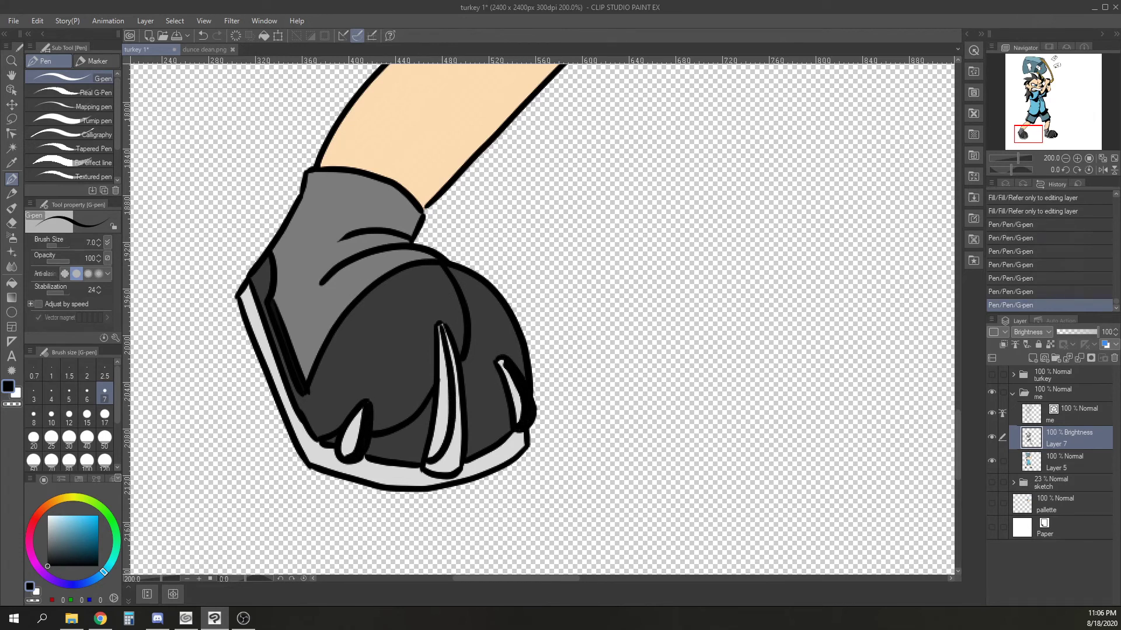
{"action": "key", "text": "alt+Tab"}
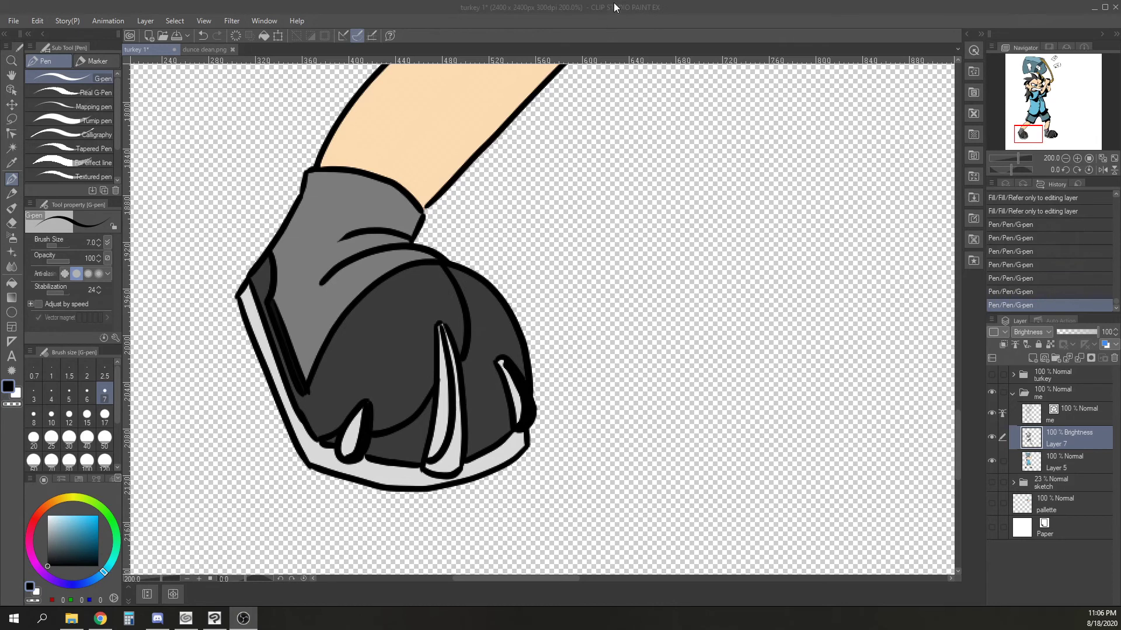
{"action": "key", "text": "alt+Tab"}
Fill the outlined shadow areas on the back shoe's toe cap and middle claw with black.
{"action": "left_click", "coordinate": [15, 284]}
{"action": "left_click", "coordinate": [402, 441]}
{"action": "left_click", "coordinate": [486, 403]}
{"action": "left_click", "coordinate": [453, 449]}
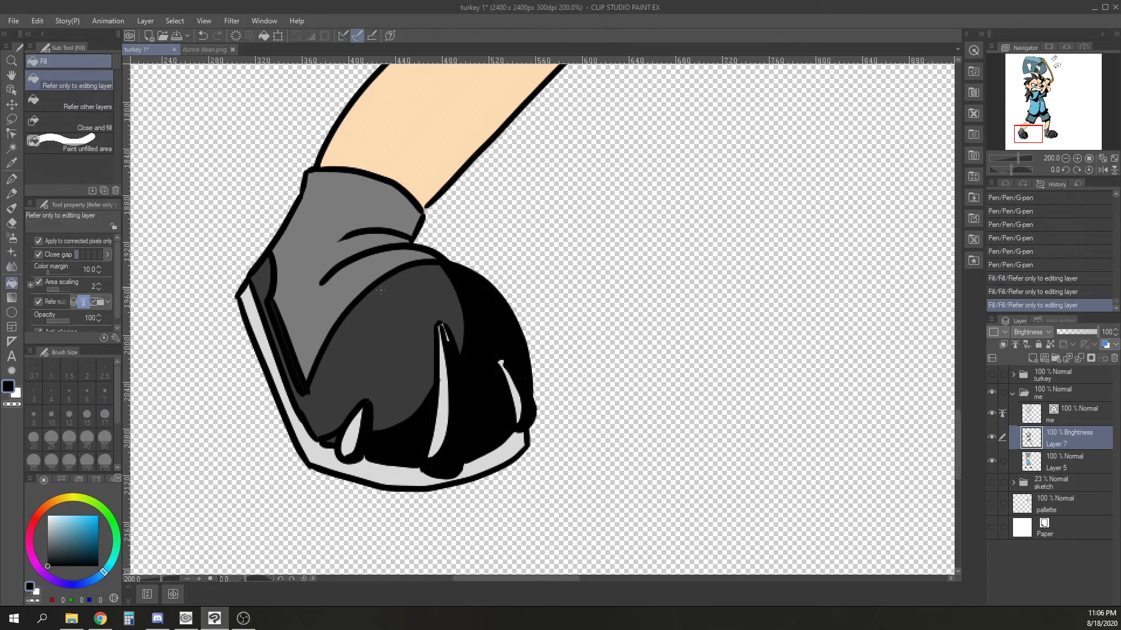
Thicken the black shadows along the back shoe's toe-cap seam, ankle folds and front cuff edge.
{"action": "left_click", "coordinate": [14, 178]}
{"action": "mouse_move", "coordinate": [431, 249]}
{"action": "left_mouse_down"}
{"action": "mouse_move", "coordinate": [337, 299]}
{"action": "mouse_move", "coordinate": [296, 347]}
{"action": "mouse_move", "coordinate": [306, 374]}
{"action": "mouse_move", "coordinate": [335, 311]}
{"action": "left_mouse_up"}
{"action": "left_click_drag", "start_coordinate": [306, 358], "coordinate": [354, 294]}
{"action": "left_click_drag", "start_coordinate": [332, 312], "coordinate": [396, 265]}
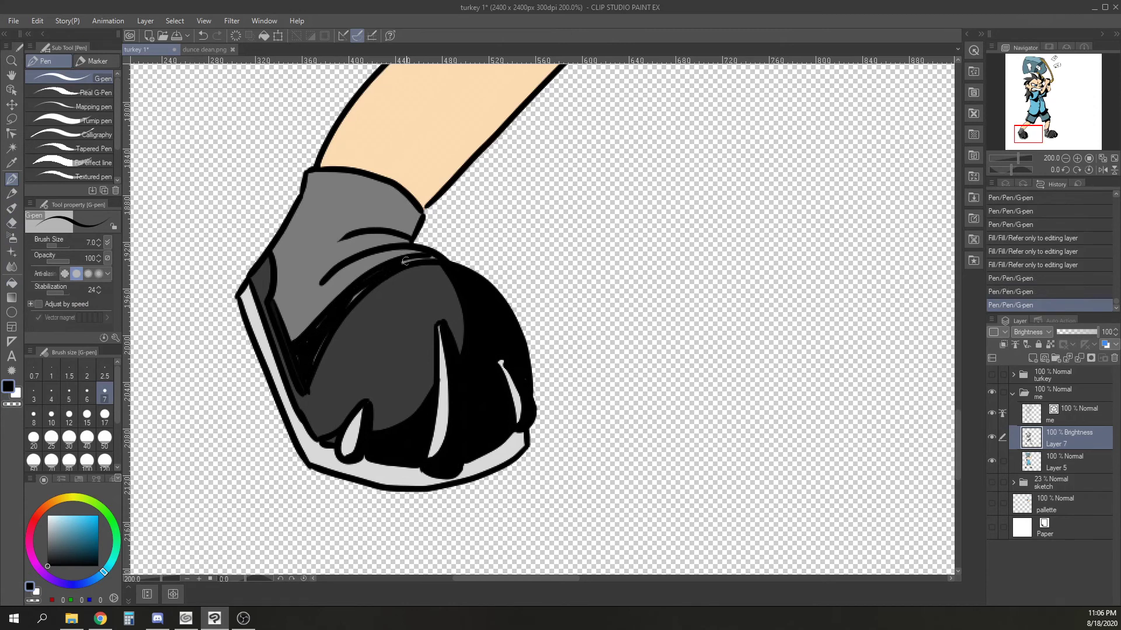
{"action": "left_click_drag", "start_coordinate": [326, 335], "coordinate": [312, 365]}
{"action": "left_click_drag", "start_coordinate": [412, 239], "coordinate": [346, 252]}
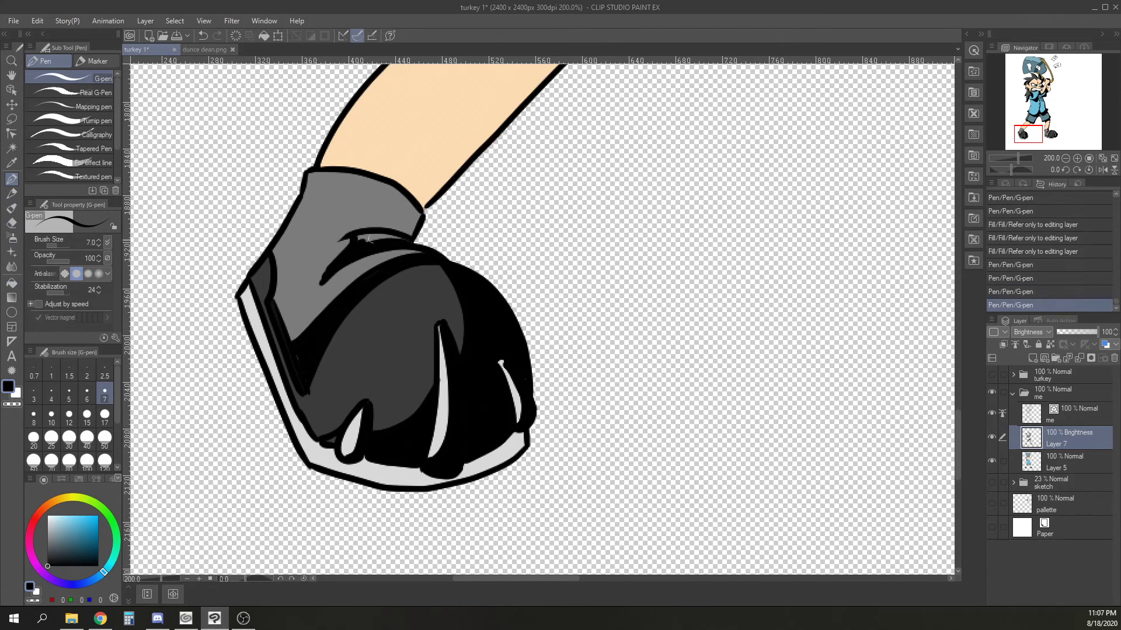
{"action": "mouse_move", "coordinate": [403, 201]}
{"action": "left_mouse_down"}
{"action": "mouse_move", "coordinate": [399, 225]}
{"action": "mouse_move", "coordinate": [418, 214]}
{"action": "left_mouse_up"}
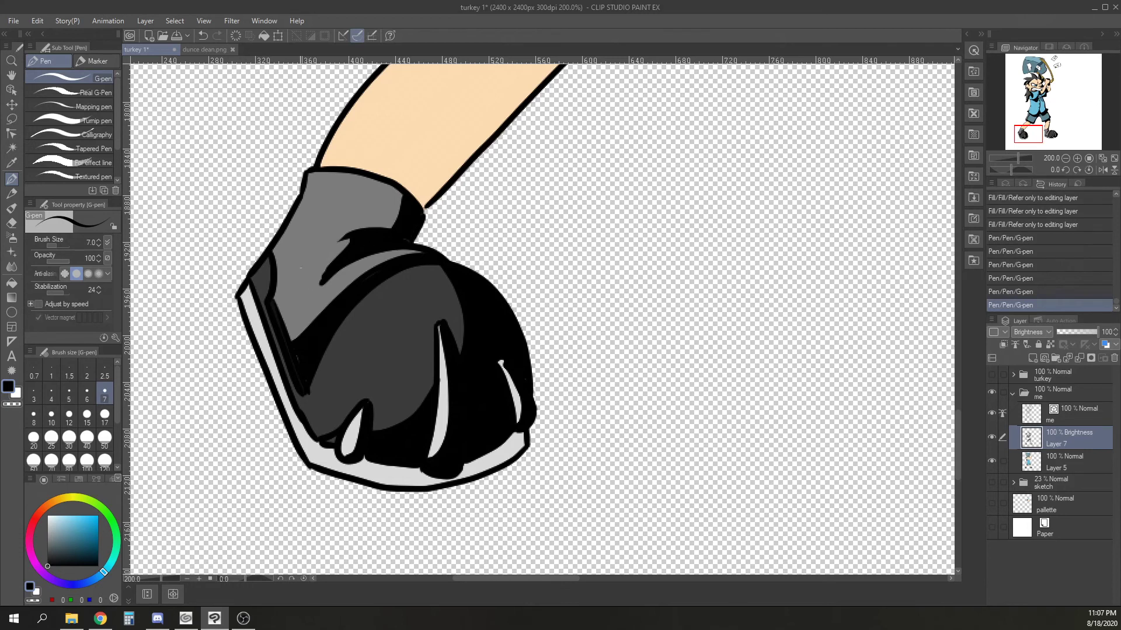
Darken the back shoe's sole edge, and mark off and fill the sole's front section with black.
{"action": "left_click_drag", "start_coordinate": [239, 294], "coordinate": [302, 442]}
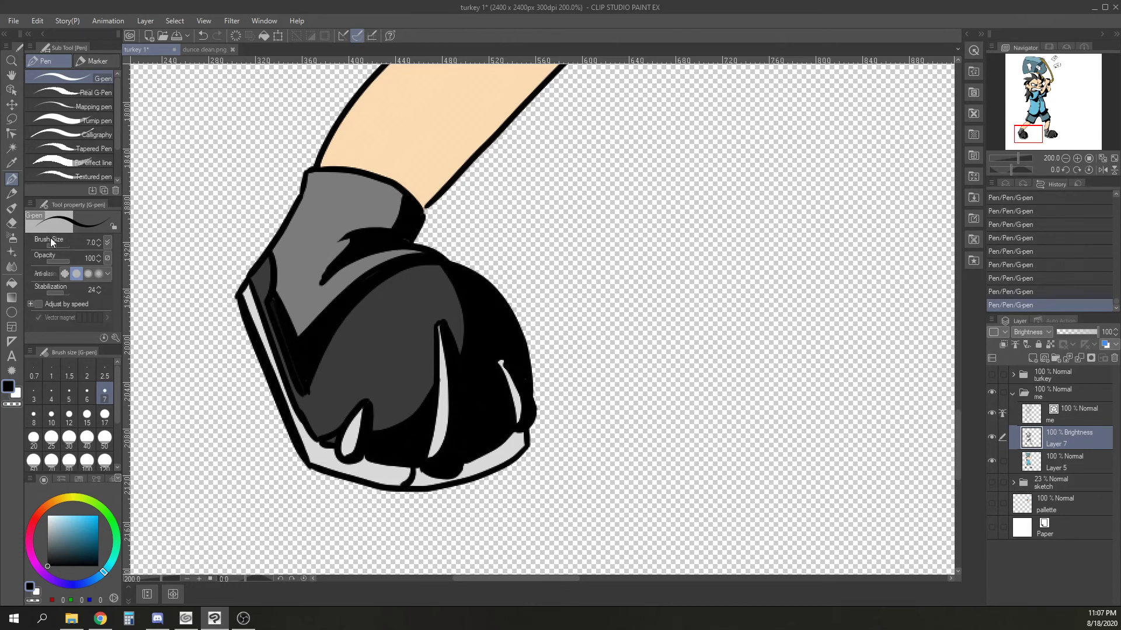
{"action": "key", "text": "g"}
{"action": "left_click", "coordinate": [490, 459]}
{"action": "left_click", "coordinate": [435, 475]}
Draw white highlights on the back shoe's cuff, heel, fold and toe cap, and darken the sole's lower edge in black.
{"action": "key", "text": "x"}
{"action": "key", "text": "p"}
{"action": "mouse_move", "coordinate": [309, 175]}
{"action": "left_mouse_down"}
{"action": "mouse_move", "coordinate": [257, 278]}
{"action": "mouse_move", "coordinate": [383, 186]}
{"action": "mouse_move", "coordinate": [401, 194]}
{"action": "left_mouse_up"}
{"action": "mouse_move", "coordinate": [321, 287]}
{"action": "left_mouse_down"}
{"action": "mouse_move", "coordinate": [421, 250]}
{"action": "mouse_move", "coordinate": [309, 394]}
{"action": "mouse_move", "coordinate": [343, 454]}
{"action": "mouse_move", "coordinate": [335, 439]}
{"action": "mouse_move", "coordinate": [380, 476]}
{"action": "left_mouse_up"}
{"action": "key", "text": "x"}
{"action": "key", "text": "ctrl+z"}
{"action": "left_click_drag", "start_coordinate": [309, 459], "coordinate": [397, 483]}
Outline the shadow from the back knee down the underside of the calf and fill it with black.
{"action": "left_click_drag", "start_coordinate": [690, 318], "coordinate": [558, 539]}
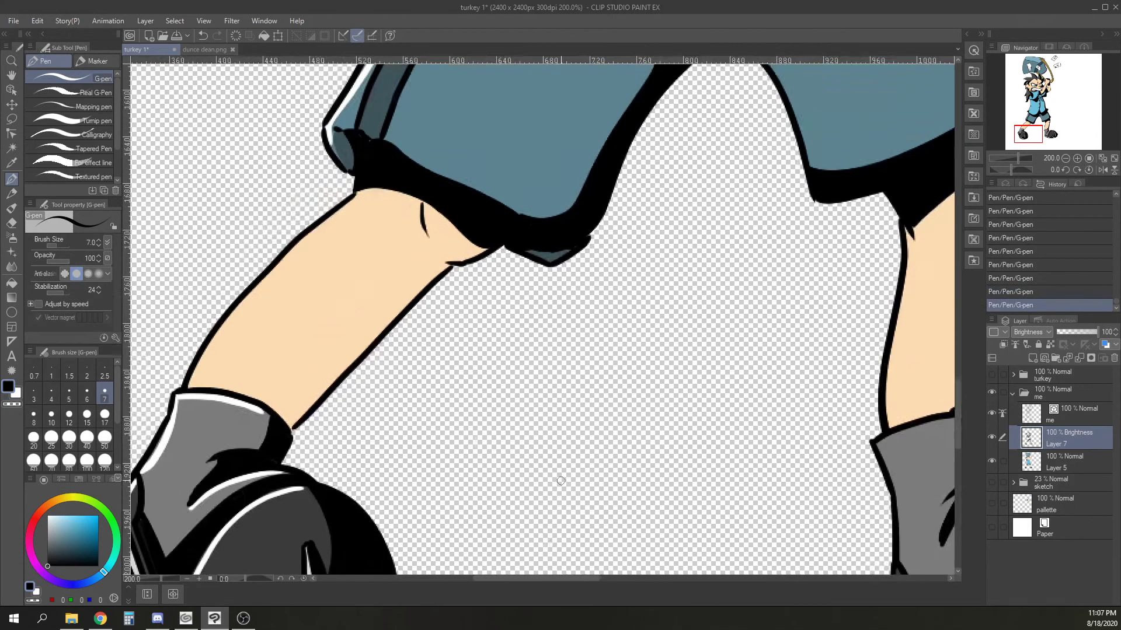
{"action": "mouse_move", "coordinate": [420, 202]}
{"action": "left_mouse_down"}
{"action": "mouse_move", "coordinate": [434, 246]}
{"action": "mouse_move", "coordinate": [353, 343]}
{"action": "mouse_move", "coordinate": [239, 390]}
{"action": "left_mouse_up"}
{"action": "left_click", "coordinate": [11, 283]}
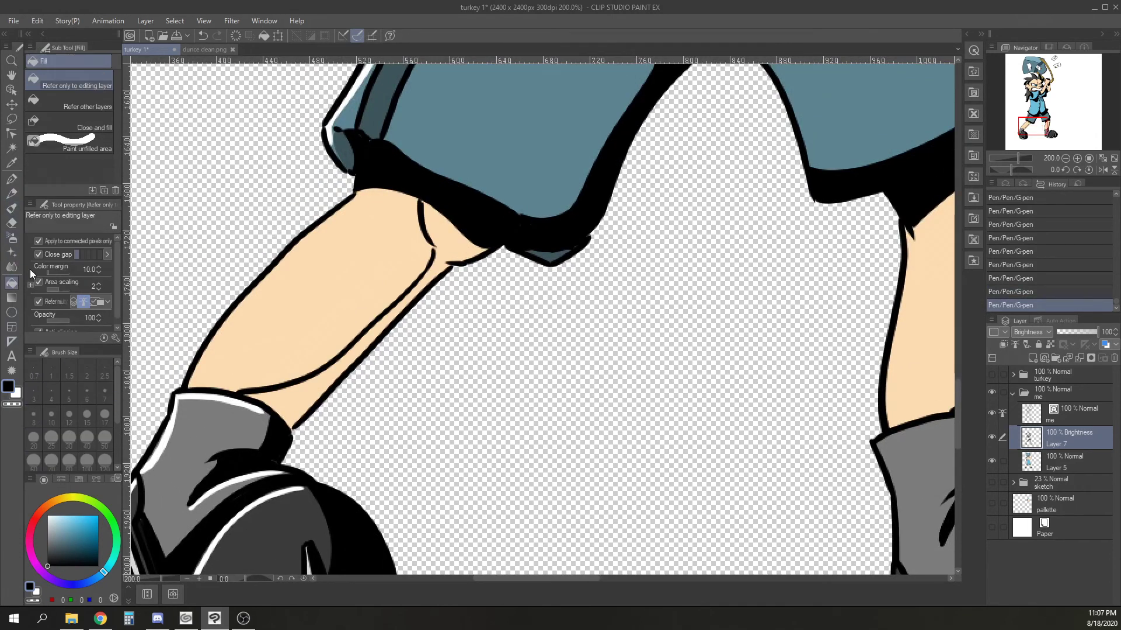
{"action": "left_click", "coordinate": [281, 401]}
{"action": "key", "text": "ctrl+z"}
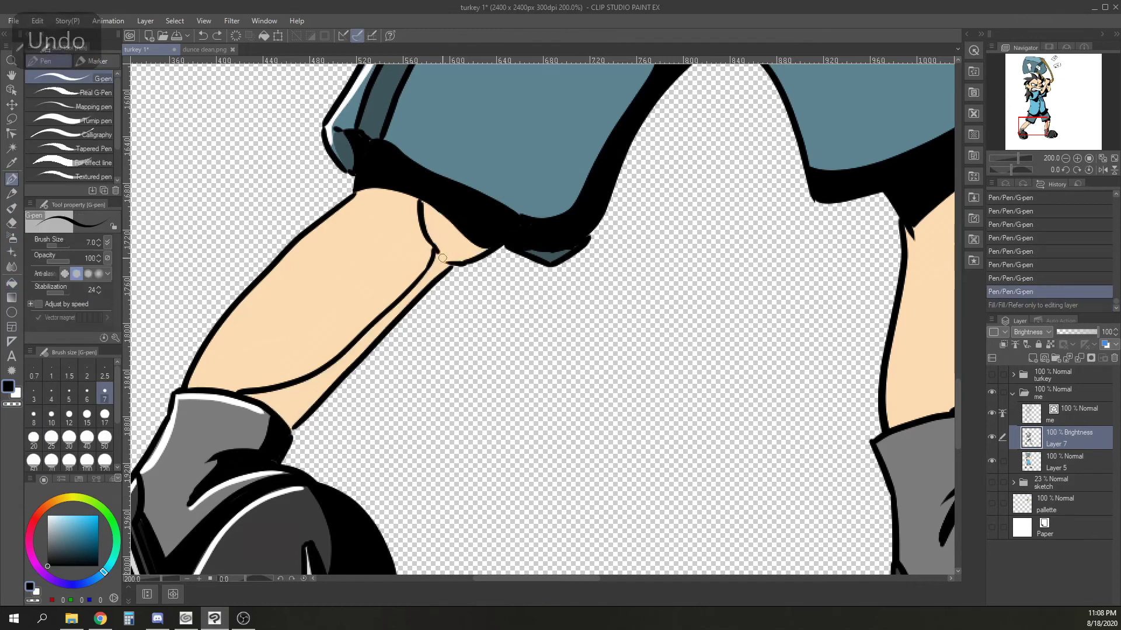
{"action": "left_click", "coordinate": [360, 344]}
{"action": "left_click", "coordinate": [12, 179]}
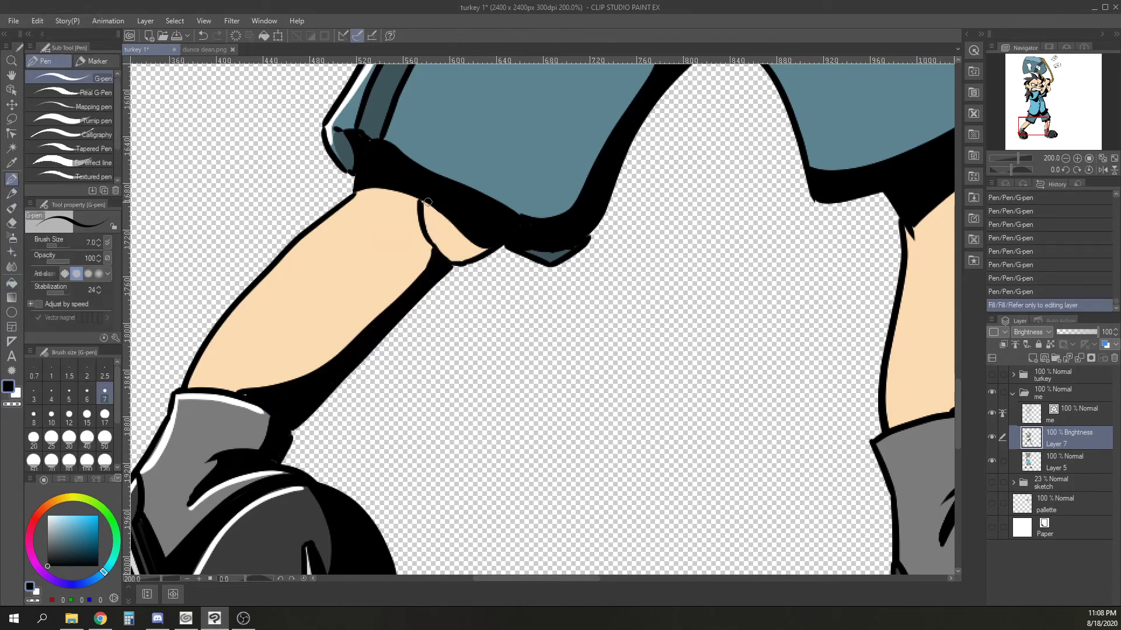
{"action": "left_click", "coordinate": [490, 243]}
Switch to white and draw highlights along the back edges of both legs and on the front shoe's cuff, fold and toe cap.
{"action": "key", "text": "x"}
{"action": "mouse_move", "coordinate": [358, 197]}
{"action": "left_mouse_down"}
{"action": "mouse_move", "coordinate": [299, 245]}
{"action": "mouse_move", "coordinate": [198, 378]}
{"action": "mouse_move", "coordinate": [294, 247]}
{"action": "mouse_move", "coordinate": [357, 196]}
{"action": "left_mouse_up"}
{"action": "left_click_drag", "start_coordinate": [666, 386], "coordinate": [381, 365]}
{"action": "mouse_move", "coordinate": [621, 210]}
{"action": "left_mouse_down"}
{"action": "mouse_move", "coordinate": [606, 387]}
{"action": "mouse_move", "coordinate": [682, 396]}
{"action": "left_mouse_up"}
{"action": "left_click_drag", "start_coordinate": [756, 509], "coordinate": [661, 416]}
{"action": "left_click_drag", "start_coordinate": [564, 430], "coordinate": [647, 345]}
{"action": "mouse_move", "coordinate": [737, 338]}
{"action": "left_mouse_down"}
{"action": "mouse_move", "coordinate": [639, 417]}
{"action": "mouse_move", "coordinate": [624, 509]}
{"action": "left_mouse_up"}
{"action": "left_click_drag", "start_coordinate": [499, 327], "coordinate": [518, 458]}
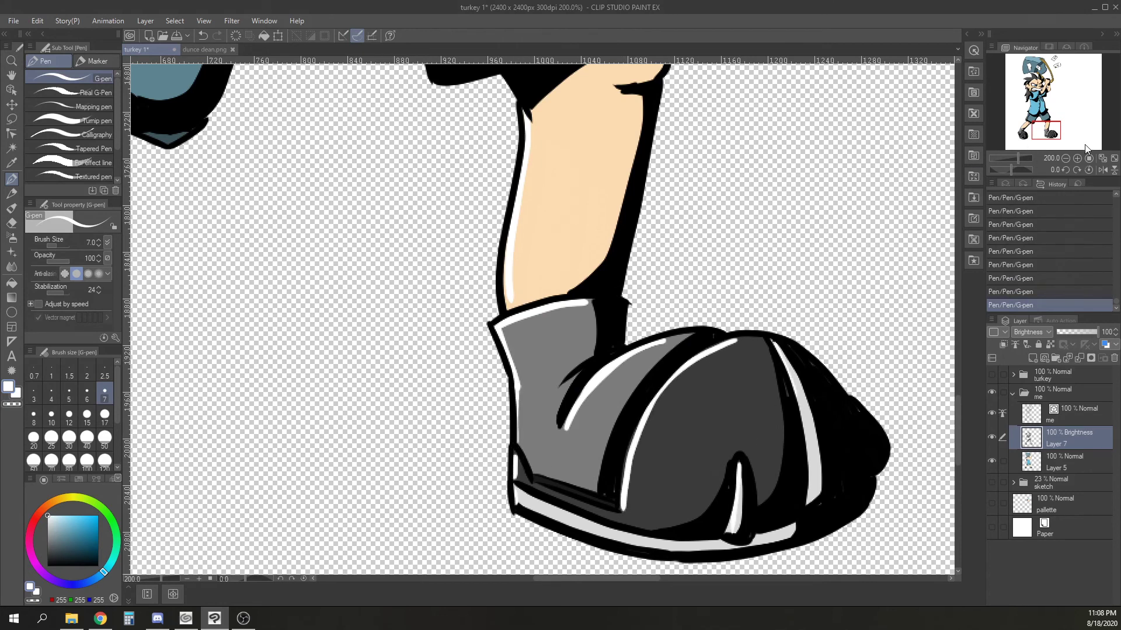
Switch to black, outline a long ground shadow around both feet, and fill it.
{"action": "left_click_drag", "start_coordinate": [1043, 134], "coordinate": [1032, 137]}
{"action": "left_click", "coordinate": [1066, 158]}
{"action": "mouse_move", "coordinate": [720, 292]}
{"action": "left_mouse_down"}
{"action": "mouse_move", "coordinate": [675, 362]}
{"action": "mouse_move", "coordinate": [640, 391]}
{"action": "left_mouse_up"}
{"action": "left_click", "coordinate": [1066, 158]}
{"action": "left_click_drag", "start_coordinate": [56, 557], "coordinate": [22, 561]}
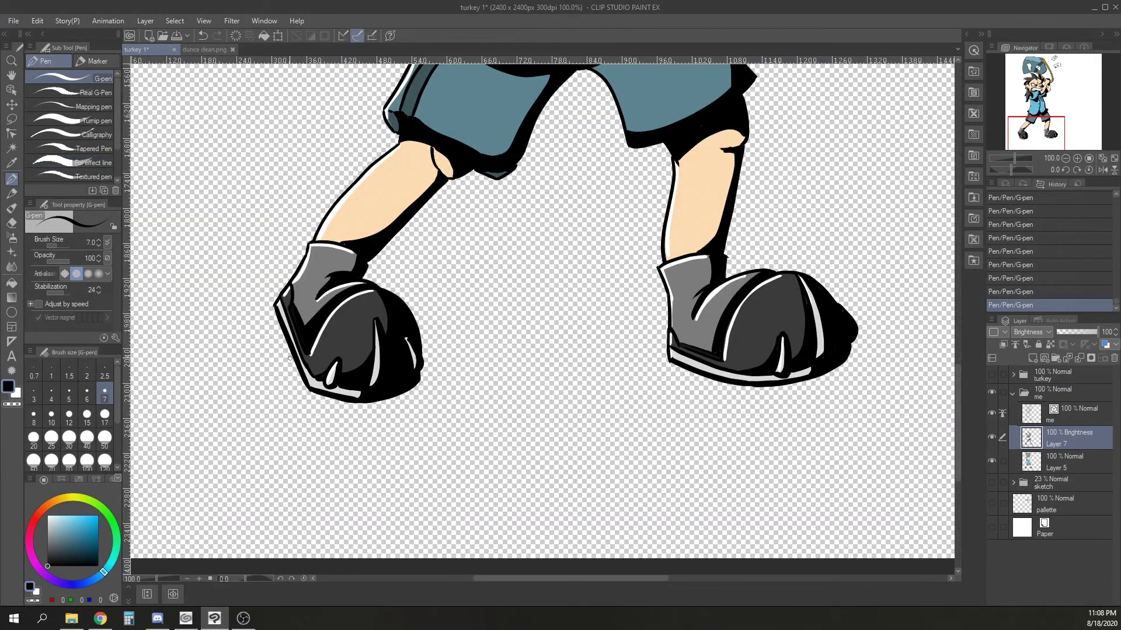
{"action": "mouse_move", "coordinate": [304, 406]}
{"action": "left_mouse_down"}
{"action": "mouse_move", "coordinate": [750, 409]}
{"action": "mouse_move", "coordinate": [850, 347]}
{"action": "left_mouse_up"}
{"action": "left_click_drag", "start_coordinate": [637, 350], "coordinate": [420, 362]}
{"action": "key", "text": "g"}
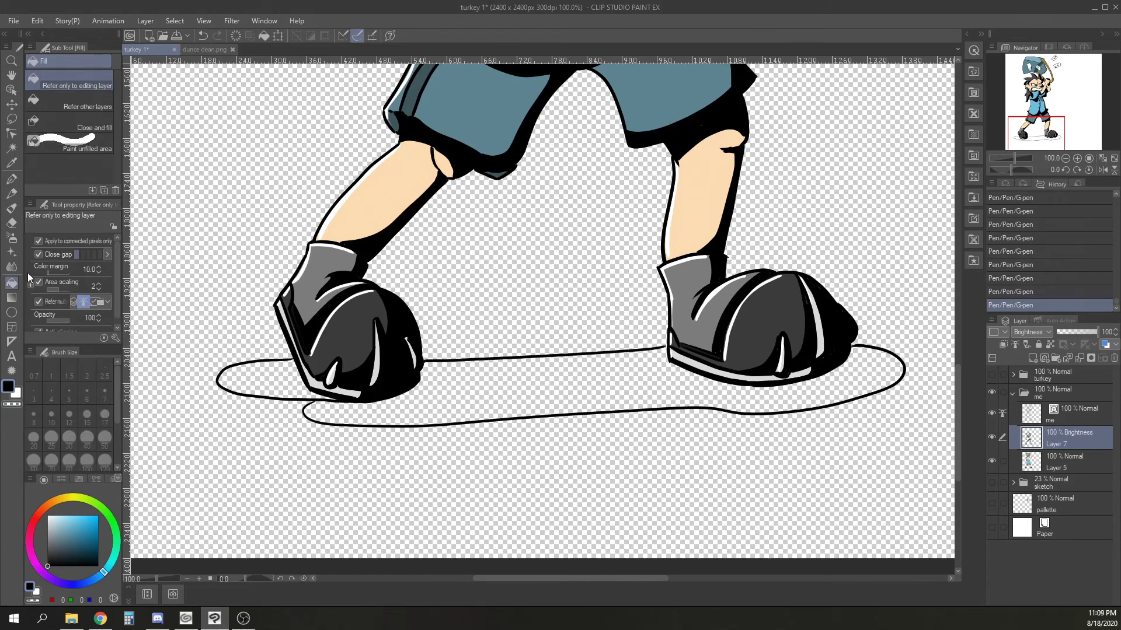
{"action": "left_click", "coordinate": [262, 380]}
{"action": "left_click", "coordinate": [429, 395]}
Draw a shadow edge inside the mailbag's dark opening and fill the part below the letter with black.
{"action": "left_click", "coordinate": [14, 177]}
{"action": "left_click", "coordinate": [700, 204]}
{"action": "mouse_move", "coordinate": [700, 205]}
{"action": "left_mouse_down"}
{"action": "mouse_move", "coordinate": [601, 315]}
{"action": "mouse_move", "coordinate": [583, 525]}
{"action": "left_mouse_up"}
{"action": "left_click_drag", "start_coordinate": [618, 170], "coordinate": [600, 588]}
{"action": "left_click_drag", "start_coordinate": [497, 284], "coordinate": [536, 480]}
{"action": "key", "text": "ctrl+plus"}
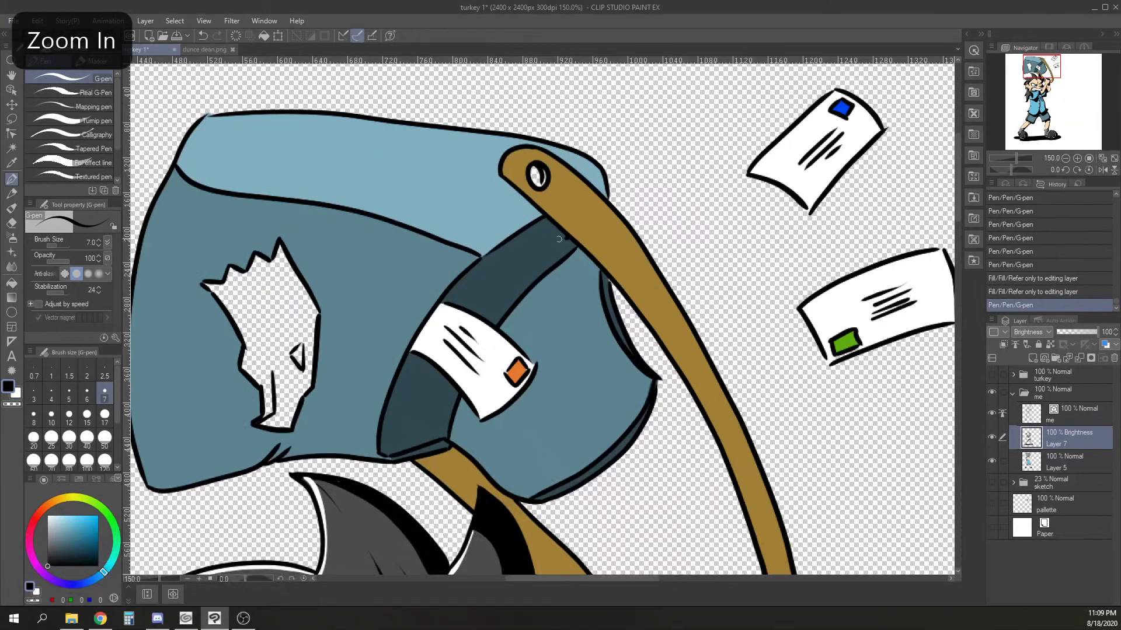
{"action": "left_click_drag", "start_coordinate": [428, 421], "coordinate": [448, 440]}
{"action": "key", "text": "g"}
{"action": "left_click", "coordinate": [410, 406]}
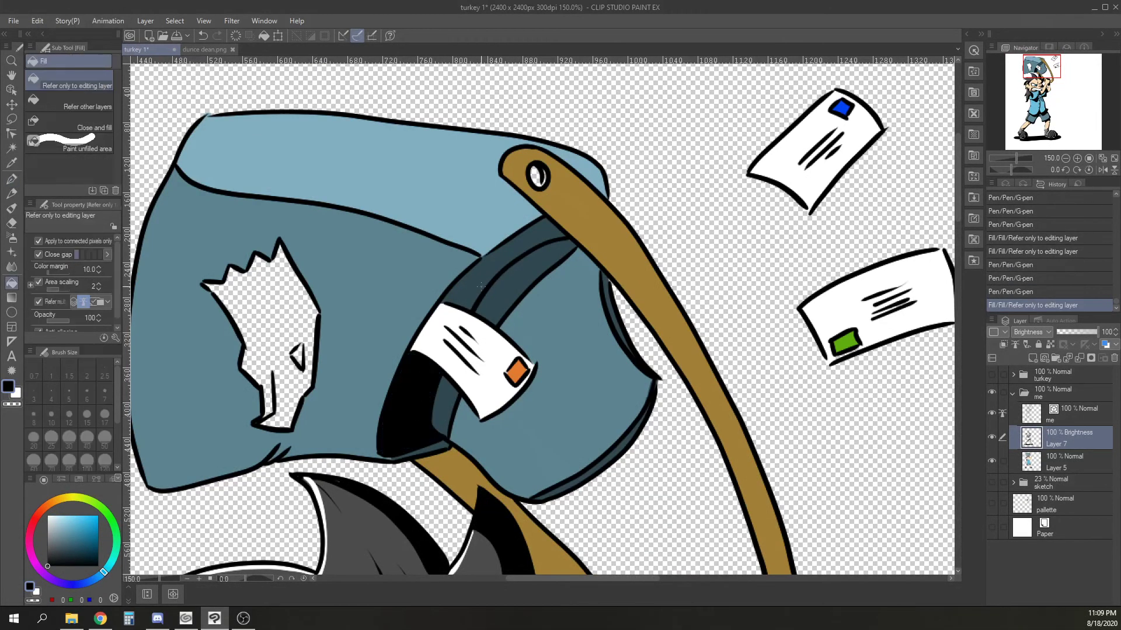
Close the shadow outline in the mailbag opening above the letter and fill that part with black.
{"action": "left_click", "coordinate": [513, 253]}
{"action": "key", "text": "ctrl+z"}
{"action": "key", "text": "p"}
{"action": "left_click_drag", "start_coordinate": [532, 248], "coordinate": [552, 213]}
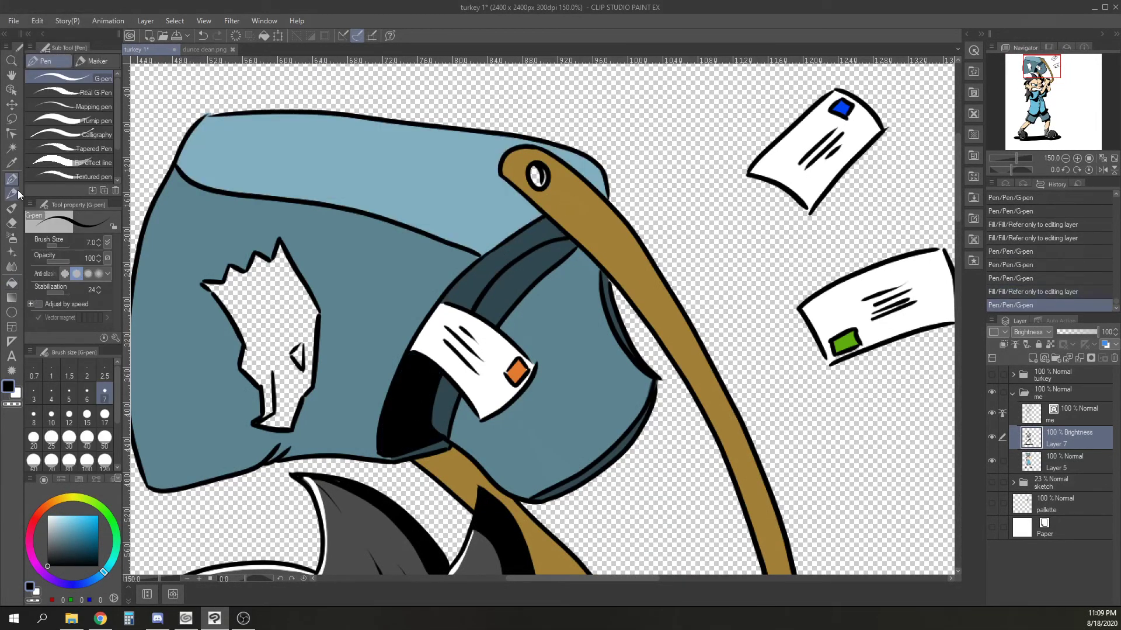
{"action": "left_click", "coordinate": [13, 284]}
{"action": "left_click", "coordinate": [497, 261]}
Add short black hatch strokes along the shadow's edge inside the mailbag opening, above and below the letter.
{"action": "left_click", "coordinate": [12, 179]}
{"action": "mouse_move", "coordinate": [427, 395]}
{"action": "left_mouse_down"}
{"action": "mouse_move", "coordinate": [440, 422]}
{"action": "mouse_move", "coordinate": [451, 400]}
{"action": "left_mouse_up"}
{"action": "mouse_move", "coordinate": [471, 299]}
{"action": "left_mouse_down"}
{"action": "mouse_move", "coordinate": [487, 311]}
{"action": "mouse_move", "coordinate": [501, 300]}
{"action": "left_mouse_up"}
{"action": "left_click_drag", "start_coordinate": [489, 280], "coordinate": [514, 286]}
{"action": "left_click_drag", "start_coordinate": [500, 267], "coordinate": [524, 272]}
{"action": "mouse_move", "coordinate": [512, 257]}
{"action": "left_mouse_down"}
{"action": "mouse_move", "coordinate": [538, 264]}
{"action": "mouse_move", "coordinate": [555, 252]}
{"action": "left_mouse_up"}
On flat-colour Layer 5, fill the mailbag's emblem white and its small inner shape grey, and reselect shading Layer 7.
{"action": "key", "text": "x"}
{"action": "left_click", "coordinate": [1069, 461]}
{"action": "left_click", "coordinate": [11, 284]}
{"action": "left_click", "coordinate": [263, 280]}
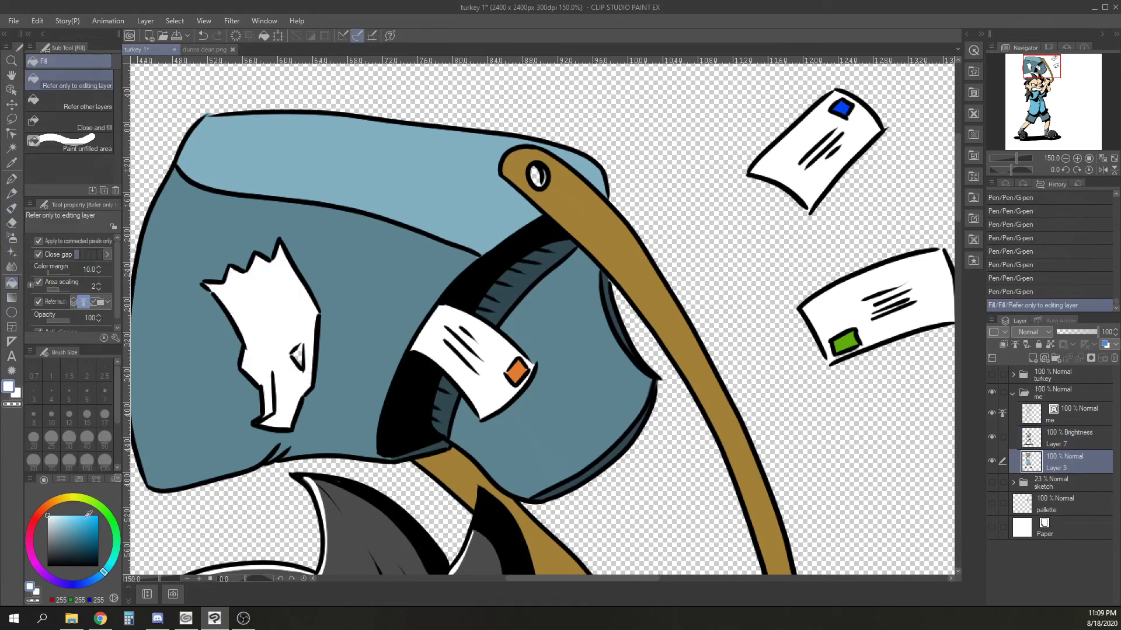
{"action": "left_click", "coordinate": [51, 533]}
{"action": "left_click", "coordinate": [297, 354]}
{"action": "left_click", "coordinate": [1064, 439]}
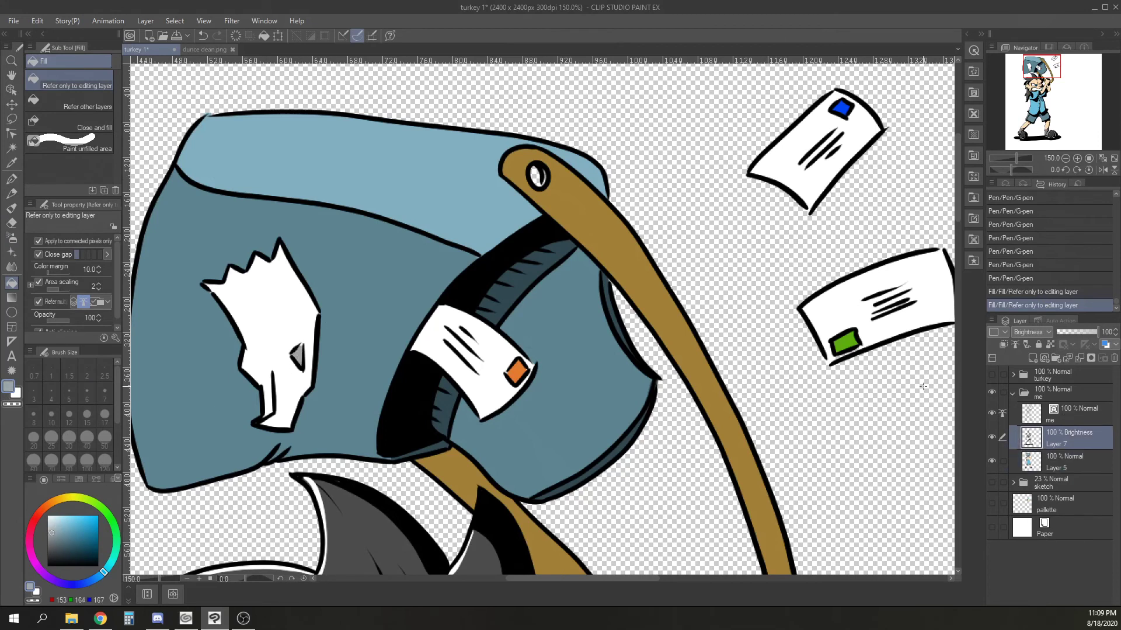
Paint a black shadow over the end of the letter that is tucked into the mailbag opening.
{"action": "left_click", "coordinate": [11, 180]}
{"action": "left_click", "coordinate": [48, 567]}
{"action": "mouse_move", "coordinate": [452, 308]}
{"action": "left_mouse_down"}
{"action": "mouse_move", "coordinate": [455, 321]}
{"action": "mouse_move", "coordinate": [415, 345]}
{"action": "mouse_move", "coordinate": [418, 358]}
{"action": "left_mouse_up"}
{"action": "left_click_drag", "start_coordinate": [442, 314], "coordinate": [419, 349]}
Retouch the colour of the strap's round rivet on flat-colour Layer 5 and reselect shading Layer 7.
{"action": "left_click", "coordinate": [1062, 461]}
{"action": "left_click", "coordinate": [537, 170], "text": "alt"}
{"action": "left_click_drag", "start_coordinate": [537, 166], "coordinate": [543, 171]}
{"action": "left_click", "coordinate": [1038, 442]}
Draw black shadow edges along the mailbag's underside, beside its opening and across its side panel.
{"action": "left_click_drag", "start_coordinate": [52, 554], "coordinate": [42, 571]}
{"action": "mouse_move", "coordinate": [438, 247]}
{"action": "left_mouse_down"}
{"action": "mouse_move", "coordinate": [370, 373]}
{"action": "mouse_move", "coordinate": [351, 455]}
{"action": "mouse_move", "coordinate": [142, 474]}
{"action": "left_mouse_up"}
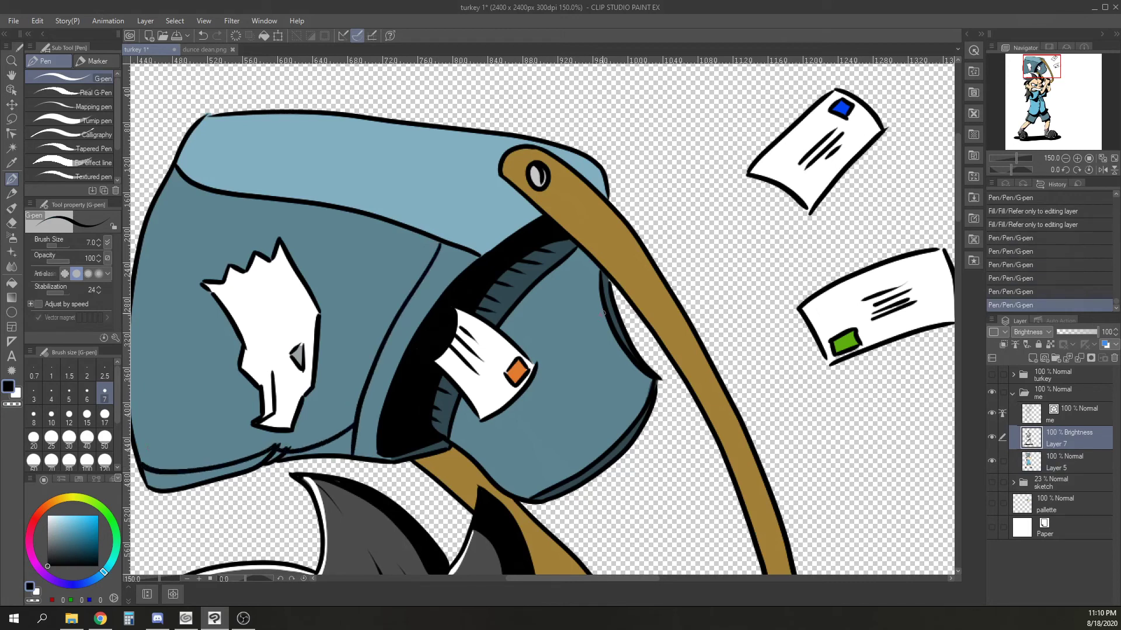
{"action": "mouse_move", "coordinate": [553, 280]}
{"action": "left_mouse_down"}
{"action": "mouse_move", "coordinate": [565, 397]}
{"action": "mouse_move", "coordinate": [497, 486]}
{"action": "left_mouse_up"}
Fill the outlined shadows on the mailbag's underside, beside the opening and on the side panel with black.
{"action": "left_click", "coordinate": [14, 283]}
{"action": "left_click", "coordinate": [181, 479]}
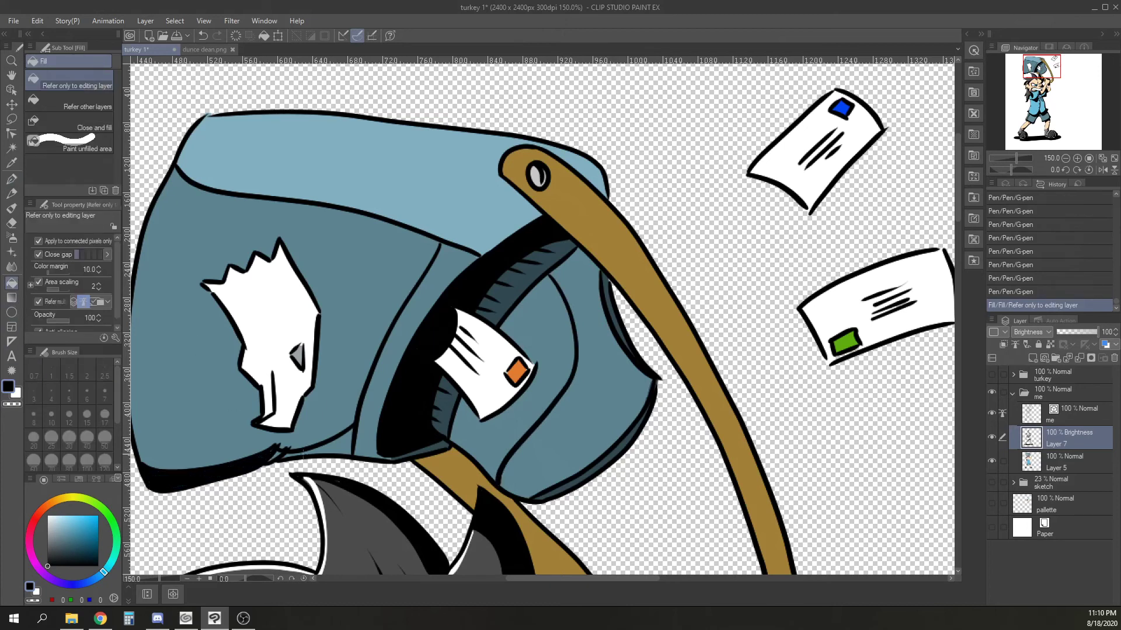
{"action": "left_click", "coordinate": [335, 447]}
{"action": "left_click", "coordinate": [280, 454]}
{"action": "left_click", "coordinate": [373, 403]}
{"action": "left_click", "coordinate": [595, 377]}
Draw a shadow edge across the strap below the mailbag and fill the part nearest the bag with black.
{"action": "key", "text": "p"}
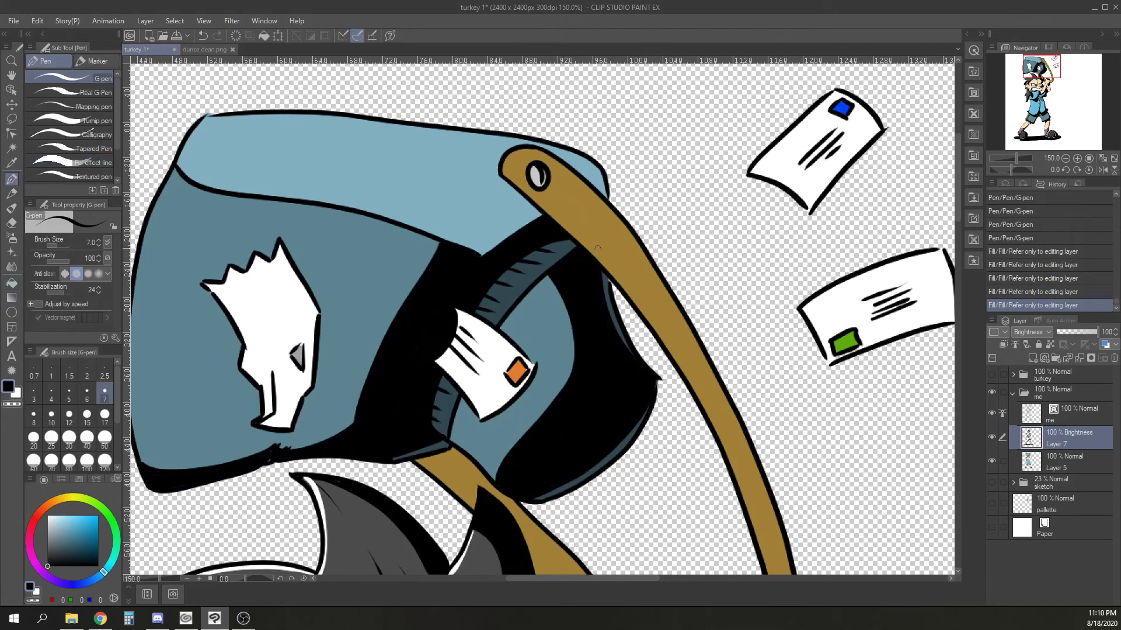
{"action": "left_click_drag", "start_coordinate": [568, 375], "coordinate": [498, 199]}
{"action": "left_click_drag", "start_coordinate": [485, 364], "coordinate": [461, 377]}
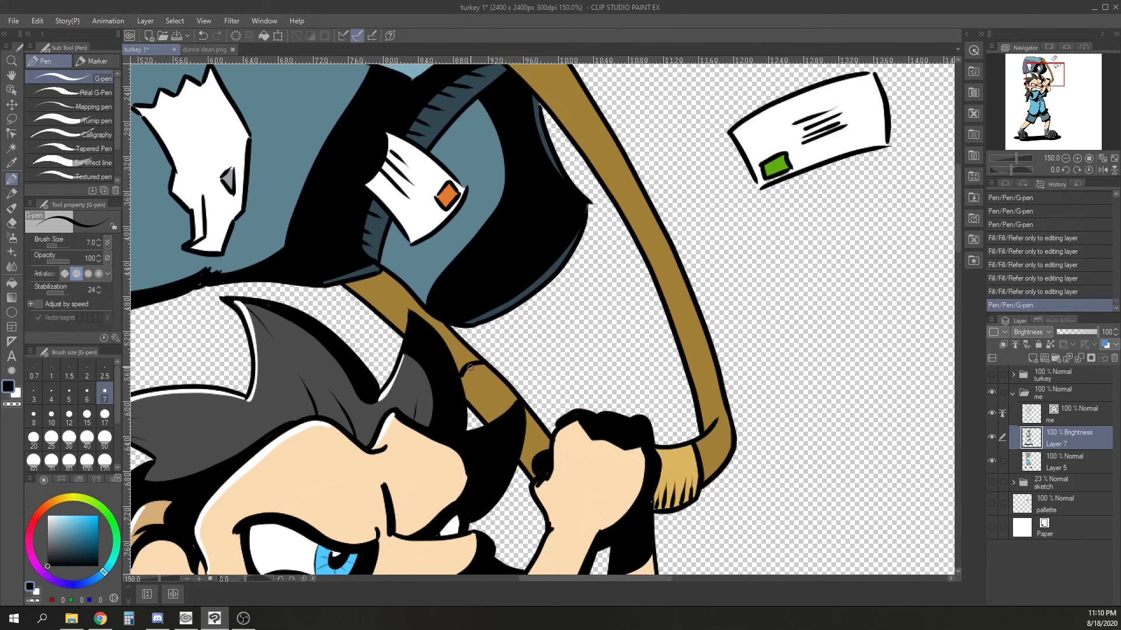
{"action": "left_click", "coordinate": [12, 283]}
{"action": "left_click", "coordinate": [389, 302]}
Outline a curved shadow on the mailbag's top flap, fill it with black and touch up its lower edge.
{"action": "left_click", "coordinate": [12, 180]}
{"action": "left_click_drag", "start_coordinate": [539, 217], "coordinate": [636, 416]}
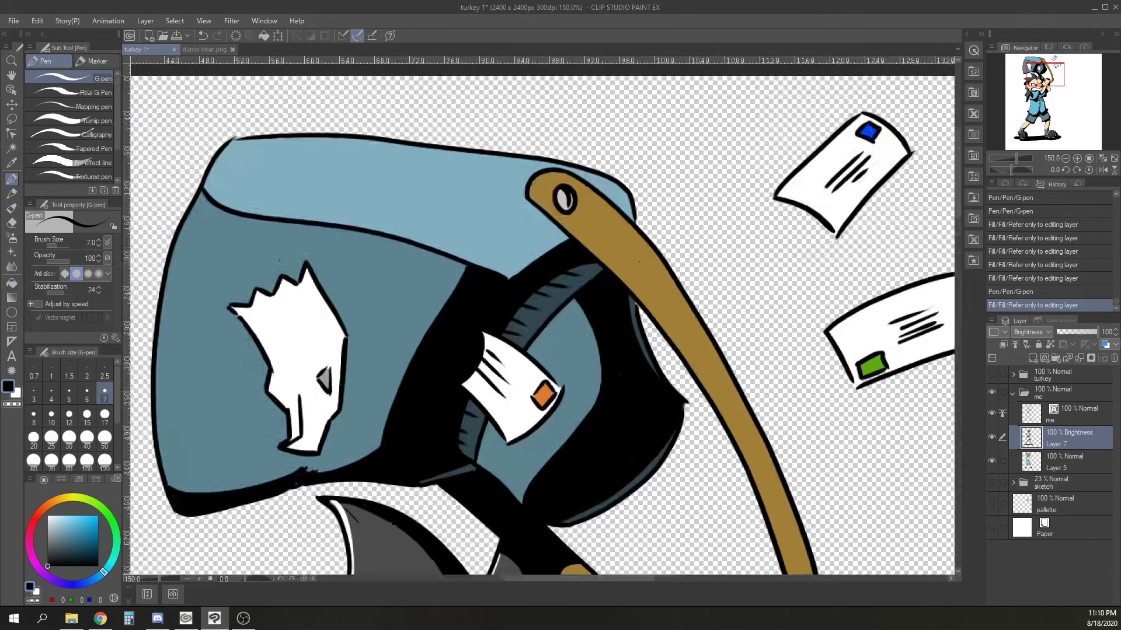
{"action": "mouse_move", "coordinate": [477, 161]}
{"action": "left_mouse_down"}
{"action": "mouse_move", "coordinate": [484, 206]}
{"action": "mouse_move", "coordinate": [251, 213]}
{"action": "left_mouse_up"}
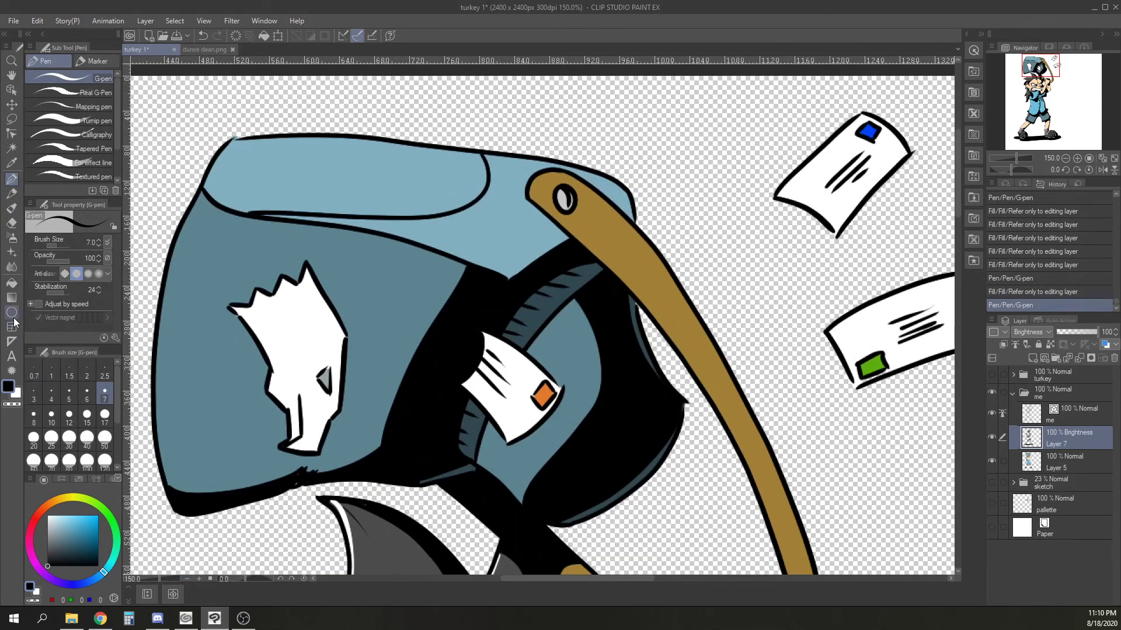
{"action": "key", "text": "g"}
{"action": "left_click", "coordinate": [534, 220]}
{"action": "left_click", "coordinate": [13, 181]}
{"action": "left_click_drag", "start_coordinate": [270, 216], "coordinate": [263, 216]}
Paint white highlights along the mailbag's outer side edge and the upper edge of its flap.
{"action": "left_click_drag", "start_coordinate": [62, 528], "coordinate": [46, 516]}
{"action": "mouse_move", "coordinate": [205, 195]}
{"action": "left_mouse_down"}
{"action": "mouse_move", "coordinate": [159, 377]}
{"action": "mouse_move", "coordinate": [167, 467]}
{"action": "left_mouse_up"}
{"action": "mouse_move", "coordinate": [159, 365]}
{"action": "left_mouse_down"}
{"action": "mouse_move", "coordinate": [188, 217]}
{"action": "mouse_move", "coordinate": [204, 194]}
{"action": "left_mouse_up"}
{"action": "mouse_move", "coordinate": [205, 193]}
{"action": "left_mouse_down"}
{"action": "mouse_move", "coordinate": [237, 139]}
{"action": "mouse_move", "coordinate": [226, 184]}
{"action": "left_mouse_up"}
{"action": "left_click_drag", "start_coordinate": [290, 141], "coordinate": [442, 154]}
{"action": "left_click_drag", "start_coordinate": [236, 143], "coordinate": [464, 155]}
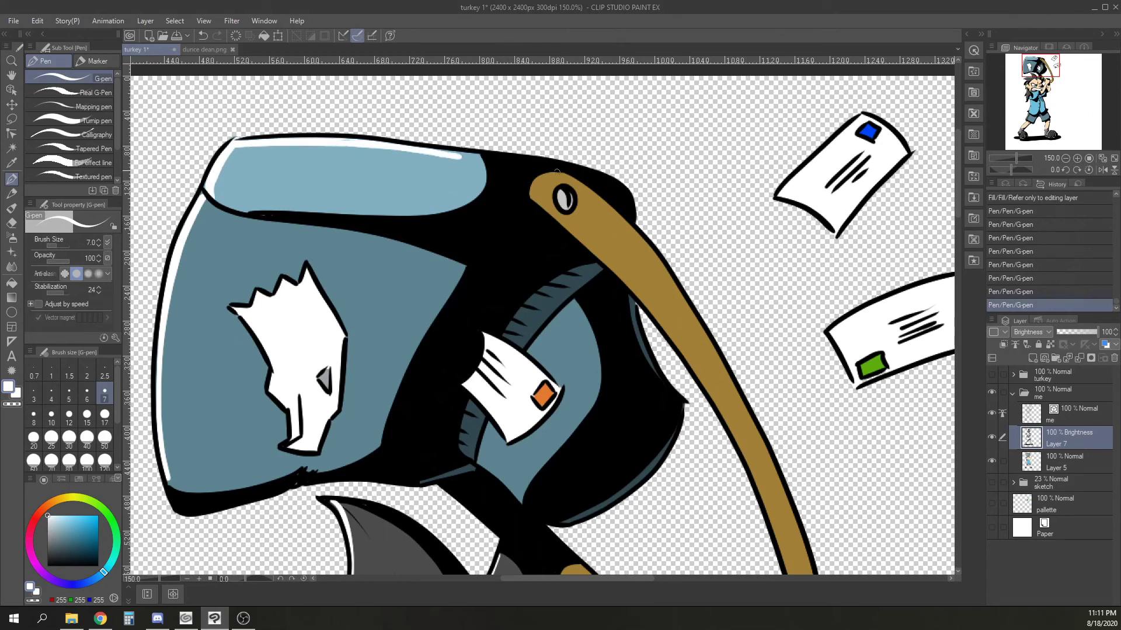
Paint a white highlight around the strap's rounded end and down its inner edge, and trim the excess with the eraser.
{"action": "left_click_drag", "start_coordinate": [531, 189], "coordinate": [530, 197]}
{"action": "left_click_drag", "start_coordinate": [822, 534], "coordinate": [556, 428]}
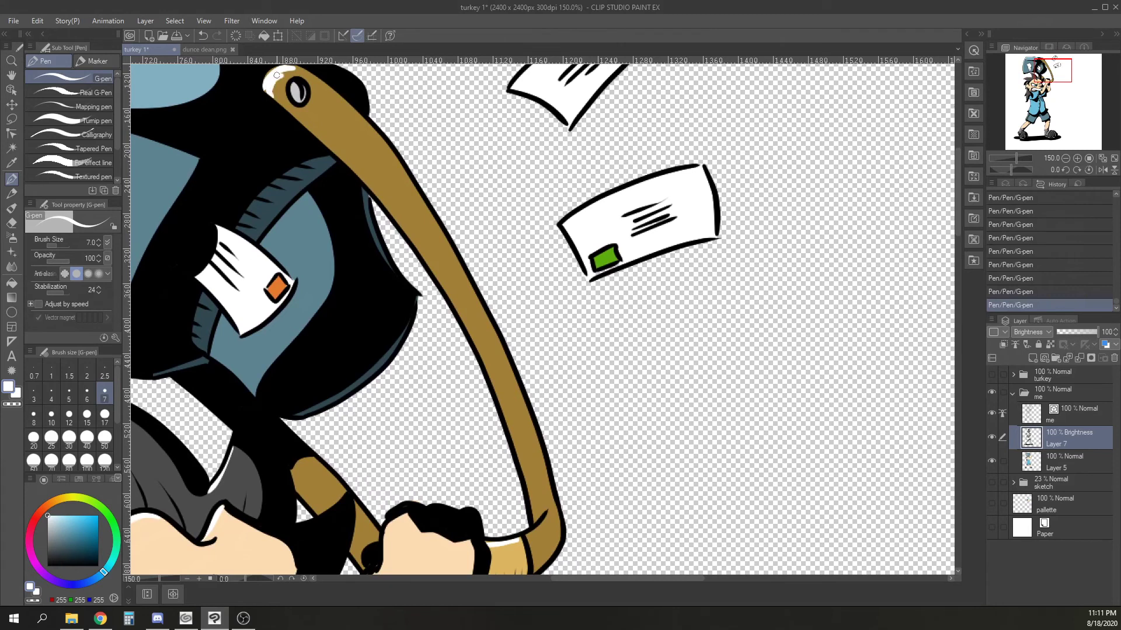
{"action": "mouse_move", "coordinate": [326, 146]}
{"action": "left_mouse_down"}
{"action": "mouse_move", "coordinate": [410, 237]}
{"action": "mouse_move", "coordinate": [476, 352]}
{"action": "left_mouse_up"}
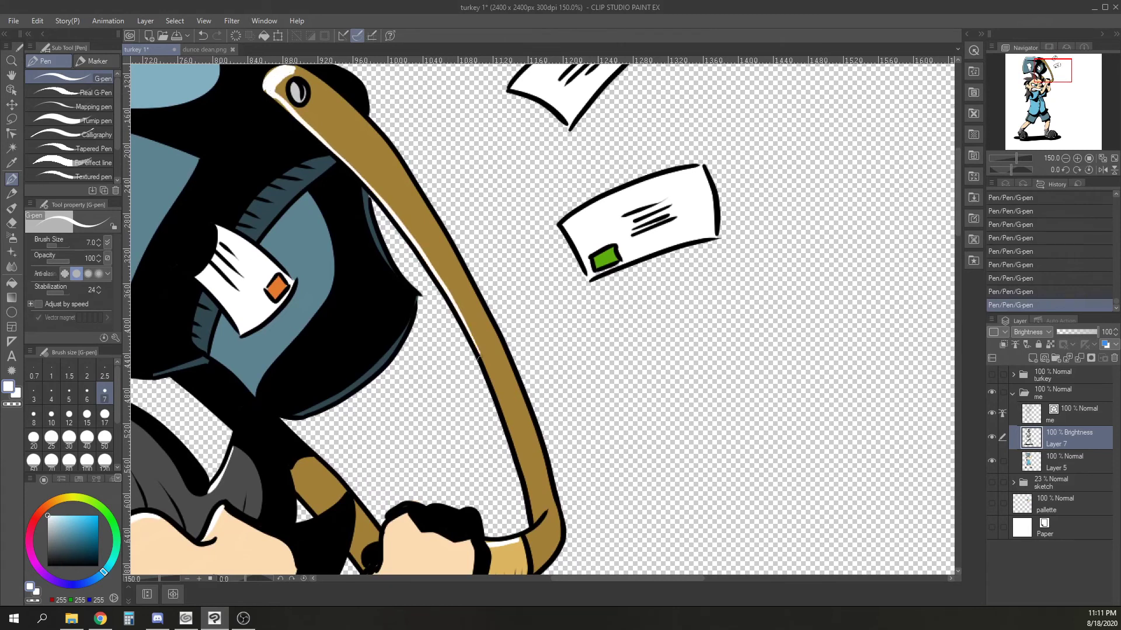
{"action": "scroll", "coordinate": [288, 67], "scroll_direction": "up", "scroll_amount": 3}
{"action": "mouse_move", "coordinate": [288, 67]}
{"action": "left_mouse_down"}
{"action": "mouse_move", "coordinate": [343, 196]}
{"action": "mouse_move", "coordinate": [296, 216]}
{"action": "mouse_move", "coordinate": [303, 252]}
{"action": "left_mouse_up"}
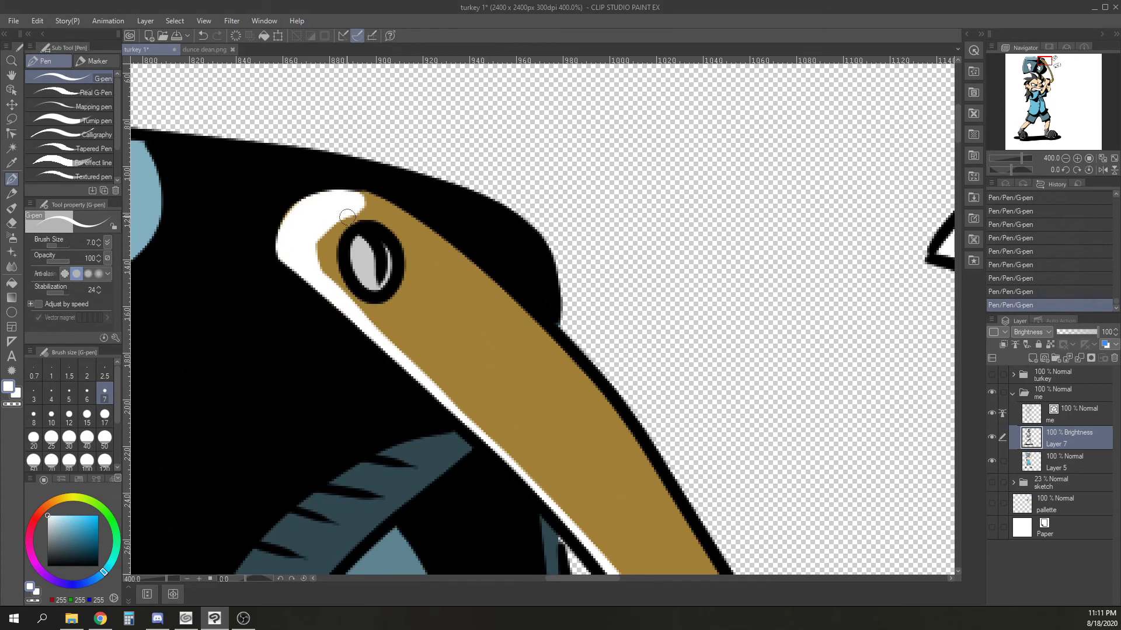
{"action": "mouse_move", "coordinate": [383, 236]}
{"action": "left_mouse_down"}
{"action": "mouse_move", "coordinate": [366, 226]}
{"action": "mouse_move", "coordinate": [340, 250]}
{"action": "mouse_move", "coordinate": [377, 229]}
{"action": "left_mouse_up"}
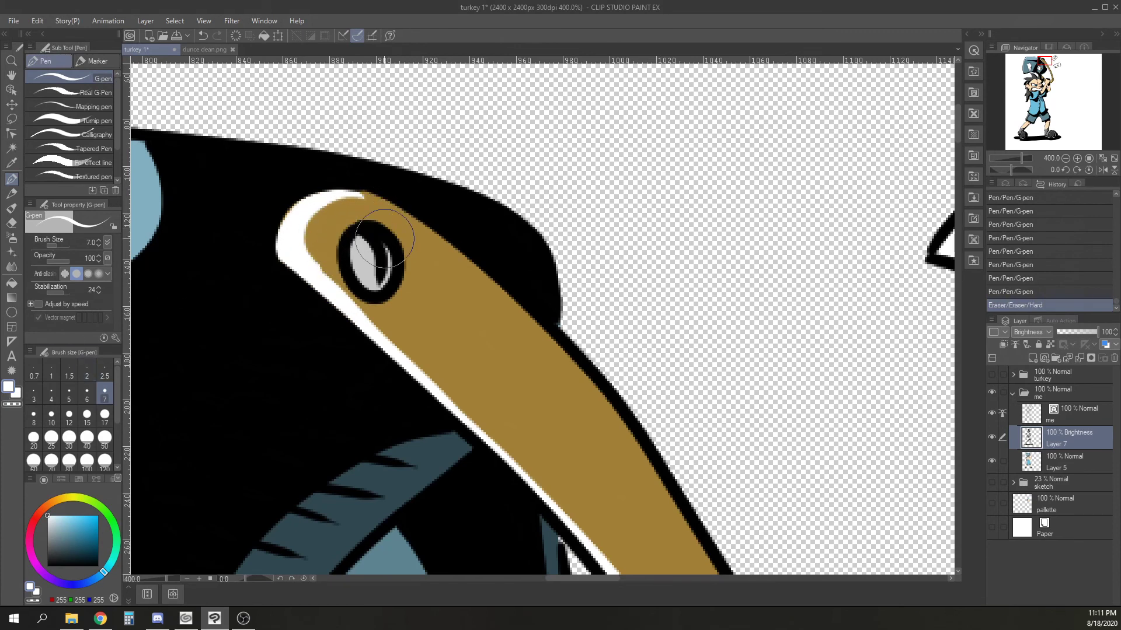
Draw a black shadow along the strap's outer edge from the rivet end down to the bend by the fist.
{"action": "left_click_drag", "start_coordinate": [63, 541], "coordinate": [40, 573]}
{"action": "mouse_move", "coordinate": [397, 216]}
{"action": "left_mouse_down"}
{"action": "mouse_move", "coordinate": [262, 166]}
{"action": "mouse_move", "coordinate": [462, 359]}
{"action": "mouse_move", "coordinate": [569, 534]}
{"action": "left_mouse_up"}
{"action": "left_click_drag", "start_coordinate": [693, 495], "coordinate": [560, 63]}
{"action": "mouse_move", "coordinate": [419, 64]}
{"action": "left_mouse_down"}
{"action": "mouse_move", "coordinate": [525, 245]}
{"action": "mouse_move", "coordinate": [680, 572]}
{"action": "left_mouse_up"}
{"action": "left_click_drag", "start_coordinate": [869, 364], "coordinate": [724, 61]}
{"action": "left_click_drag", "start_coordinate": [527, 240], "coordinate": [602, 439]}
{"action": "left_click_drag", "start_coordinate": [716, 434], "coordinate": [612, 150]}
{"action": "left_click_drag", "start_coordinate": [495, 139], "coordinate": [529, 306]}
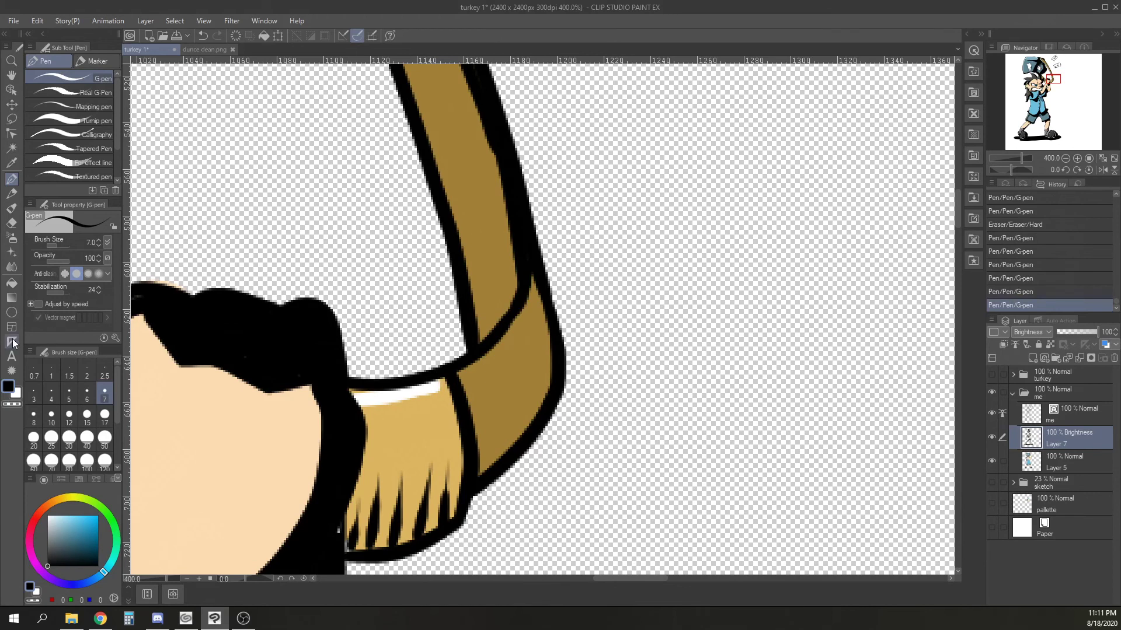
Fill the outlined shadow at the strap's lower bend and along its outer edge with black.
{"action": "left_click", "coordinate": [12, 284]}
{"action": "left_click", "coordinate": [520, 356]}
{"action": "left_click_drag", "start_coordinate": [563, 138], "coordinate": [582, 569]}
{"action": "left_click", "coordinate": [403, 292]}
Refine the black shadow along the strap's long section with additional pen strokes.
{"action": "left_click", "coordinate": [12, 180]}
{"action": "left_click_drag", "start_coordinate": [417, 327], "coordinate": [474, 456]}
{"action": "left_click_drag", "start_coordinate": [434, 378], "coordinate": [499, 555]}
{"action": "left_click_drag", "start_coordinate": [444, 198], "coordinate": [507, 486]}
{"action": "mouse_move", "coordinate": [296, 258]}
{"action": "left_mouse_down"}
{"action": "mouse_move", "coordinate": [374, 391]}
{"action": "mouse_move", "coordinate": [187, 87]}
{"action": "mouse_move", "coordinate": [229, 138]}
{"action": "left_mouse_up"}
{"action": "left_click_drag", "start_coordinate": [211, 137], "coordinate": [432, 486]}
{"action": "left_click_drag", "start_coordinate": [411, 425], "coordinate": [324, 339]}
{"action": "mouse_move", "coordinate": [174, 205]}
{"action": "left_mouse_down"}
{"action": "mouse_move", "coordinate": [340, 349]}
{"action": "mouse_move", "coordinate": [146, 194]}
{"action": "left_mouse_up"}
{"action": "left_click_drag", "start_coordinate": [164, 240], "coordinate": [172, 283]}
Draw black shadow edges on the short strap sections on both sides of the fist, undoing misplaced strokes.
{"action": "key", "text": "ctrl+minus"}
{"action": "key", "text": "ctrl+minus"}
{"action": "left_click_drag", "start_coordinate": [496, 496], "coordinate": [464, 161]}
{"action": "mouse_move", "coordinate": [572, 543]}
{"action": "left_mouse_down"}
{"action": "mouse_move", "coordinate": [540, 295]}
{"action": "mouse_move", "coordinate": [560, 334]}
{"action": "mouse_move", "coordinate": [524, 352]}
{"action": "left_mouse_up"}
{"action": "key", "text": "ctrl+z"}
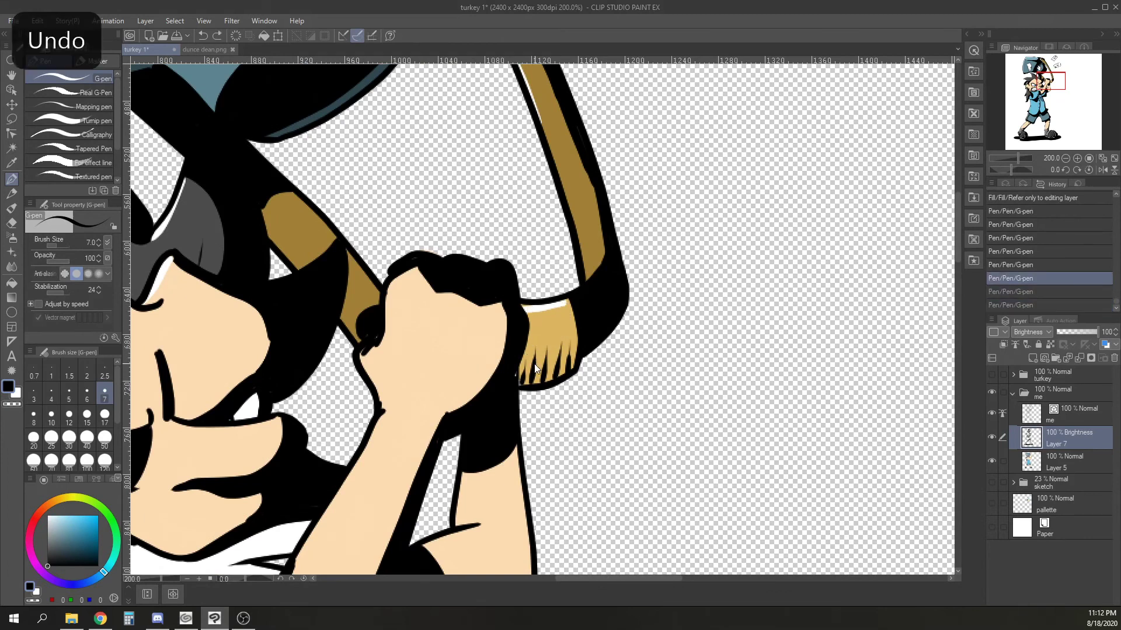
{"action": "mouse_move", "coordinate": [533, 306]}
{"action": "left_mouse_down"}
{"action": "mouse_move", "coordinate": [541, 339]}
{"action": "mouse_move", "coordinate": [526, 382]}
{"action": "mouse_move", "coordinate": [579, 344]}
{"action": "left_mouse_up"}
Fill the outlined shadow areas of the strap on both sides of the fist with black.
{"action": "key", "text": "g"}
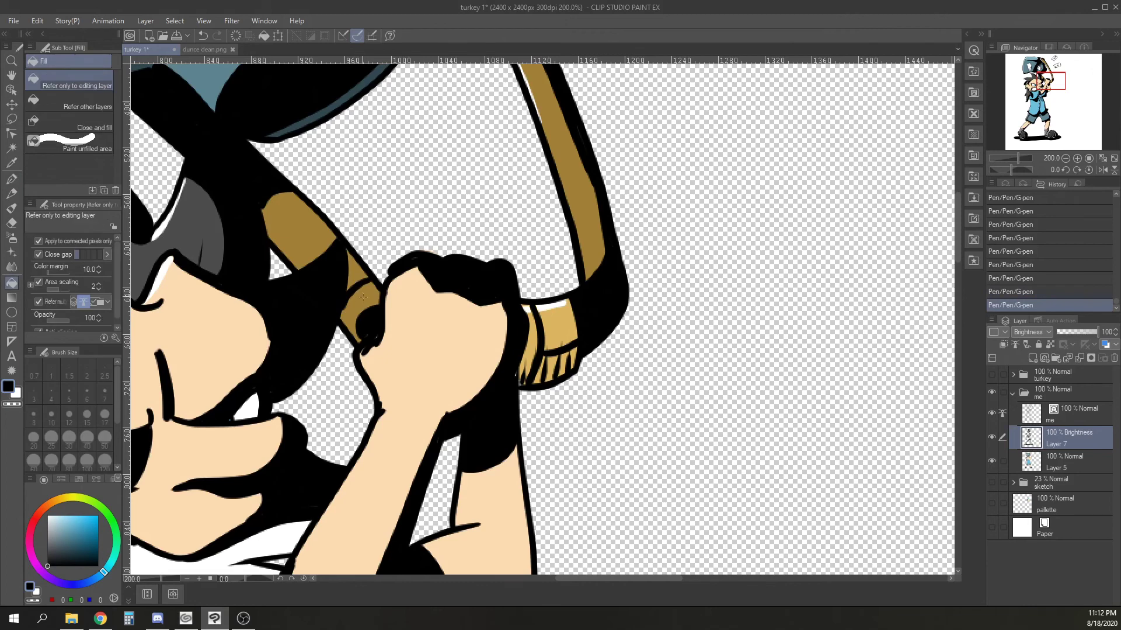
{"action": "left_click", "coordinate": [358, 315]}
{"action": "left_click", "coordinate": [552, 370]}
{"action": "left_click", "coordinate": [568, 363]}
{"action": "left_click", "coordinate": [538, 371]}
{"action": "left_click", "coordinate": [526, 366]}
{"action": "left_click", "coordinate": [532, 327]}
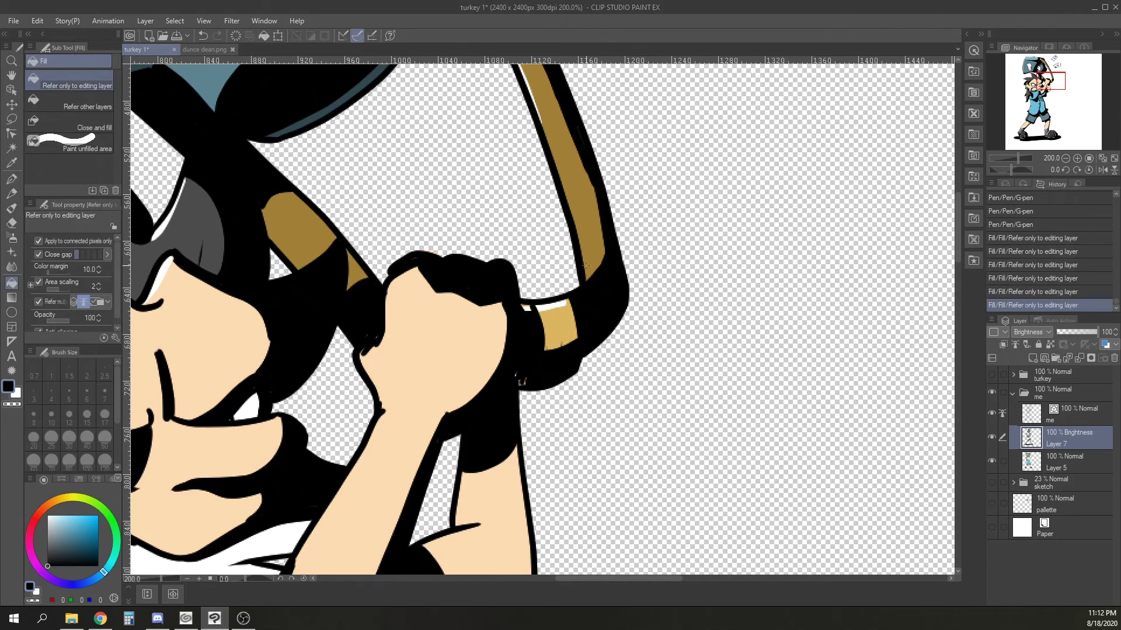
Add black shadow strokes along the edges of the two flying letters beside the mailbag.
{"action": "key", "text": "ctrl+minus"}
{"action": "left_click_drag", "start_coordinate": [331, 137], "coordinate": [396, 303]}
{"action": "scroll", "coordinate": [723, 129], "scroll_direction": "up", "scroll_amount": 2}
{"action": "left_click_drag", "start_coordinate": [740, 127], "coordinate": [733, 196]}
{"action": "key", "text": "p"}
{"action": "left_click_drag", "start_coordinate": [667, 128], "coordinate": [717, 185]}
{"action": "mouse_move", "coordinate": [694, 143]}
{"action": "left_mouse_down"}
{"action": "mouse_move", "coordinate": [719, 174]}
{"action": "mouse_move", "coordinate": [628, 286]}
{"action": "left_mouse_up"}
{"action": "left_click_drag", "start_coordinate": [715, 188], "coordinate": [680, 224]}
{"action": "mouse_move", "coordinate": [804, 341]}
{"action": "left_mouse_down"}
{"action": "mouse_move", "coordinate": [823, 432]}
{"action": "mouse_move", "coordinate": [819, 423]}
{"action": "left_mouse_up"}
{"action": "left_click_drag", "start_coordinate": [698, 461], "coordinate": [816, 420]}
{"action": "left_click_drag", "start_coordinate": [656, 482], "coordinate": [826, 431]}
Lower the opacity of shading Layer 7 to 30%.
{"action": "left_click", "coordinate": [1064, 158]}
{"action": "left_click", "coordinate": [1064, 159]}
{"action": "left_click", "coordinate": [1064, 158]}
{"action": "left_click", "coordinate": [1064, 158]}
{"action": "left_click_drag", "start_coordinate": [1051, 64], "coordinate": [1051, 103]}
{"action": "left_click_drag", "start_coordinate": [1096, 333], "coordinate": [1073, 342]}
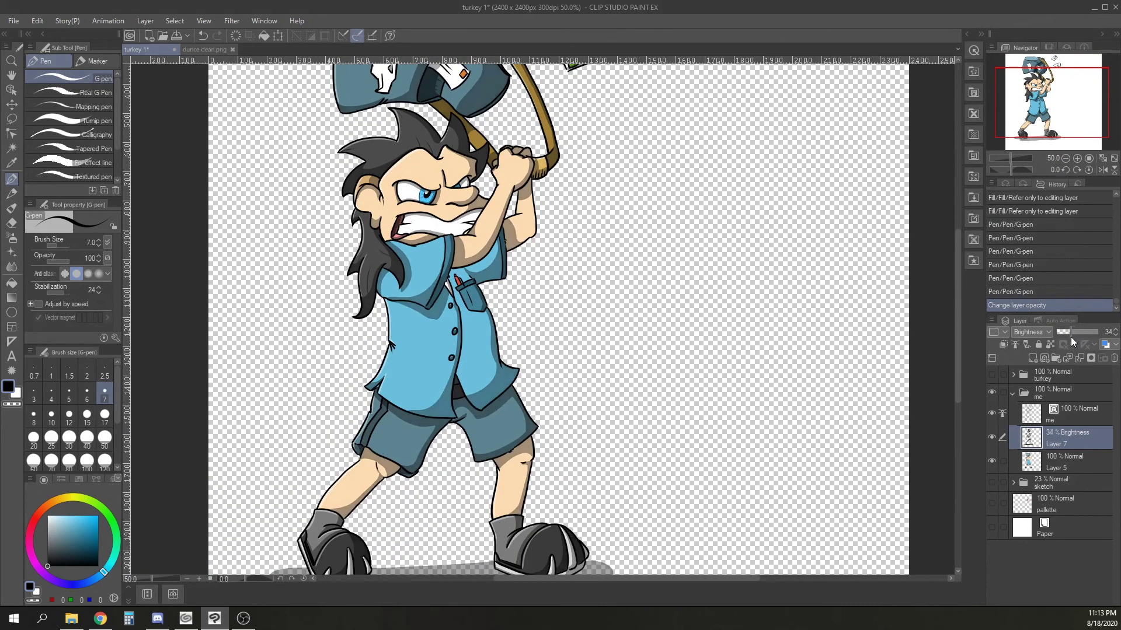
{"action": "left_click", "coordinate": [1116, 335]}
{"action": "left_click_drag", "start_coordinate": [1048, 104], "coordinate": [1053, 109]}
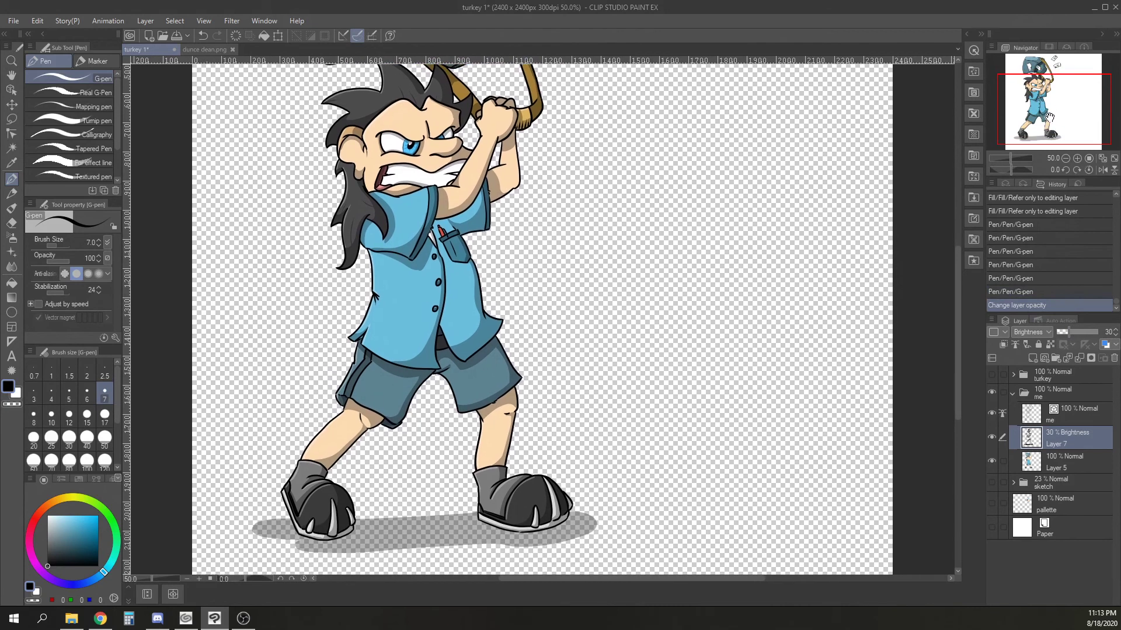
Show the Paper layer and the turkey and sketch folders, and add a new raster layer above all folders.
{"action": "left_click", "coordinate": [993, 527]}
{"action": "left_click", "coordinate": [991, 373]}
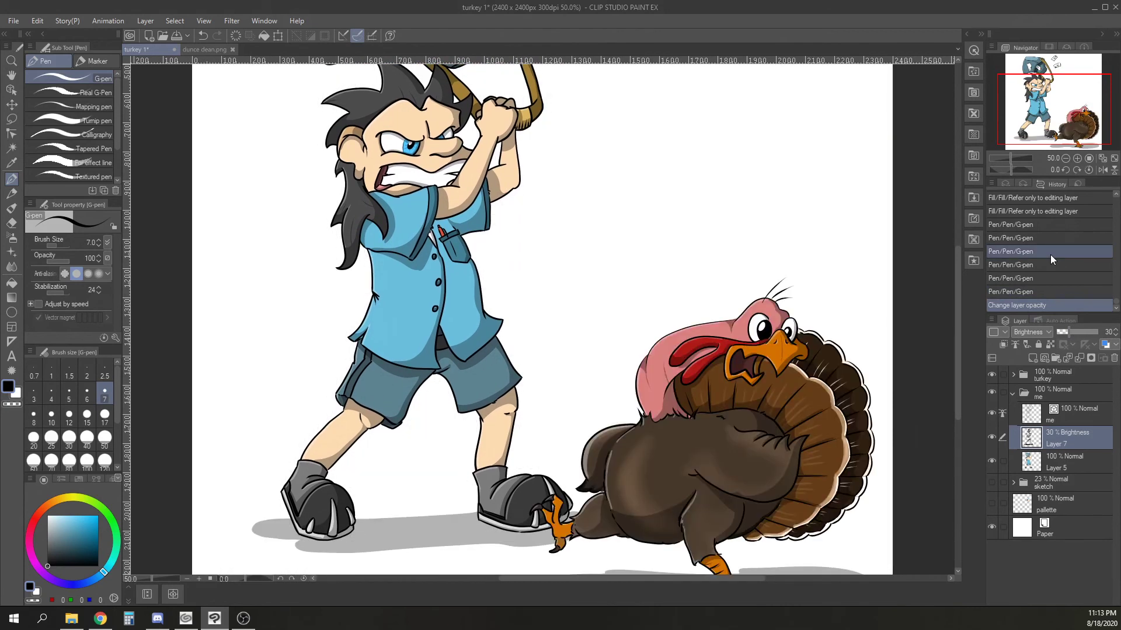
{"action": "left_click", "coordinate": [992, 483]}
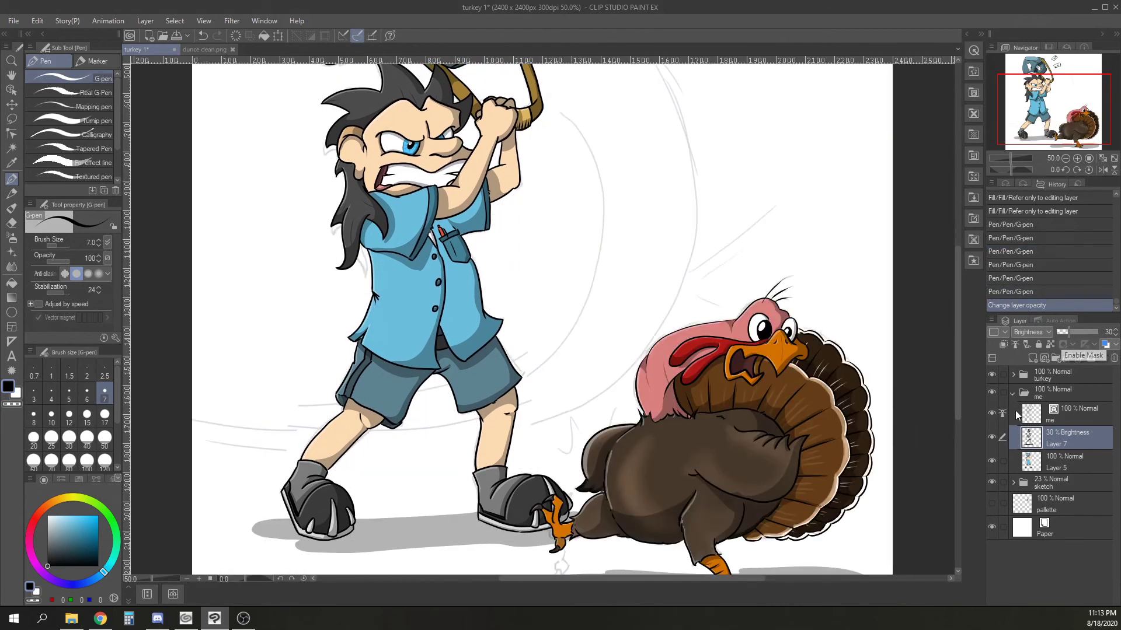
{"action": "left_click", "coordinate": [1013, 394]}
{"action": "left_click", "coordinate": [1063, 376]}
{"action": "left_click", "coordinate": [1032, 358]}
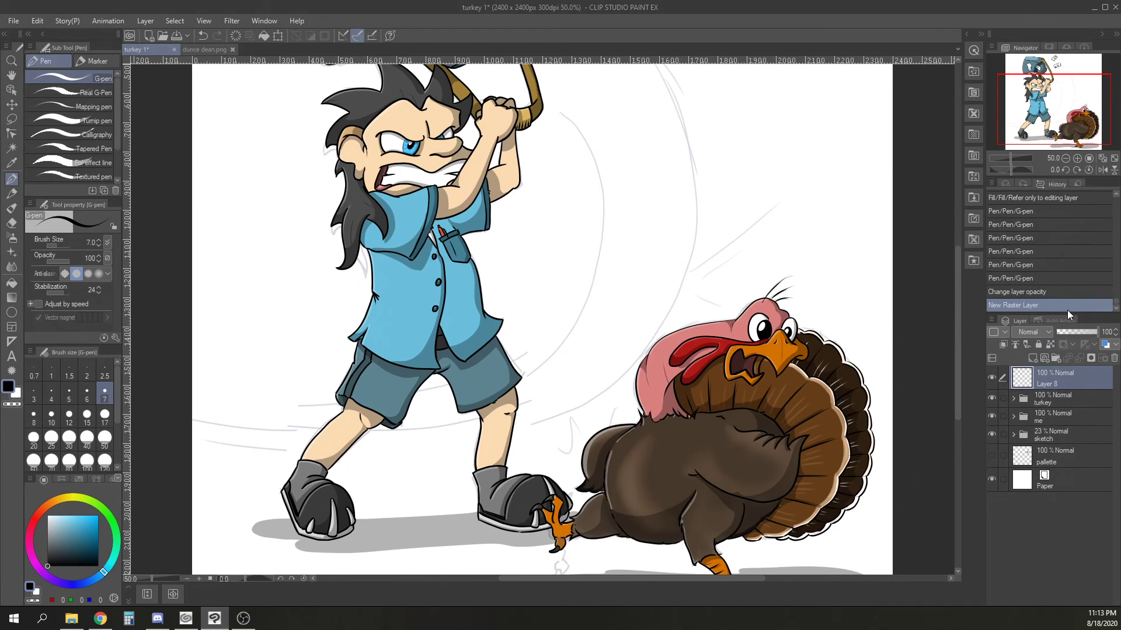
Choose the Curve figure tool and a yellow-green drawing colour.
{"action": "key", "text": "u"}
{"action": "left_click", "coordinate": [114, 107]}
{"action": "left_click", "coordinate": [78, 498]}
{"action": "left_click", "coordinate": [78, 523]}
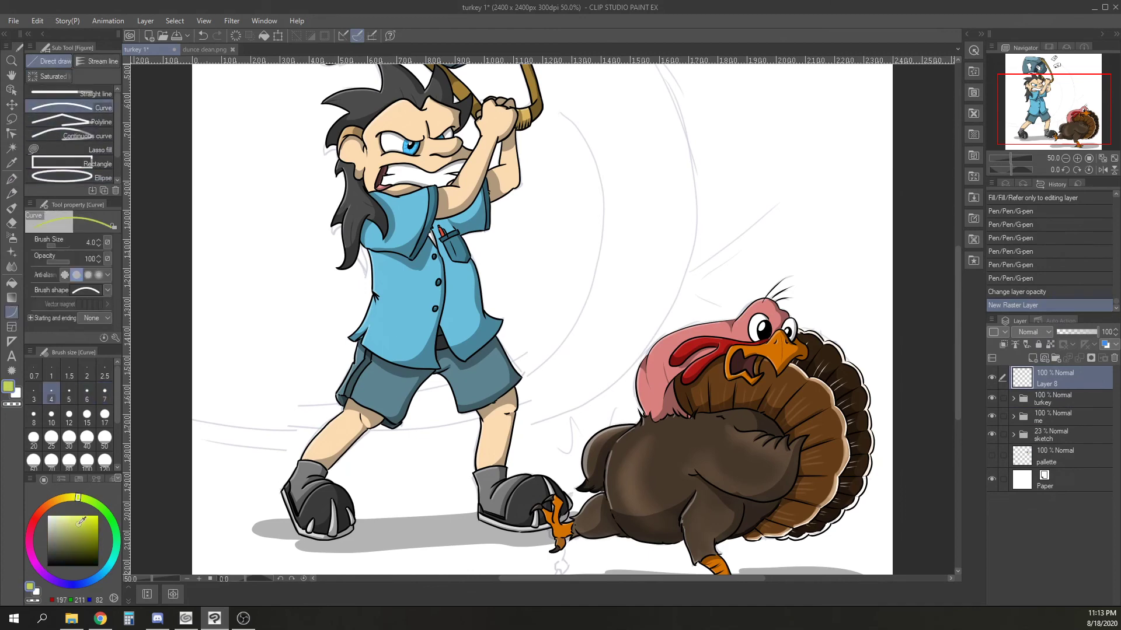
Try to draw the bag's swing motion lines as single curves over the sketched arcs, and undo them.
{"action": "left_click_drag", "start_coordinate": [662, 300], "coordinate": [685, 431]}
{"action": "mouse_move", "coordinate": [584, 242]}
{"action": "left_mouse_down"}
{"action": "mouse_move", "coordinate": [347, 523]}
{"action": "mouse_move", "coordinate": [321, 538]}
{"action": "left_mouse_up"}
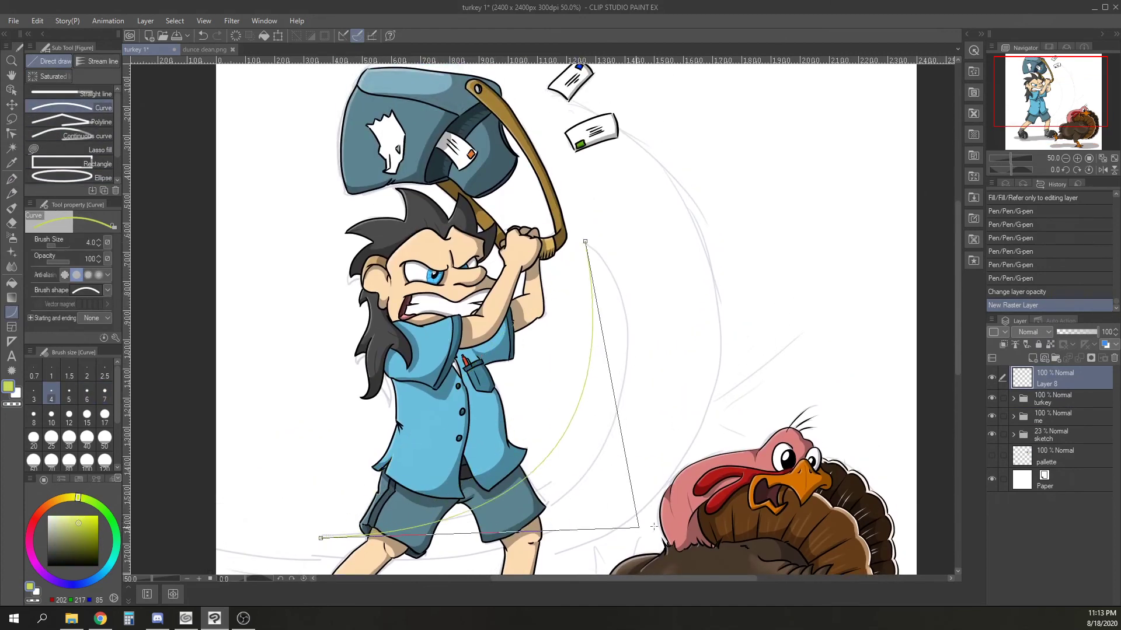
{"action": "left_click", "coordinate": [745, 547]}
{"action": "mouse_move", "coordinate": [732, 189]}
{"action": "left_mouse_down"}
{"action": "mouse_move", "coordinate": [681, 147]}
{"action": "mouse_move", "coordinate": [668, 210]}
{"action": "left_mouse_up"}
{"action": "key", "text": "ctrl+minus"}
{"action": "left_click_drag", "start_coordinate": [500, 110], "coordinate": [309, 441]}
{"action": "left_click", "coordinate": [902, 432]}
{"action": "key", "text": "ctrl+z"}
{"action": "key", "text": "ctrl+z"}
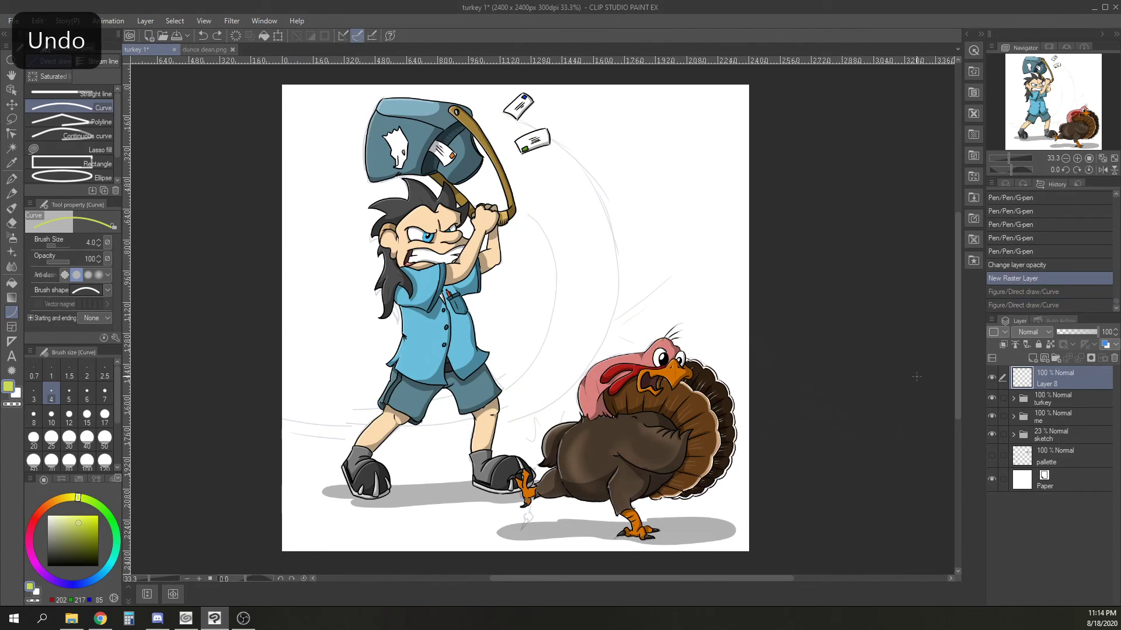
Switch to the Continuous curve figure tool with brush size 17.
{"action": "left_click", "coordinate": [88, 135]}
{"action": "left_click", "coordinate": [57, 413]}
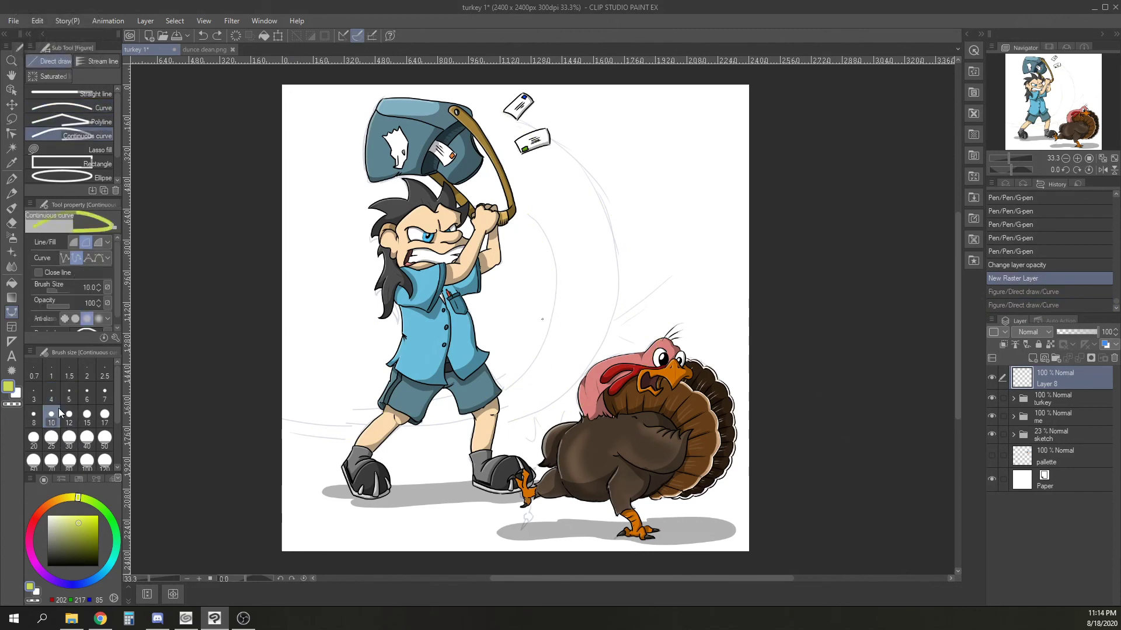
{"action": "left_click", "coordinate": [104, 416]}
Try to trace the inner swing arc with a continuous curve and undo the attempt.
{"action": "left_click", "coordinate": [395, 409]}
{"action": "left_click", "coordinate": [466, 393]}
{"action": "left_click", "coordinate": [546, 339]}
{"action": "left_click", "coordinate": [558, 277]}
{"action": "left_click", "coordinate": [542, 227]}
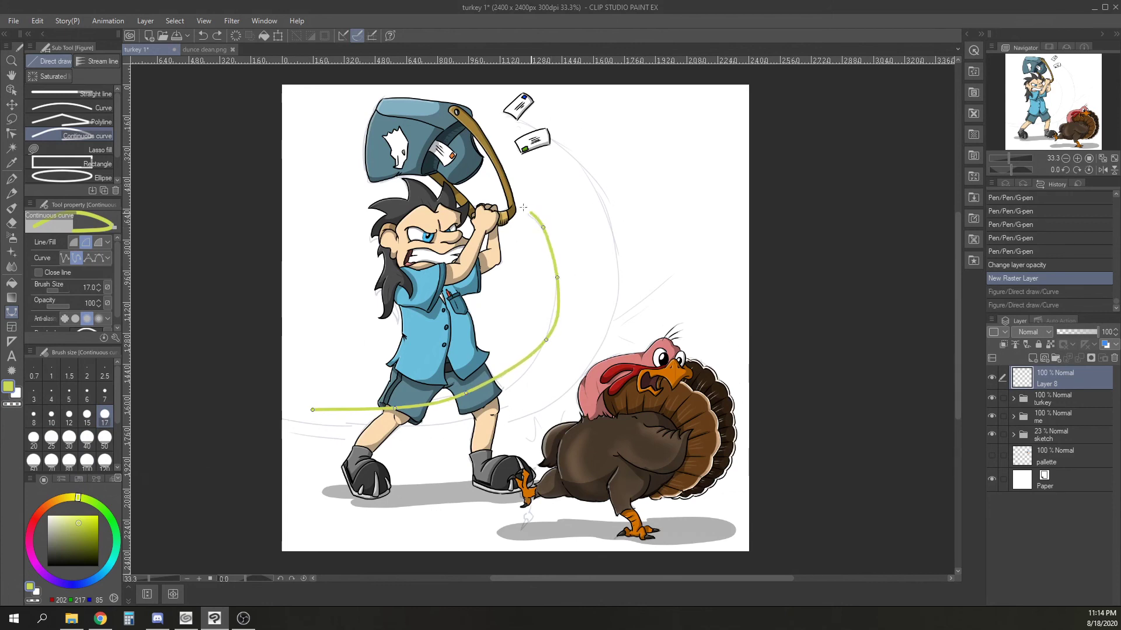
{"action": "left_click", "coordinate": [521, 208]}
{"action": "double_click", "coordinate": [533, 188]}
{"action": "key", "text": "ctrl+z"}
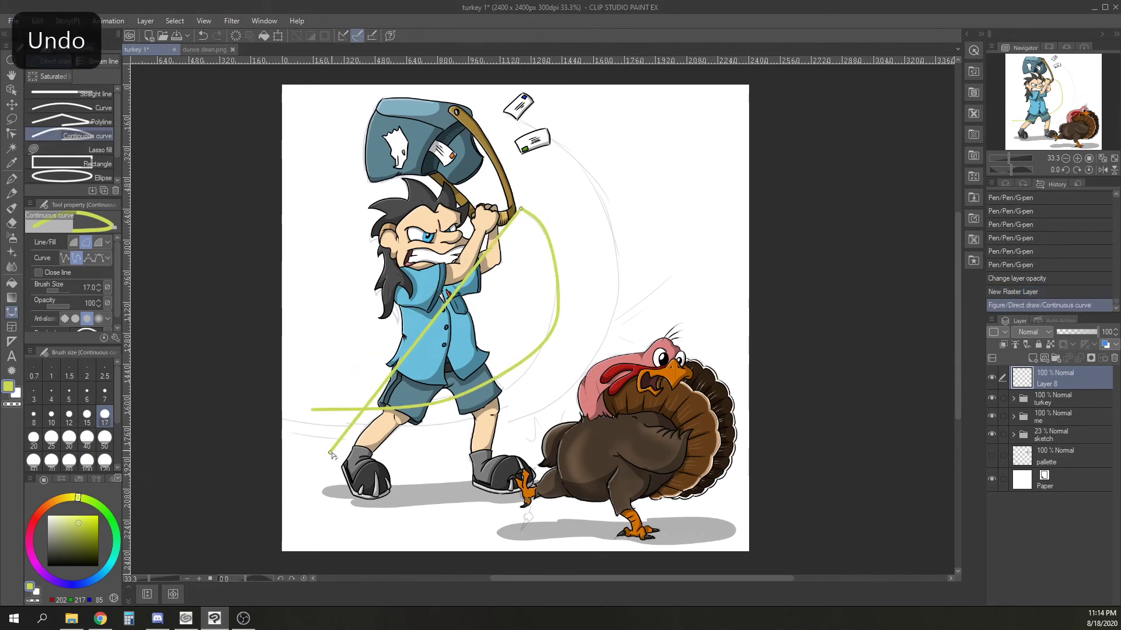
{"action": "double_click", "coordinate": [327, 456]}
{"action": "key", "text": "ctrl+z"}
{"action": "key", "text": "ctrl+z"}
Trace the inner swing arc on Layer 8 with a yellow-green continuous curve ending beside the fist.
{"action": "left_click", "coordinate": [384, 410]}
{"action": "left_click", "coordinate": [446, 400]}
{"action": "left_click", "coordinate": [505, 379]}
{"action": "left_click", "coordinate": [541, 352]}
{"action": "double_click", "coordinate": [520, 212]}
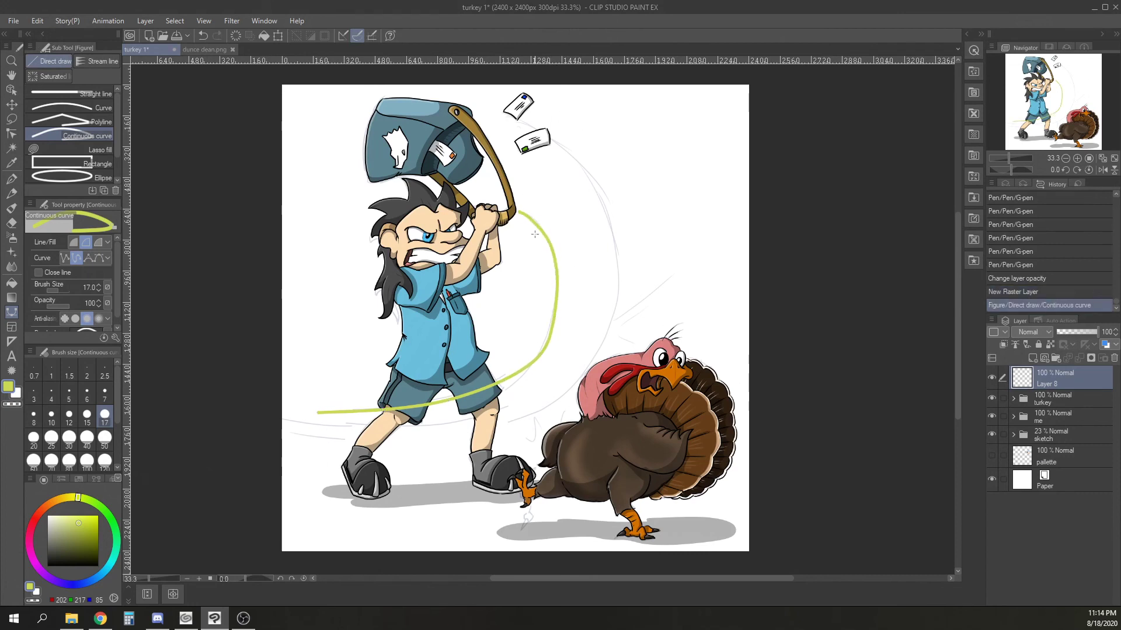
Trace the outer swing arc from the flying letters around to behind the carrier's legs with a continuous curve.
{"action": "left_click", "coordinate": [582, 162]}
{"action": "left_click", "coordinate": [616, 232]}
{"action": "left_click", "coordinate": [620, 304]}
{"action": "left_click", "coordinate": [594, 370]}
{"action": "left_click", "coordinate": [554, 405]}
{"action": "left_click", "coordinate": [482, 429]}
{"action": "double_click", "coordinate": [300, 429]}
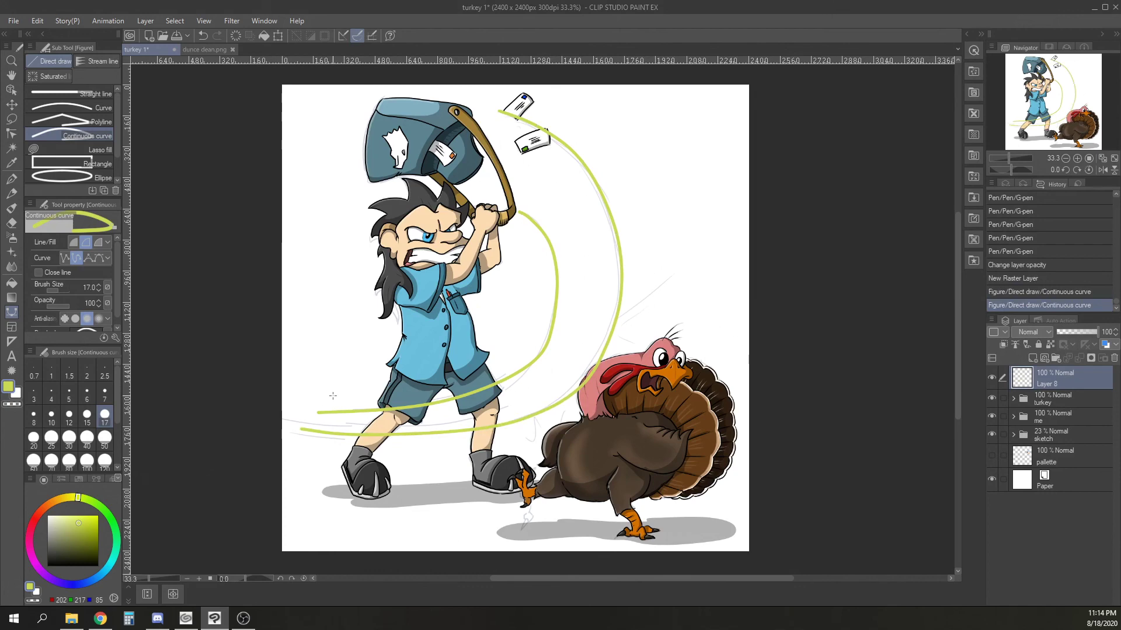
Switch to control point editing for the swing lines, and undo both lines on the raster layer.
{"action": "left_click", "coordinate": [14, 136]}
{"action": "key", "text": "ctrl+equal"}
{"action": "key", "text": "ctrl+equal"}
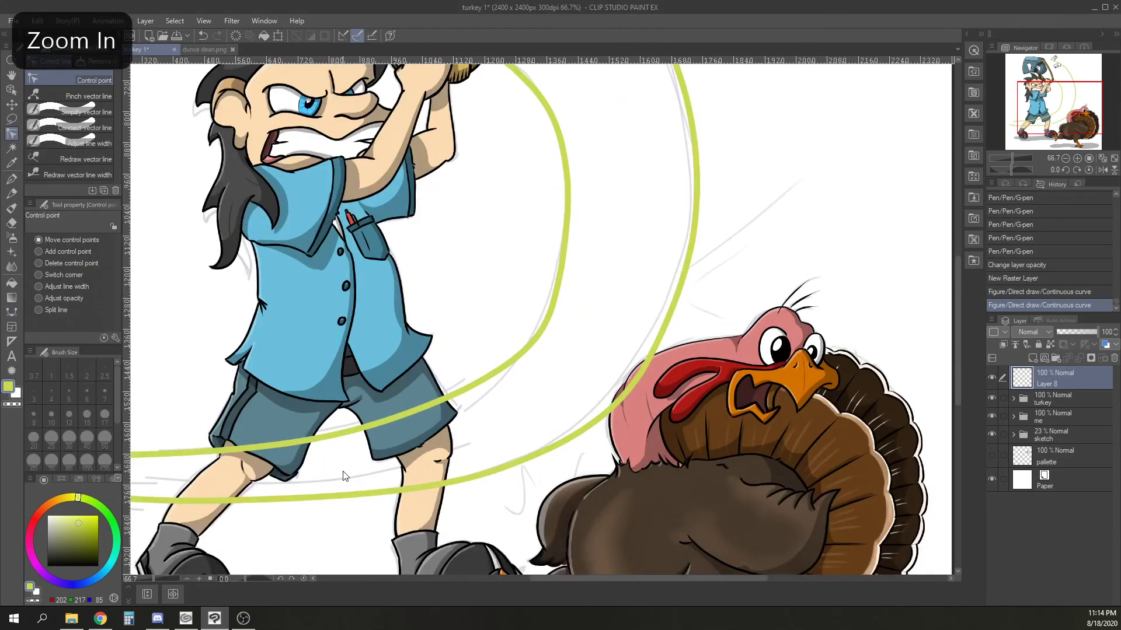
{"action": "key", "text": "ctrl+z"}
{"action": "key", "text": "ctrl+z"}
Create a new vector layer and trace the inner swing arc on it with a yellow-green continuous curve.
{"action": "left_click", "coordinate": [1044, 358]}
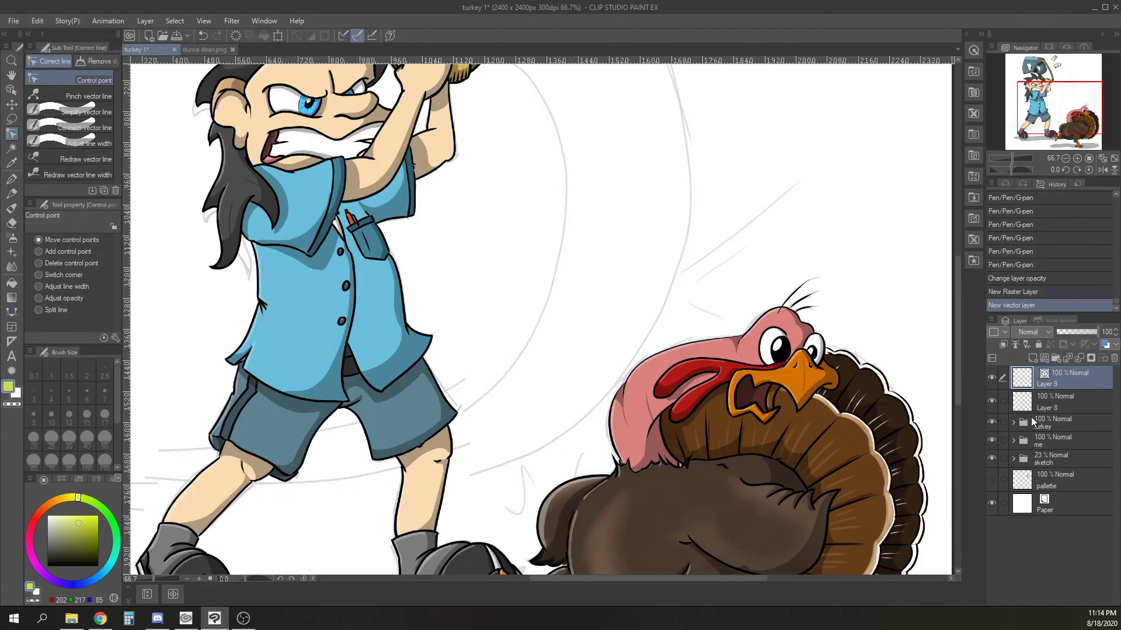
{"action": "left_click", "coordinate": [16, 314]}
{"action": "left_click_drag", "start_coordinate": [234, 373], "coordinate": [362, 380]}
{"action": "left_click", "coordinate": [215, 457]}
{"action": "left_click", "coordinate": [299, 457]}
{"action": "left_click", "coordinate": [417, 450]}
{"action": "left_click", "coordinate": [521, 423]}
{"action": "left_click", "coordinate": [627, 381]}
{"action": "left_click", "coordinate": [681, 300]}
{"action": "left_click", "coordinate": [694, 228]}
{"action": "left_click", "coordinate": [691, 162]}
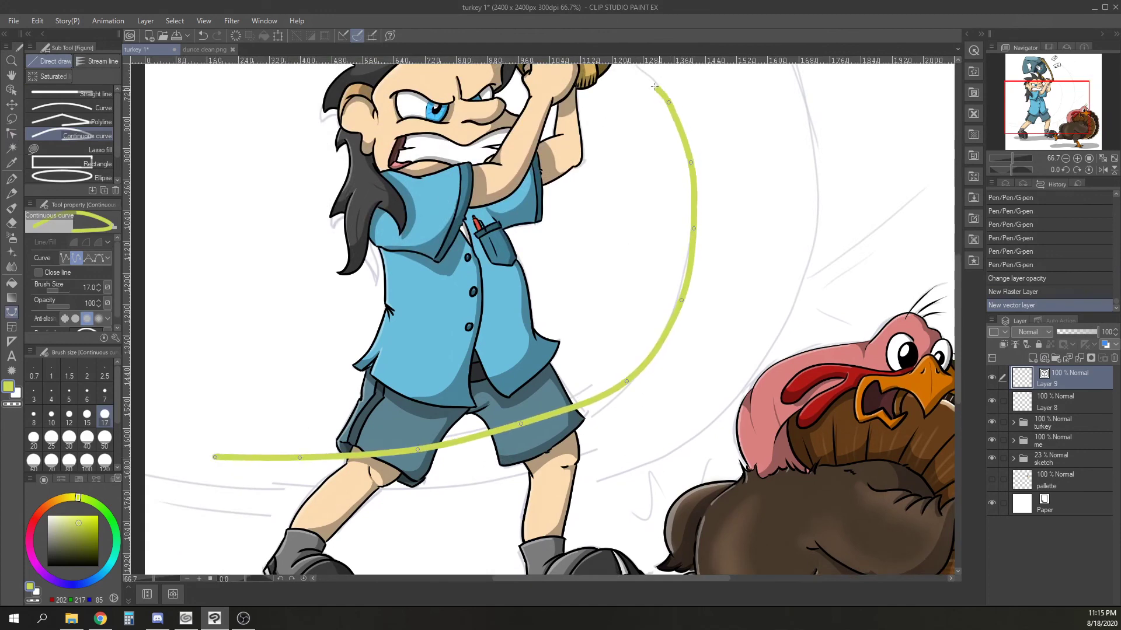
{"action": "left_click", "coordinate": [669, 102]}
{"action": "left_click_drag", "start_coordinate": [629, 102], "coordinate": [664, 244]}
{"action": "double_click", "coordinate": [670, 206]}
{"action": "left_click_drag", "start_coordinate": [798, 171], "coordinate": [639, 217]}
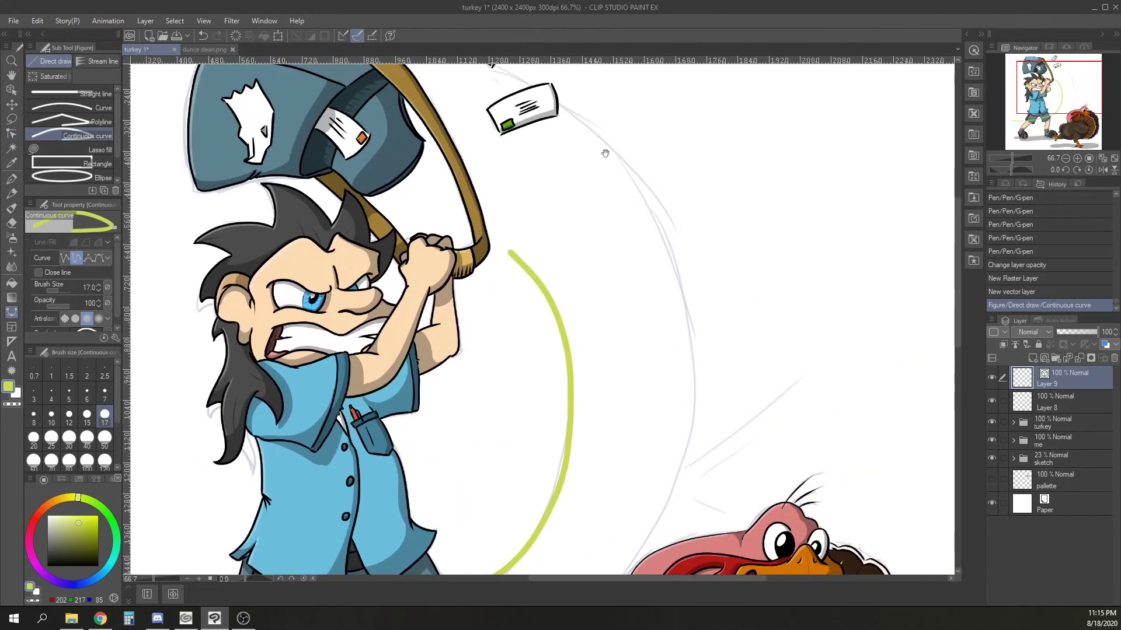
Trace the outer swing arc on the vector layer with a continuous curve from the flying letters around behind the carrier's legs.
{"action": "left_click_drag", "start_coordinate": [606, 152], "coordinate": [566, 249]}
{"action": "left_click", "coordinate": [429, 153]}
{"action": "left_click", "coordinate": [479, 172]}
{"action": "left_click", "coordinate": [556, 229]}
{"action": "left_click", "coordinate": [616, 306]}
{"action": "left_click_drag", "start_coordinate": [670, 380], "coordinate": [540, 198]}
{"action": "left_click", "coordinate": [527, 259]}
{"action": "left_click", "coordinate": [512, 388]}
{"action": "left_click", "coordinate": [478, 456]}
{"action": "left_click", "coordinate": [402, 542]}
{"action": "left_click_drag", "start_coordinate": [350, 519], "coordinate": [517, 357]}
{"action": "left_click", "coordinate": [451, 431]}
{"action": "left_click", "coordinate": [150, 451]}
{"action": "left_click_drag", "start_coordinate": [149, 450], "coordinate": [424, 470]}
{"action": "double_click", "coordinate": [310, 465]}
Move the control points of the swing lines to smooth the arcs along the sketched path.
{"action": "left_click", "coordinate": [11, 133]}
{"action": "left_click_drag", "start_coordinate": [682, 383], "coordinate": [728, 373]}
{"action": "scroll", "coordinate": [792, 325], "scroll_direction": "down", "scroll_amount": 2}
{"action": "left_click_drag", "start_coordinate": [870, 255], "coordinate": [690, 297]}
{"action": "left_click_drag", "start_coordinate": [693, 263], "coordinate": [690, 231]}
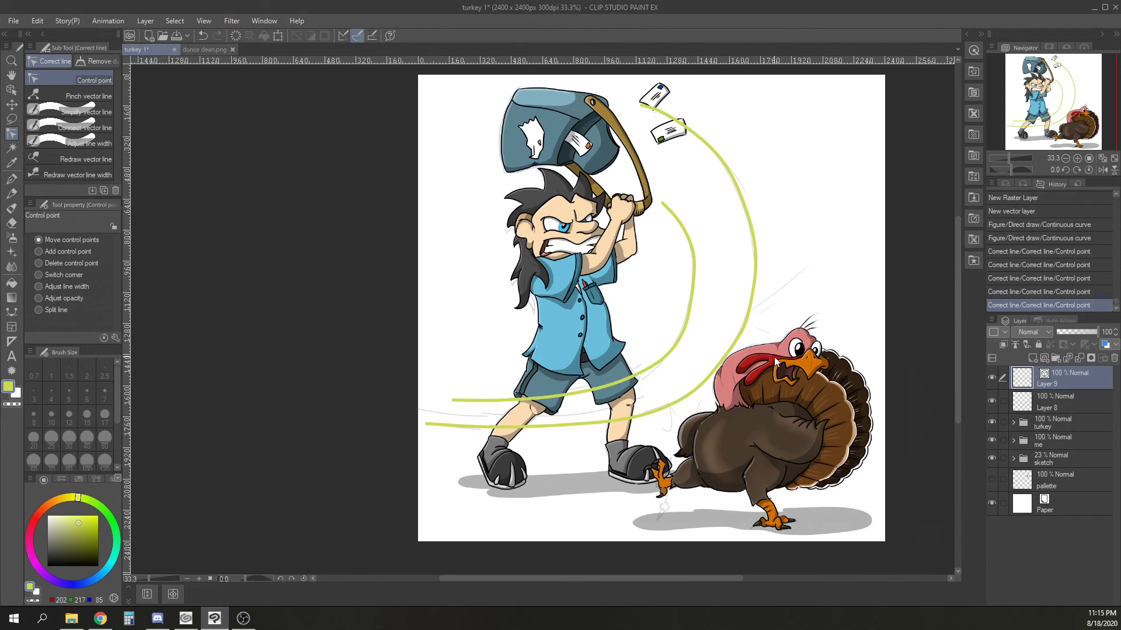
Draw thin orange-yellow G-pen strokes across the swing path and impact spikes around the turkey's head.
{"action": "mouse_move", "coordinate": [77, 501]}
{"action": "left_mouse_down"}
{"action": "mouse_move", "coordinate": [59, 500]}
{"action": "mouse_move", "coordinate": [80, 509]}
{"action": "left_mouse_up"}
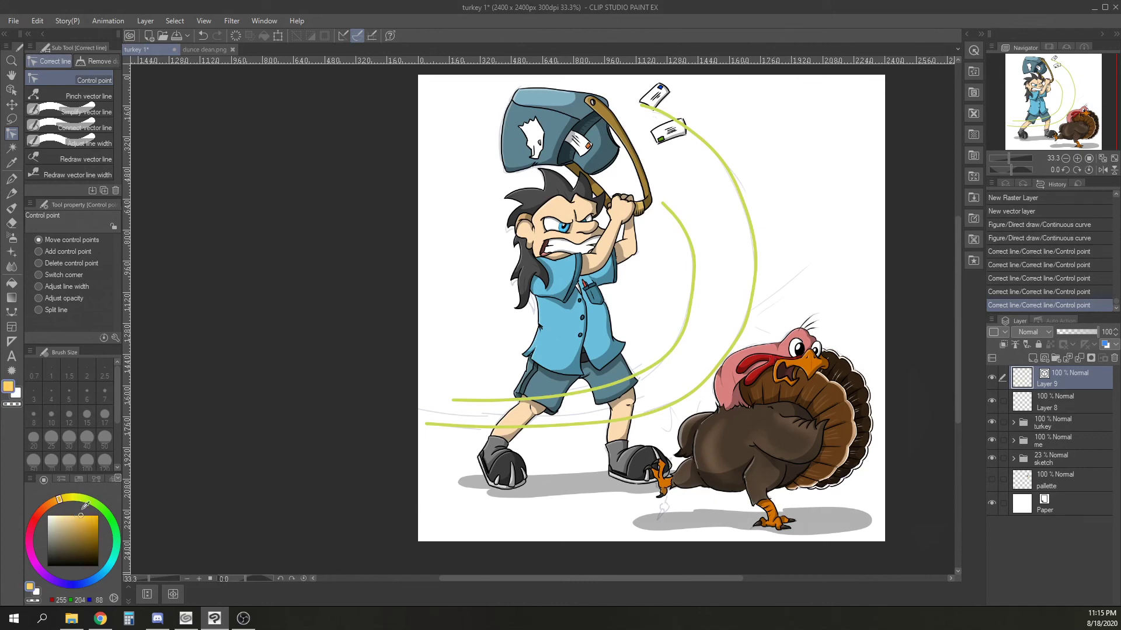
{"action": "left_click", "coordinate": [12, 178]}
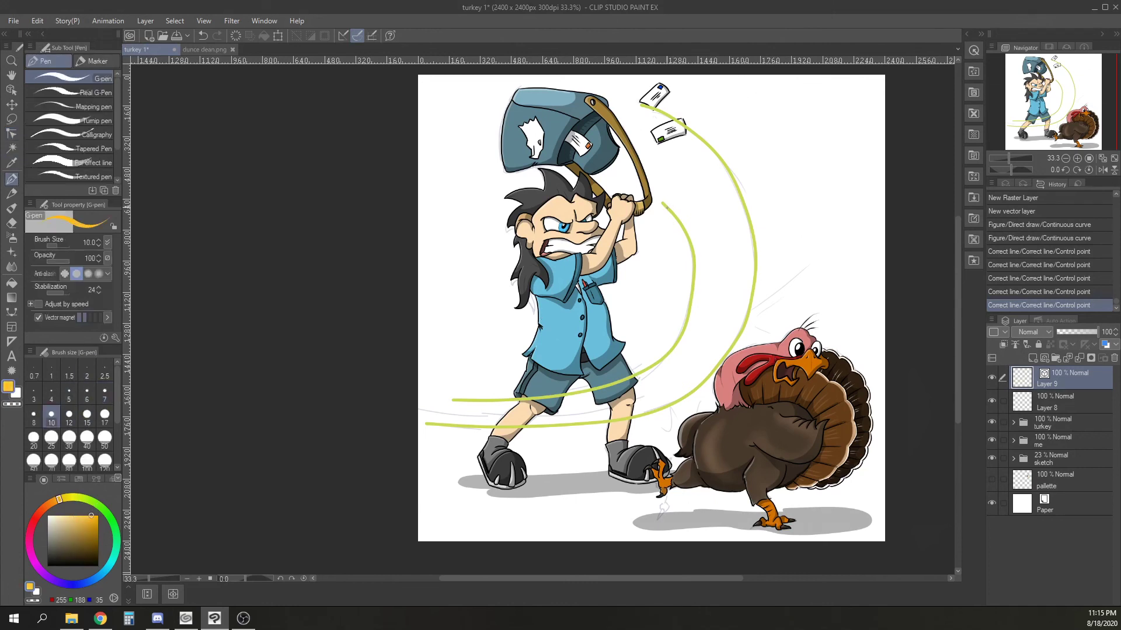
{"action": "left_click_drag", "start_coordinate": [663, 216], "coordinate": [713, 133]}
{"action": "left_click_drag", "start_coordinate": [674, 242], "coordinate": [752, 169]}
{"action": "mouse_move", "coordinate": [479, 387]}
{"action": "left_mouse_down"}
{"action": "mouse_move", "coordinate": [454, 432]}
{"action": "mouse_move", "coordinate": [495, 441]}
{"action": "left_mouse_up"}
{"action": "left_click_drag", "start_coordinate": [563, 382], "coordinate": [556, 444]}
{"action": "left_click_drag", "start_coordinate": [605, 373], "coordinate": [624, 450]}
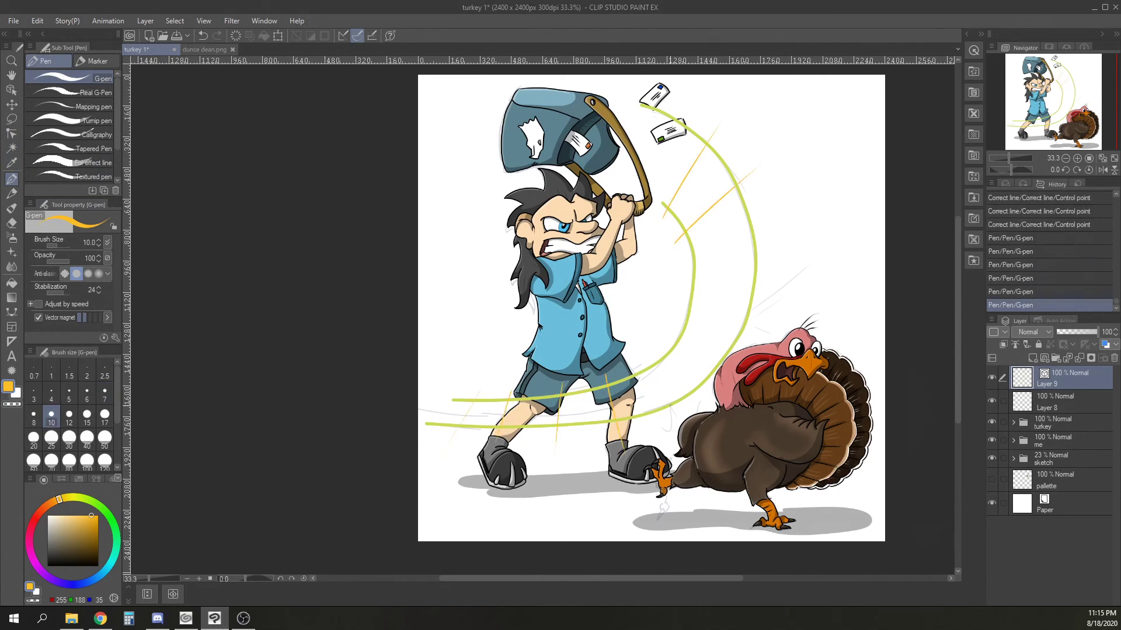
{"action": "left_click_drag", "start_coordinate": [655, 190], "coordinate": [682, 86]}
{"action": "left_click_drag", "start_coordinate": [751, 308], "coordinate": [804, 272]}
{"action": "left_click_drag", "start_coordinate": [756, 311], "coordinate": [801, 275]}
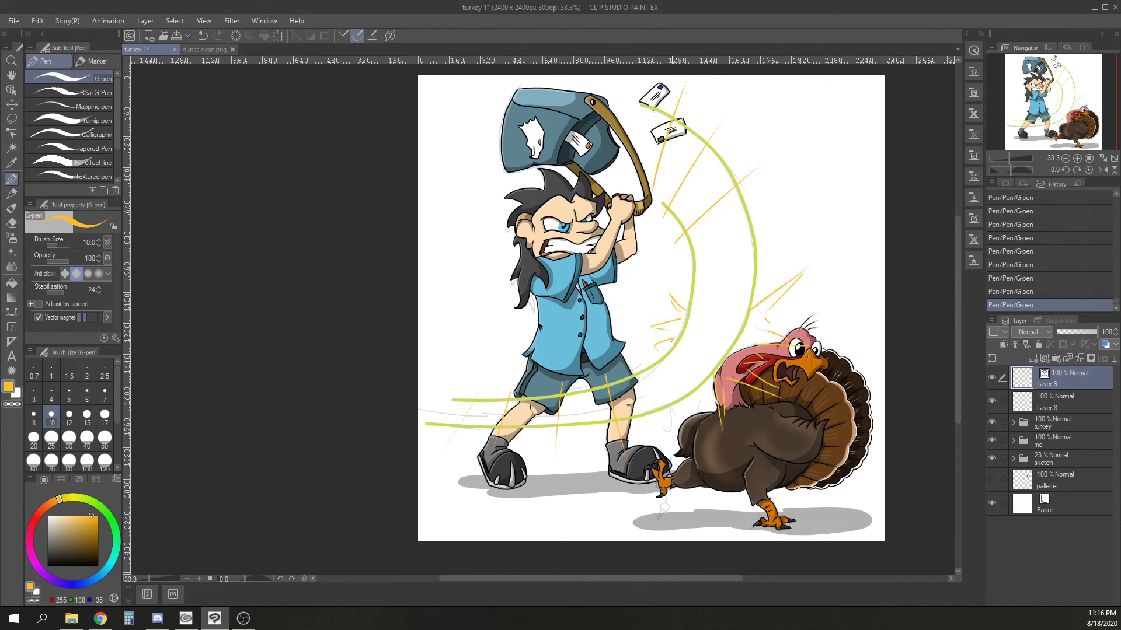
Set Layer 9 as the reference layer and fill the area between the swing arcs with orange-yellow on Layer 8.
{"action": "left_click", "coordinate": [16, 208]}
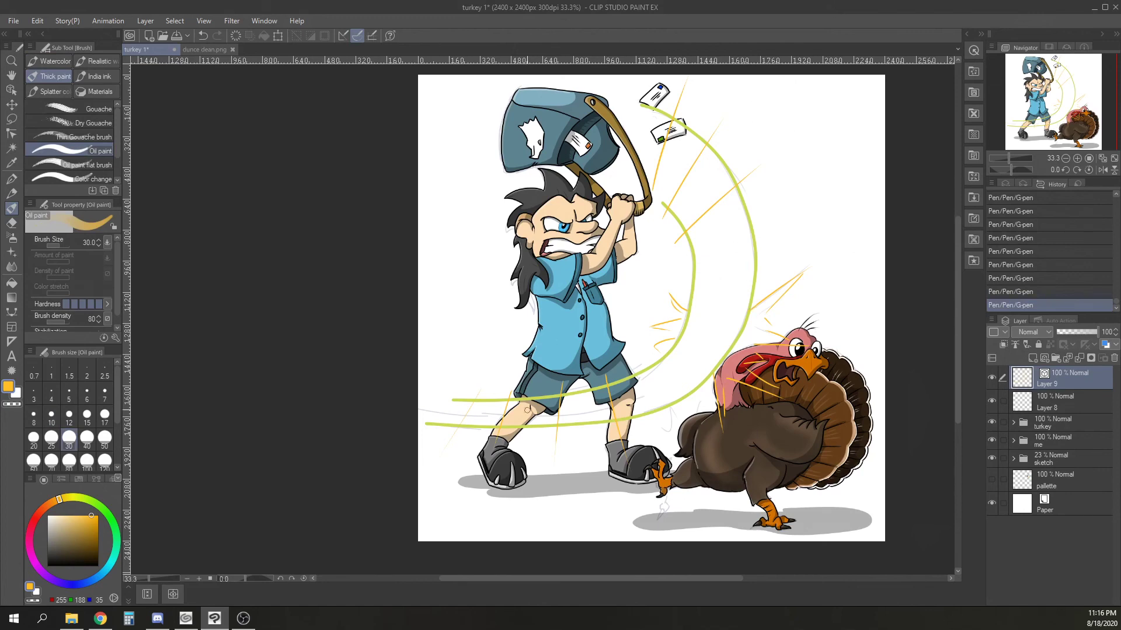
{"action": "left_click", "coordinate": [1015, 345]}
{"action": "left_click", "coordinate": [1062, 401]}
{"action": "left_click", "coordinate": [11, 282]}
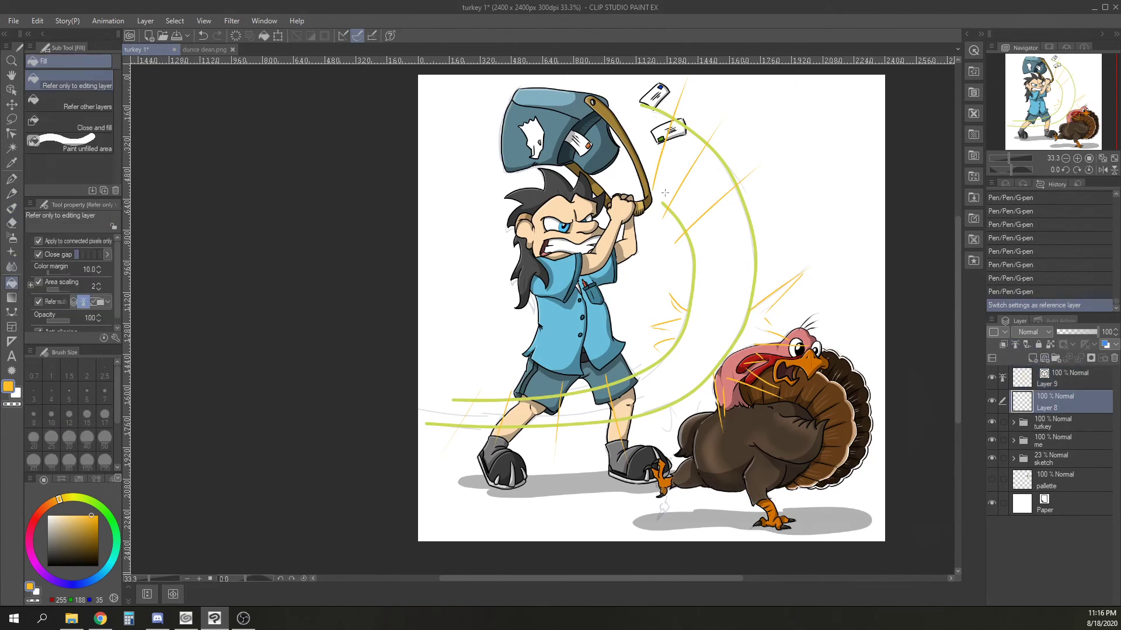
{"action": "left_click", "coordinate": [752, 188]}
{"action": "left_click", "coordinate": [709, 172]}
Hide the turkey and me folders and extend the orange swing fill at its upper end with the Oil paint brush.
{"action": "left_click", "coordinate": [12, 209]}
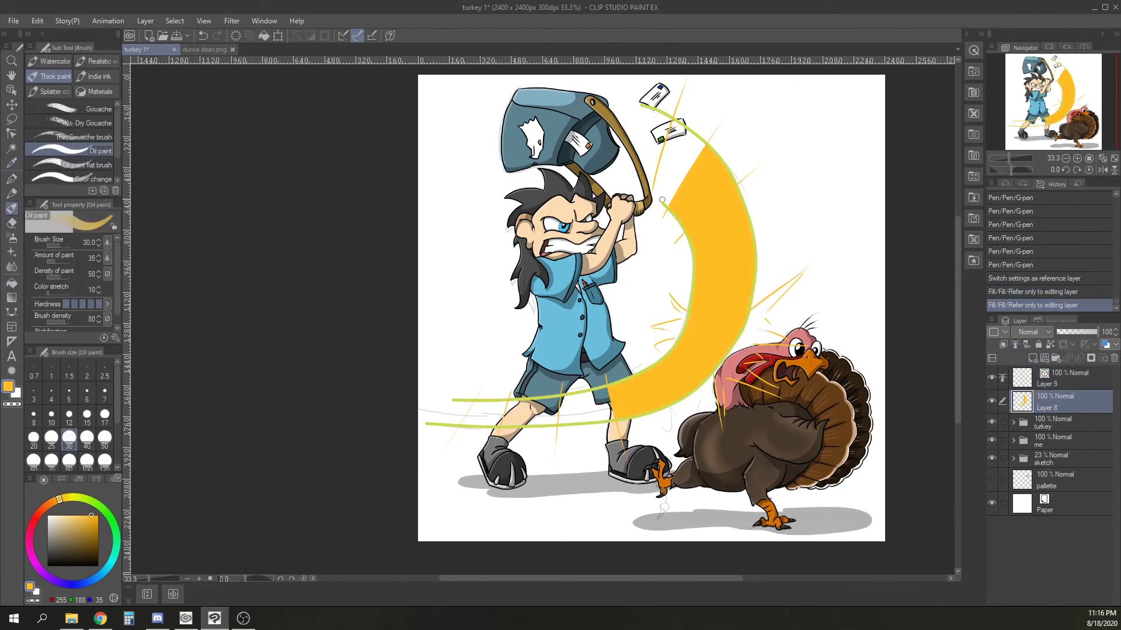
{"action": "key", "text": "ctrl+plus"}
{"action": "left_click_drag", "start_coordinate": [991, 421], "coordinate": [991, 439]}
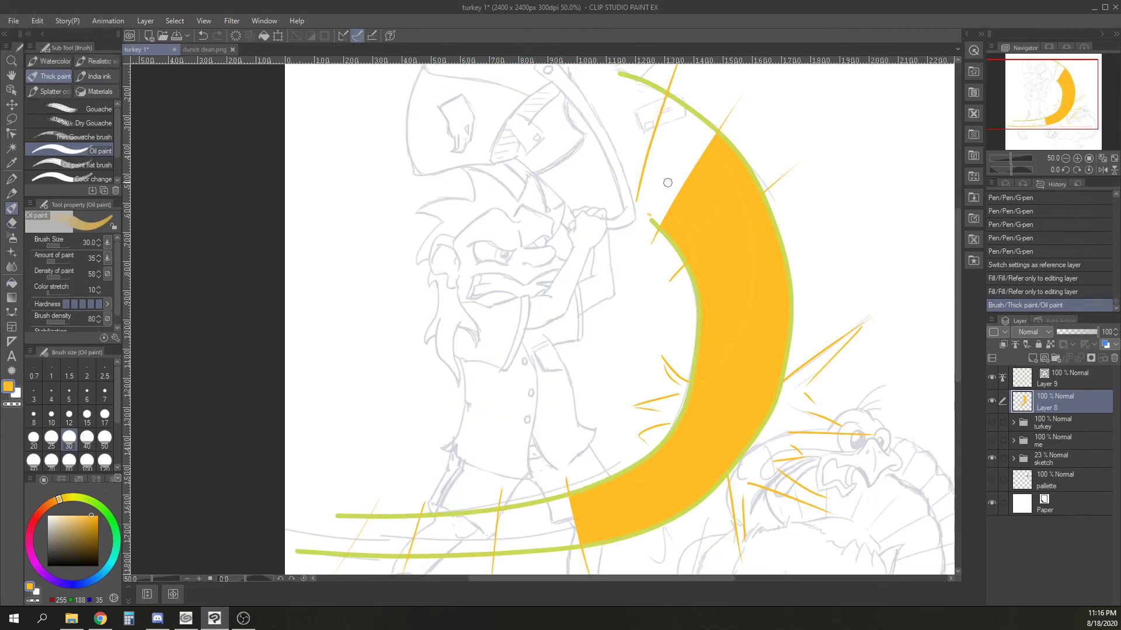
{"action": "mouse_move", "coordinate": [663, 222]}
{"action": "left_mouse_down"}
{"action": "mouse_move", "coordinate": [636, 193]}
{"action": "mouse_move", "coordinate": [671, 214]}
{"action": "mouse_move", "coordinate": [645, 134]}
{"action": "mouse_move", "coordinate": [704, 167]}
{"action": "mouse_move", "coordinate": [693, 132]}
{"action": "mouse_move", "coordinate": [716, 141]}
{"action": "mouse_move", "coordinate": [689, 123]}
{"action": "left_mouse_up"}
{"action": "left_click_drag", "start_coordinate": [674, 190], "coordinate": [677, 195]}
{"action": "mouse_move", "coordinate": [569, 496]}
{"action": "left_mouse_down"}
{"action": "mouse_move", "coordinate": [380, 520]}
{"action": "mouse_move", "coordinate": [311, 512]}
{"action": "mouse_move", "coordinate": [495, 507]}
{"action": "left_mouse_up"}
{"action": "key", "text": "ctrl+z"}
{"action": "key", "text": "ctrl+z"}
{"action": "key", "text": "ctrl+z"}
Paint the swing's lower tail orange between the two lines and extend its upper tip to the mailbag.
{"action": "left_click_drag", "start_coordinate": [569, 498], "coordinate": [432, 515]}
{"action": "mouse_move", "coordinate": [569, 502]}
{"action": "left_mouse_down"}
{"action": "mouse_move", "coordinate": [328, 520]}
{"action": "mouse_move", "coordinate": [467, 522]}
{"action": "left_mouse_up"}
{"action": "left_click_drag", "start_coordinate": [573, 517], "coordinate": [404, 530]}
{"action": "left_click_drag", "start_coordinate": [575, 541], "coordinate": [316, 547]}
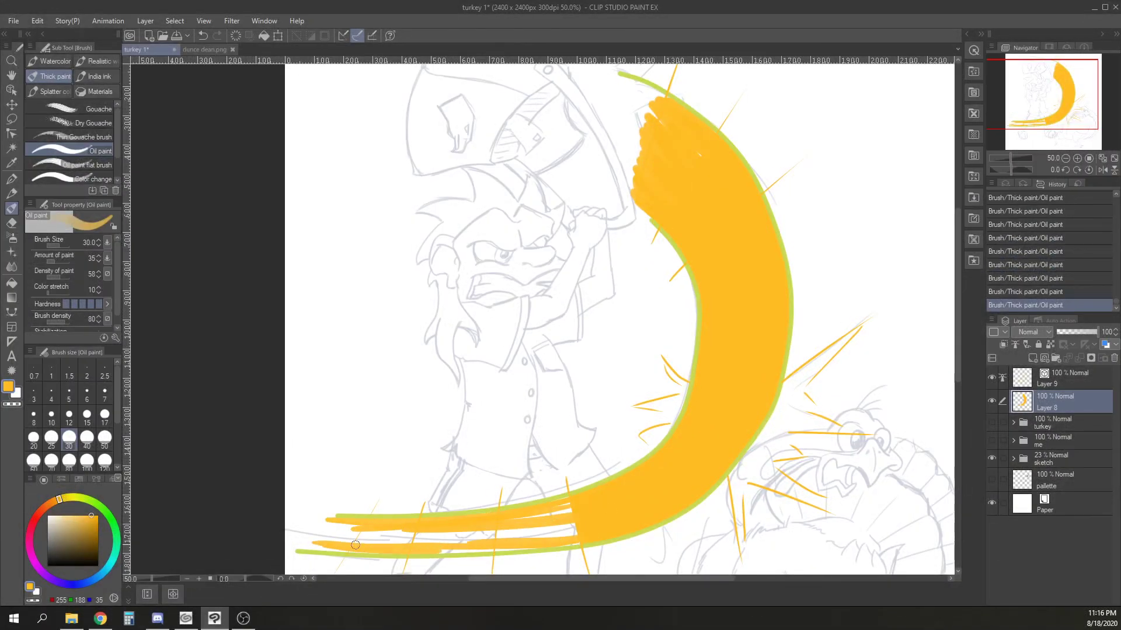
{"action": "mouse_move", "coordinate": [596, 537]}
{"action": "left_mouse_down"}
{"action": "mouse_move", "coordinate": [327, 534]}
{"action": "mouse_move", "coordinate": [313, 543]}
{"action": "left_mouse_up"}
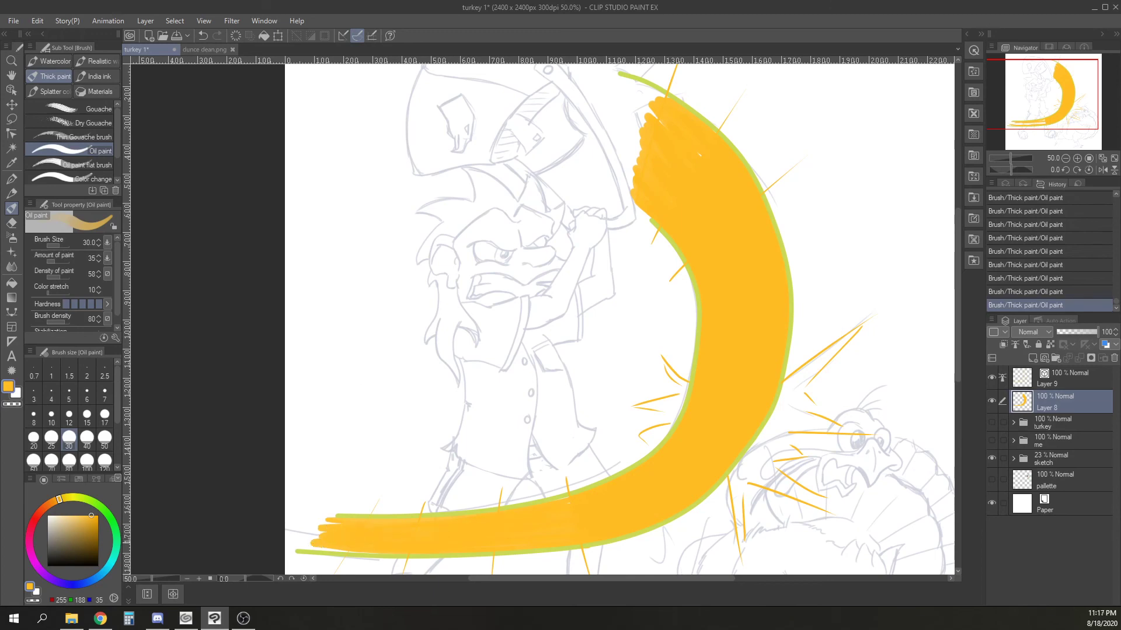
{"action": "mouse_move", "coordinate": [704, 70]}
{"action": "left_mouse_down"}
{"action": "mouse_move", "coordinate": [565, 184]}
{"action": "mouse_move", "coordinate": [529, 160]}
{"action": "left_mouse_up"}
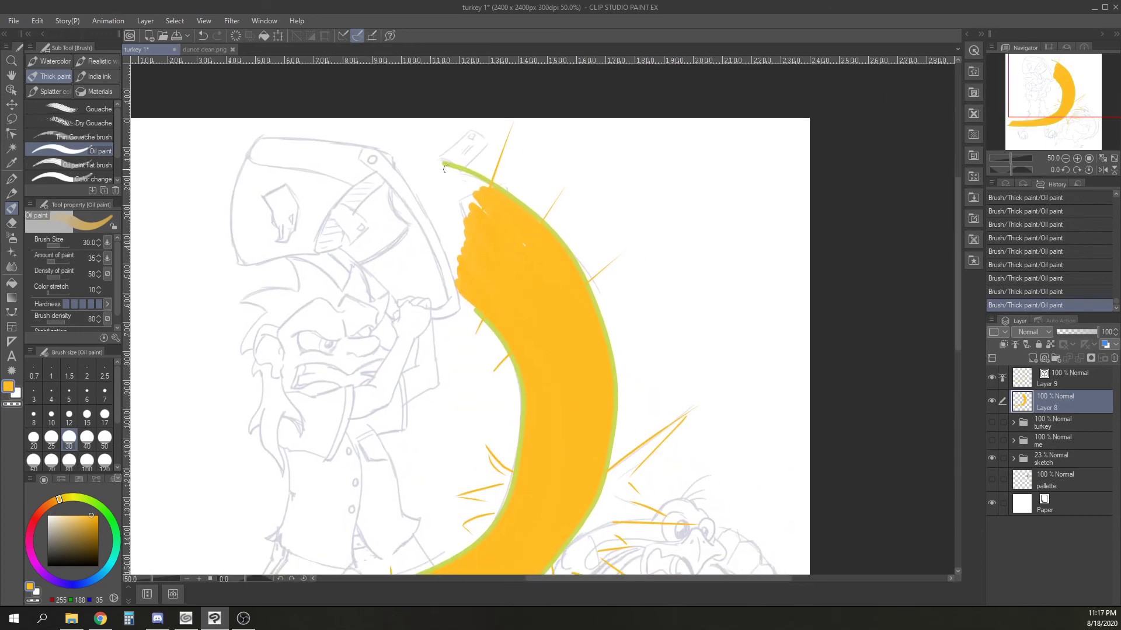
{"action": "mouse_move", "coordinate": [419, 155]}
{"action": "left_mouse_down"}
{"action": "mouse_move", "coordinate": [443, 181]}
{"action": "mouse_move", "coordinate": [458, 227]}
{"action": "mouse_move", "coordinate": [457, 280]}
{"action": "left_mouse_up"}
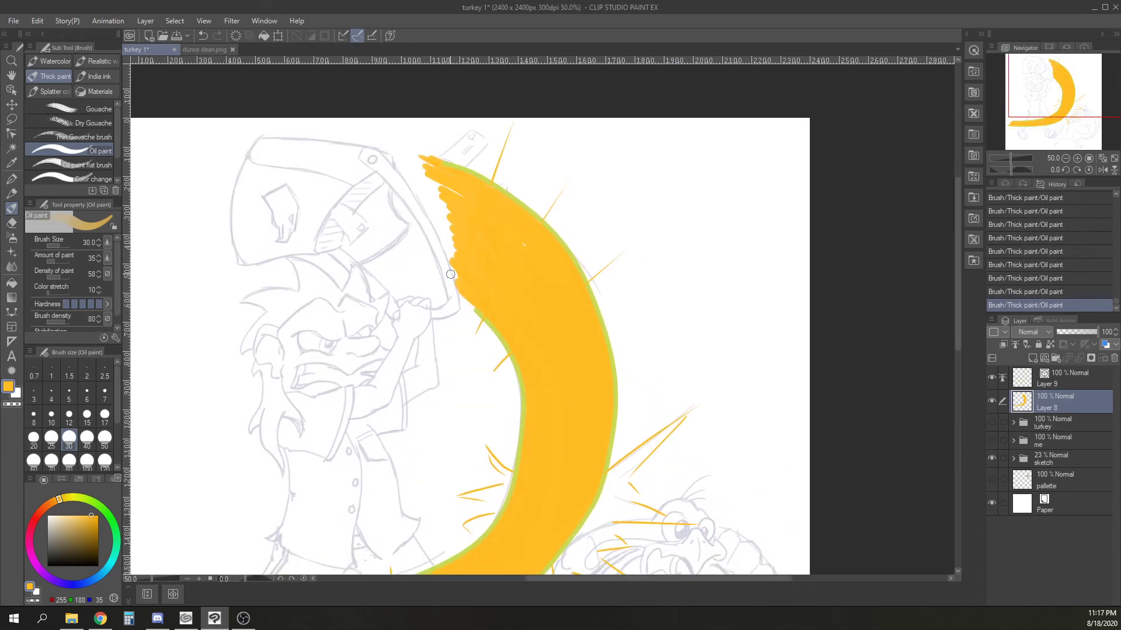
Paint teal Oil paint bands across the orange swing, covering the tip at the mailbag and spacing them down to the tail.
{"action": "left_click", "coordinate": [108, 567]}
{"action": "left_click", "coordinate": [76, 531]}
{"action": "mouse_move", "coordinate": [440, 167]}
{"action": "left_mouse_down"}
{"action": "mouse_move", "coordinate": [471, 274]}
{"action": "mouse_move", "coordinate": [480, 198]}
{"action": "left_mouse_up"}
{"action": "left_click_drag", "start_coordinate": [524, 245], "coordinate": [522, 336]}
{"action": "left_click_drag", "start_coordinate": [540, 387], "coordinate": [547, 425]}
{"action": "left_click_drag", "start_coordinate": [547, 428], "coordinate": [670, 166]}
{"action": "mouse_move", "coordinate": [322, 370]}
{"action": "left_mouse_down"}
{"action": "mouse_move", "coordinate": [358, 350]}
{"action": "mouse_move", "coordinate": [381, 370]}
{"action": "left_mouse_up"}
{"action": "mouse_move", "coordinate": [472, 338]}
{"action": "left_mouse_down"}
{"action": "mouse_move", "coordinate": [487, 362]}
{"action": "mouse_move", "coordinate": [543, 355]}
{"action": "left_mouse_up"}
{"action": "left_click_drag", "start_coordinate": [598, 307], "coordinate": [646, 283]}
{"action": "left_click_drag", "start_coordinate": [609, 328], "coordinate": [638, 264]}
{"action": "left_click_drag", "start_coordinate": [378, 350], "coordinate": [334, 371]}
{"action": "left_click_drag", "start_coordinate": [766, 224], "coordinate": [727, 313]}
{"action": "mouse_move", "coordinate": [684, 219]}
{"action": "left_mouse_down"}
{"action": "mouse_move", "coordinate": [641, 205]}
{"action": "mouse_move", "coordinate": [620, 212]}
{"action": "left_mouse_up"}
{"action": "left_click_drag", "start_coordinate": [756, 186], "coordinate": [726, 340]}
{"action": "mouse_move", "coordinate": [622, 251]}
{"action": "left_mouse_down"}
{"action": "mouse_move", "coordinate": [604, 263]}
{"action": "mouse_move", "coordinate": [590, 219]}
{"action": "mouse_move", "coordinate": [608, 228]}
{"action": "mouse_move", "coordinate": [535, 169]}
{"action": "left_mouse_up"}
{"action": "mouse_move", "coordinate": [529, 233]}
{"action": "left_mouse_down"}
{"action": "mouse_move", "coordinate": [496, 175]}
{"action": "mouse_move", "coordinate": [461, 175]}
{"action": "mouse_move", "coordinate": [483, 144]}
{"action": "mouse_move", "coordinate": [477, 211]}
{"action": "left_mouse_up"}
Soften the teal bands on the upper part of the swing with the Blur tool.
{"action": "left_click", "coordinate": [12, 267]}
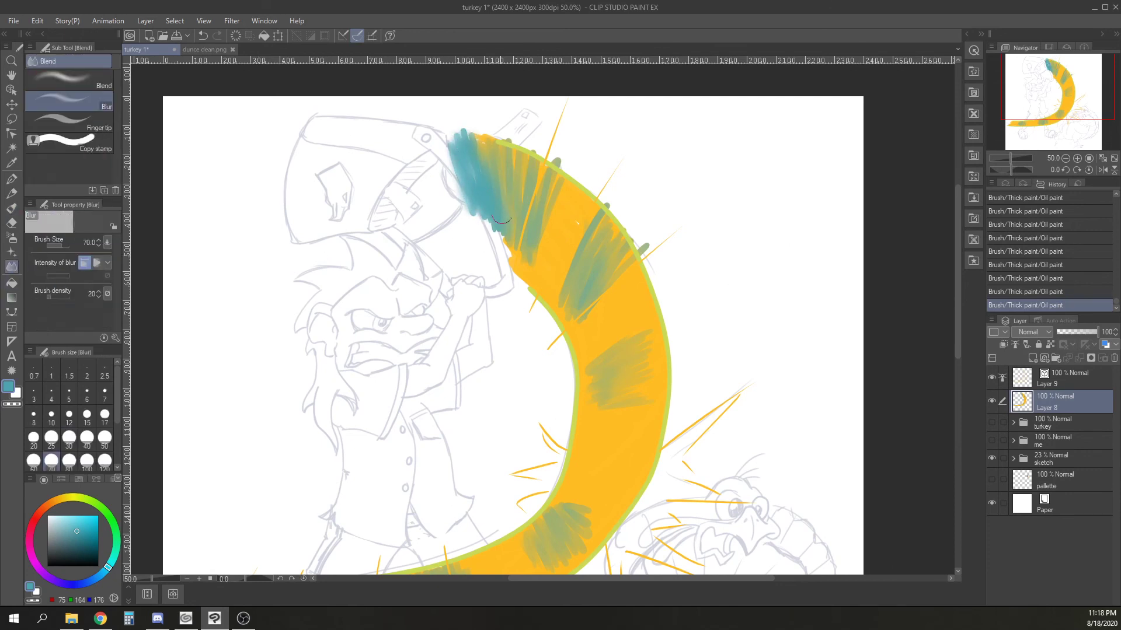
{"action": "left_click_drag", "start_coordinate": [576, 327], "coordinate": [574, 324]}
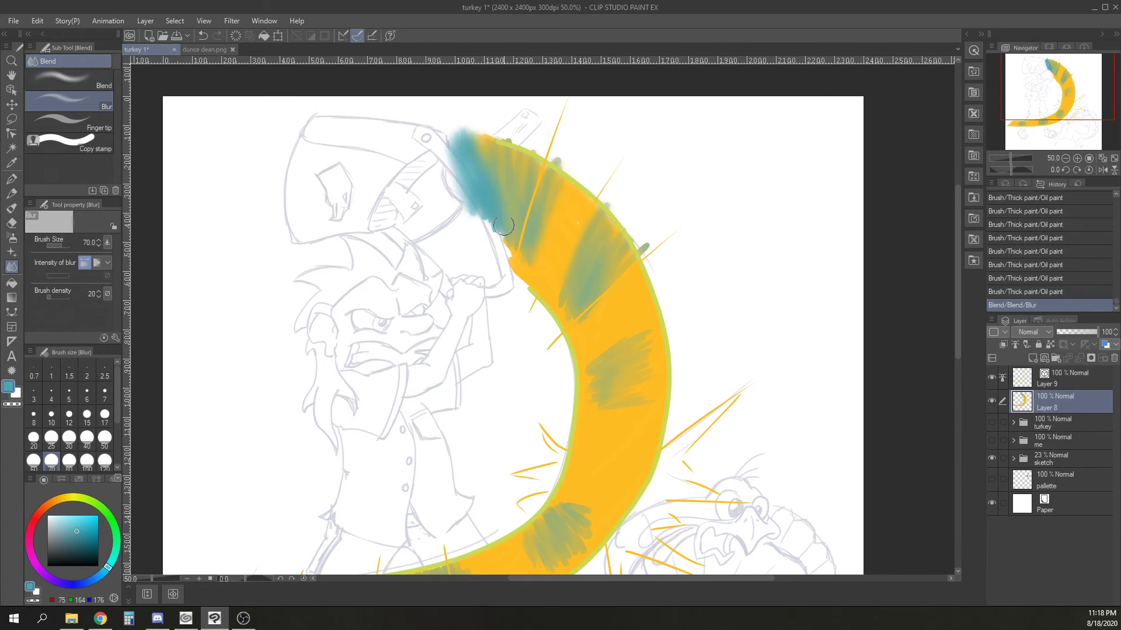
{"action": "left_click_drag", "start_coordinate": [594, 405], "coordinate": [601, 410]}
Lower the opacity of Layer 8 to 54% and Layer 9 to 31%.
{"action": "left_click_drag", "start_coordinate": [1096, 333], "coordinate": [1069, 333]}
{"action": "left_click", "coordinate": [1073, 379]}
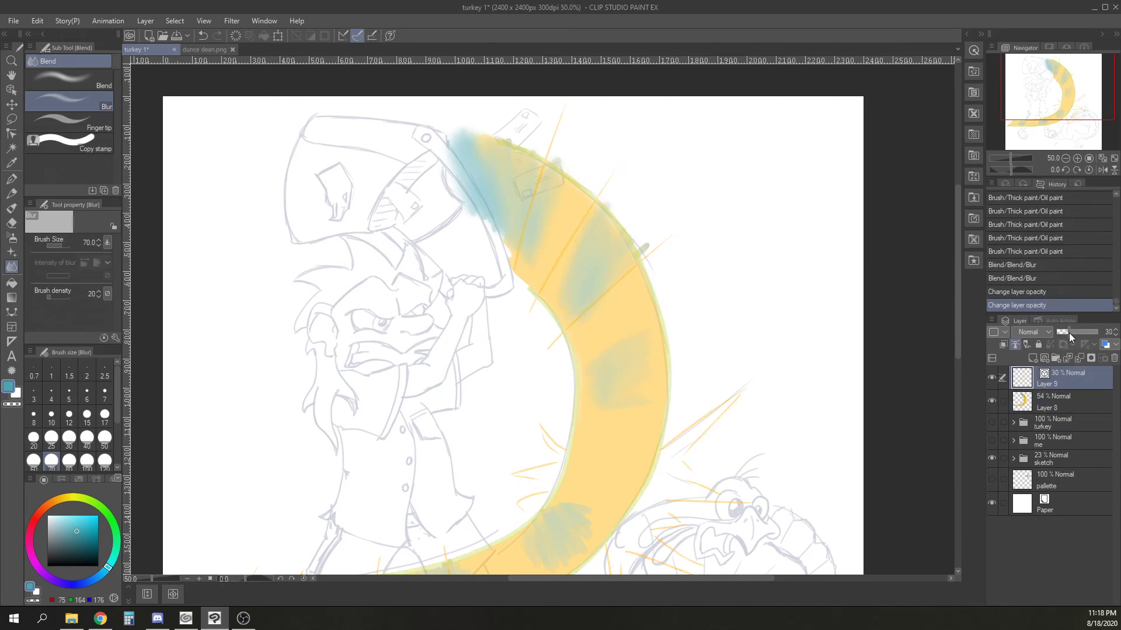
Paint red impact spikes on Layer 8 with the Oil paint brush on both sides of the swing beside the turkey's head.
{"action": "key", "text": "alt+bracketleft"}
{"action": "left_click", "coordinate": [37, 516]}
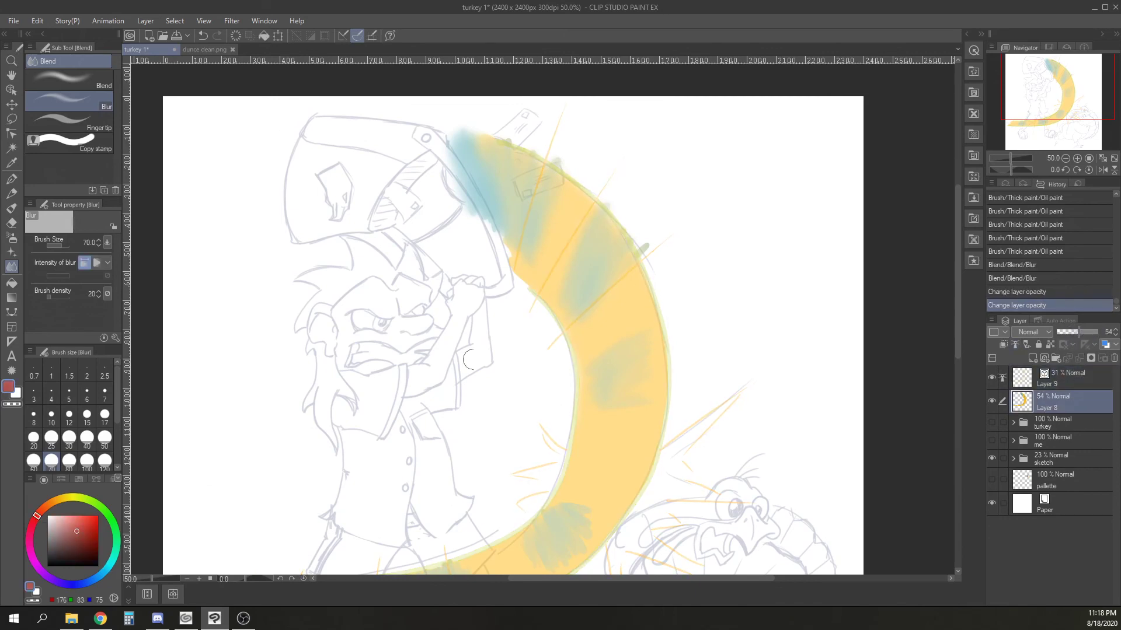
{"action": "left_click", "coordinate": [13, 180]}
{"action": "left_click", "coordinate": [12, 210]}
{"action": "mouse_move", "coordinate": [669, 436]}
{"action": "left_mouse_down"}
{"action": "mouse_move", "coordinate": [555, 317]}
{"action": "mouse_move", "coordinate": [594, 299]}
{"action": "left_mouse_up"}
{"action": "left_click_drag", "start_coordinate": [543, 352], "coordinate": [595, 297]}
{"action": "mouse_move", "coordinate": [458, 337]}
{"action": "left_mouse_down"}
{"action": "mouse_move", "coordinate": [432, 308]}
{"action": "mouse_move", "coordinate": [432, 350]}
{"action": "mouse_move", "coordinate": [399, 389]}
{"action": "mouse_move", "coordinate": [433, 345]}
{"action": "left_mouse_up"}
{"action": "left_click_drag", "start_coordinate": [546, 350], "coordinate": [636, 369]}
{"action": "left_click_drag", "start_coordinate": [519, 383], "coordinate": [609, 366]}
{"action": "left_click_drag", "start_coordinate": [541, 416], "coordinate": [517, 392]}
{"action": "mouse_move", "coordinate": [577, 357]}
{"action": "left_mouse_down"}
{"action": "mouse_move", "coordinate": [517, 372]}
{"action": "mouse_move", "coordinate": [536, 368]}
{"action": "left_mouse_up"}
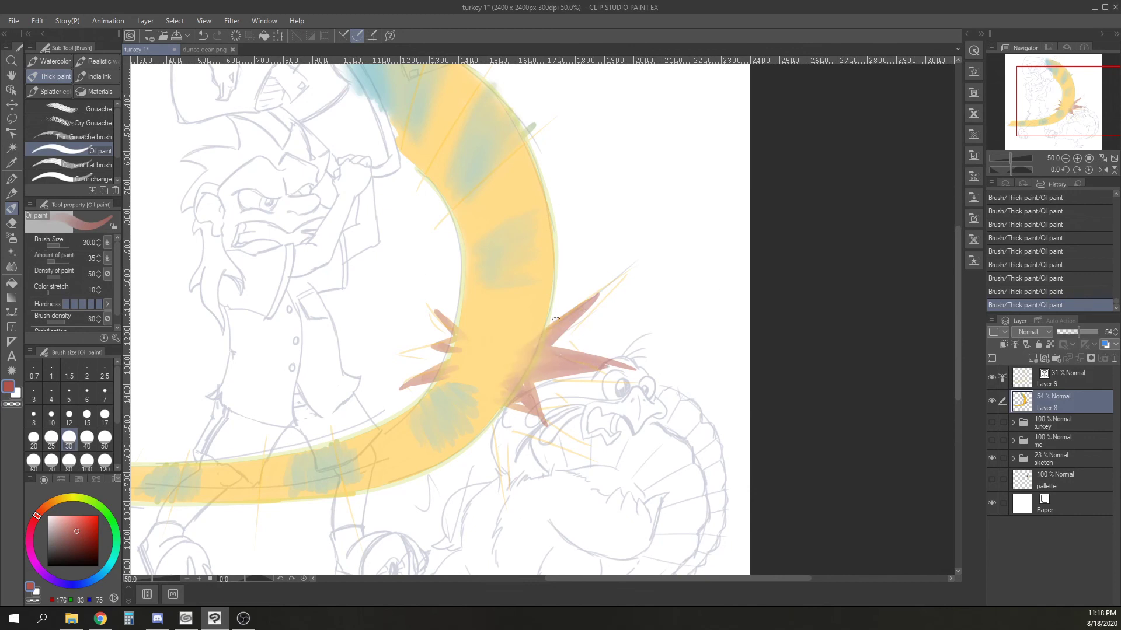
Paint white highlights over the upper red spike and along the curve of the swing.
{"action": "left_click_drag", "start_coordinate": [74, 528], "coordinate": [48, 516]}
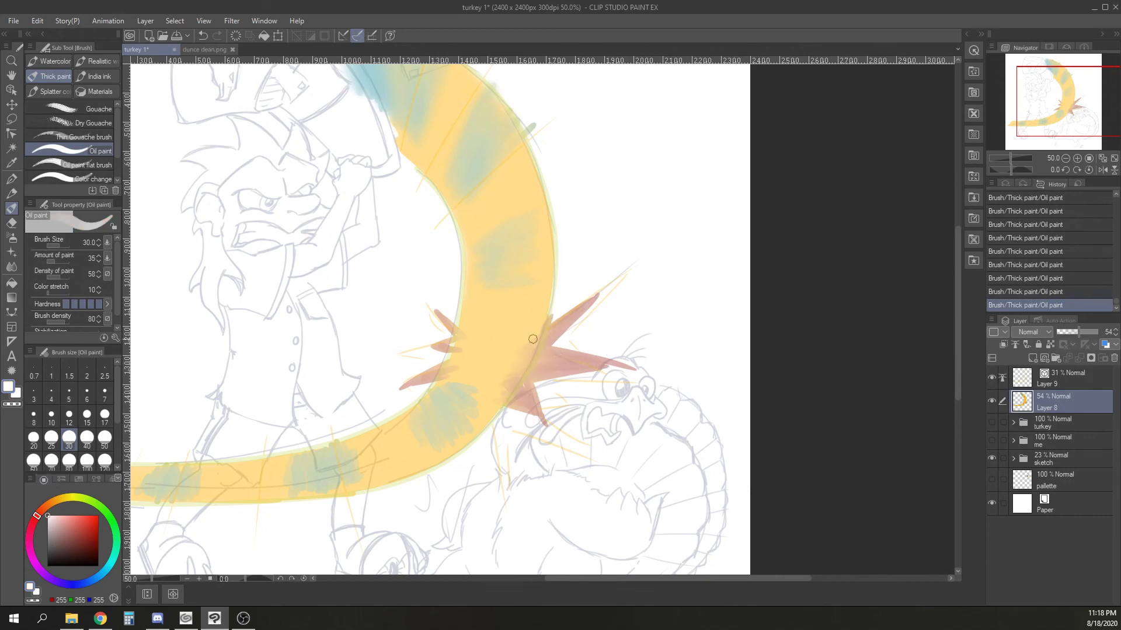
{"action": "left_click_drag", "start_coordinate": [592, 298], "coordinate": [528, 341]}
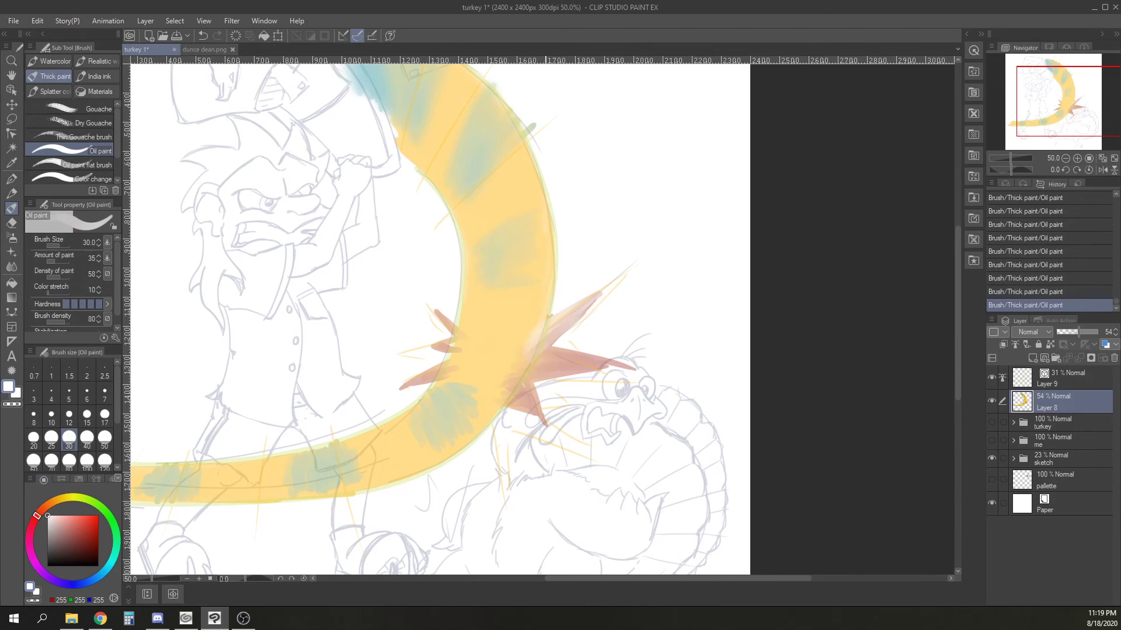
{"action": "left_click_drag", "start_coordinate": [411, 124], "coordinate": [325, 471]}
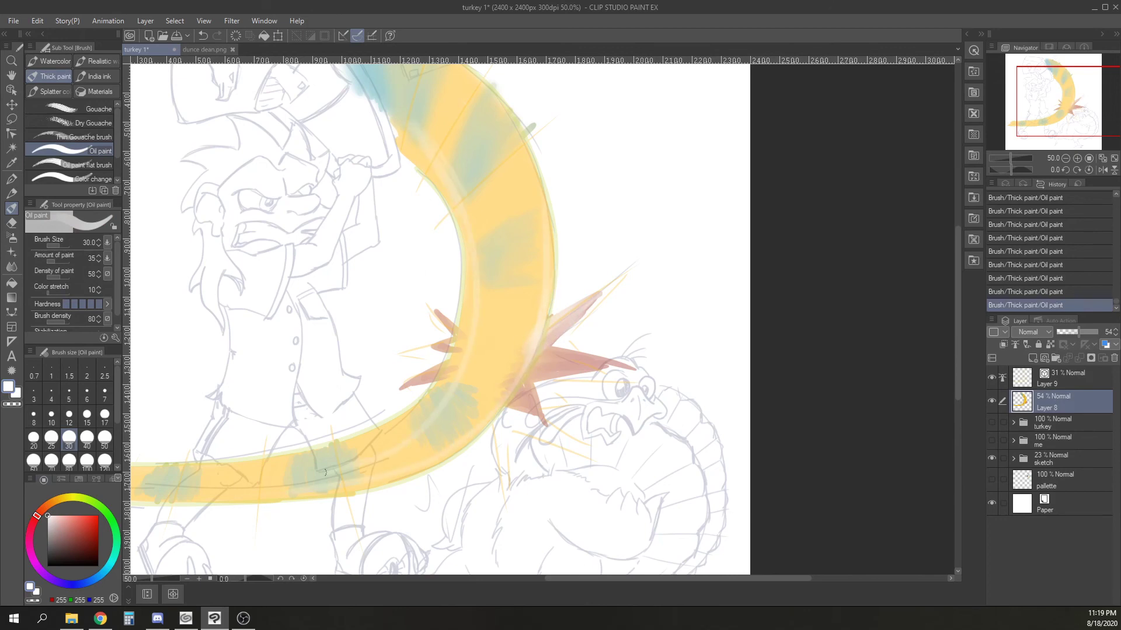
Hide the sketch folder and show the turkey and me folders again.
{"action": "left_click", "coordinate": [991, 458]}
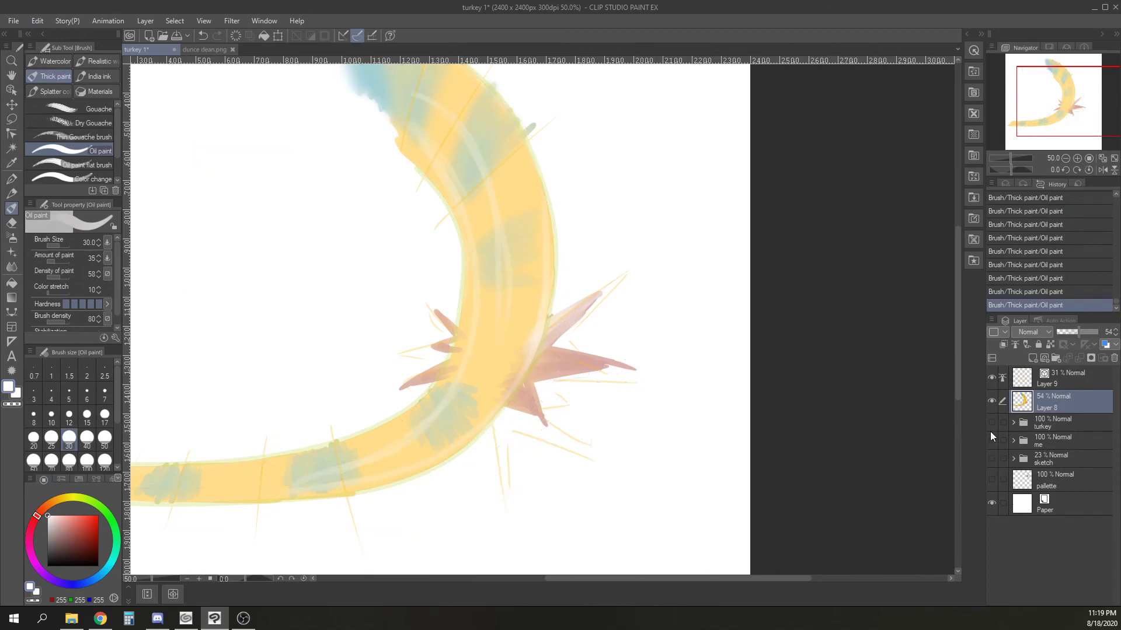
{"action": "left_click", "coordinate": [991, 422]}
{"action": "left_click", "coordinate": [991, 441]}
{"action": "key", "text": "ctrl+minus"}
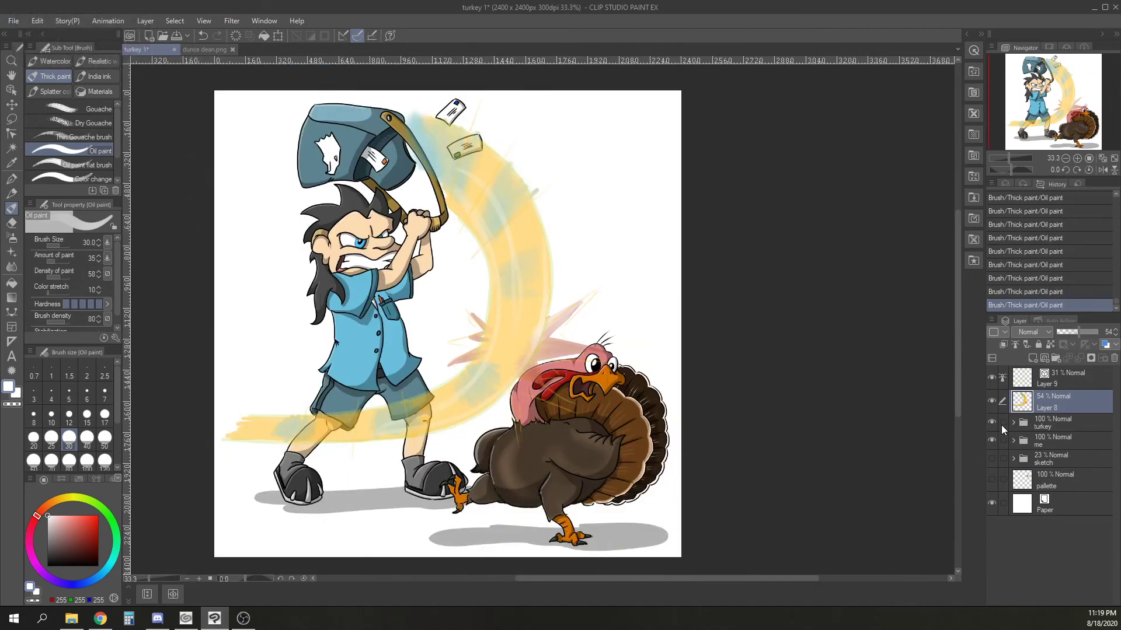
Add a new vector layer above Layer 9 for a signature below the carrier's feet.
{"action": "key", "text": "ctrl+plus"}
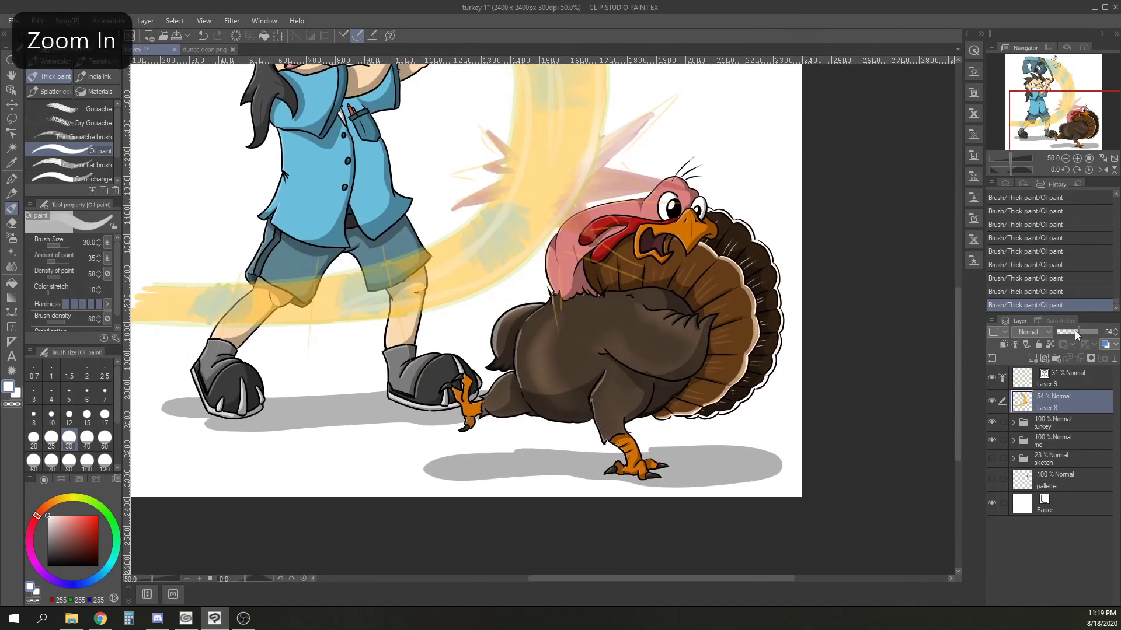
{"action": "left_click", "coordinate": [1062, 372]}
{"action": "left_click", "coordinate": [1044, 358]}
{"action": "left_click", "coordinate": [1077, 159]}
{"action": "left_click", "coordinate": [1077, 159]}
{"action": "left_click_drag", "start_coordinate": [1052, 133], "coordinate": [1043, 145]}
Sign the illustration below the carrier's feet with a red G-pen and add the year 2020 underneath.
{"action": "left_click", "coordinate": [12, 179]}
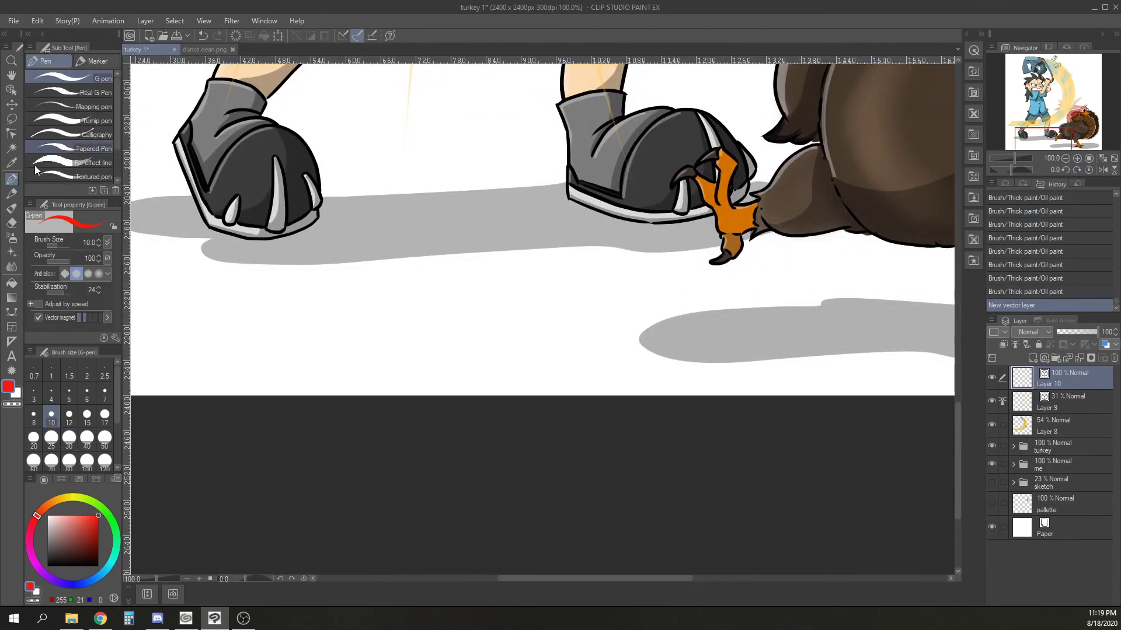
{"action": "left_click_drag", "start_coordinate": [173, 339], "coordinate": [315, 299]}
{"action": "mouse_move", "coordinate": [316, 300]}
{"action": "left_mouse_down"}
{"action": "mouse_move", "coordinate": [193, 364]}
{"action": "mouse_move", "coordinate": [279, 325]}
{"action": "left_mouse_up"}
{"action": "left_click_drag", "start_coordinate": [274, 328], "coordinate": [392, 286]}
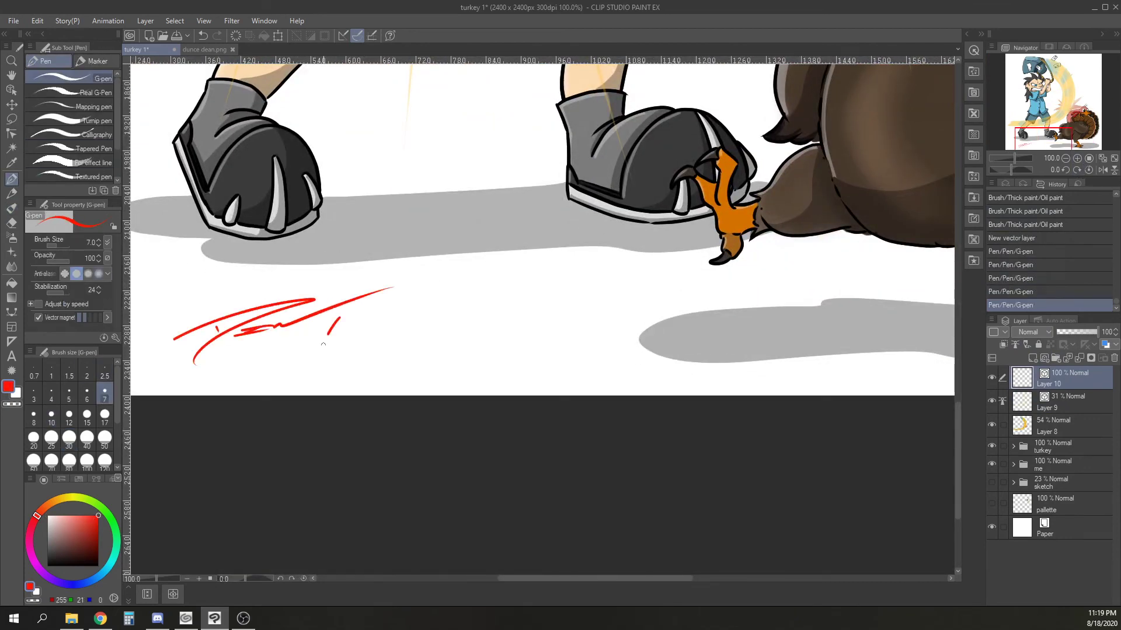
{"action": "left_click_drag", "start_coordinate": [340, 315], "coordinate": [501, 277]}
{"action": "left_click_drag", "start_coordinate": [403, 331], "coordinate": [553, 294]}
{"action": "left_click_drag", "start_coordinate": [365, 360], "coordinate": [554, 335]}
{"action": "left_click_drag", "start_coordinate": [442, 346], "coordinate": [504, 338]}
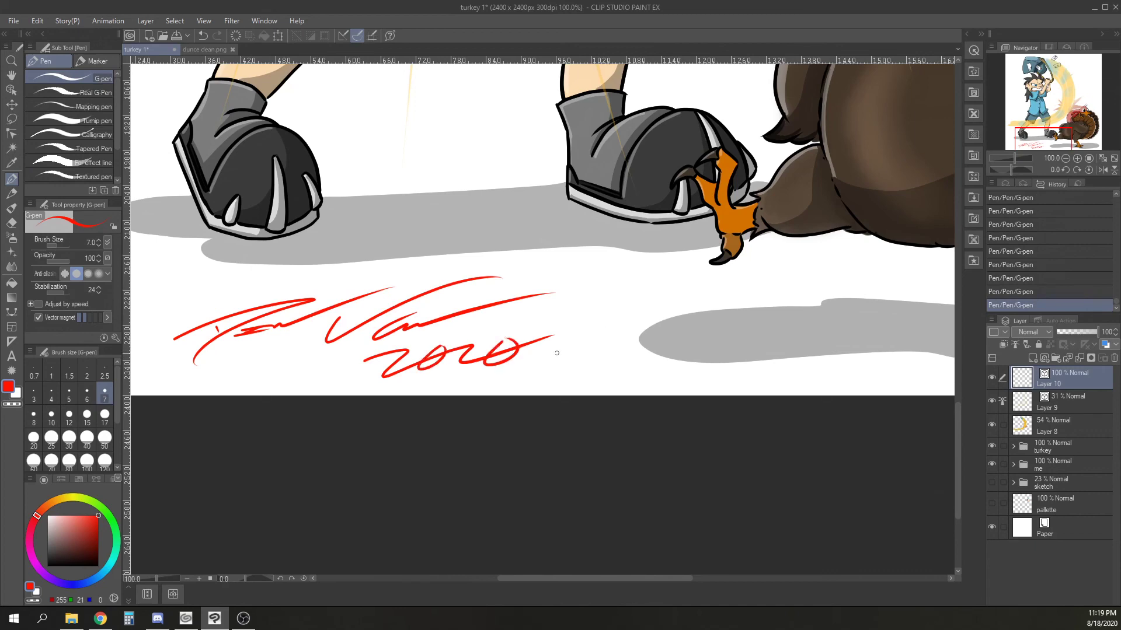
{"action": "left_click", "coordinate": [1064, 159]}
{"action": "left_click", "coordinate": [1064, 160]}
{"action": "left_click", "coordinate": [1064, 159]}
{"action": "left_click_drag", "start_coordinate": [1059, 138], "coordinate": [1079, 96]}
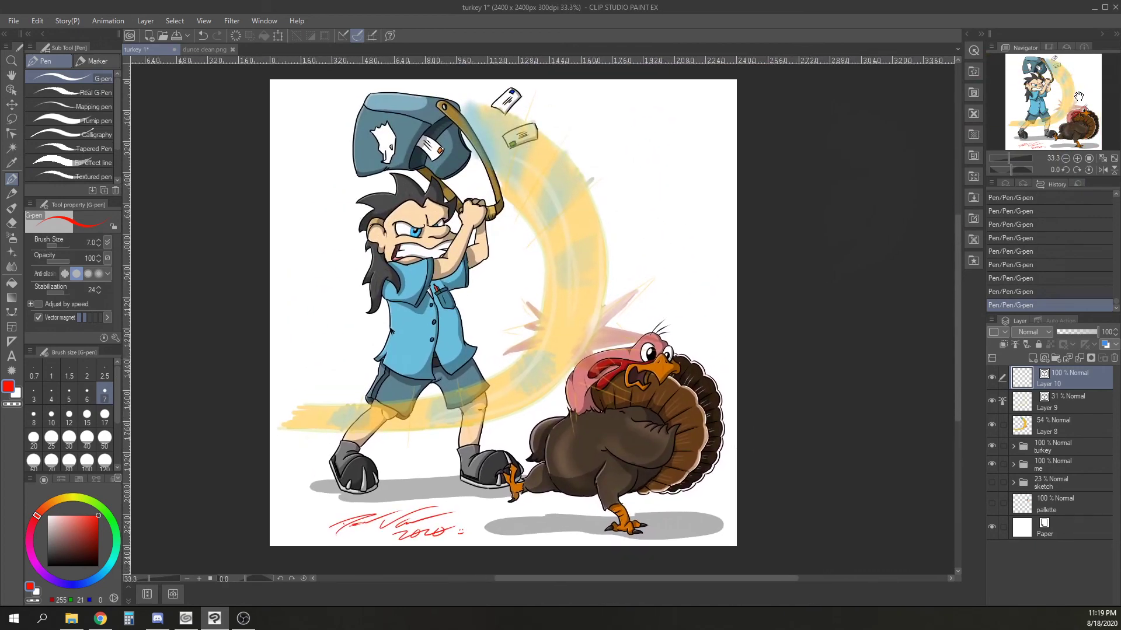